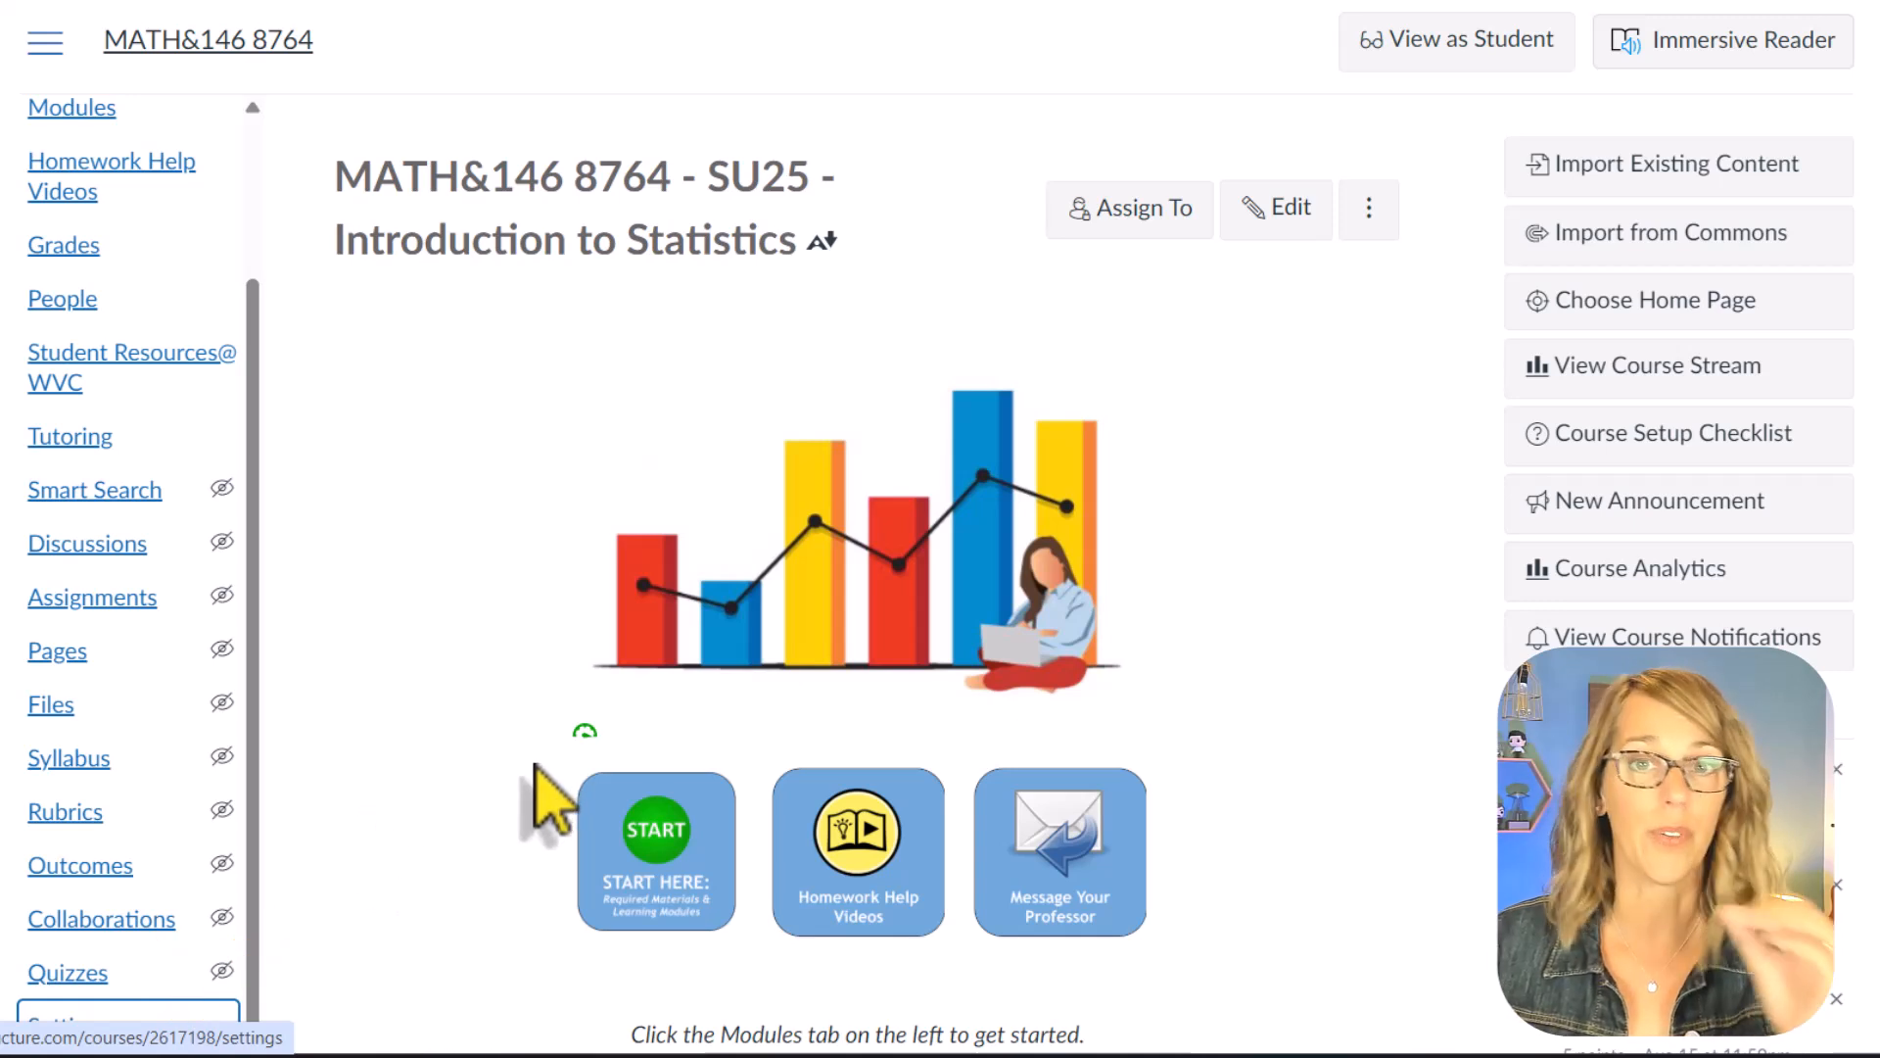
Step: Enable Item Banks in the course navigation through the course settings and save the navigation changes
{"action": "left_click", "coordinate": [93, 1029]}
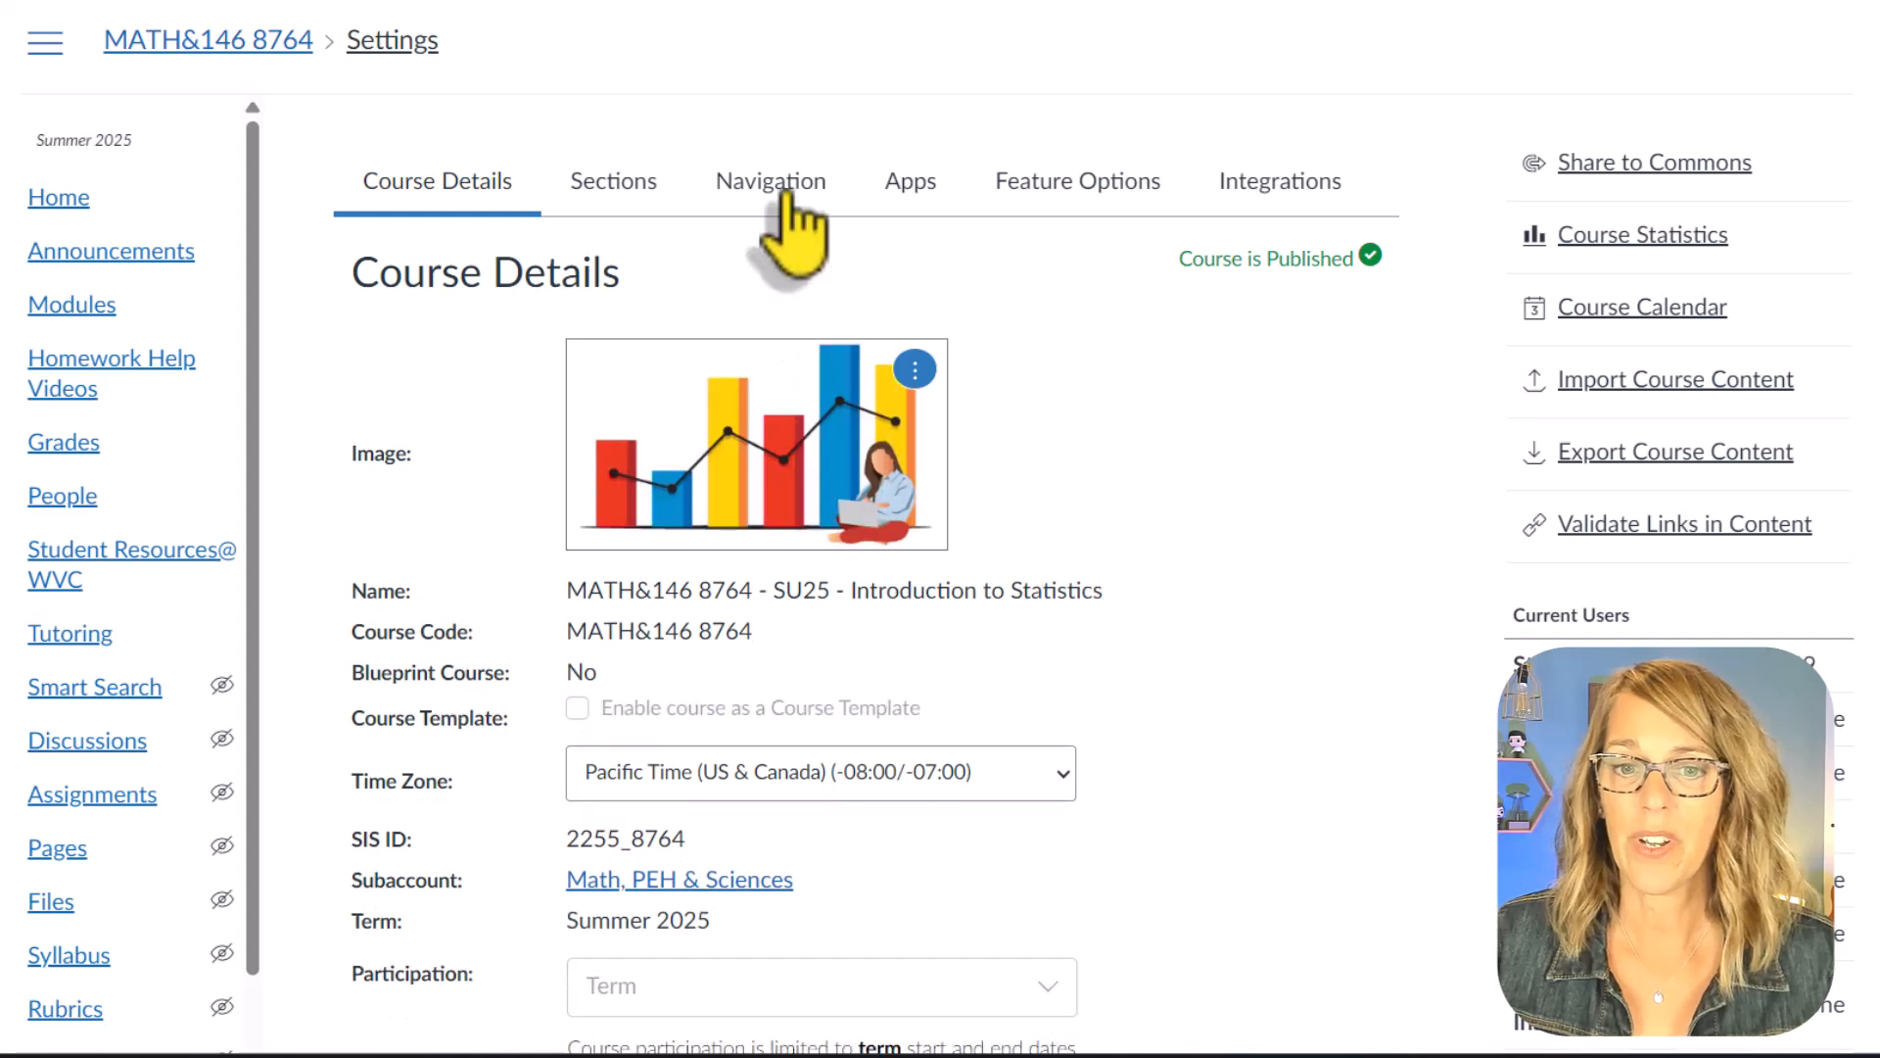
{"action": "left_click", "coordinate": [780, 196]}
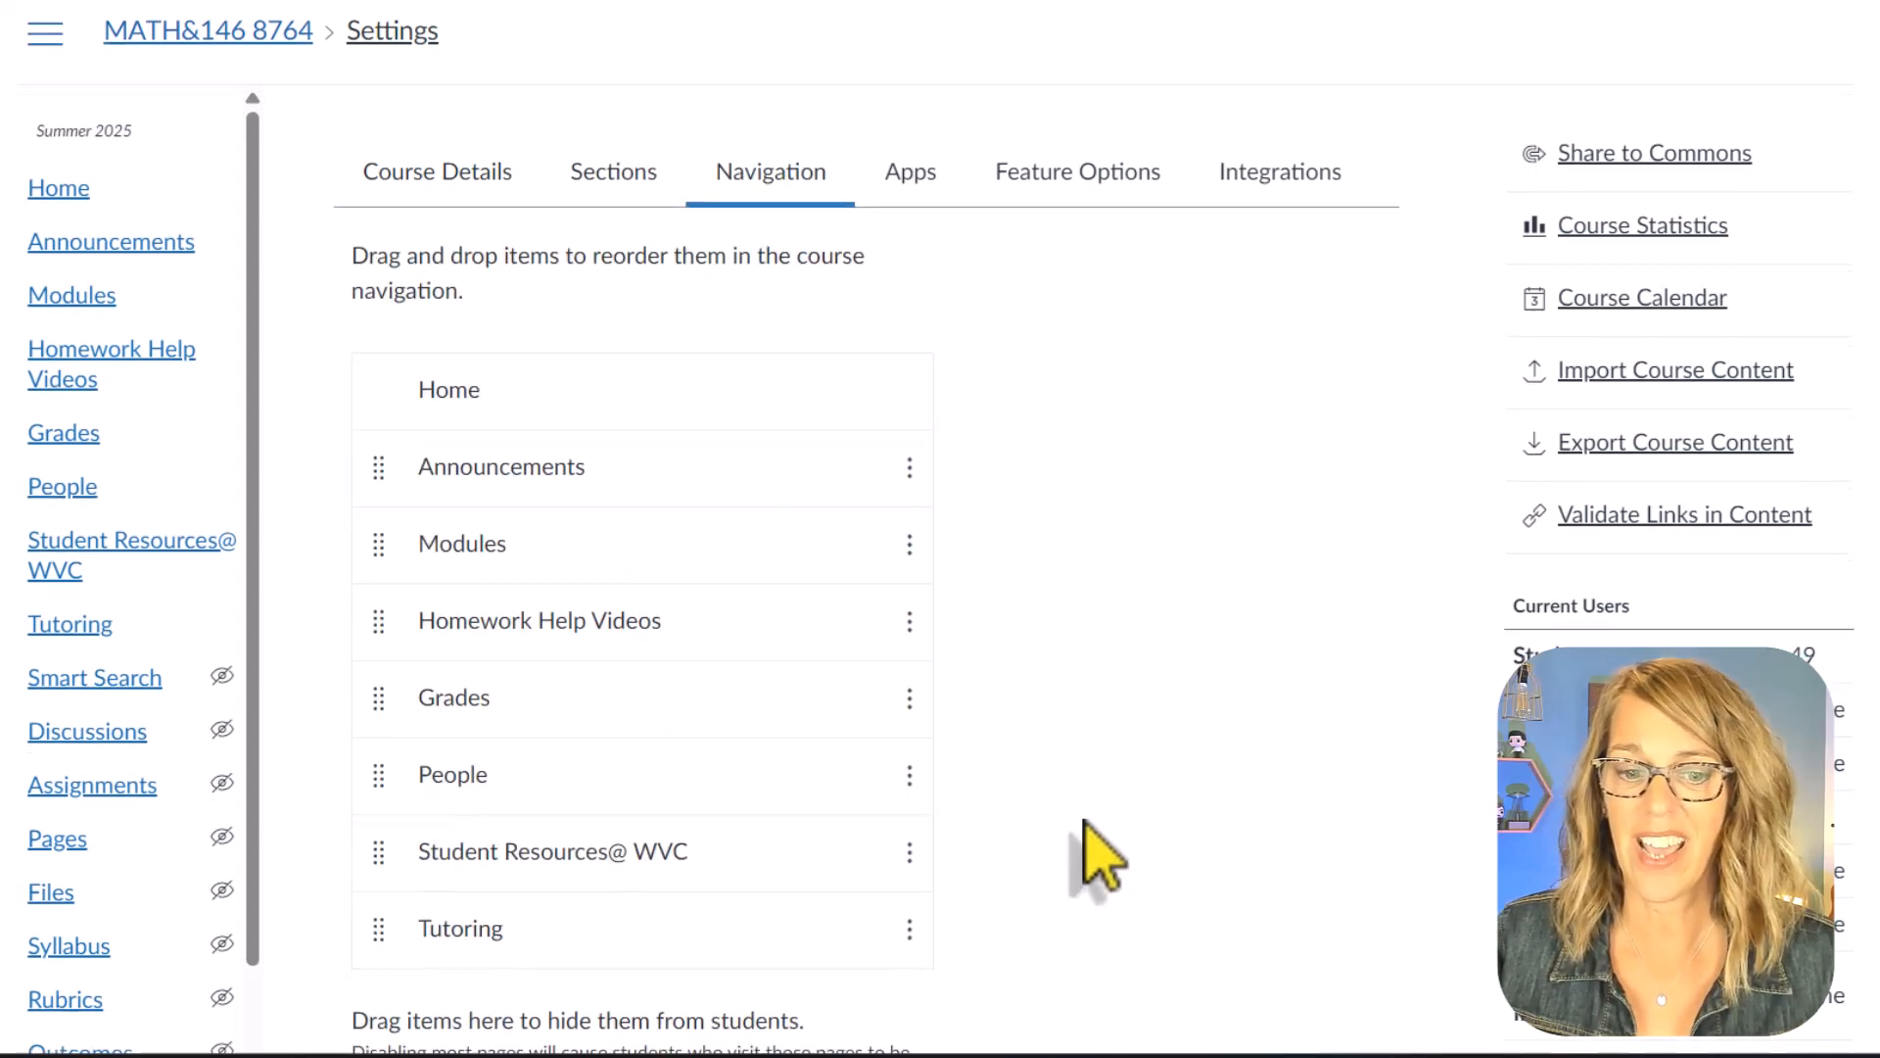
{"action": "scroll", "coordinate": [1083, 852], "scroll_direction": "down", "scroll_amount": 8}
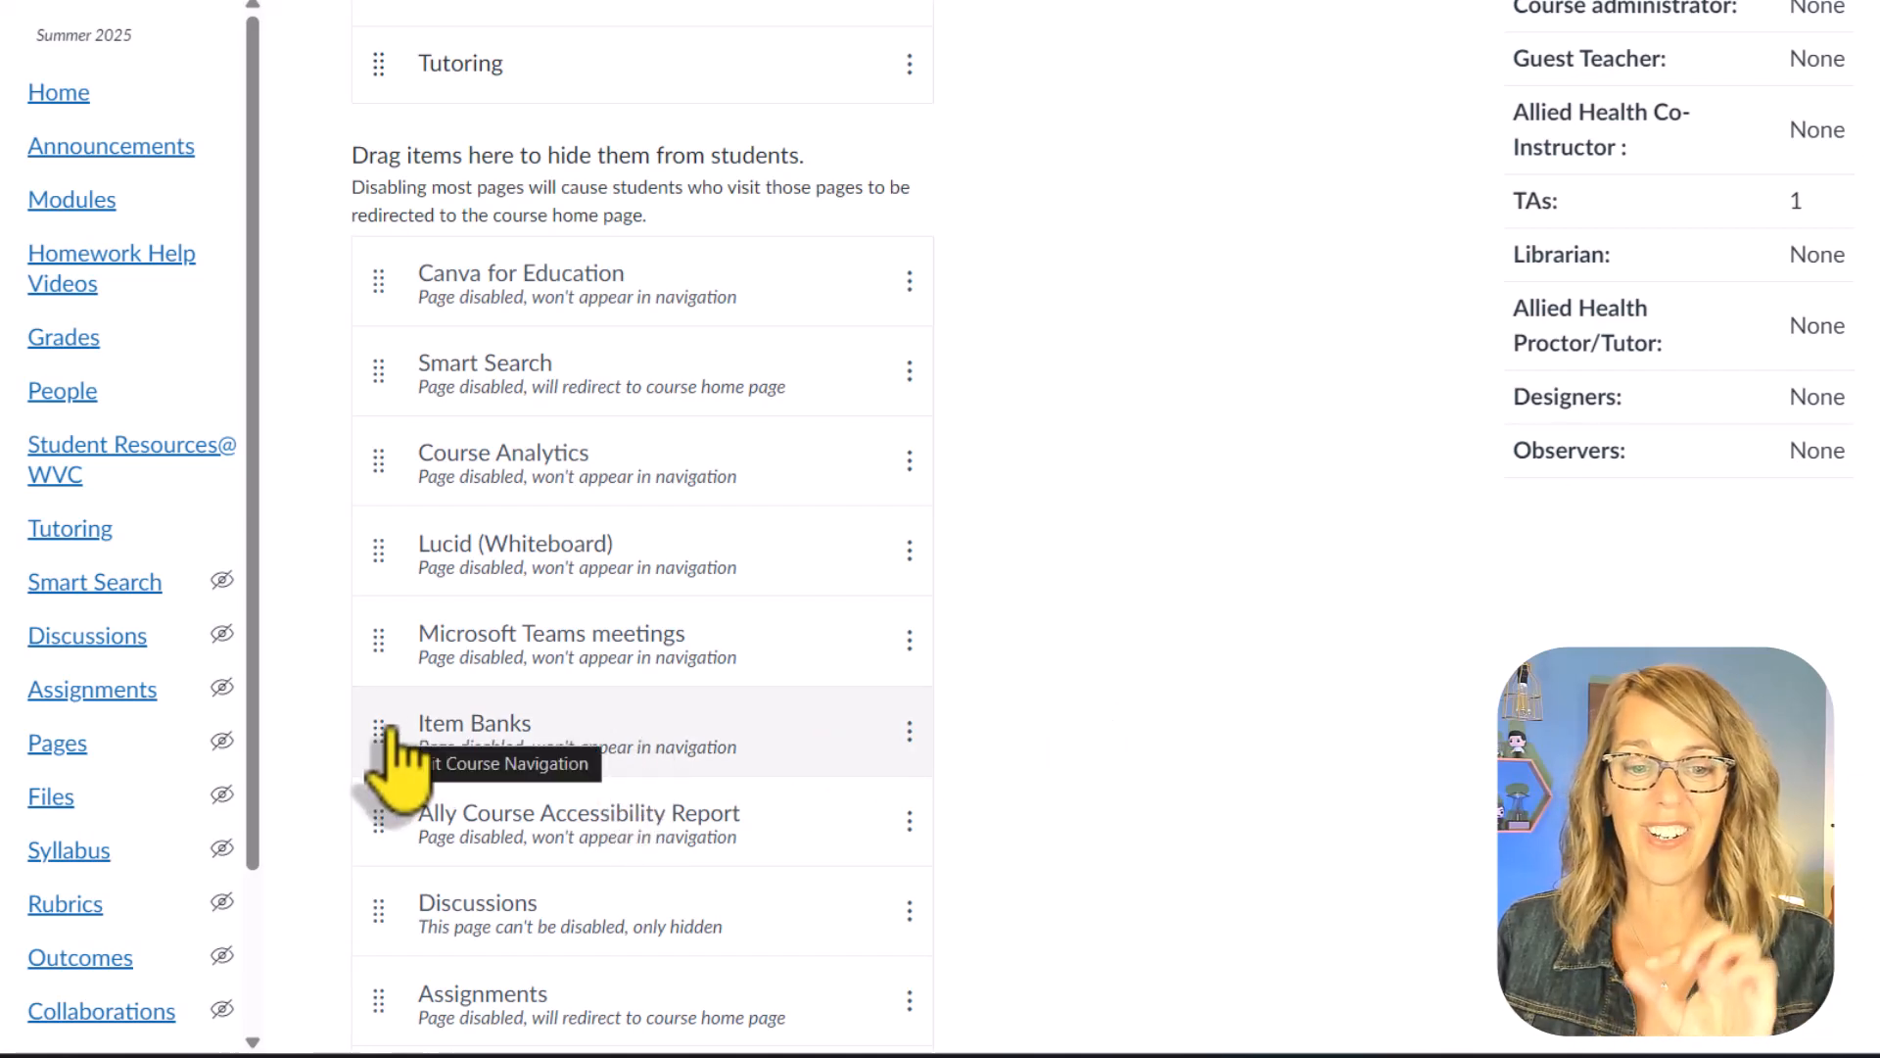
{"action": "left_click_drag", "start_coordinate": [392, 759], "coordinate": [476, 556]}
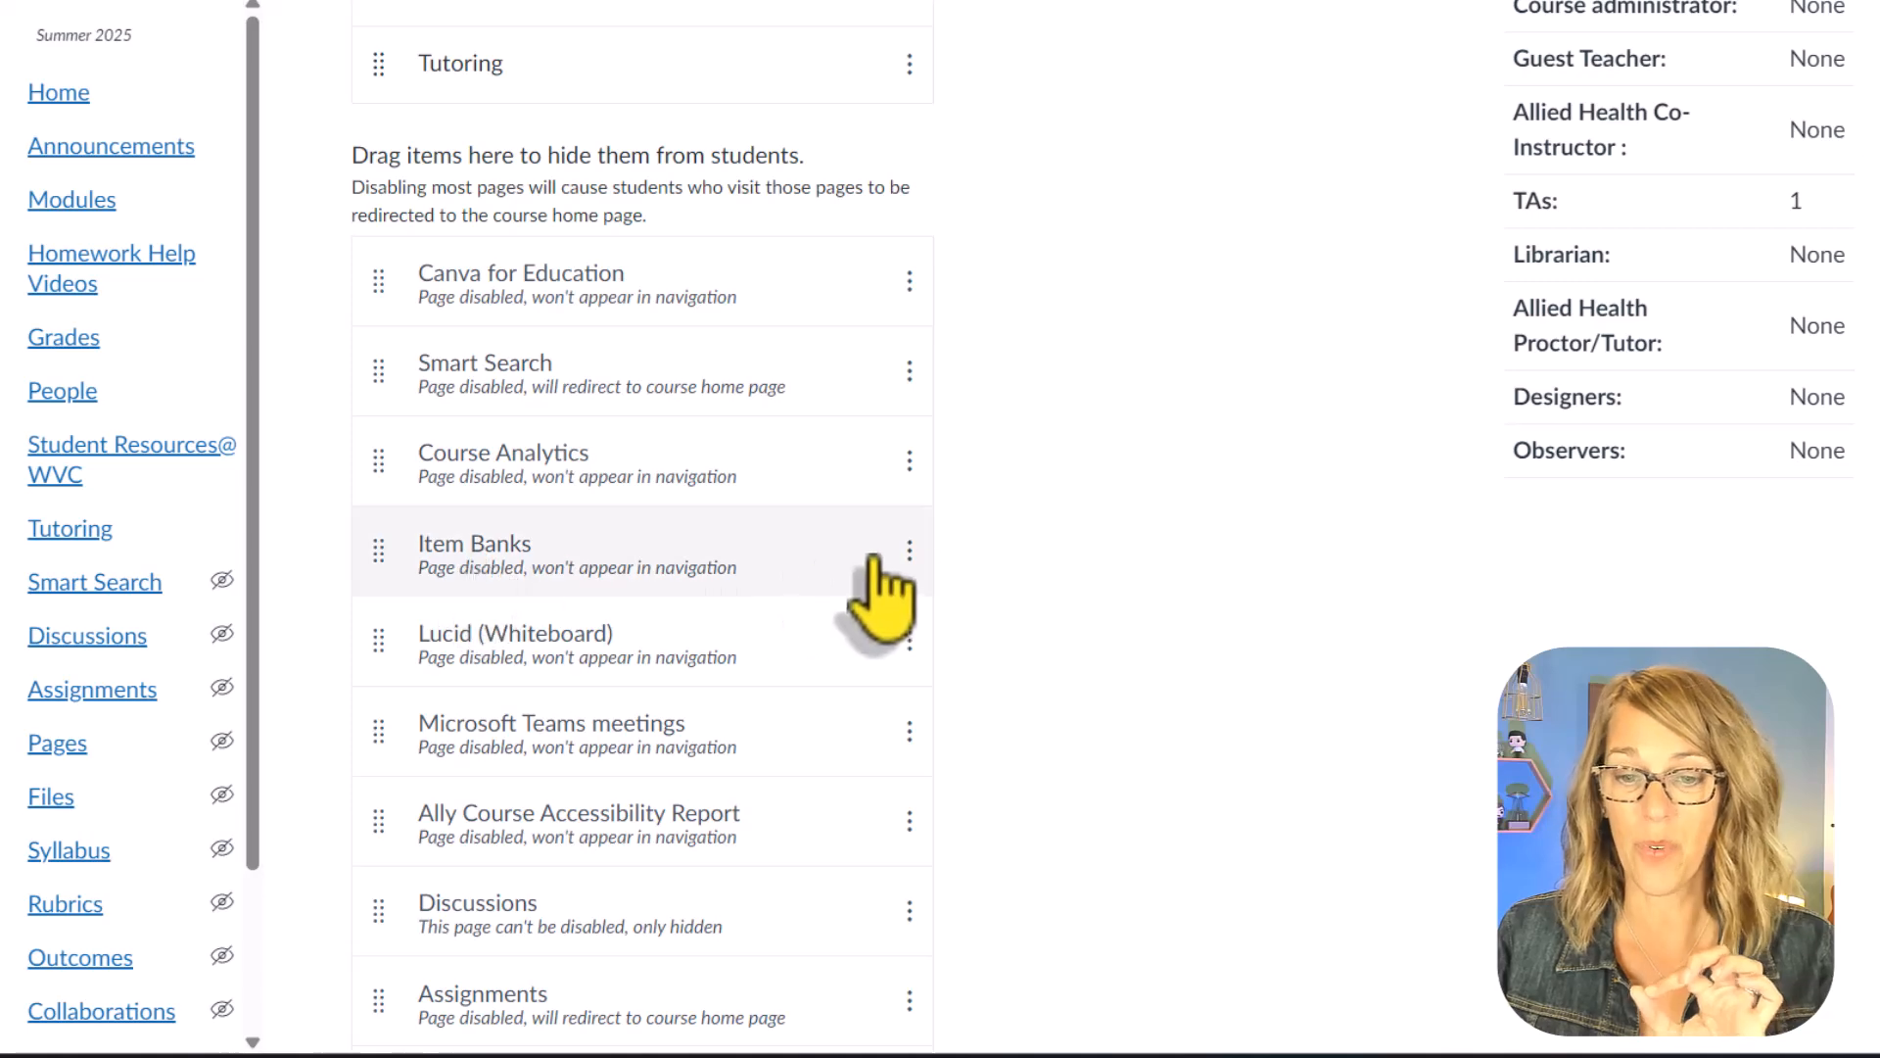
{"action": "left_click", "coordinate": [909, 554]}
{"action": "left_click", "coordinate": [887, 417]}
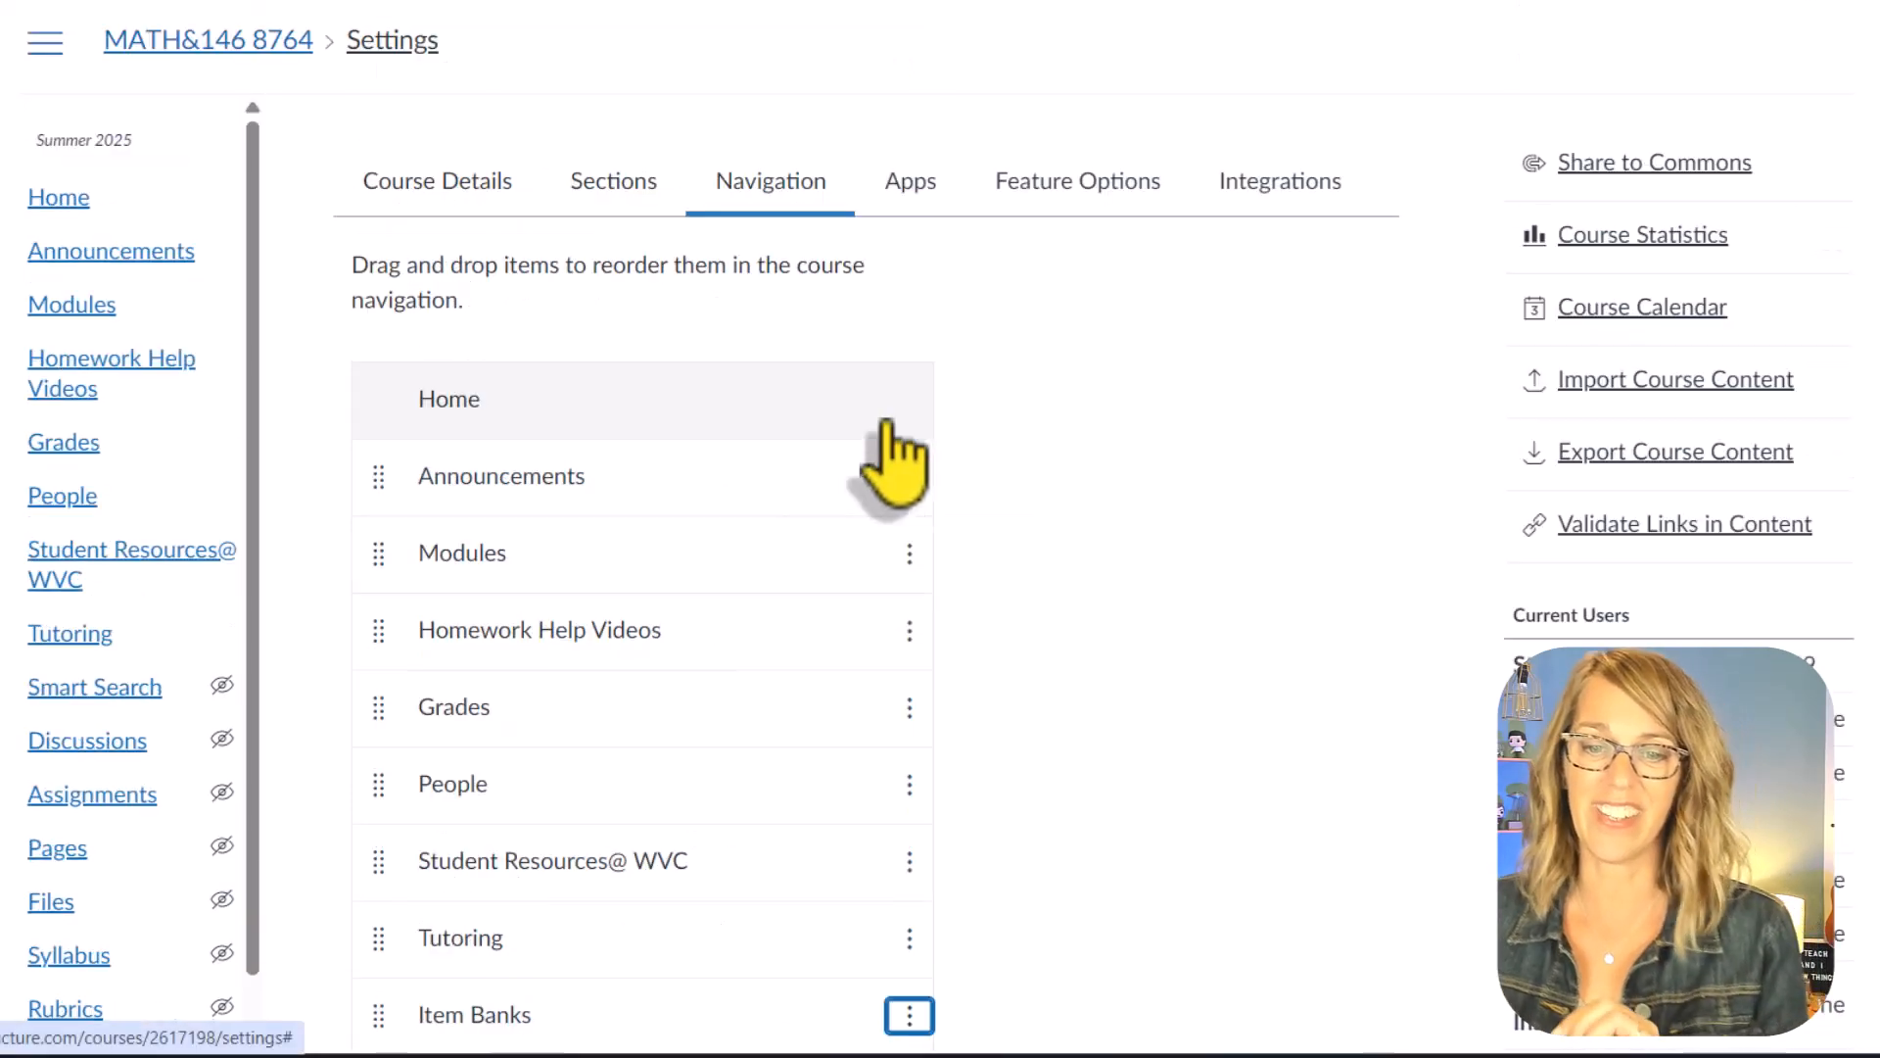
{"action": "scroll", "coordinate": [1075, 529], "scroll_direction": "down", "scroll_amount": 20}
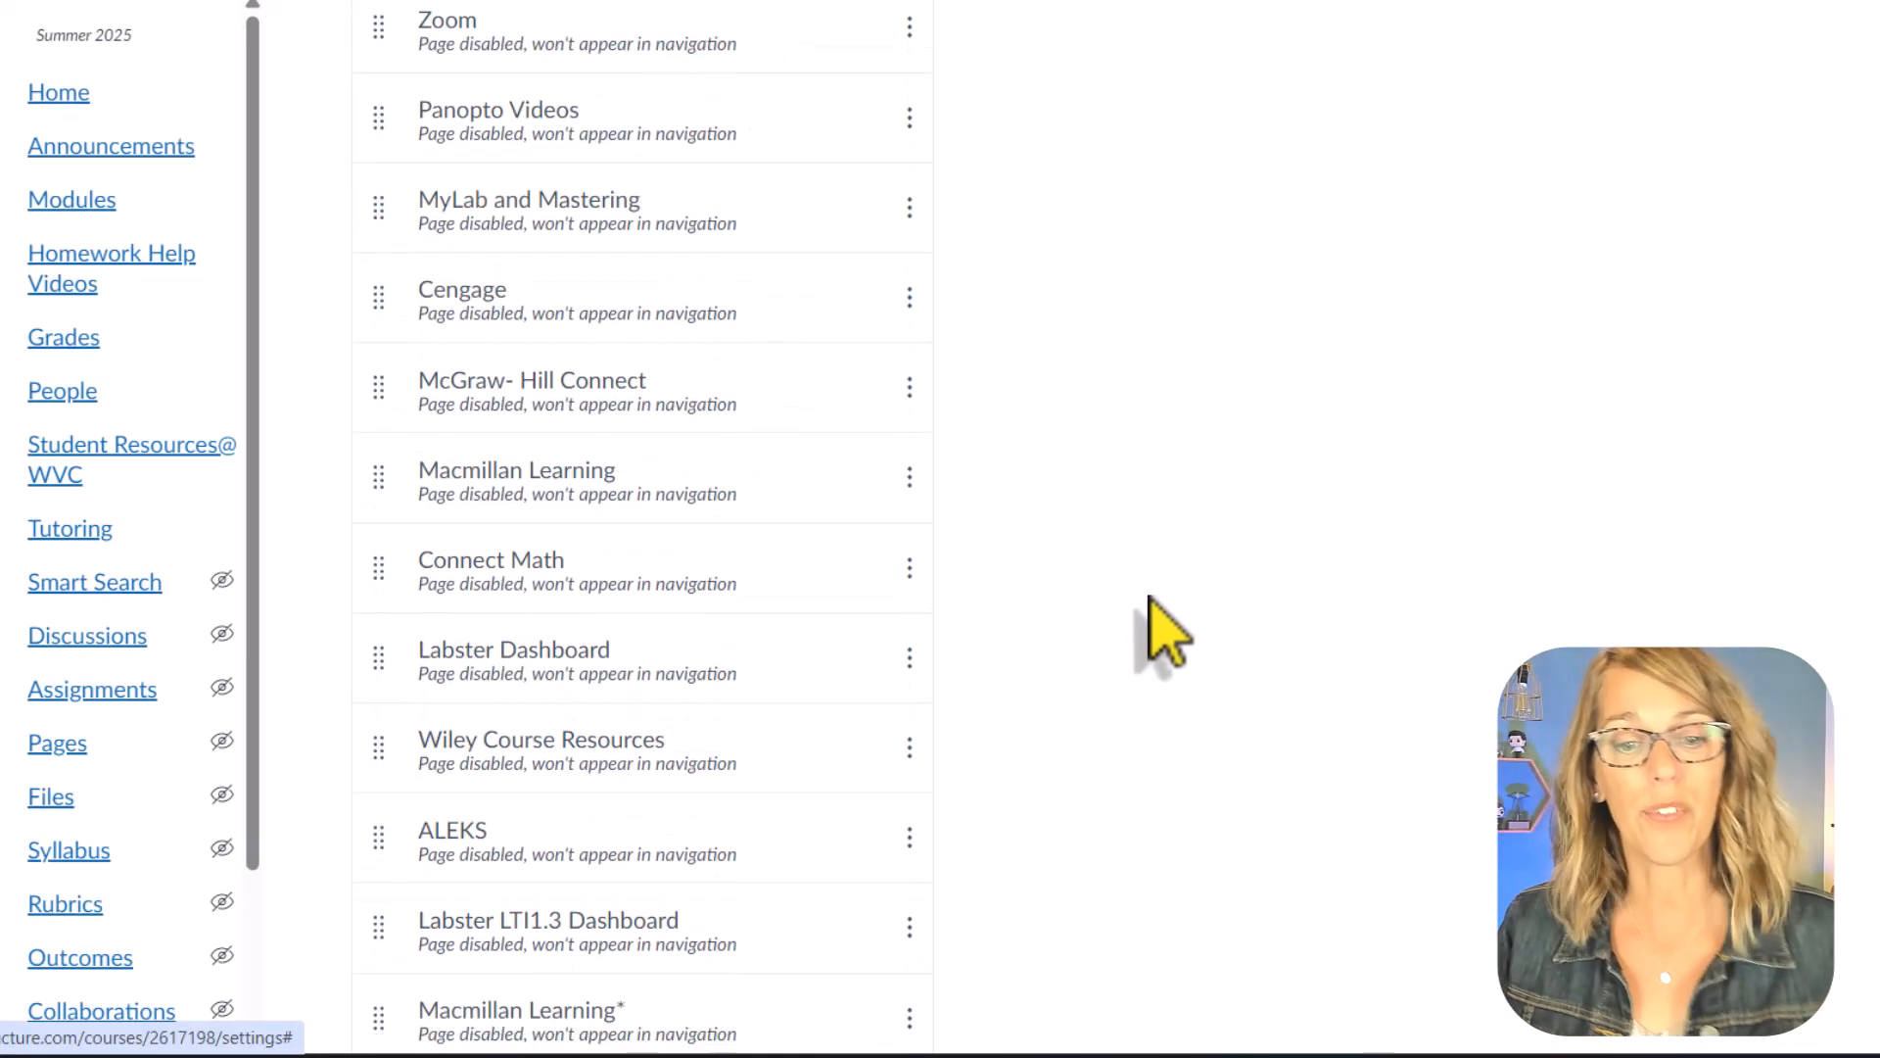
{"action": "left_click", "coordinate": [431, 911]}
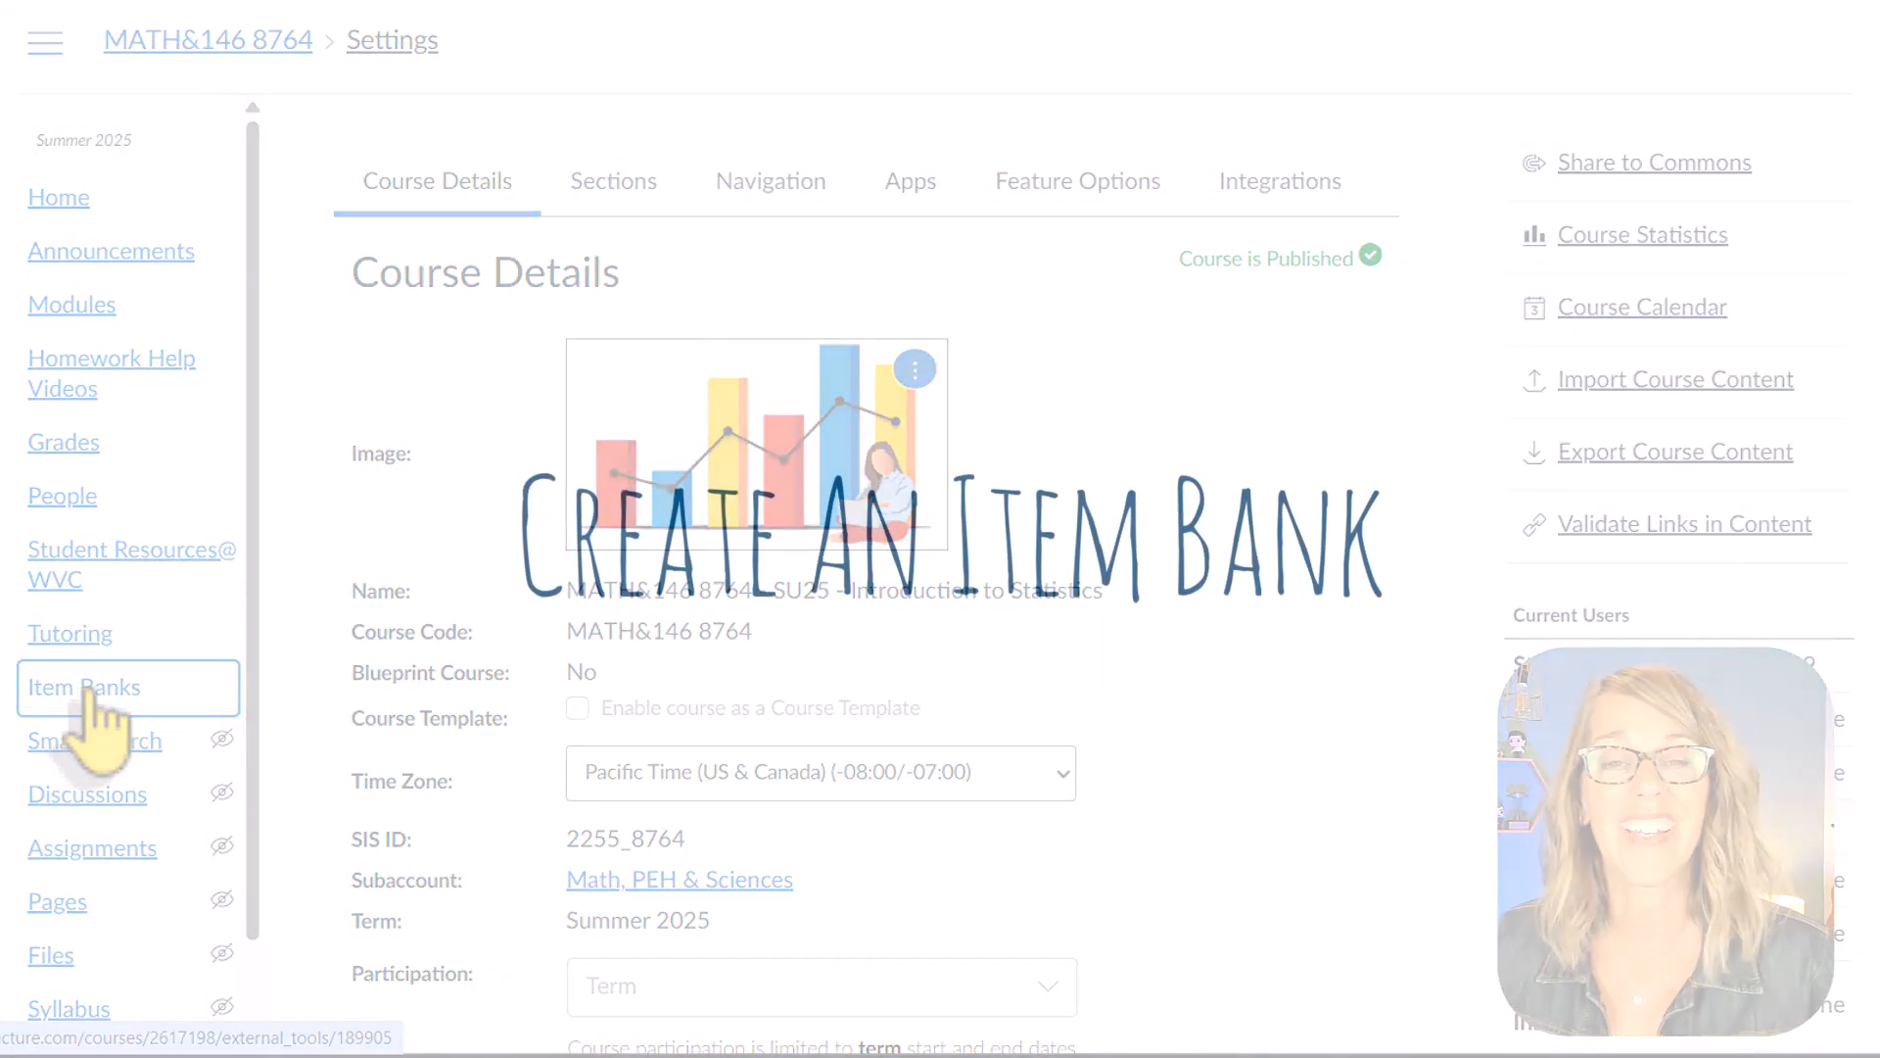
Step: Open the course's Item Banks and browse the banks filtered by Shared with Me
{"action": "left_click", "coordinate": [87, 690]}
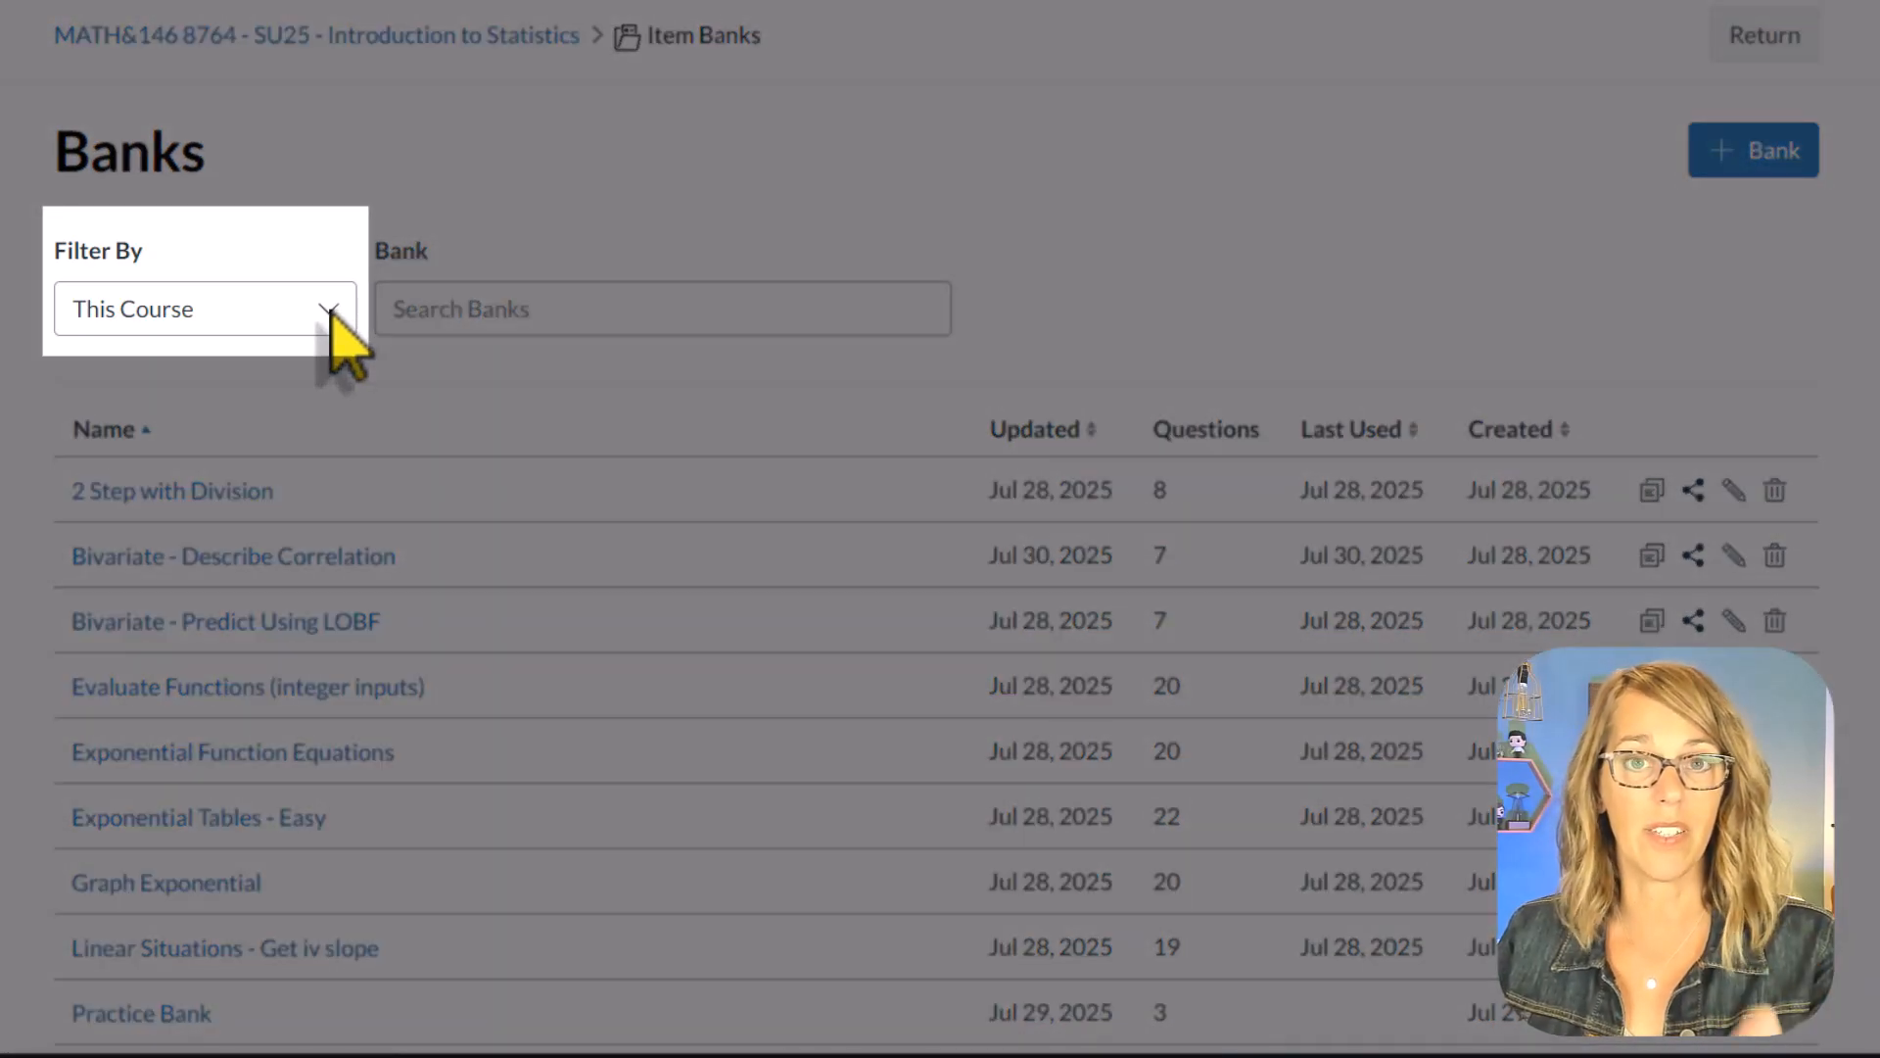
{"action": "left_click", "coordinate": [331, 316]}
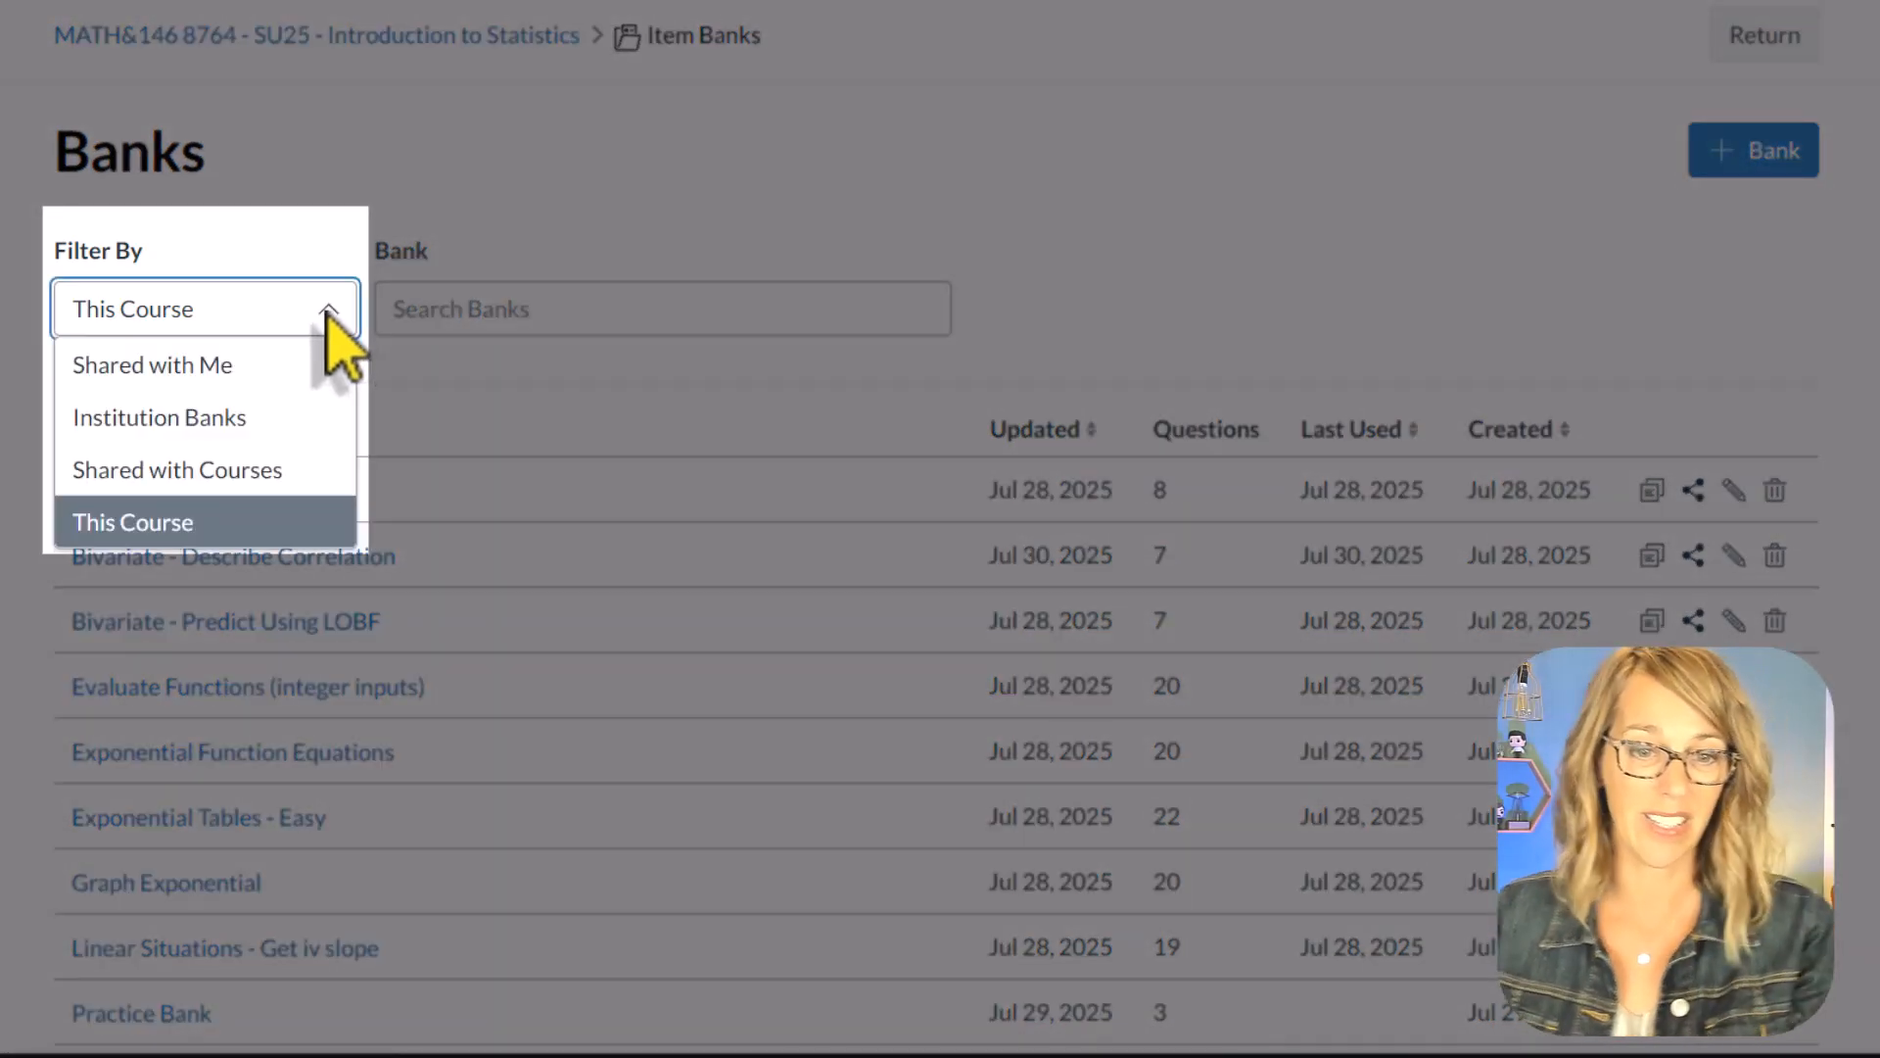
{"action": "left_click", "coordinate": [281, 372]}
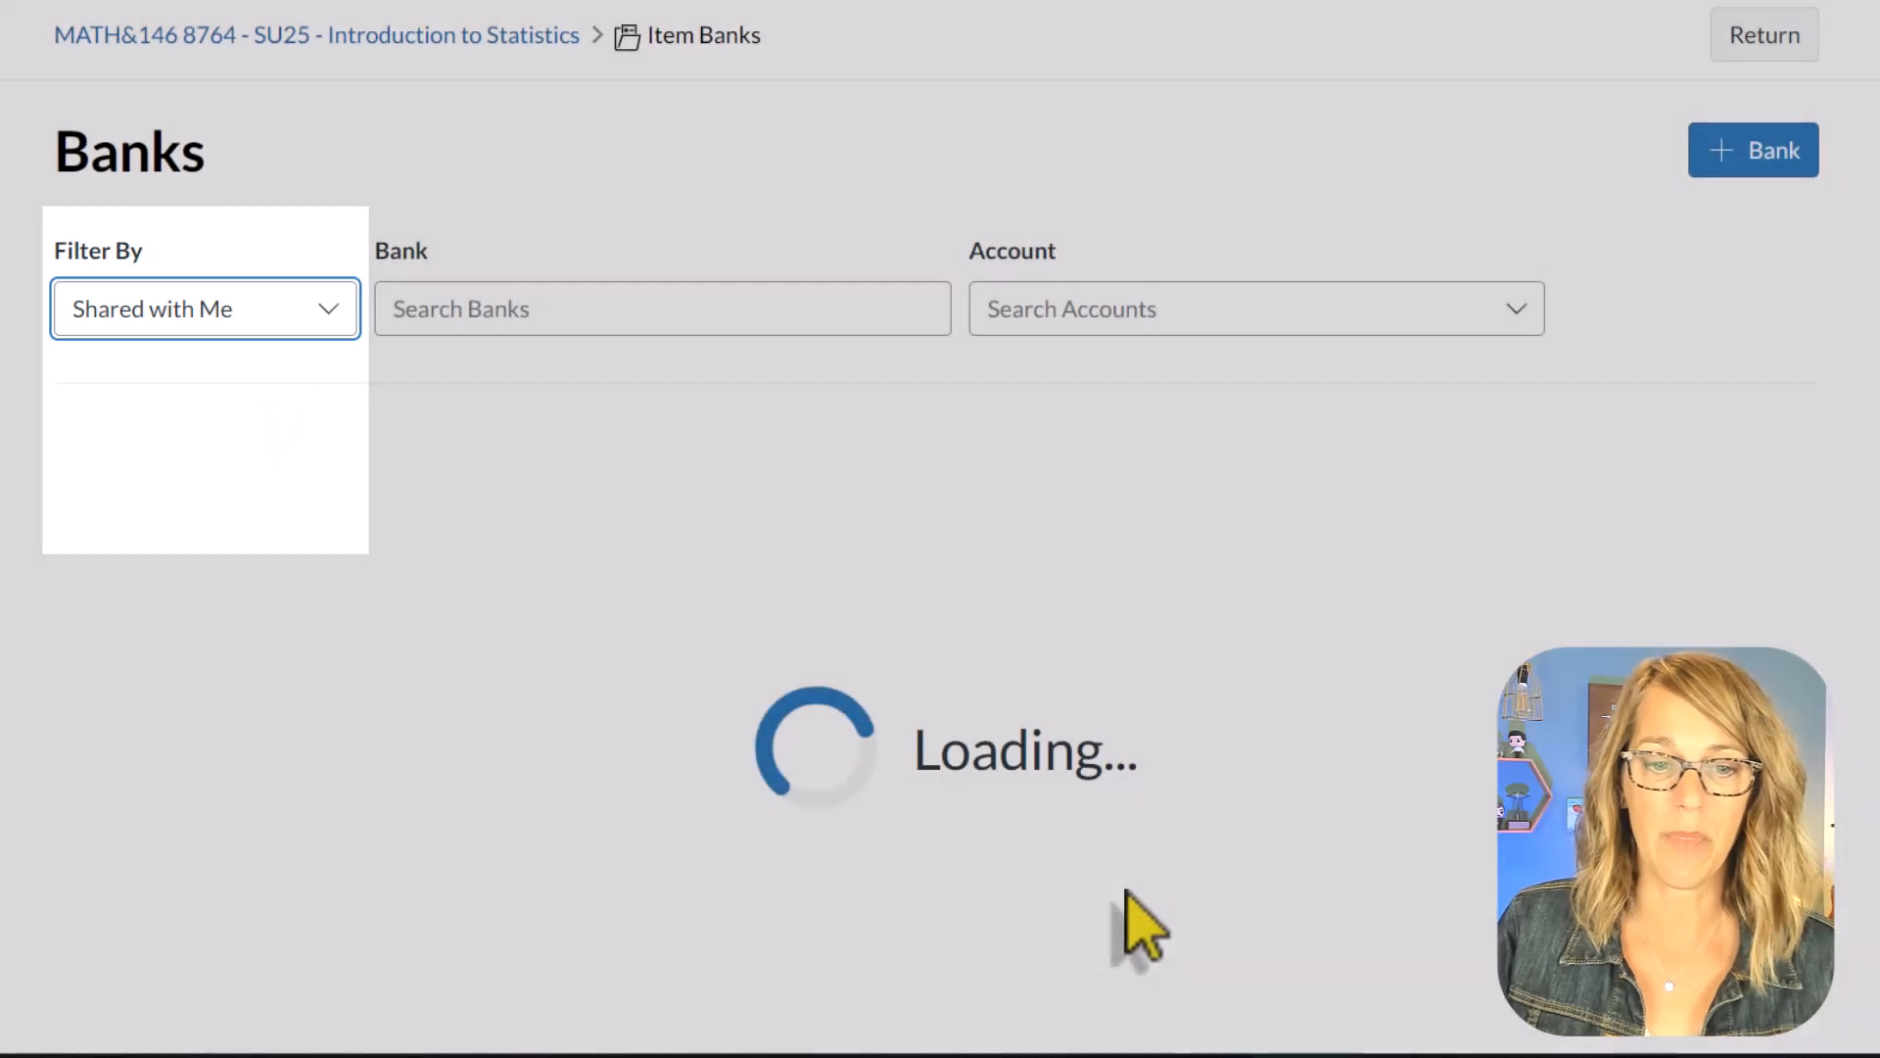
{"action": "scroll", "coordinate": [1046, 784], "scroll_direction": "down", "scroll_amount": 15}
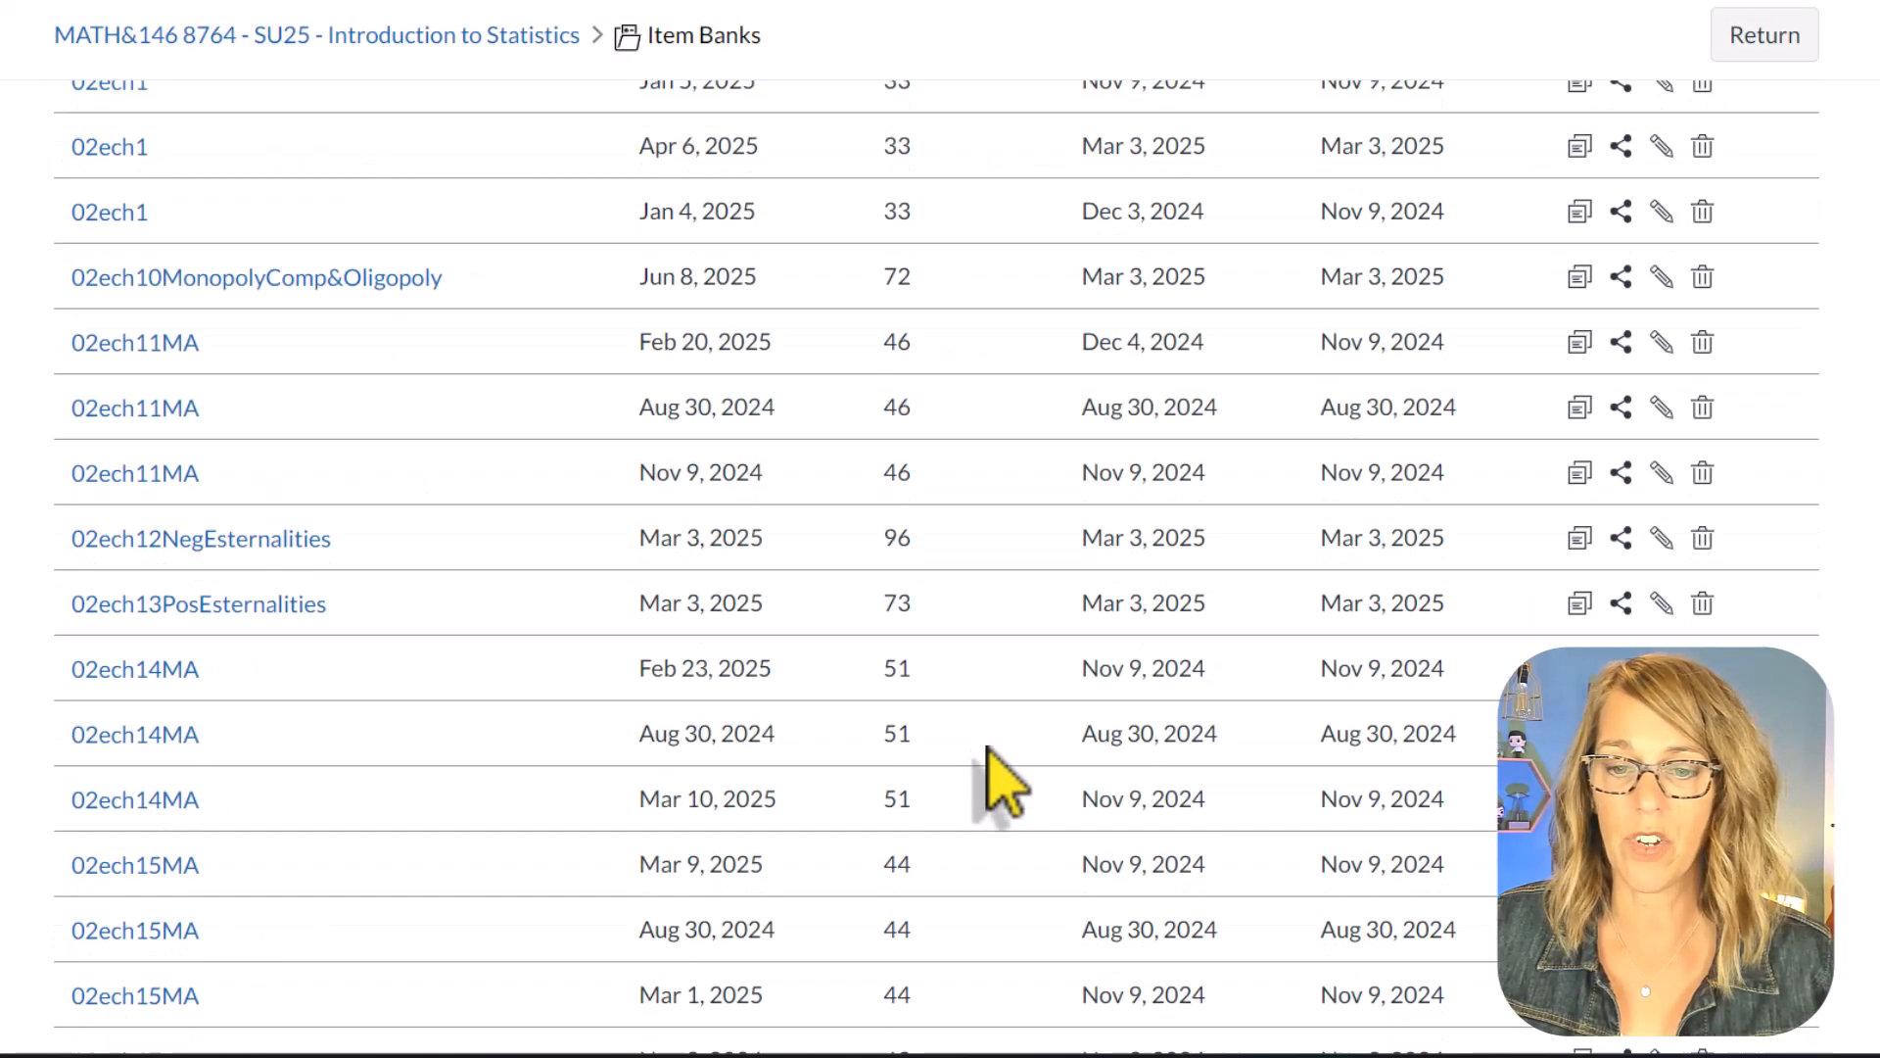
{"action": "scroll", "coordinate": [982, 744], "scroll_direction": "up", "scroll_amount": 15}
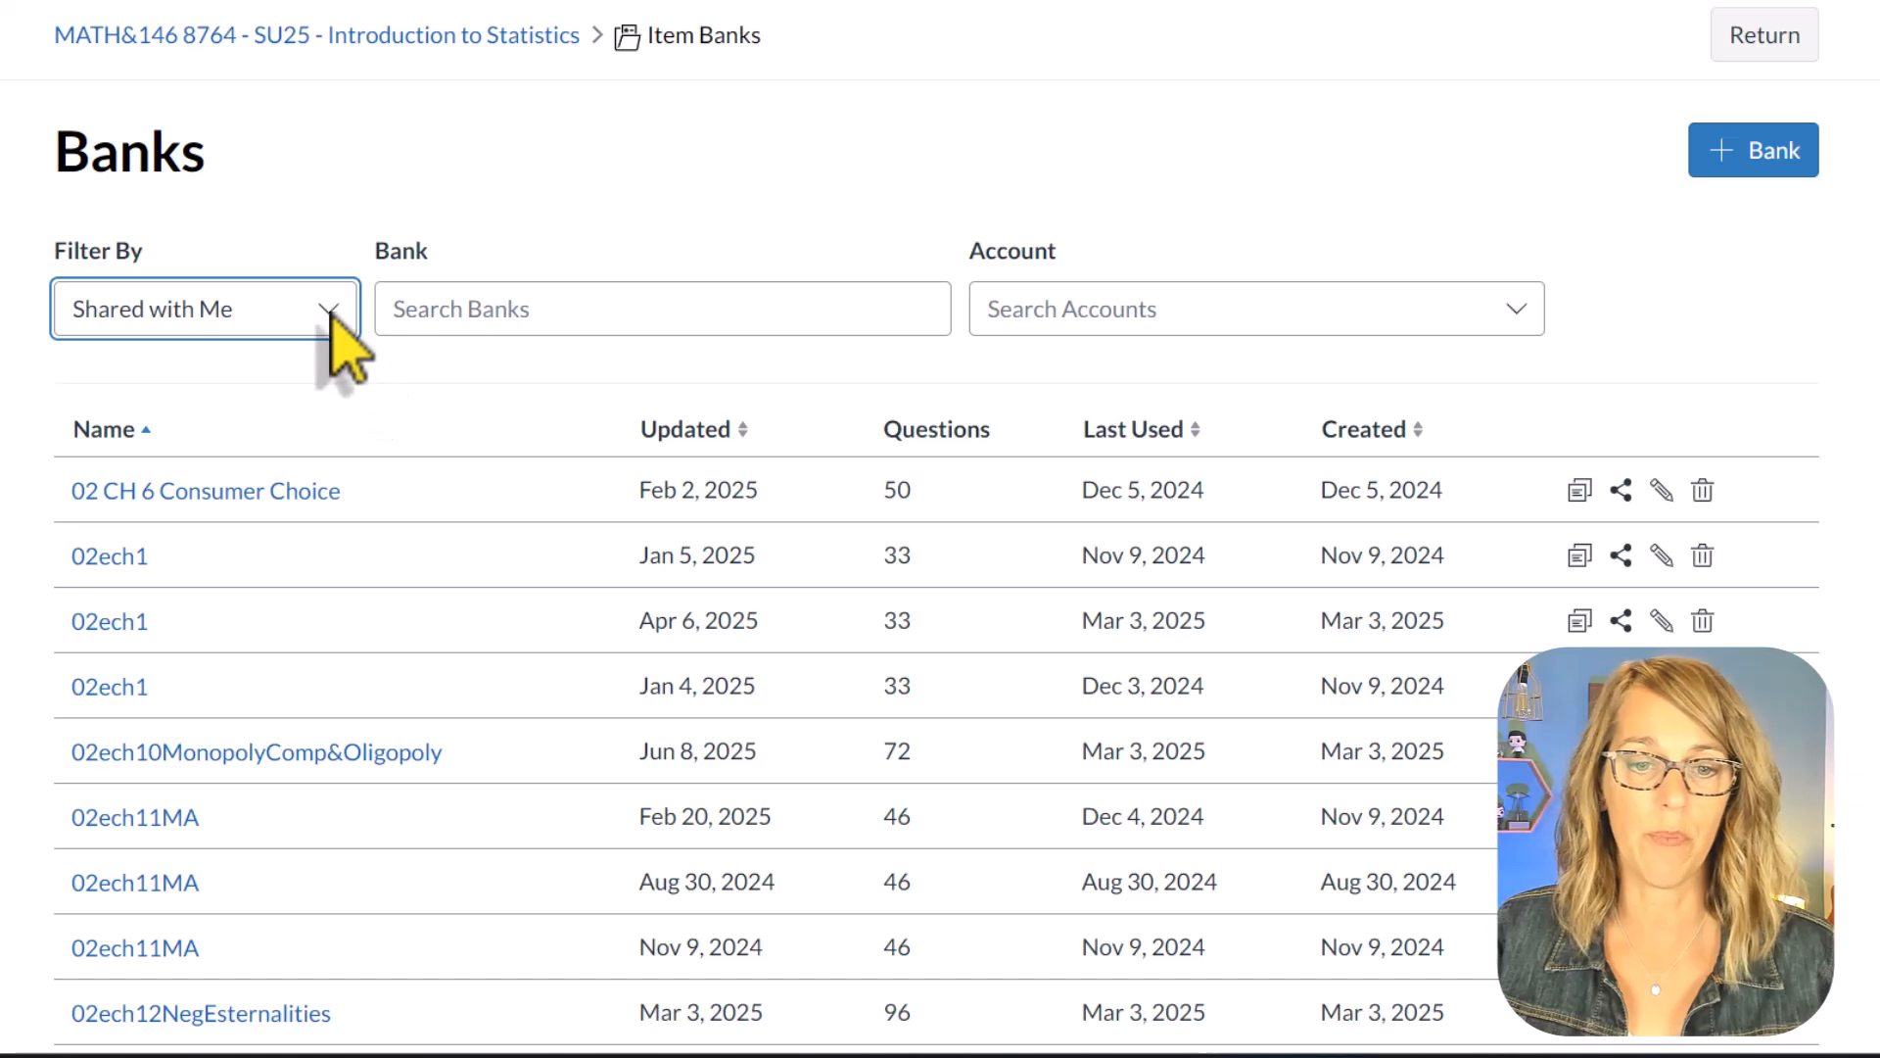
Step: View the bank list filtered by Institution Banks and Shared with Courses, and return the filter to This Course
{"action": "left_click", "coordinate": [329, 312]}
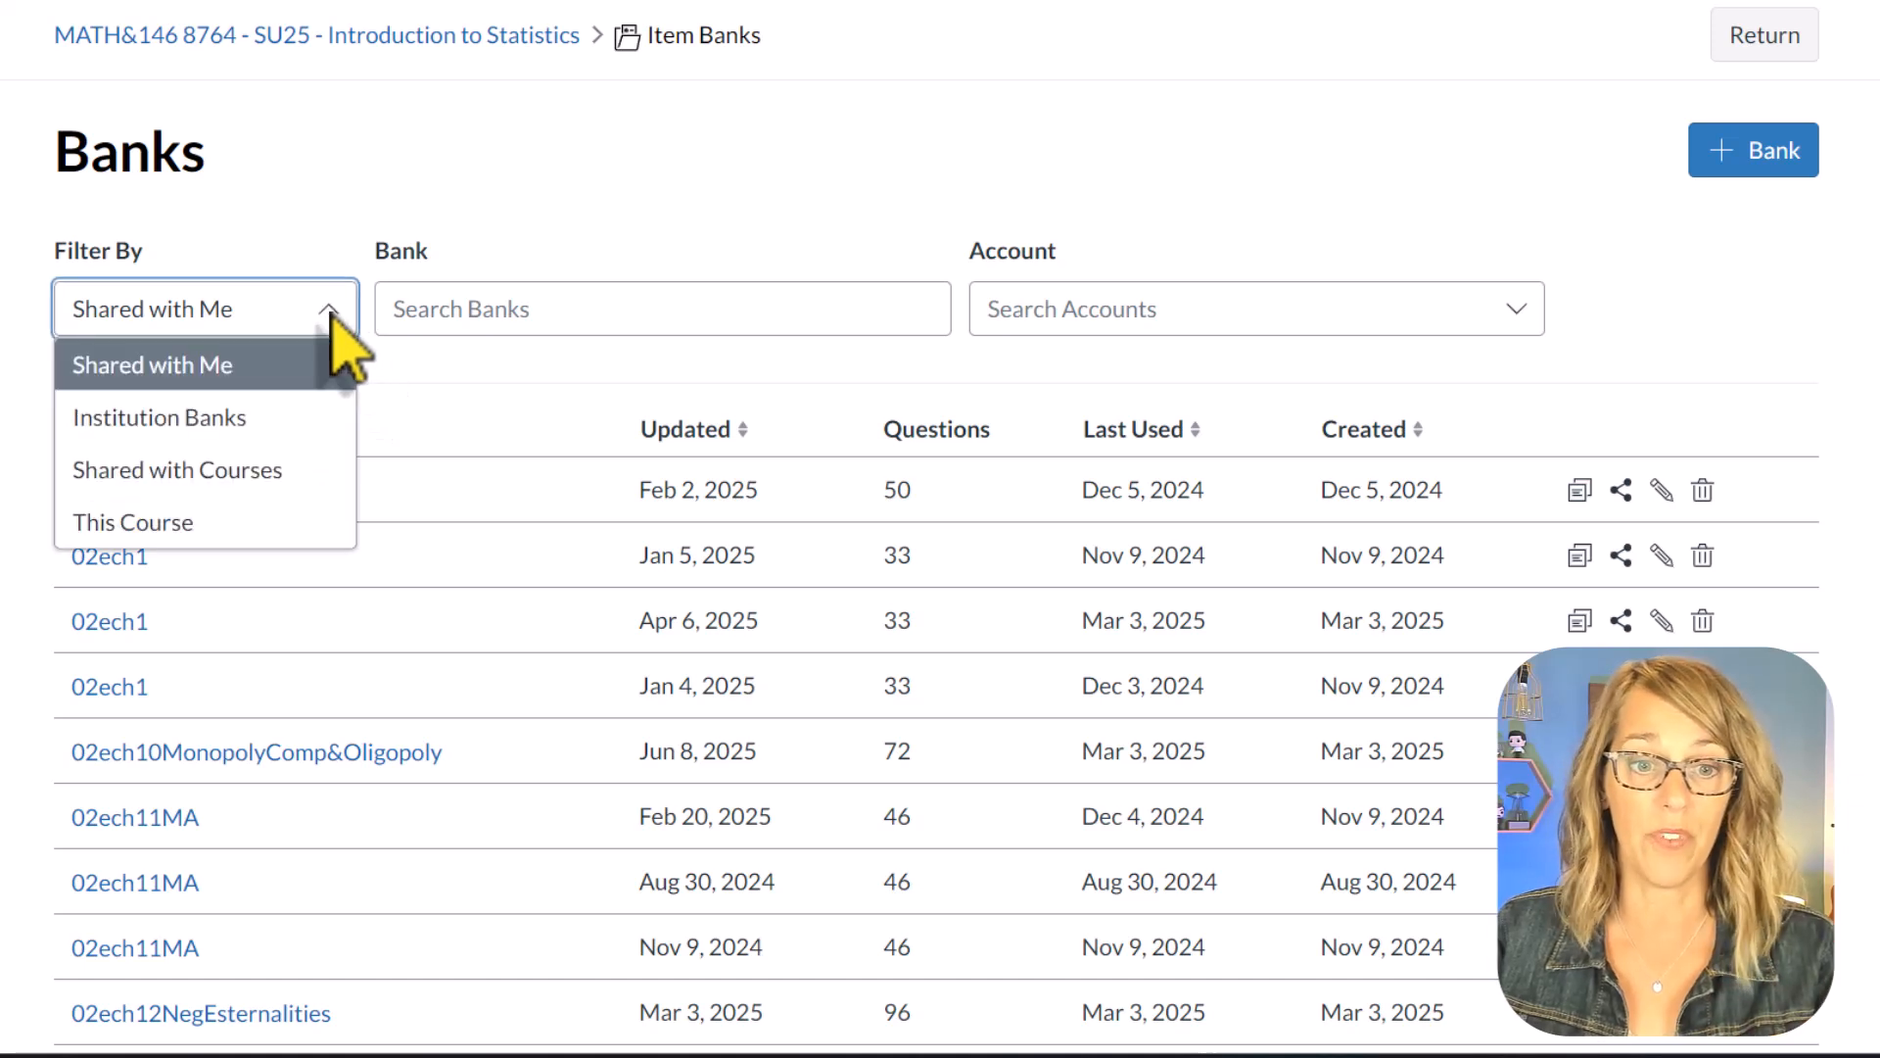
{"action": "left_click", "coordinate": [267, 421]}
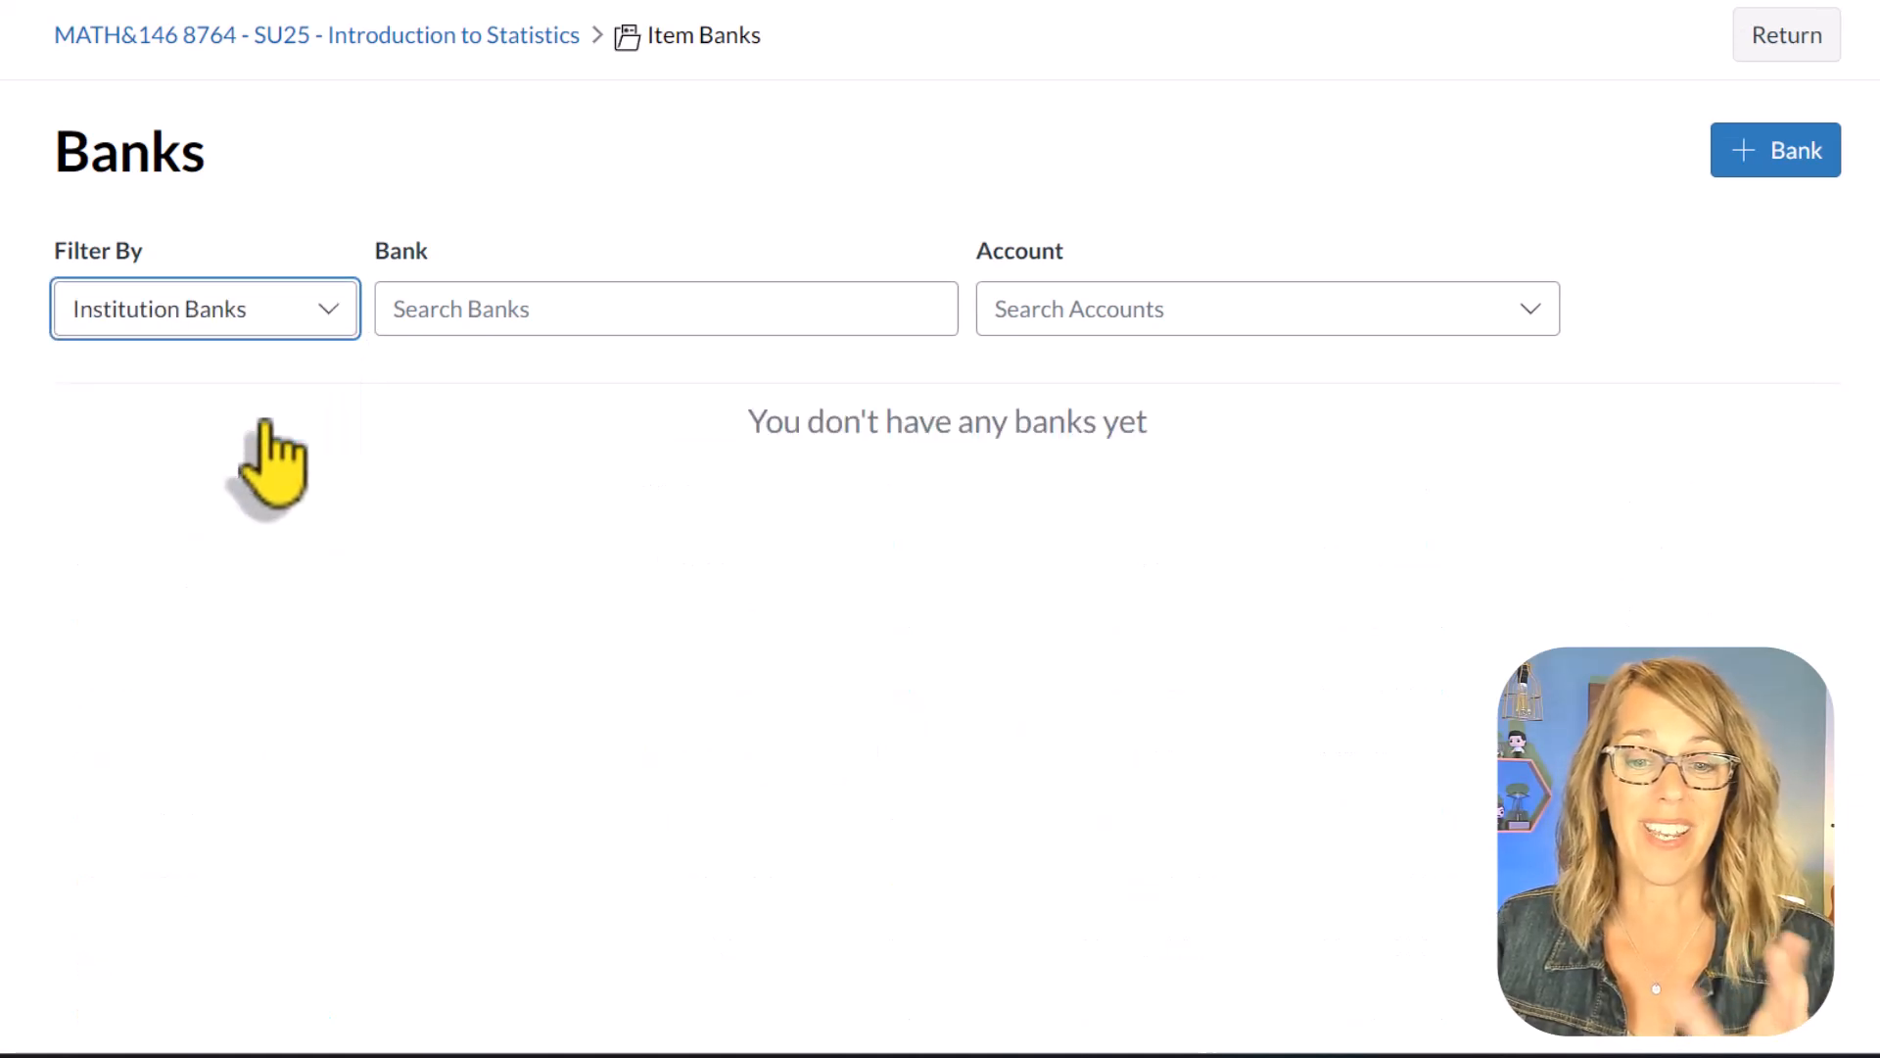
{"action": "left_click", "coordinate": [336, 324]}
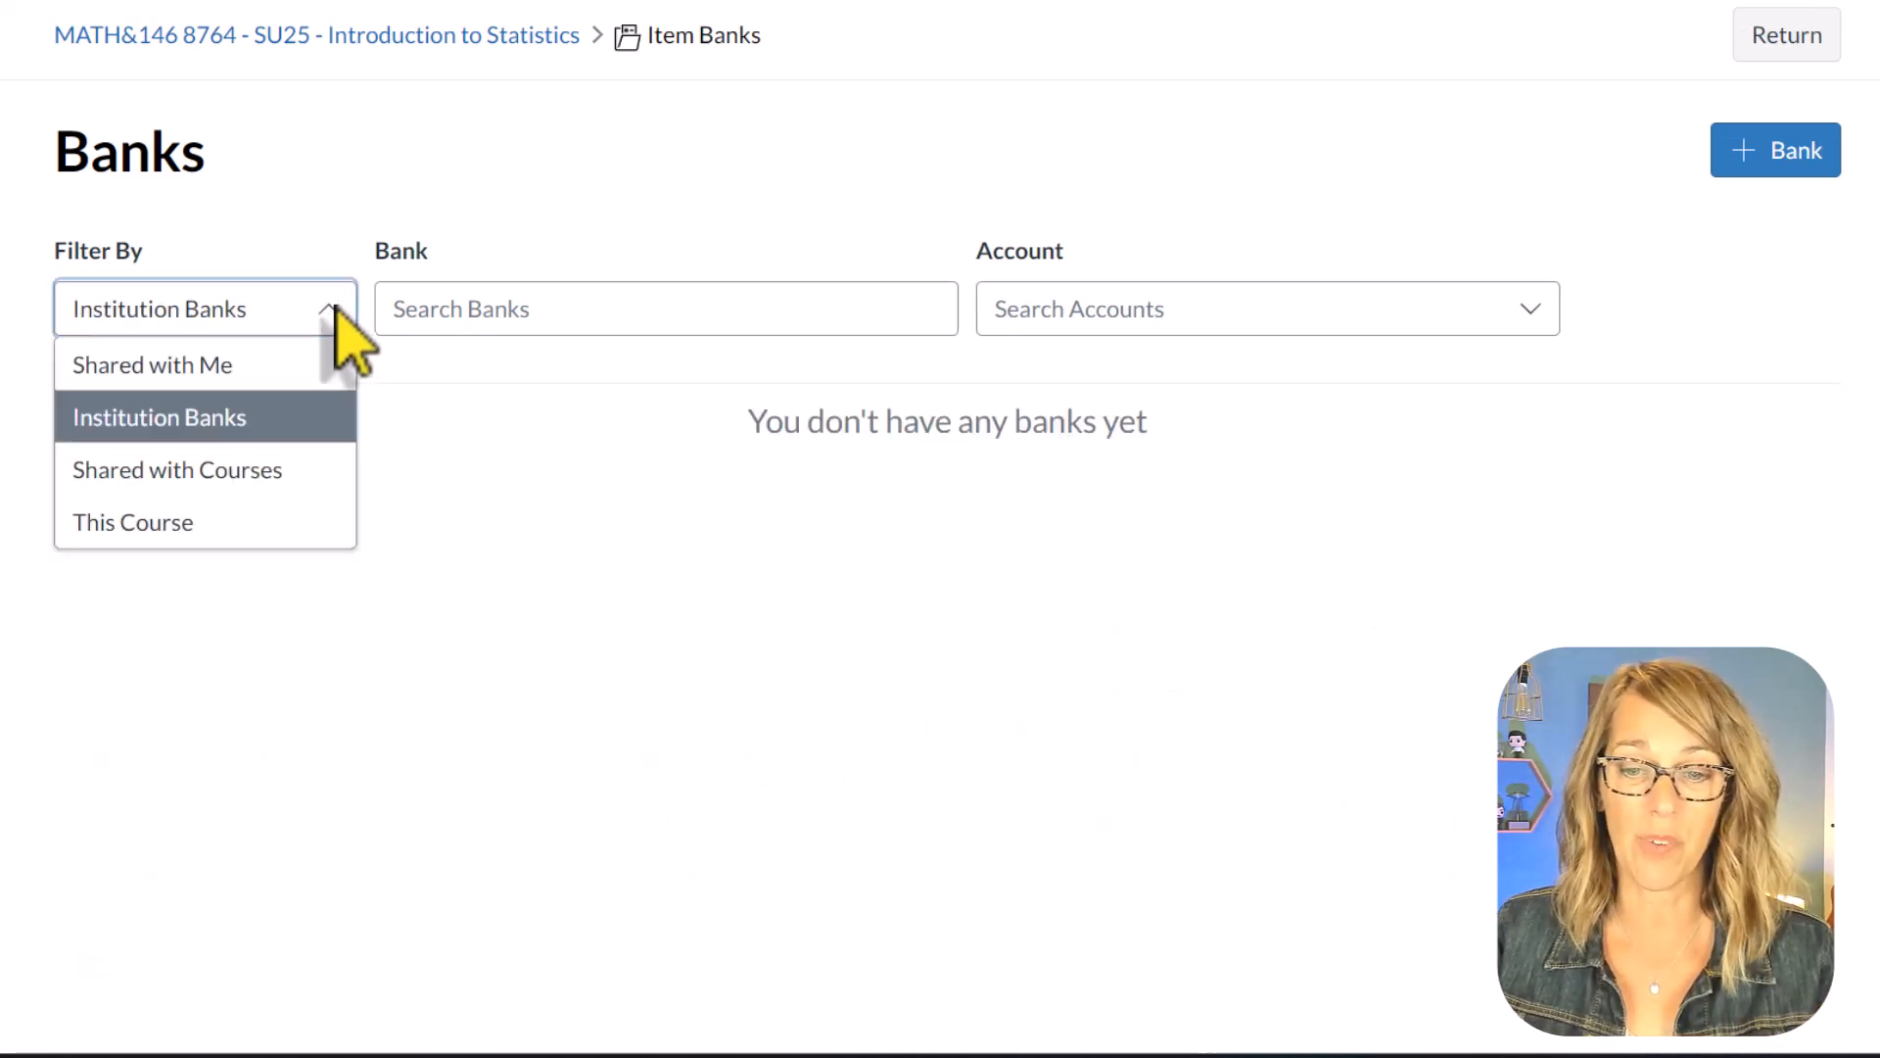
{"action": "left_click", "coordinate": [209, 478]}
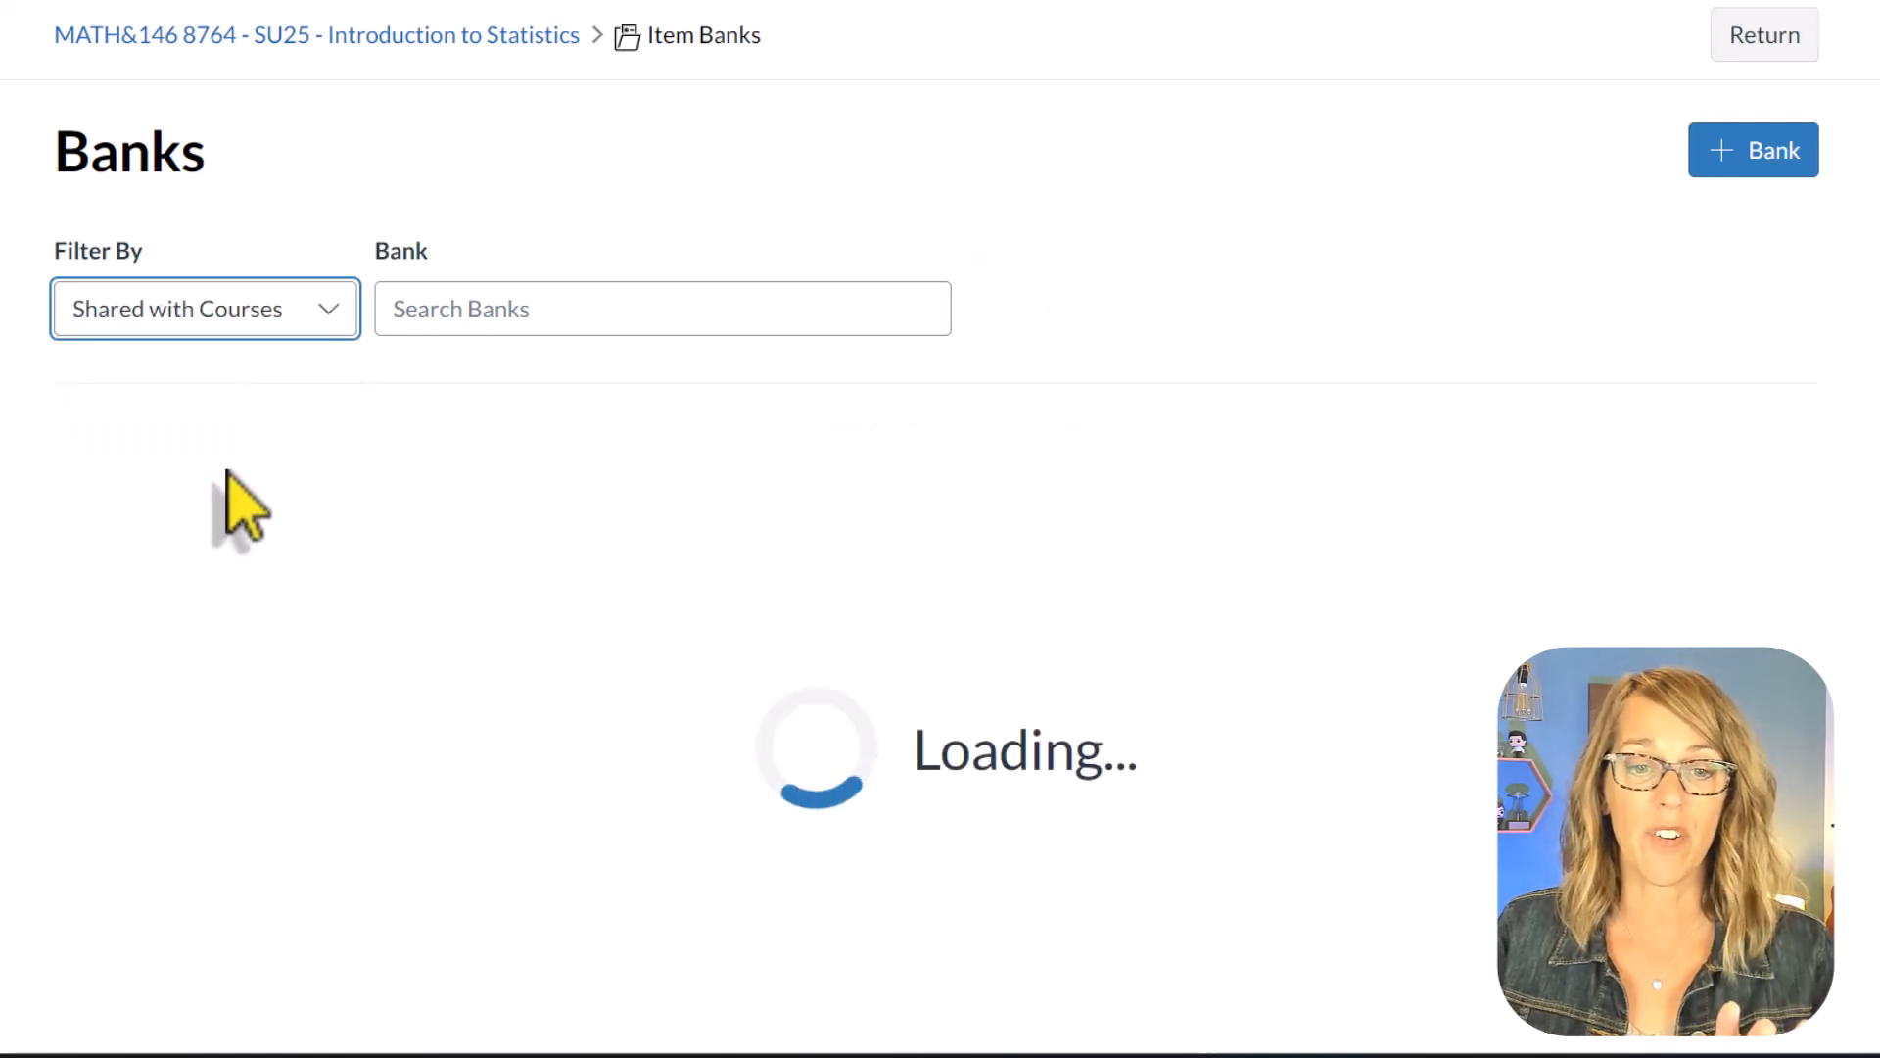
{"action": "left_click", "coordinate": [330, 315]}
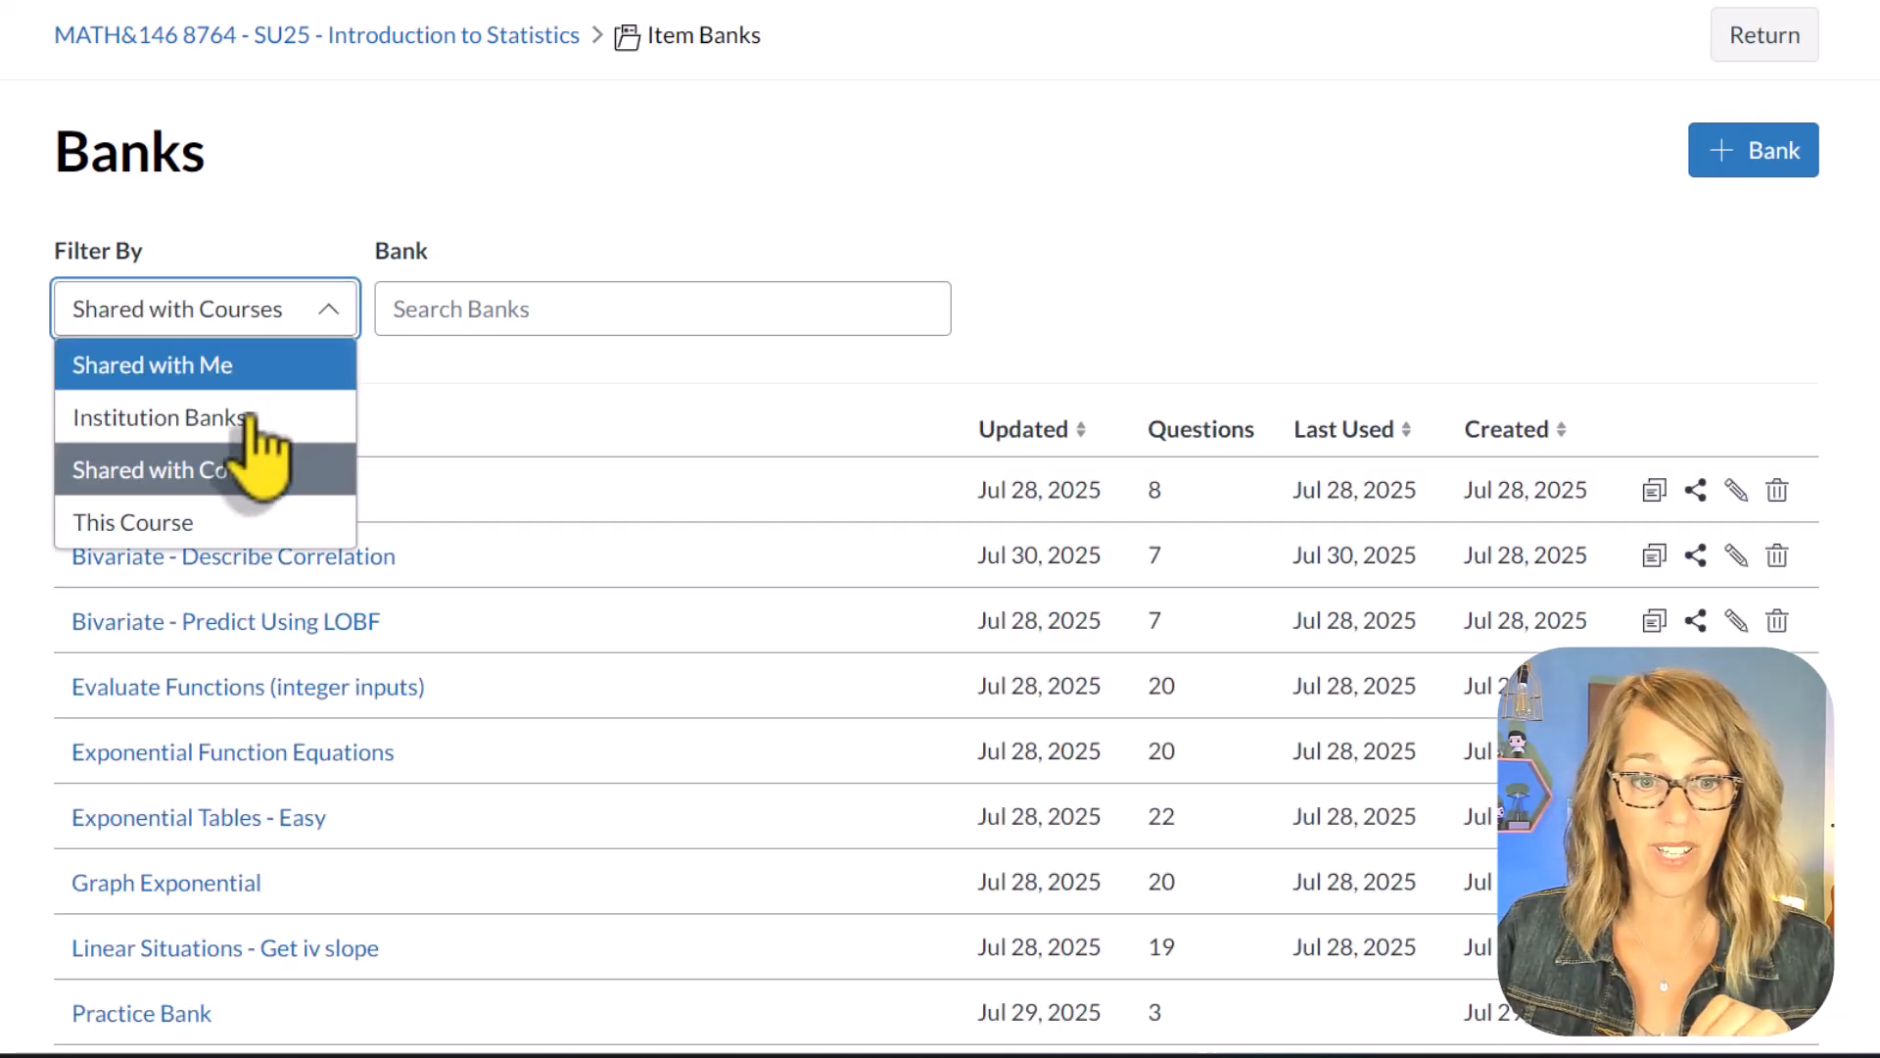
{"action": "left_click", "coordinate": [218, 527]}
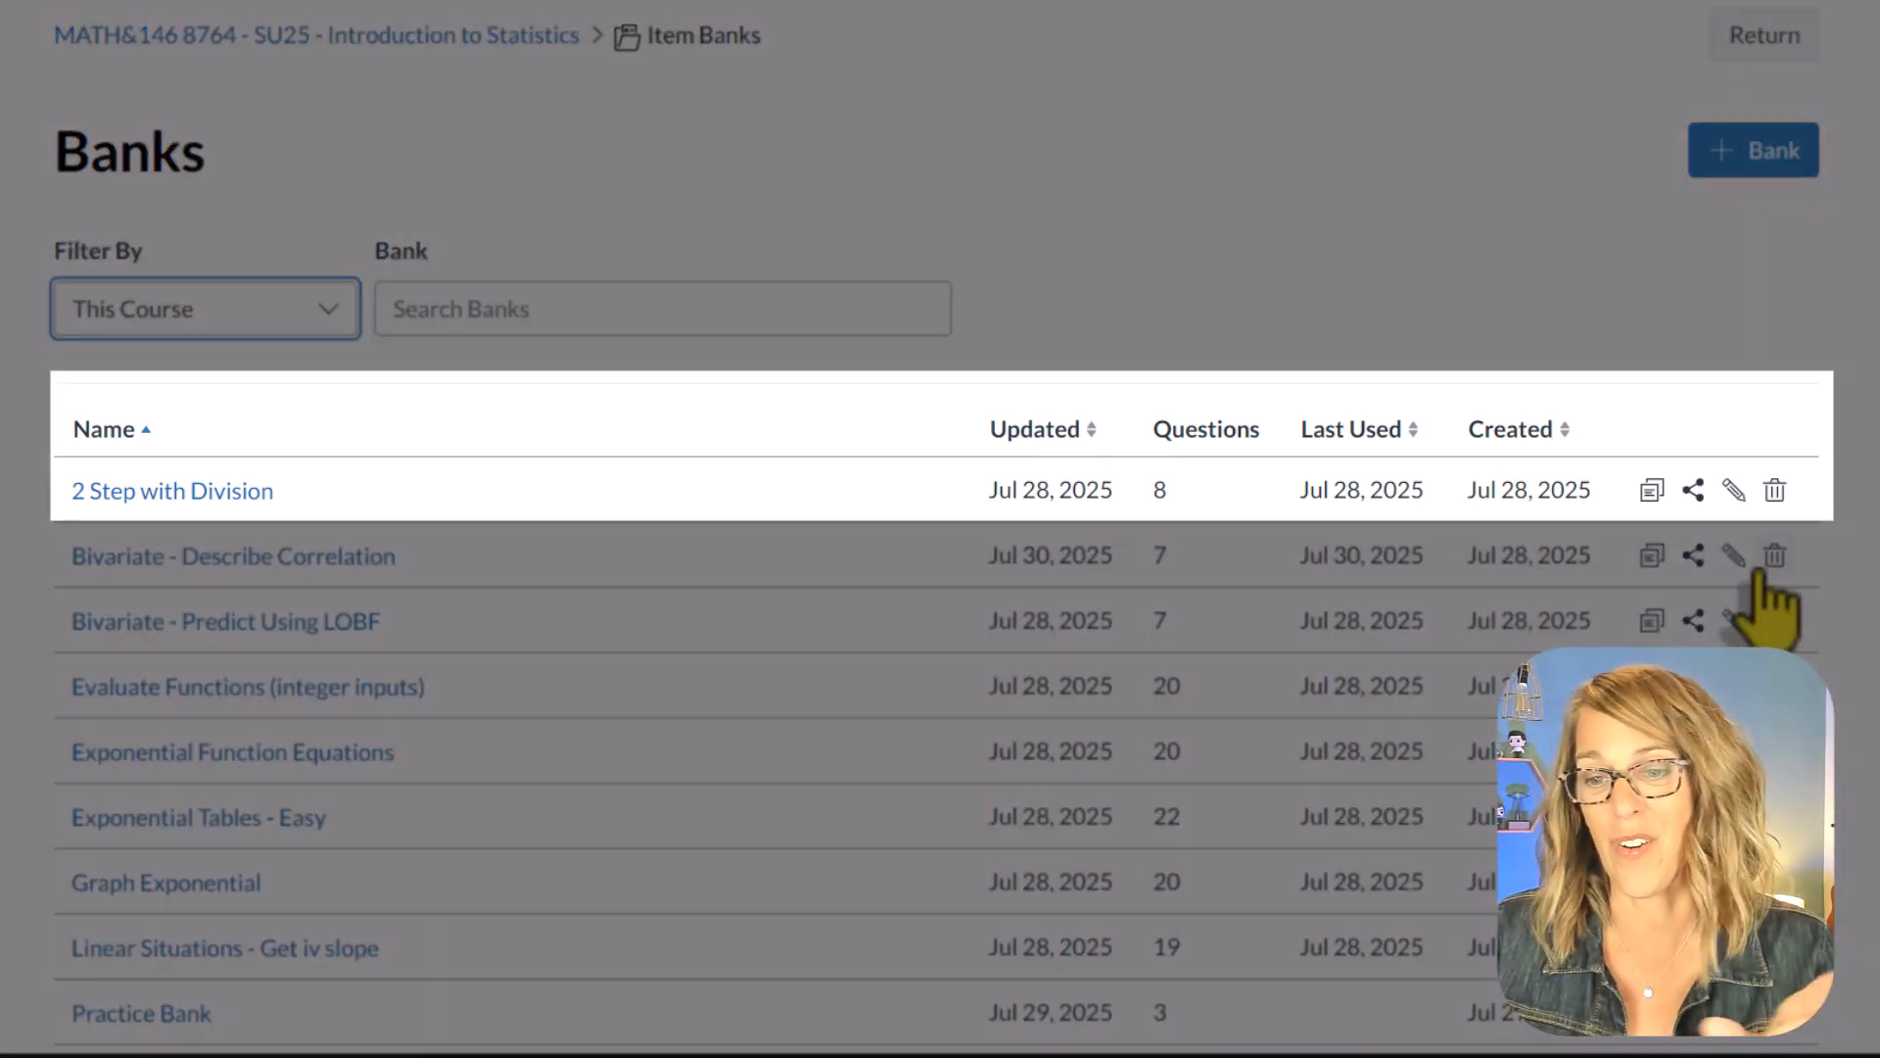
Step: Check the sharing options of the 2 Step with Division bank and close them
{"action": "left_click", "coordinate": [1693, 491]}
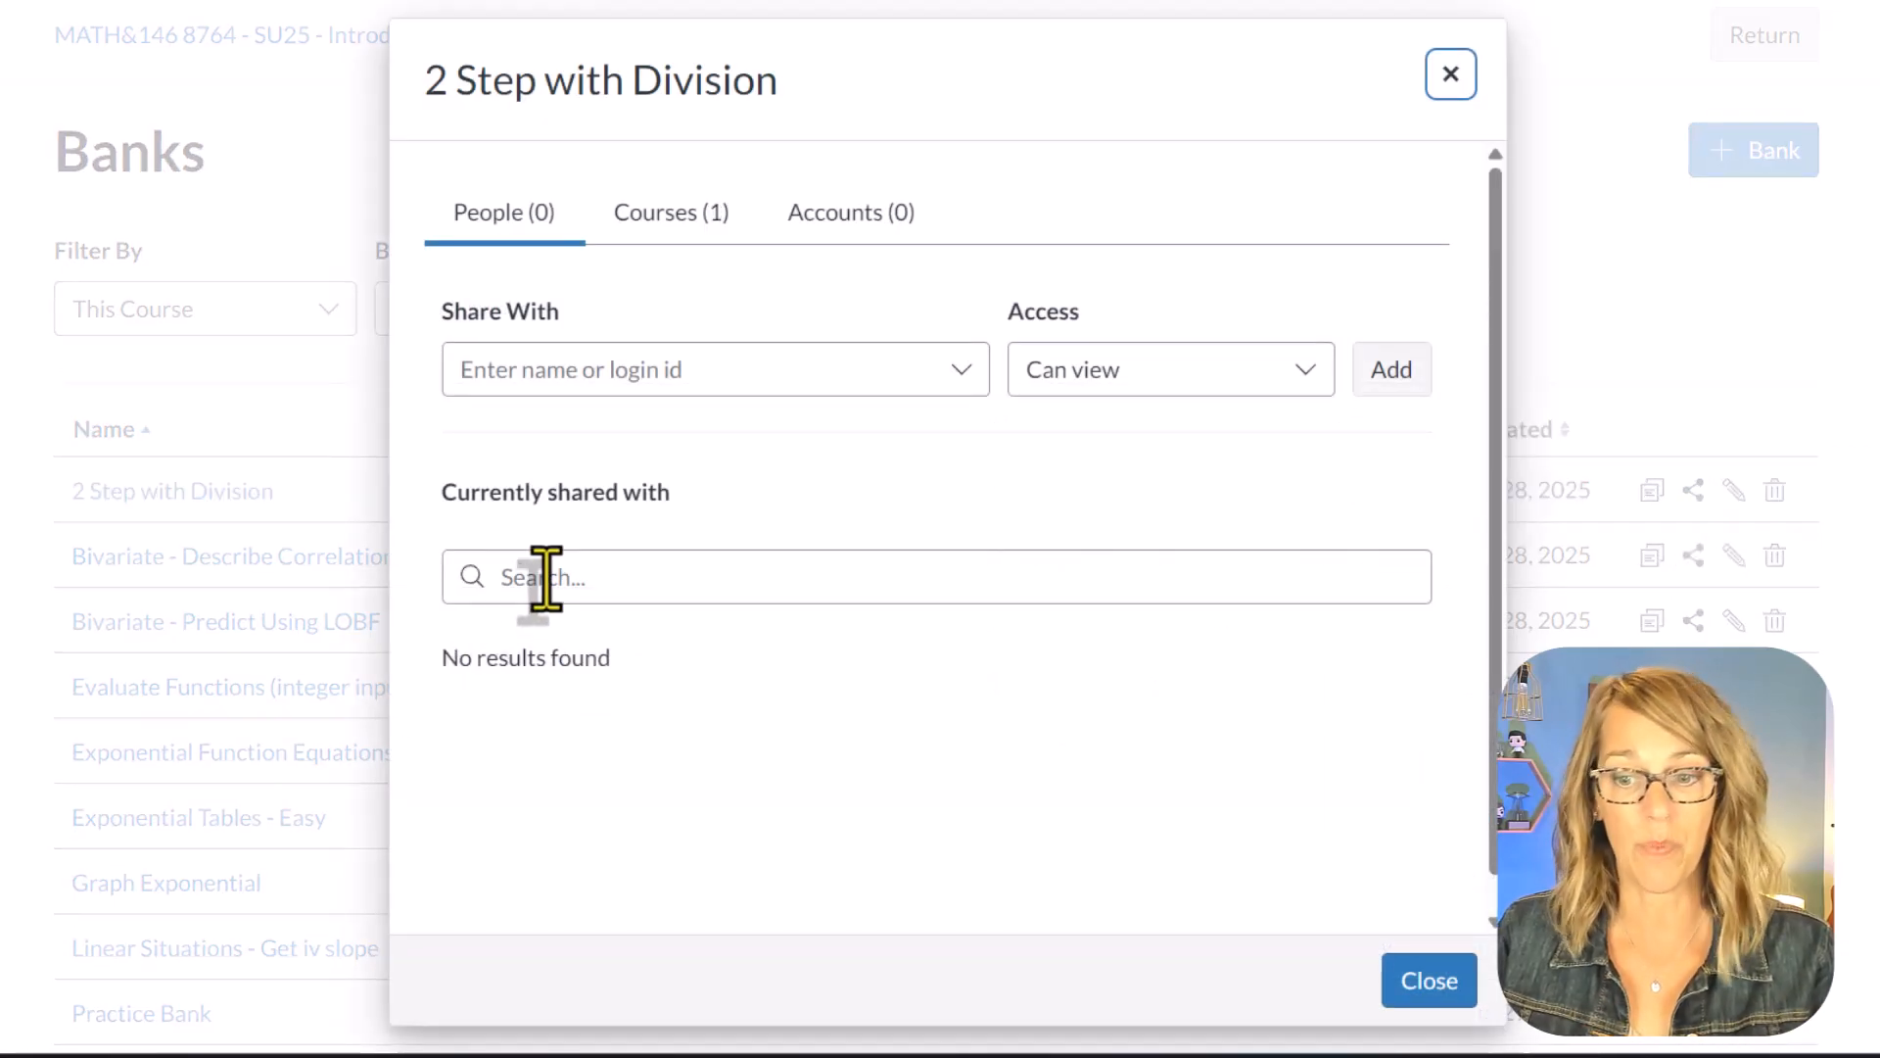
{"action": "left_click", "coordinate": [1427, 983]}
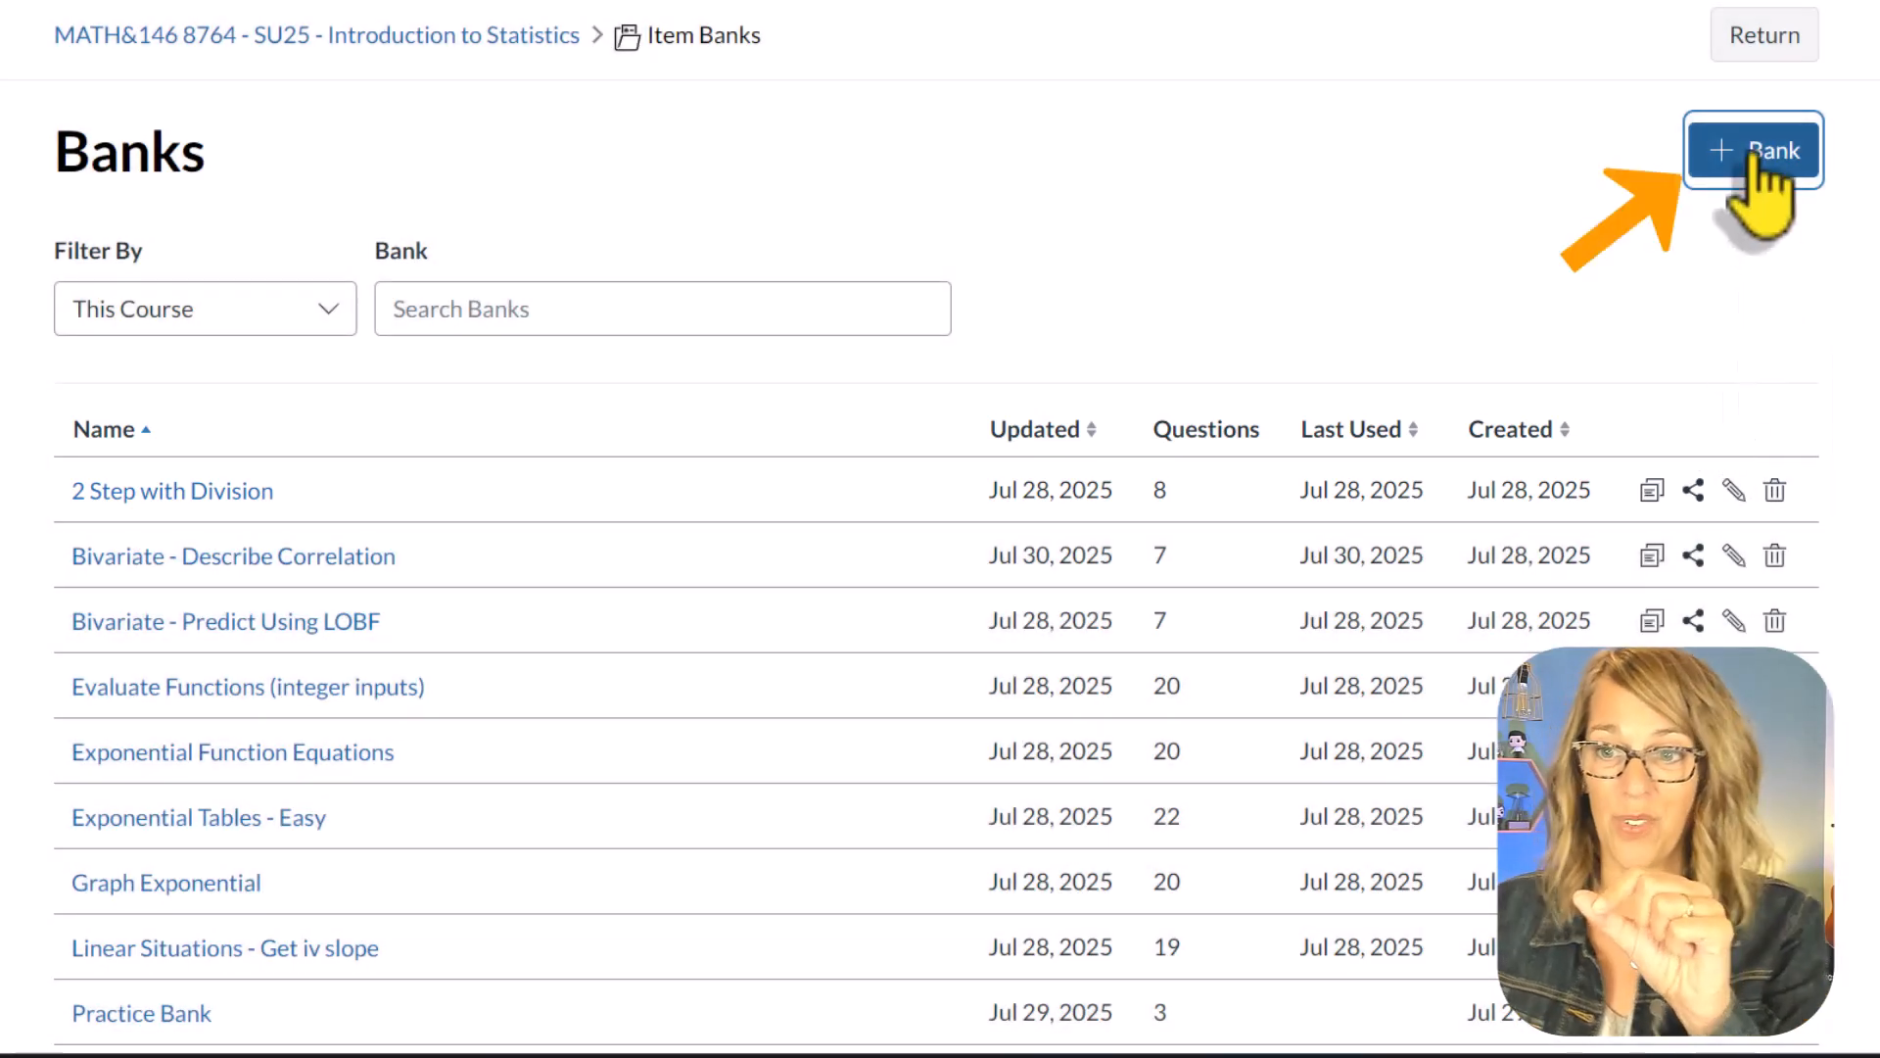
Step: Create an item bank named with the instructor's first name followed by "Item Bank", shared with the MATH&146 8764 course
{"action": "left_click", "coordinate": [1759, 156]}
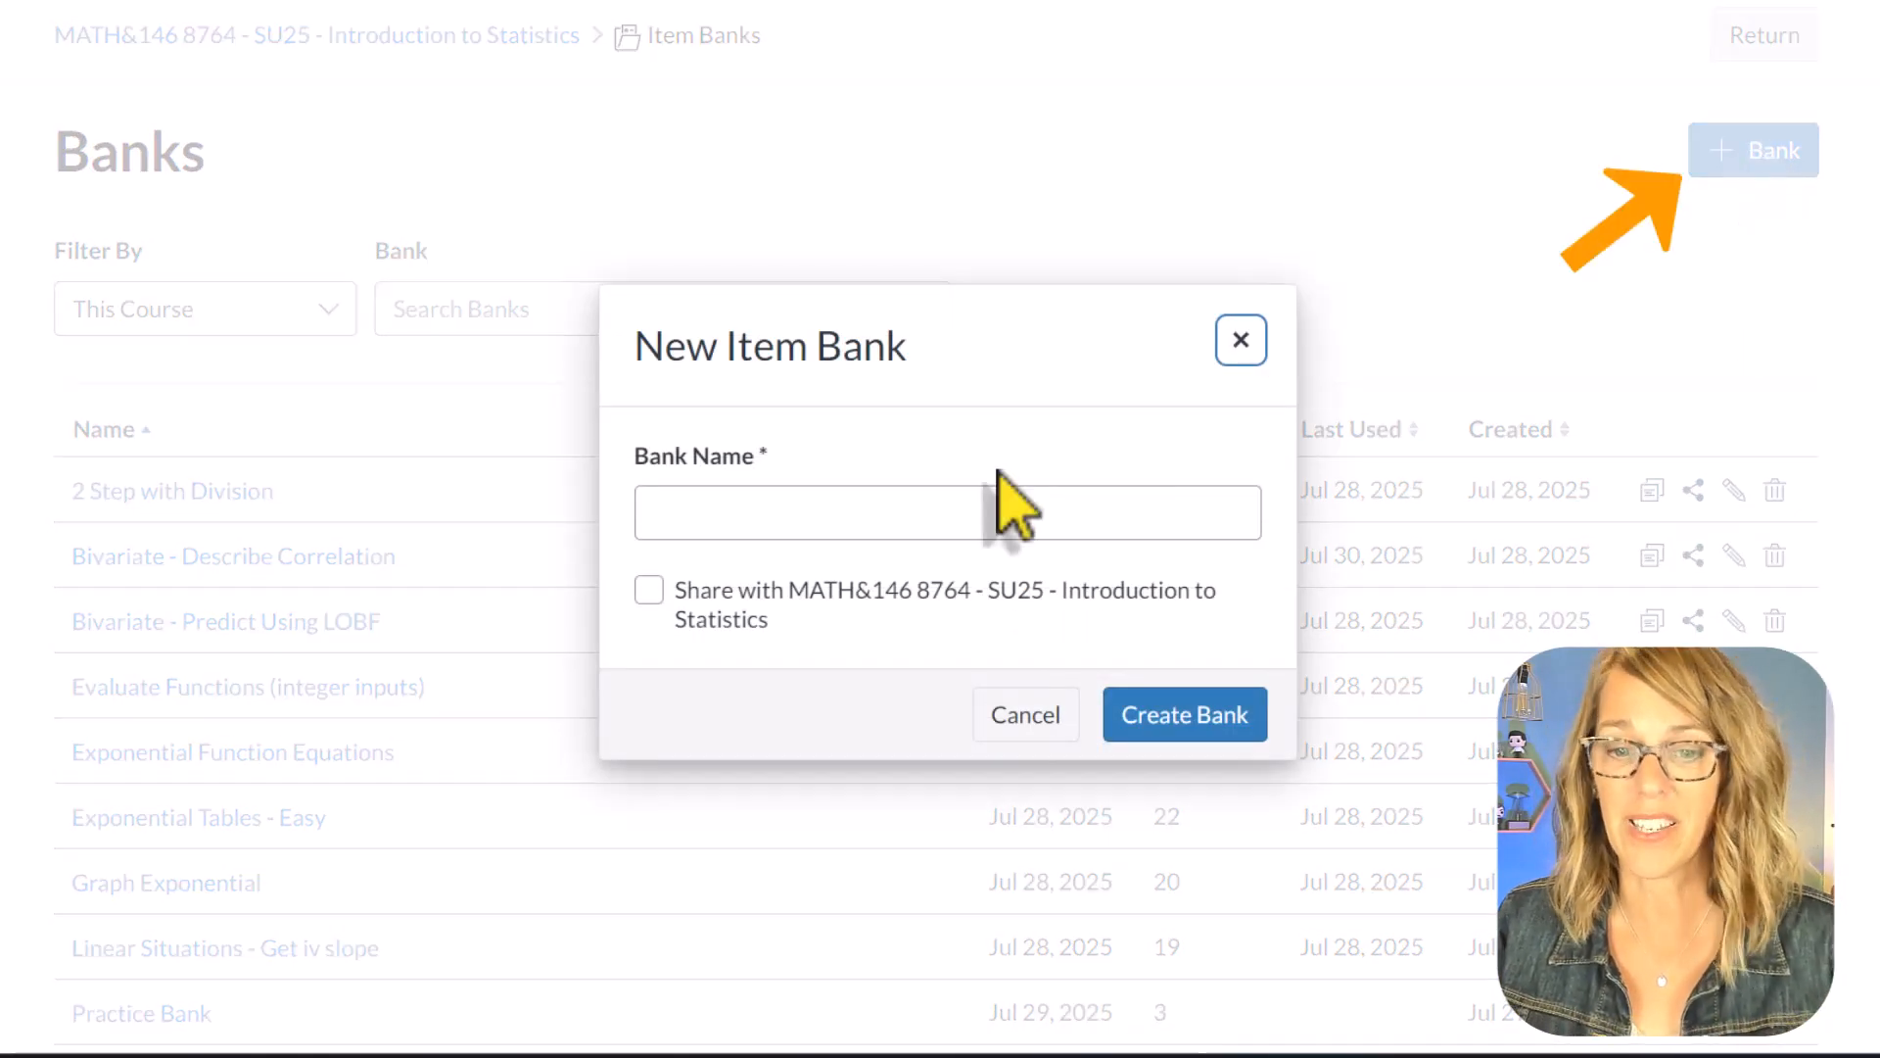
{"action": "left_click", "coordinate": [689, 519]}
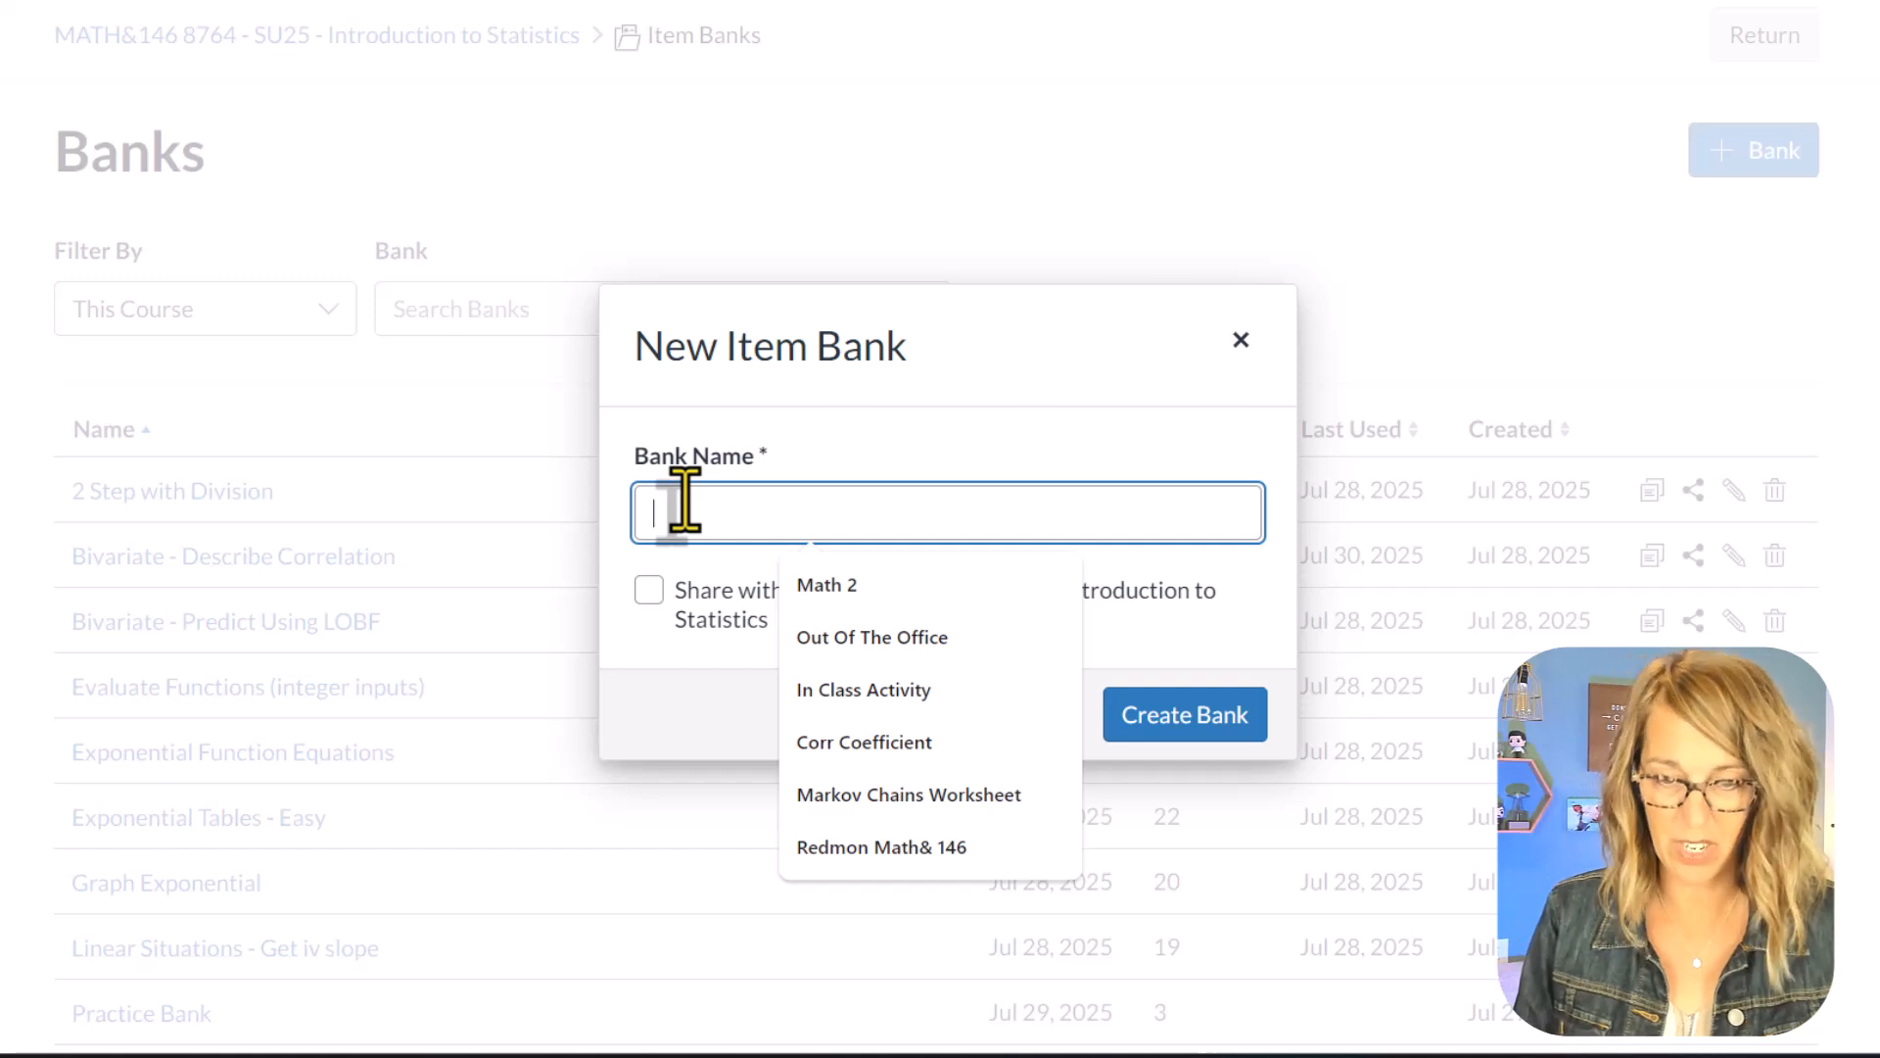
{"action": "type", "text": "Annie's Item Bank"}
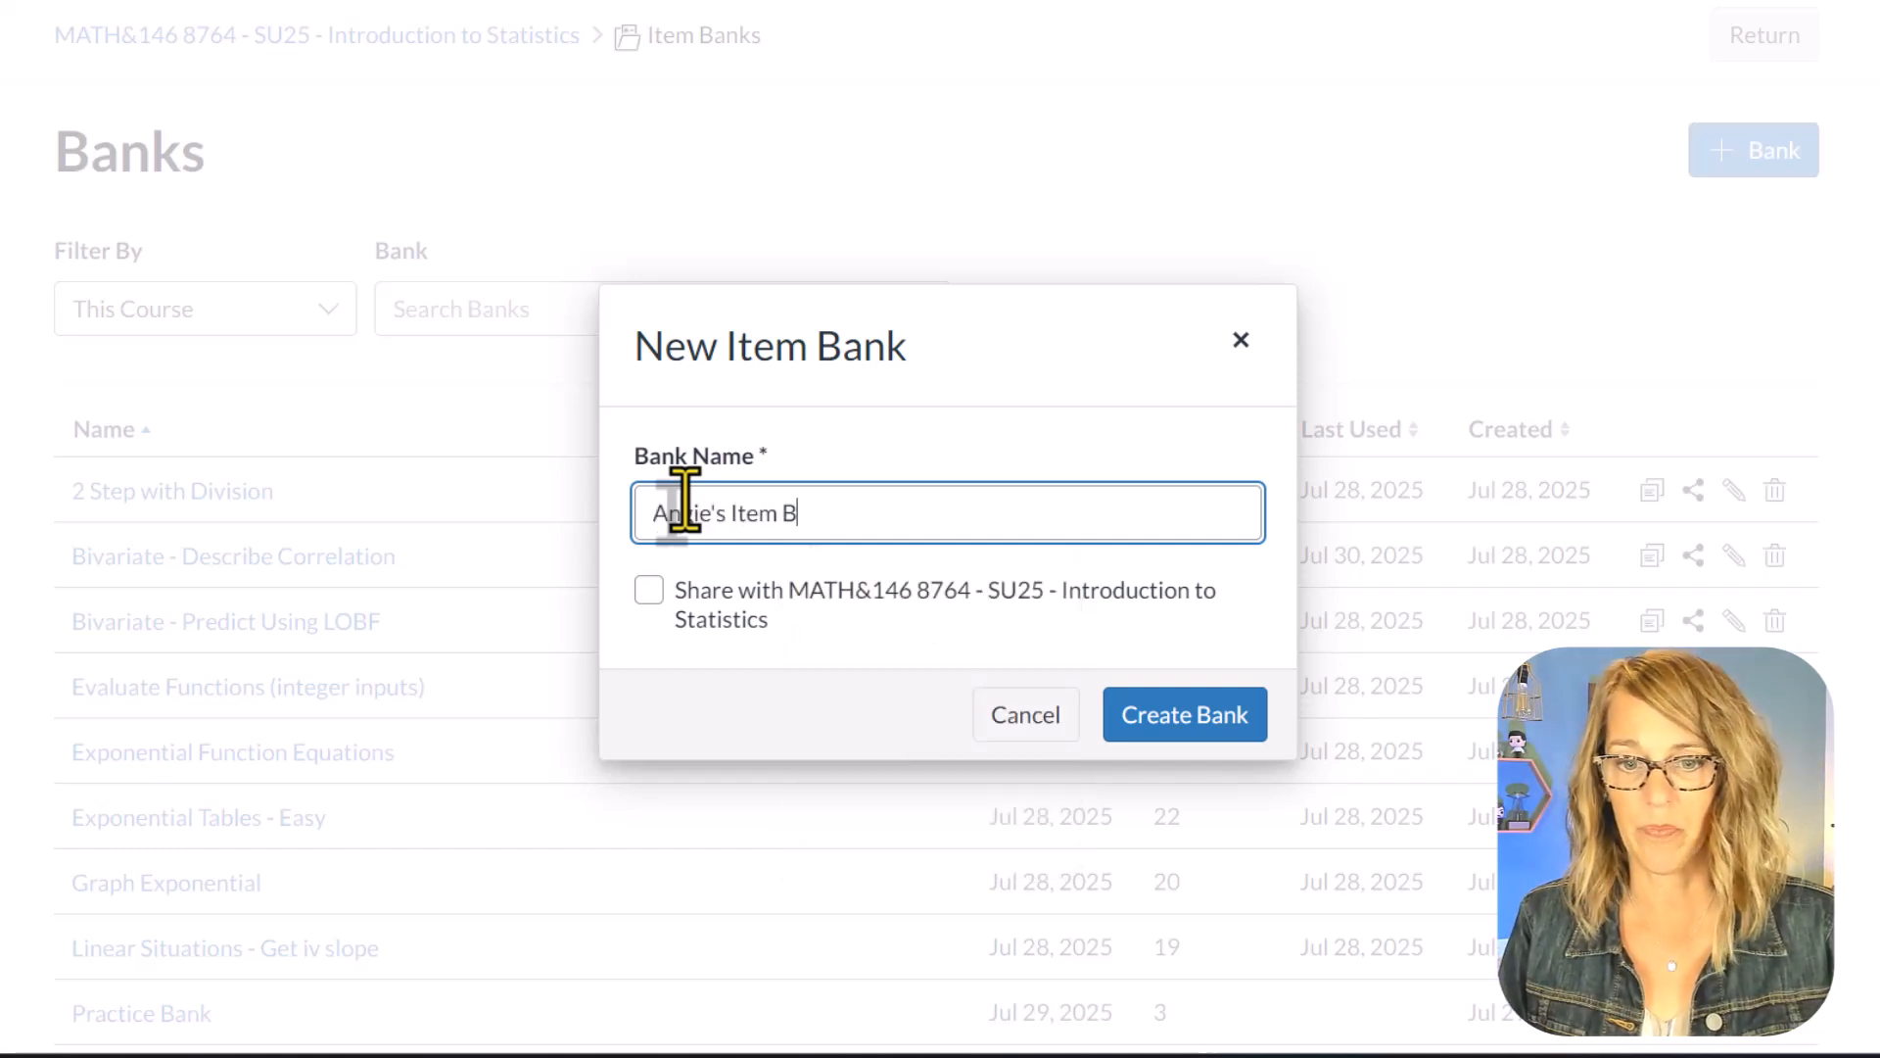
{"action": "left_click", "coordinate": [648, 589]}
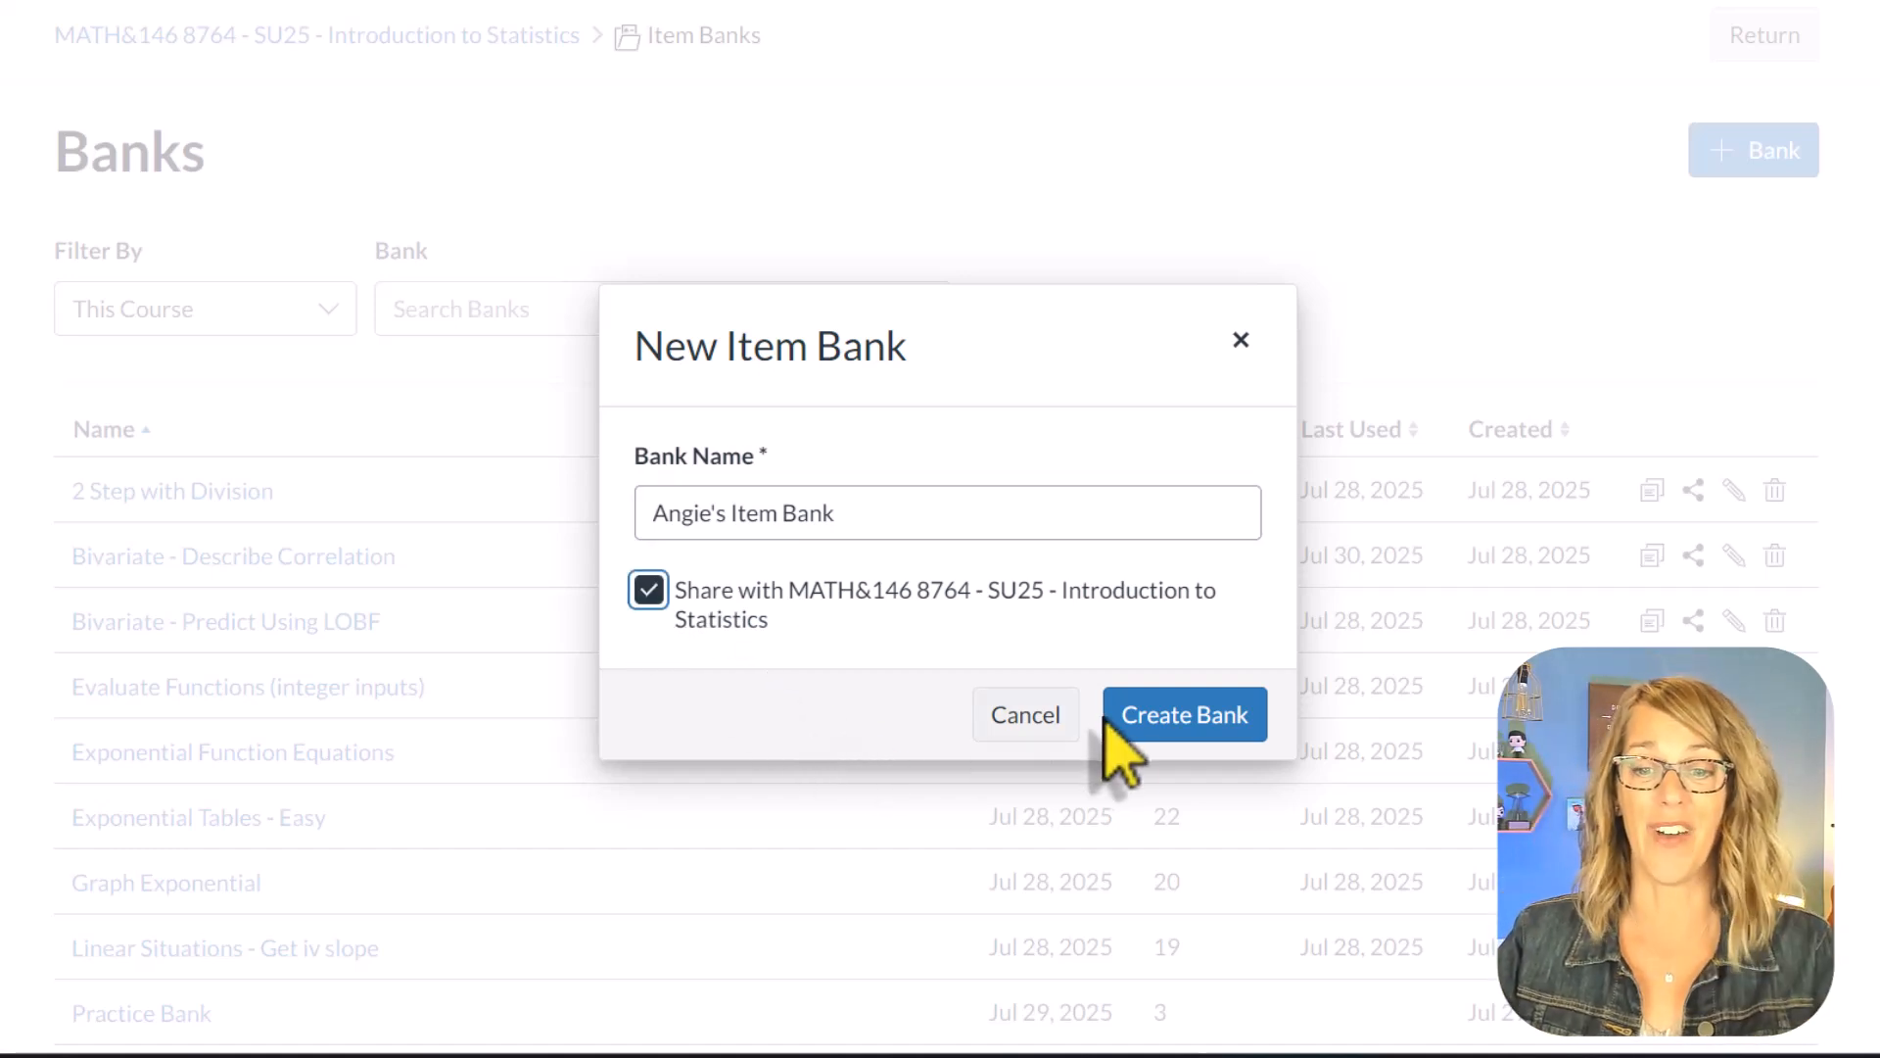
{"action": "left_click", "coordinate": [1170, 729]}
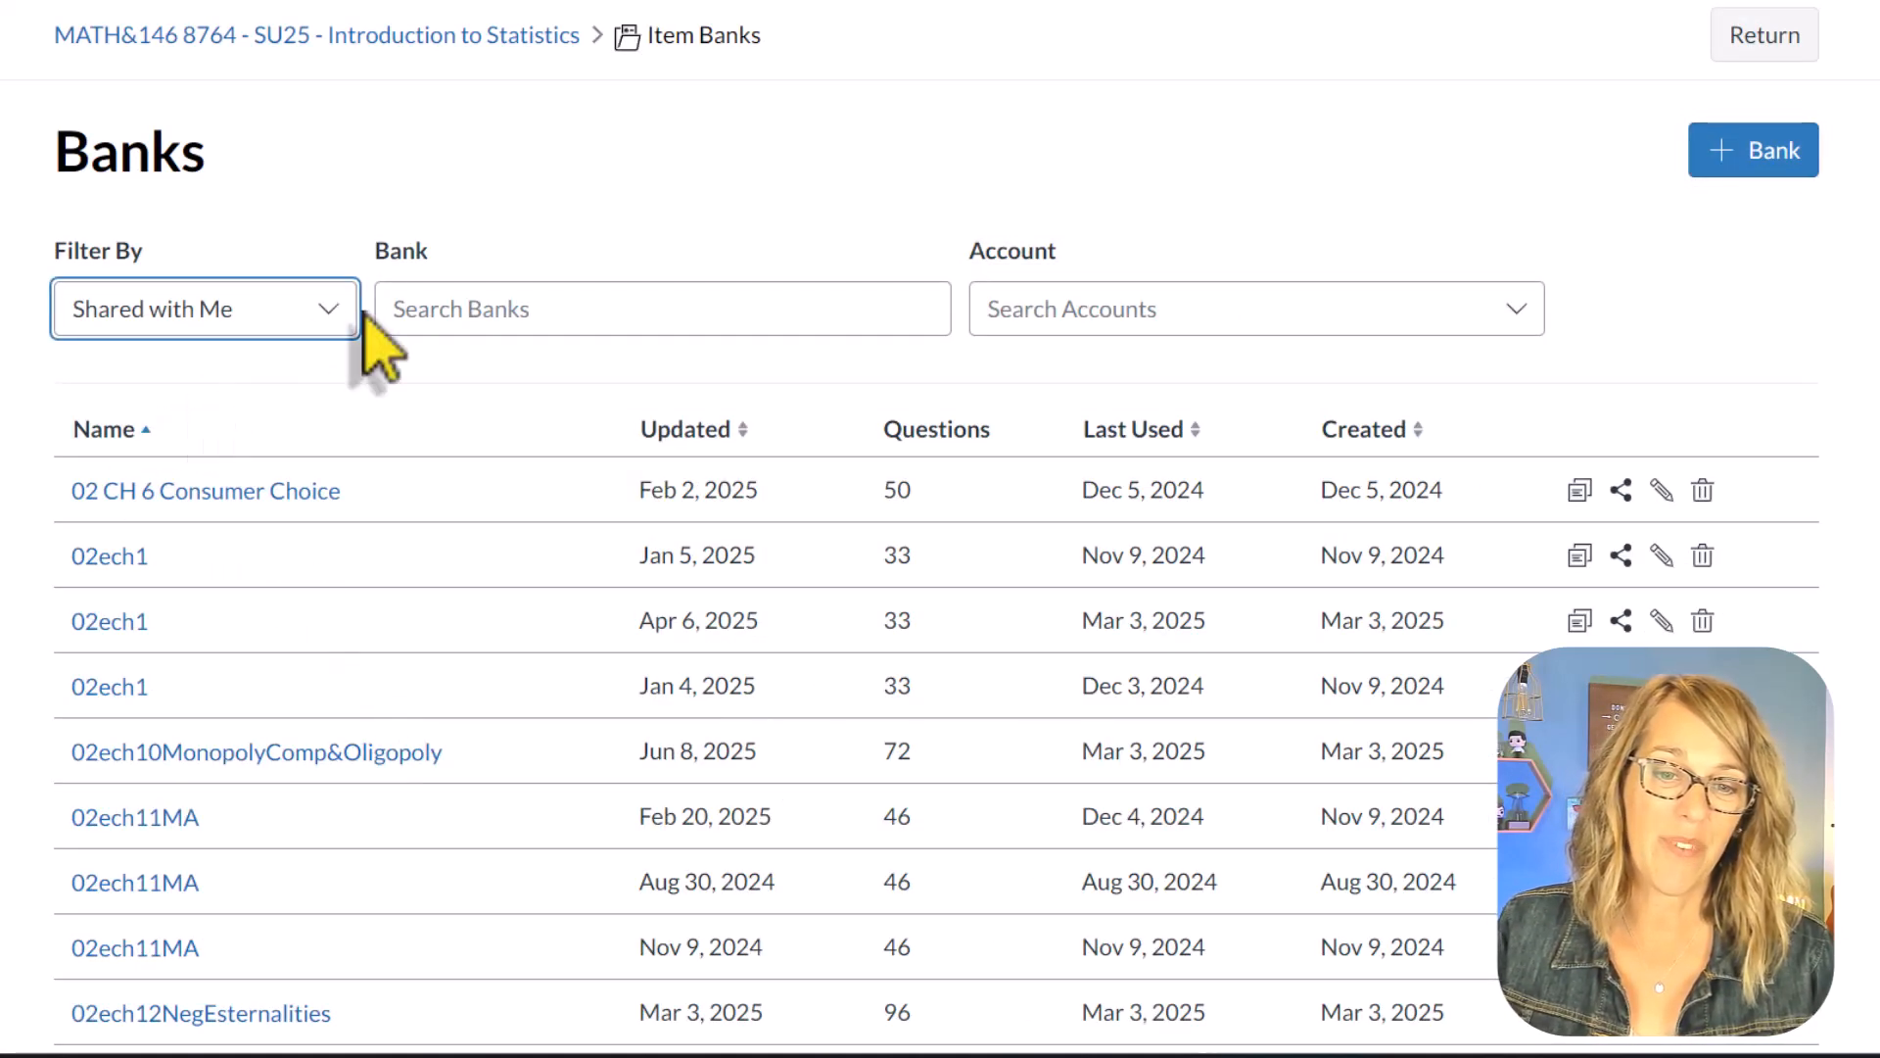
Step: Filter the banks by This Course, open the new bank's name for editing and save it
{"action": "left_click", "coordinate": [332, 309]}
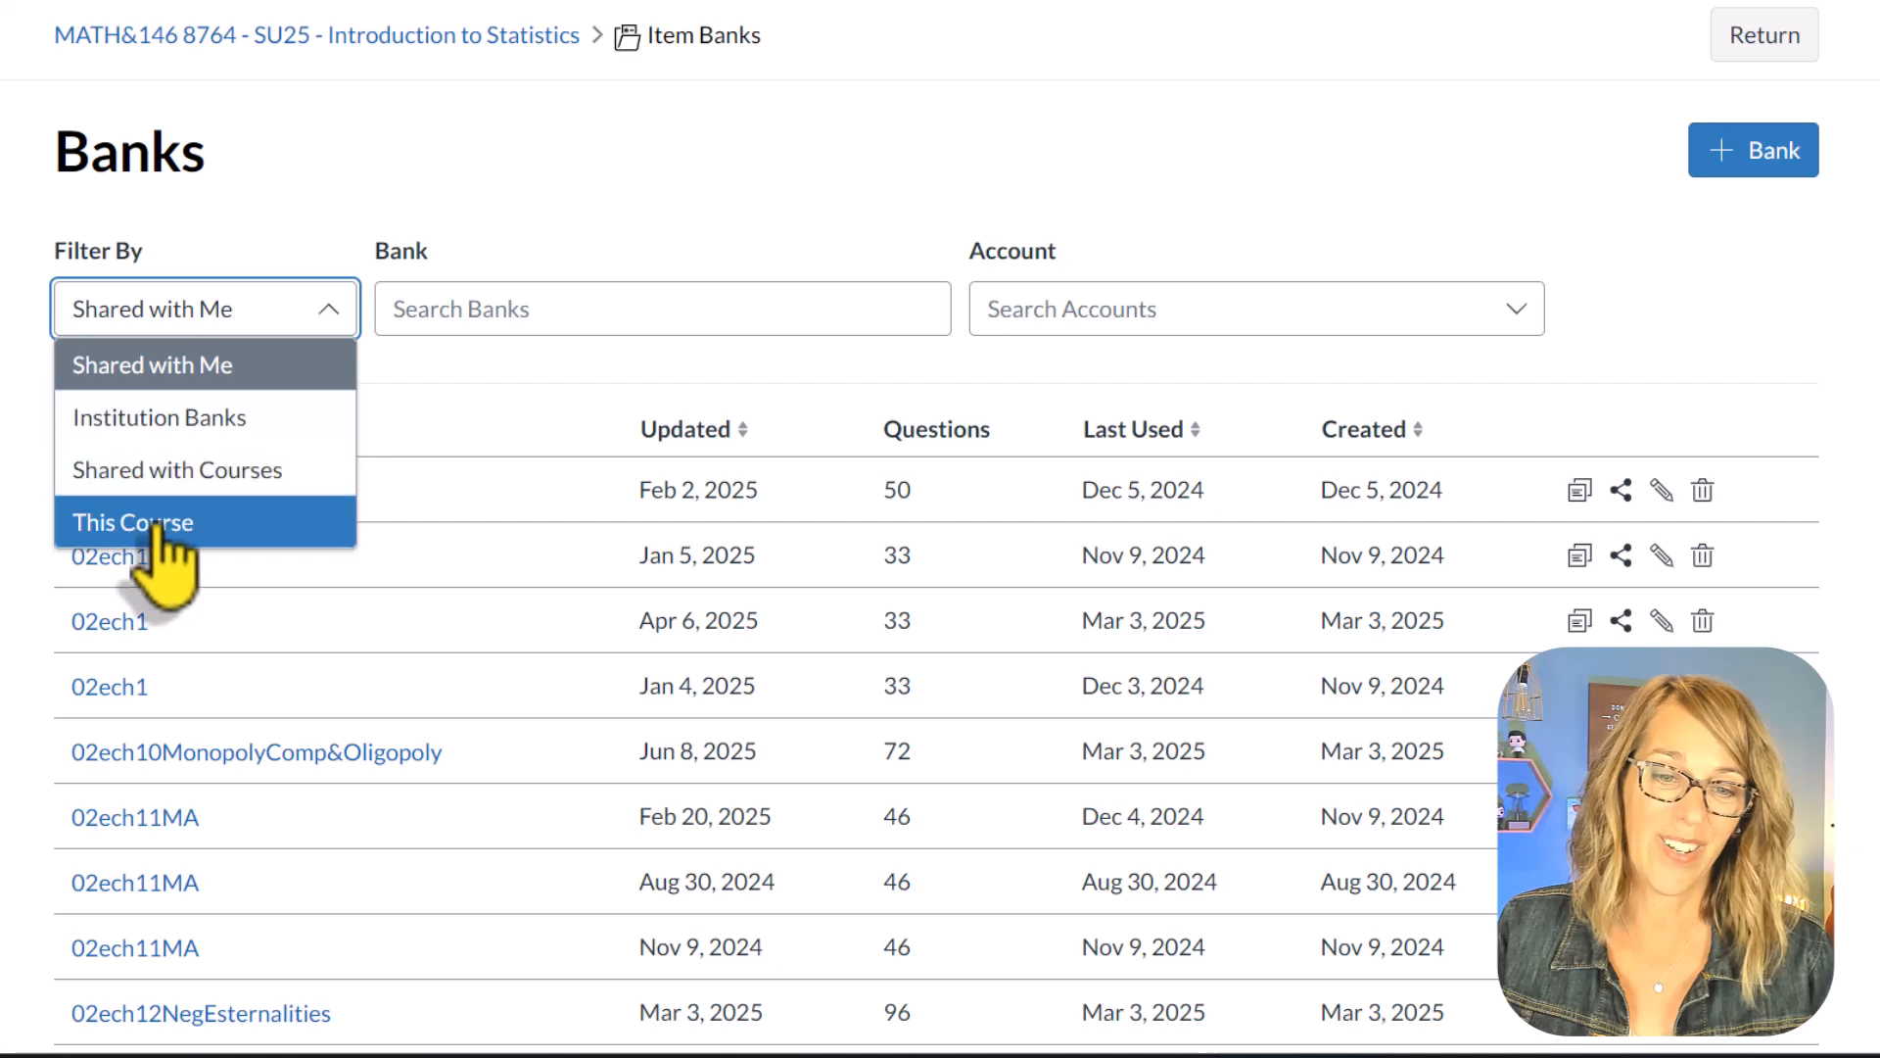
{"action": "left_click", "coordinate": [162, 519]}
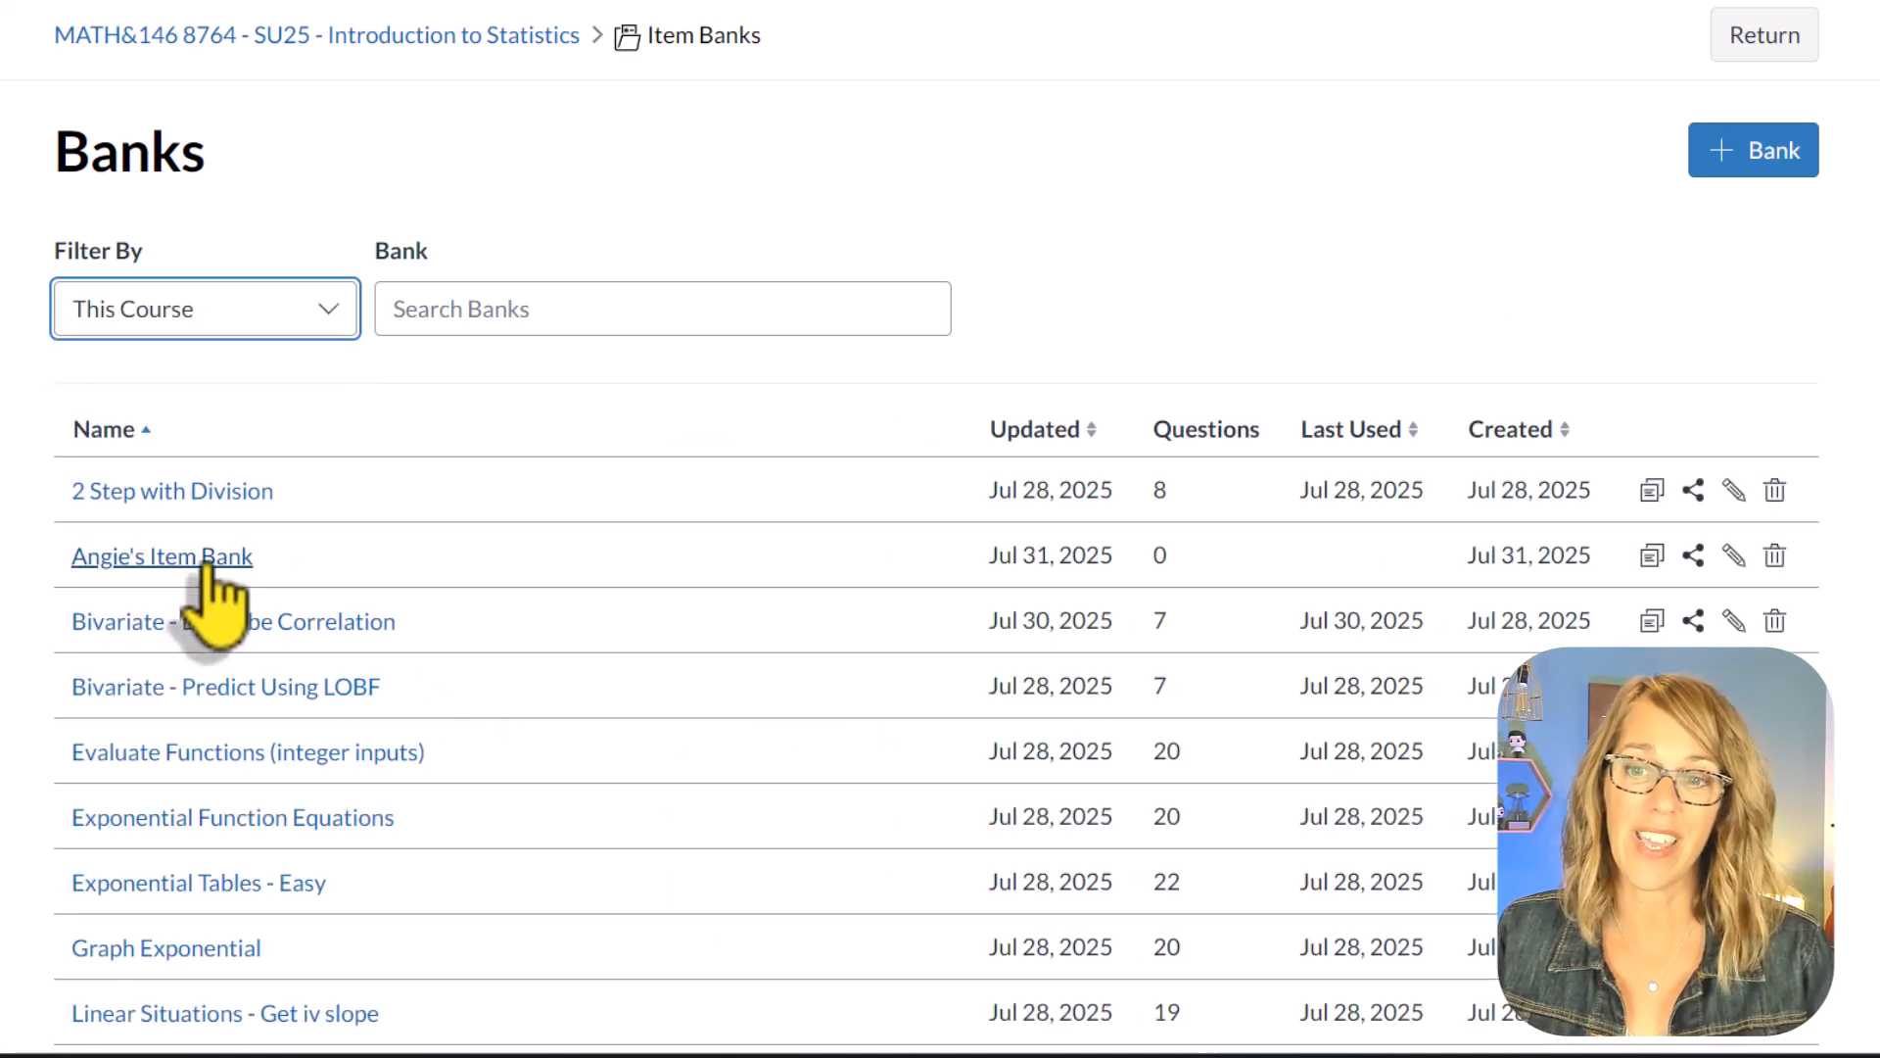
{"action": "left_click", "coordinate": [1731, 556]}
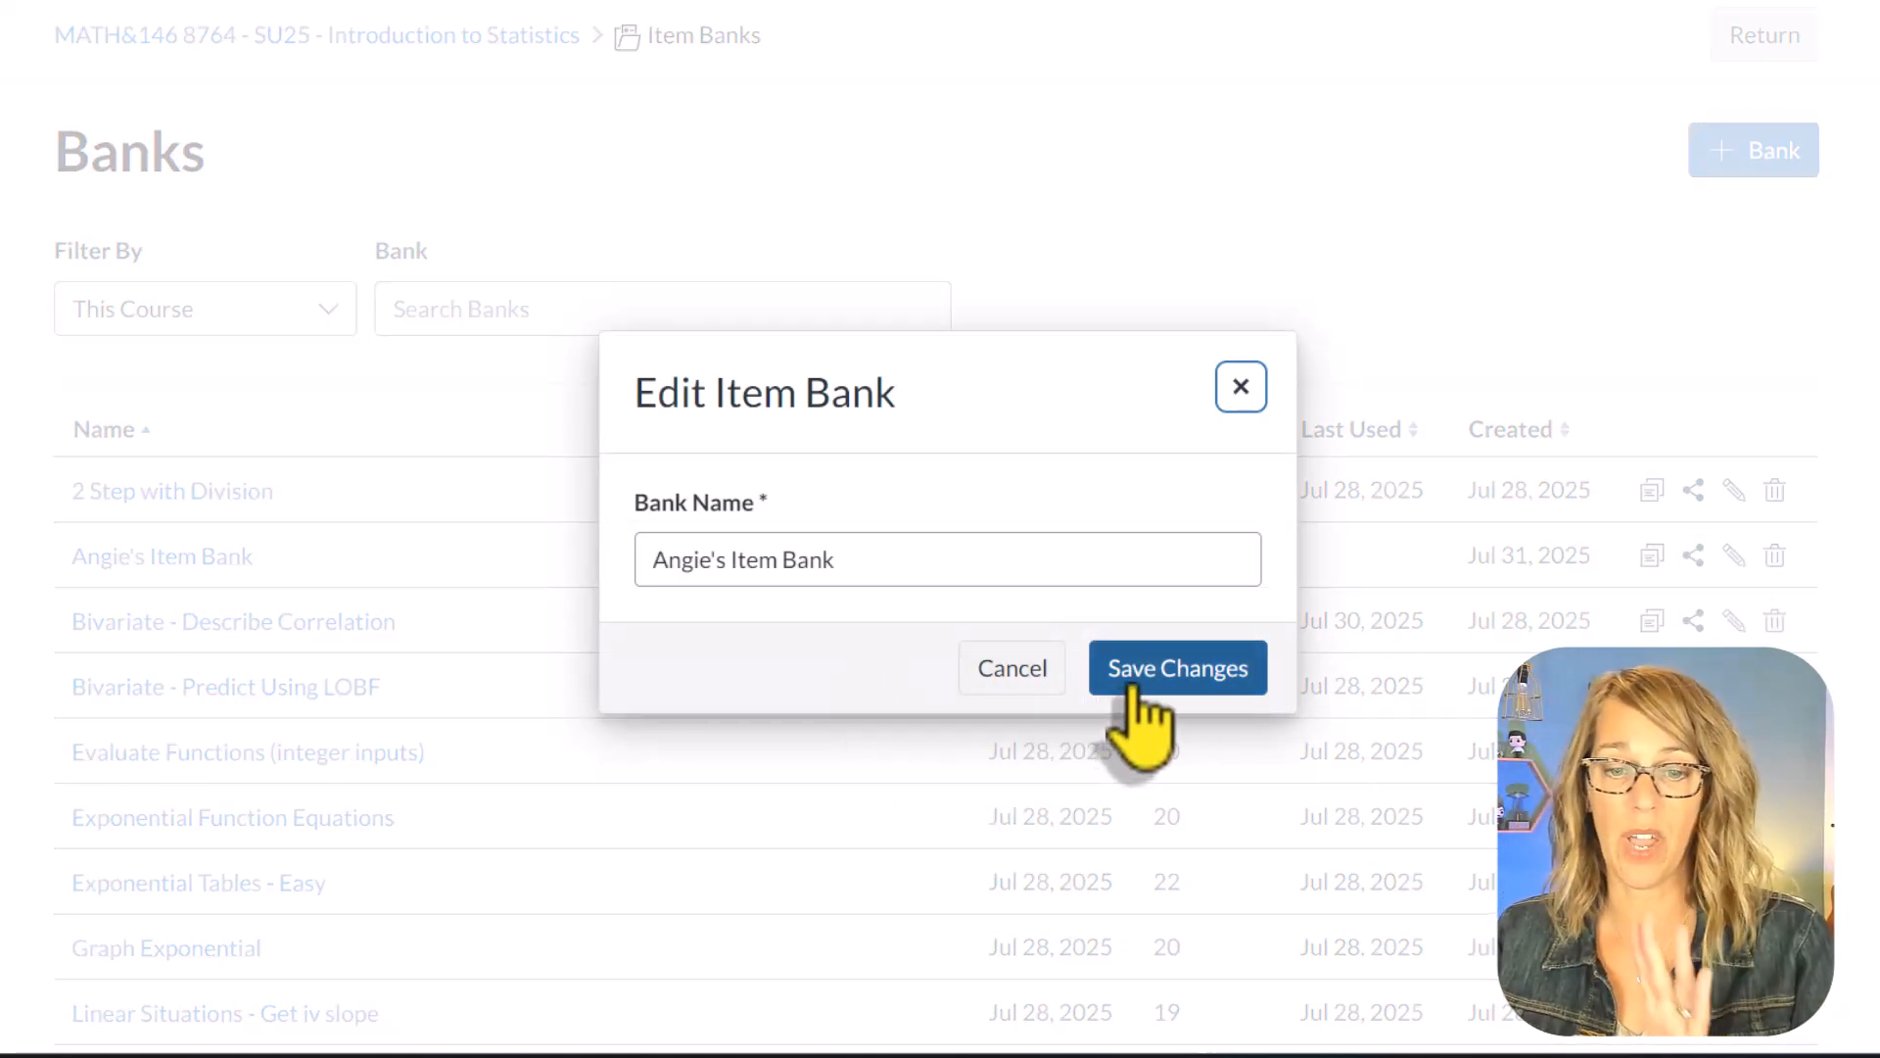
{"action": "left_click", "coordinate": [1175, 669]}
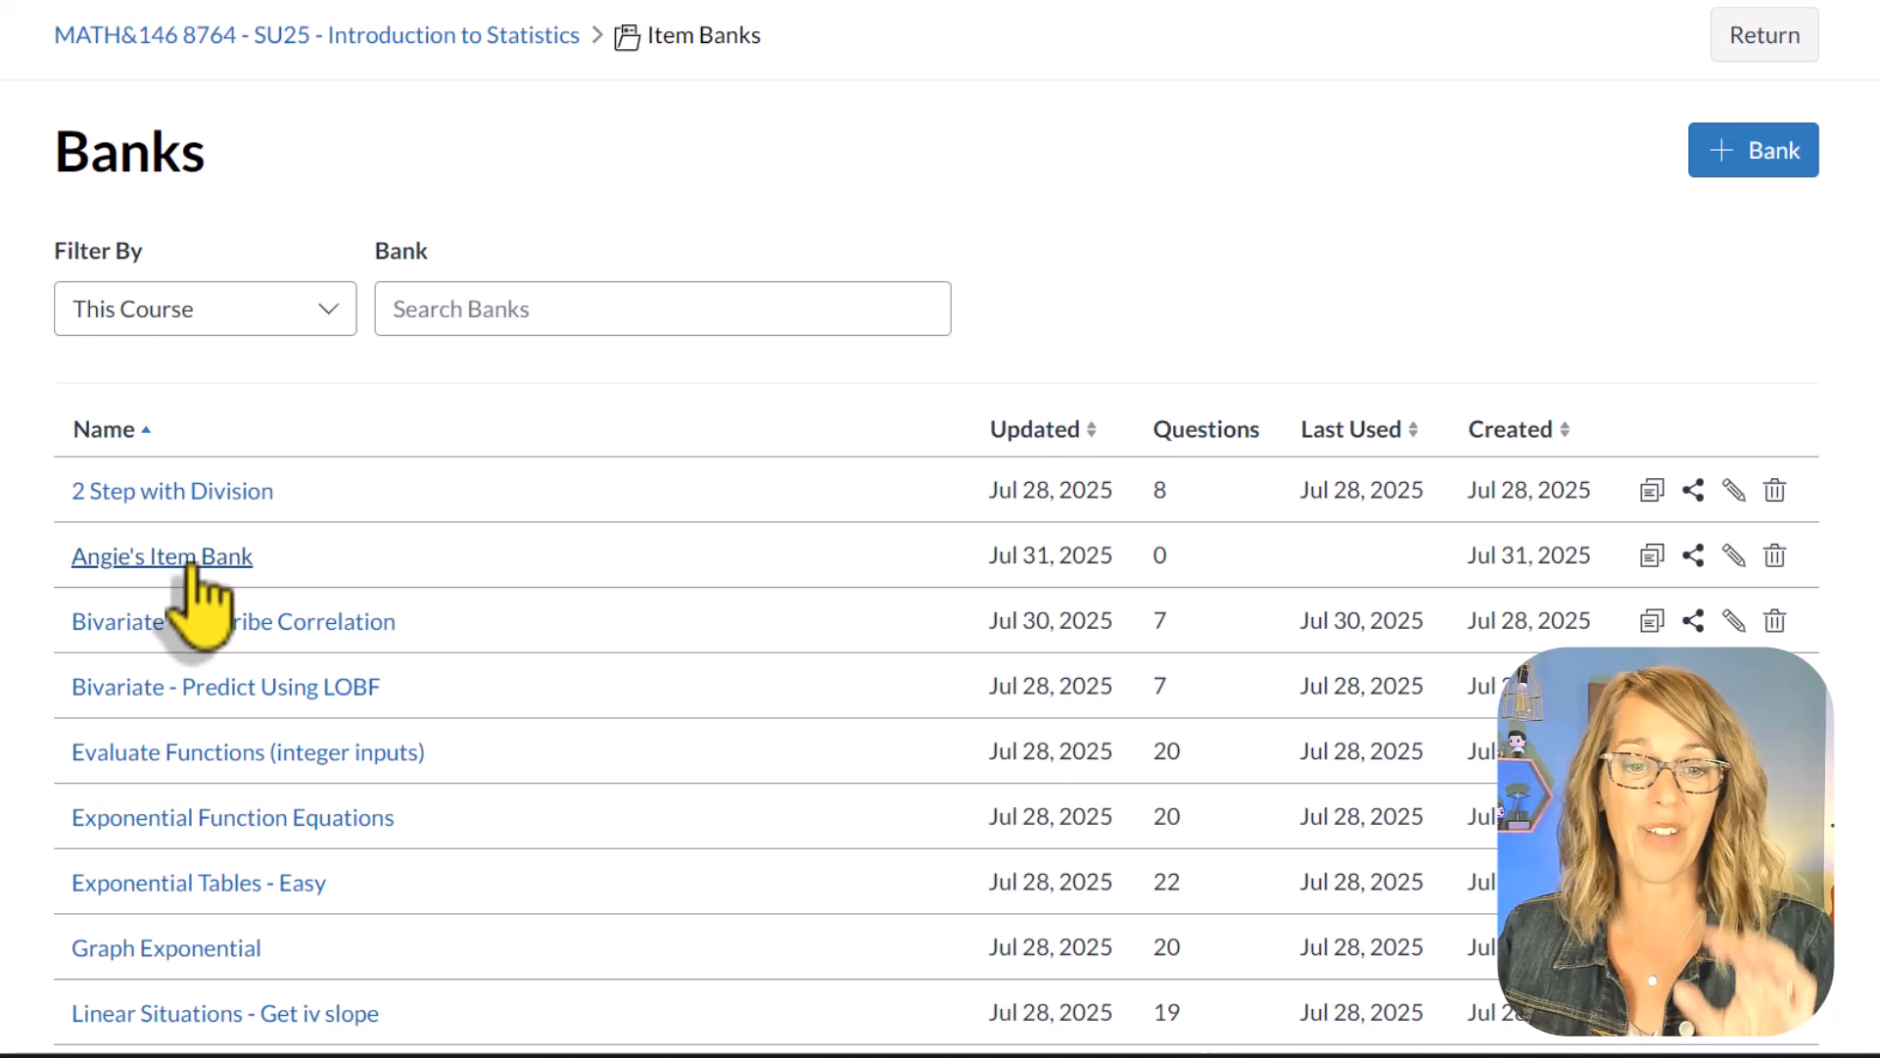
Step: Add a True or False question to the new bank, stating that the instructor "is the best teacher!", with True as the answer
{"action": "left_click", "coordinate": [192, 563]}
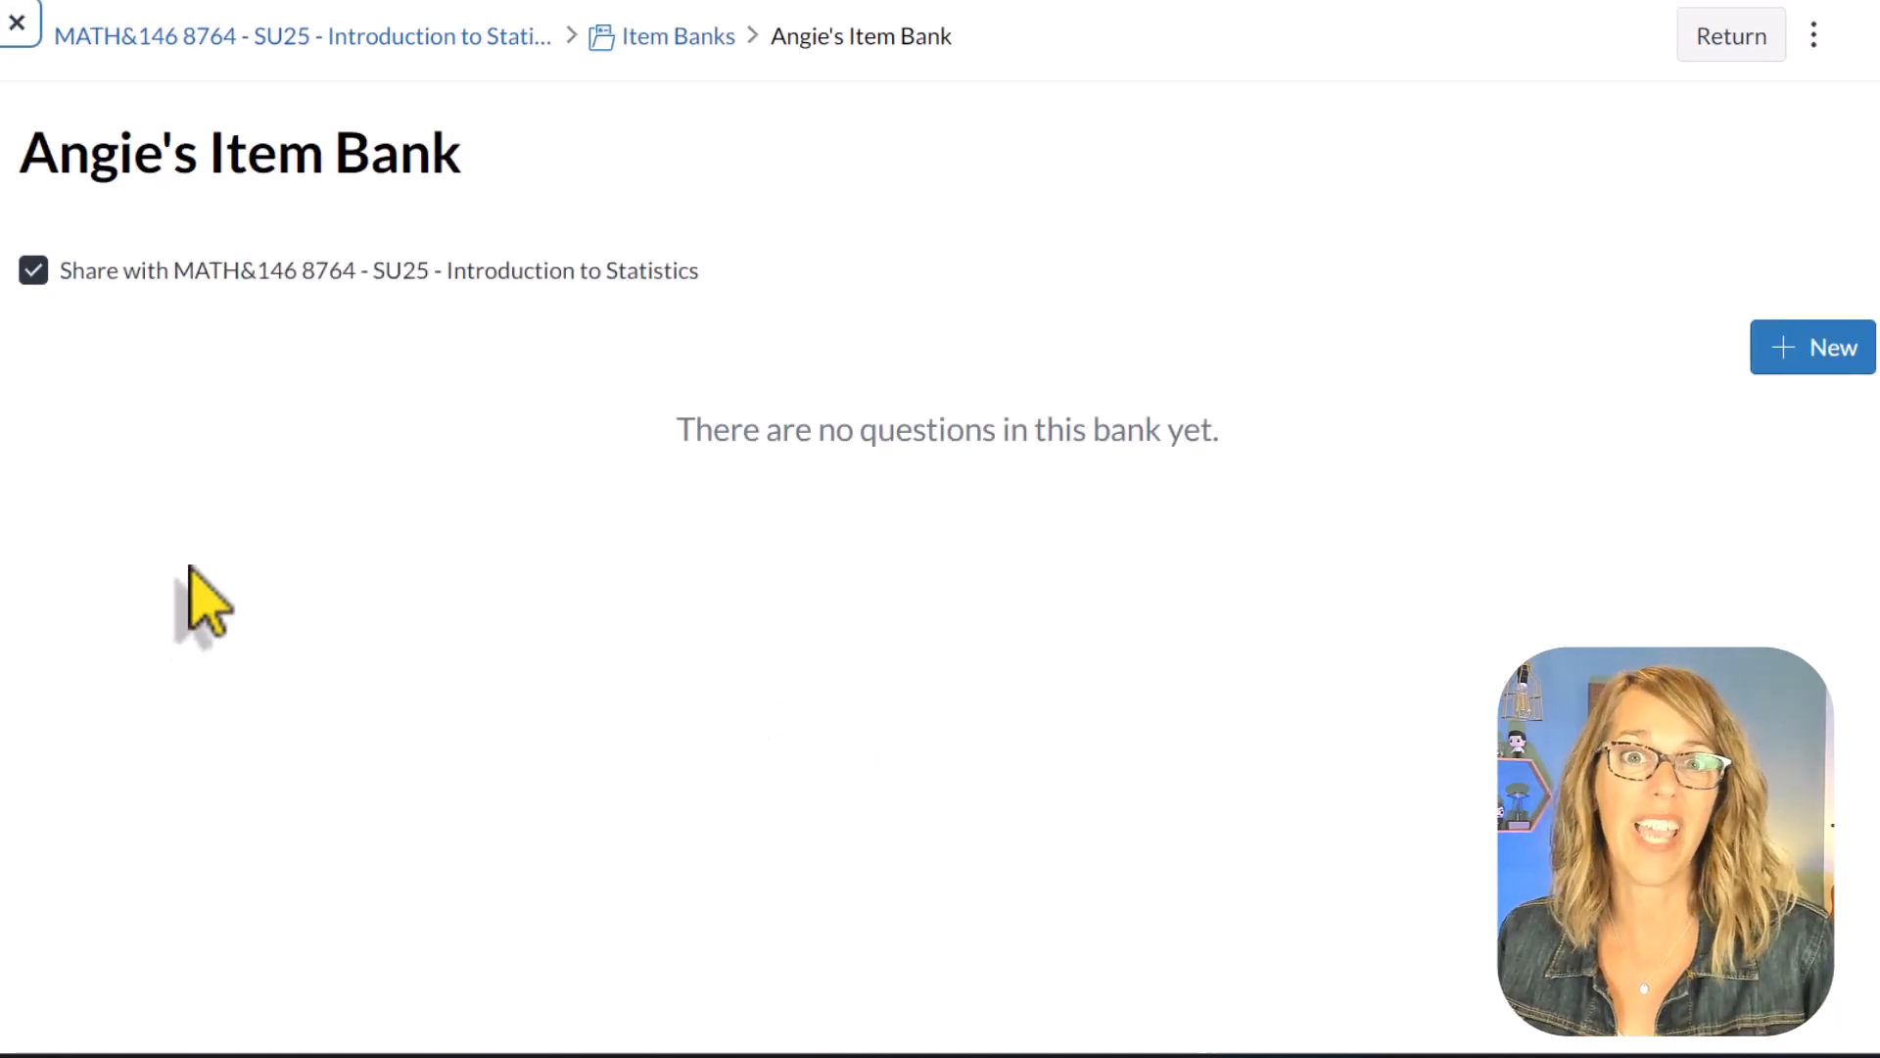
{"action": "left_click", "coordinate": [1808, 356]}
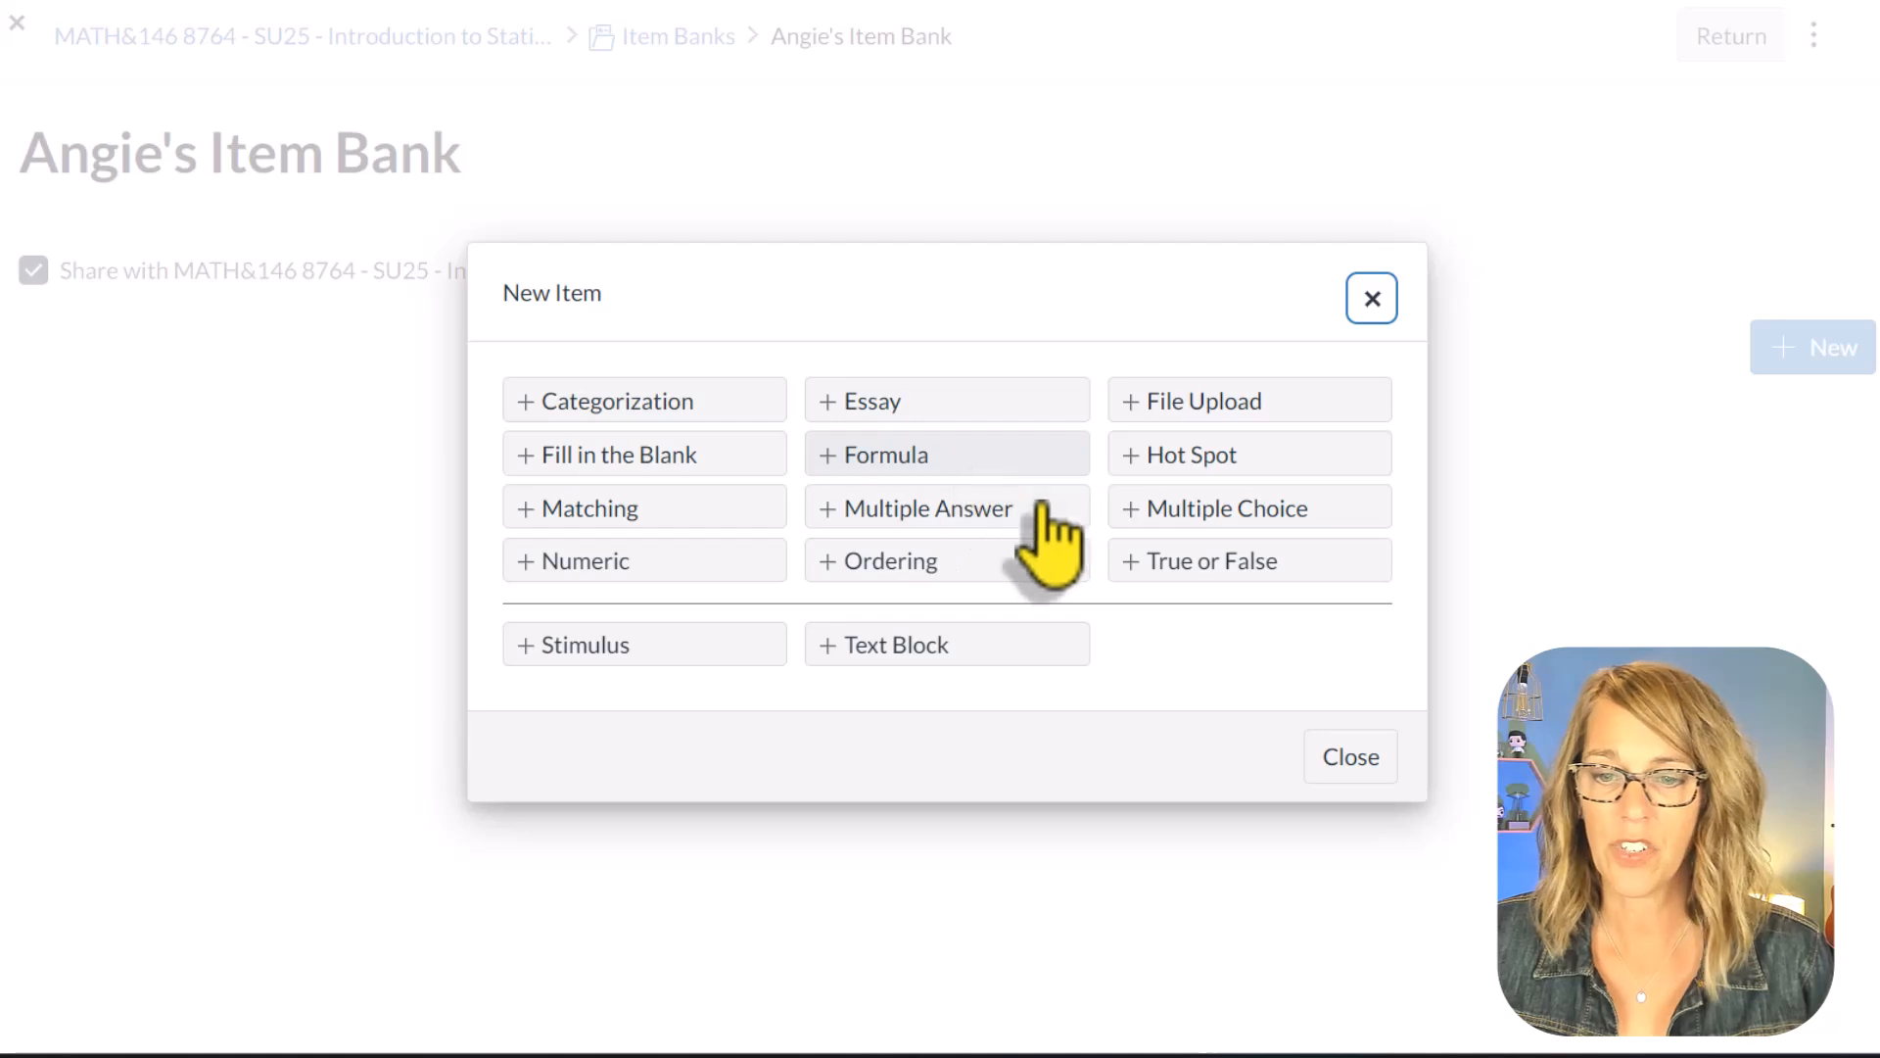
{"action": "left_click", "coordinate": [1207, 568]}
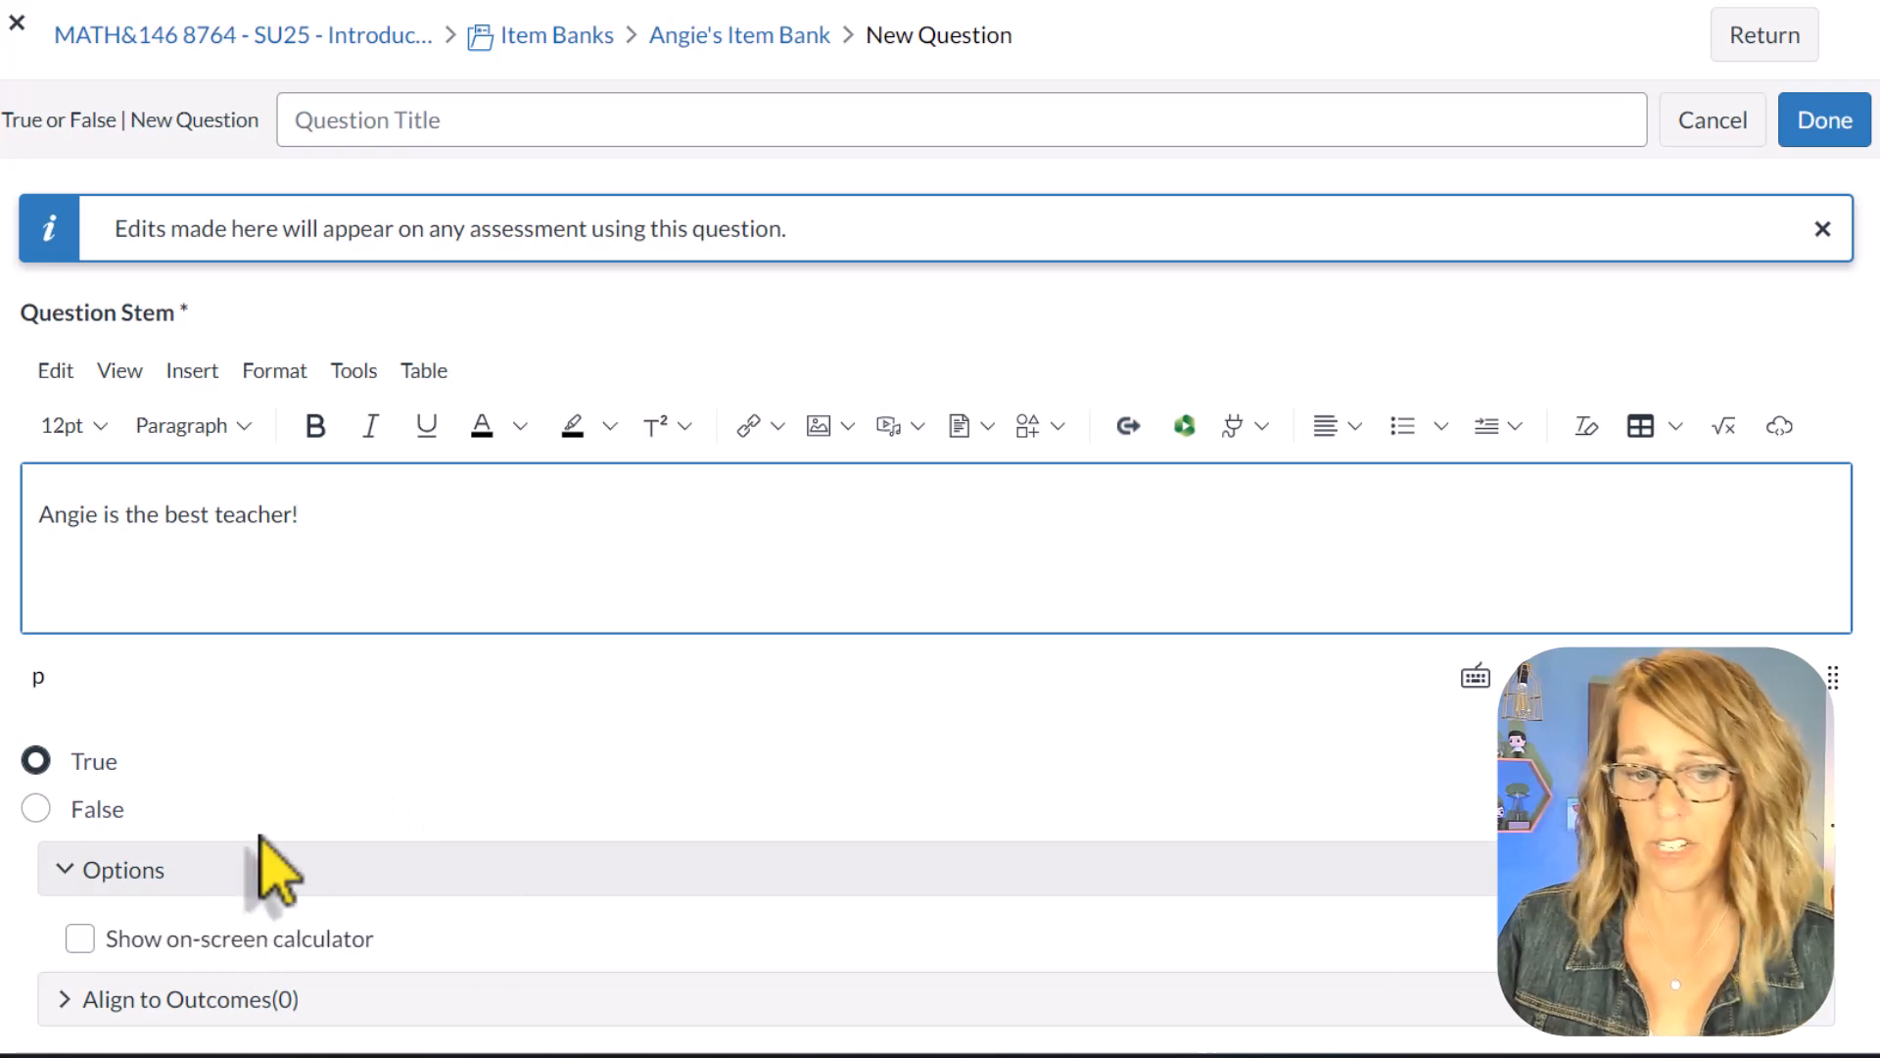
Step: Expand the outcome alignment section, tag the True or False question with the existing Difficult tag and save the question
{"action": "scroll", "coordinate": [273, 868], "scroll_direction": "down", "scroll_amount": 2}
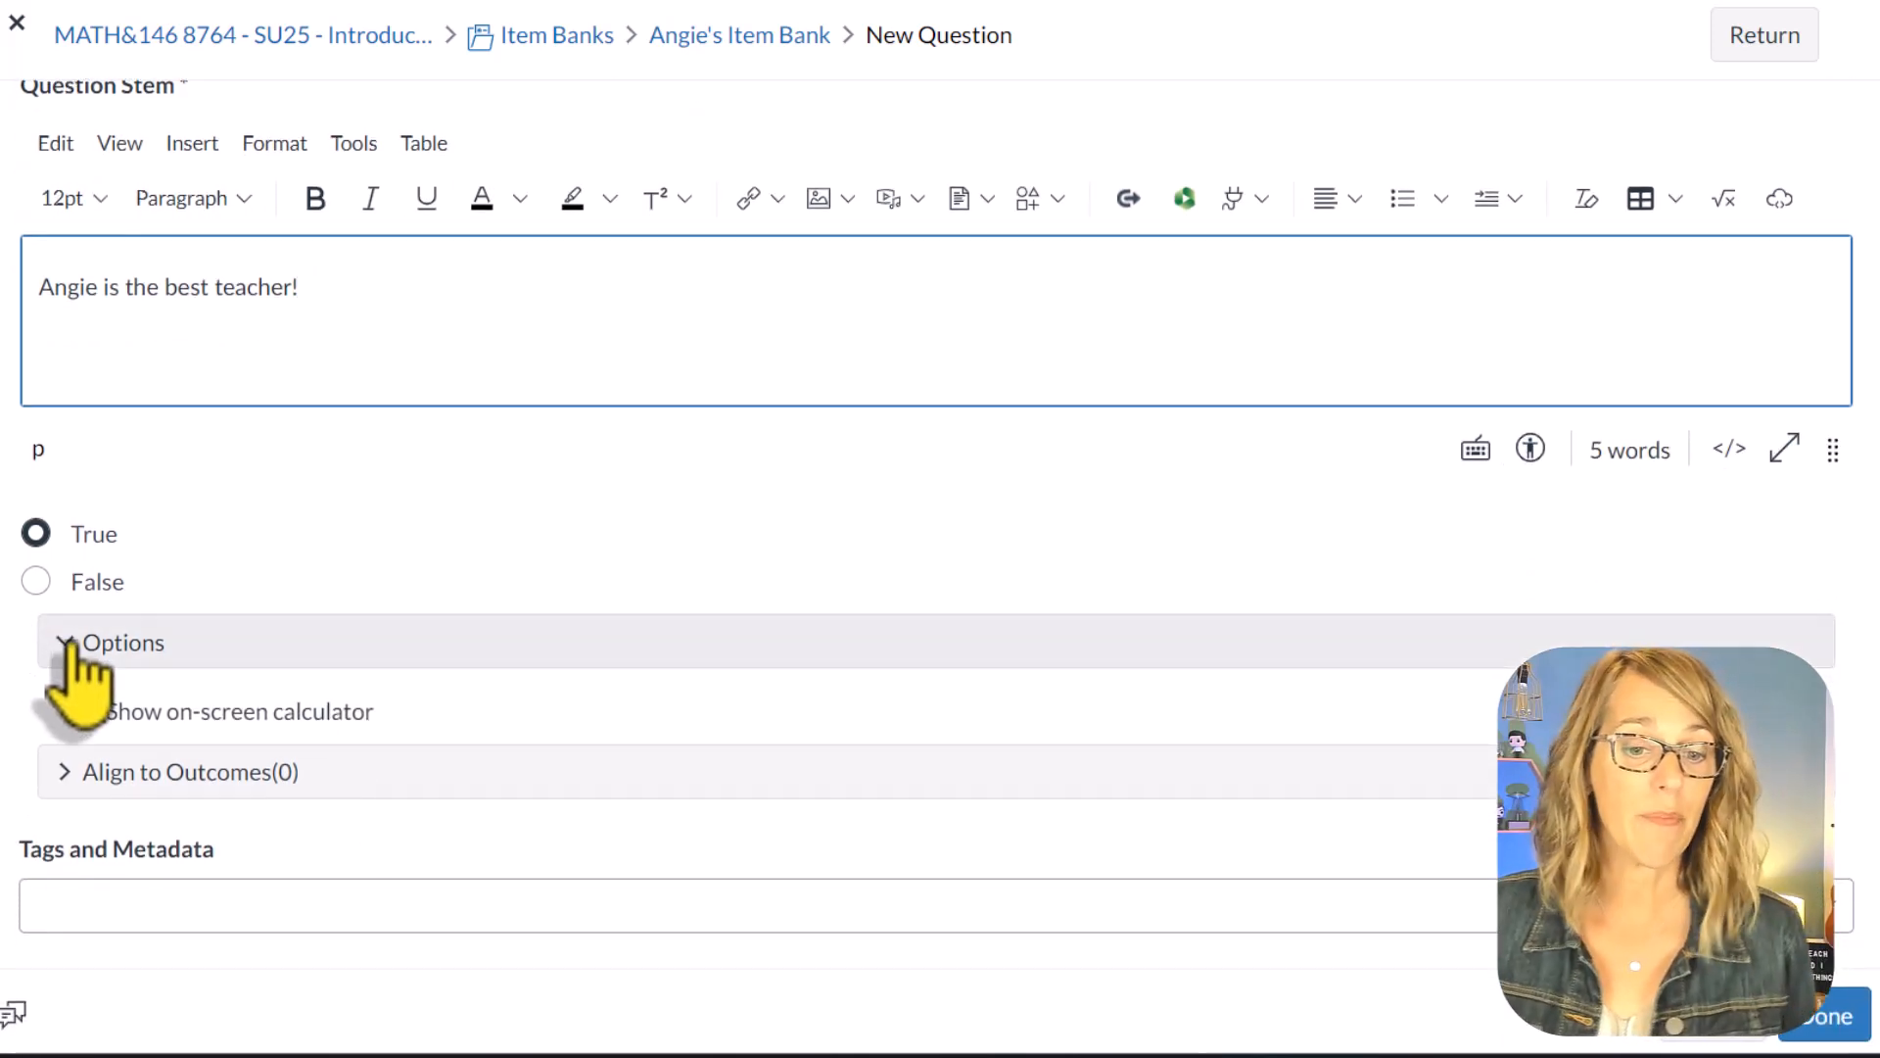
{"action": "left_click", "coordinate": [66, 774]}
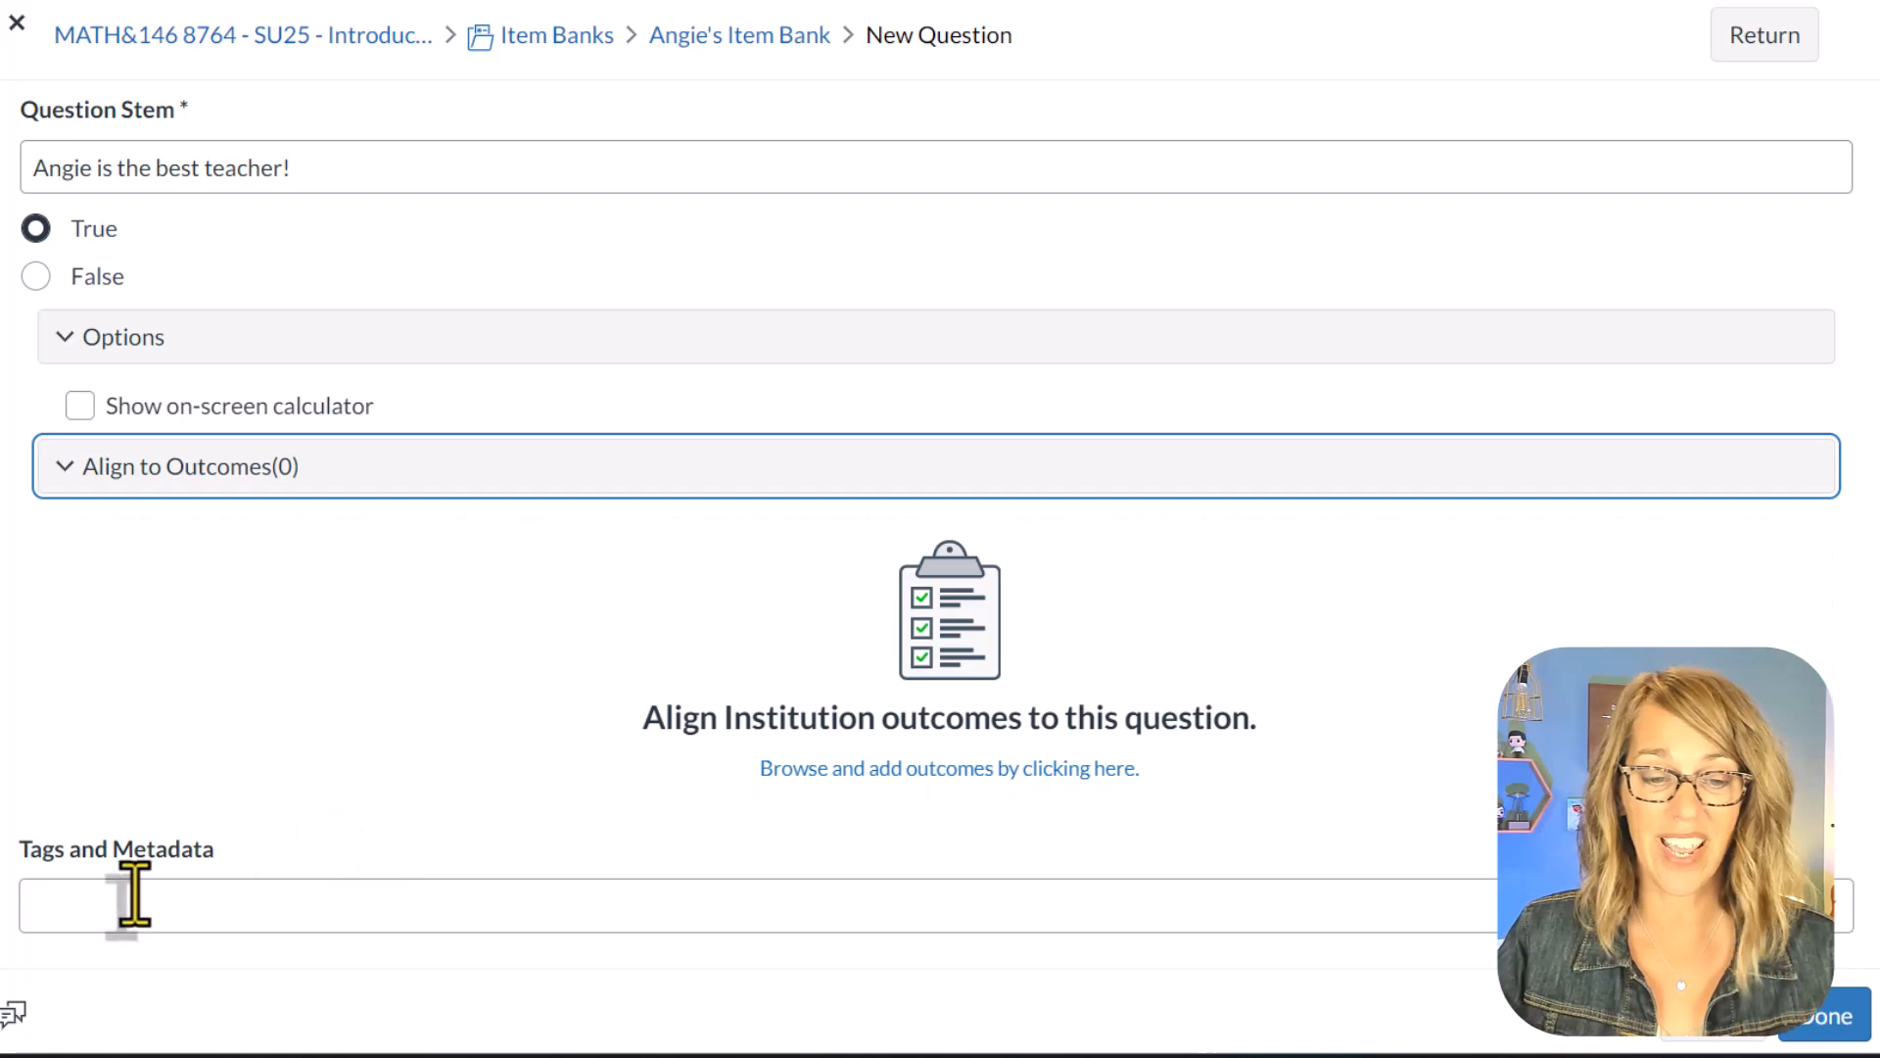
{"action": "left_click", "coordinate": [82, 901]}
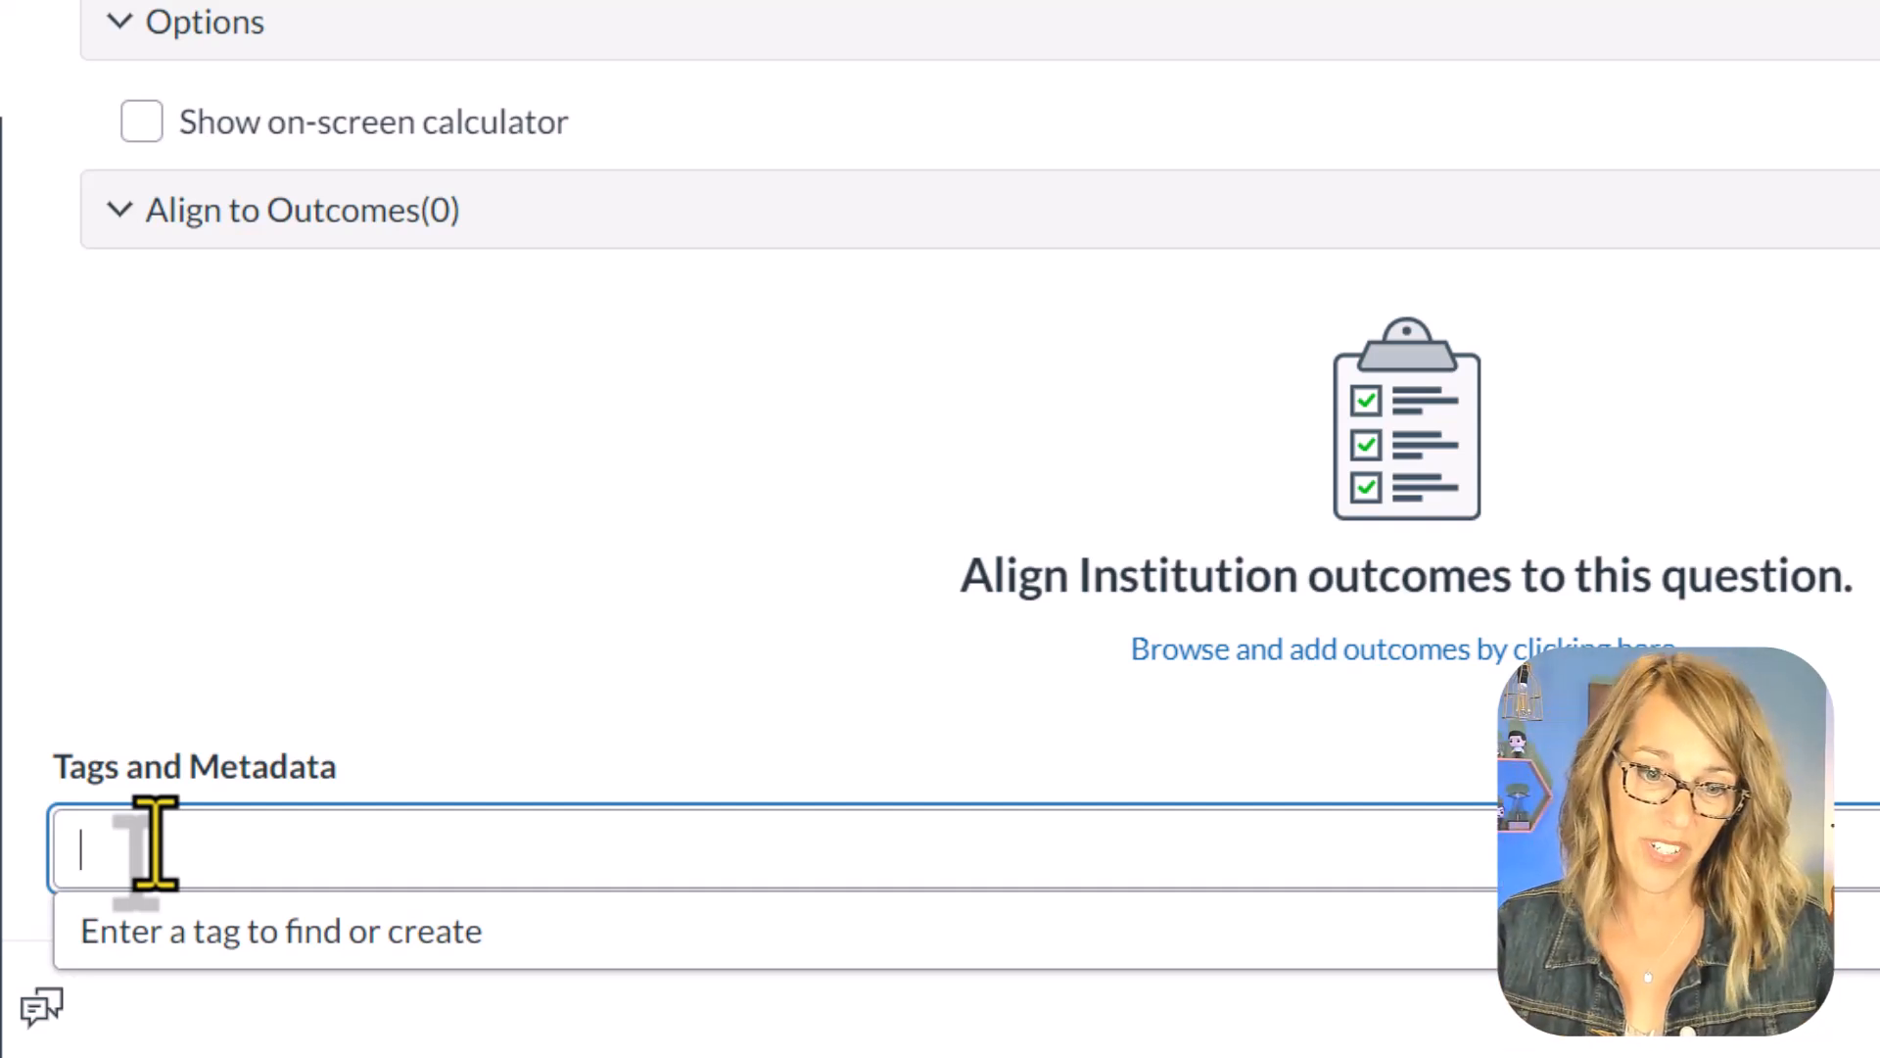
{"action": "type", "text": "easy"}
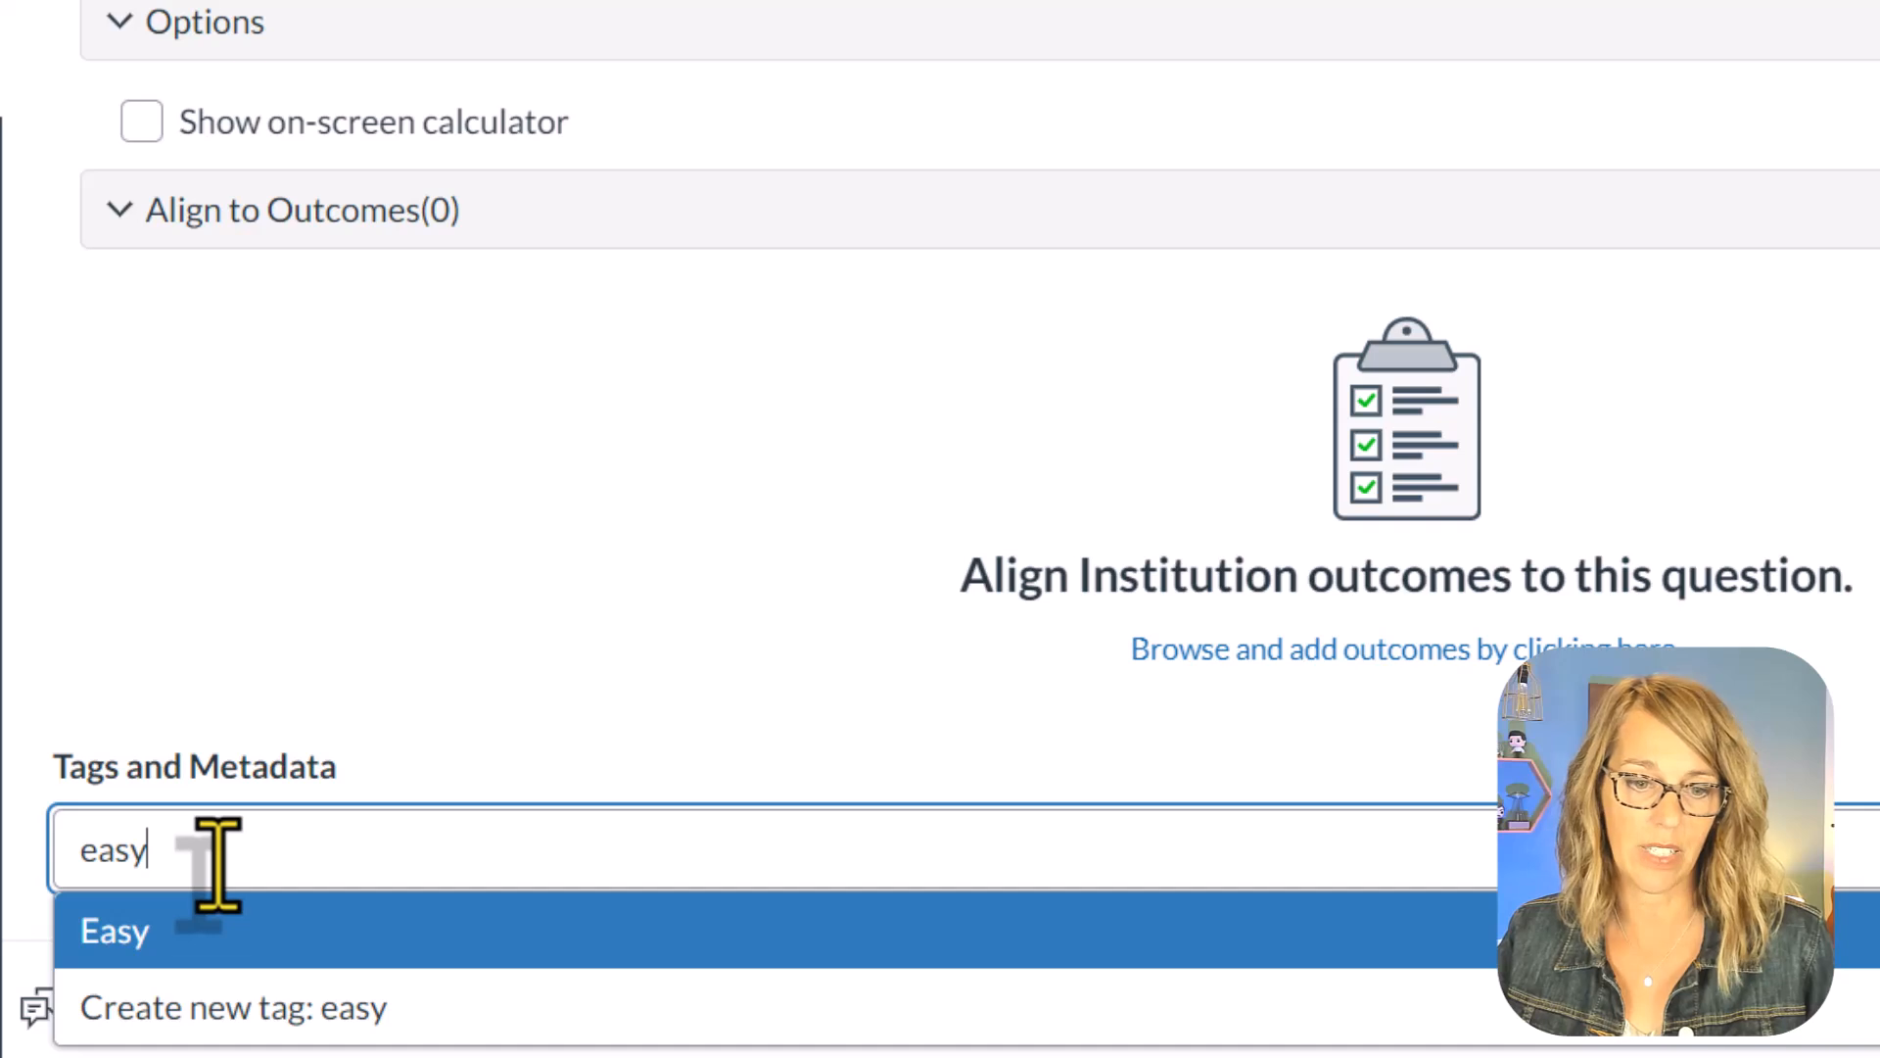
{"action": "left_click_drag", "start_coordinate": [217, 862], "coordinate": [67, 852]}
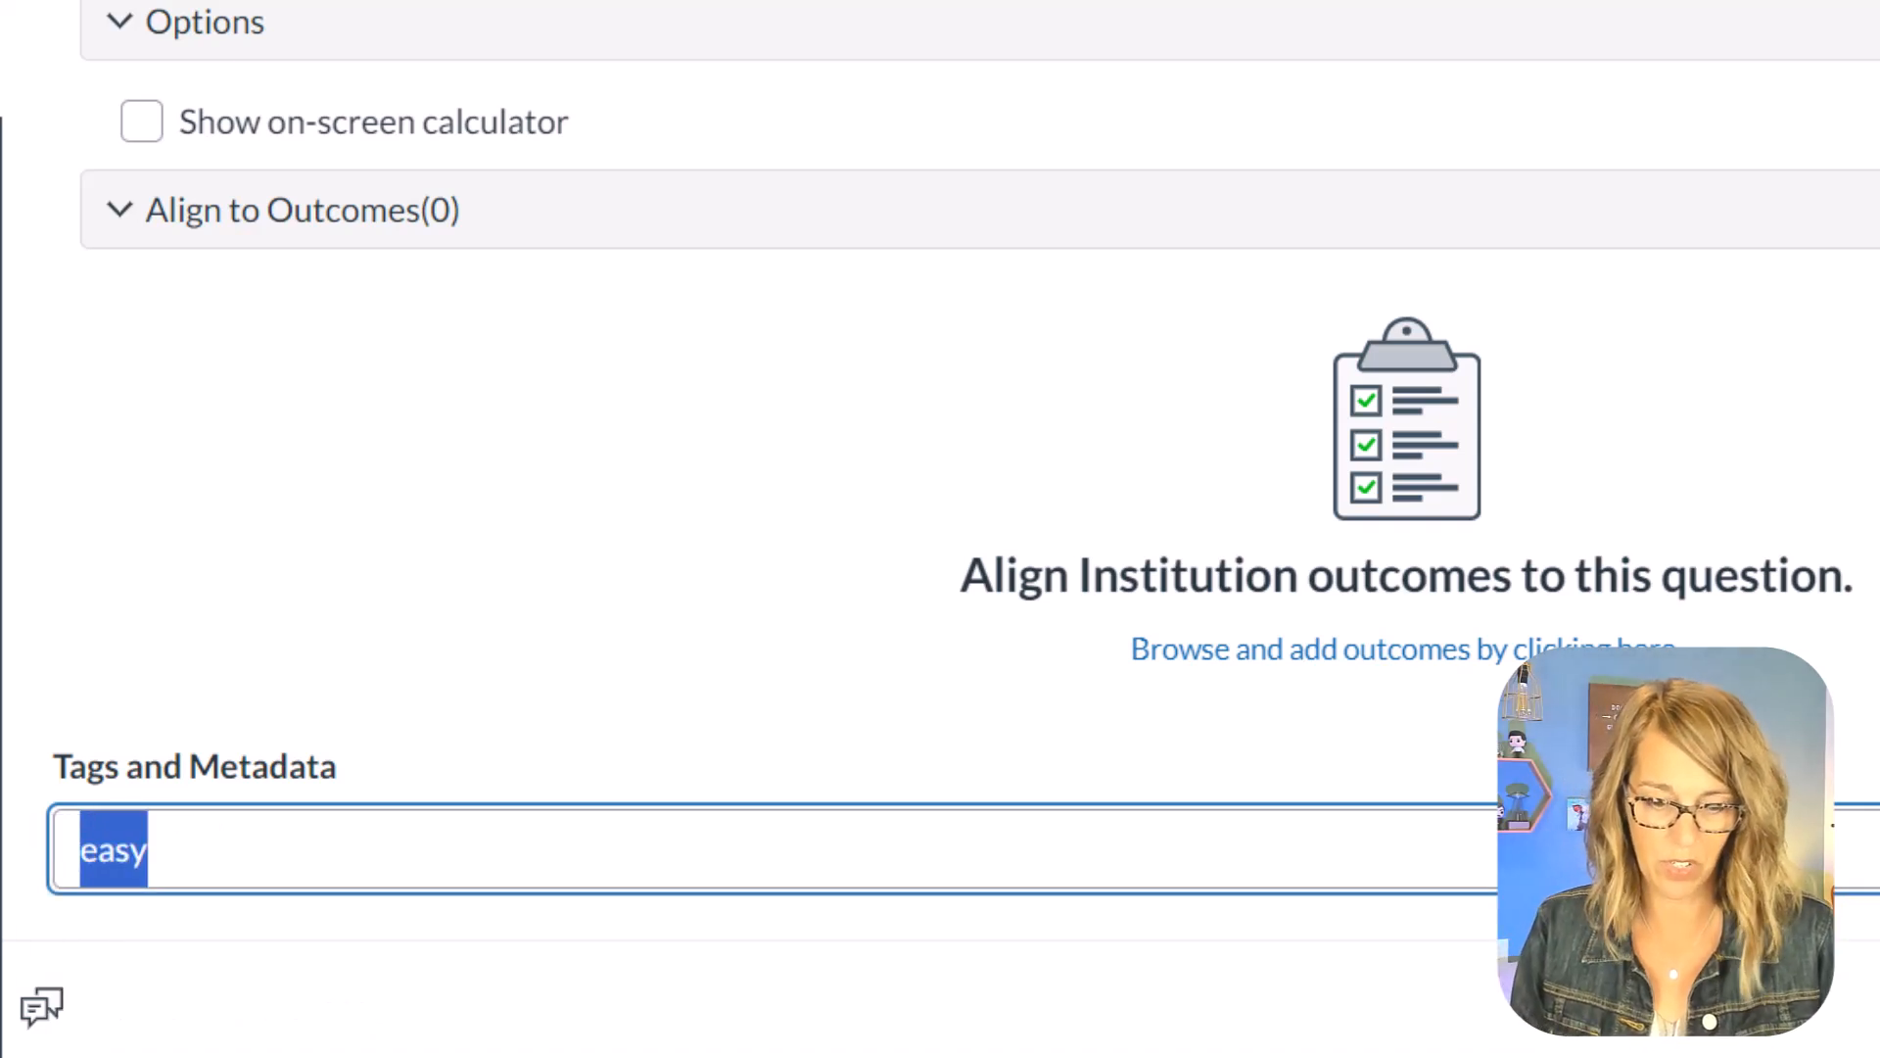
{"action": "type", "text": "Difficult"}
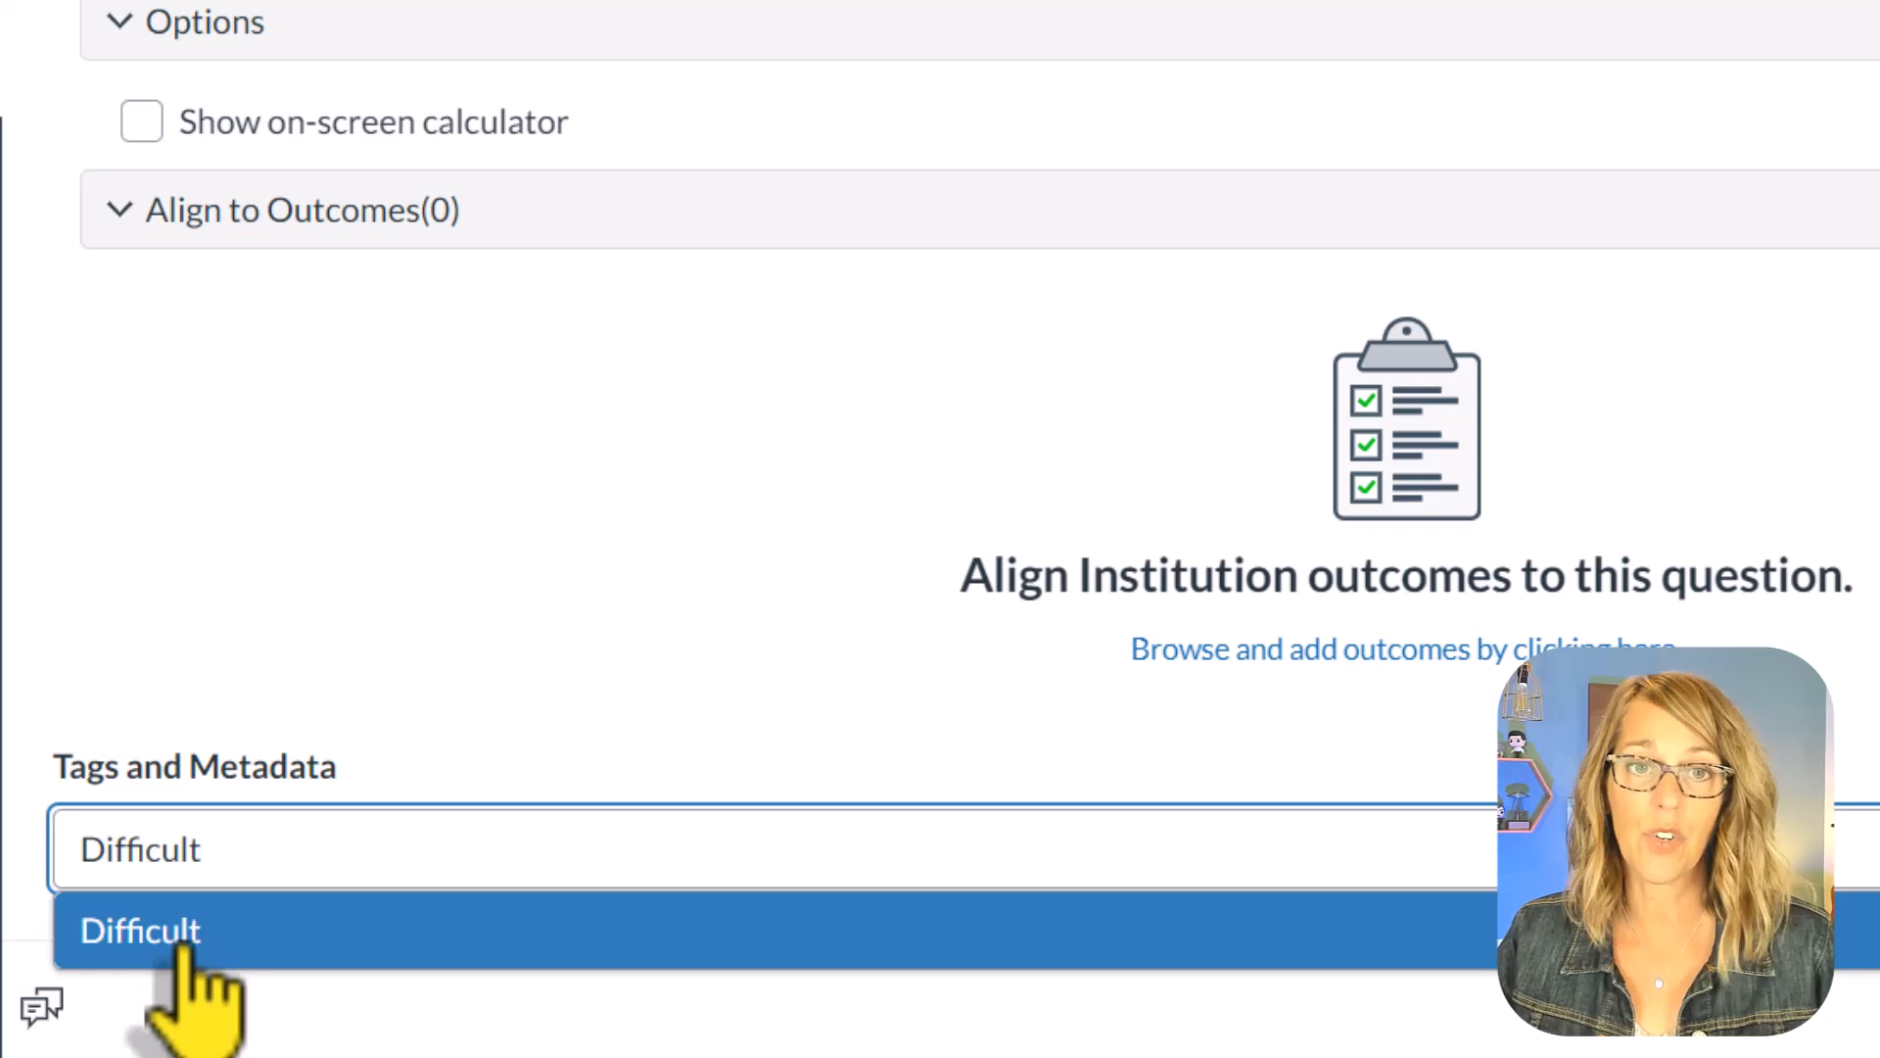
{"action": "left_click", "coordinate": [182, 945]}
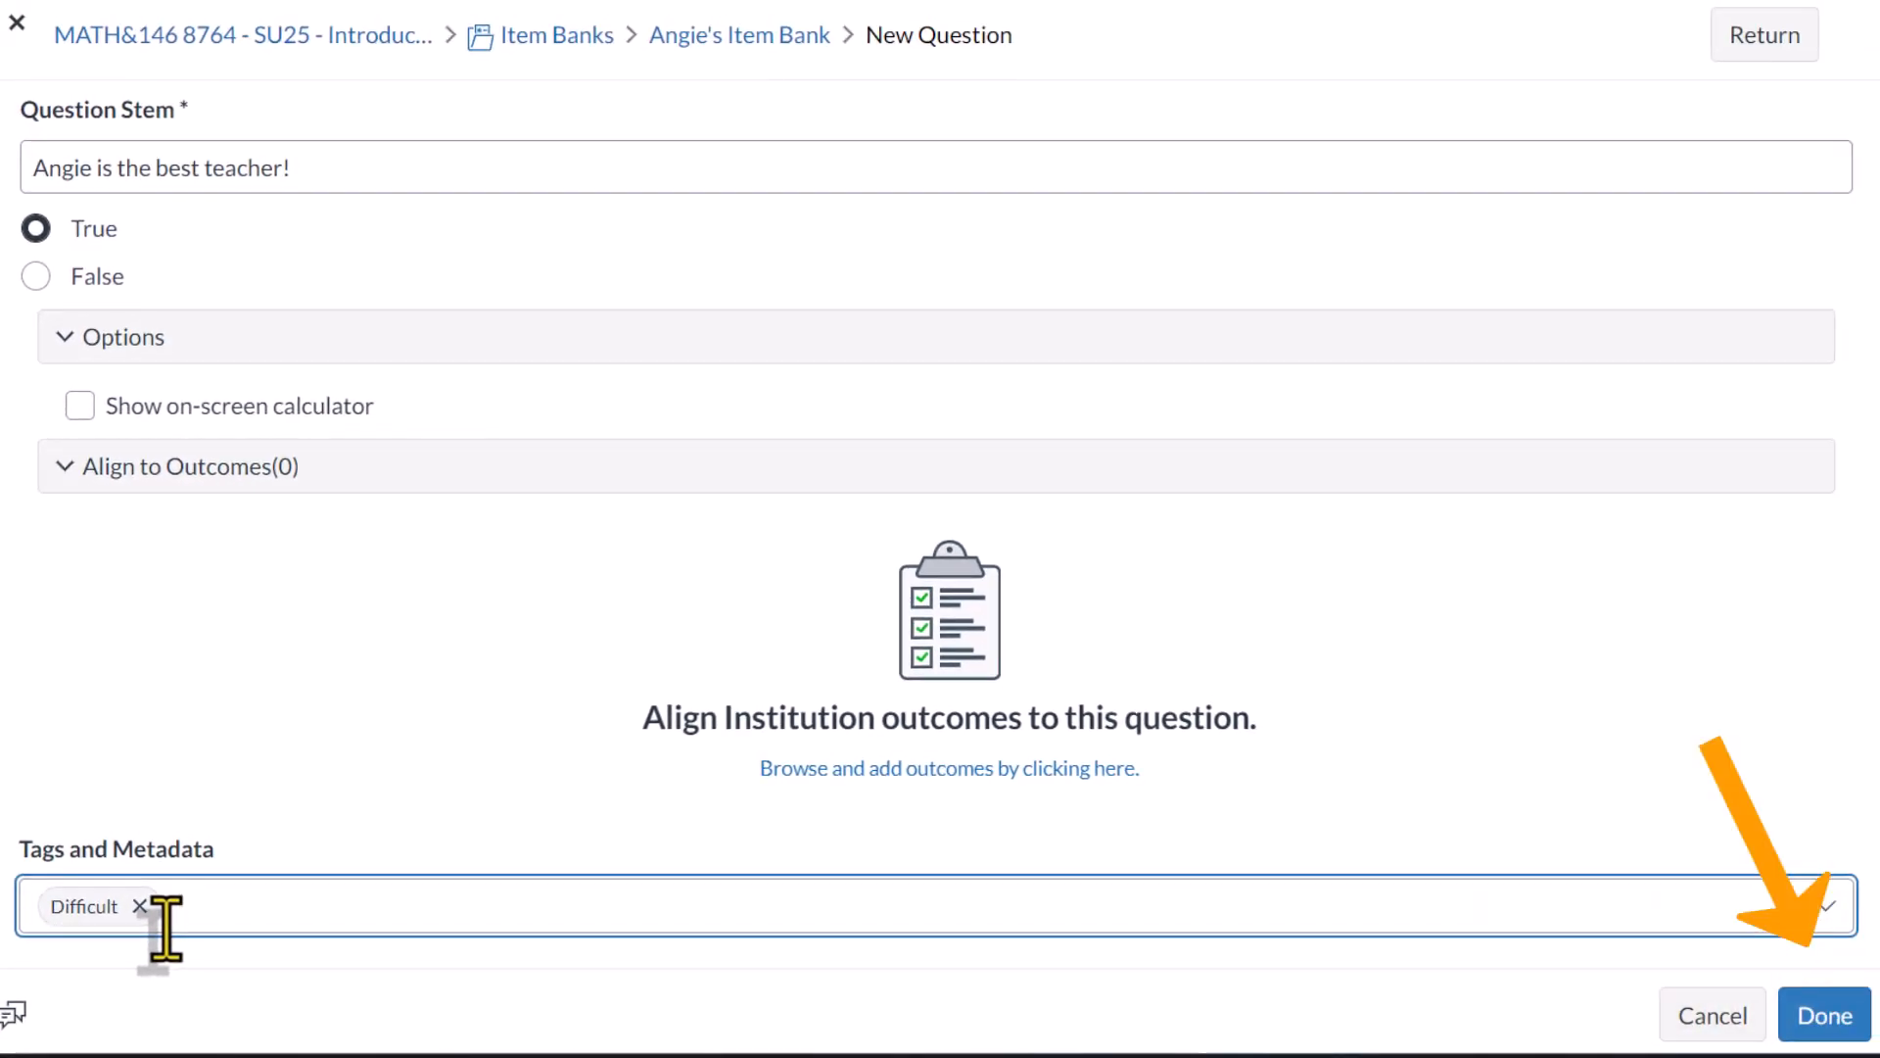
{"action": "left_click", "coordinate": [1814, 1018]}
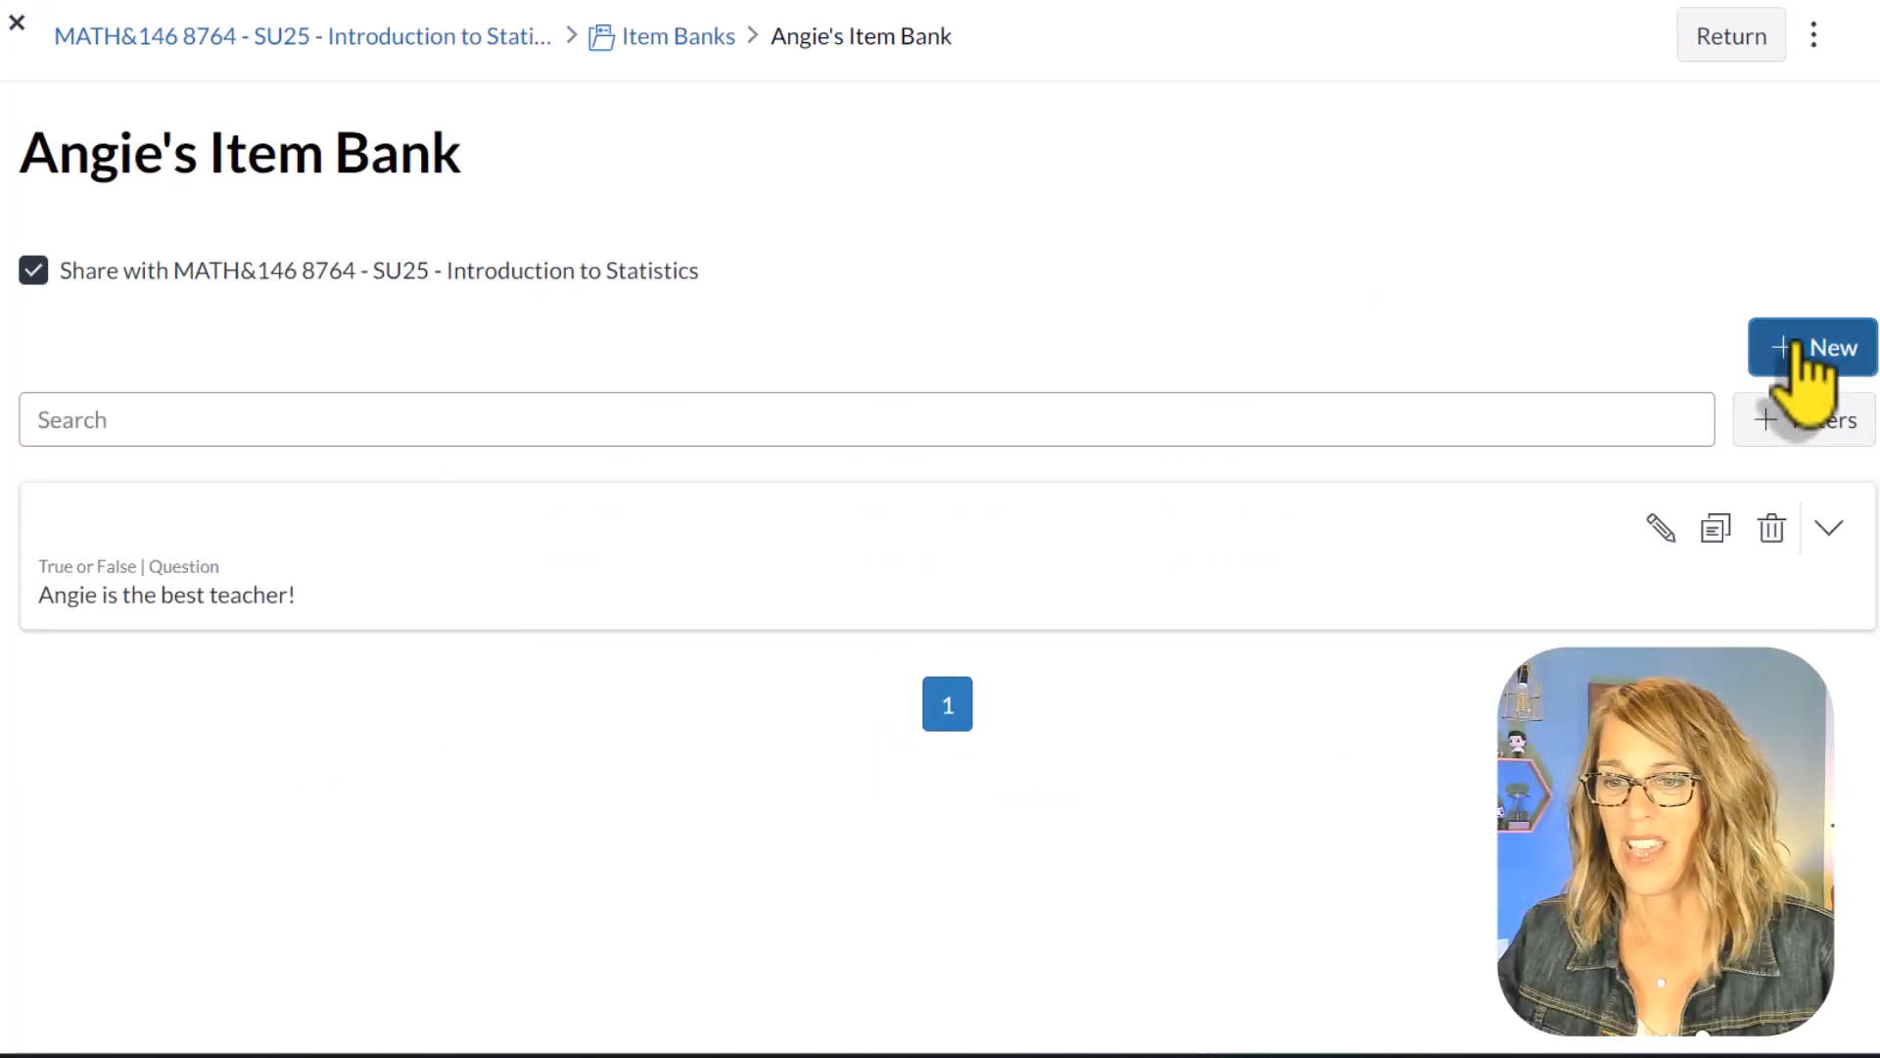
Step: Start an Essay question in the bank with the stem "Describe all the things you love about" followed by the instructor's first name
{"action": "left_click", "coordinate": [1802, 362]}
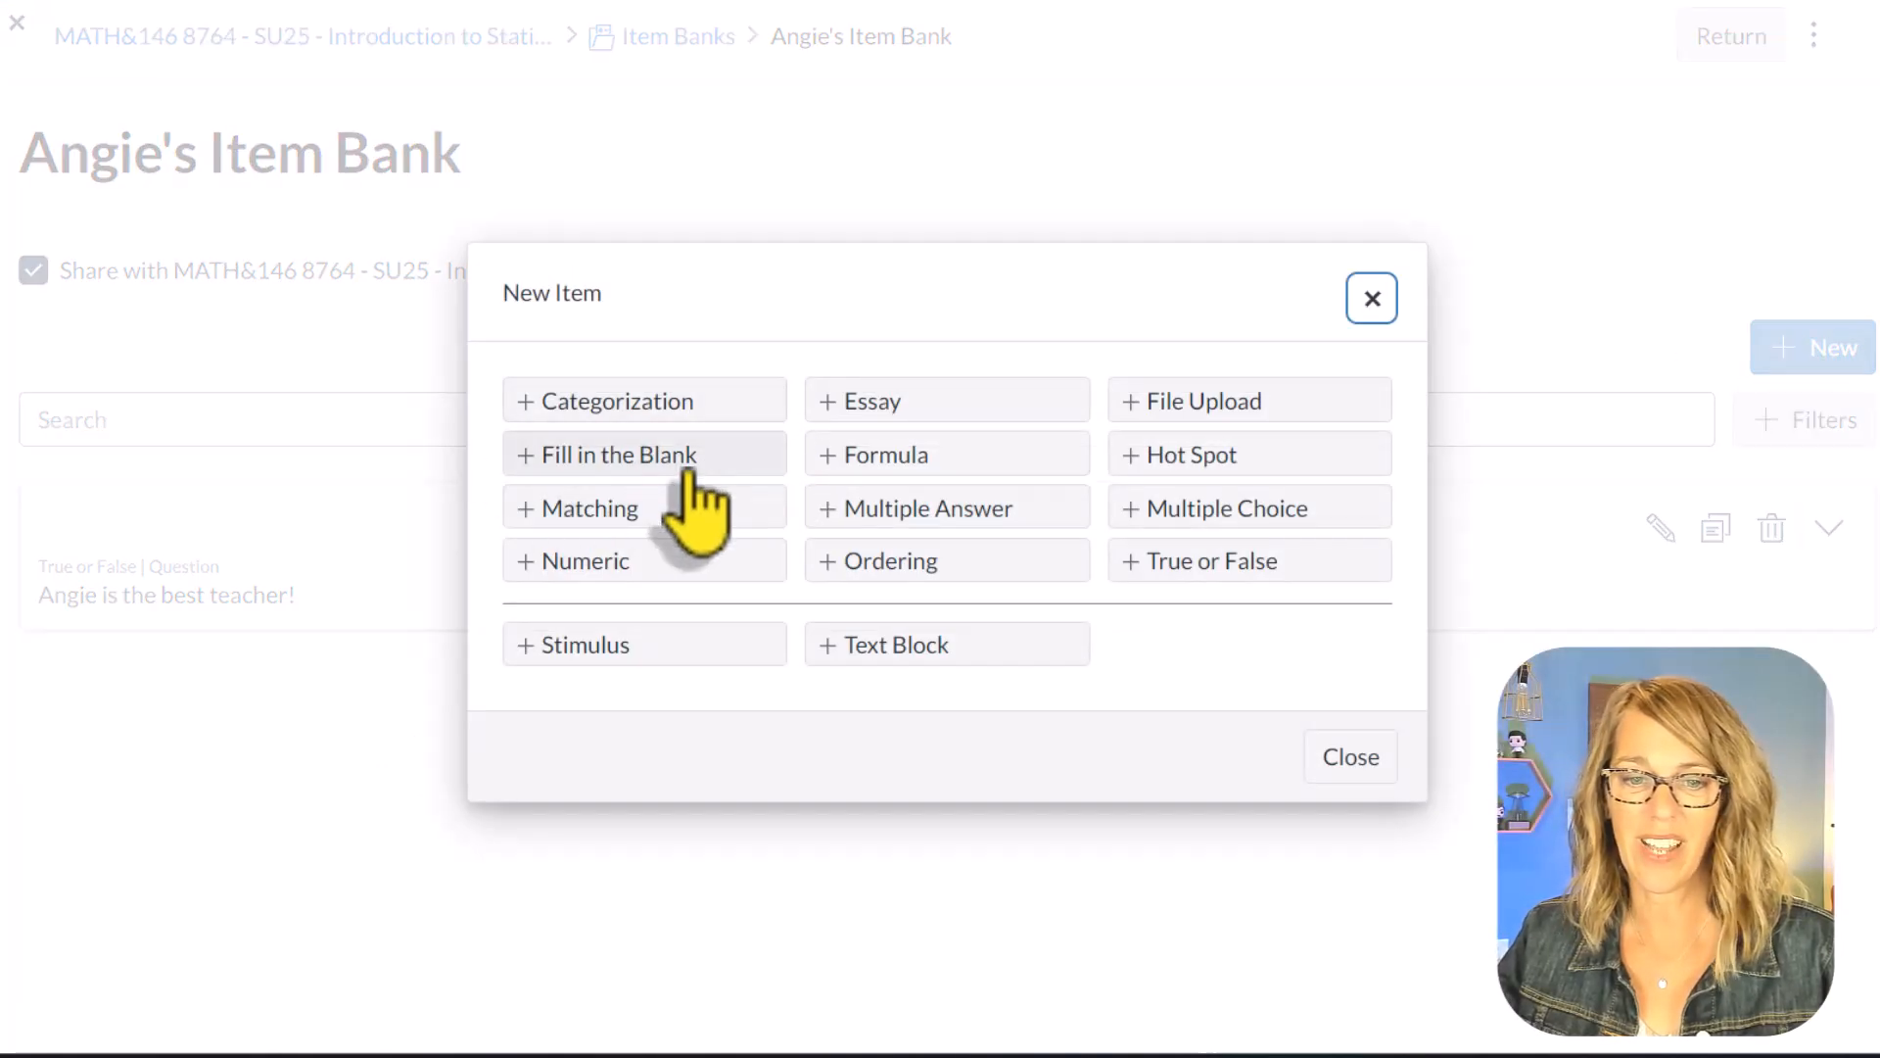
{"action": "left_click", "coordinate": [876, 403]}
{"action": "left_click", "coordinate": [163, 374]}
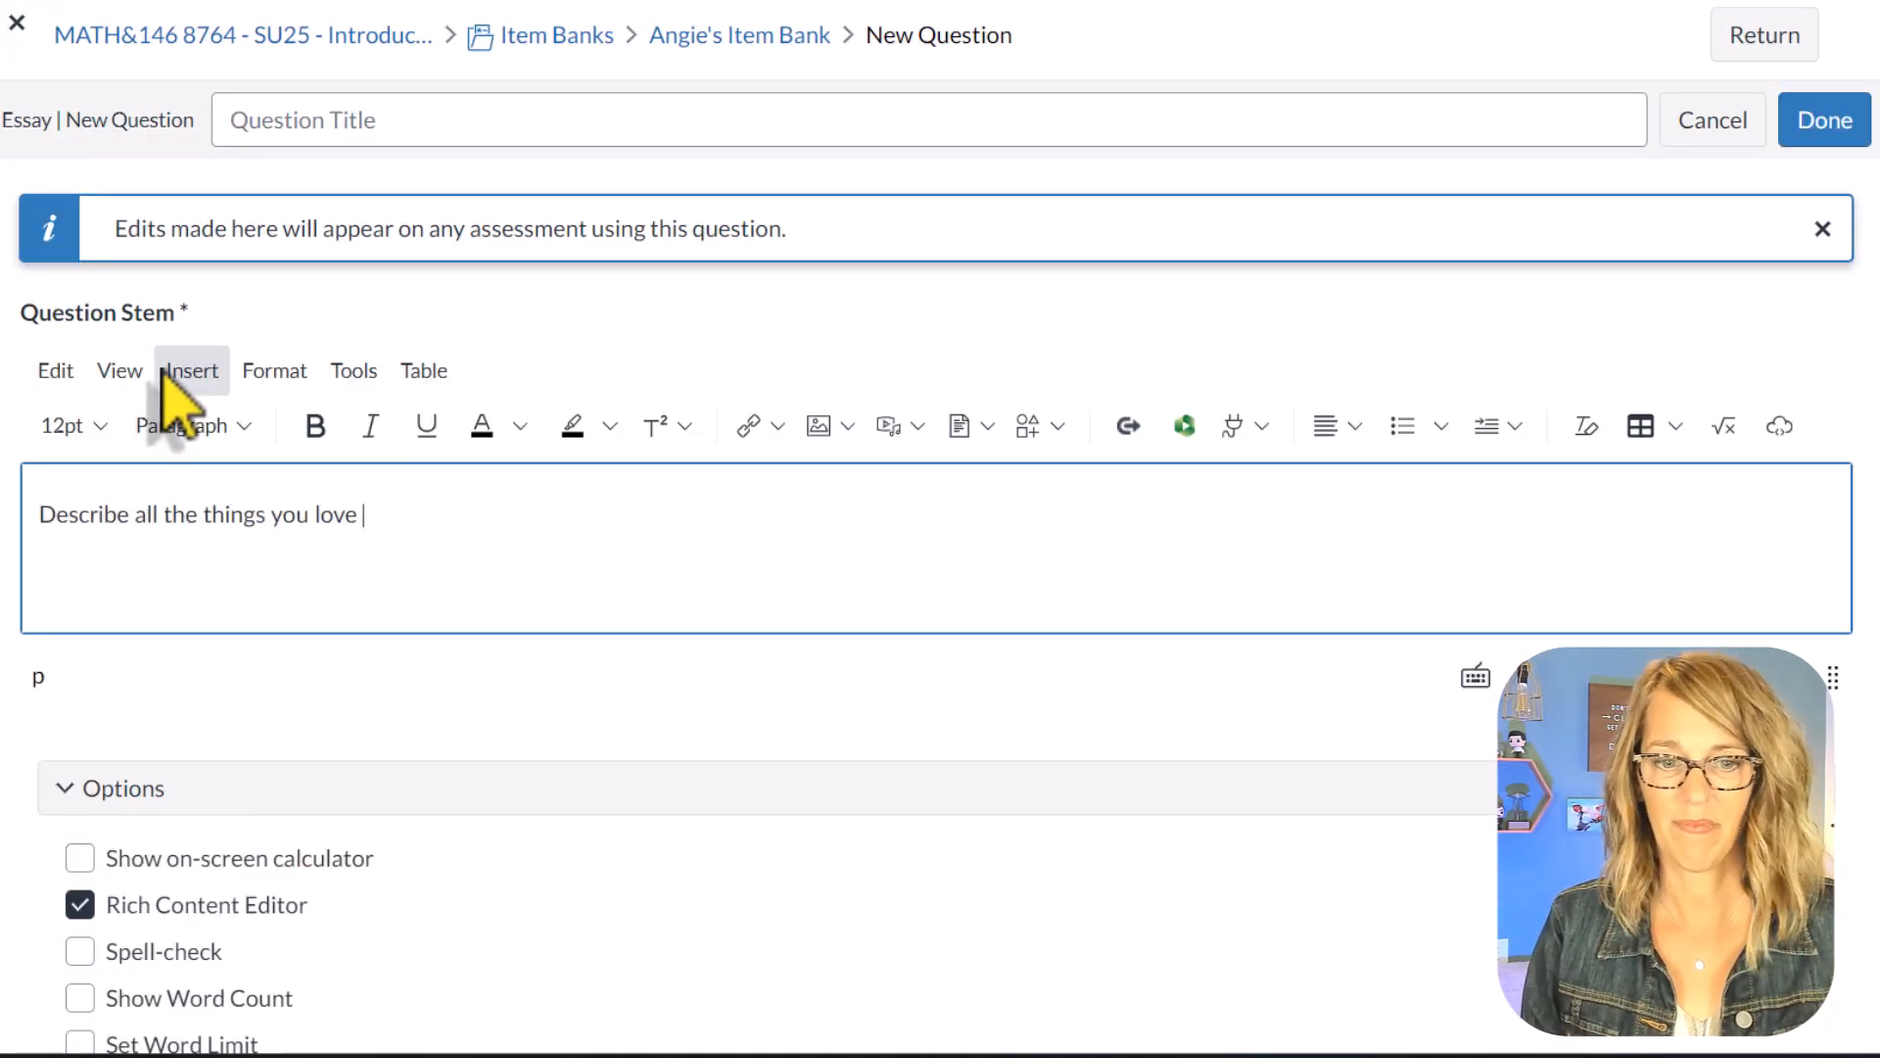
{"action": "type", "text": "ie"}
Step: Replace the essay question's carried-over tag with the existing Medium tag and save the question
{"action": "scroll", "coordinate": [617, 760], "scroll_direction": "down", "scroll_amount": 3}
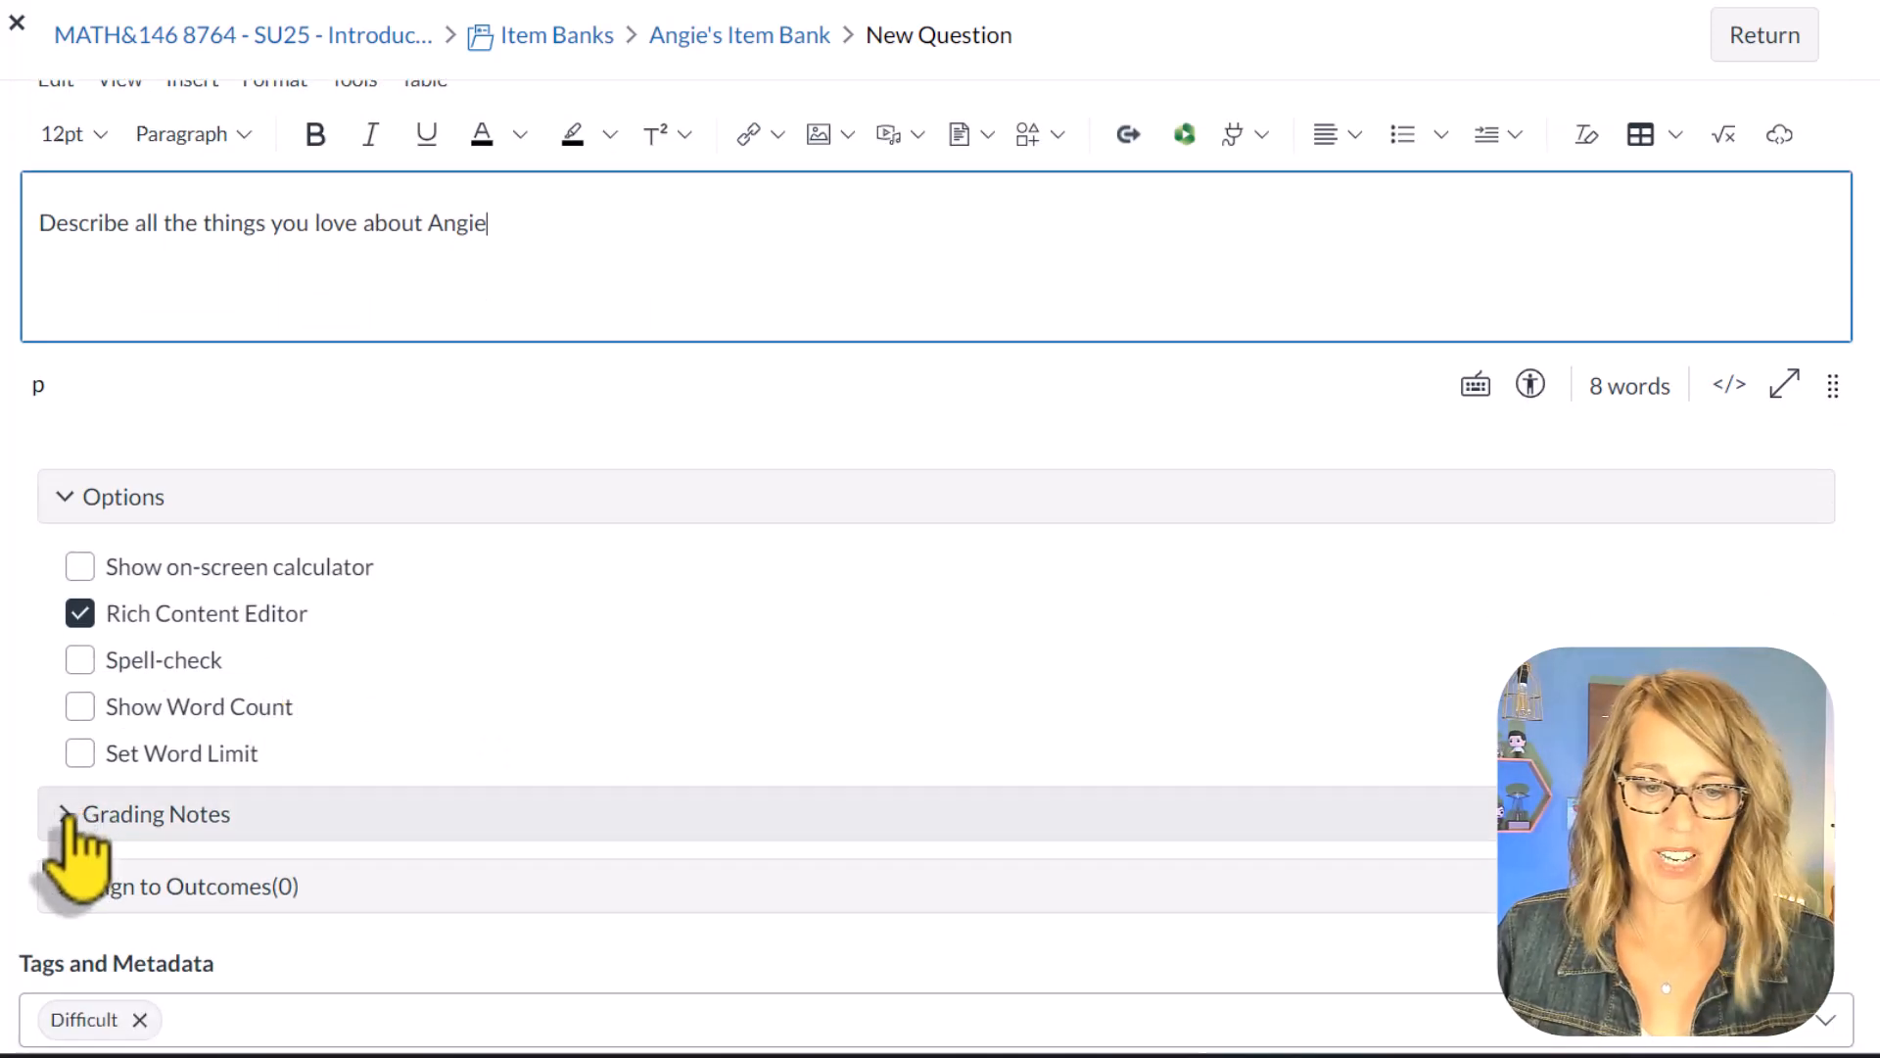
{"action": "scroll", "coordinate": [257, 899], "scroll_direction": "down", "scroll_amount": 1}
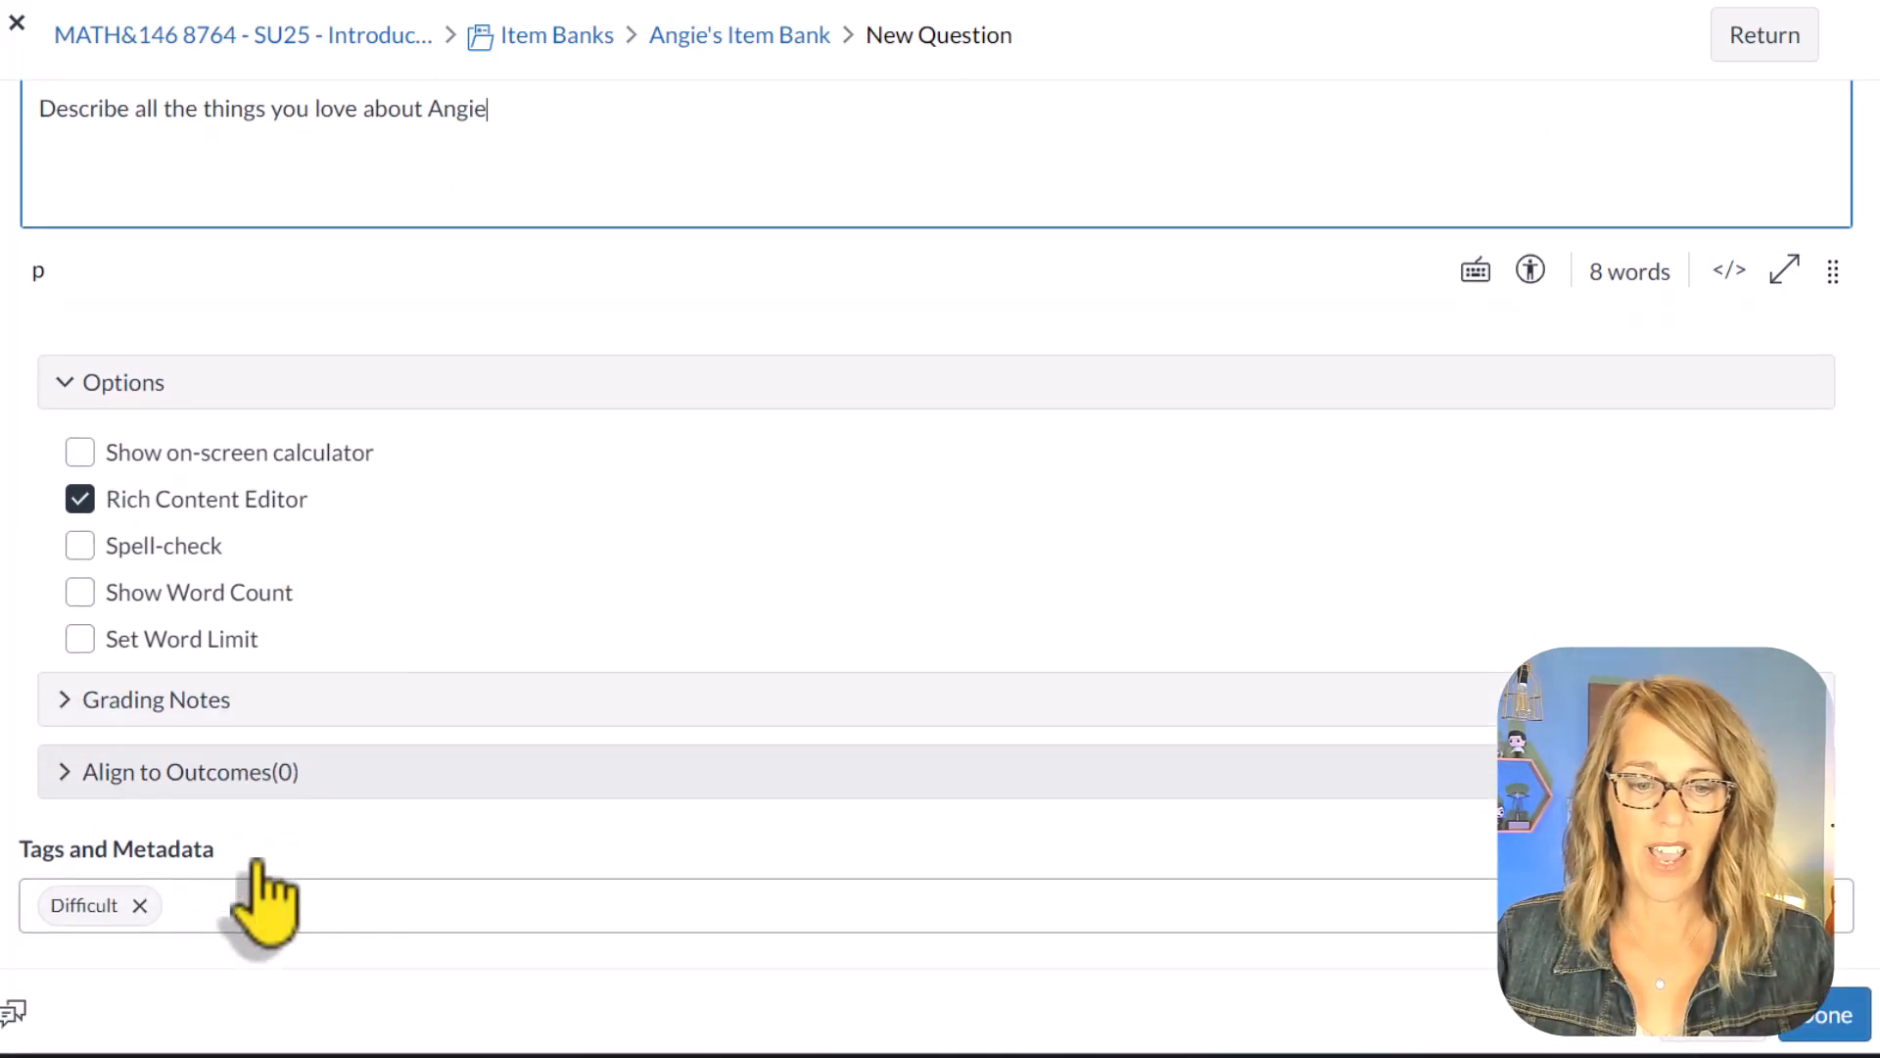
{"action": "left_click", "coordinate": [140, 905]}
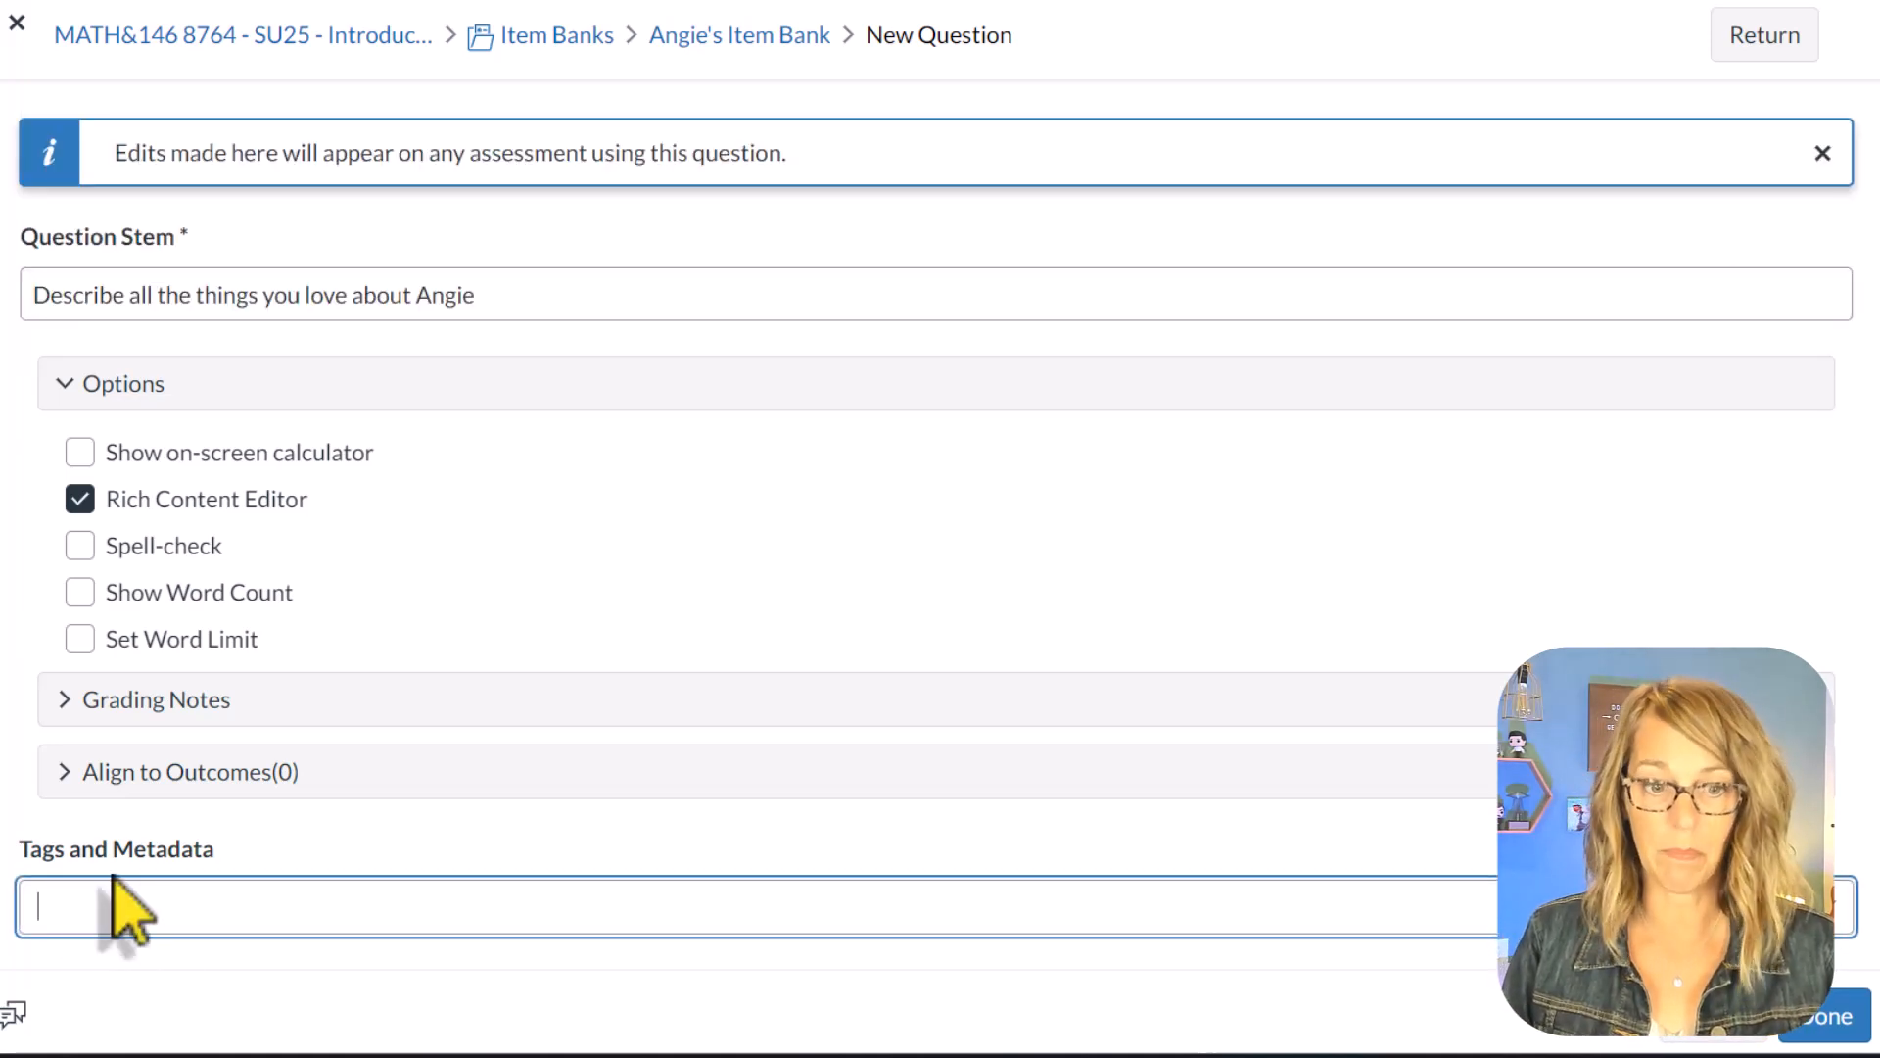
{"action": "type", "text": "Medium"}
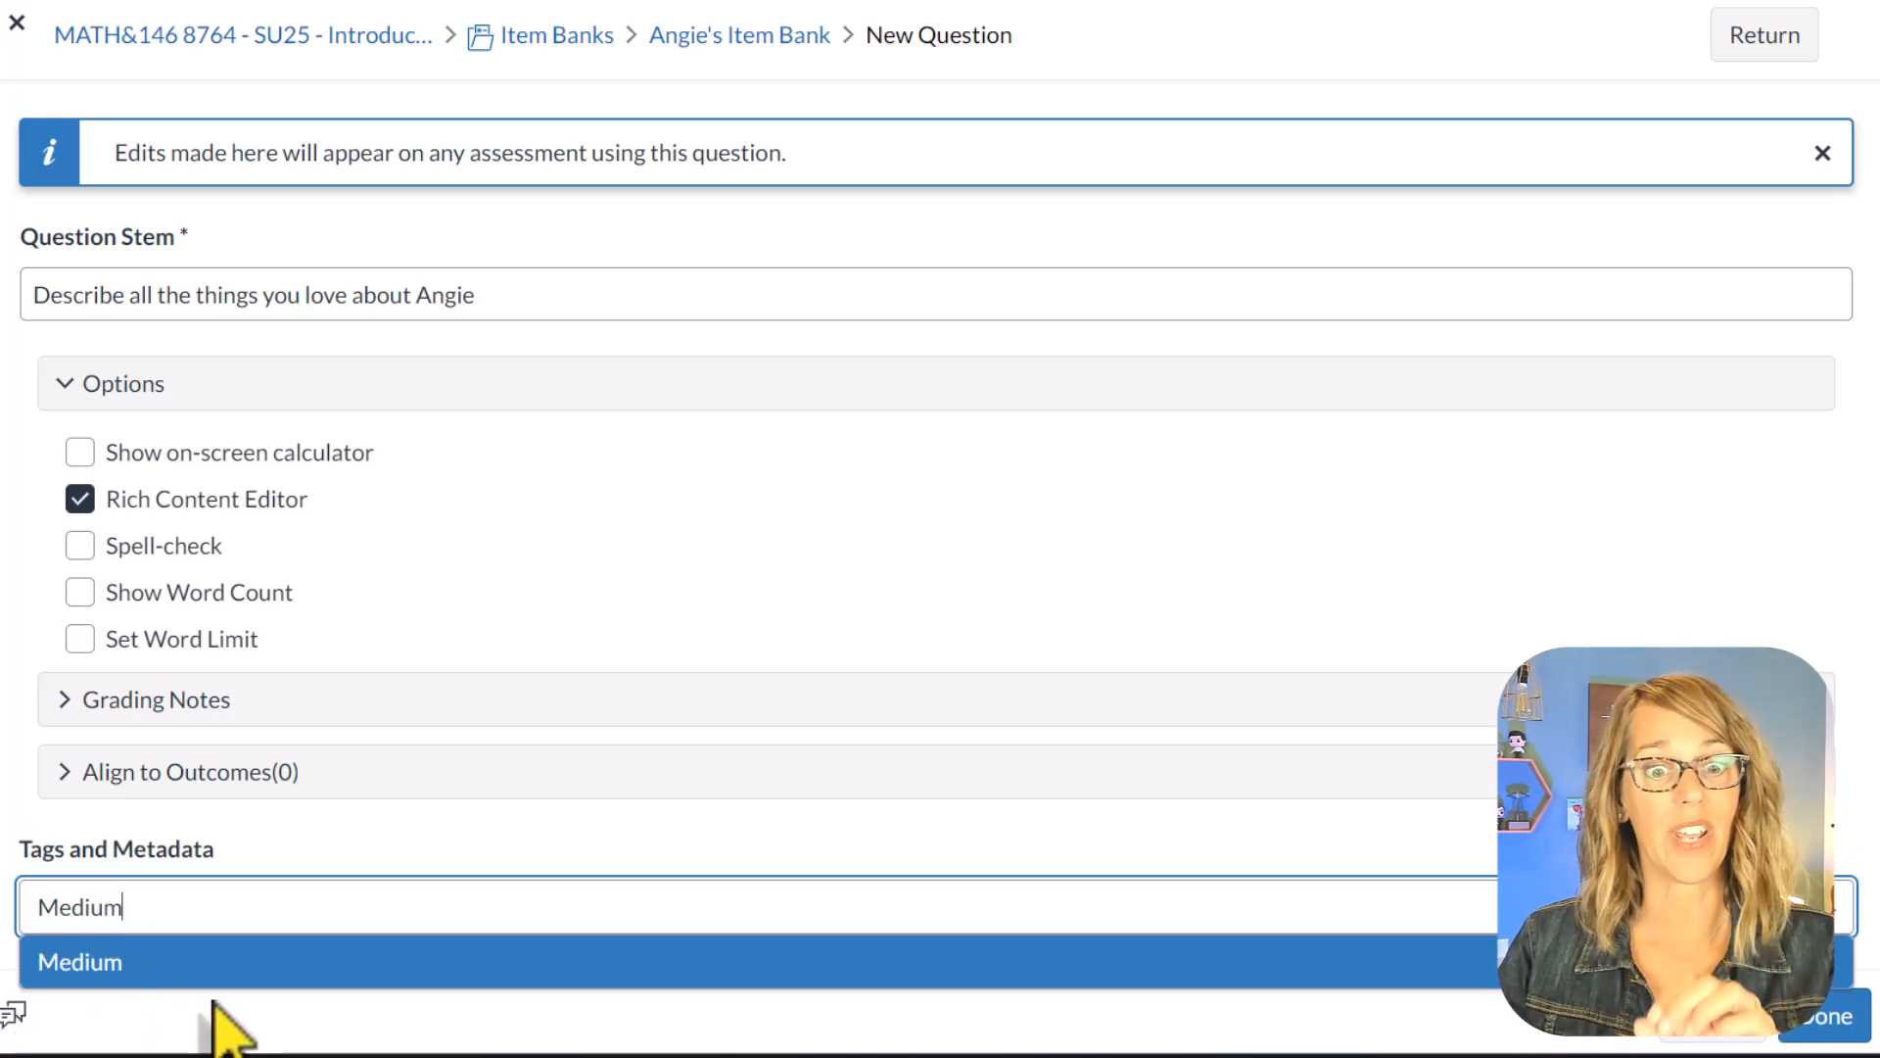
{"action": "left_click", "coordinate": [142, 970]}
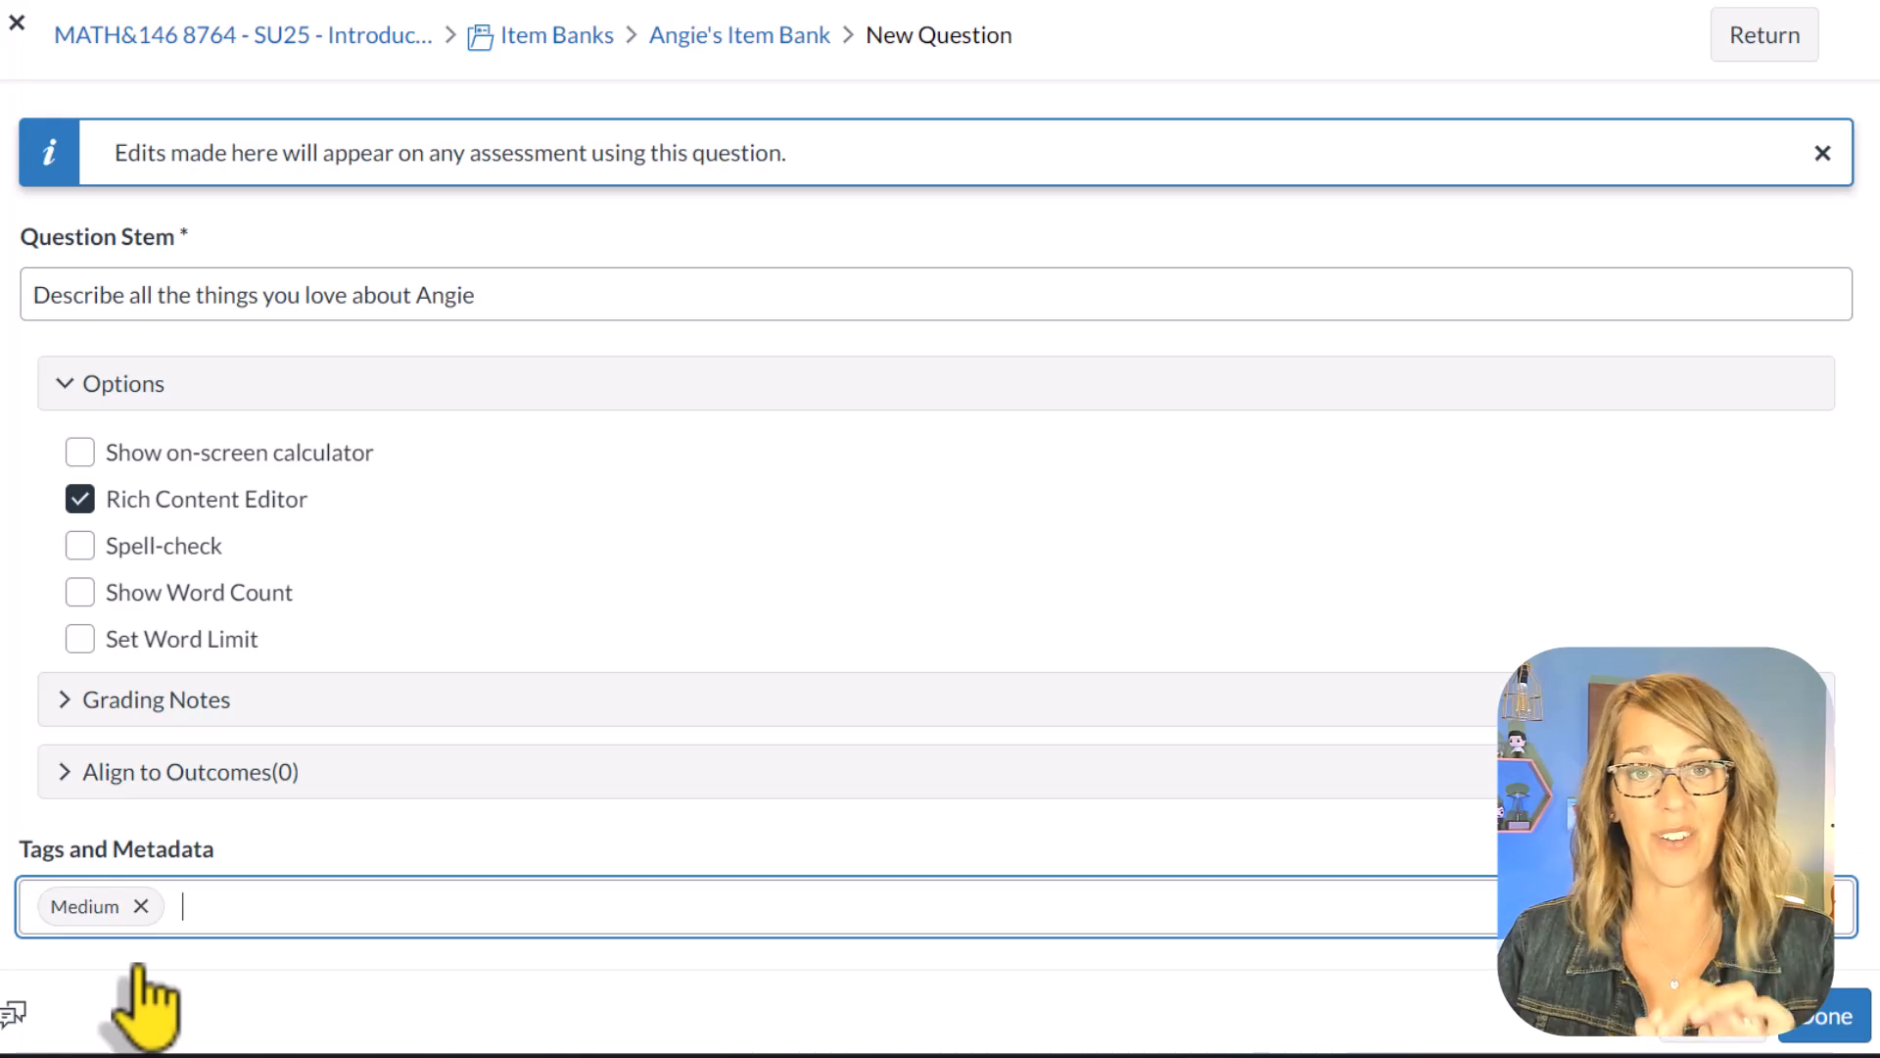
{"action": "left_click", "coordinate": [1827, 1024]}
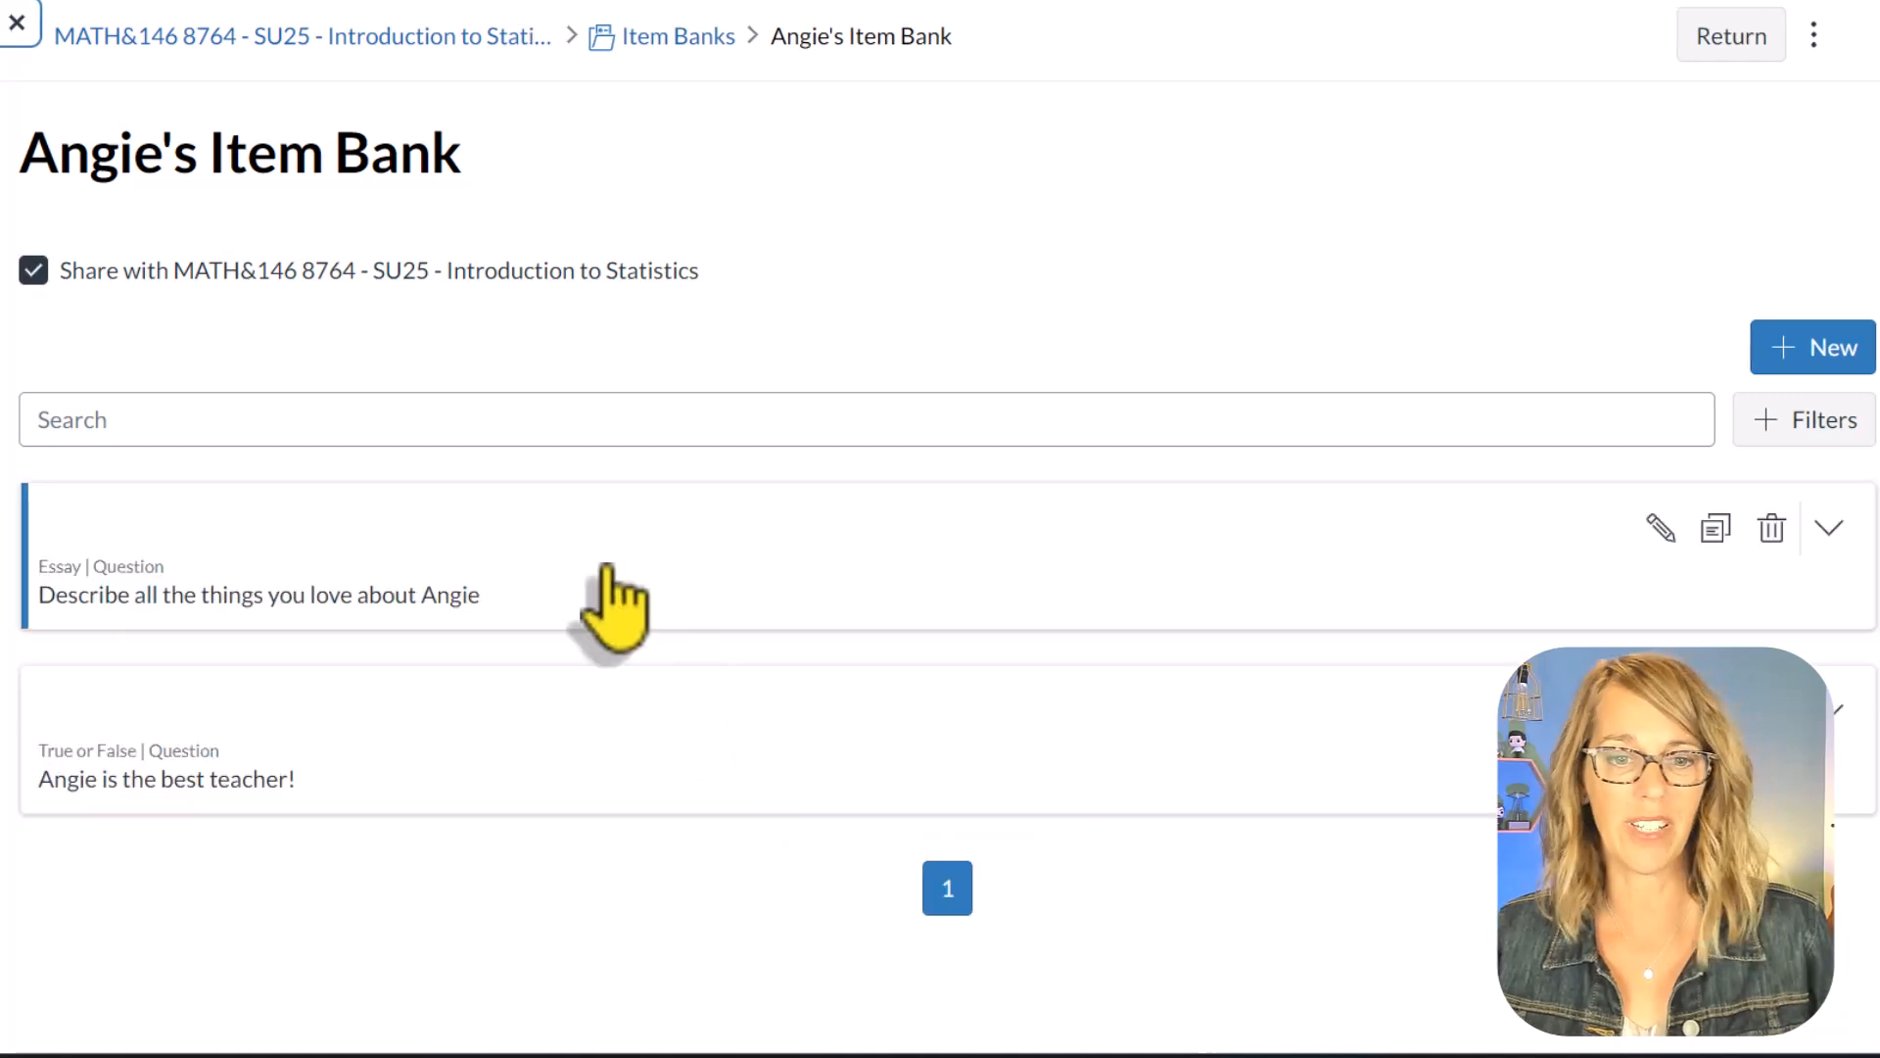
Step: Start a Multiple Choice question in the bank with the stem "Who is the best teacher?"
{"action": "left_click", "coordinate": [1833, 363]}
{"action": "left_click", "coordinate": [1209, 506]}
{"action": "type", "text": "Who is the best teacher?"}
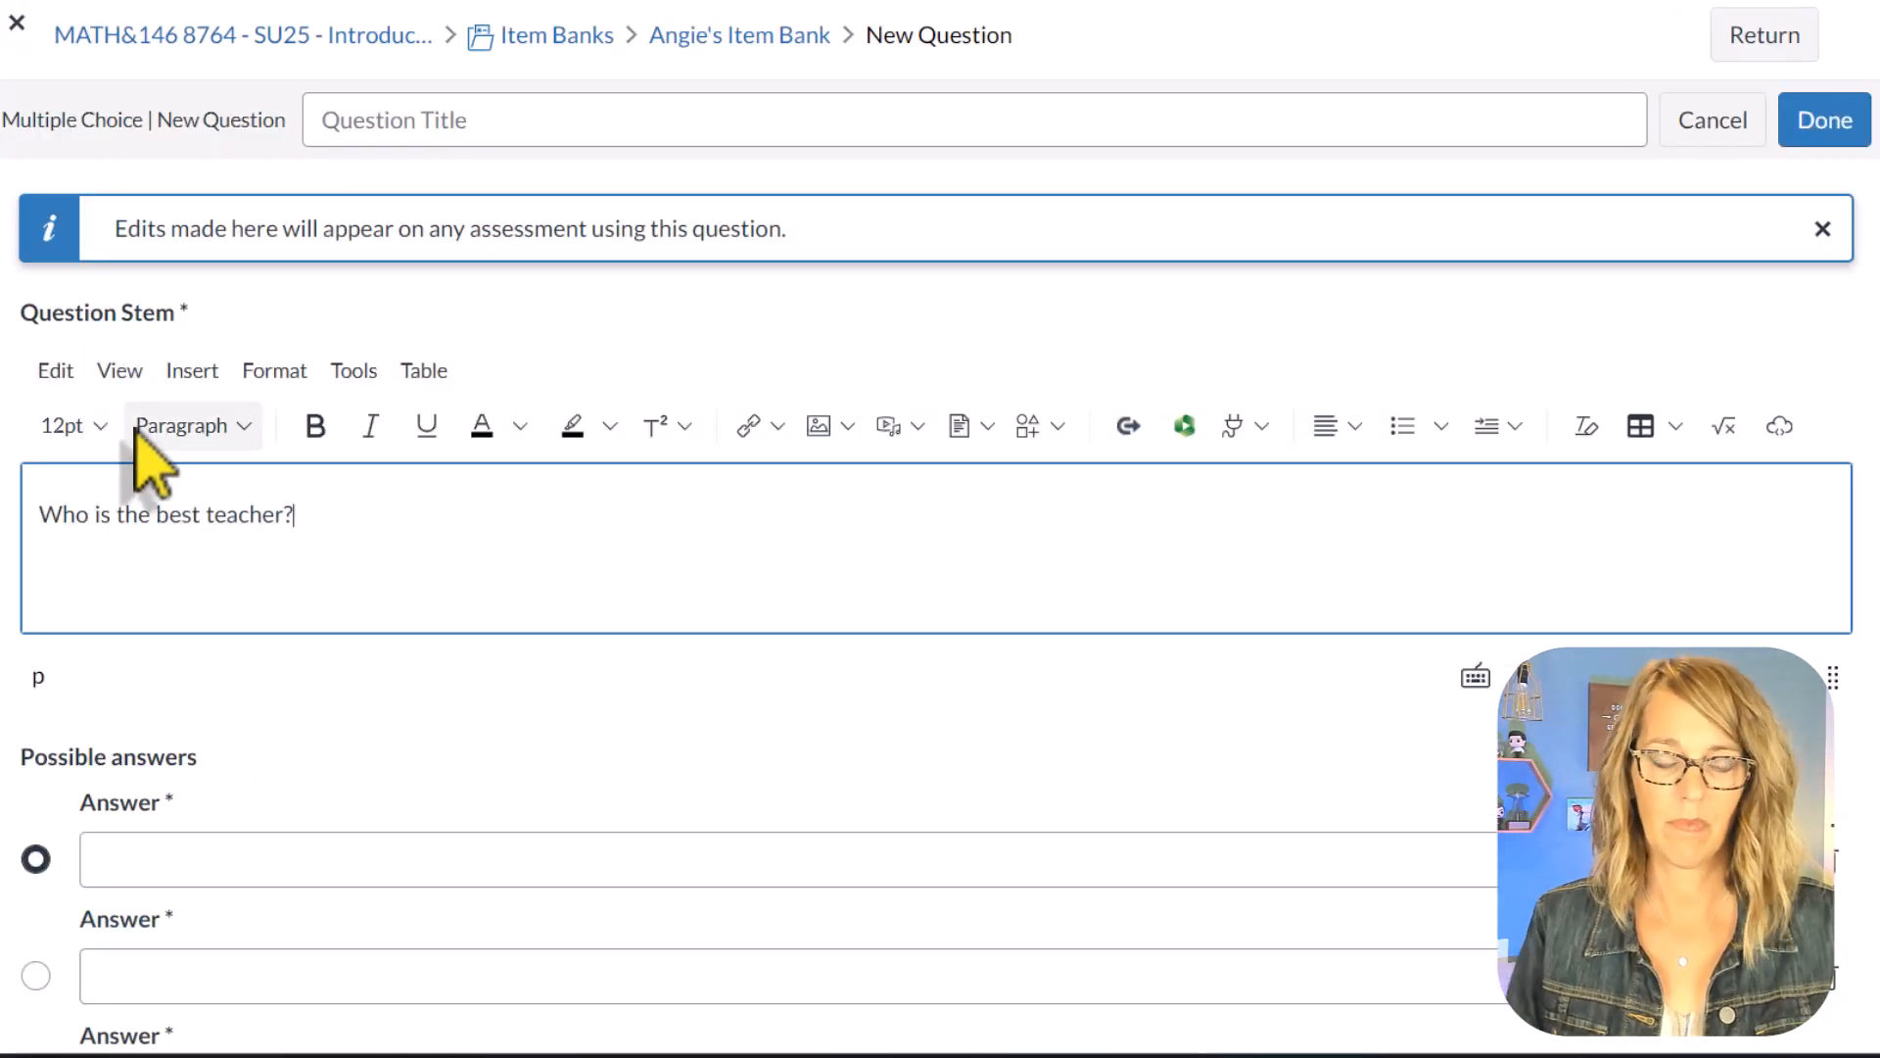
Step: Enter four teachers' first names as the possible answers, the instructor's name last, and mark that last one as correct
{"action": "left_click", "coordinate": [126, 868]}
{"action": "type", "text": "Bob"}
{"action": "left_click", "coordinate": [155, 922]}
{"action": "type", "text": "Erin"}
{"action": "left_click", "coordinate": [407, 1021]}
{"action": "type", "text": "Tom"}
{"action": "scroll", "coordinate": [415, 915], "scroll_direction": "down", "scroll_amount": 3}
{"action": "left_click", "coordinate": [132, 867]}
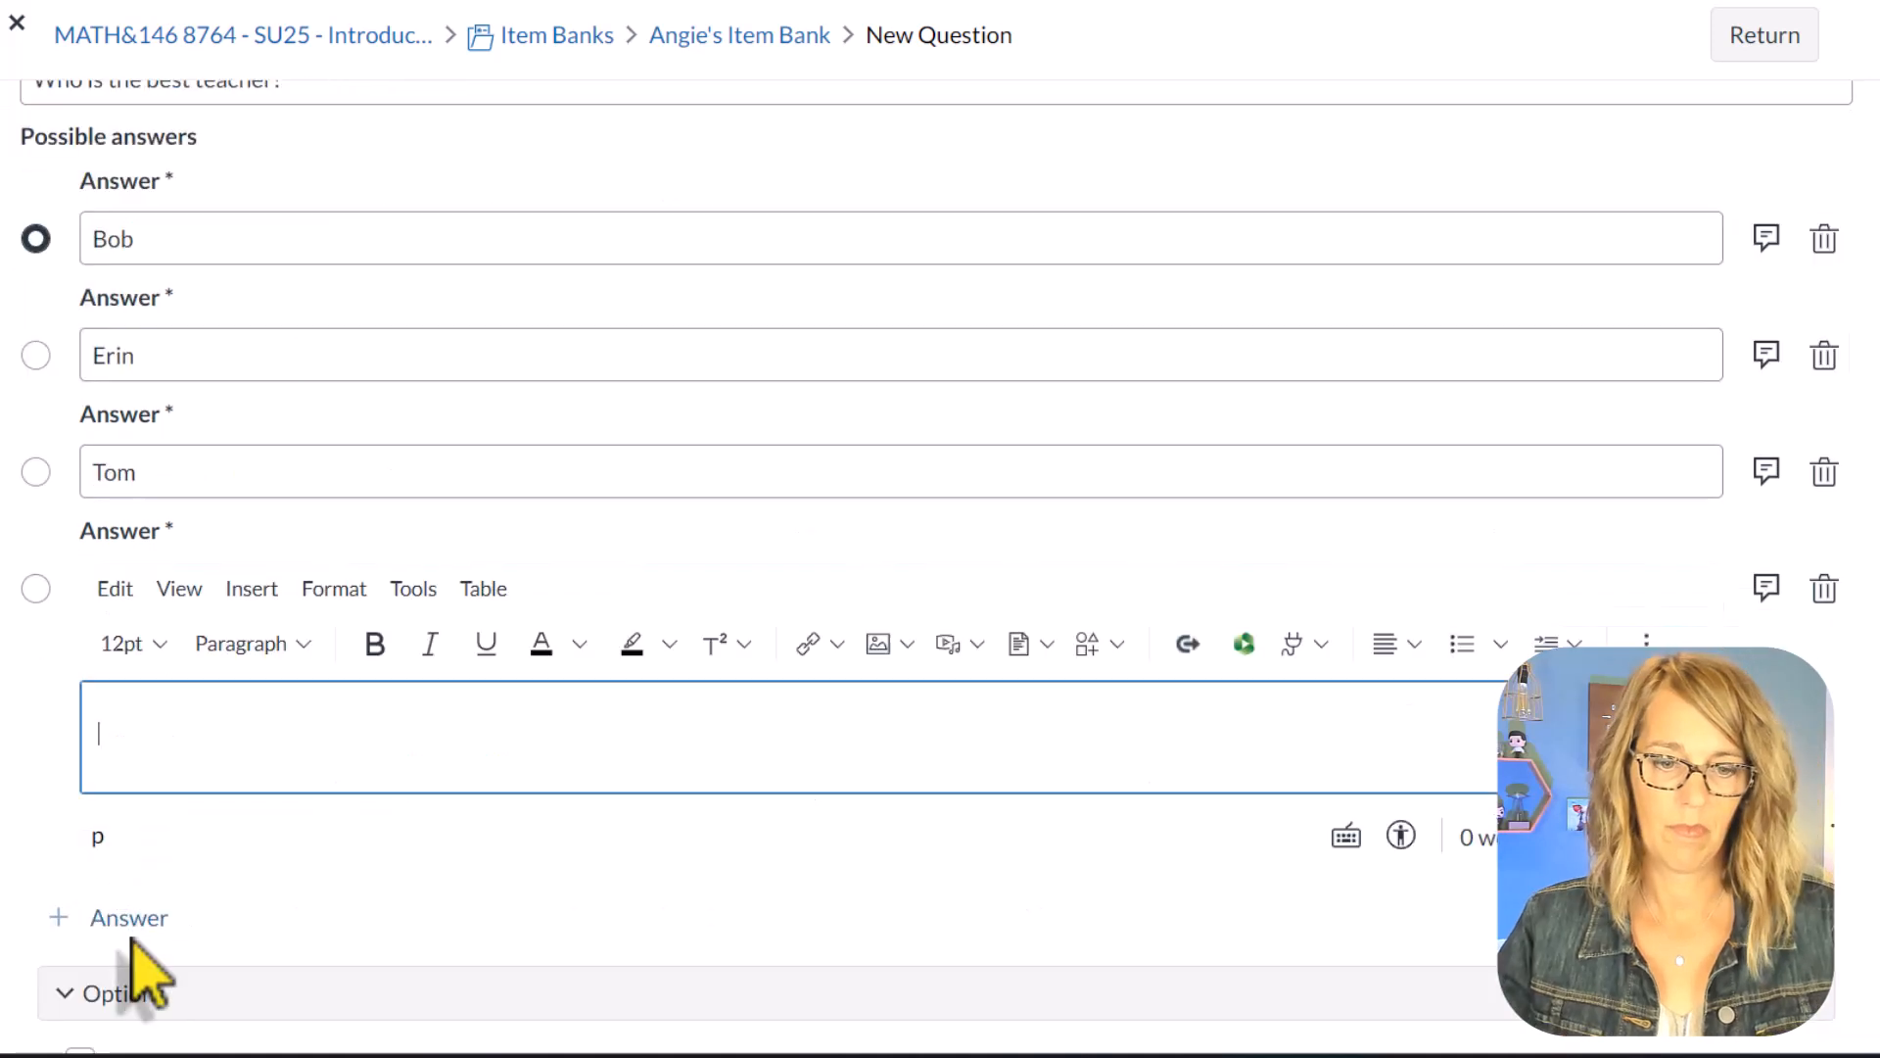
{"action": "type", "text": "Angie"}
{"action": "left_click", "coordinate": [36, 588]}
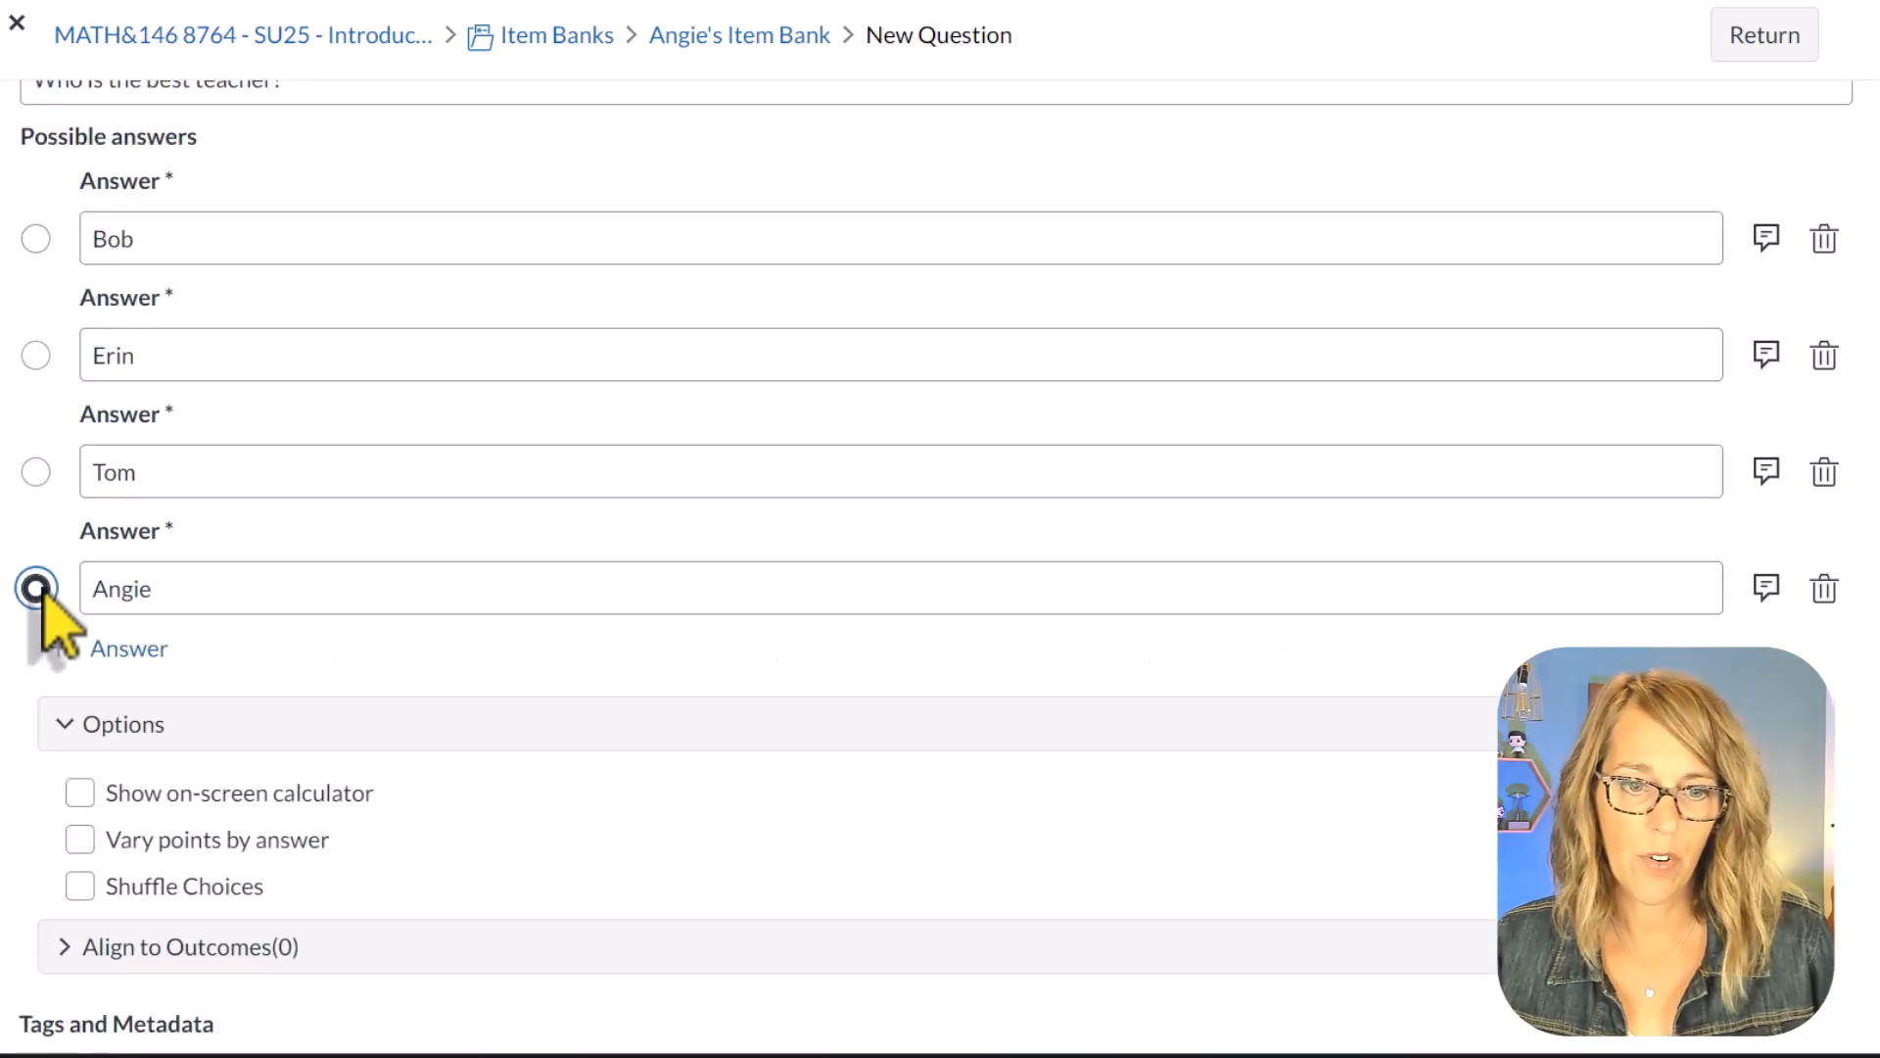
Step: Turn on Shuffle Choices for the multiple choice question, re-enter its Medium tag and save the question
{"action": "scroll", "coordinate": [323, 774], "scroll_direction": "down", "scroll_amount": 2}
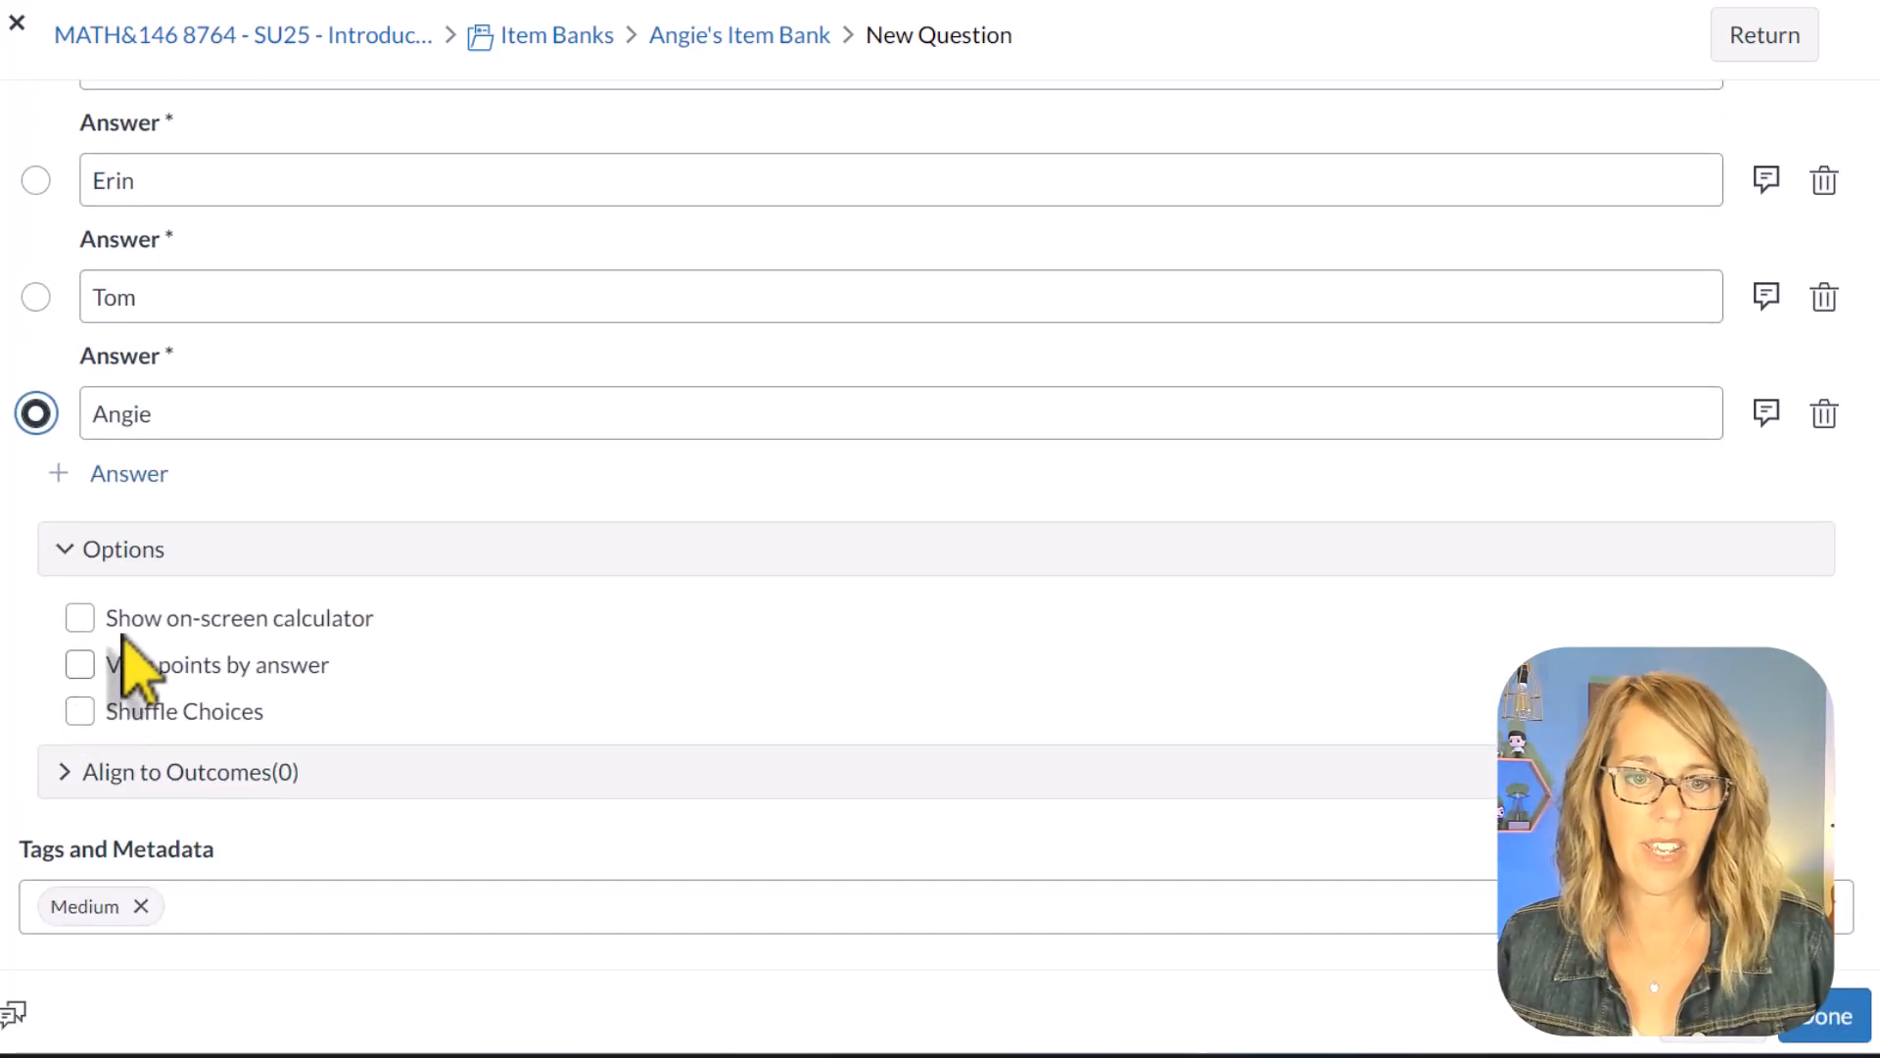
{"action": "left_click", "coordinate": [79, 711]}
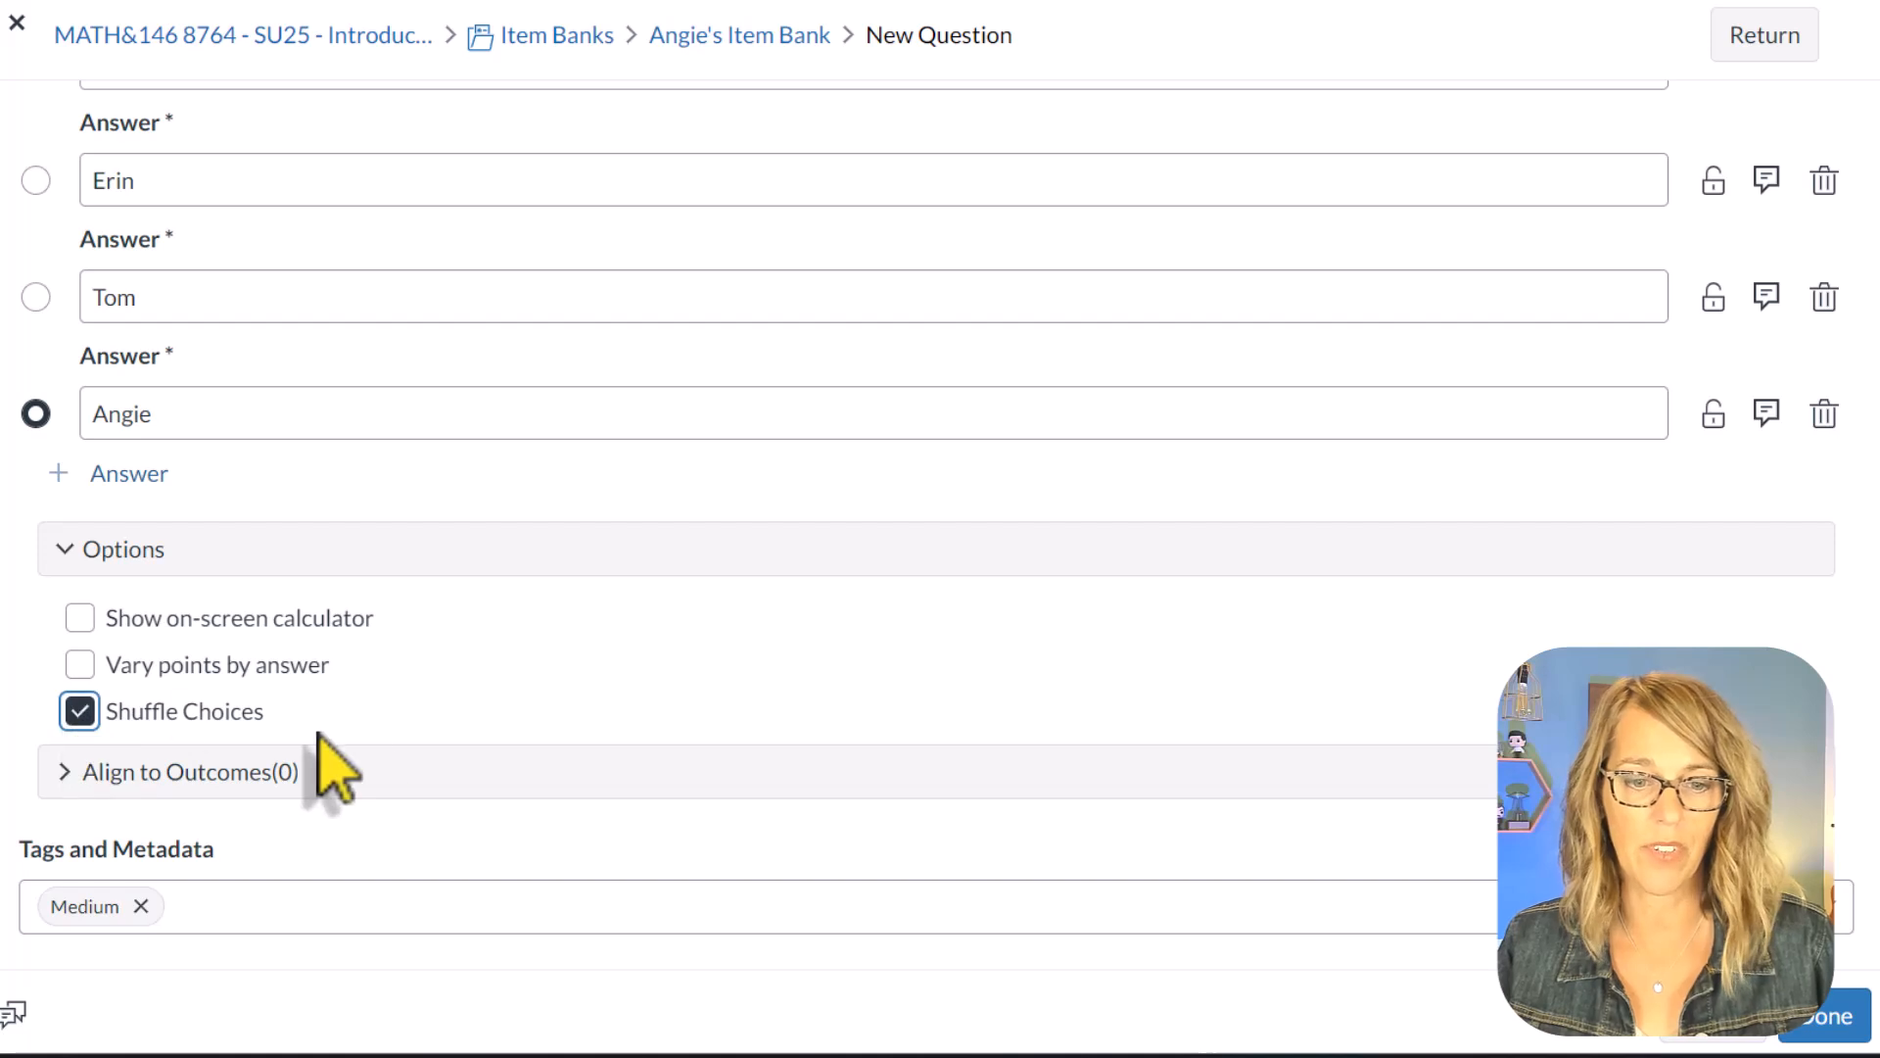
{"action": "left_click", "coordinate": [142, 906]}
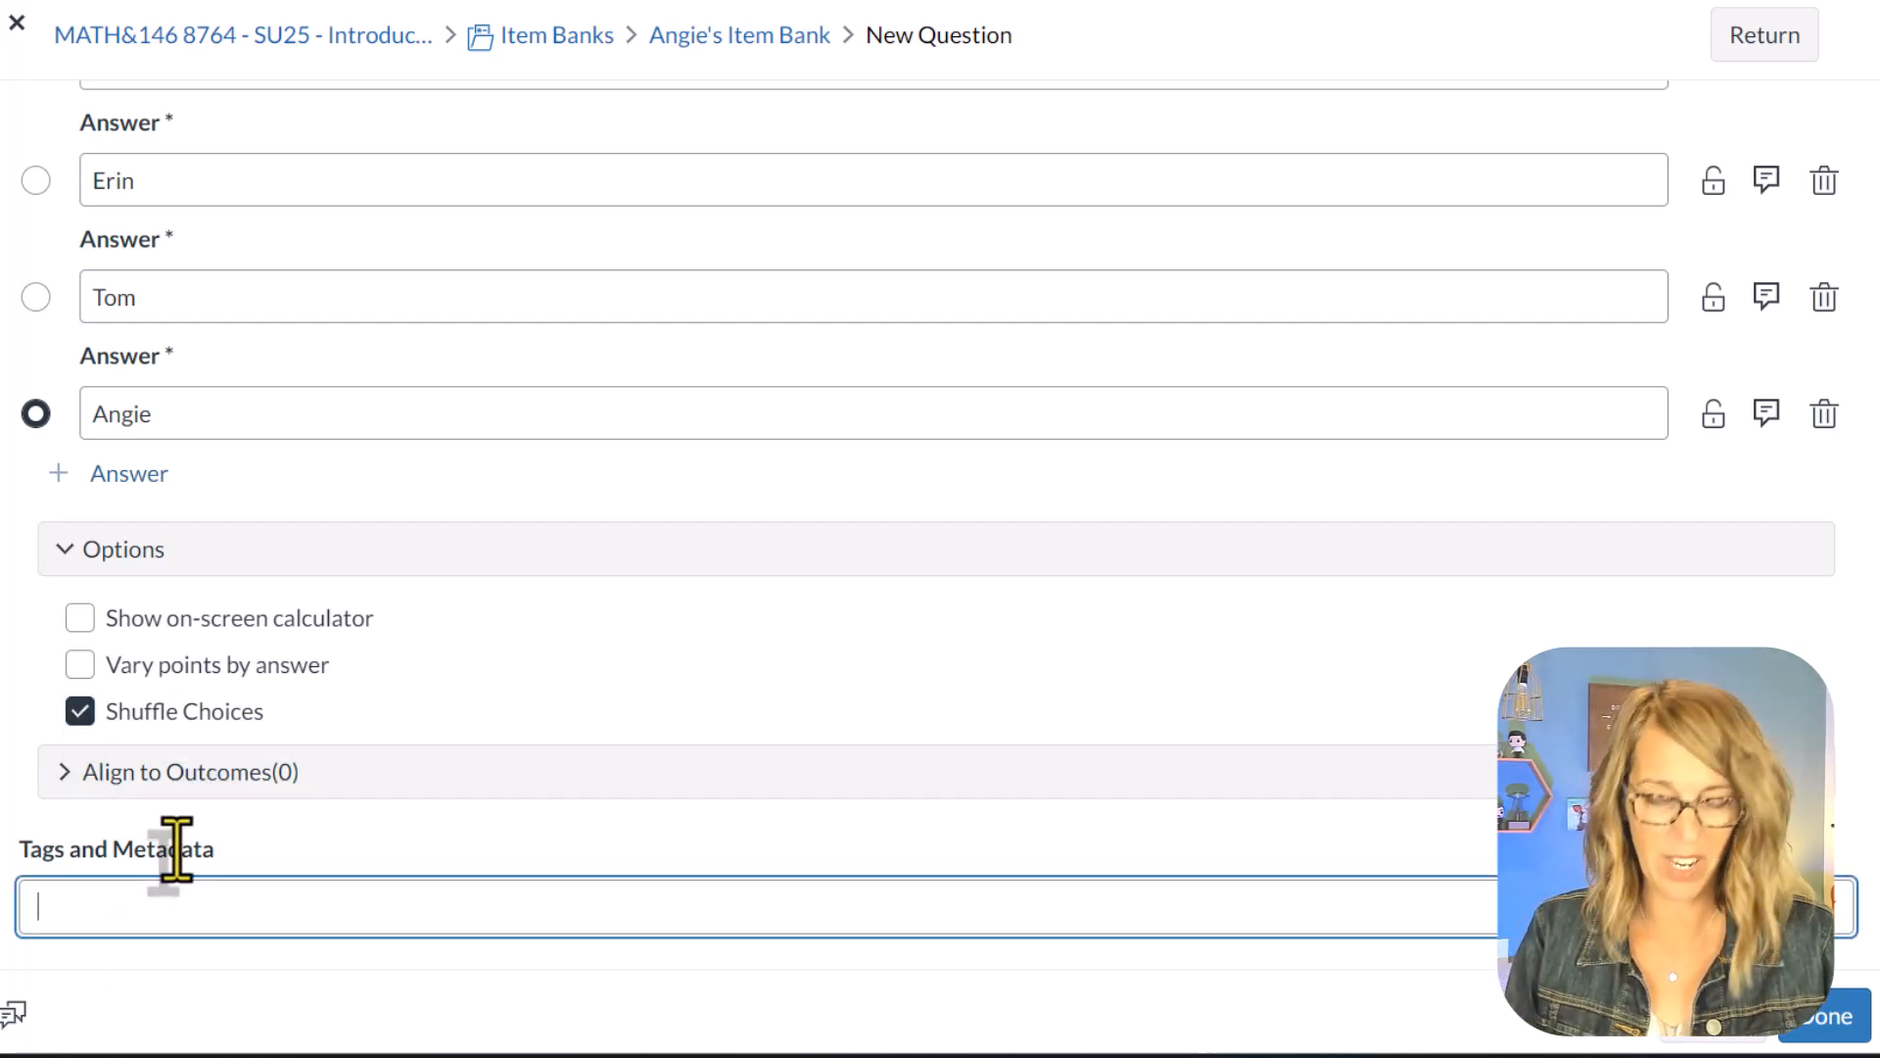
{"action": "type", "text": "medium"}
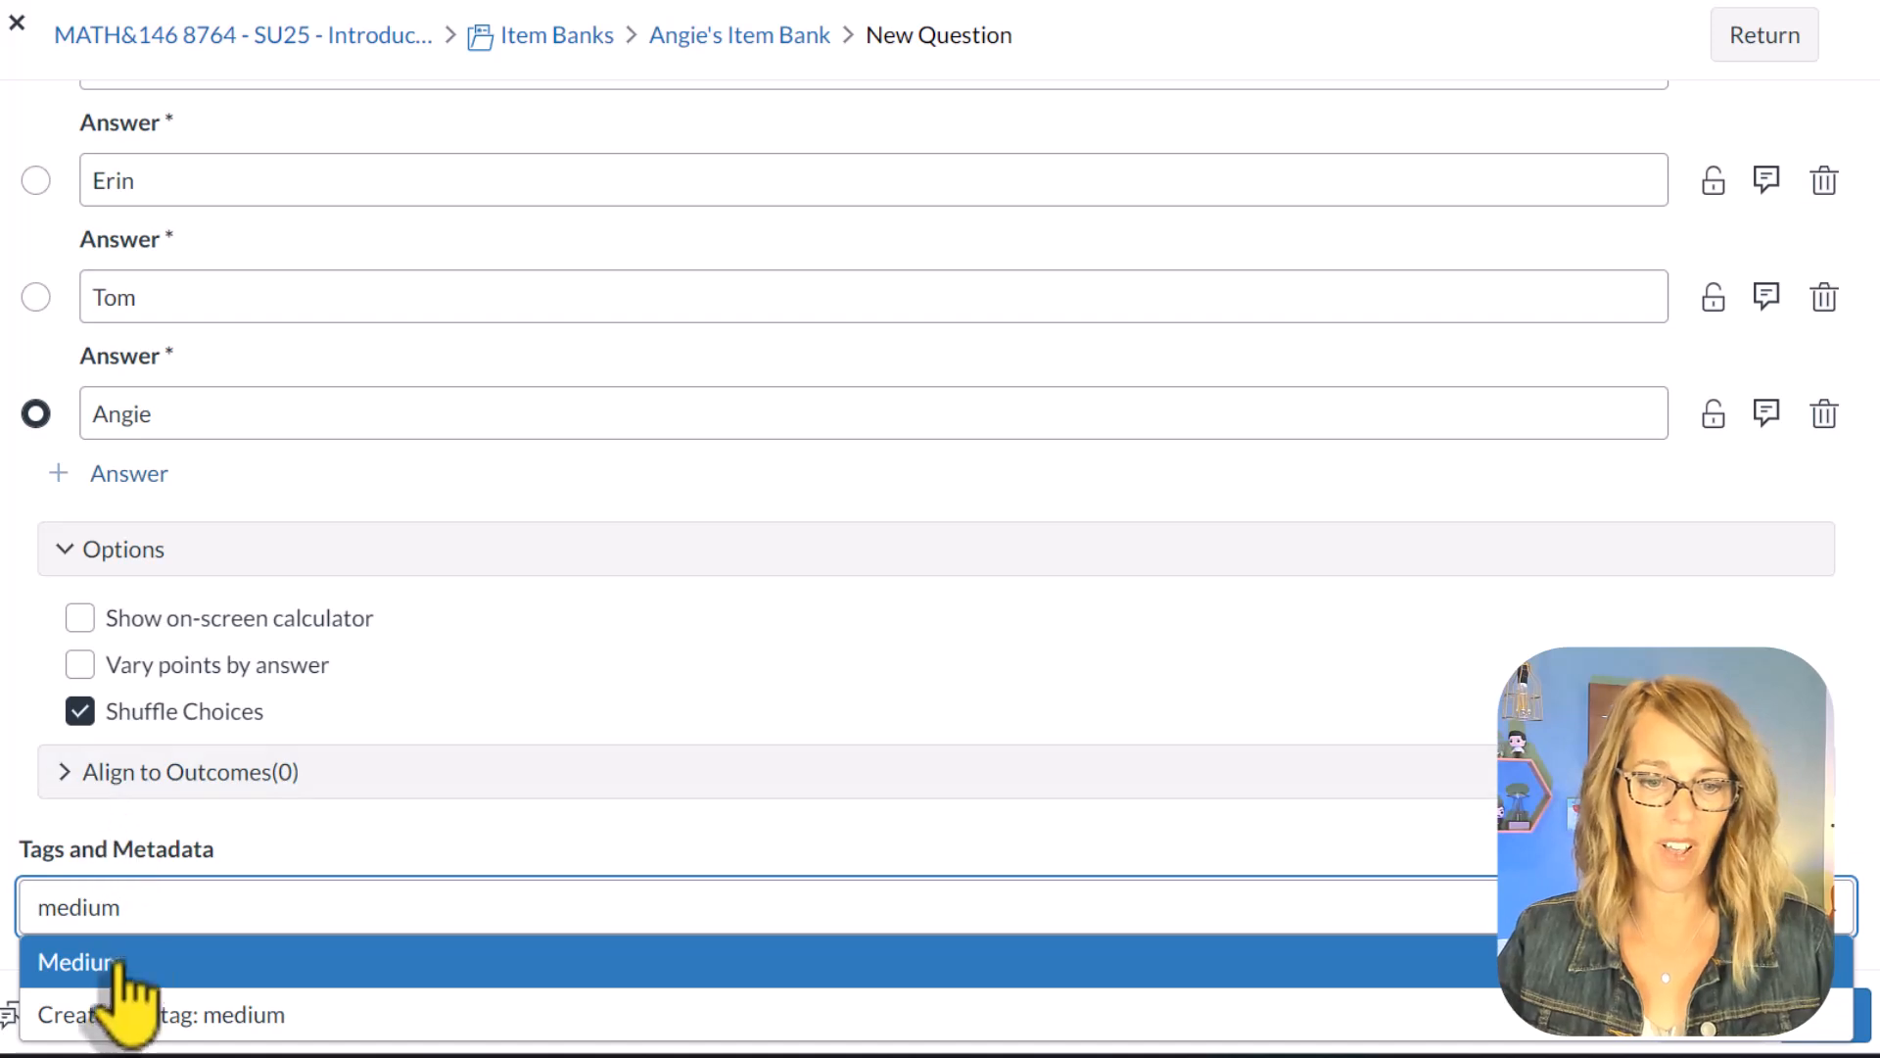
{"action": "left_click", "coordinate": [95, 969]}
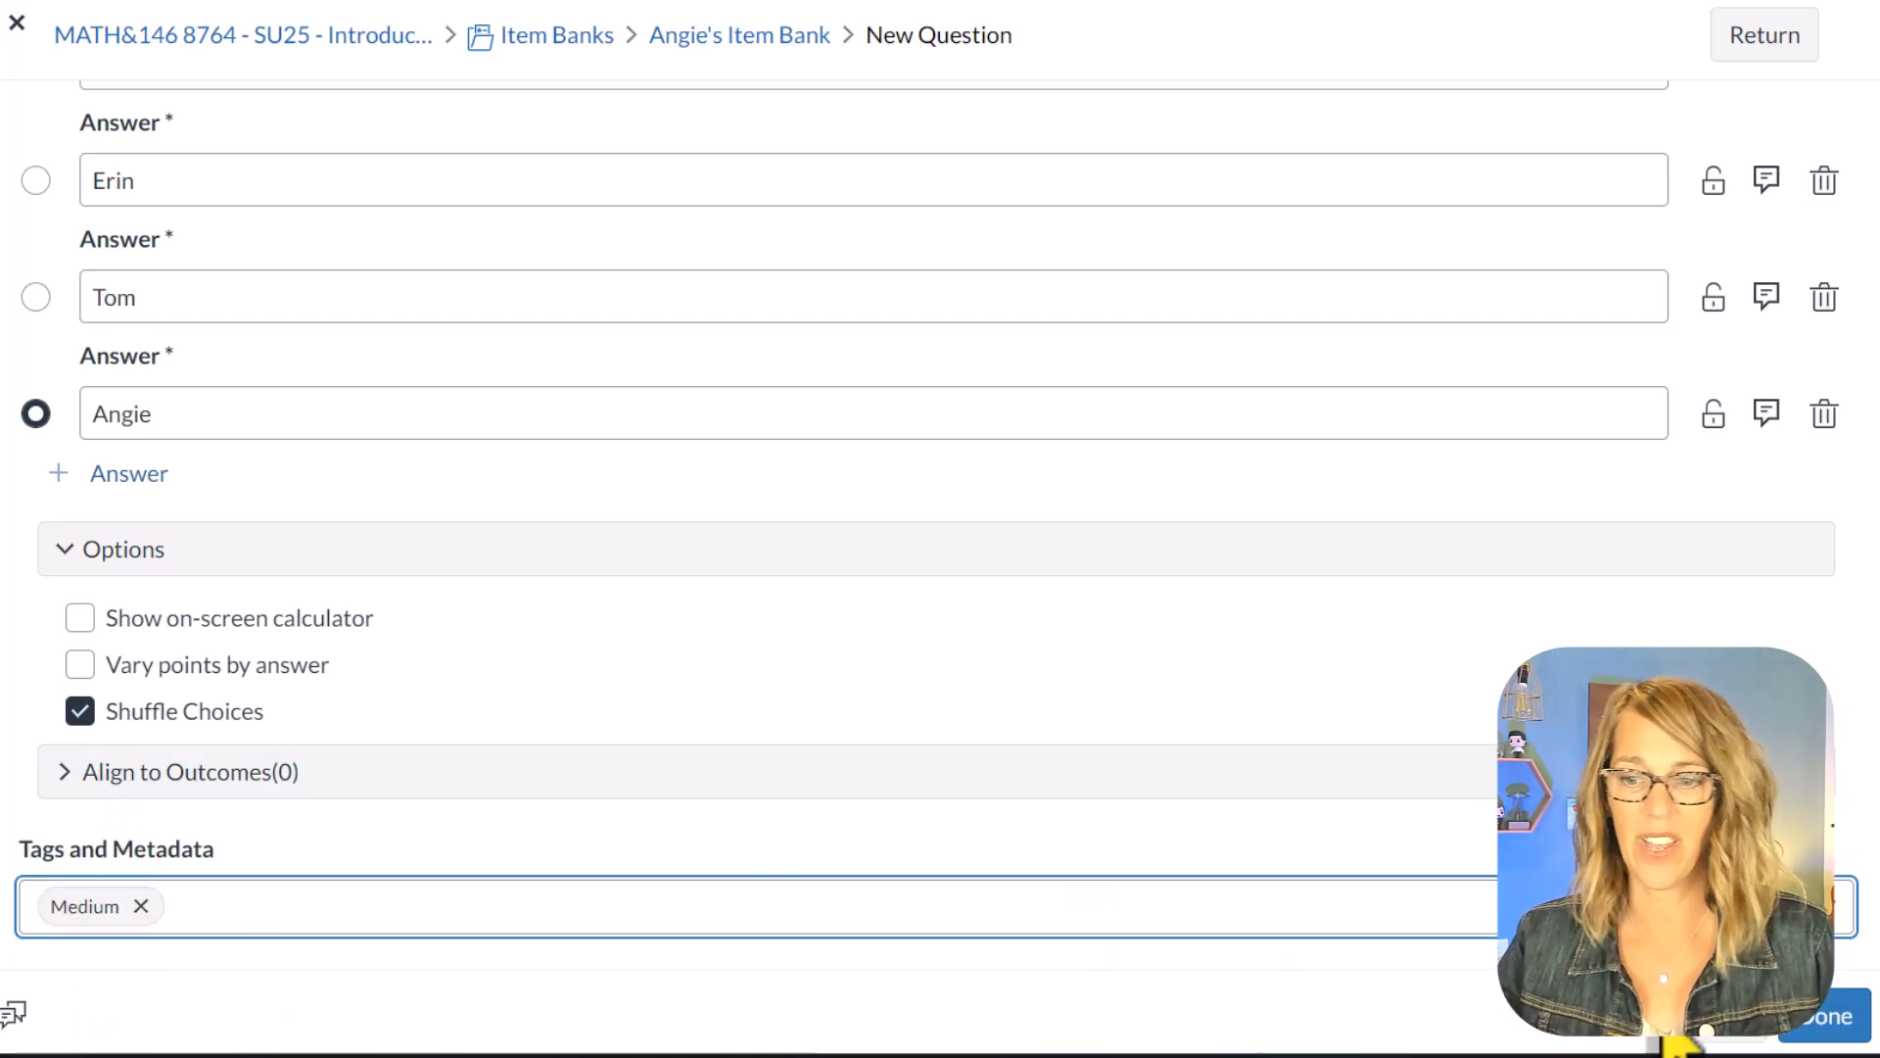
{"action": "left_click", "coordinate": [1837, 1026]}
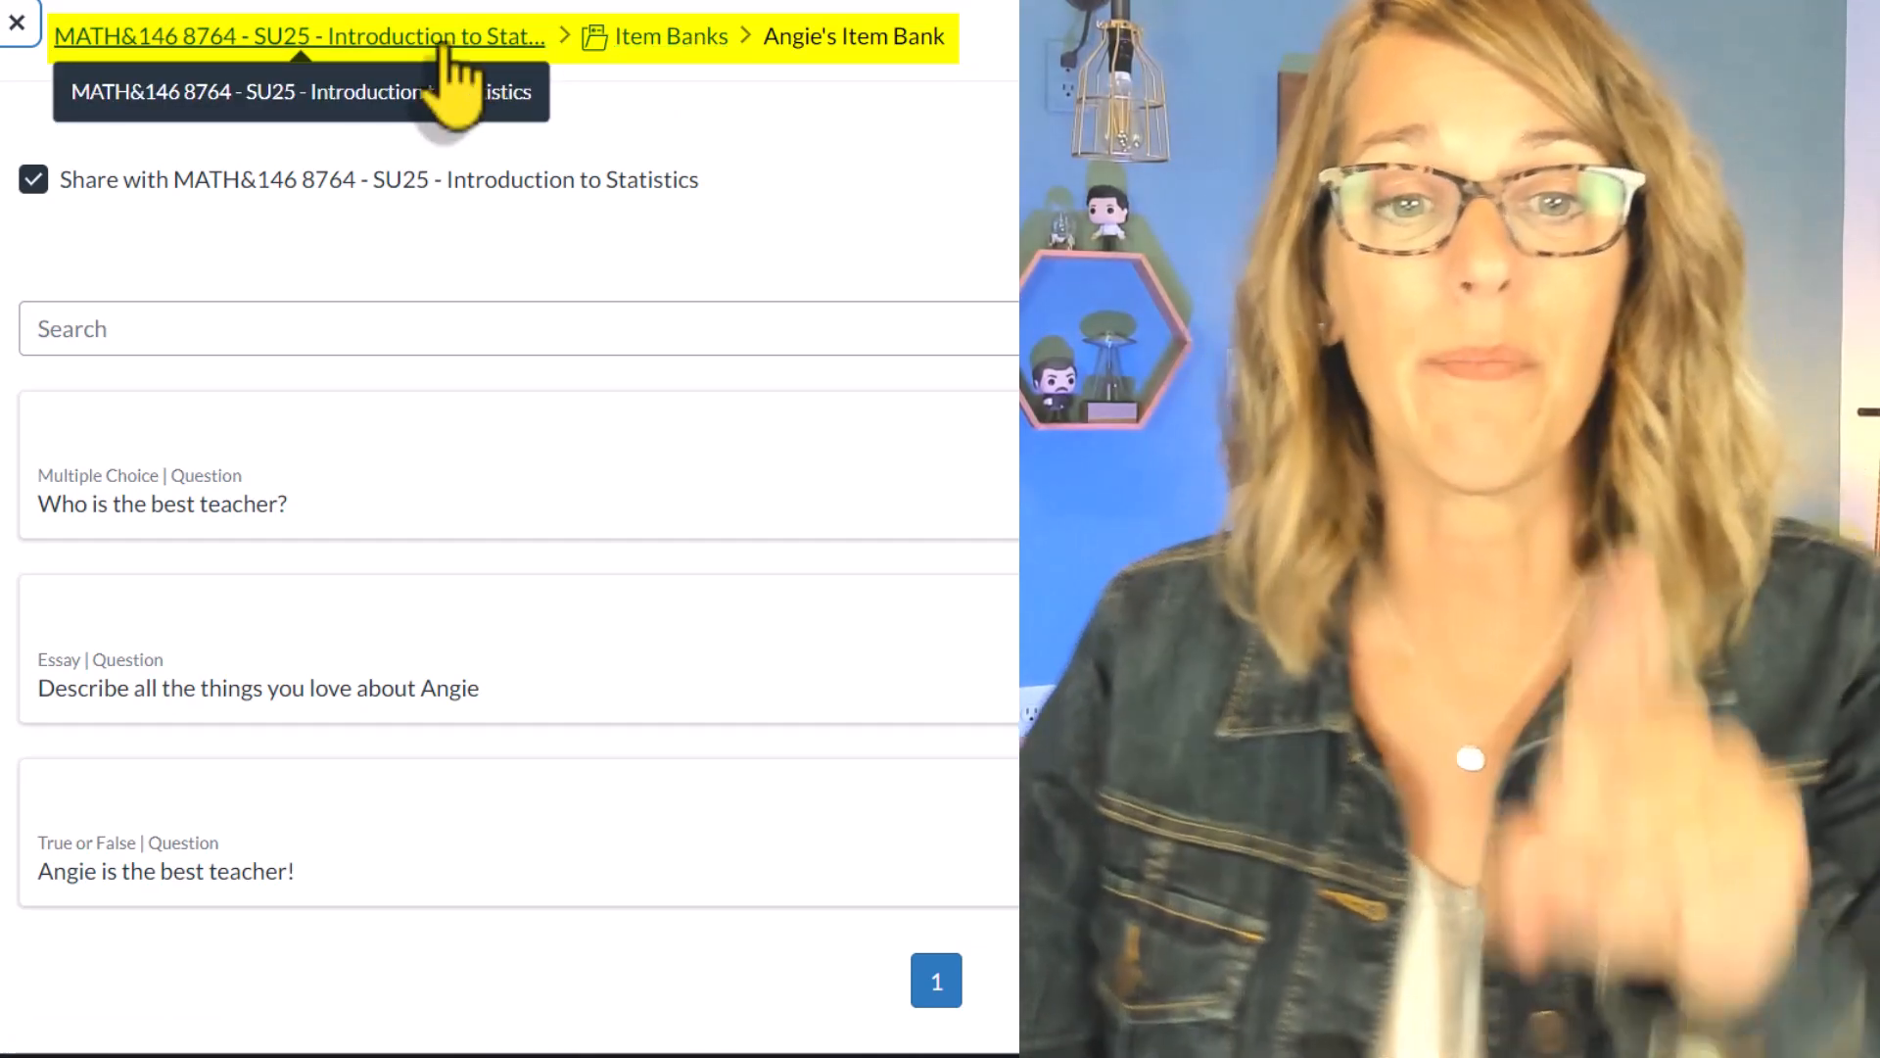
Step: Return to the MATH&146 8764 course, go to its modules and choose to create a new quiz in Module 1
{"action": "left_click", "coordinate": [447, 56]}
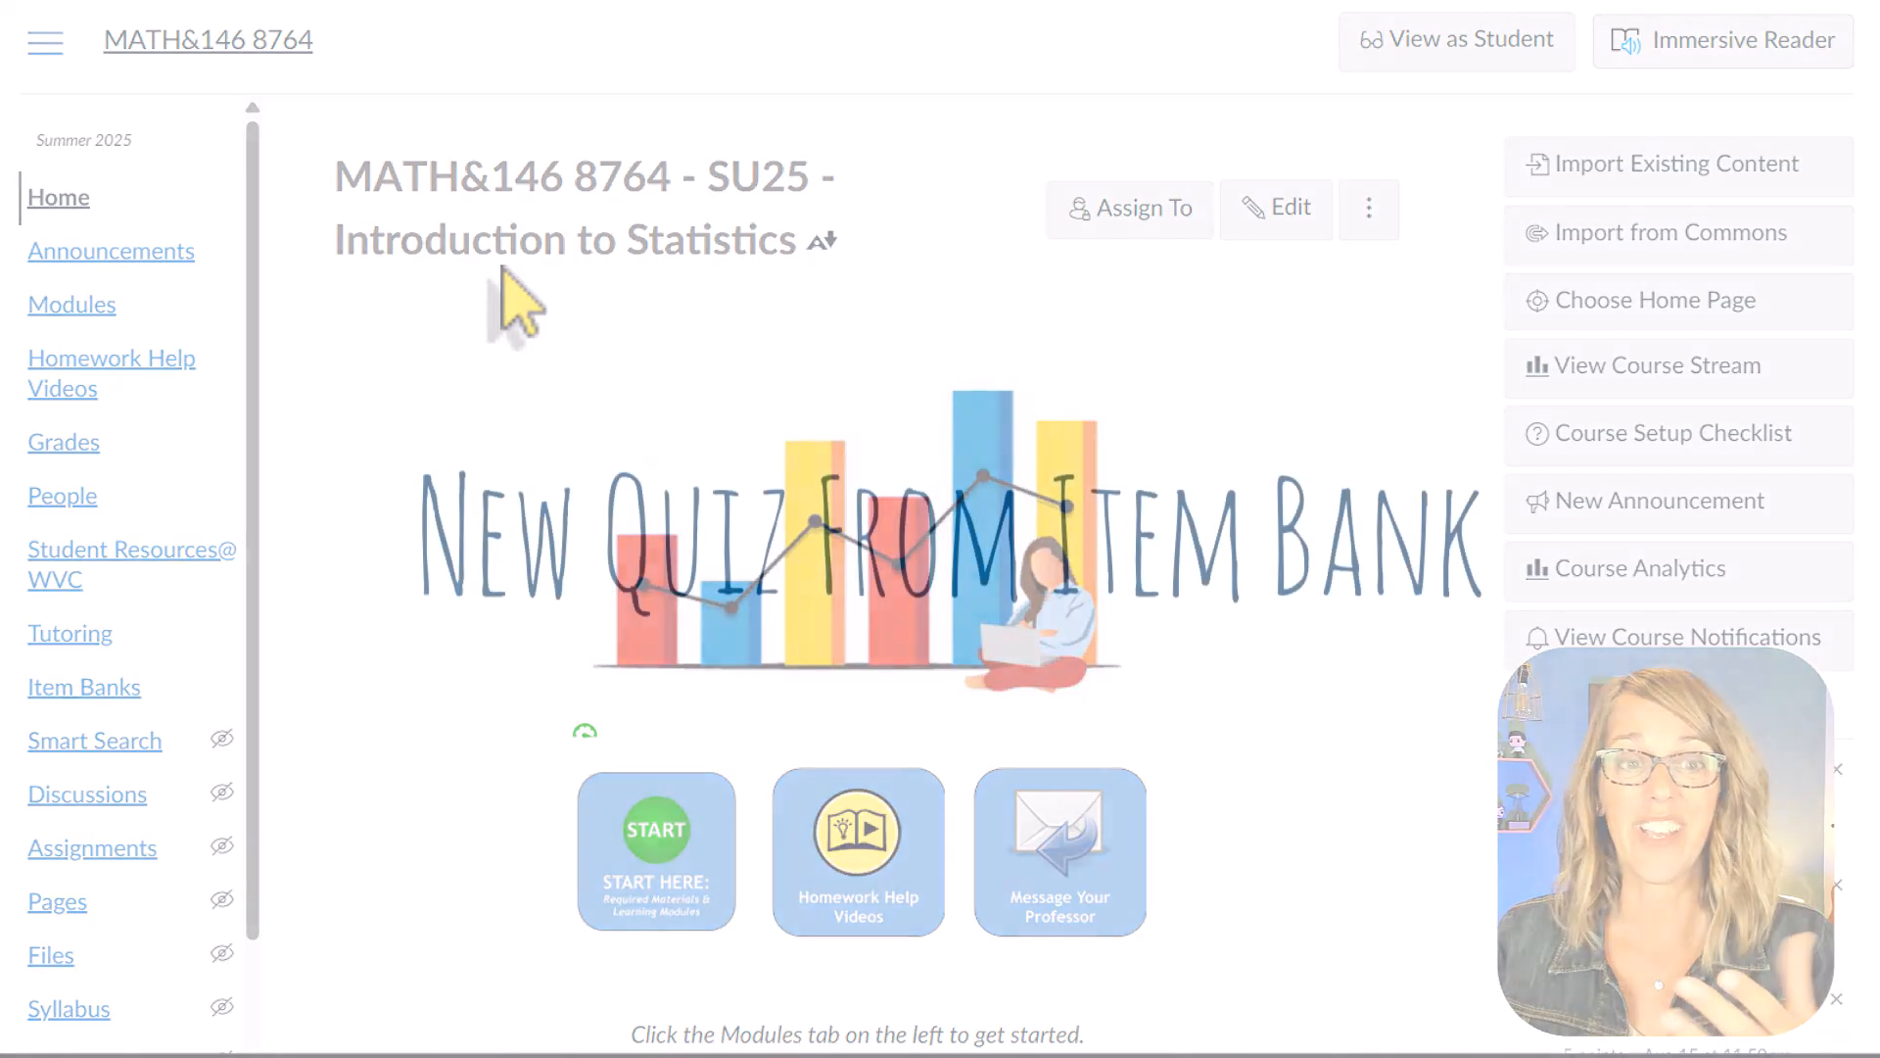
{"action": "left_click", "coordinate": [84, 311]}
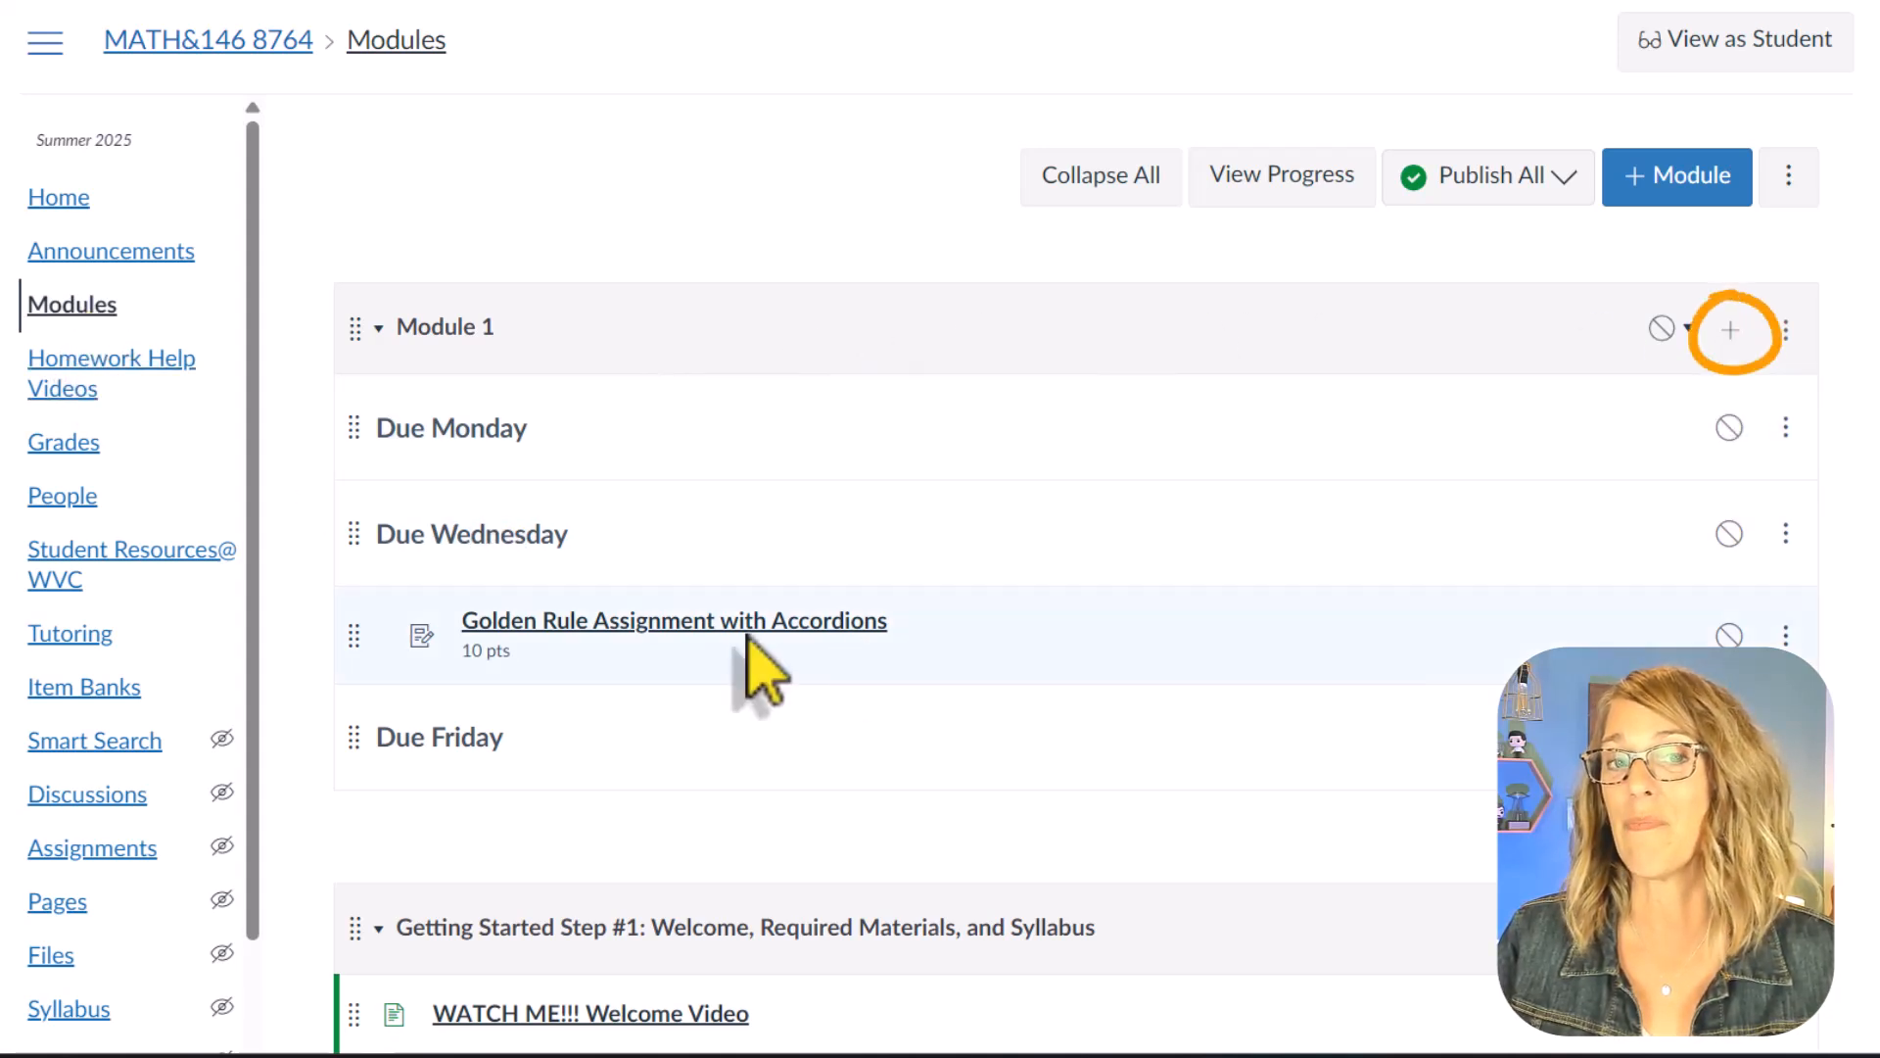
{"action": "left_click", "coordinate": [1732, 331]}
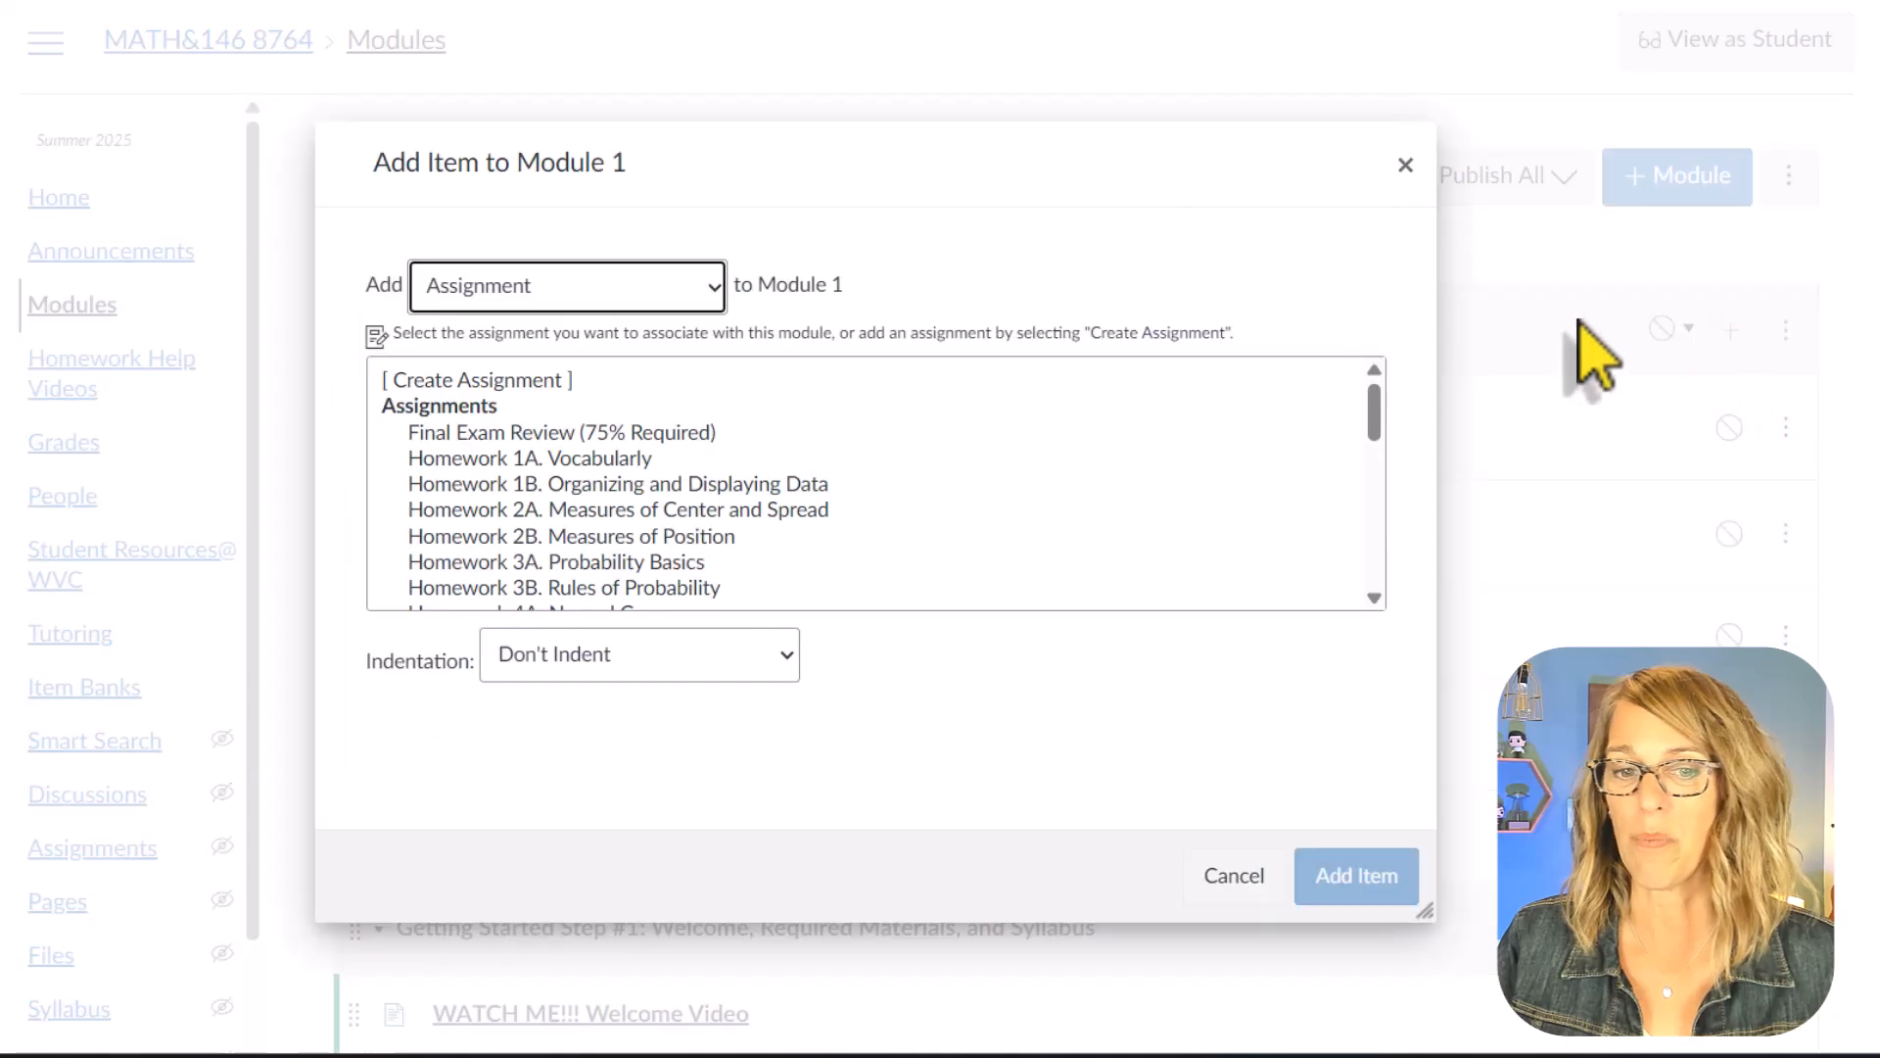
{"action": "left_click", "coordinate": [713, 286]}
{"action": "left_click", "coordinate": [547, 377]}
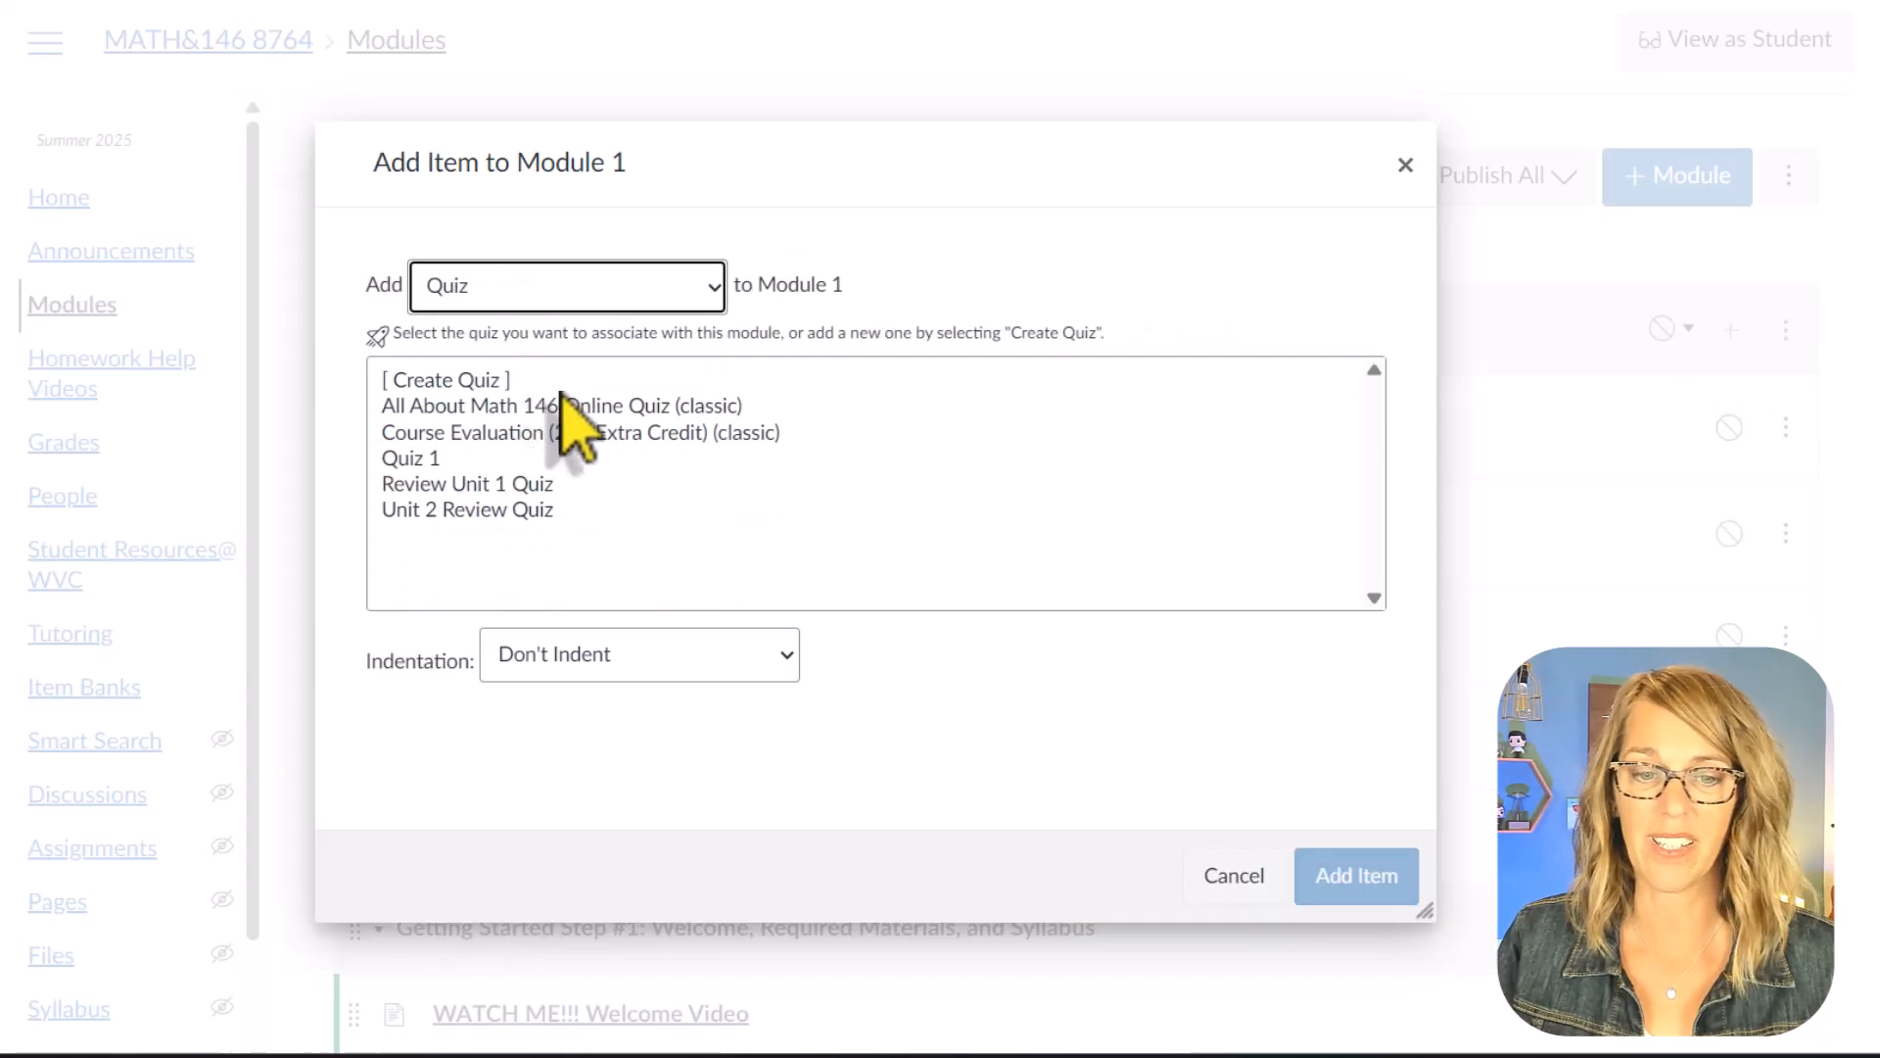
{"action": "left_click", "coordinate": [509, 382]}
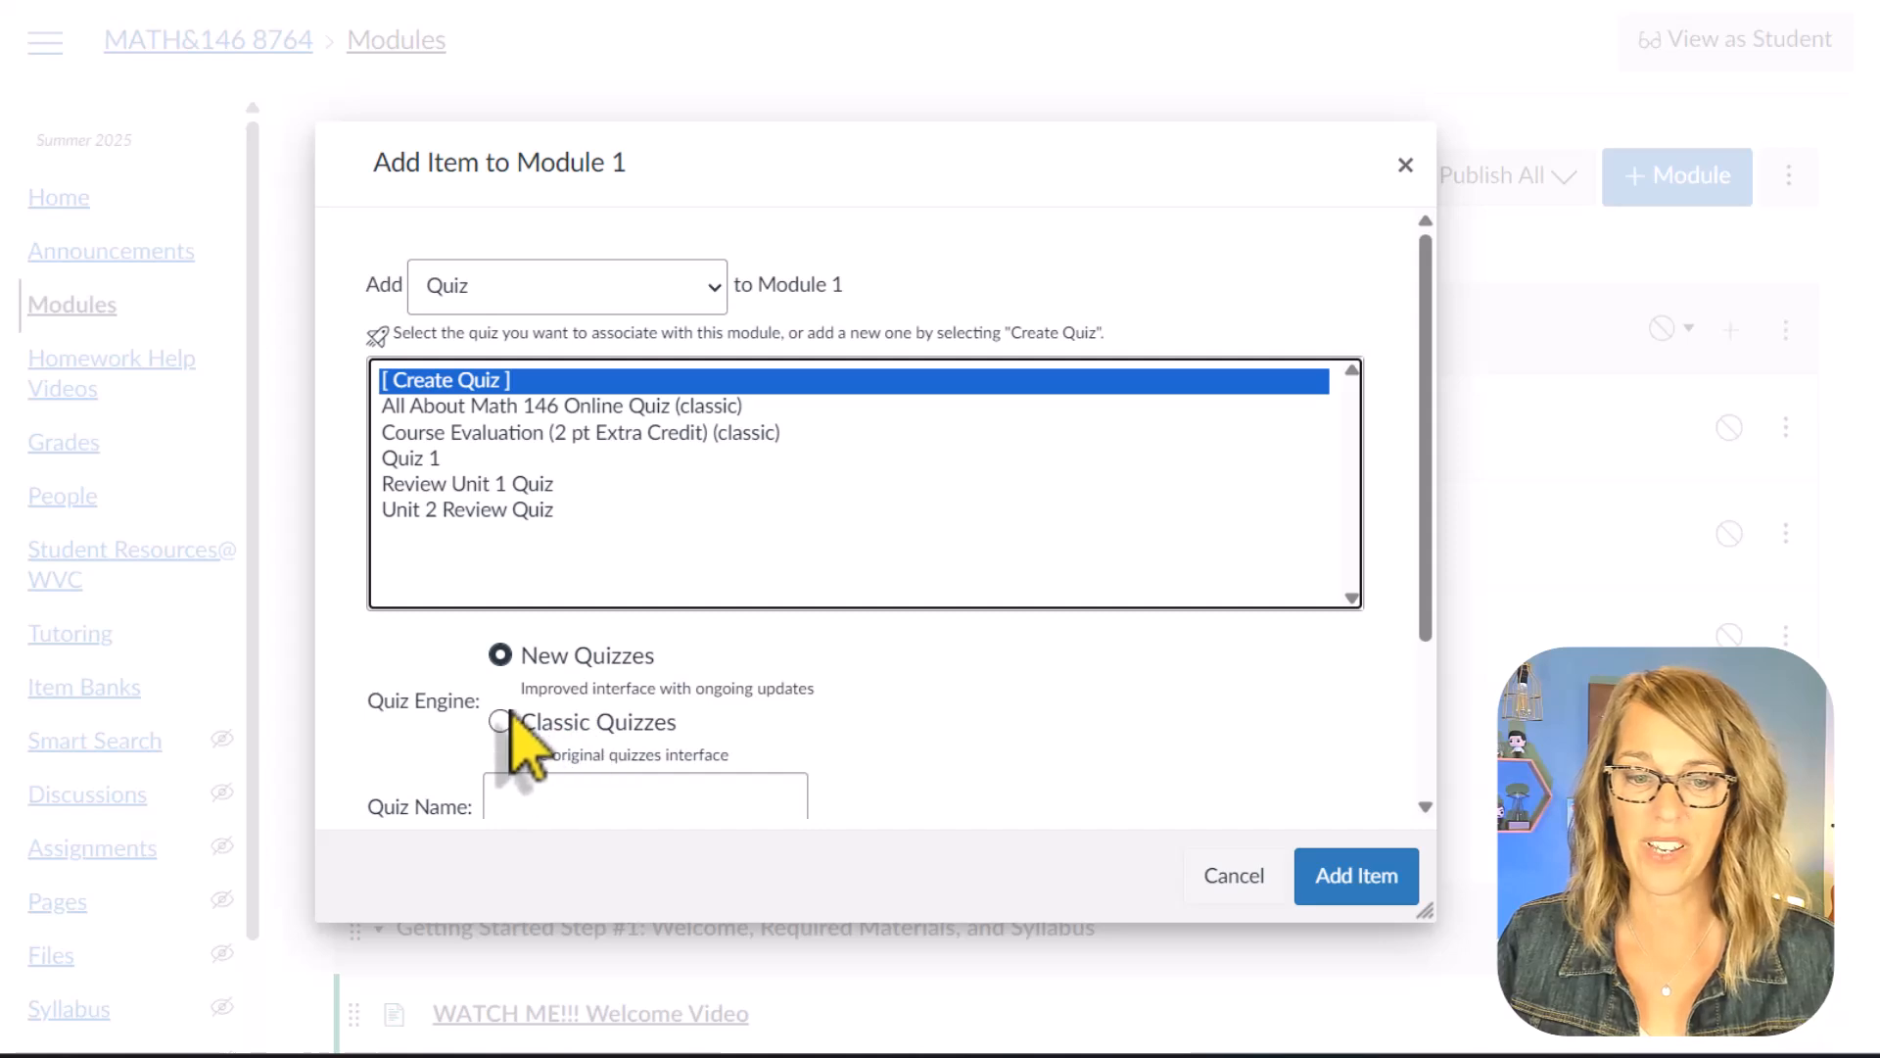
Step: Name the quiz with the instructor's first name followed by "Quiz", keeping the New Quizzes engine, and add it to the module
{"action": "scroll", "coordinate": [842, 755], "scroll_direction": "down", "scroll_amount": 3}
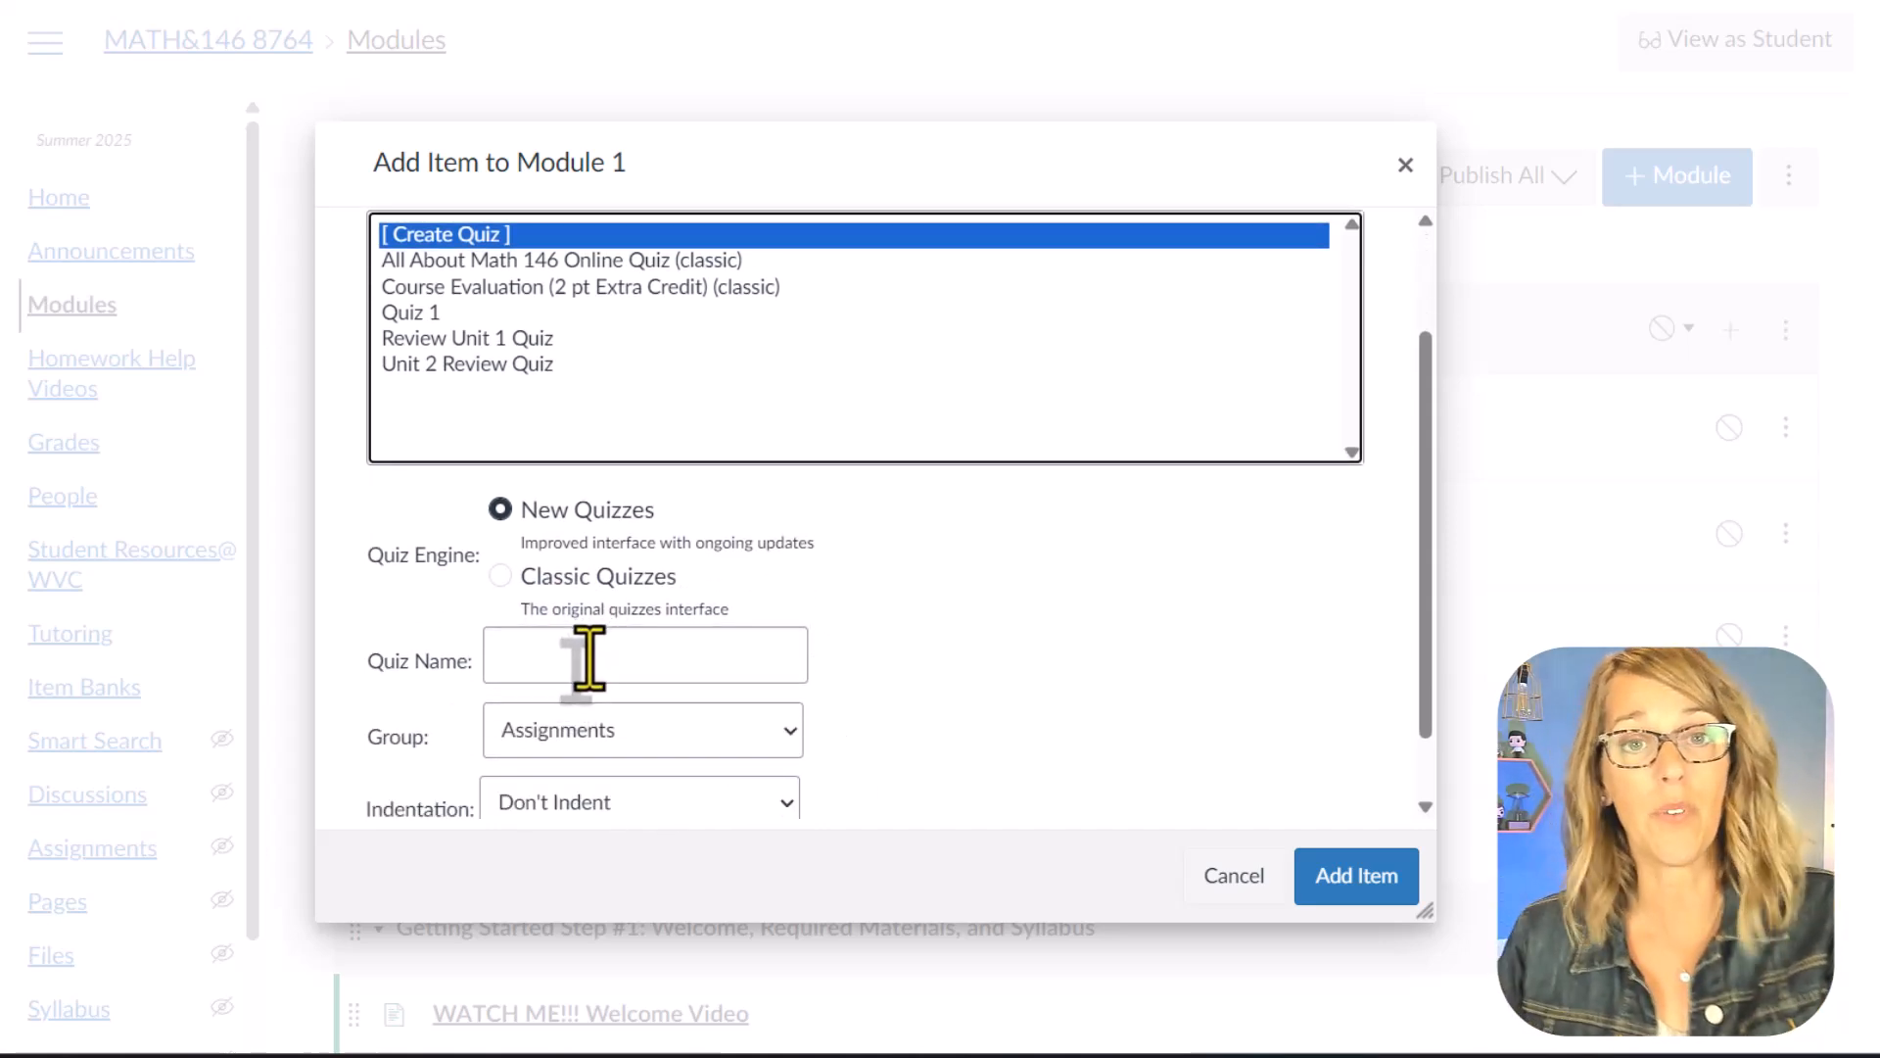
{"action": "left_click", "coordinate": [570, 672]}
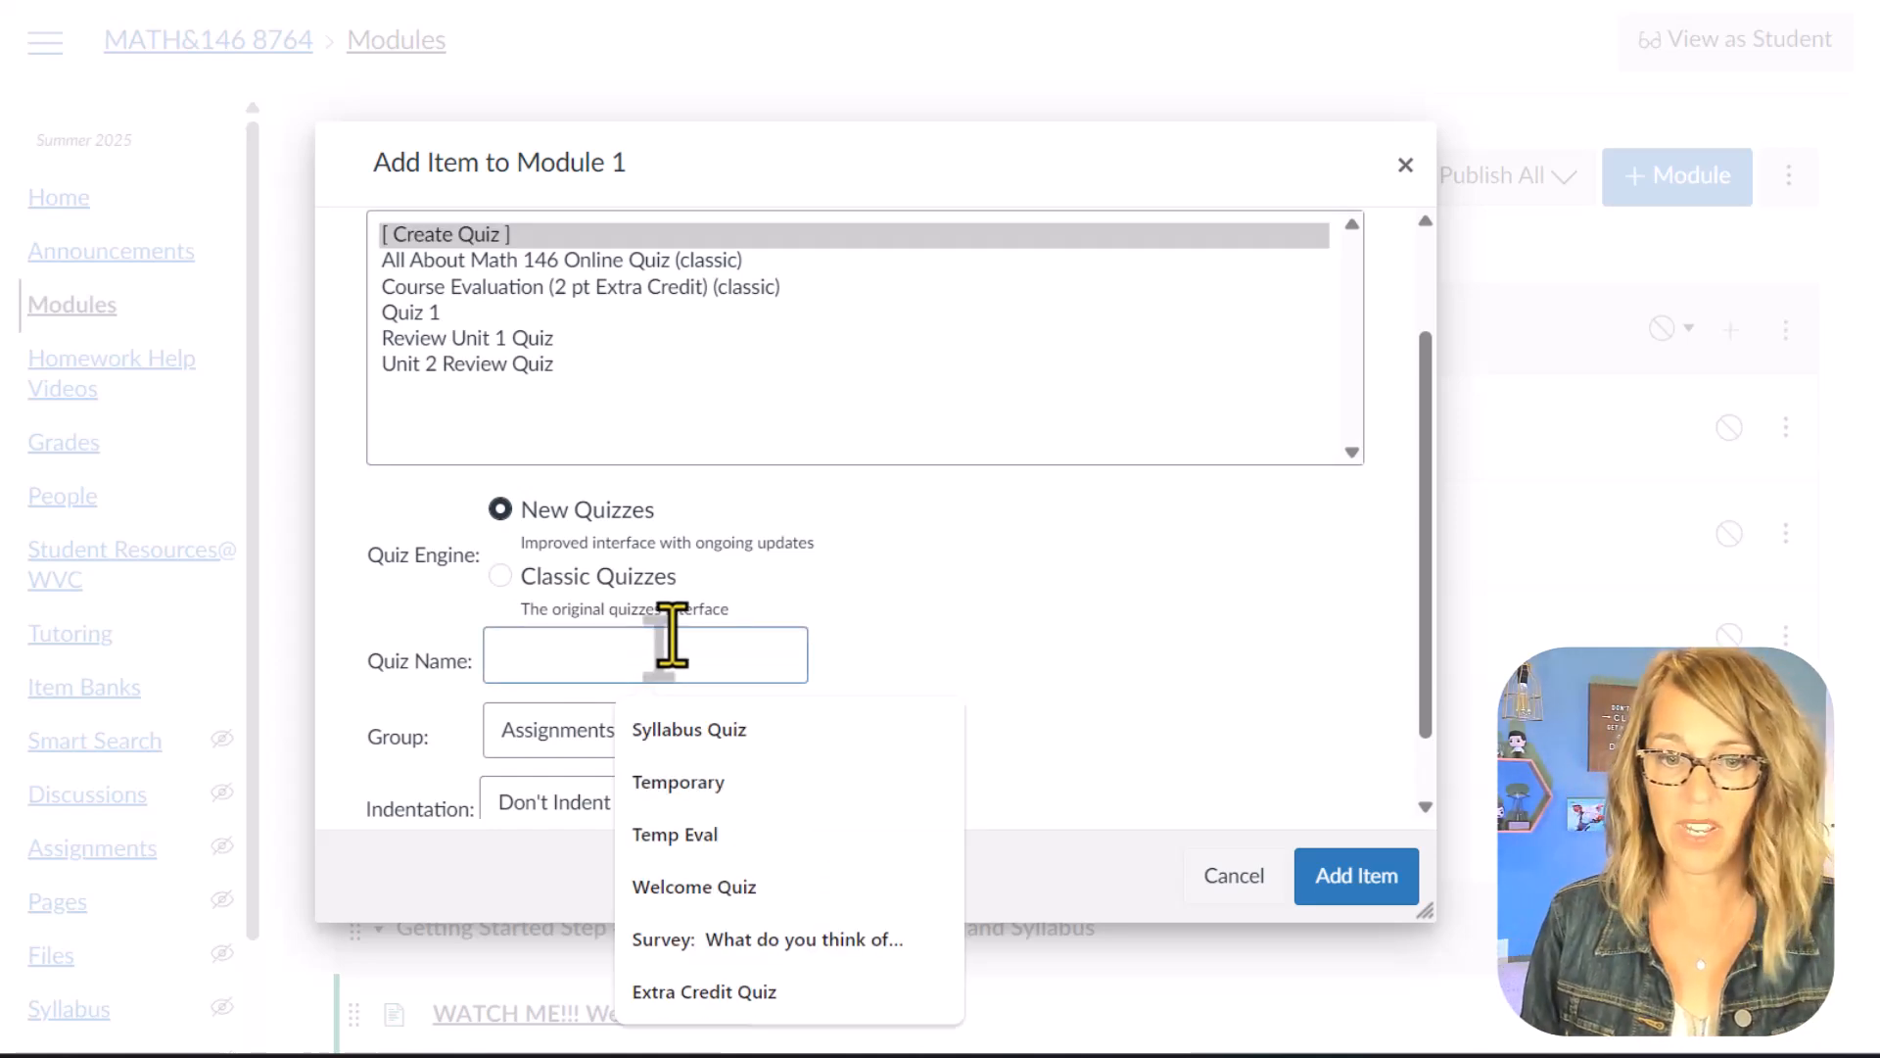
{"action": "type", "text": "Angie Quiz"}
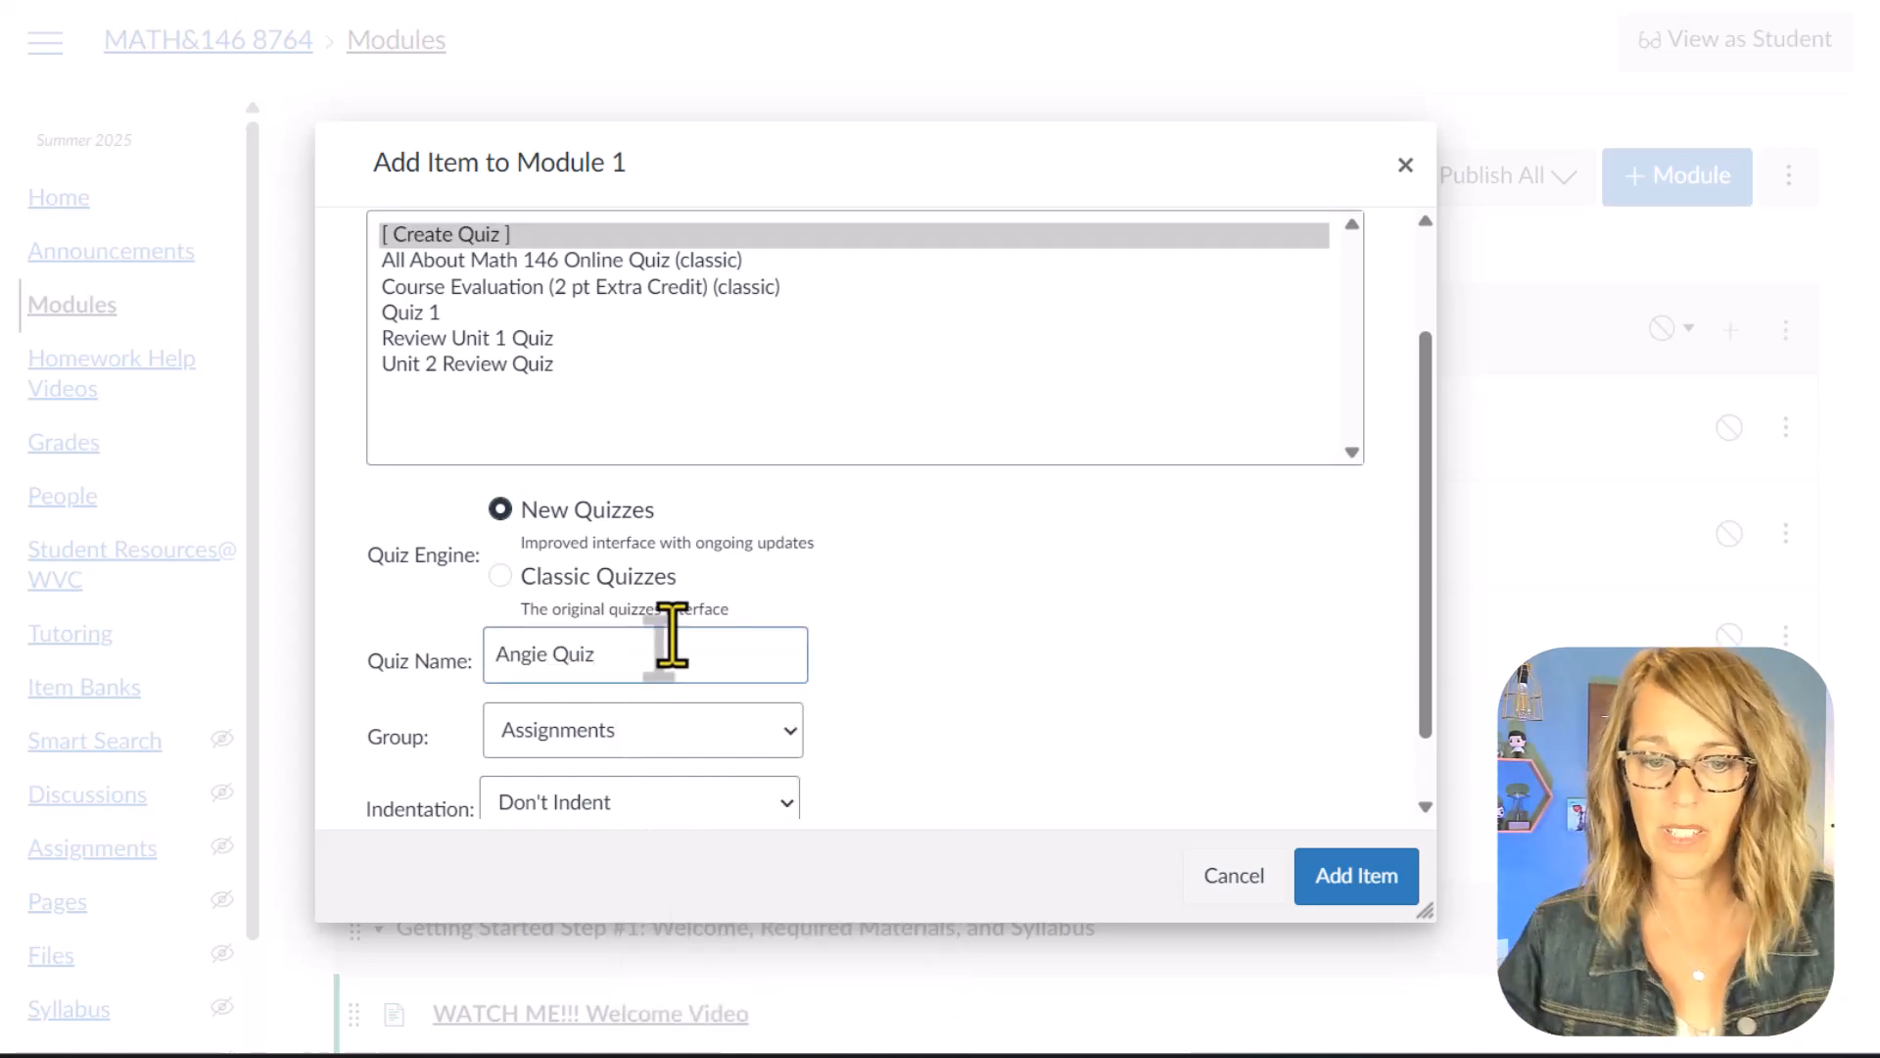
{"action": "scroll", "coordinate": [954, 759], "scroll_direction": "down", "scroll_amount": 1}
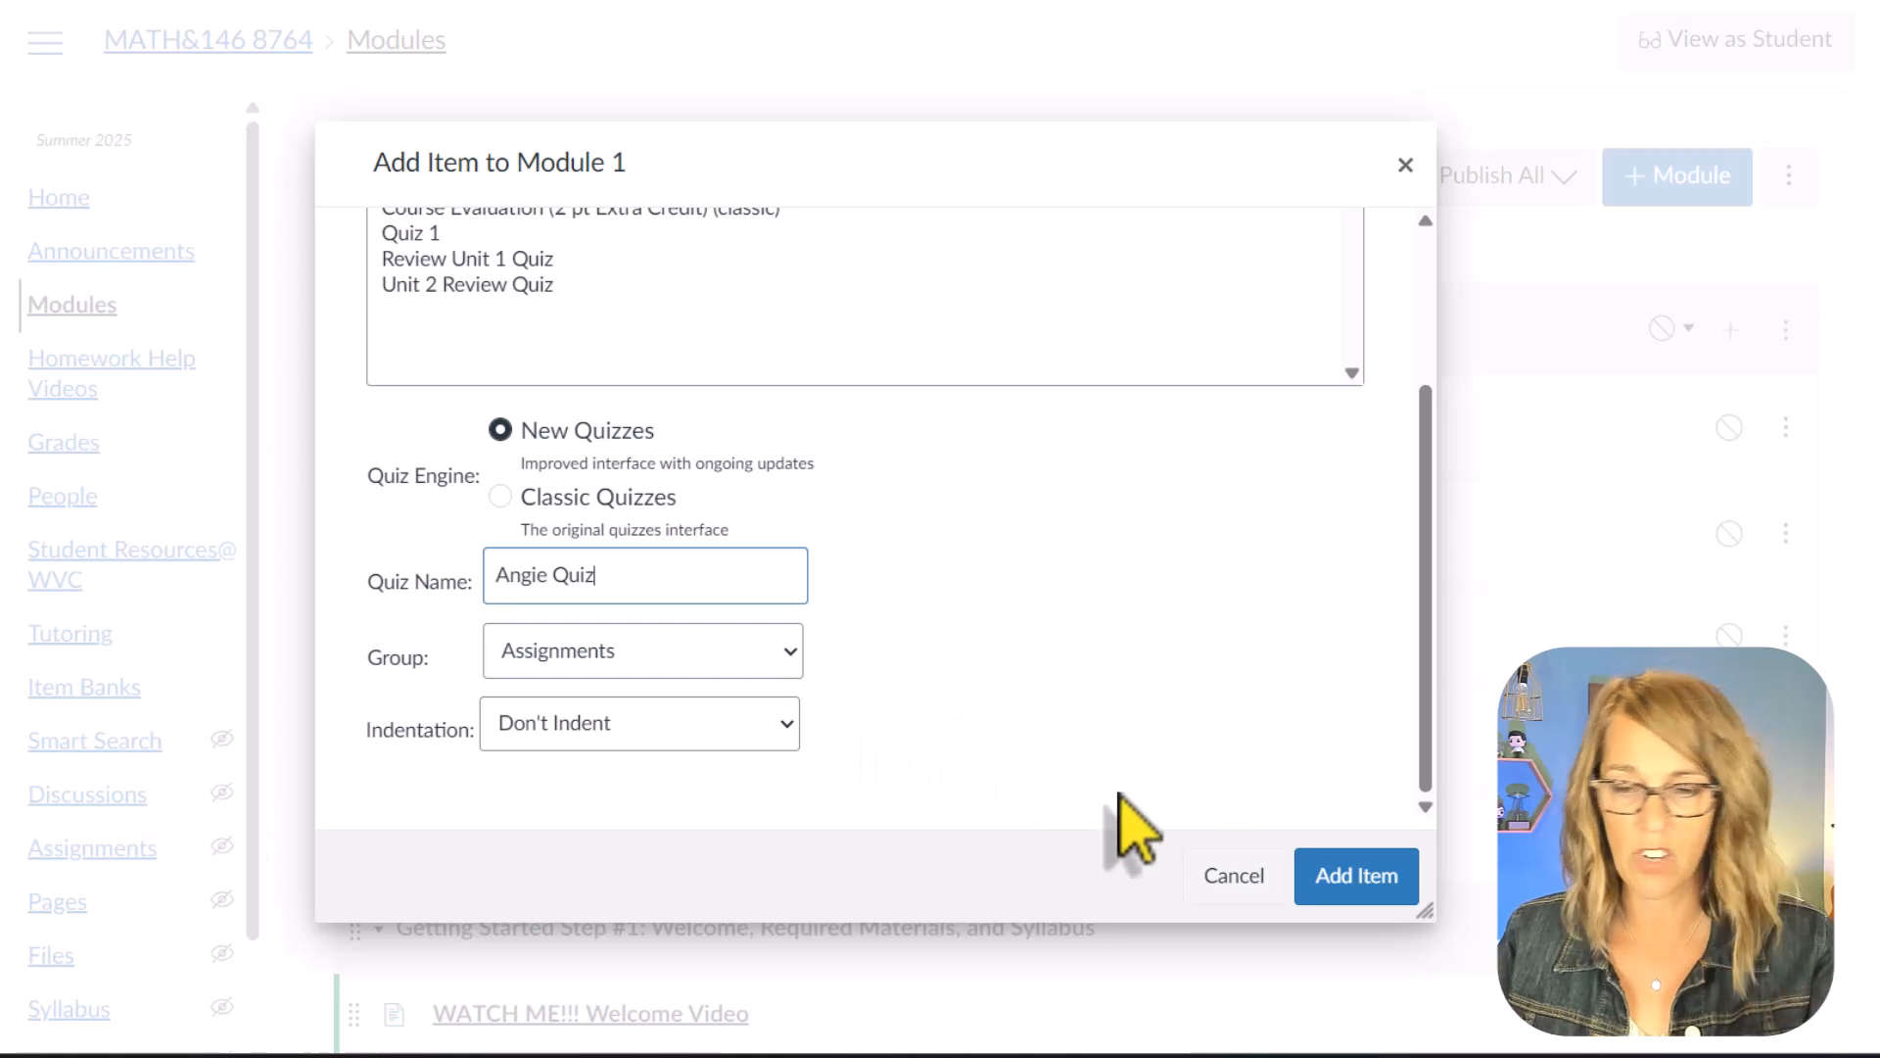
{"action": "left_click", "coordinate": [1337, 876]}
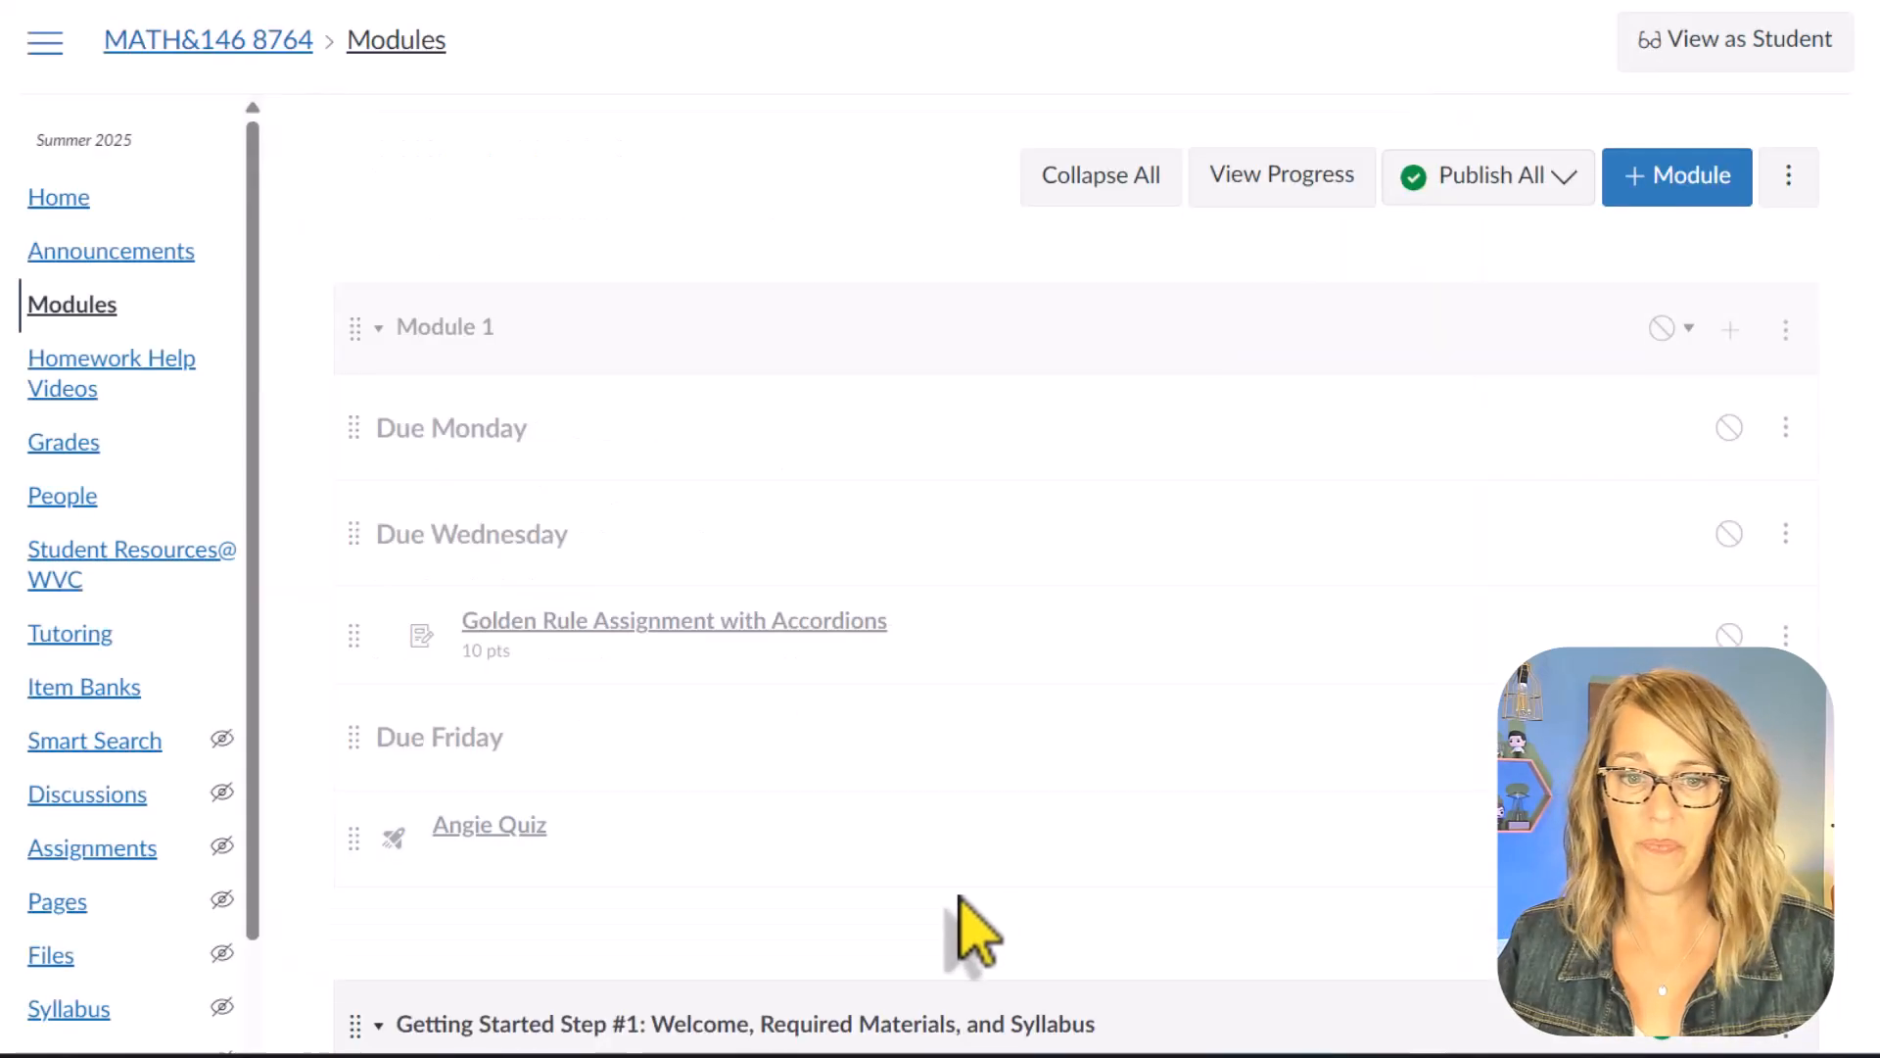
Step: Open the new quiz from Module 1 and start building its content
{"action": "left_click", "coordinate": [507, 830]}
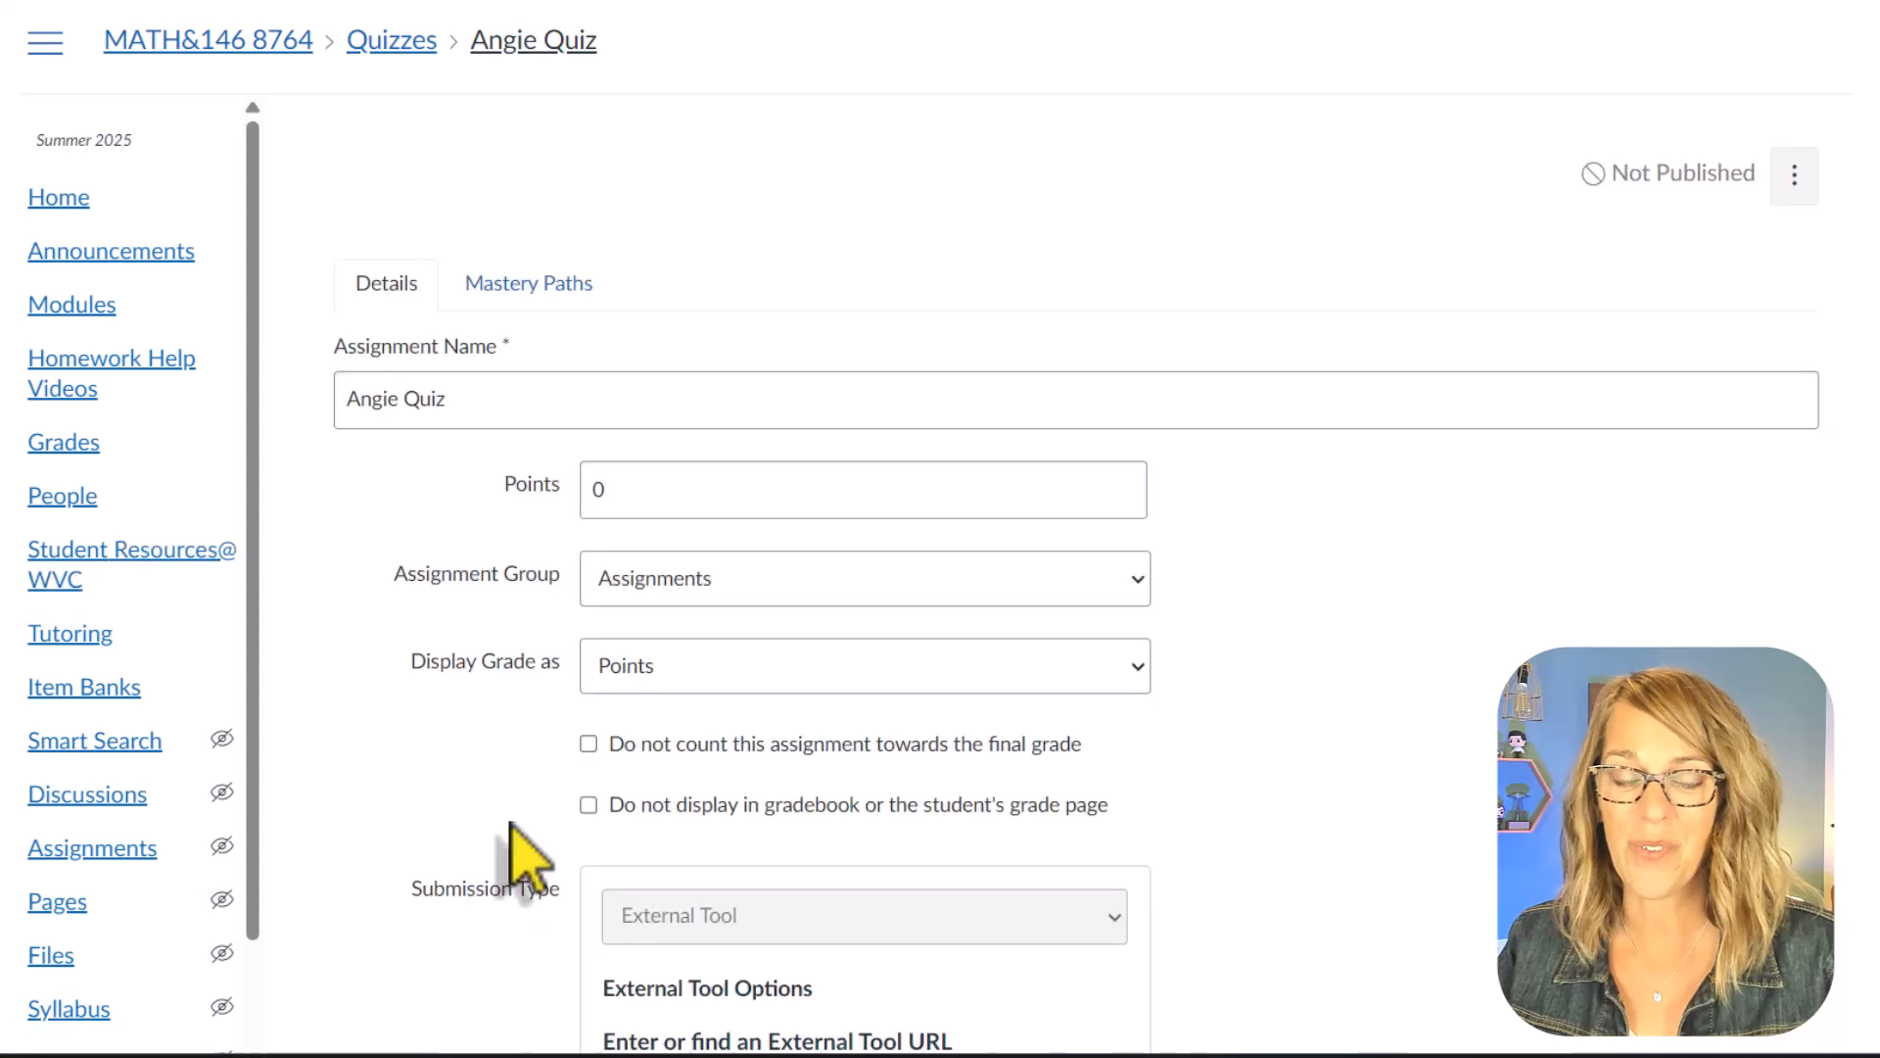
{"action": "scroll", "coordinate": [979, 588], "scroll_direction": "down", "scroll_amount": 15}
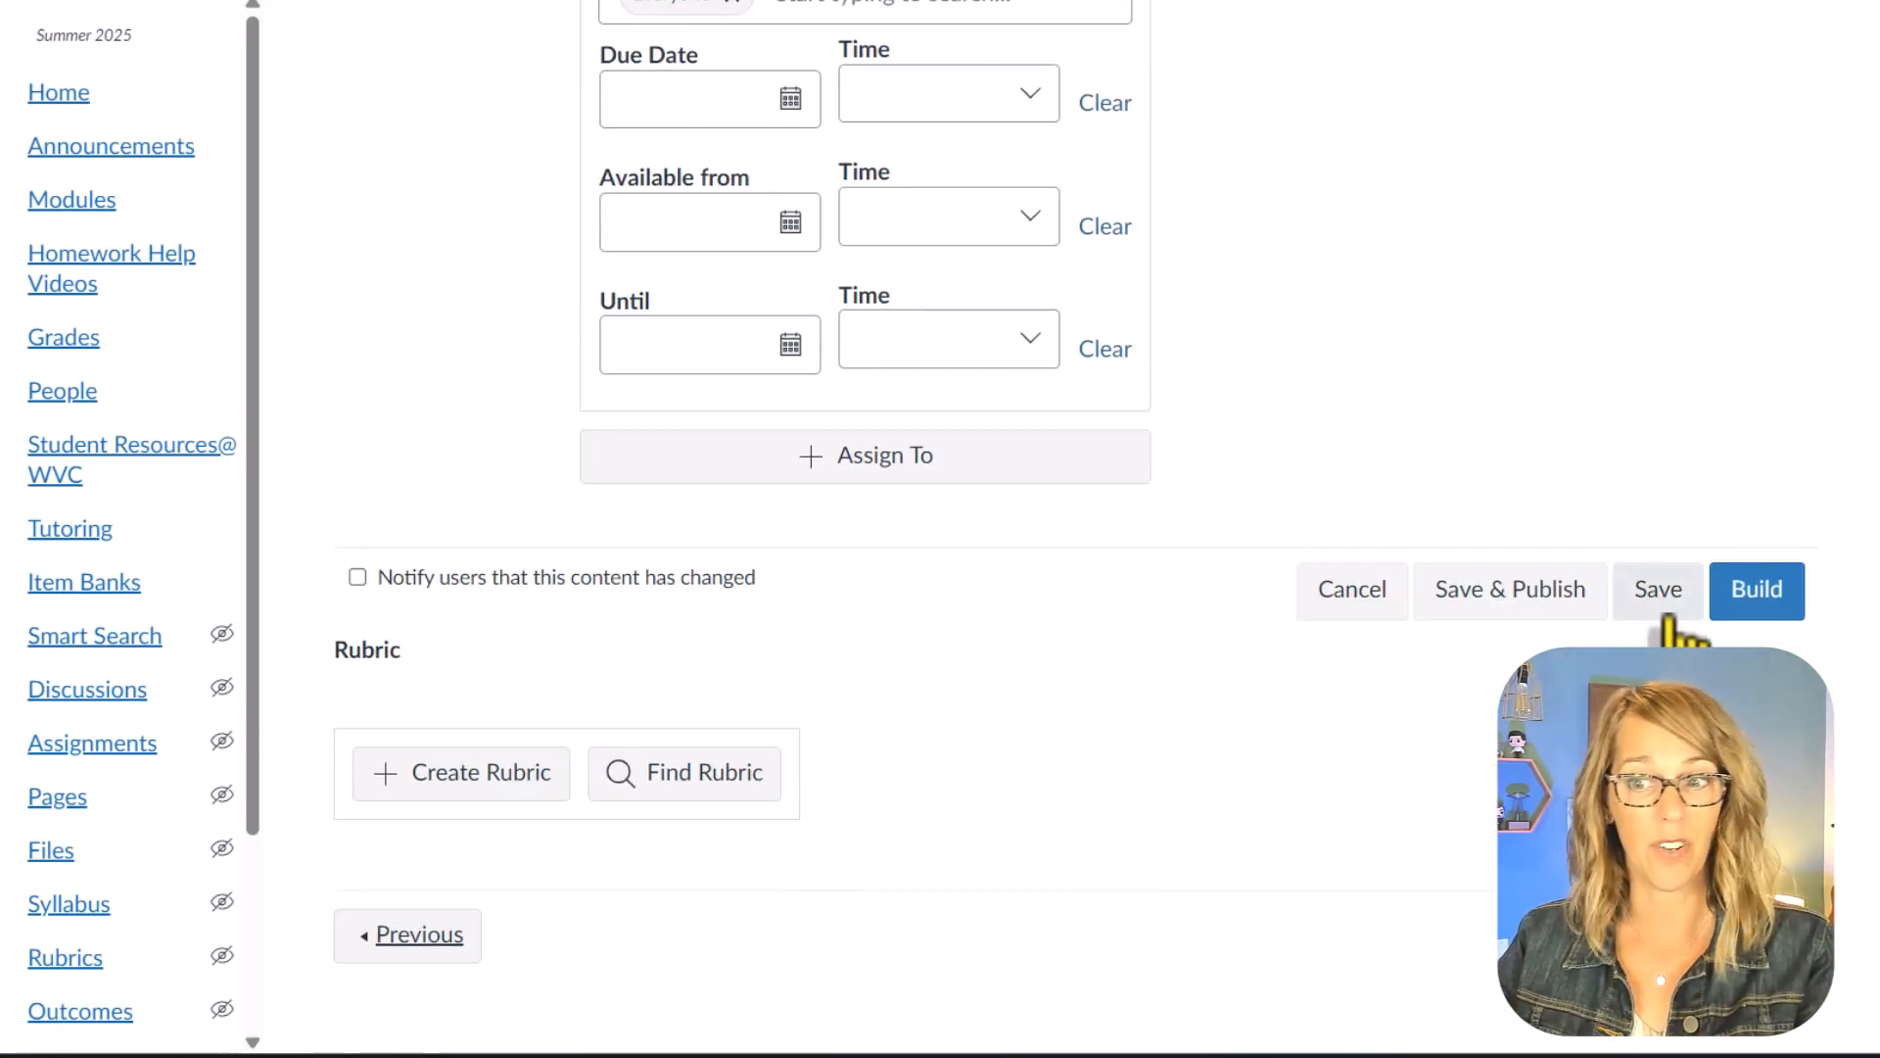
{"action": "left_click", "coordinate": [1753, 593]}
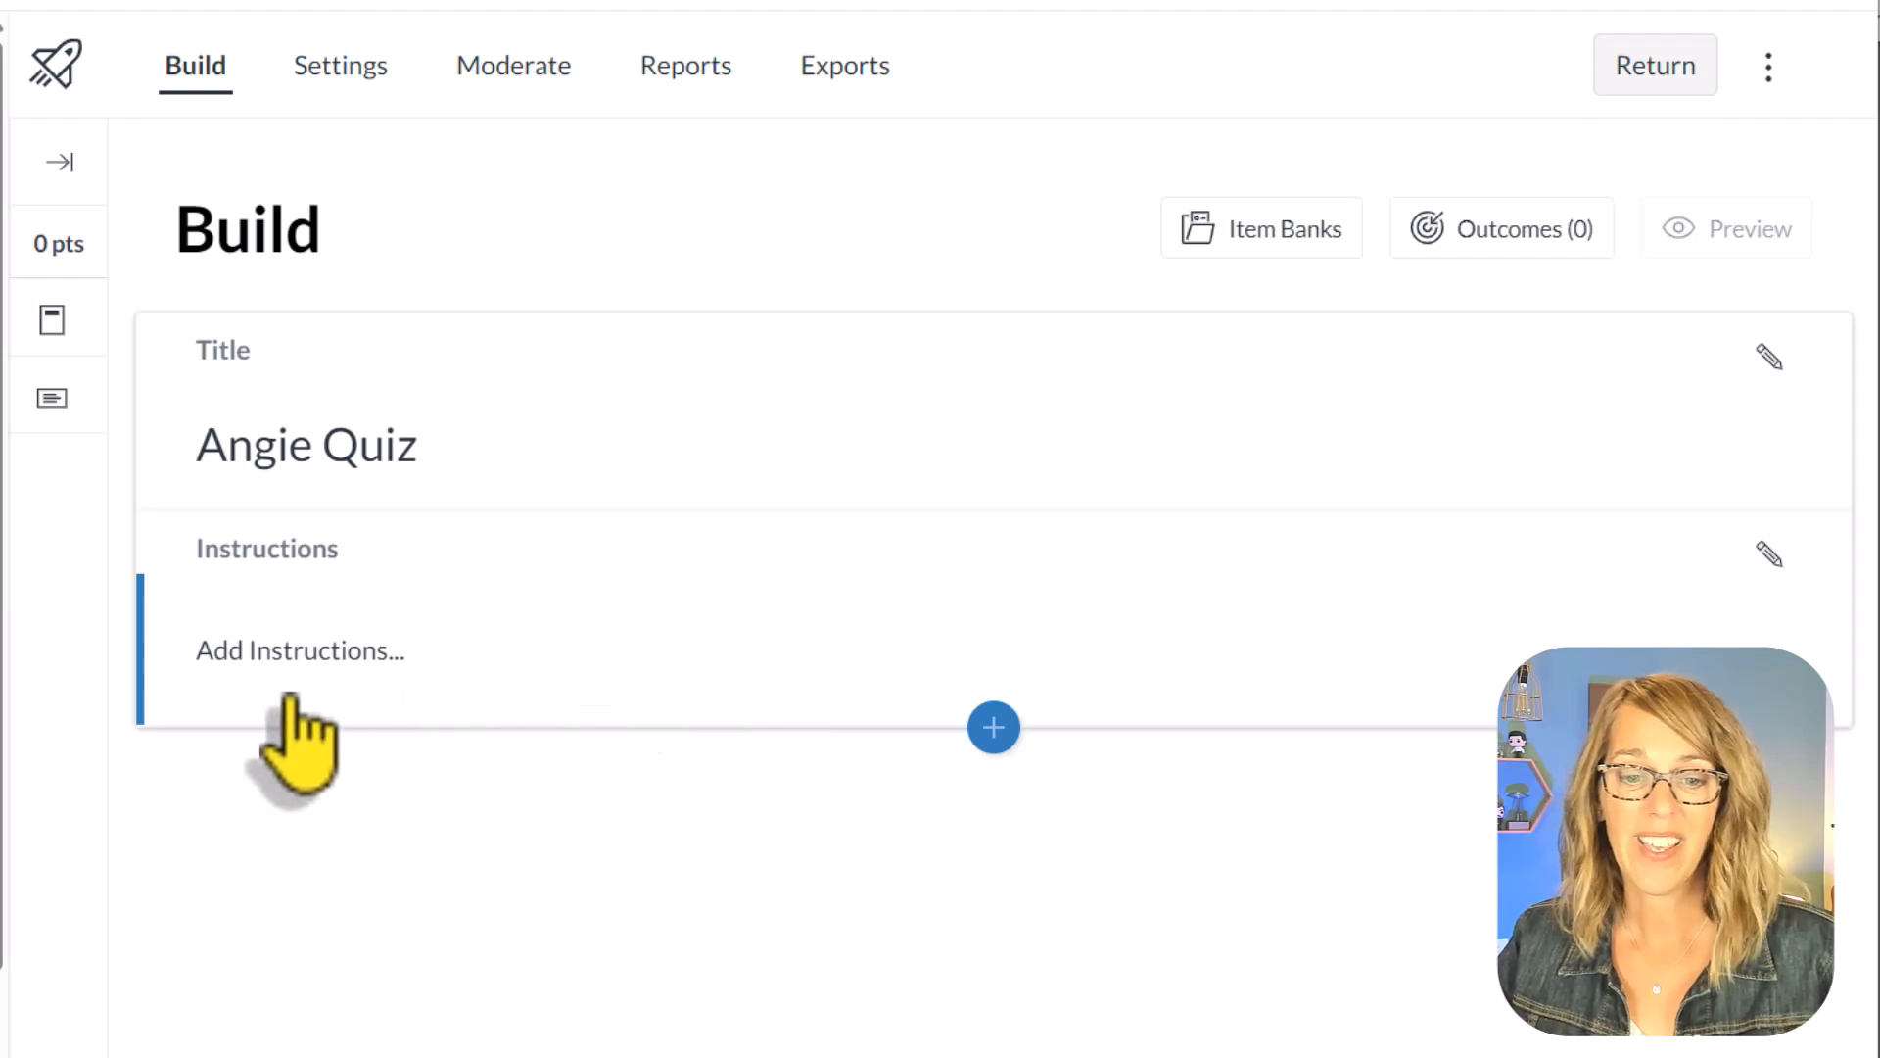
Step: Enter the placeholder text "Instrucitnlsdnfalkfnvalvjew'" as the quiz instructions and save it
{"action": "left_click", "coordinate": [264, 662]}
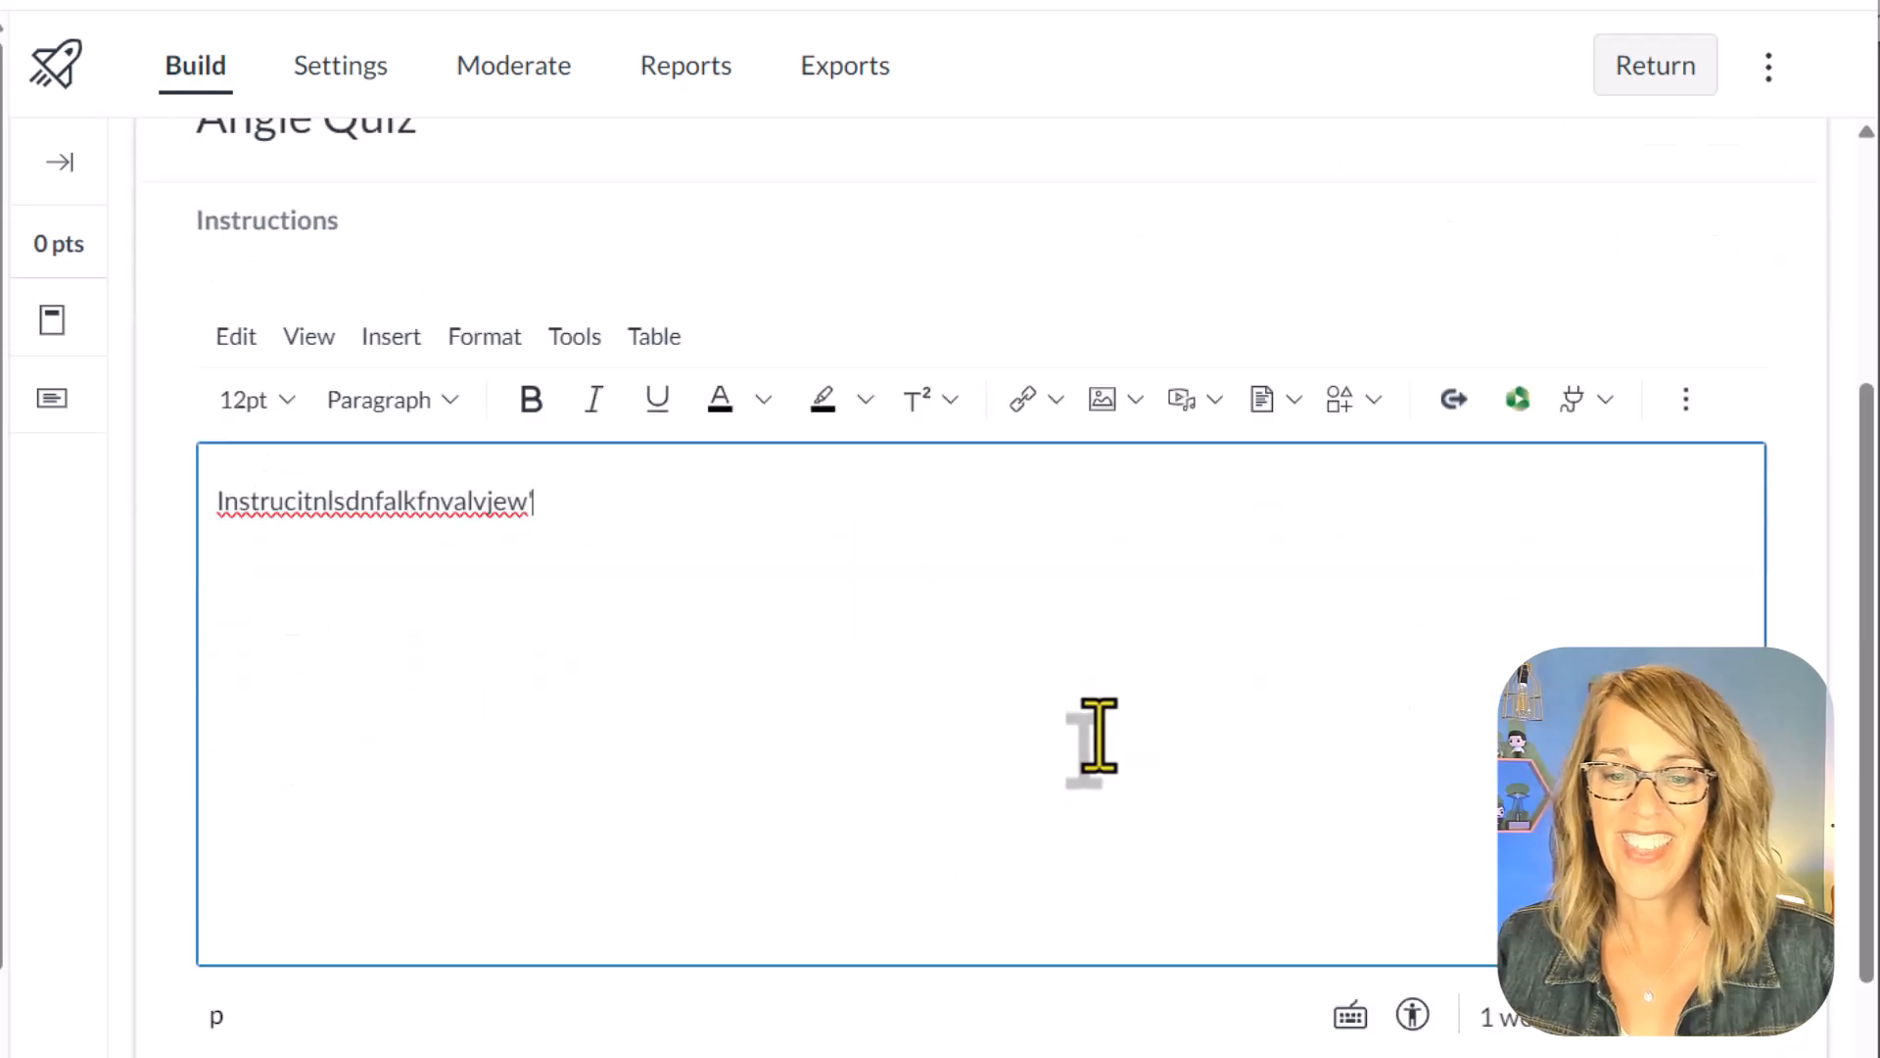
{"action": "scroll", "coordinate": [1091, 739], "scroll_direction": "down", "scroll_amount": 5}
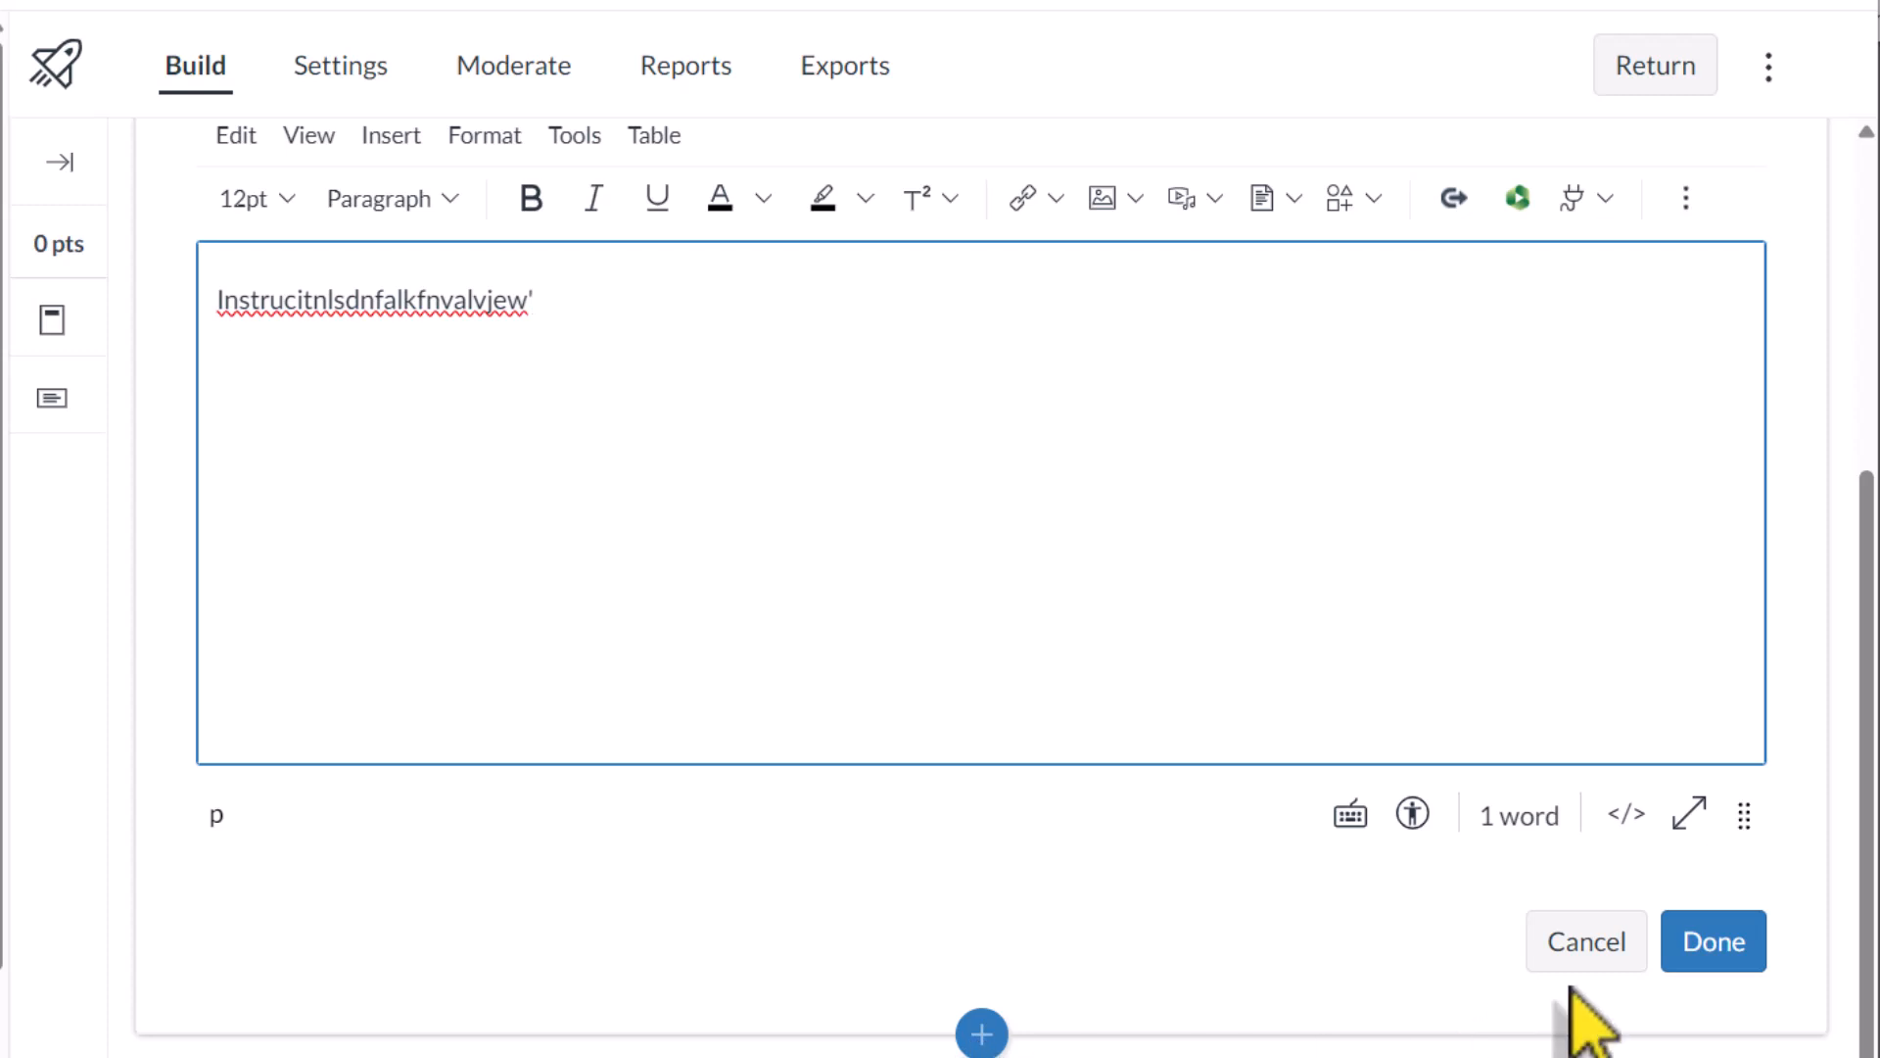
{"action": "left_click", "coordinate": [1742, 946]}
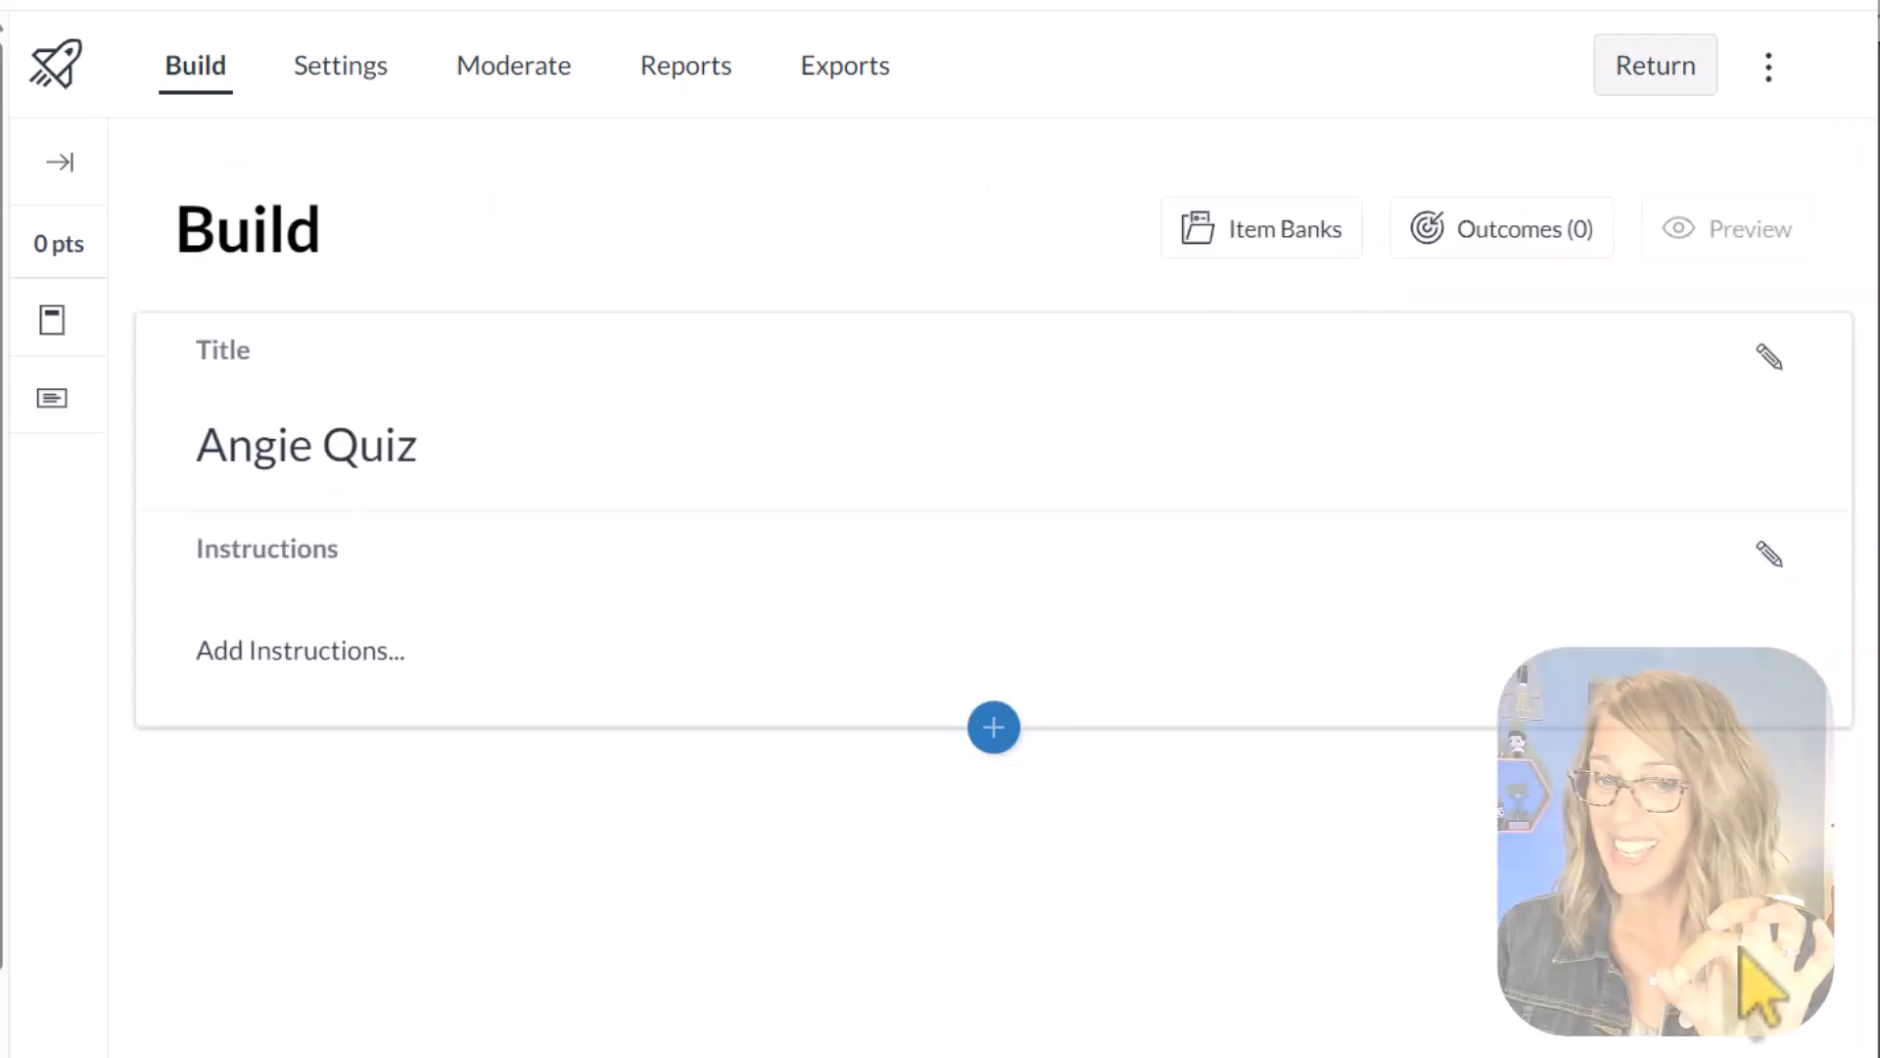
Step: Insert quiz content from the item banks, keep the This Course filter and open the instructor's item bank
{"action": "left_click", "coordinate": [993, 727]}
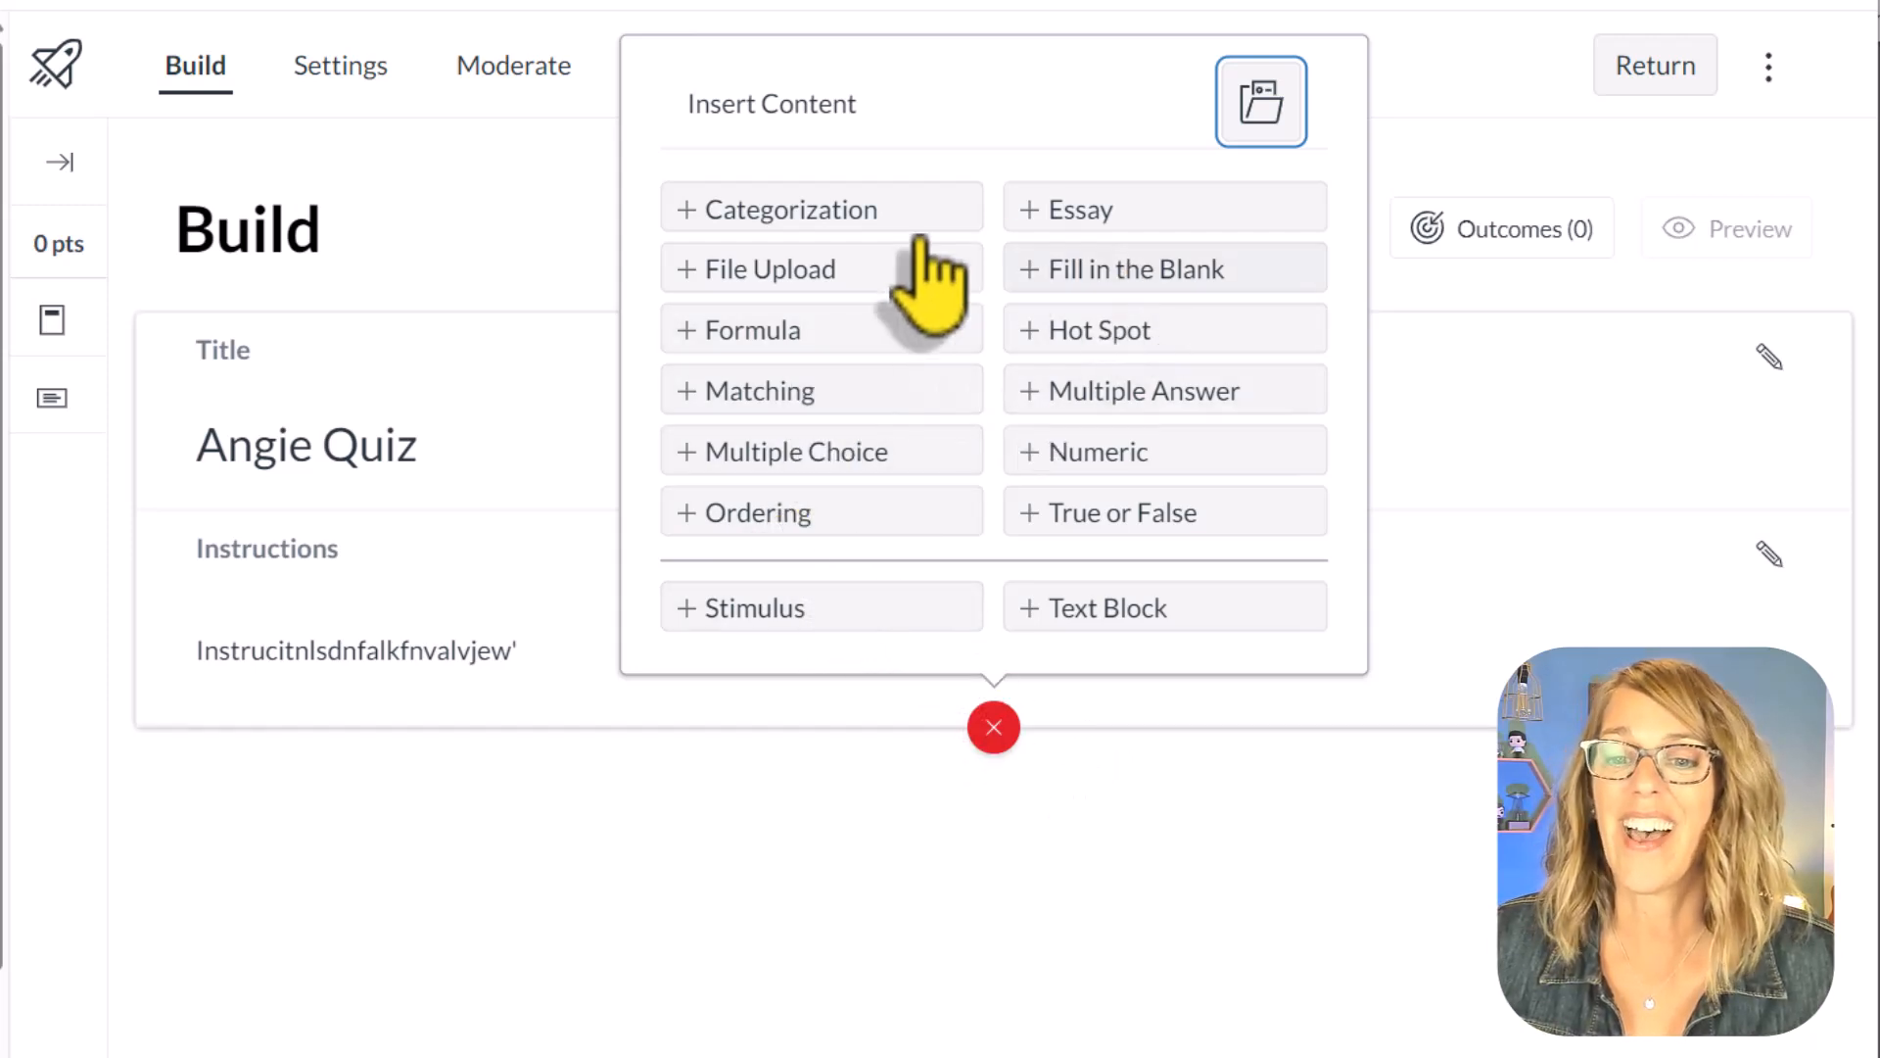
{"action": "left_click", "coordinate": [1272, 110]}
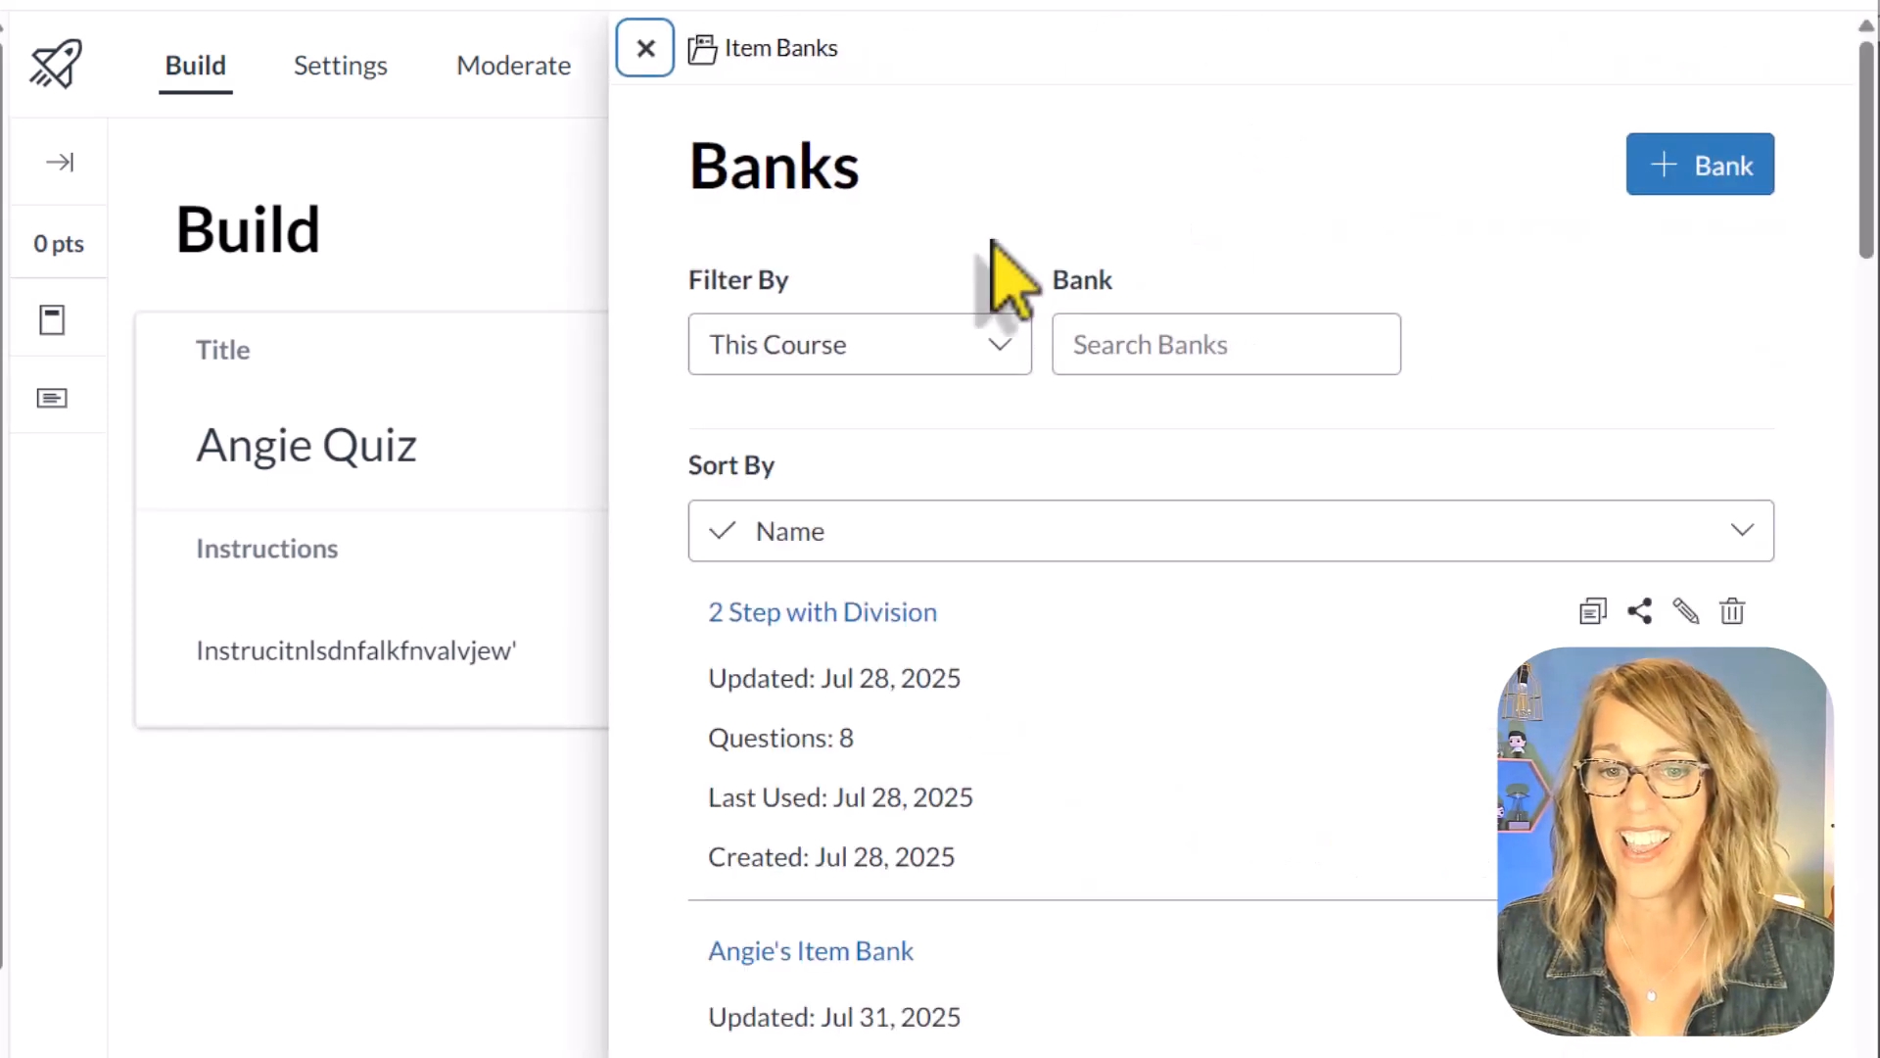
{"action": "left_click", "coordinate": [997, 351]}
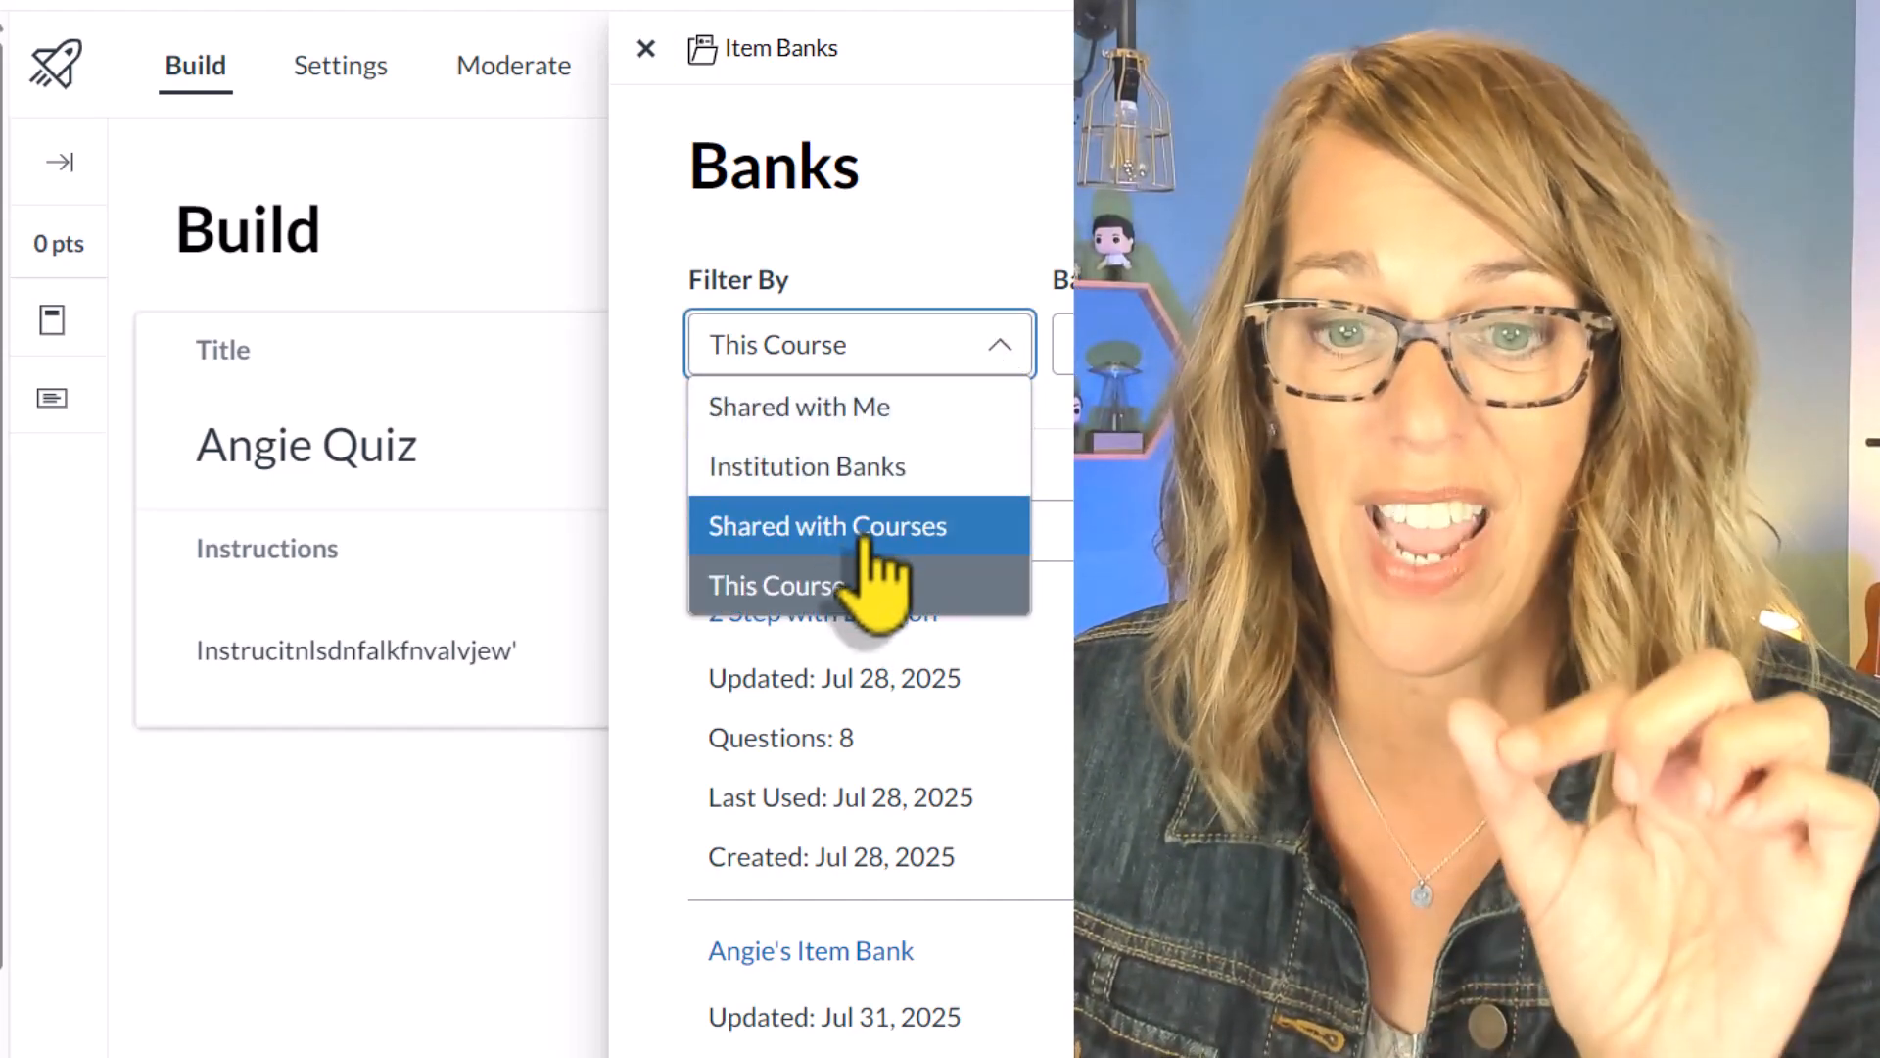
{"action": "left_click", "coordinate": [996, 359]}
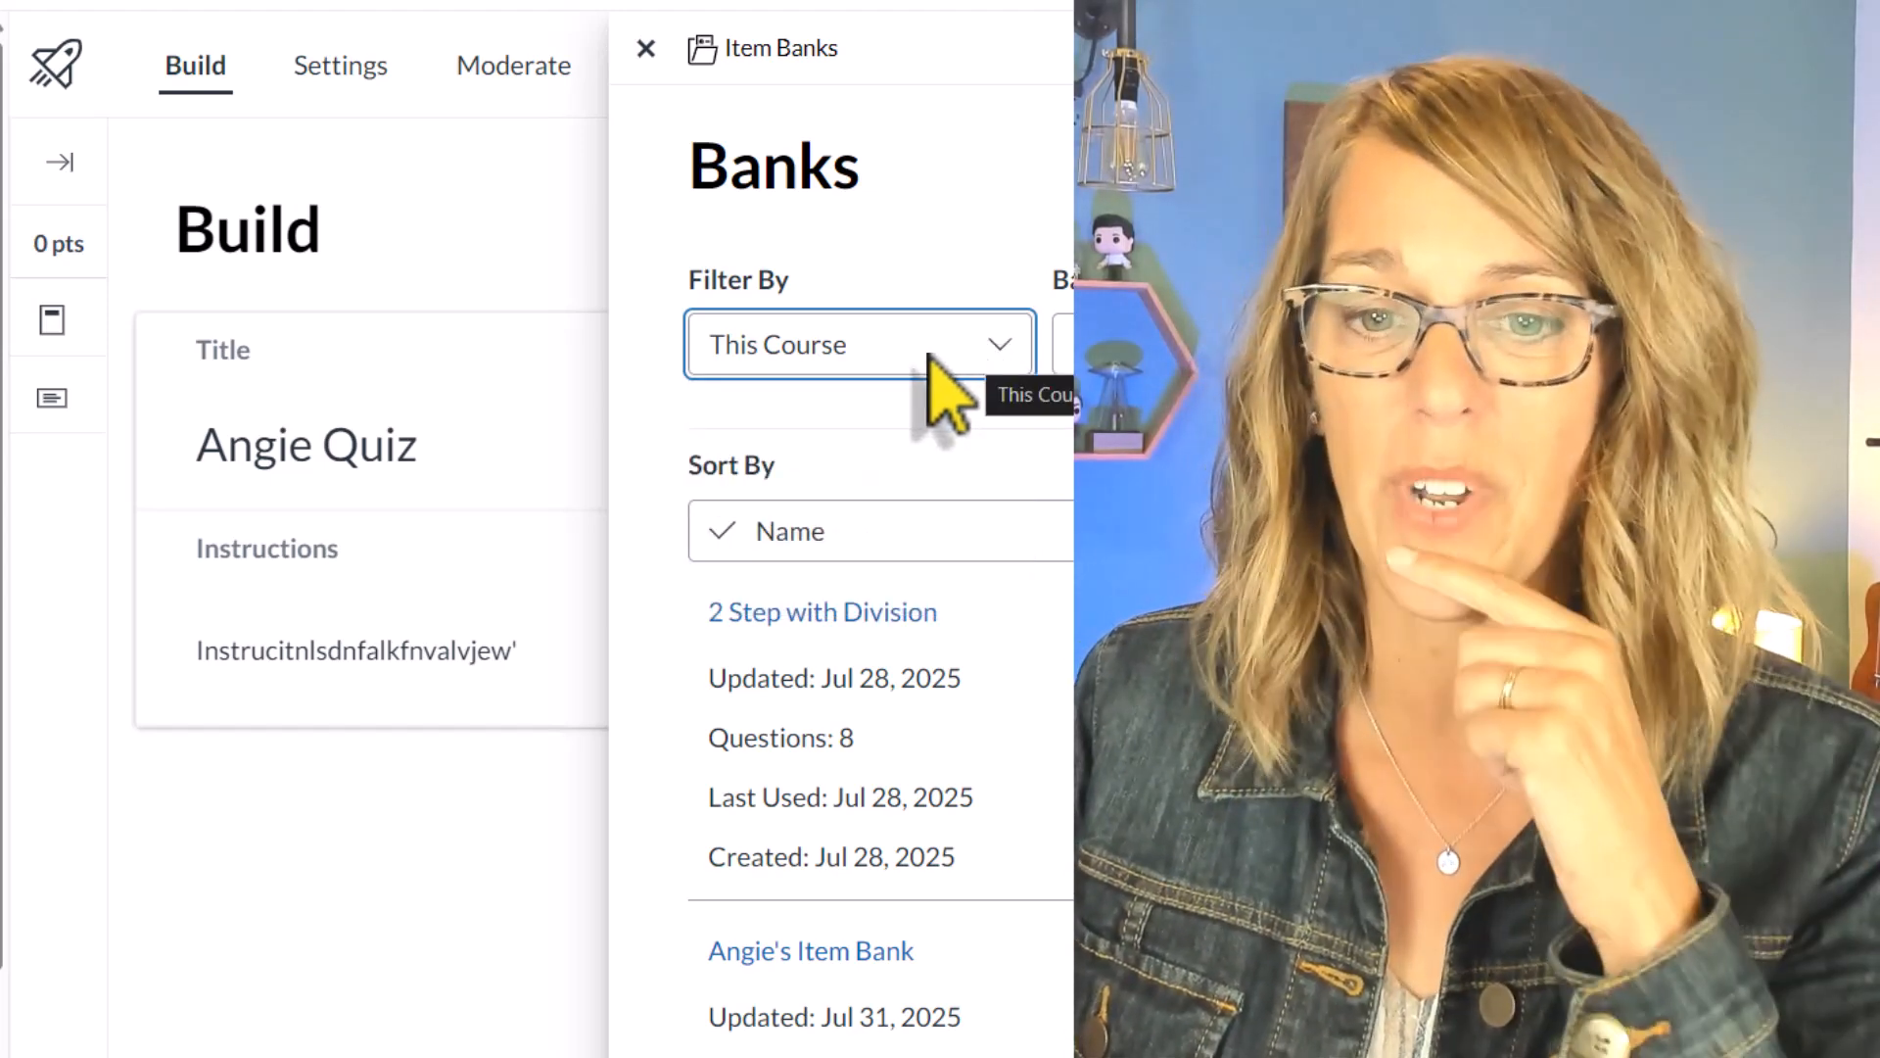
{"action": "scroll", "coordinate": [1041, 745], "scroll_direction": "down", "scroll_amount": 5}
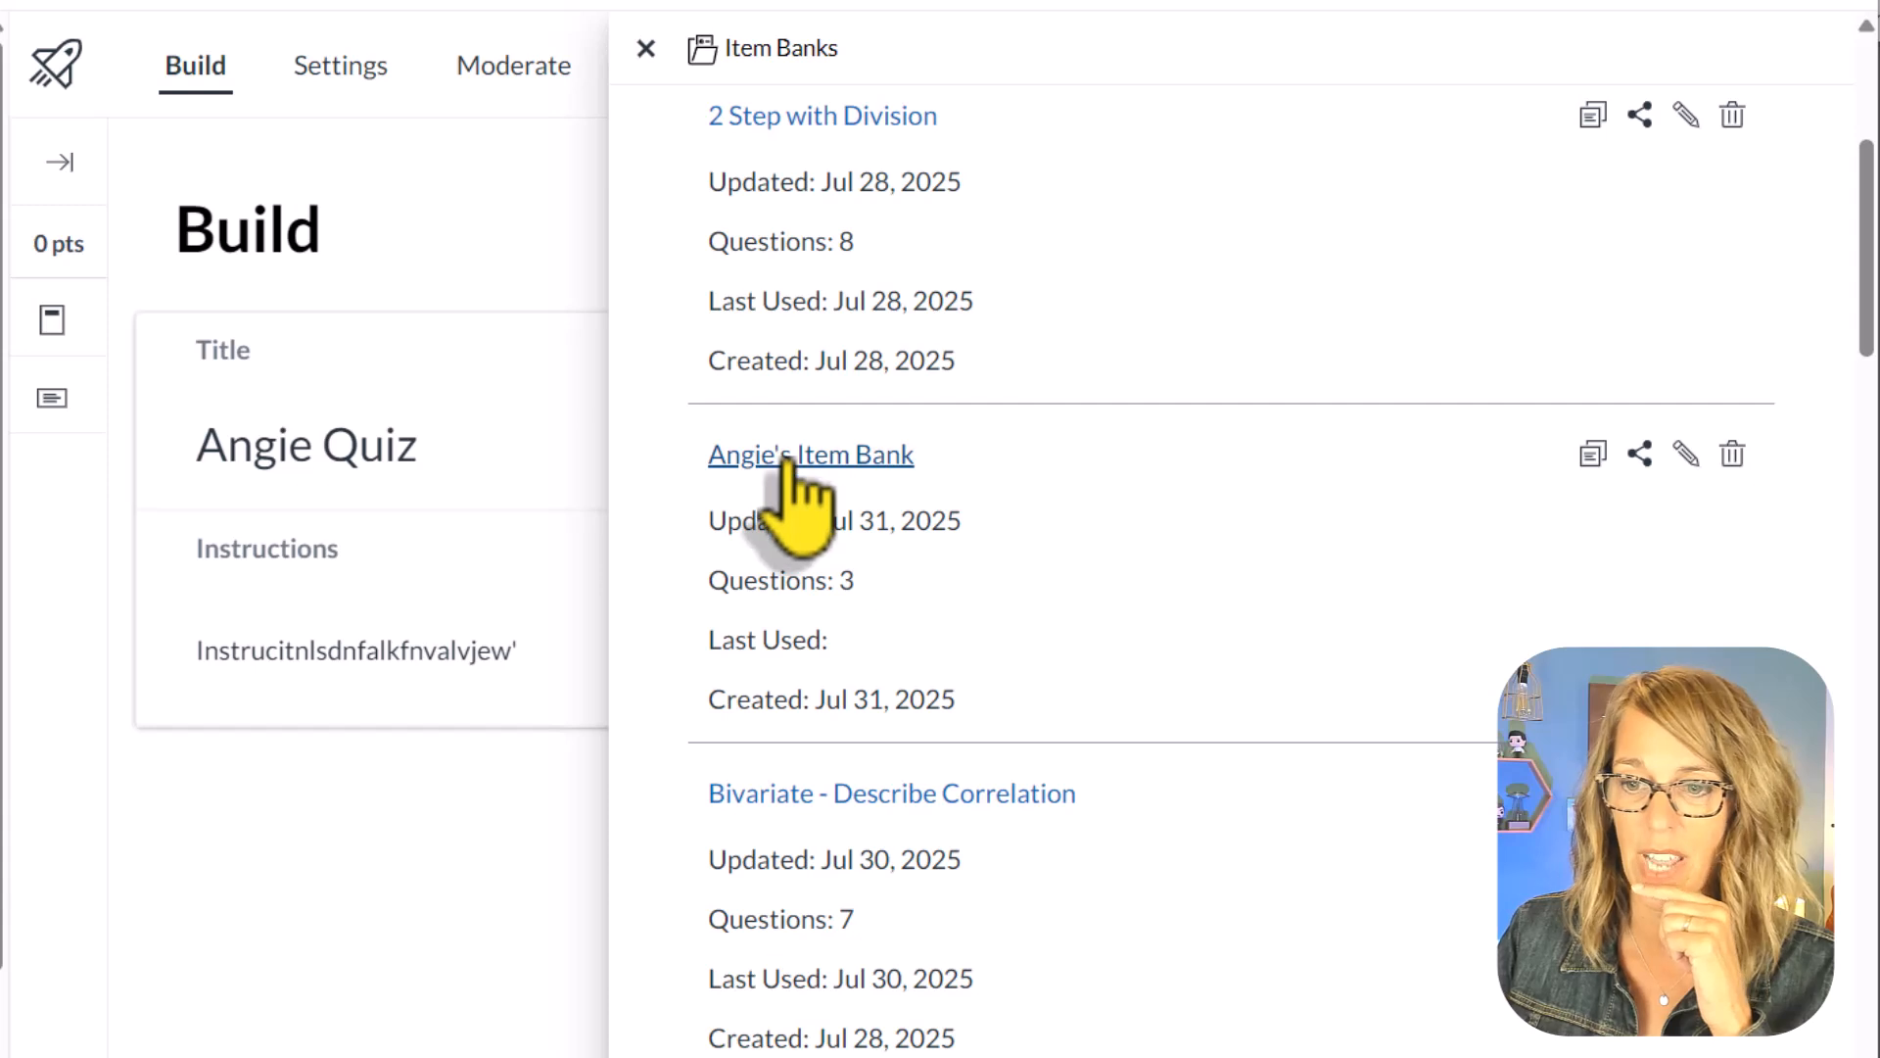
{"action": "left_click", "coordinate": [798, 461]}
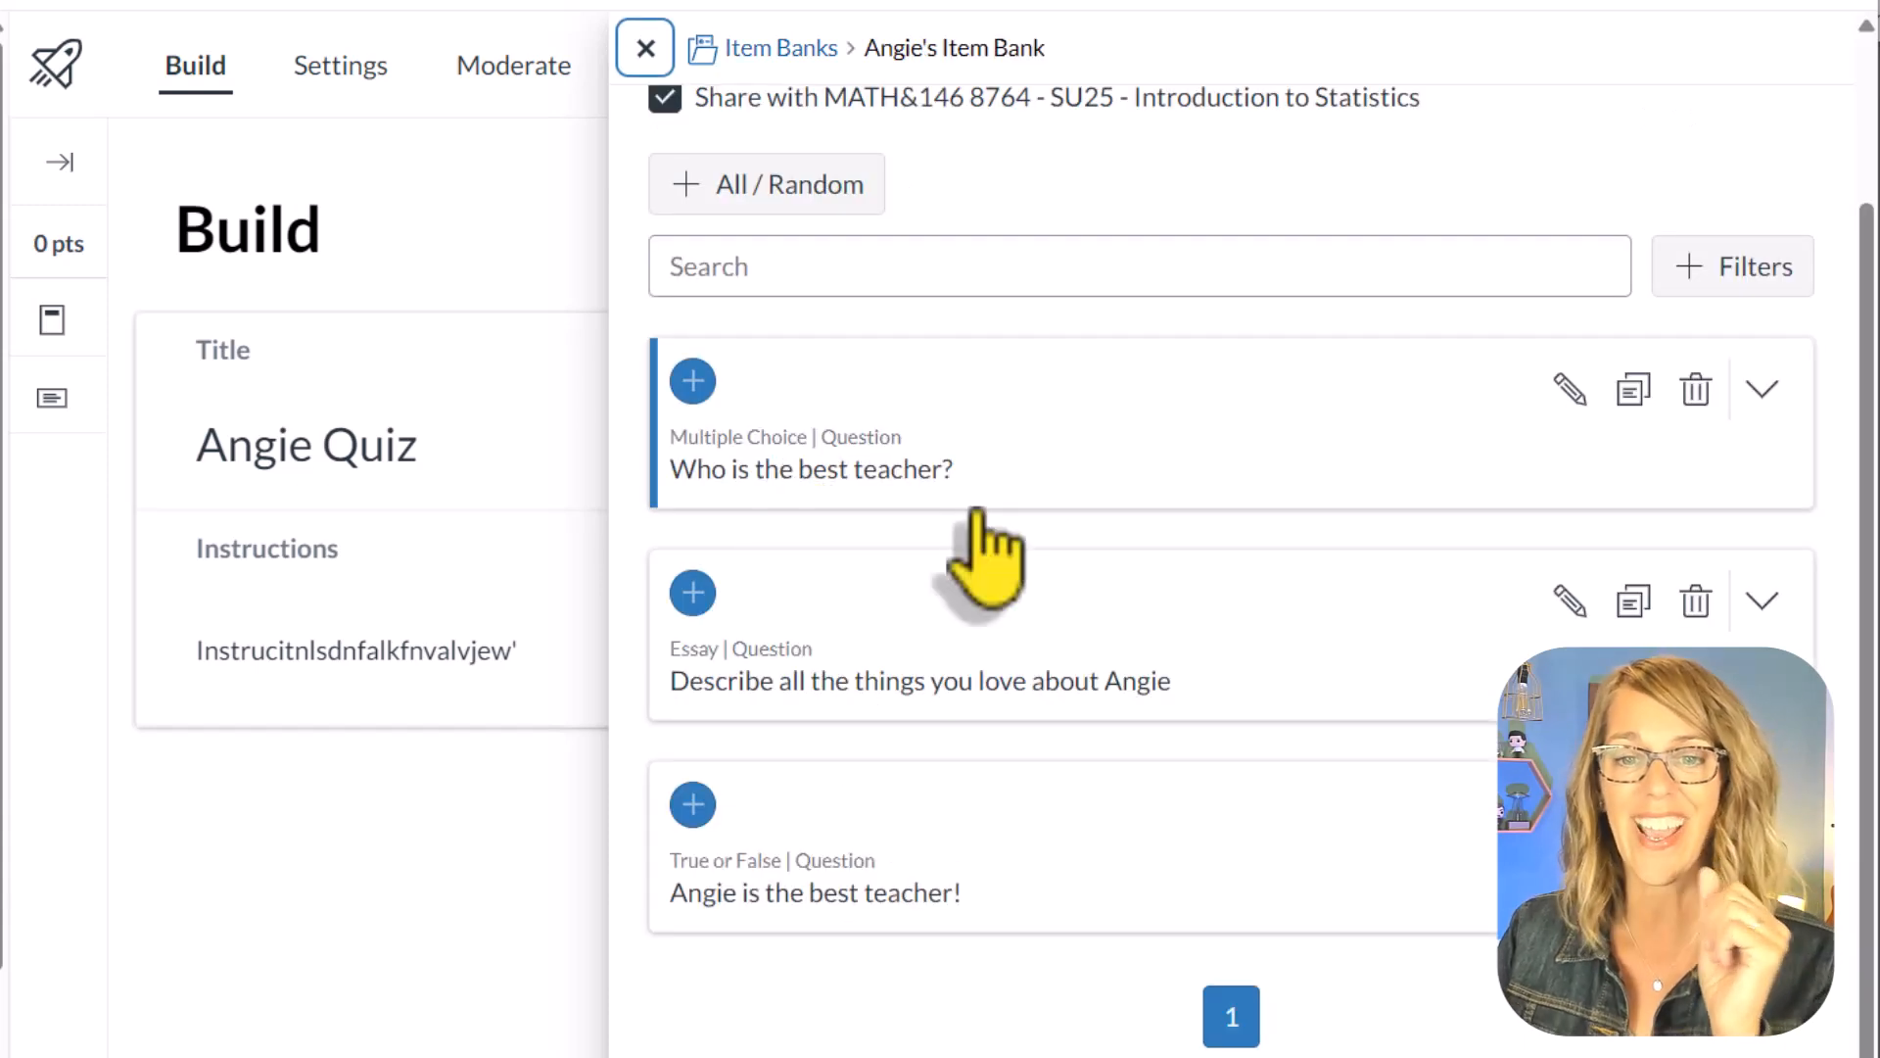
Step: Add the multiple choice, essay and true or false questions individually from the bank to the quiz and close the bank
{"action": "left_click", "coordinate": [695, 384]}
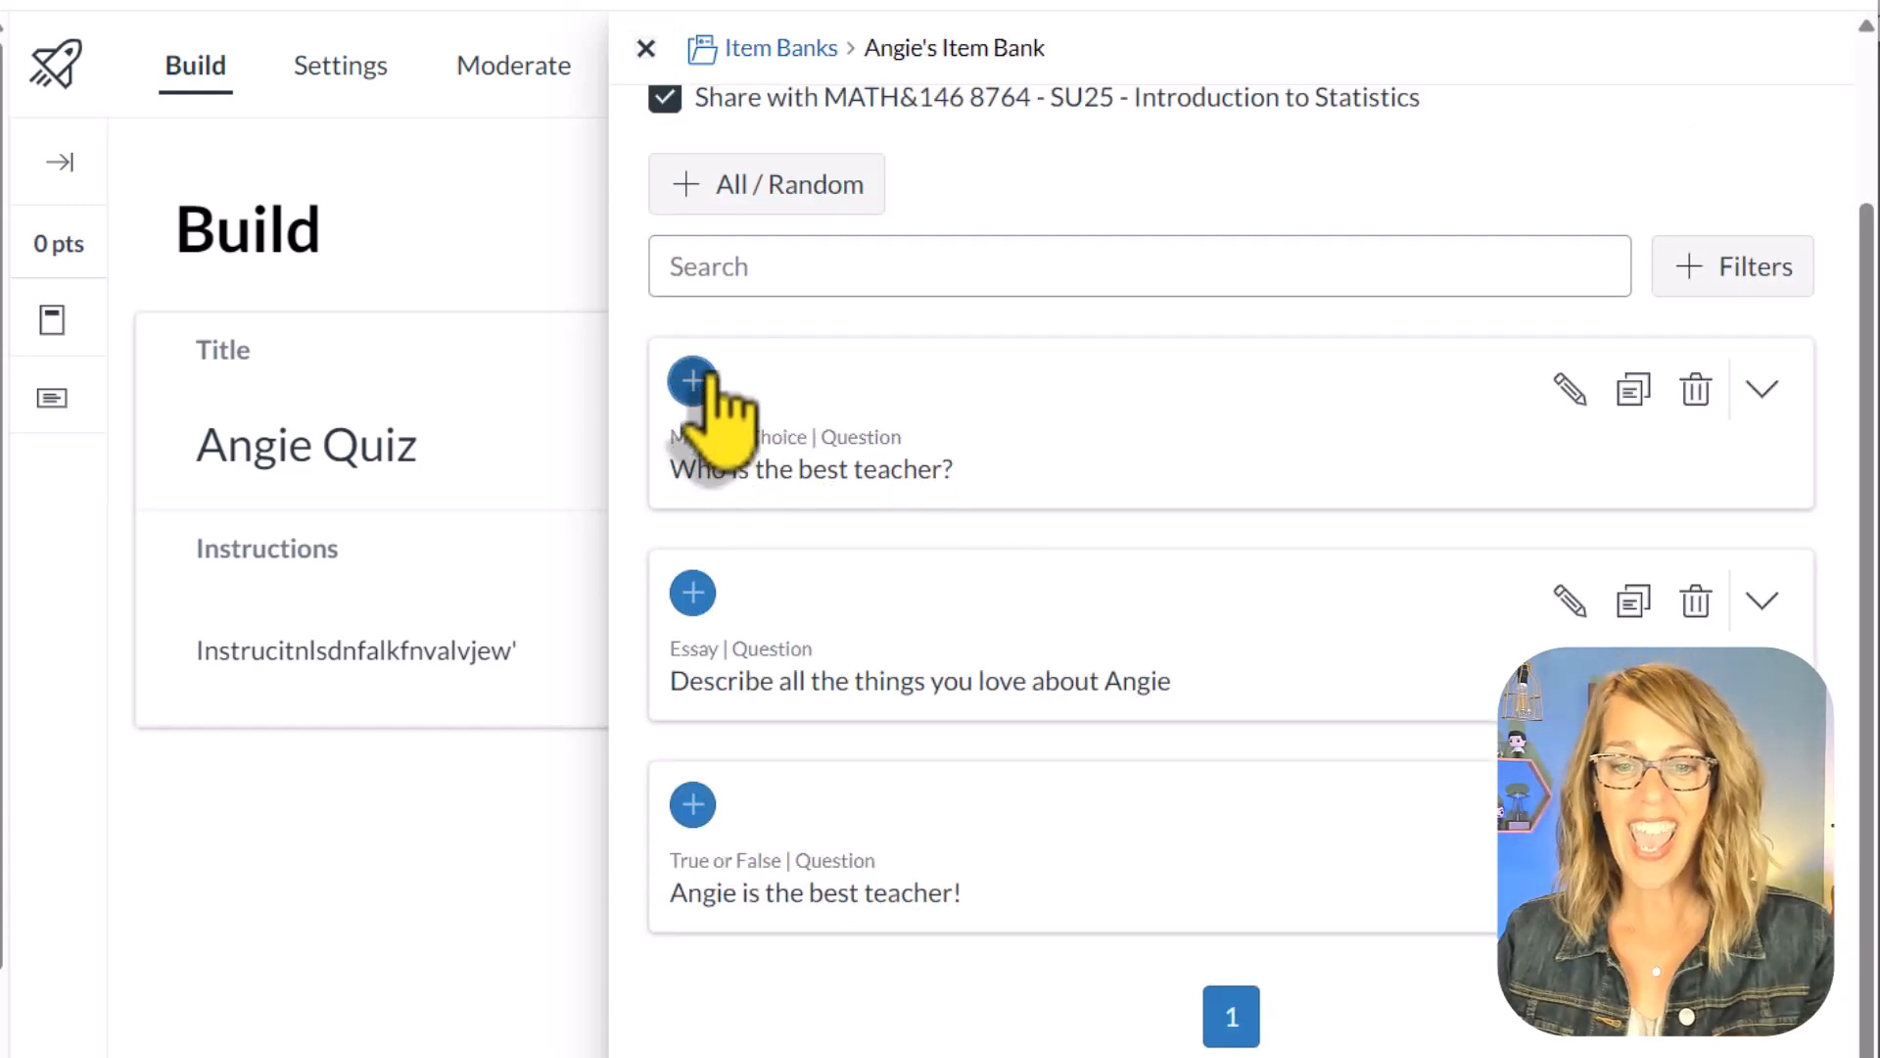
{"action": "left_click", "coordinate": [695, 595]}
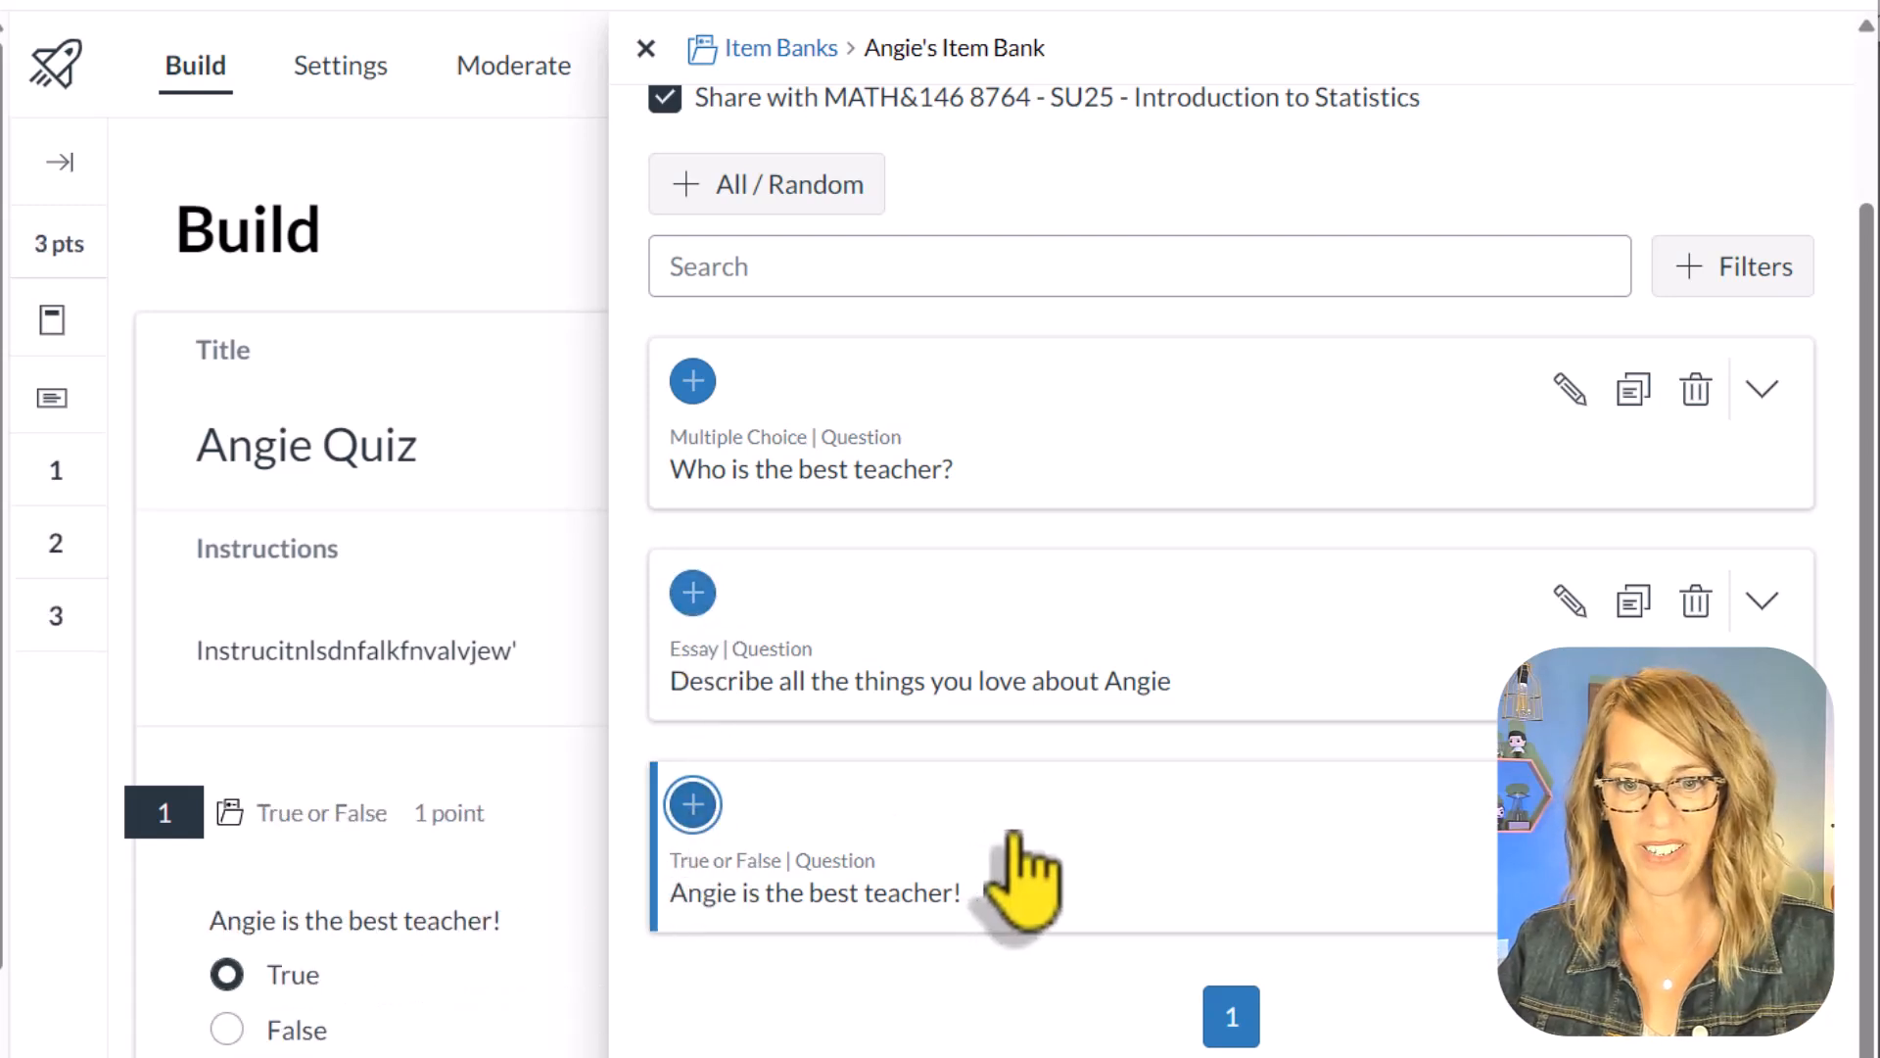
{"action": "left_click", "coordinate": [646, 47]}
Step: Delete the true or false, essay and multiple choice questions from the quiz, confirming each removal
{"action": "scroll", "coordinate": [1230, 789], "scroll_direction": "down", "scroll_amount": 3}
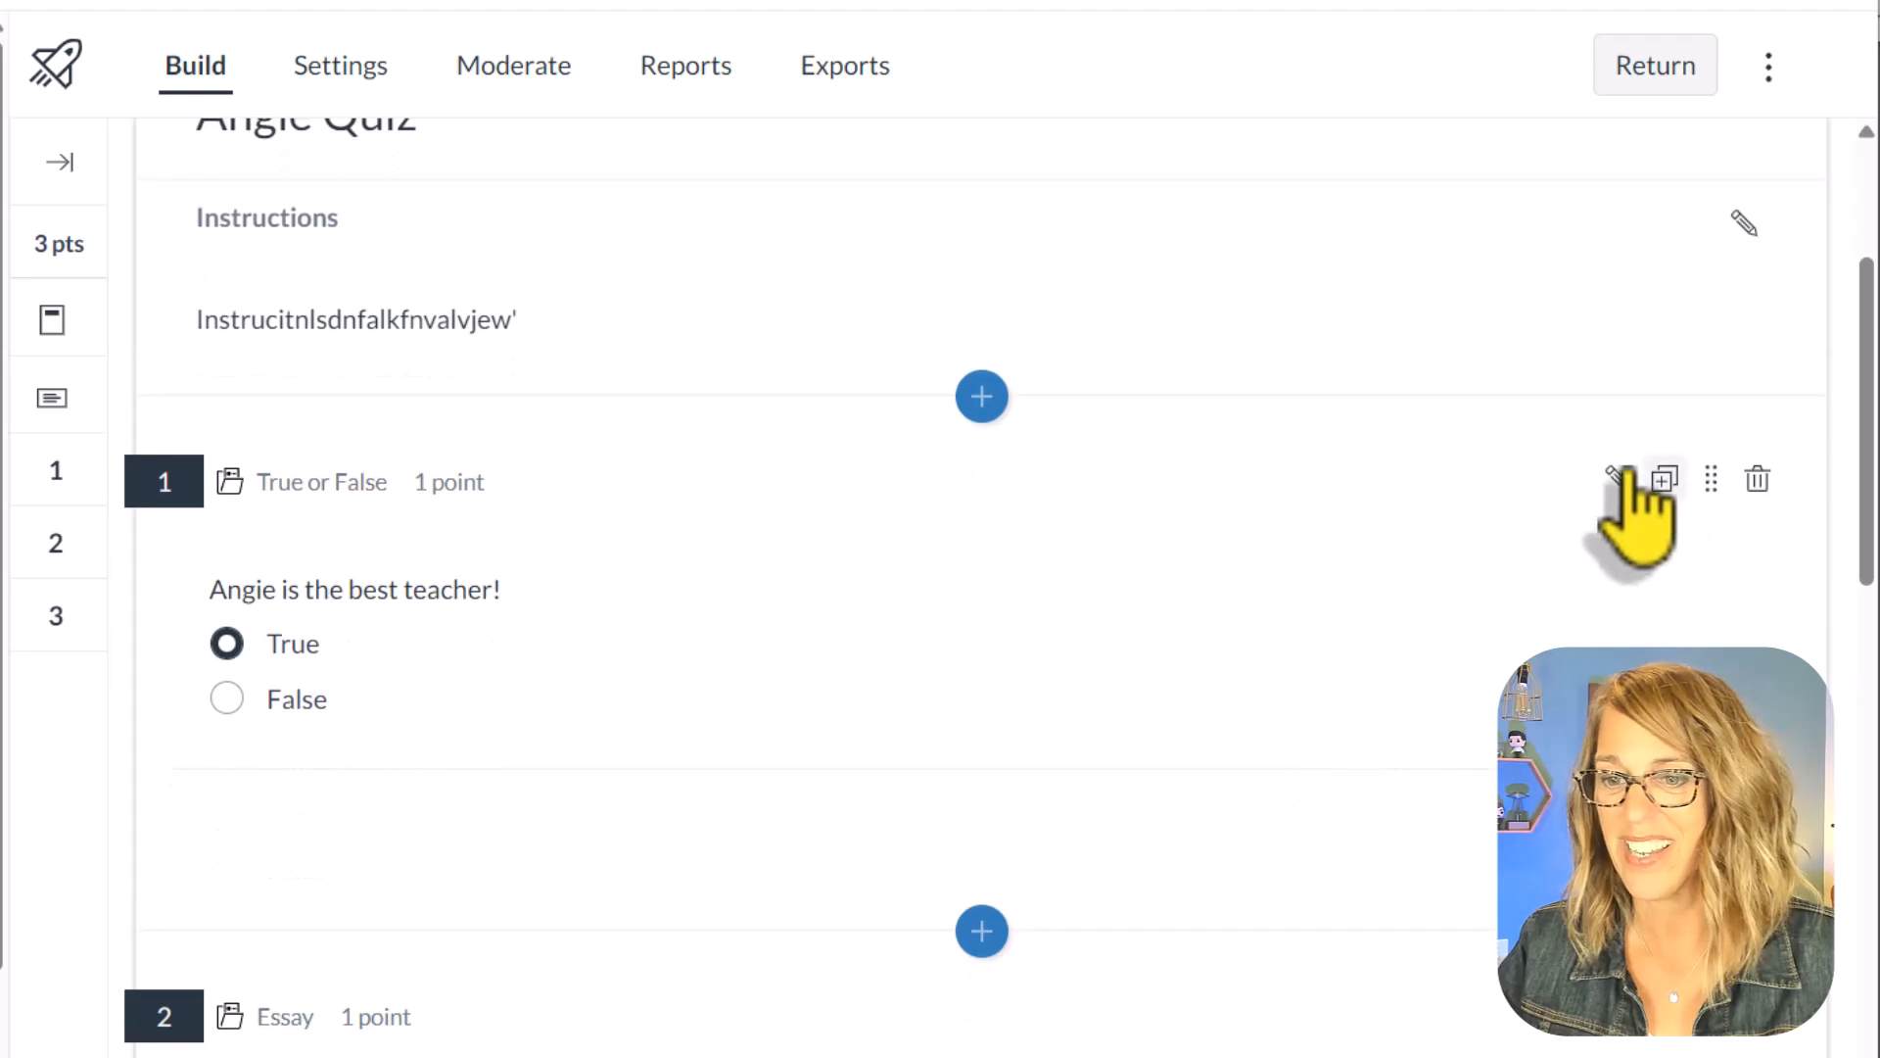
{"action": "left_click", "coordinate": [1760, 480]}
{"action": "left_click", "coordinate": [1226, 669]}
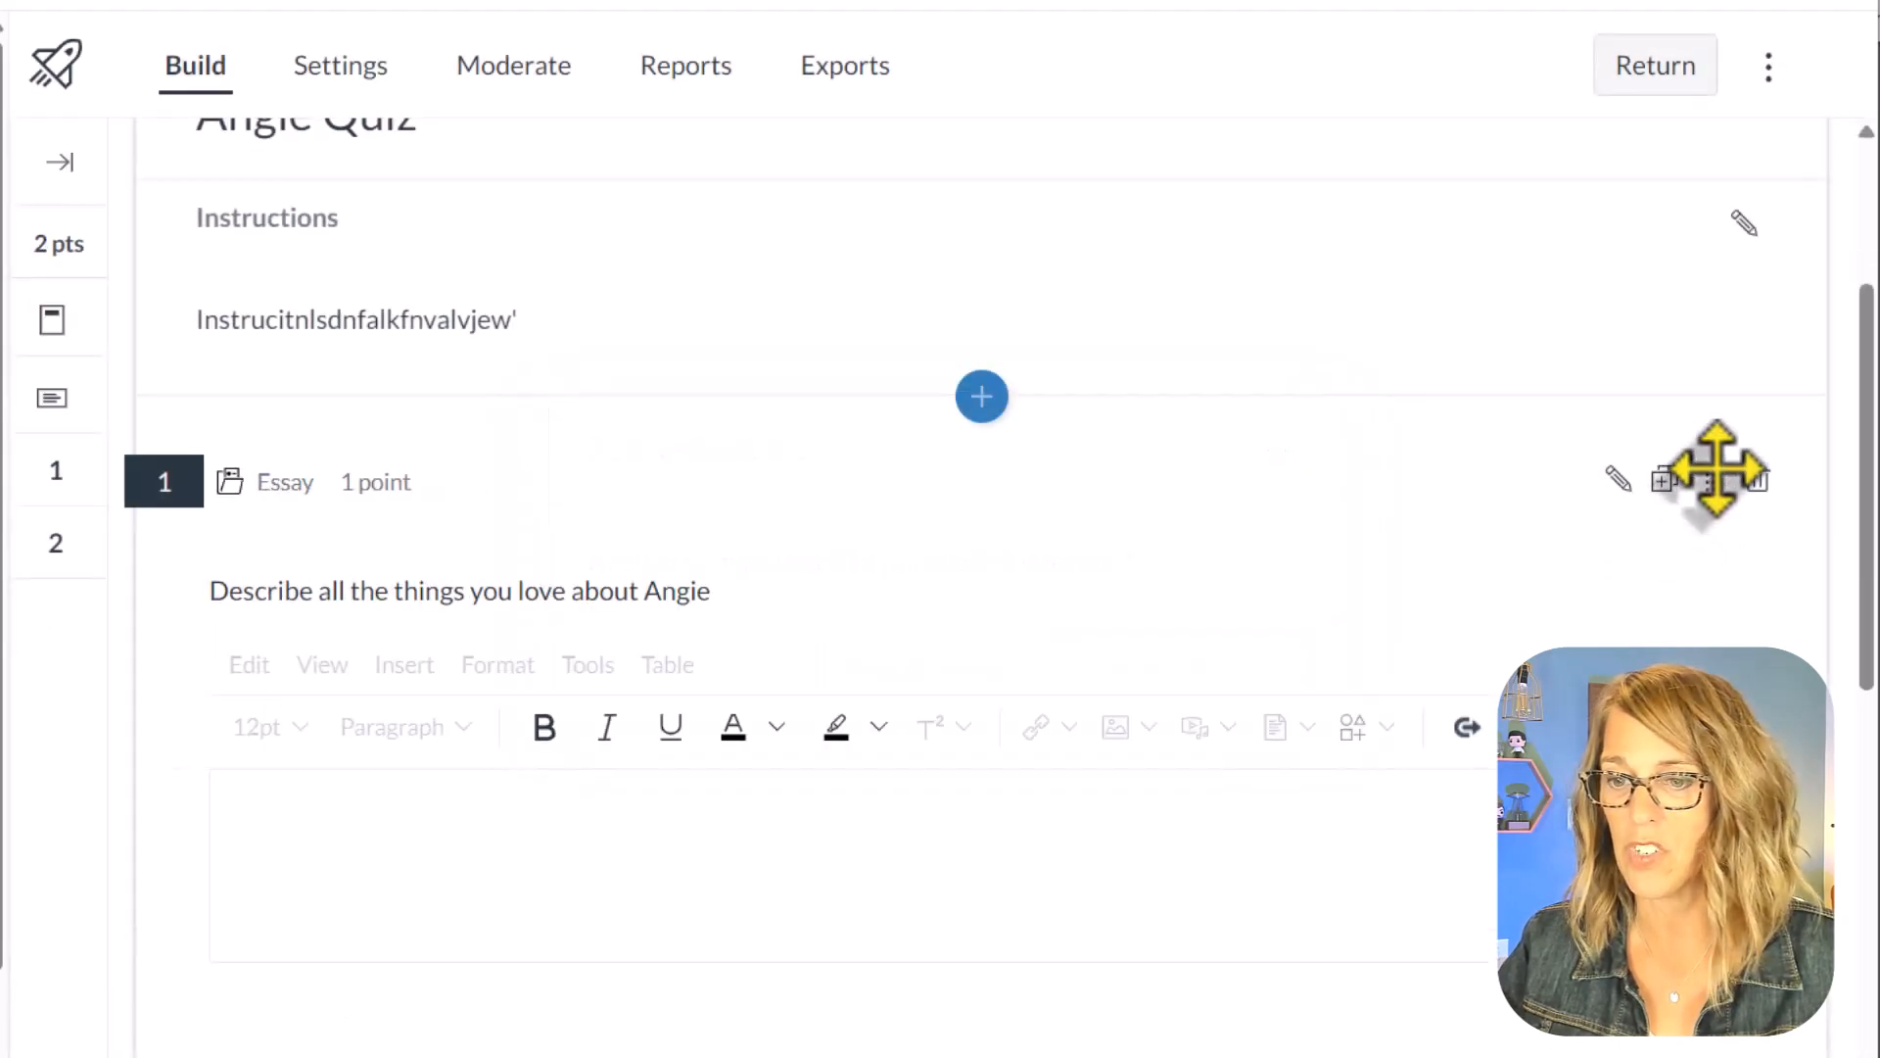
{"action": "left_click", "coordinate": [1757, 479]}
{"action": "left_click", "coordinate": [1236, 669]}
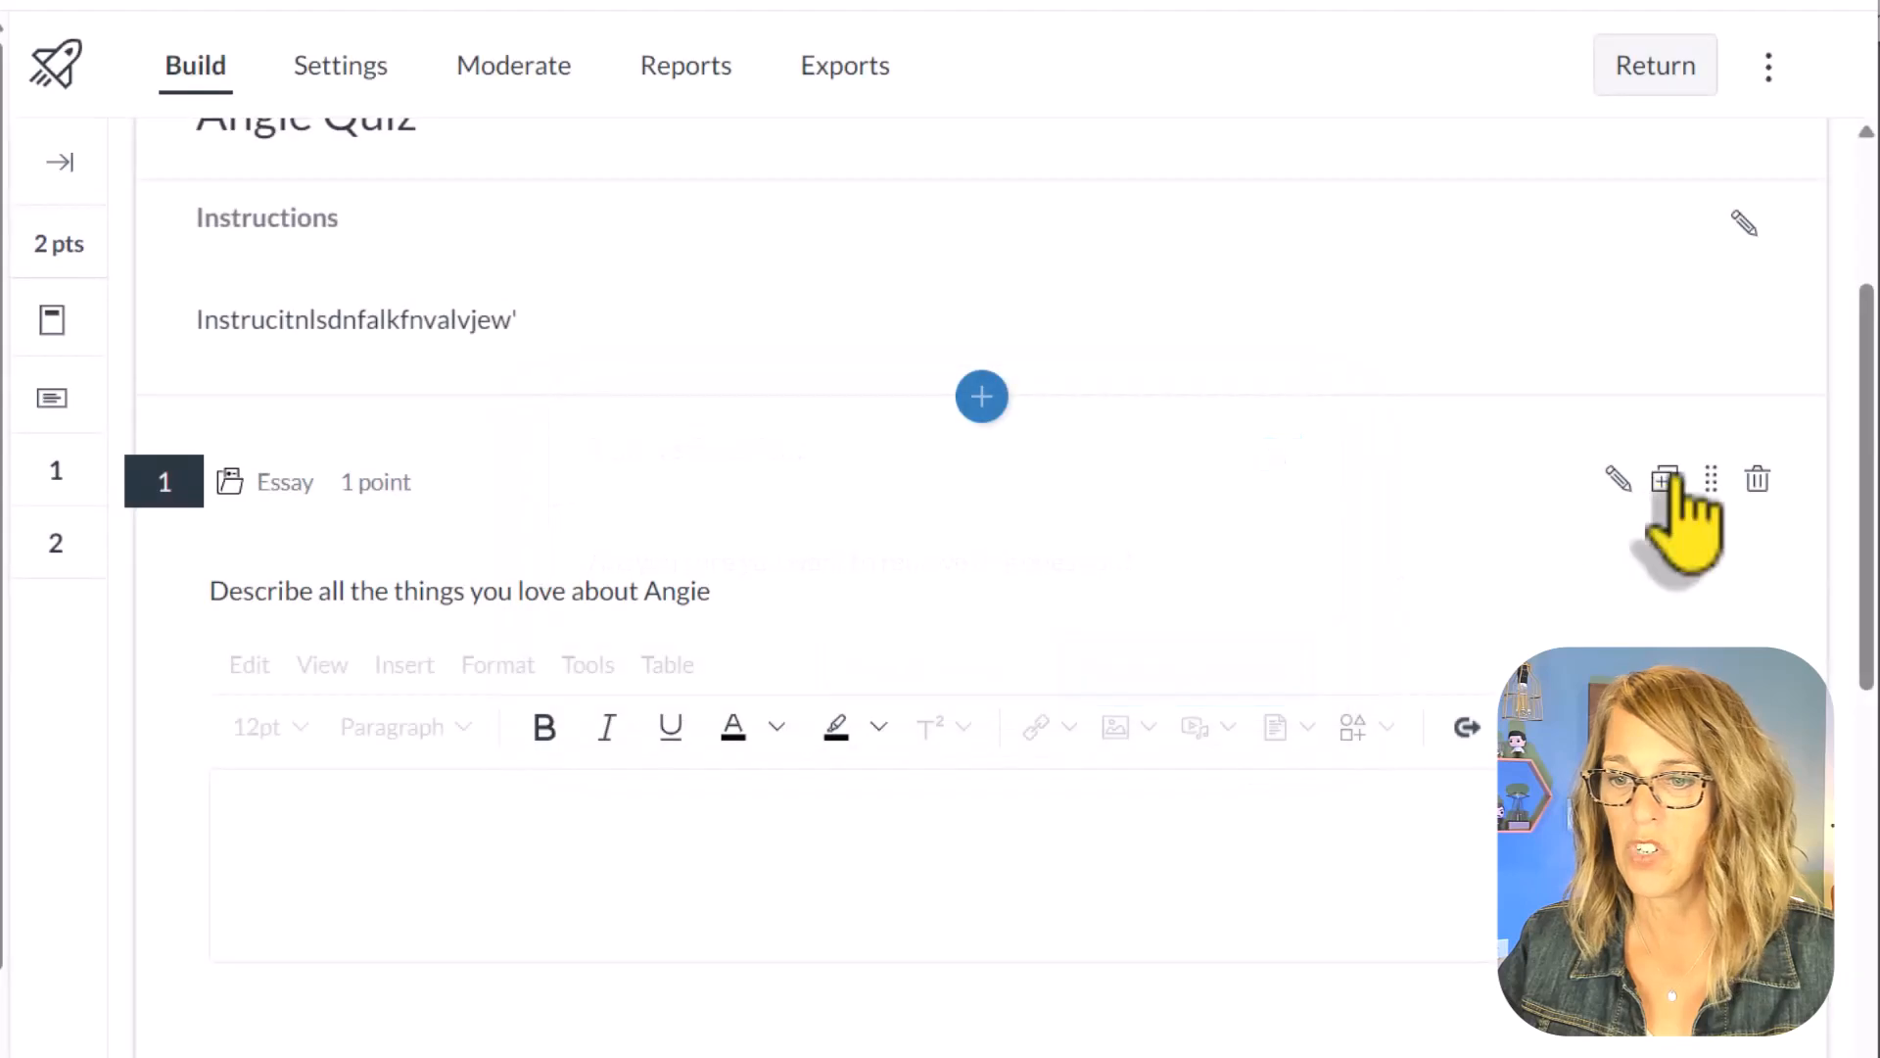
{"action": "left_click", "coordinate": [1758, 479]}
{"action": "left_click", "coordinate": [1263, 669]}
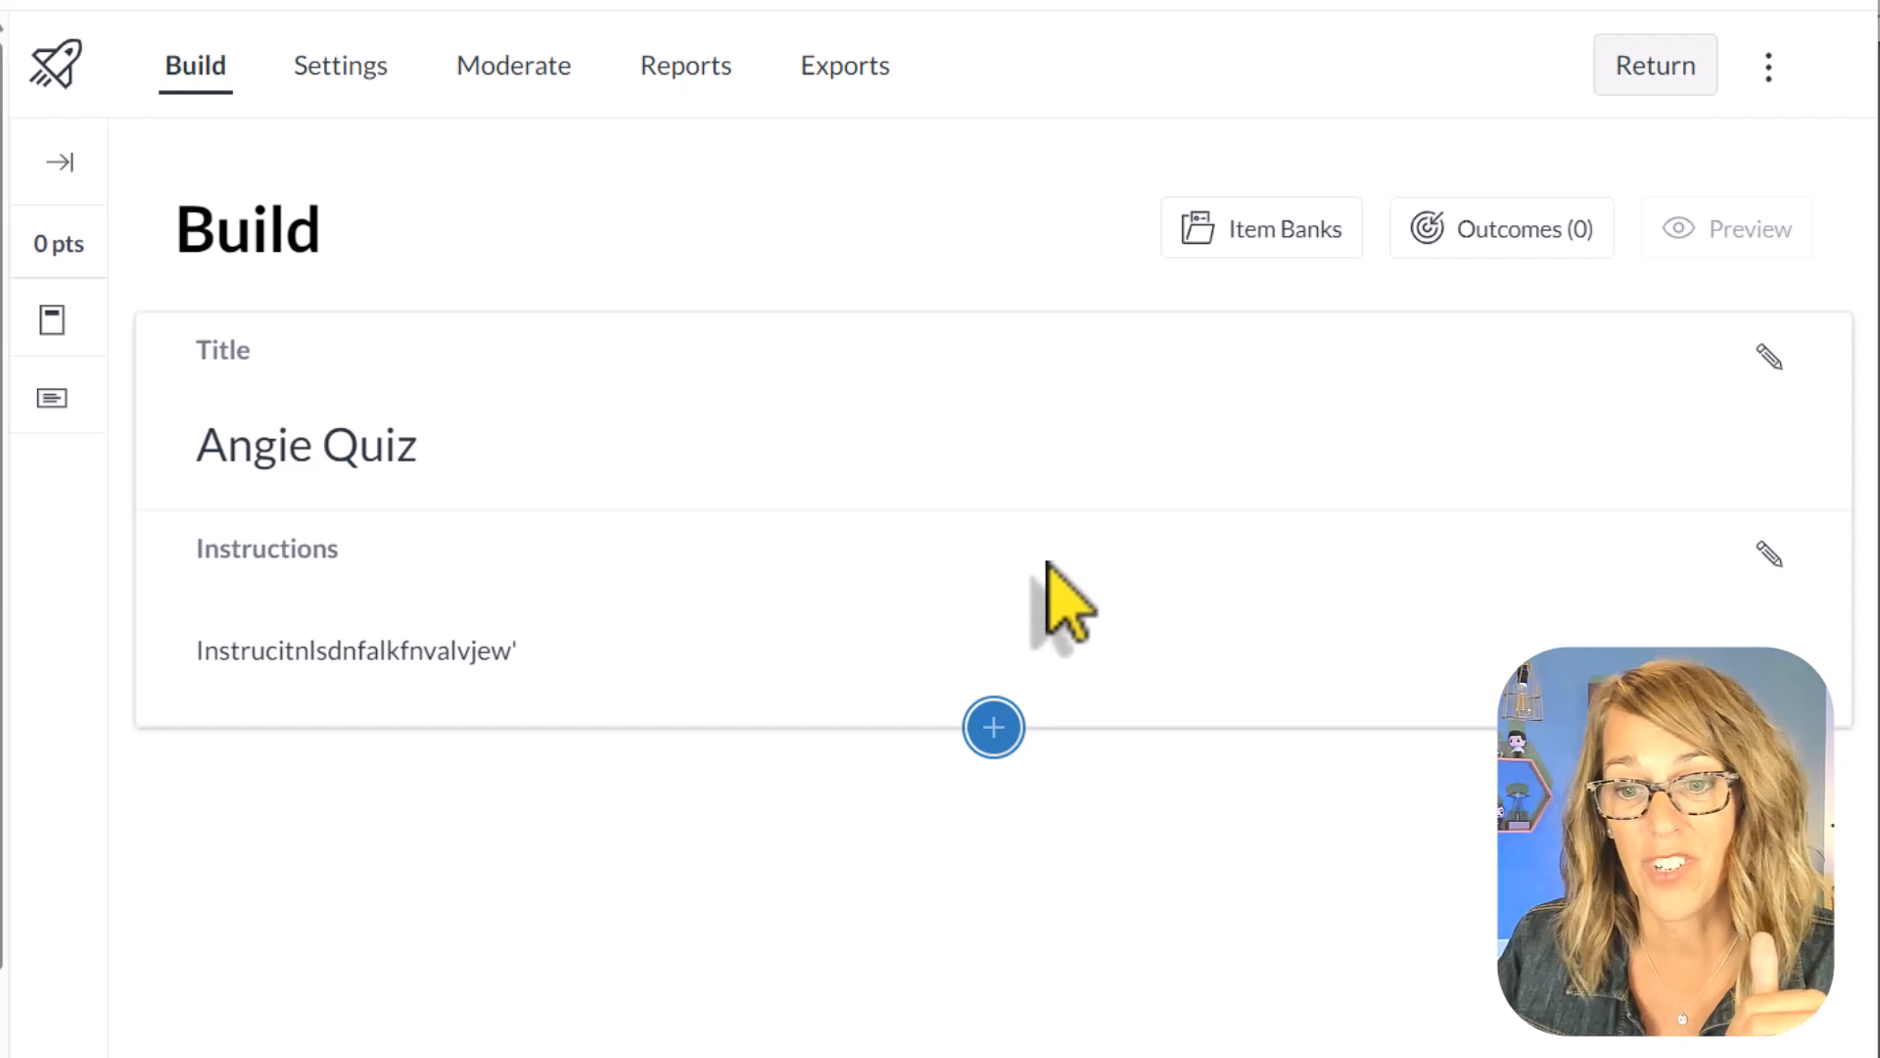
Step: Open the quiz's item banks, go back to the list of all banks and keep the This Course filter
{"action": "left_click", "coordinate": [1001, 734]}
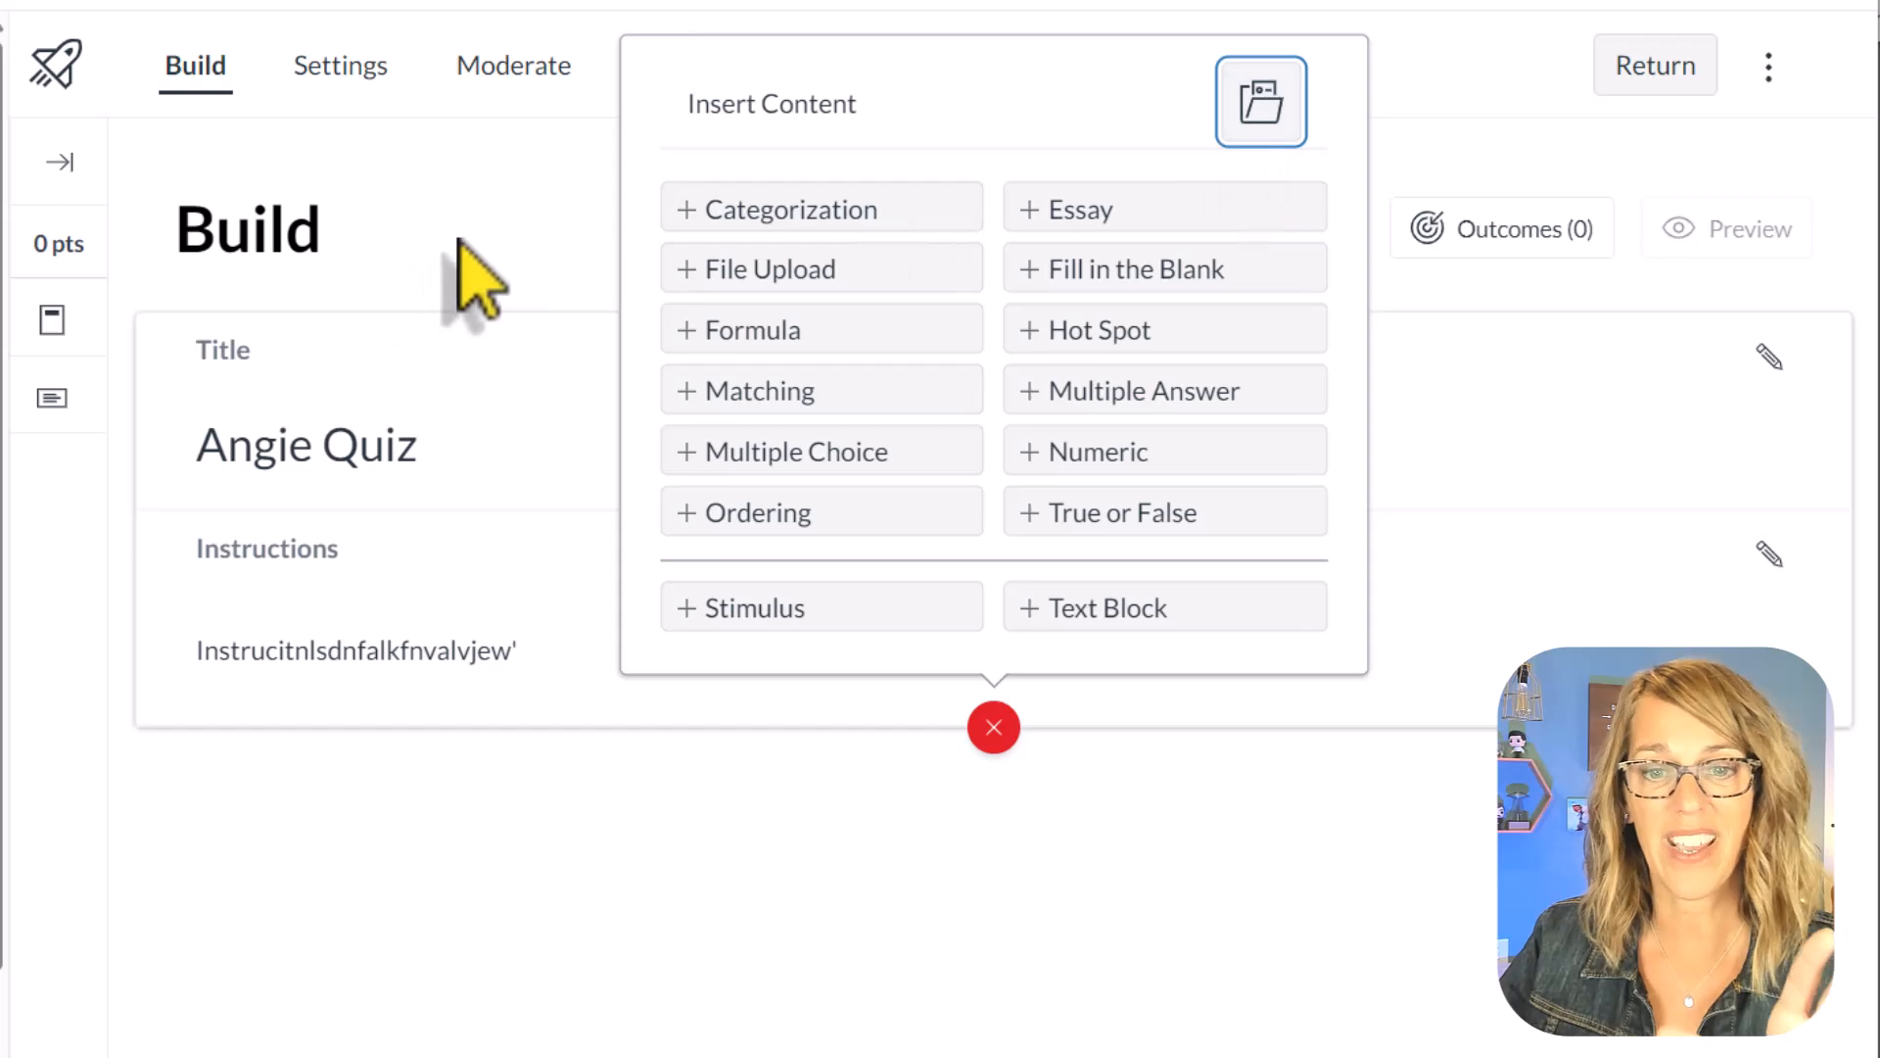
{"action": "left_click", "coordinate": [480, 284]}
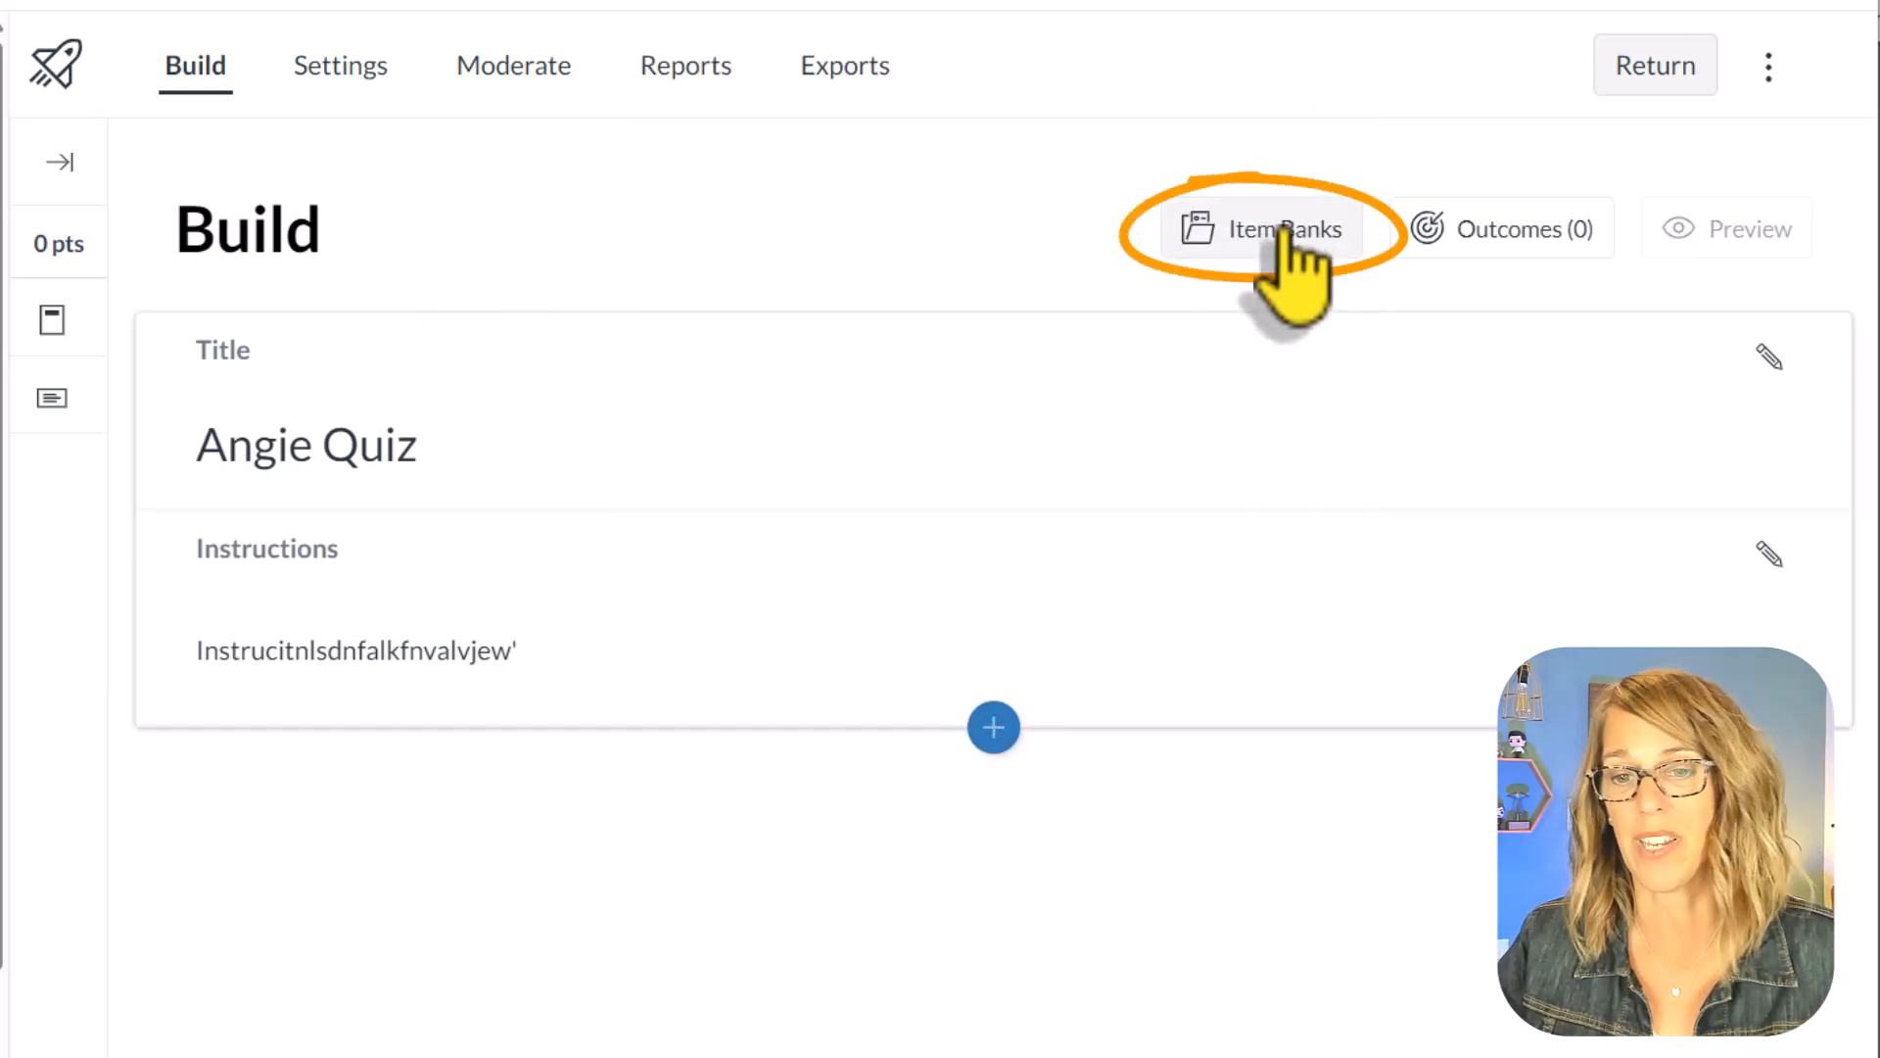
{"action": "left_click", "coordinate": [1283, 235]}
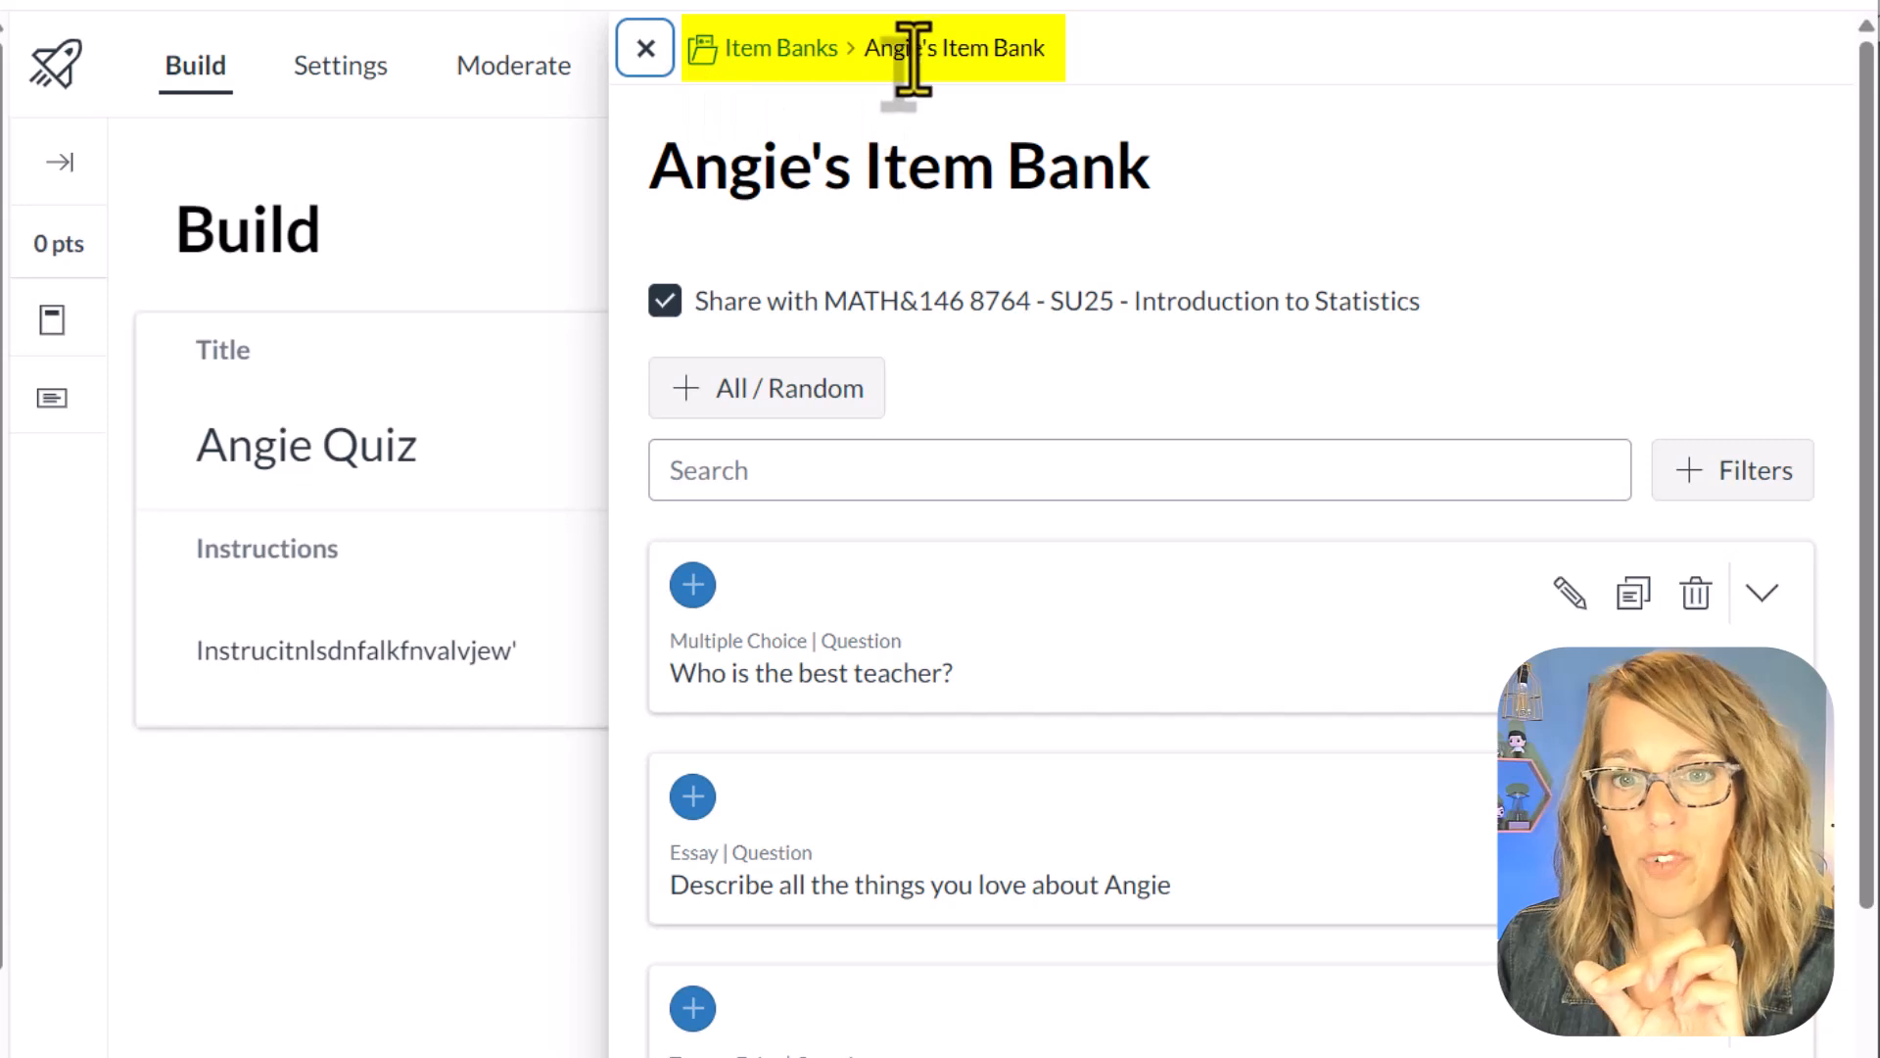
{"action": "left_click", "coordinate": [784, 49]}
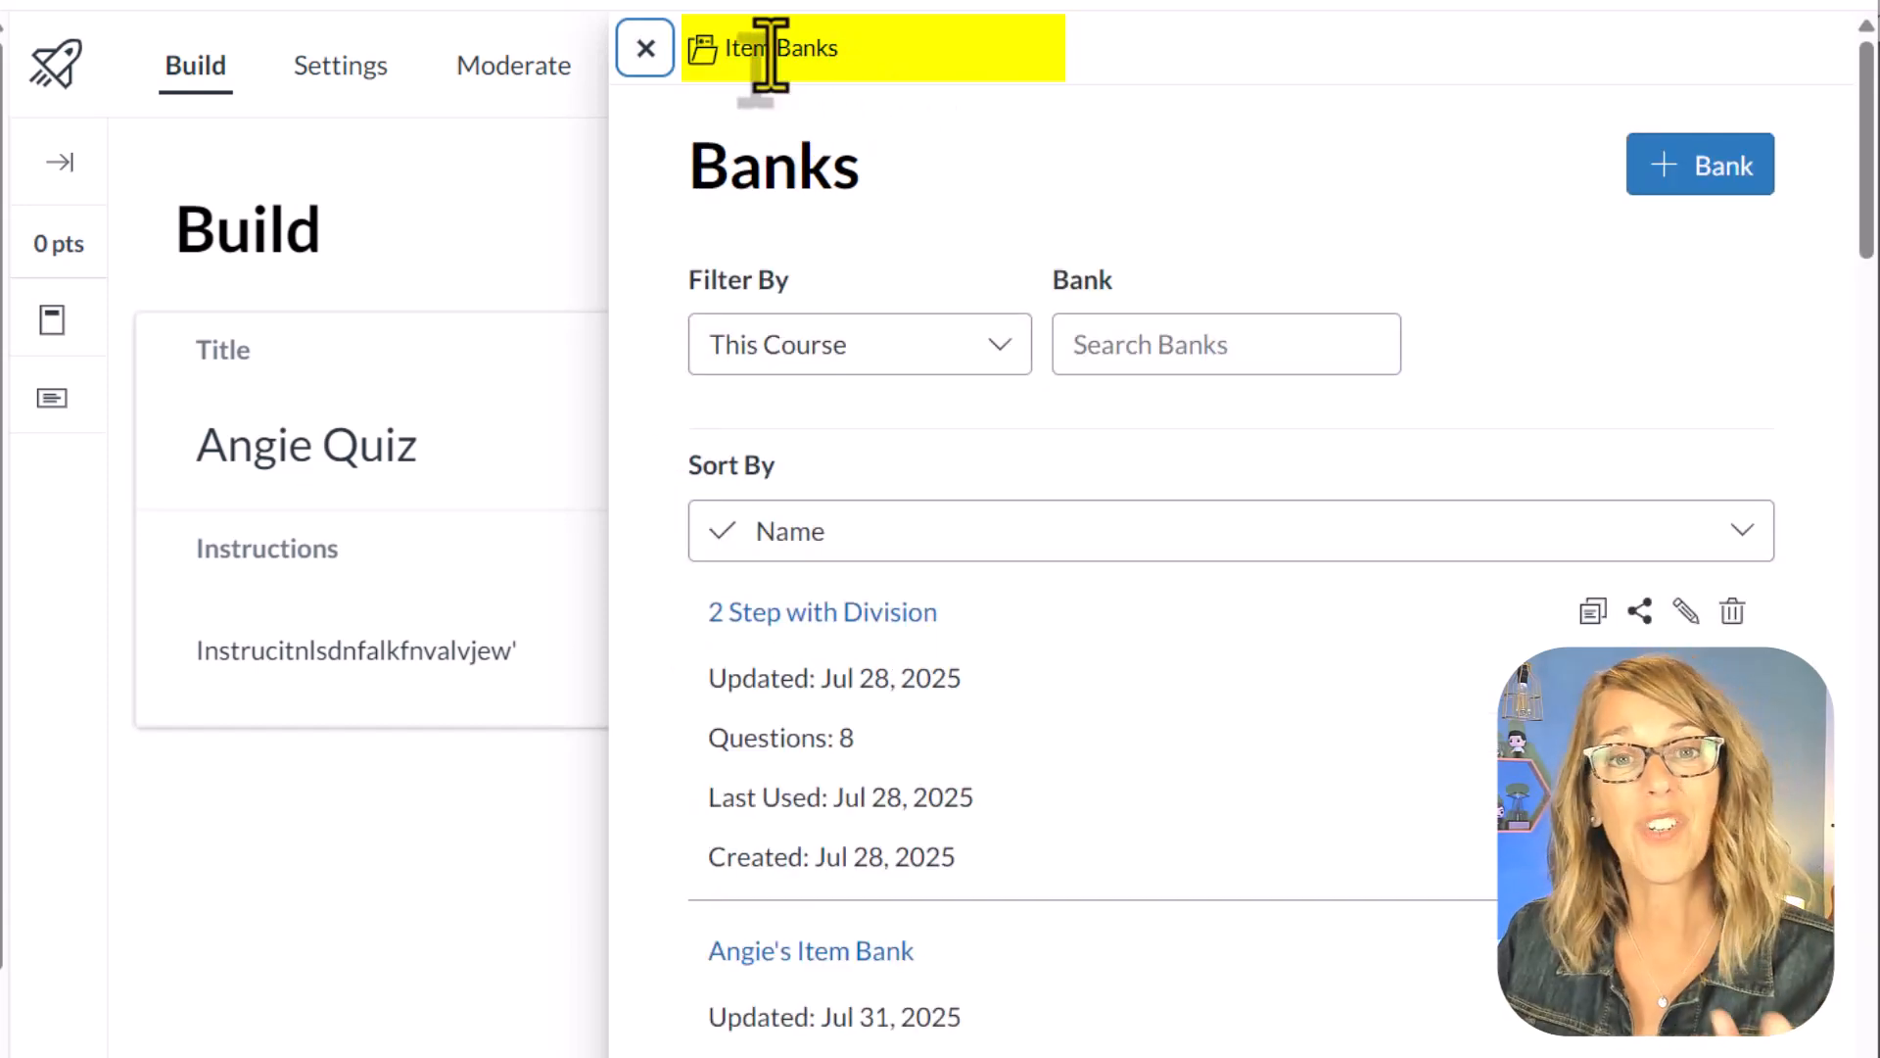
{"action": "left_click", "coordinate": [999, 348]}
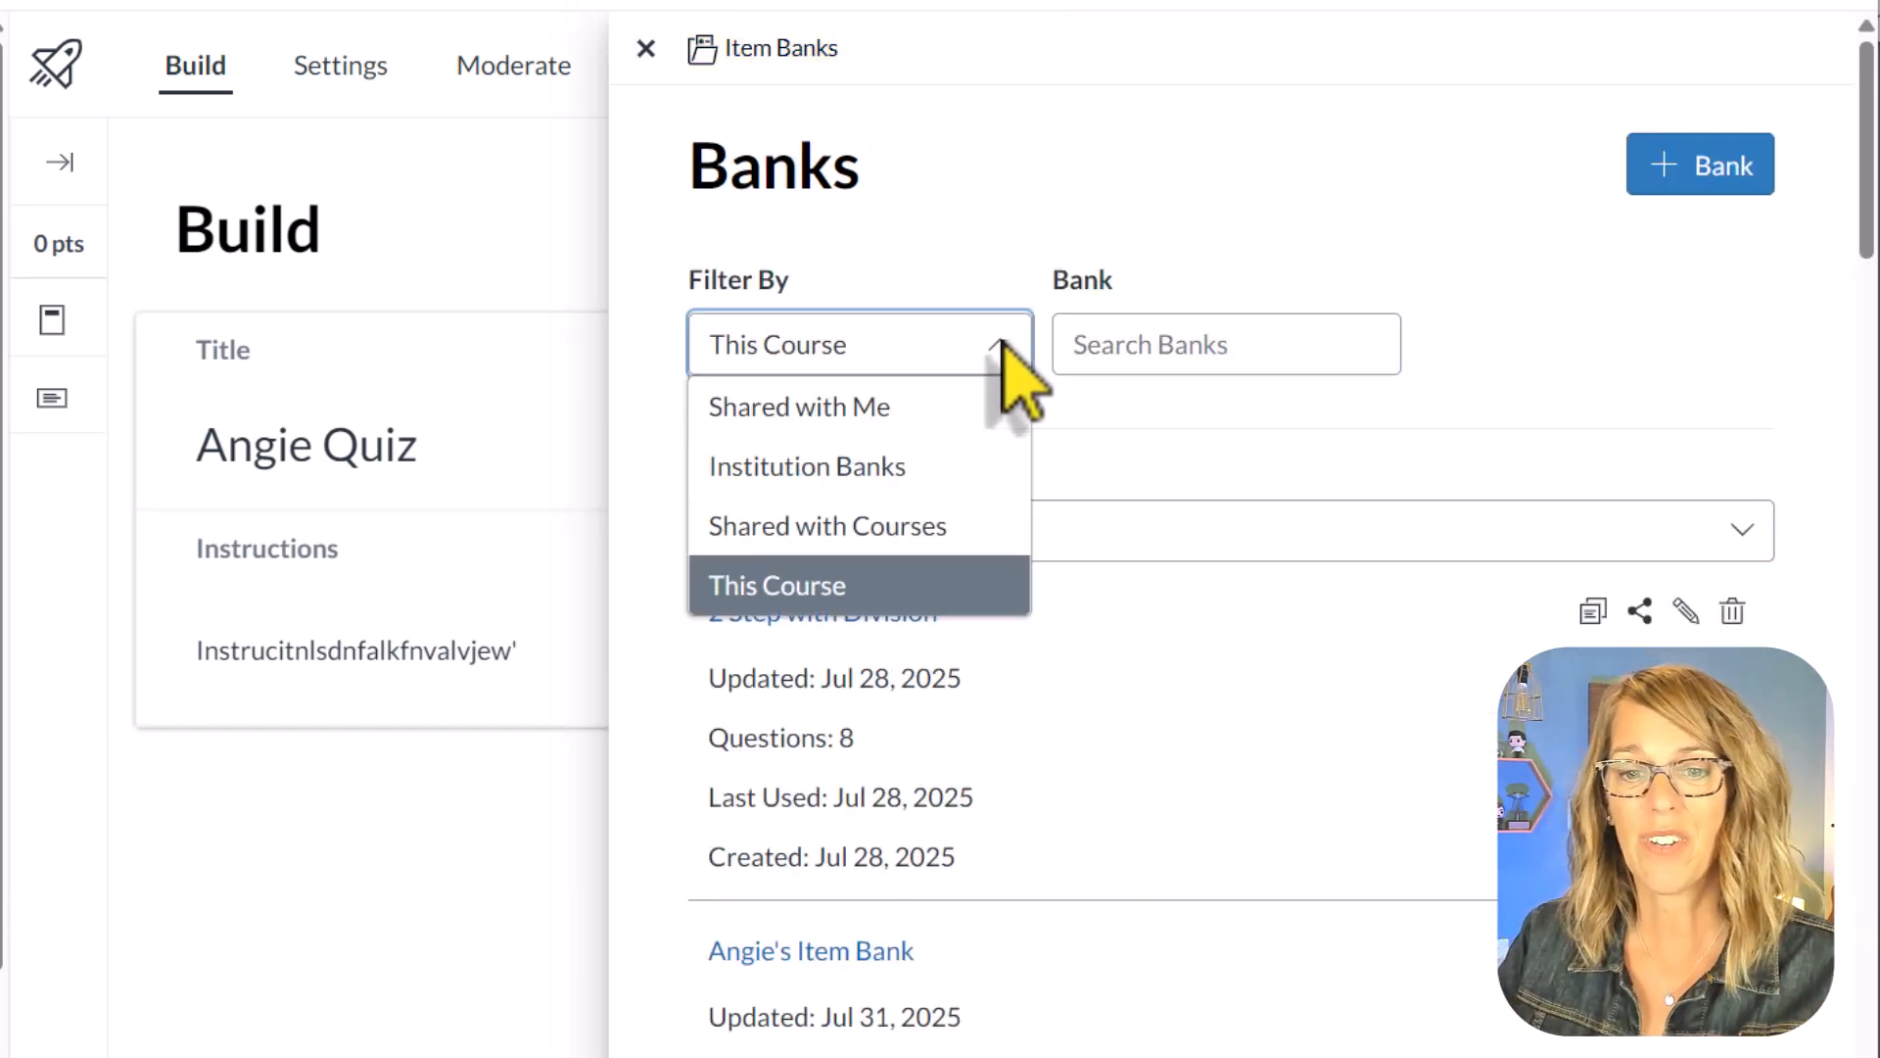
{"action": "left_click", "coordinate": [1001, 343]}
{"action": "scroll", "coordinate": [1125, 538], "scroll_direction": "down", "scroll_amount": 3}
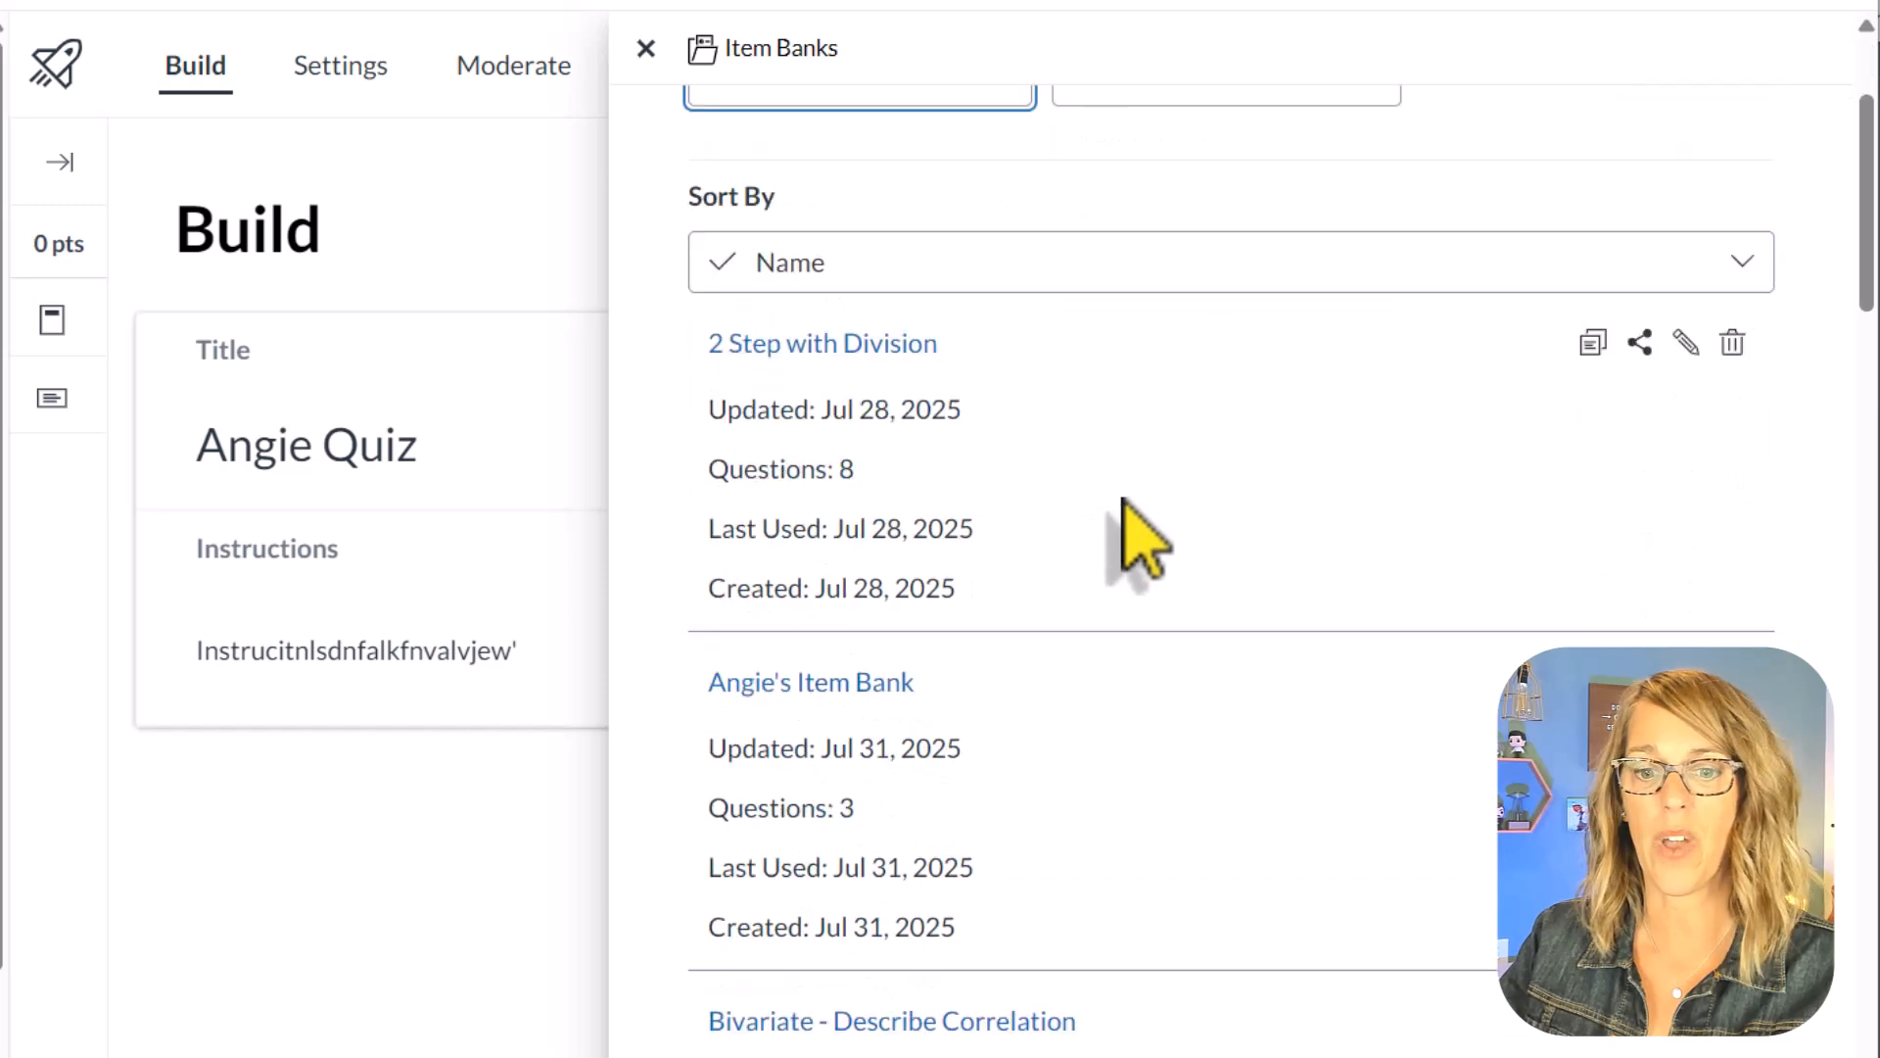
Step: Open the instructor's item bank, add all its questions to the quiz as one group and close the bank
{"action": "left_click", "coordinate": [840, 627]}
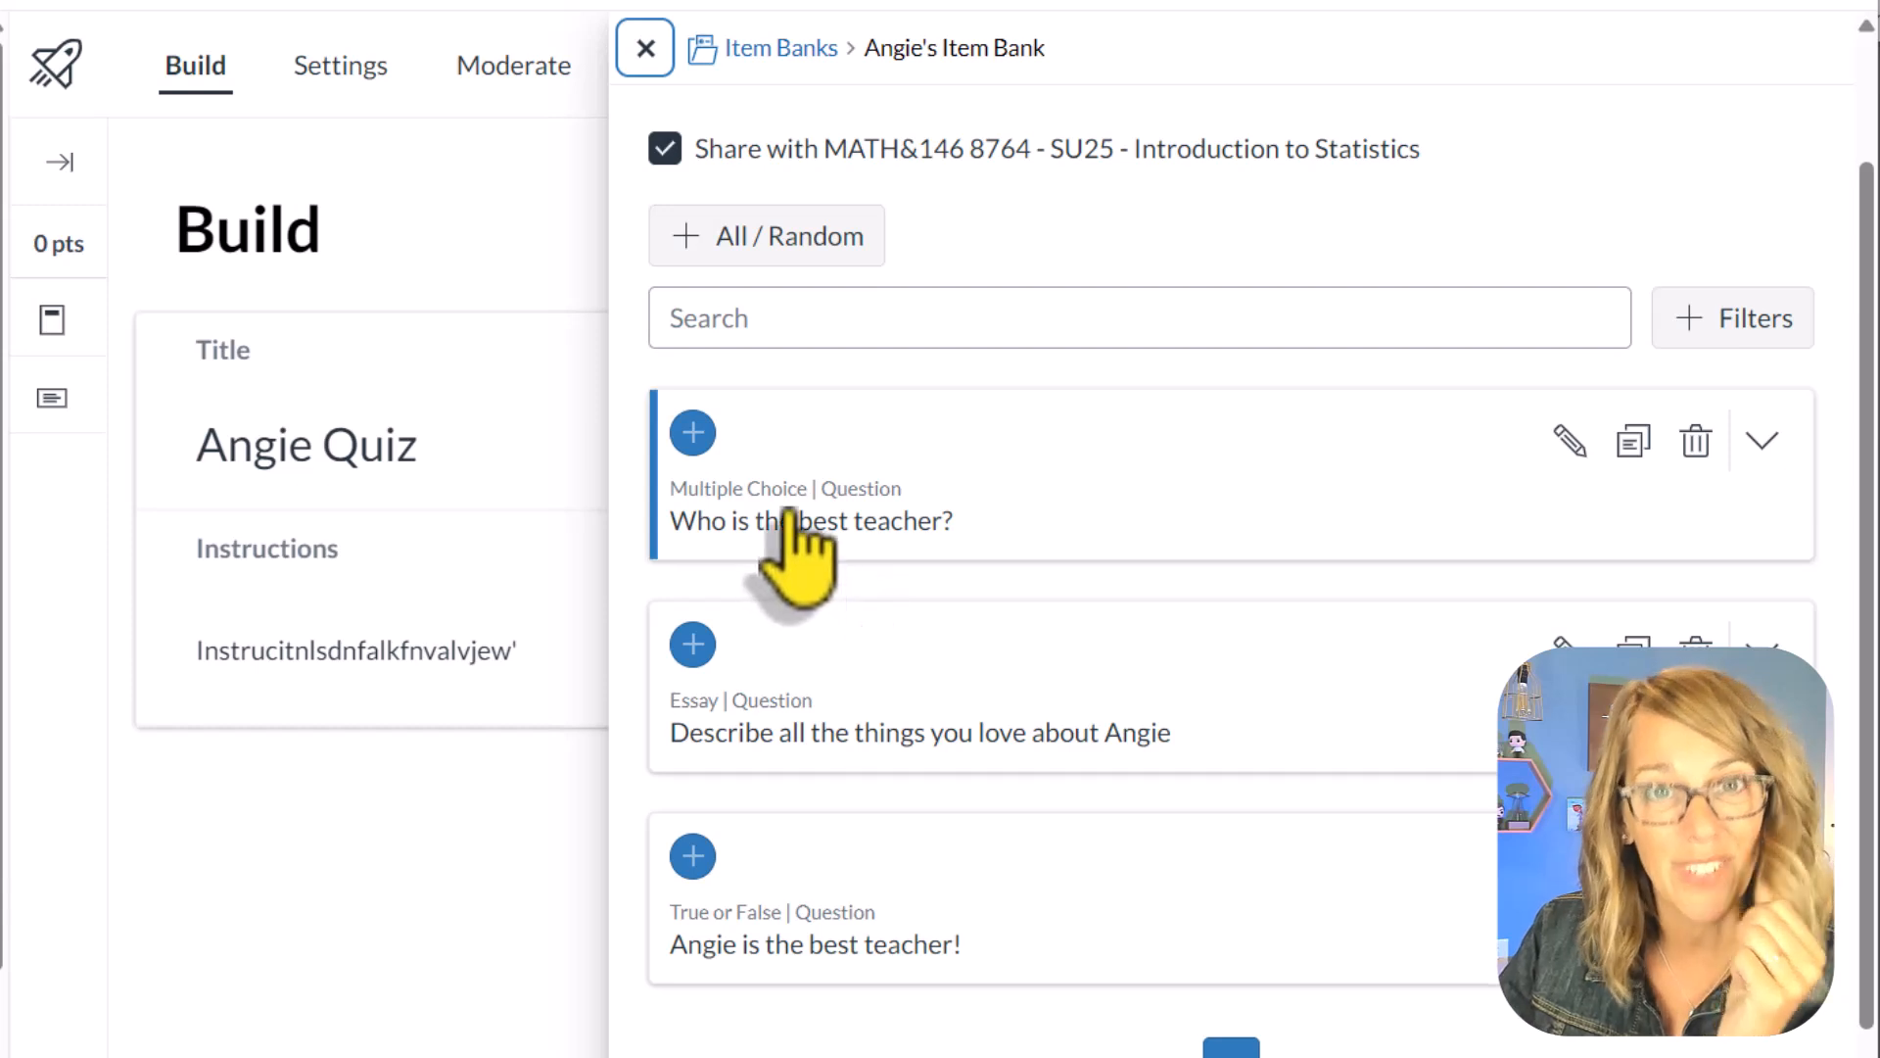
{"action": "left_click", "coordinate": [687, 240]}
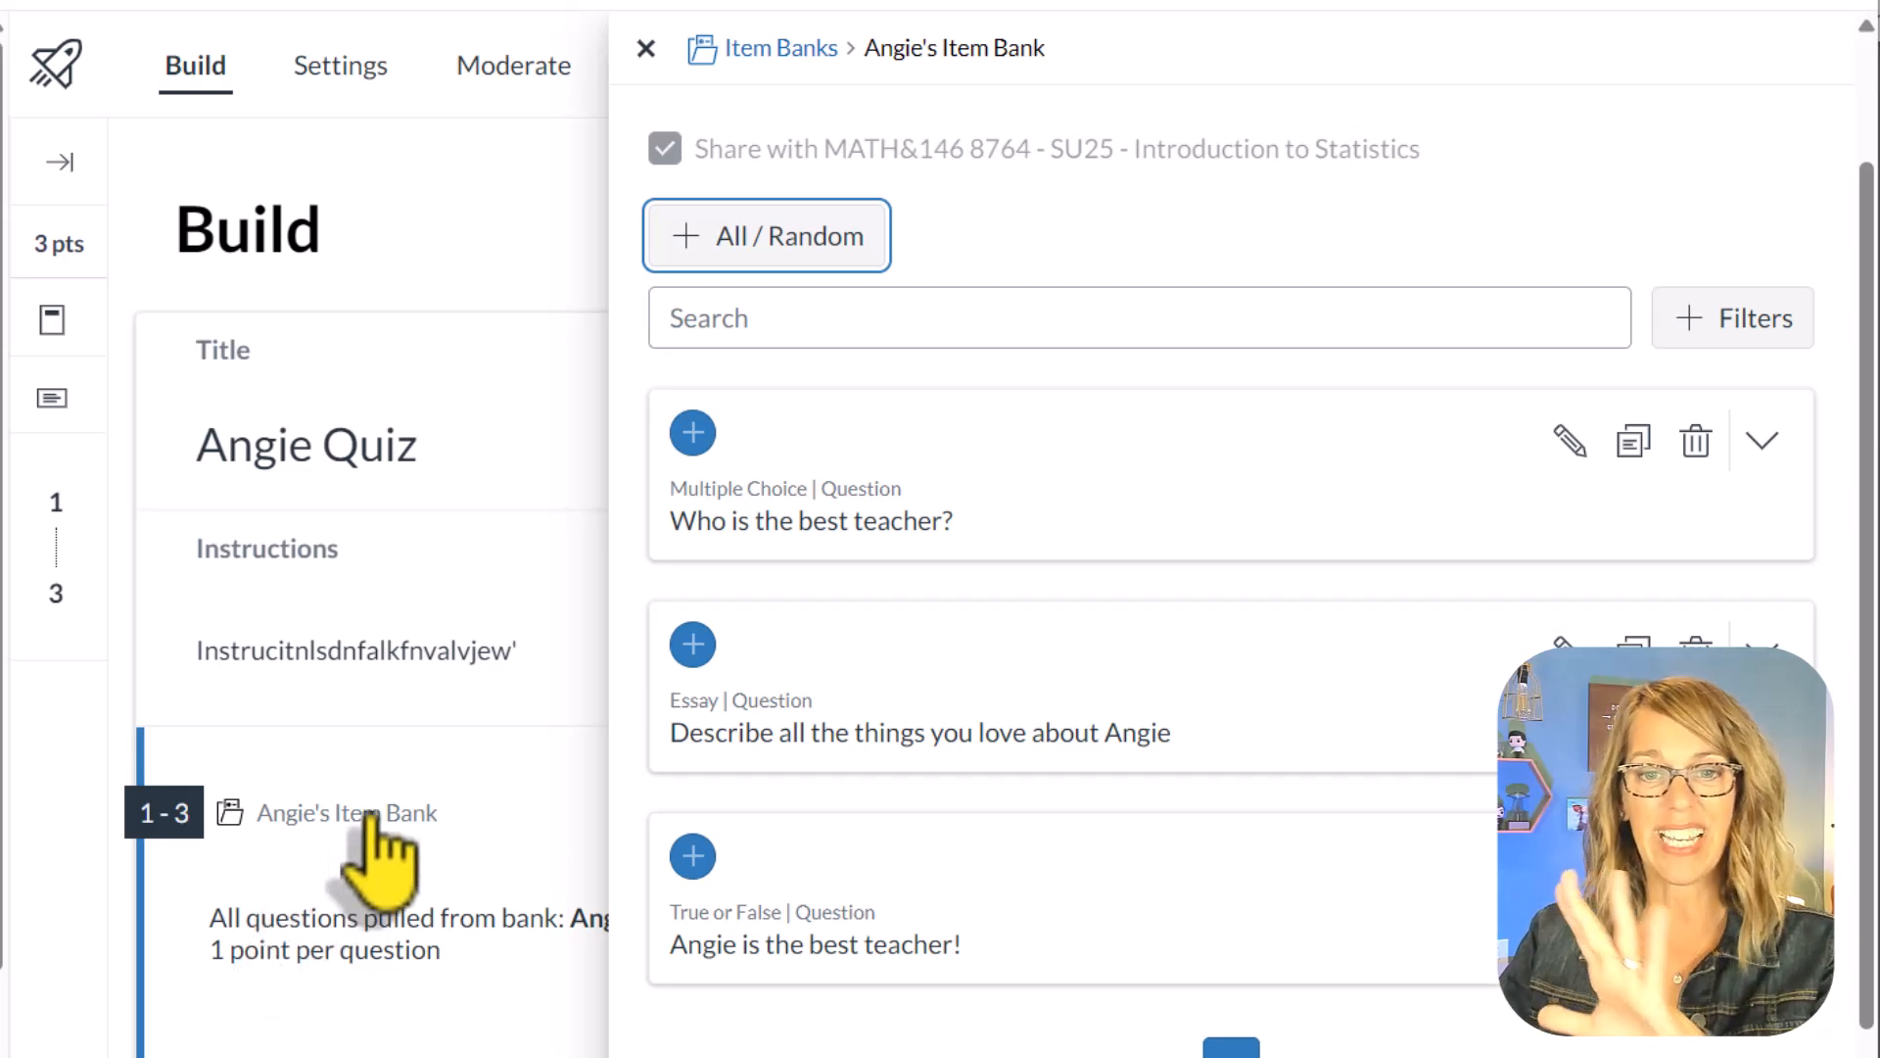
{"action": "left_click", "coordinate": [645, 49]}
Step: Edit the item bank group to randomly select 2 questions worth 2 points each and save it
{"action": "scroll", "coordinate": [1263, 940], "scroll_direction": "down", "scroll_amount": 1}
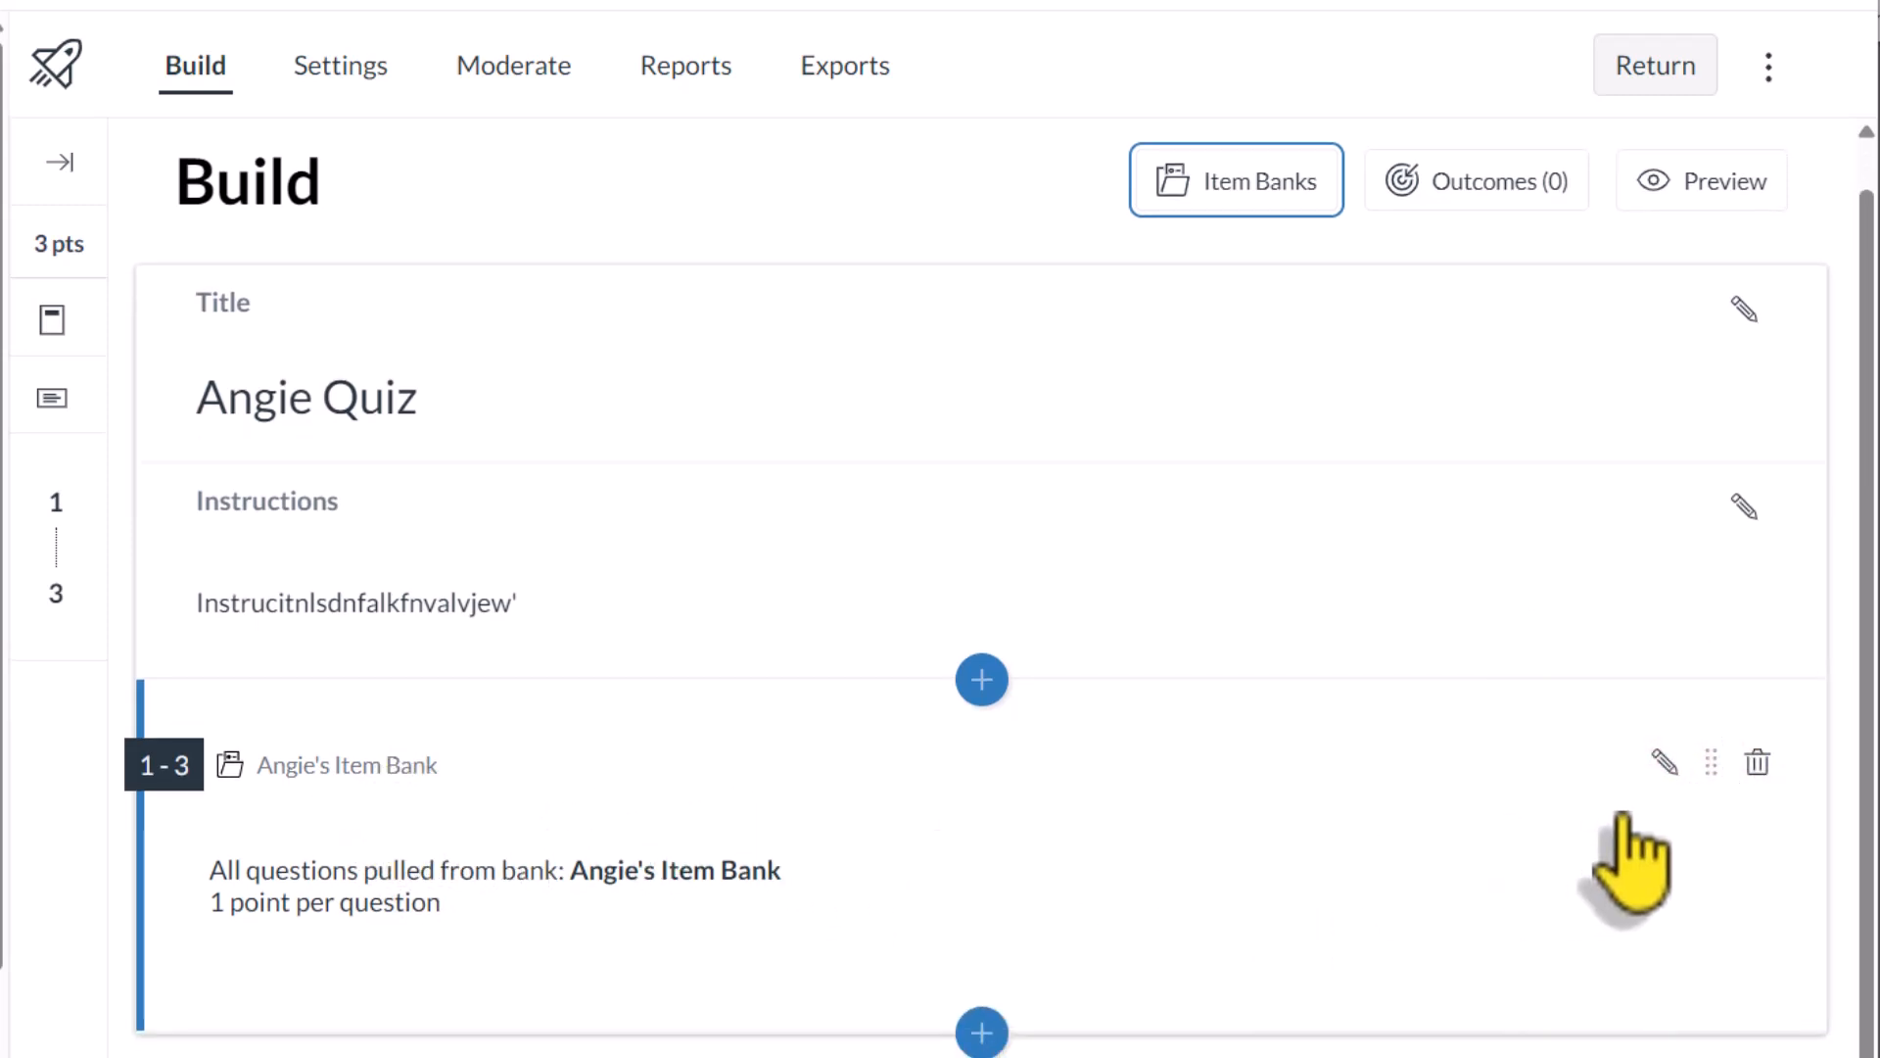
{"action": "left_click", "coordinate": [382, 774]}
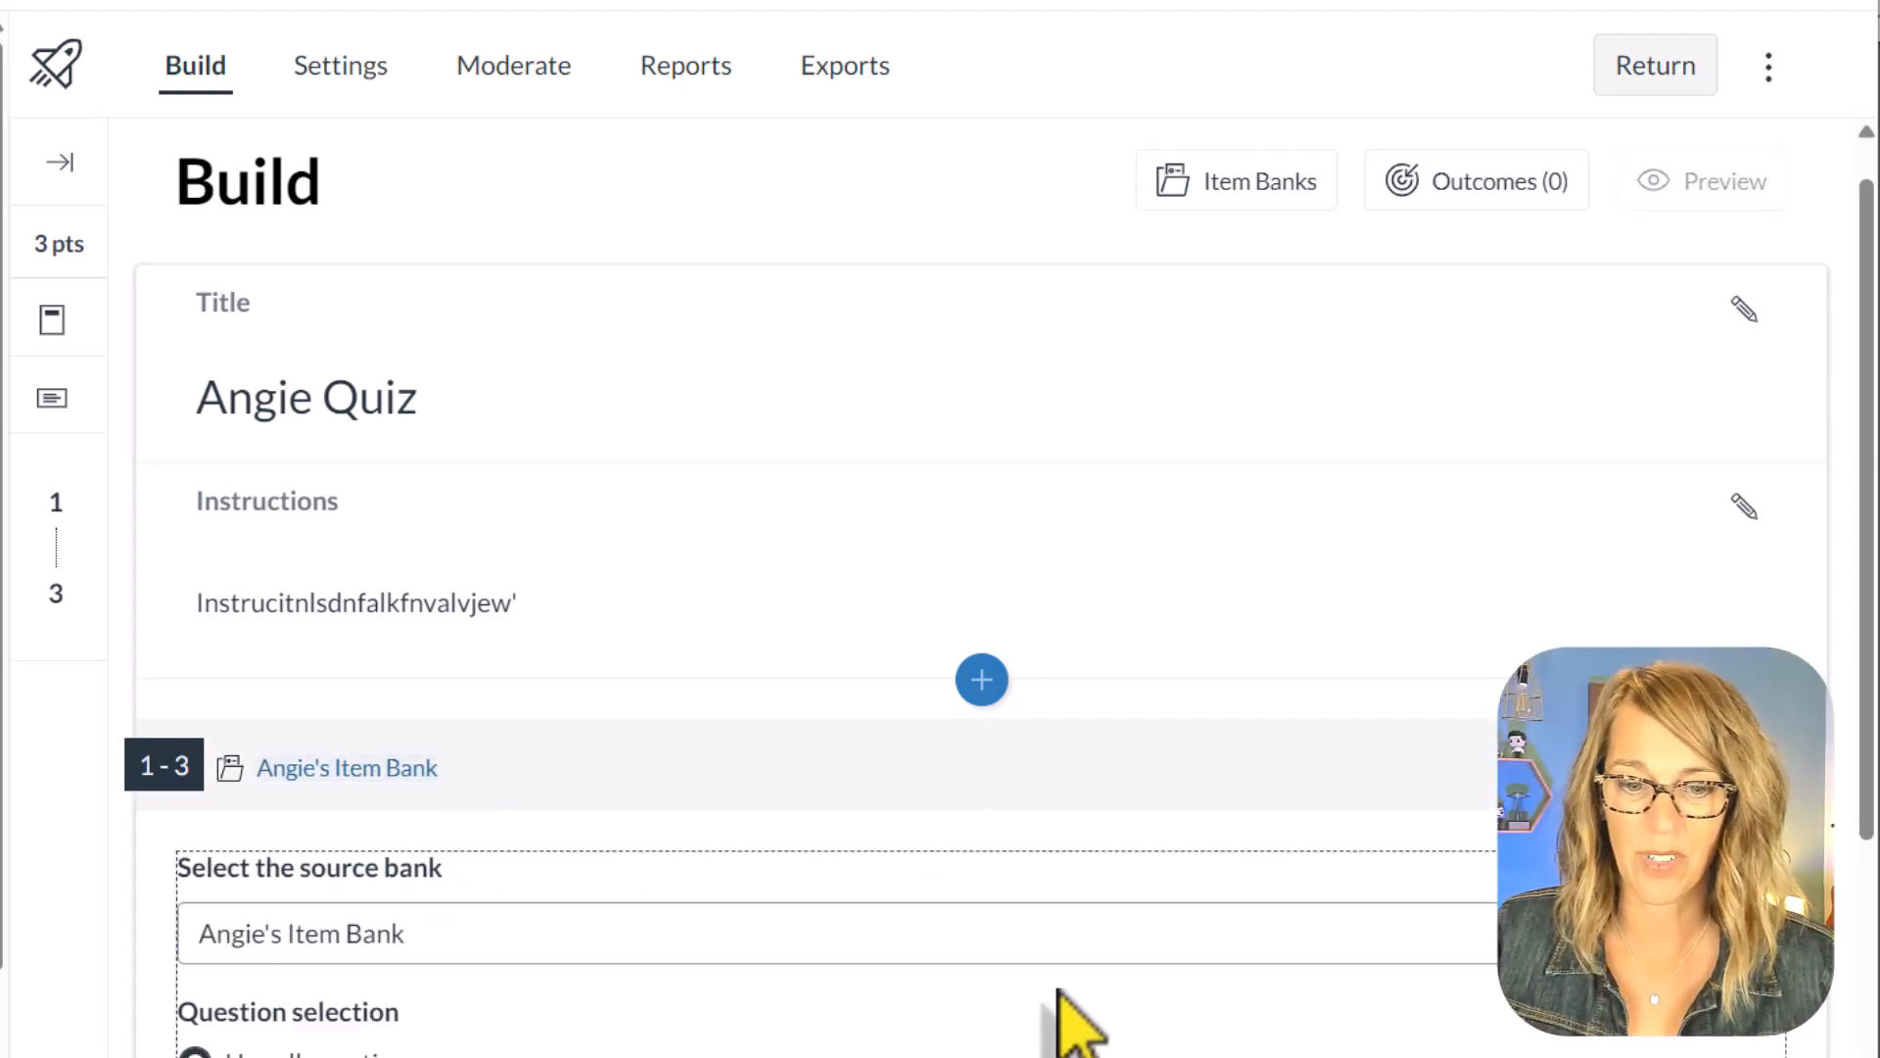
{"action": "scroll", "coordinate": [1054, 990], "scroll_direction": "down", "scroll_amount": 3}
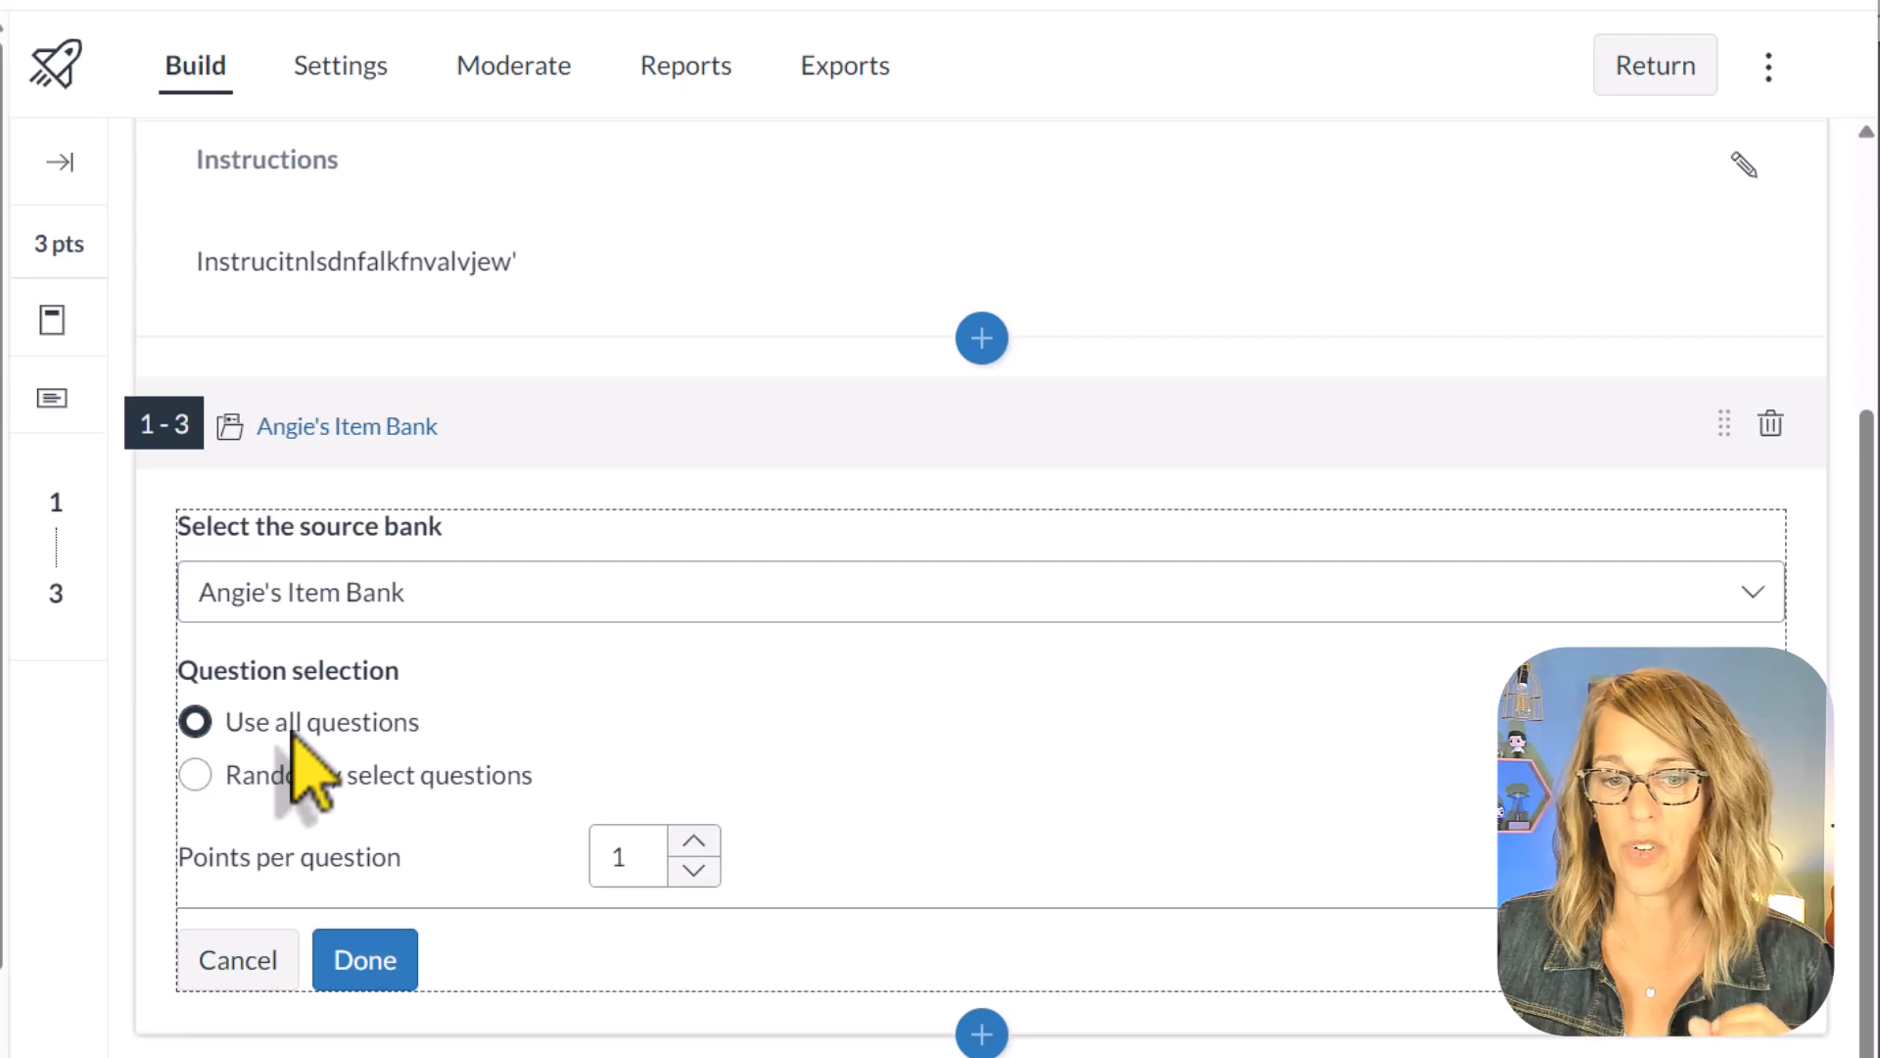
{"action": "left_click", "coordinate": [196, 774]}
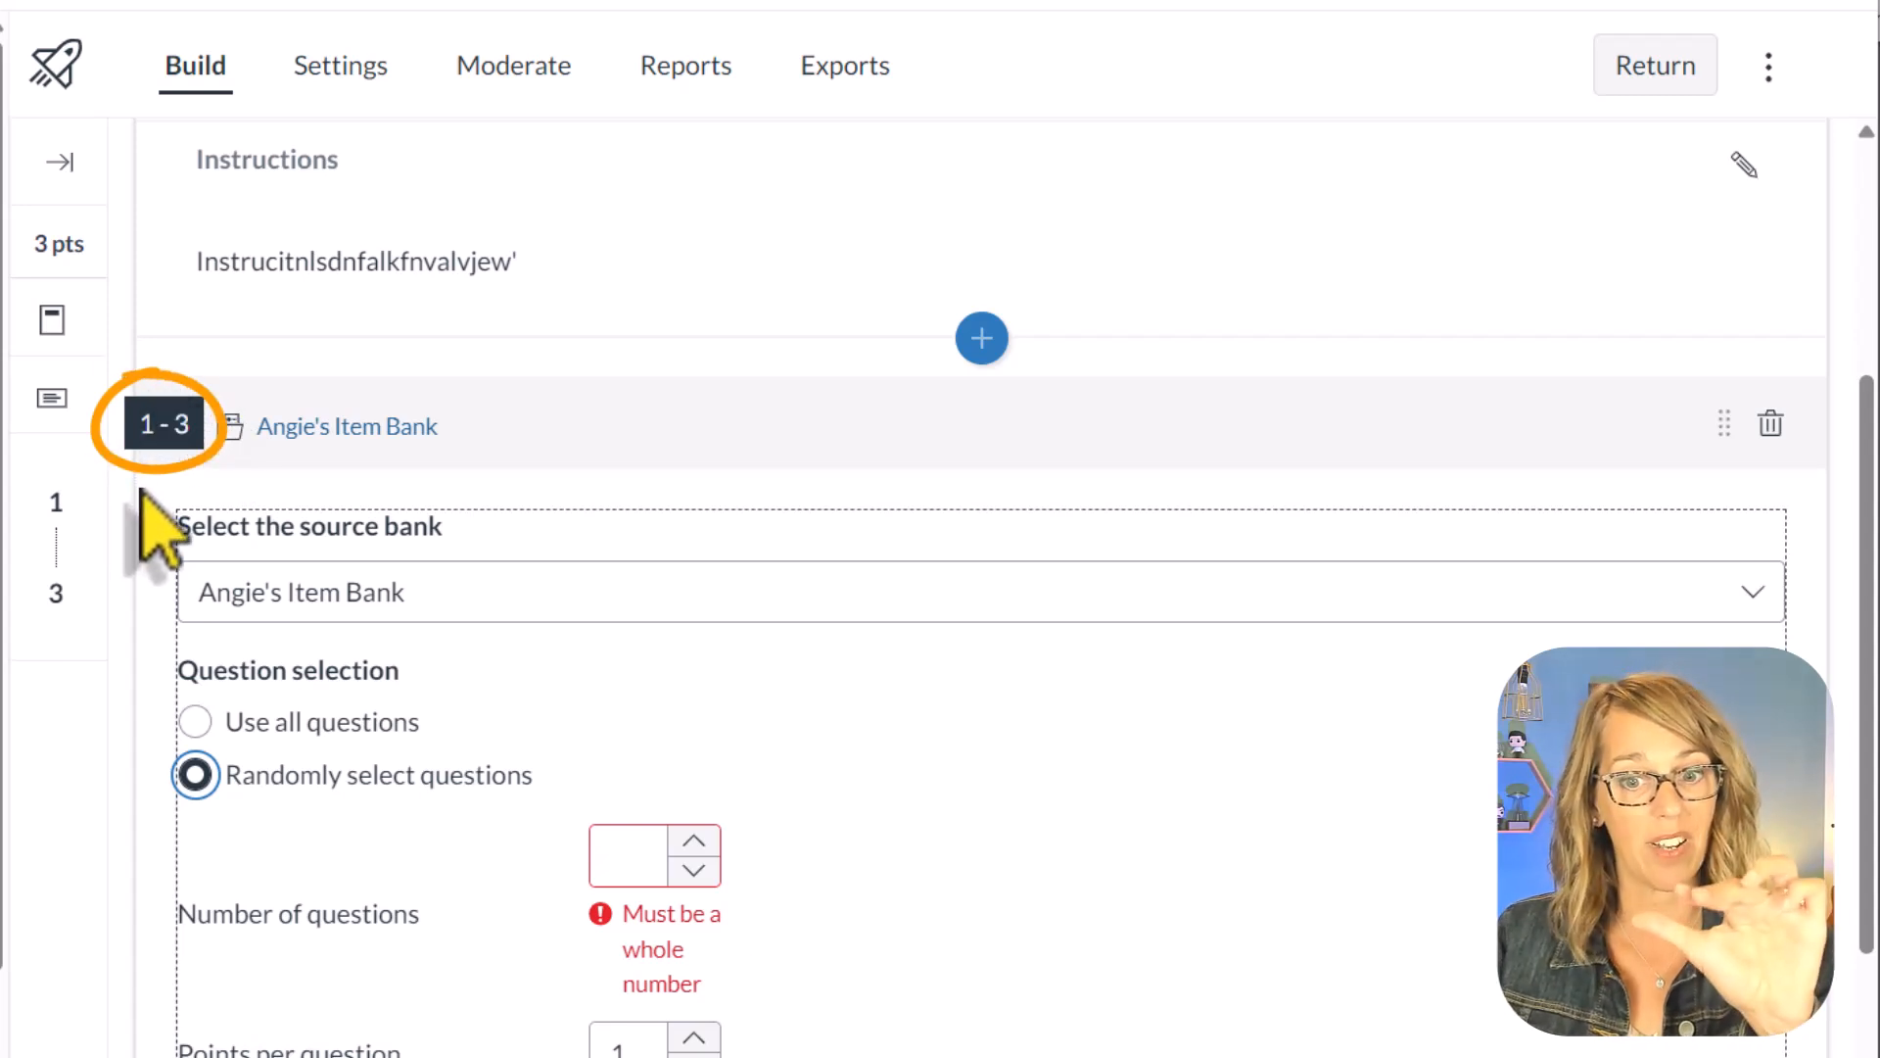
{"action": "left_click", "coordinate": [645, 867]}
{"action": "type", "text": "2"}
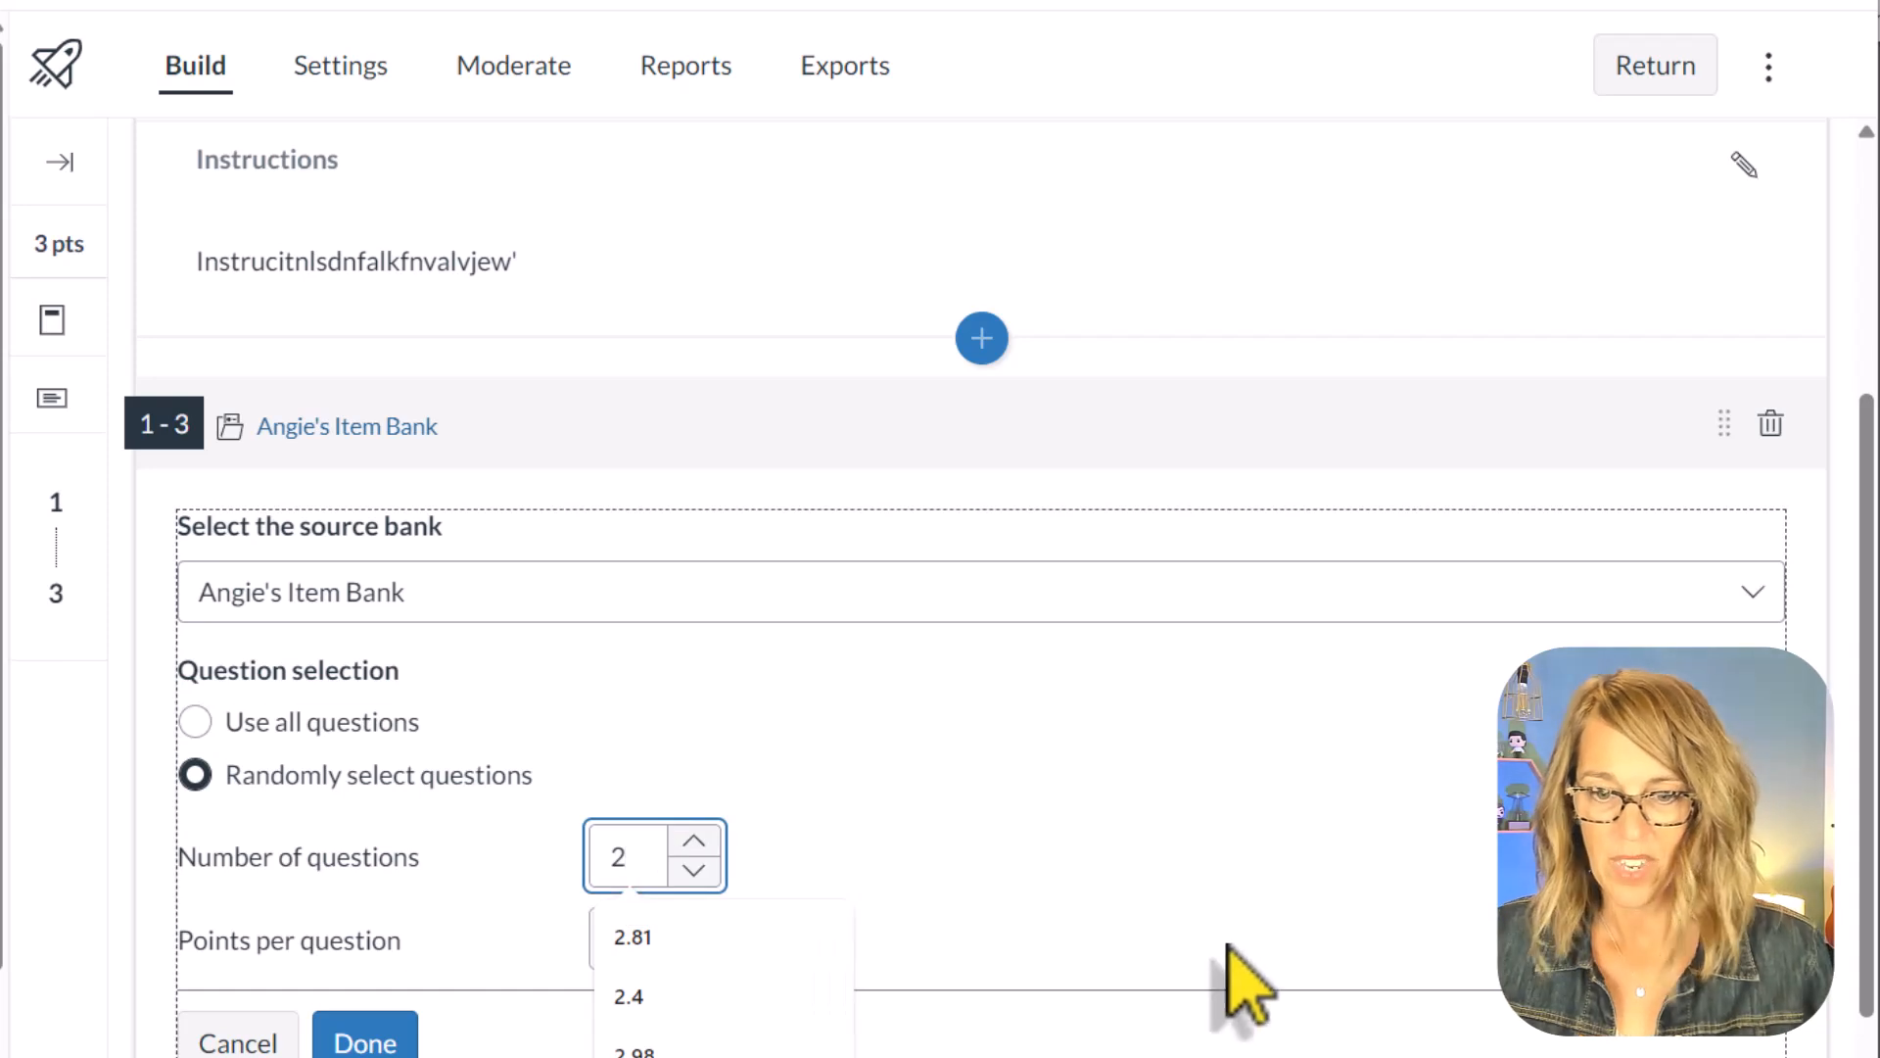
{"action": "left_click", "coordinate": [1153, 871]}
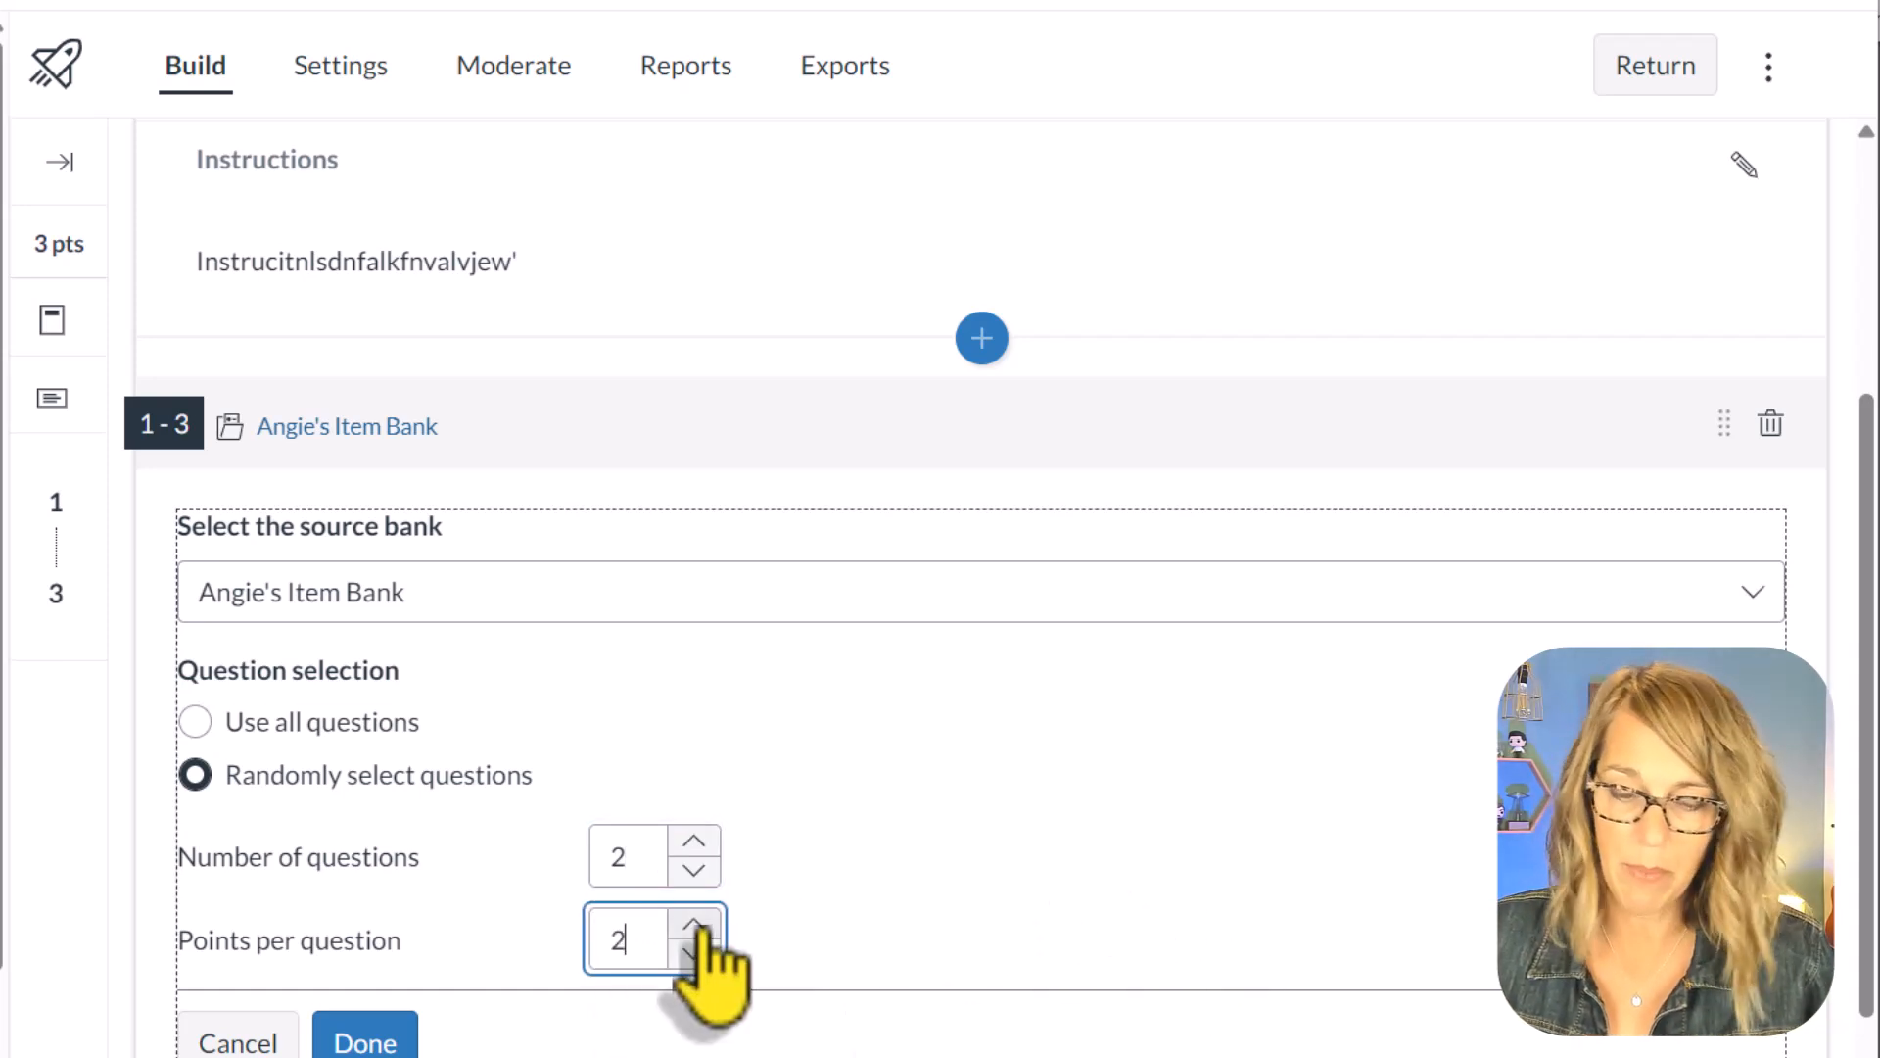
{"action": "scroll", "coordinate": [979, 940], "scroll_direction": "down", "scroll_amount": 1}
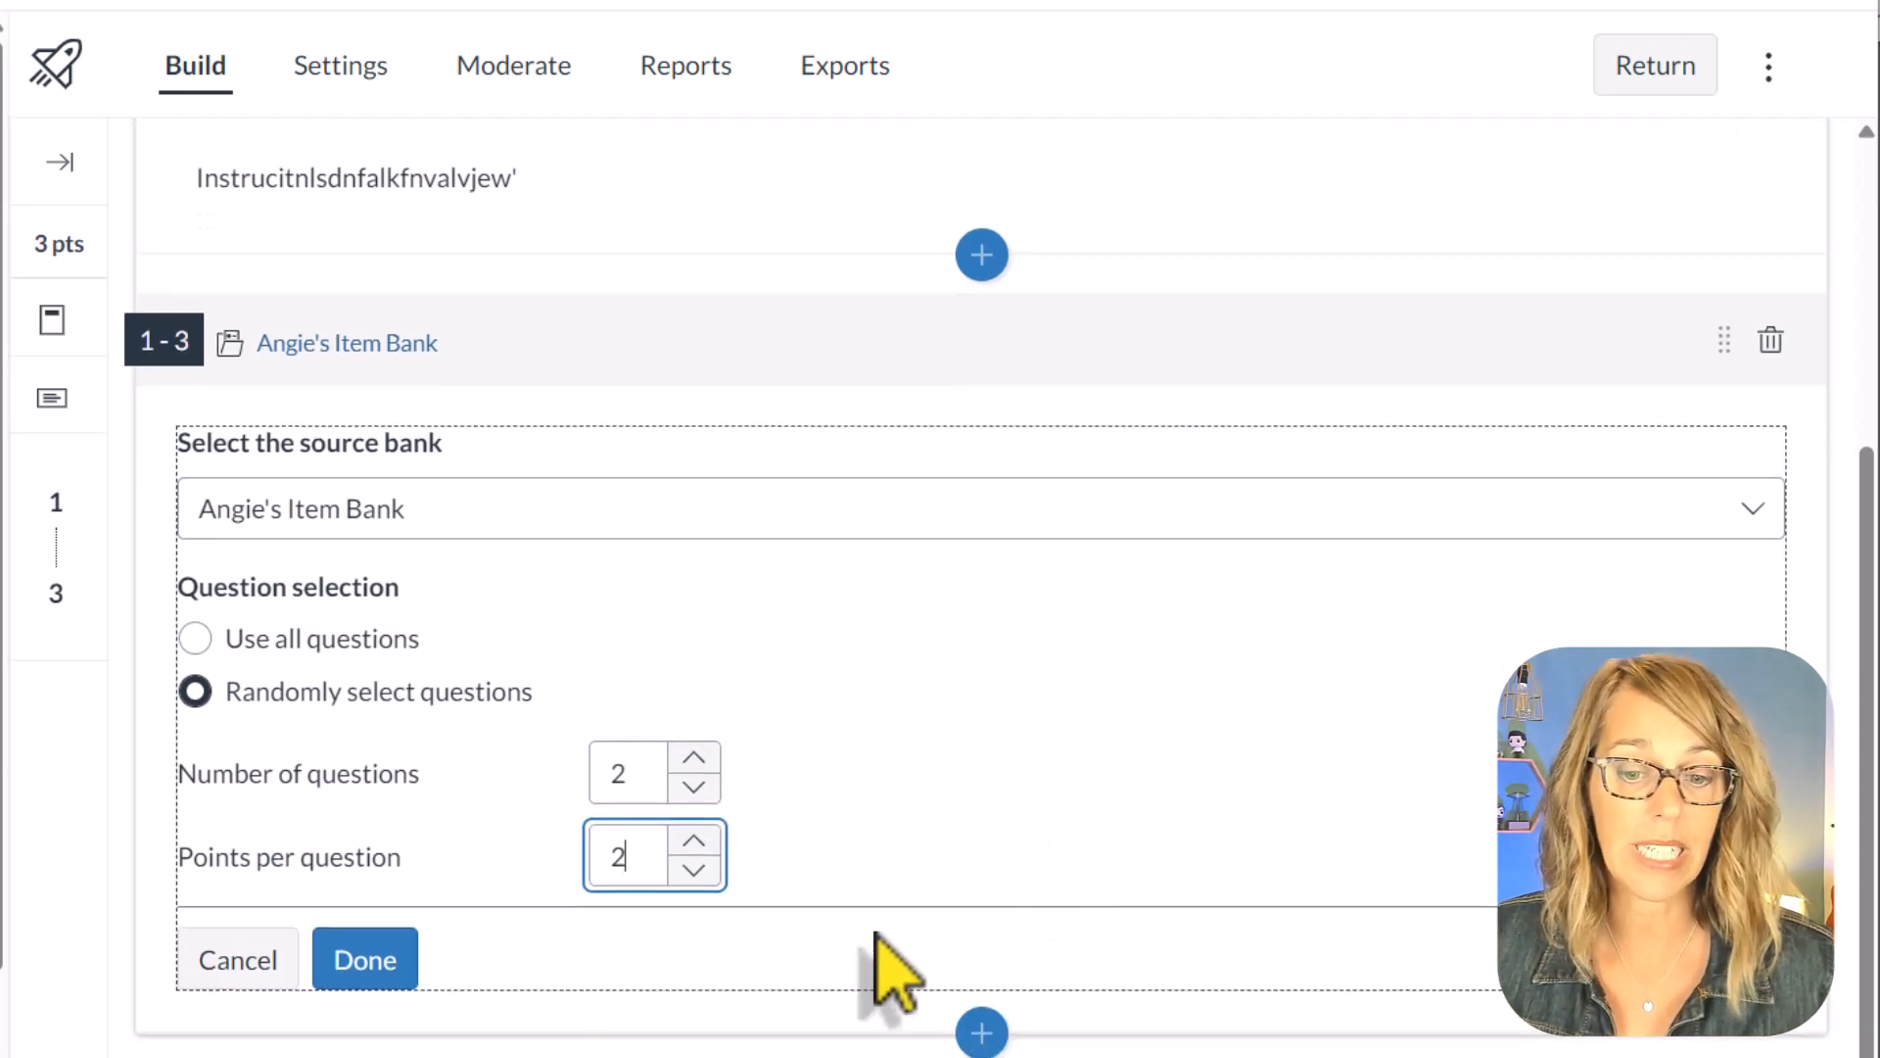
{"action": "left_click", "coordinate": [366, 961]}
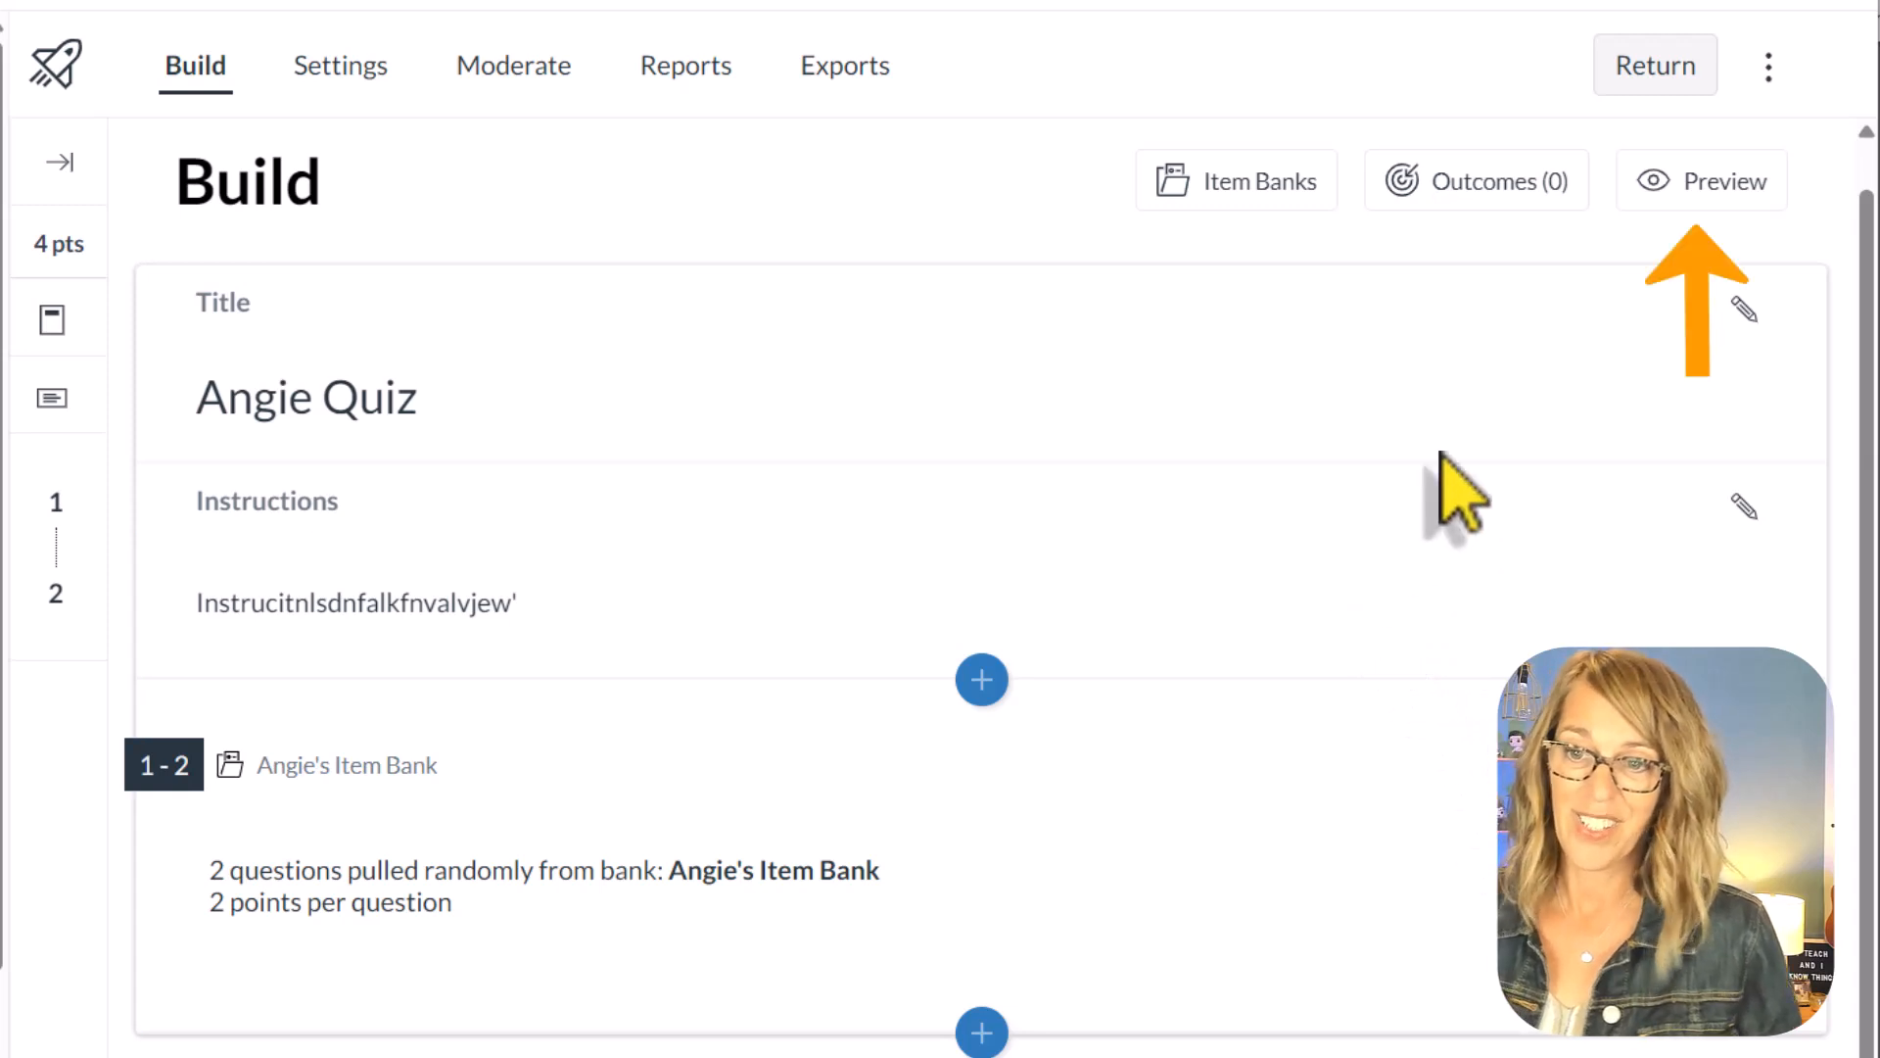
Step: Preview the quiz, look through both randomly pulled questions and exit the preview
{"action": "left_click", "coordinate": [1733, 184]}
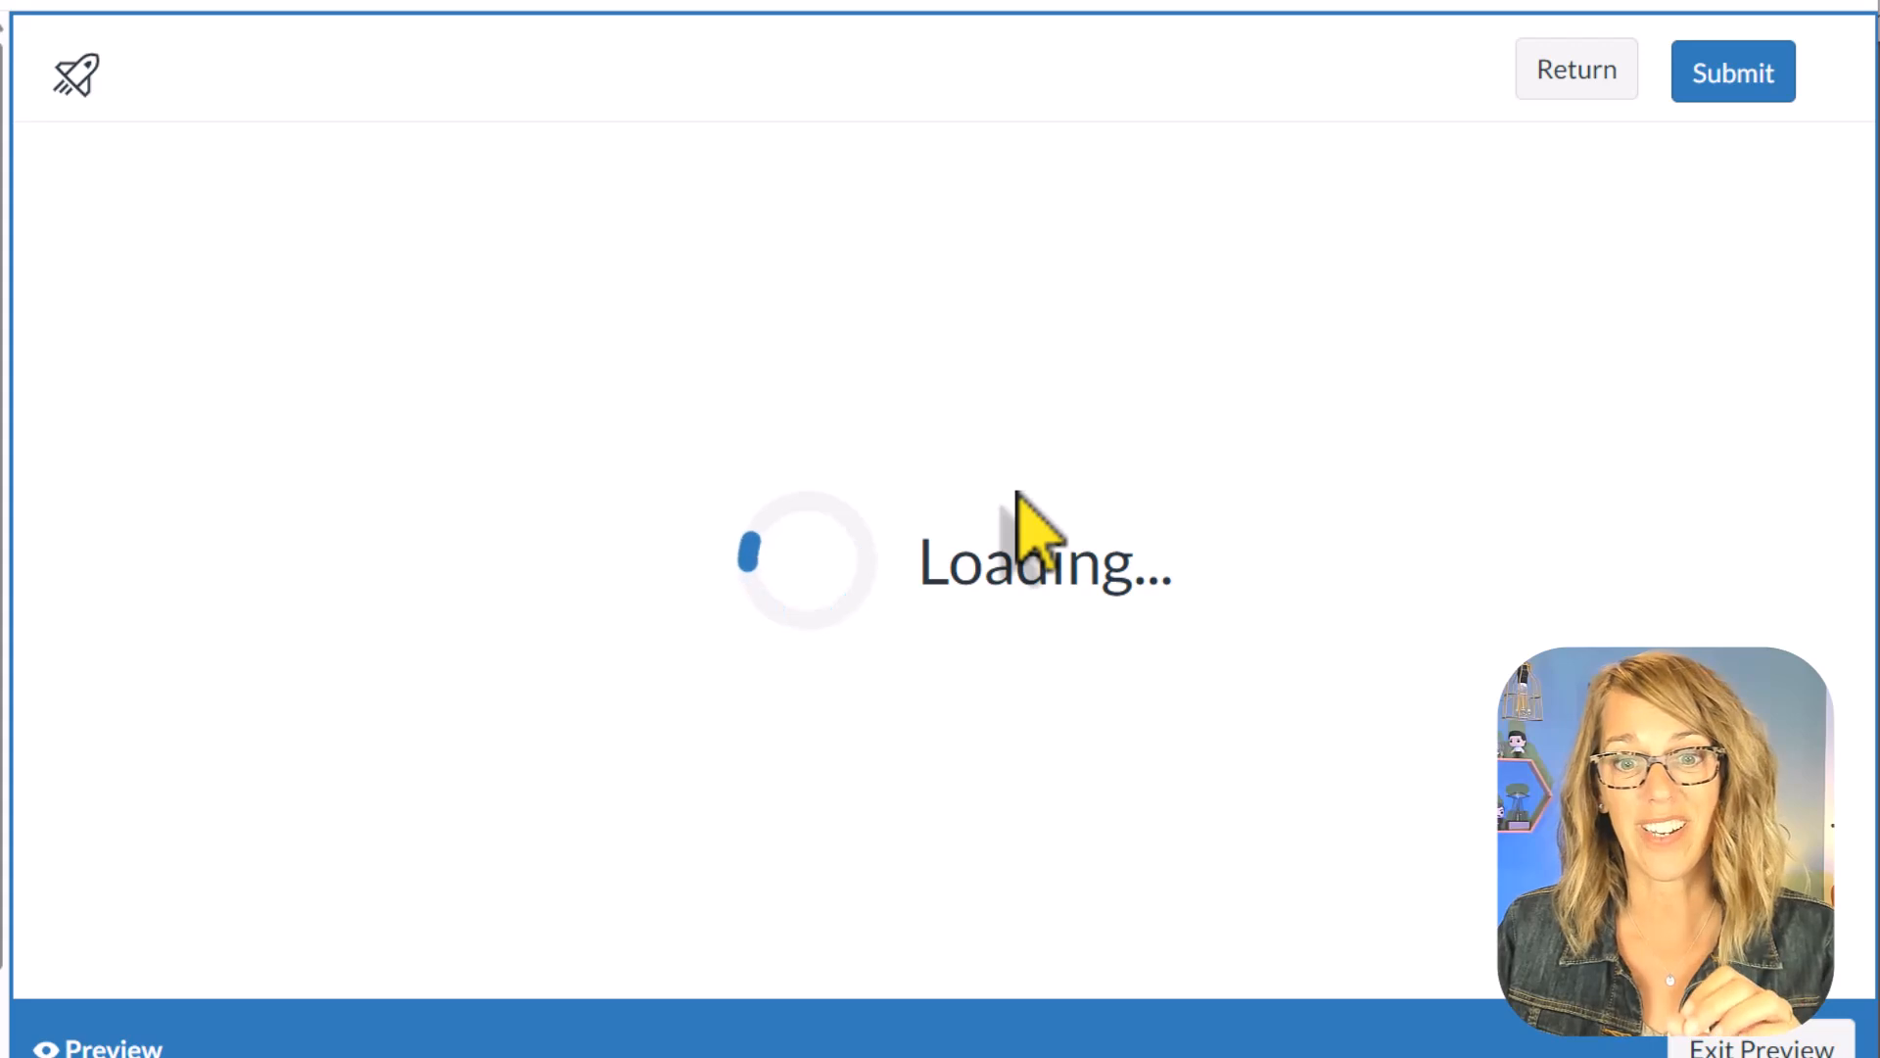
{"action": "scroll", "coordinate": [651, 630], "scroll_direction": "down", "scroll_amount": 4}
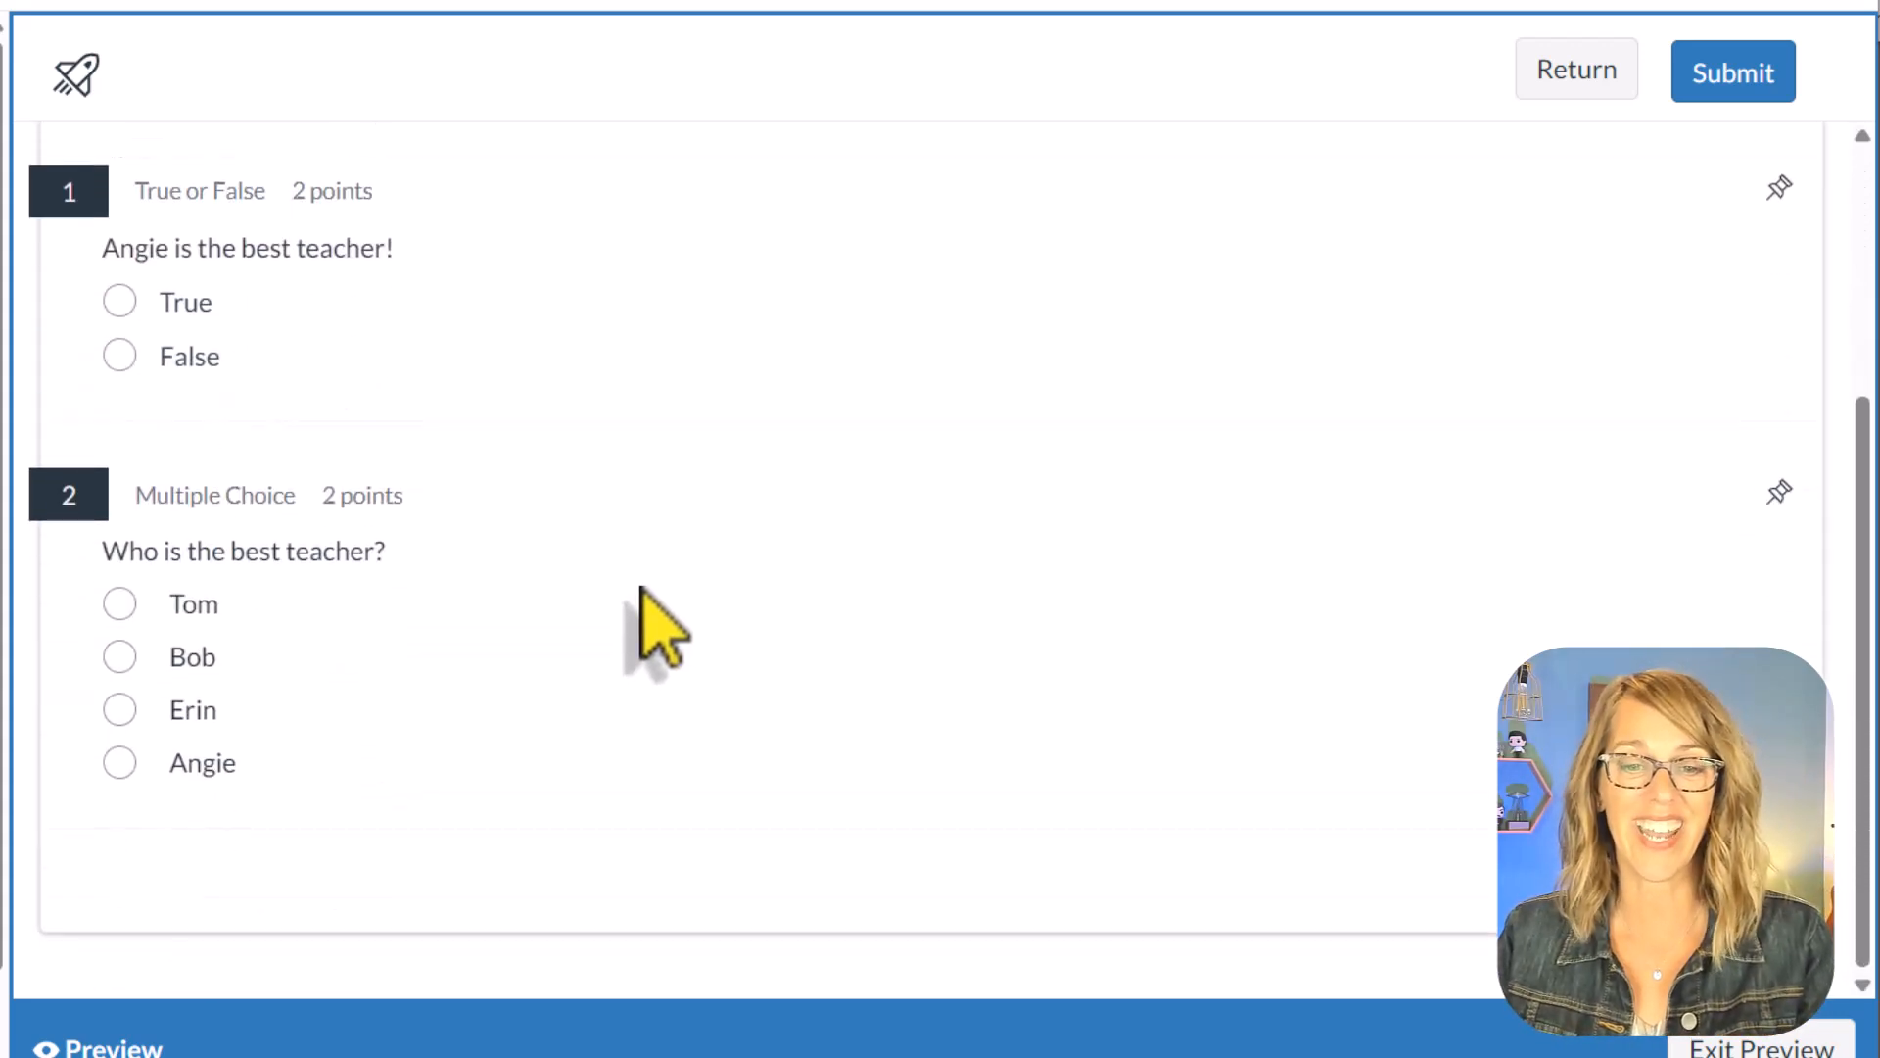
{"action": "scroll", "coordinate": [642, 590], "scroll_direction": "up", "scroll_amount": 3}
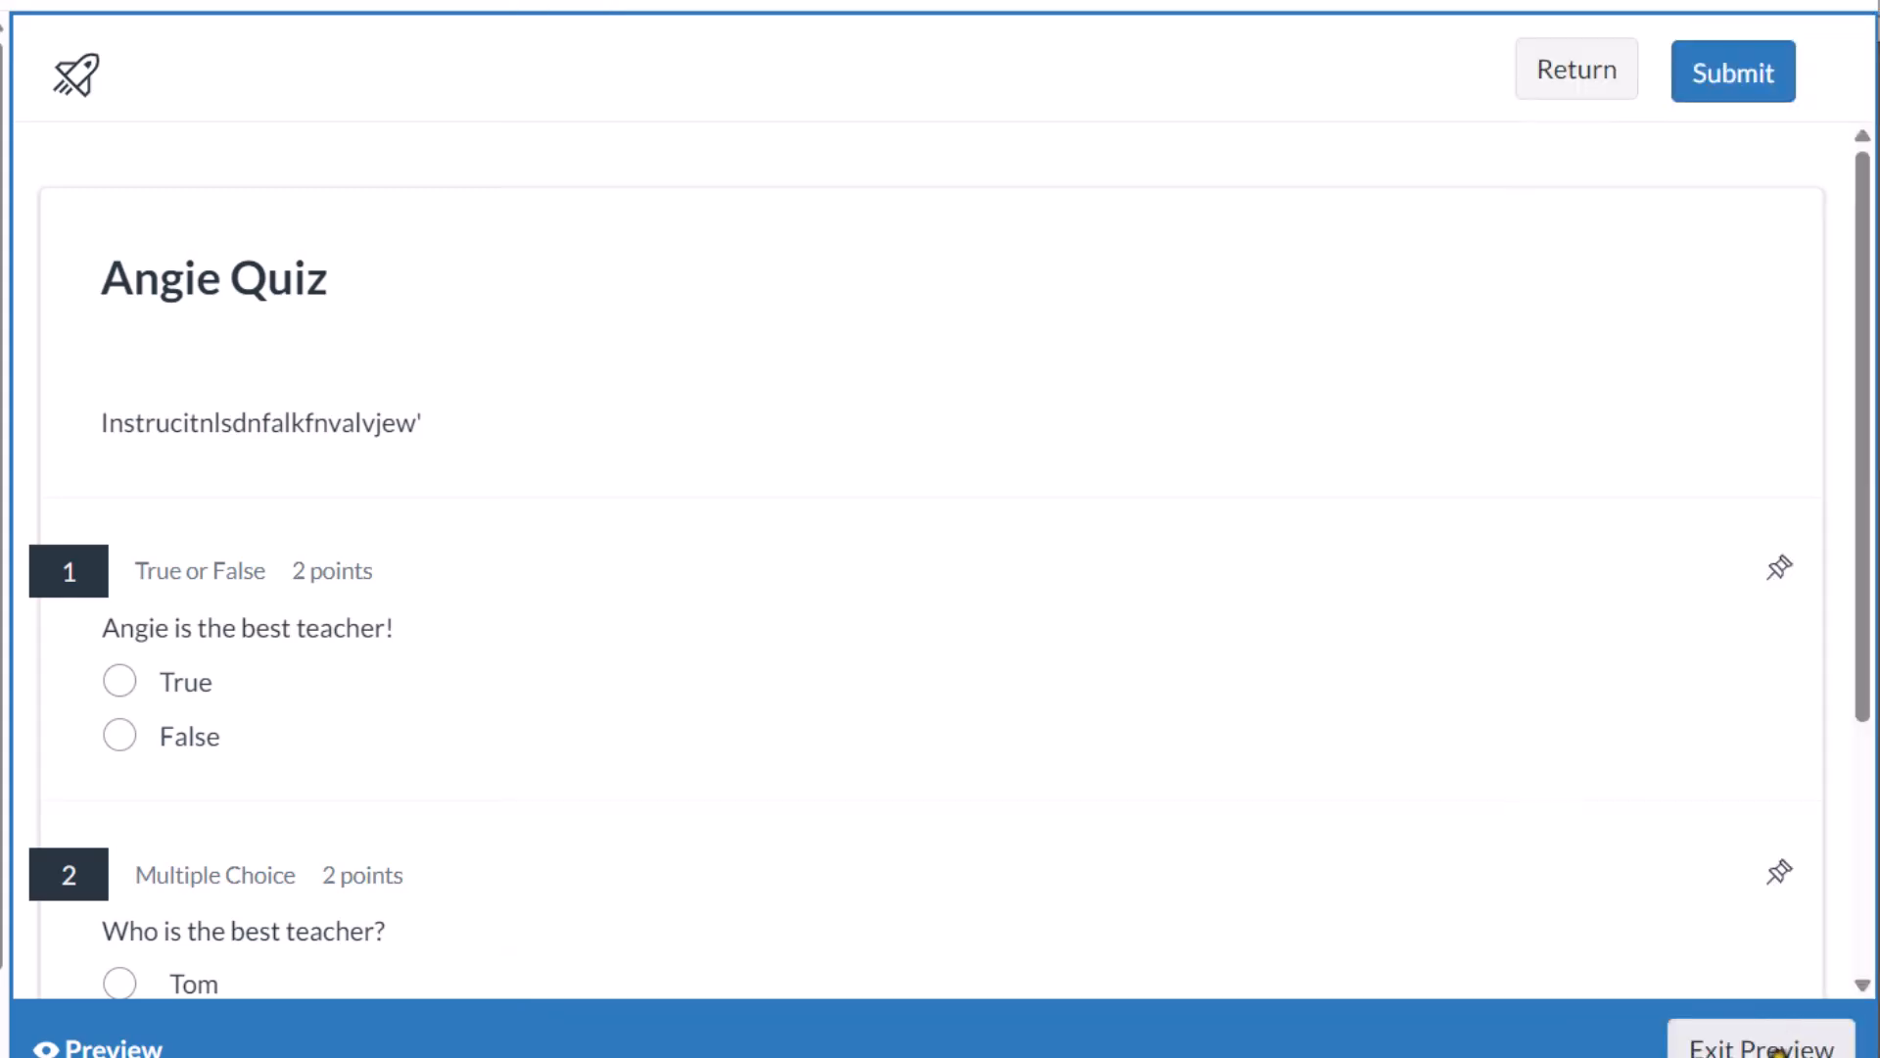
{"action": "left_click", "coordinate": [1783, 1050]}
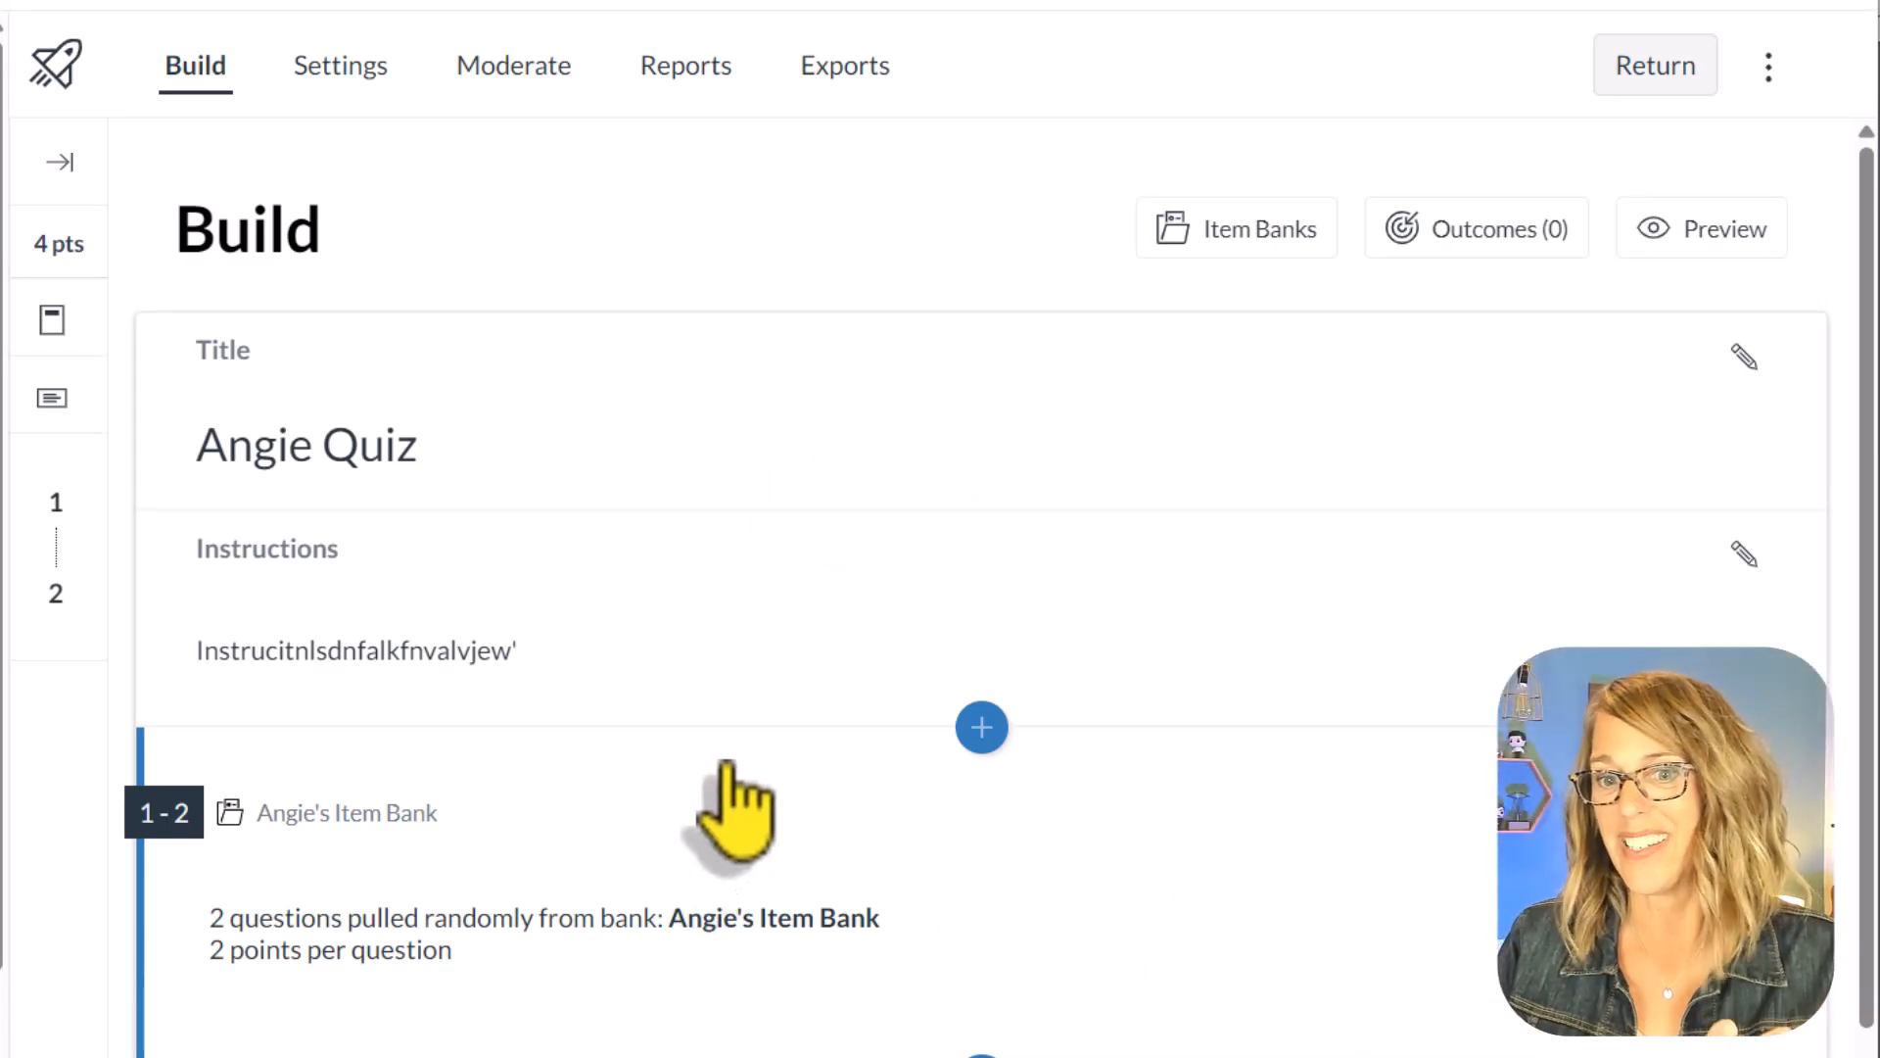
Step: Open the instructor's item bank, filter its questions by the Medium tag, review the matching questions and close the bank
{"action": "scroll", "coordinate": [1141, 921], "scroll_direction": "down", "scroll_amount": 1}
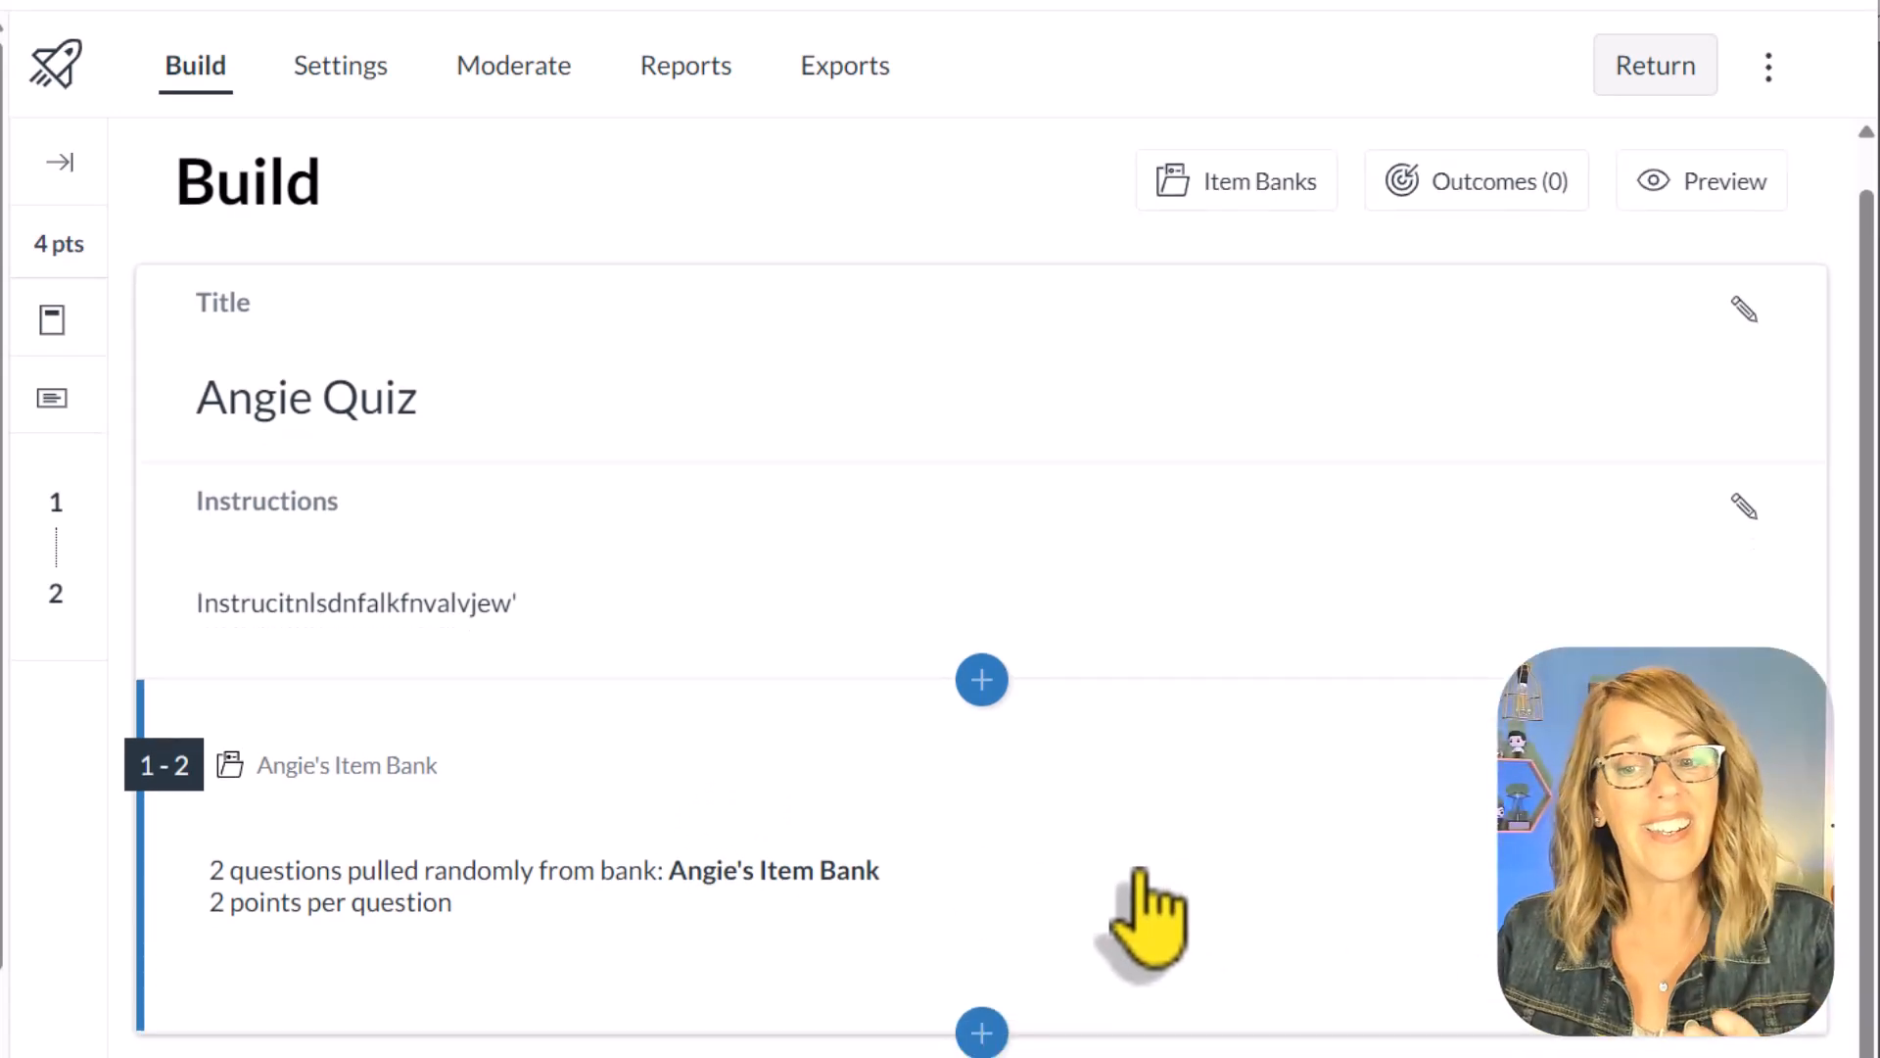
{"action": "left_click", "coordinate": [1293, 193]}
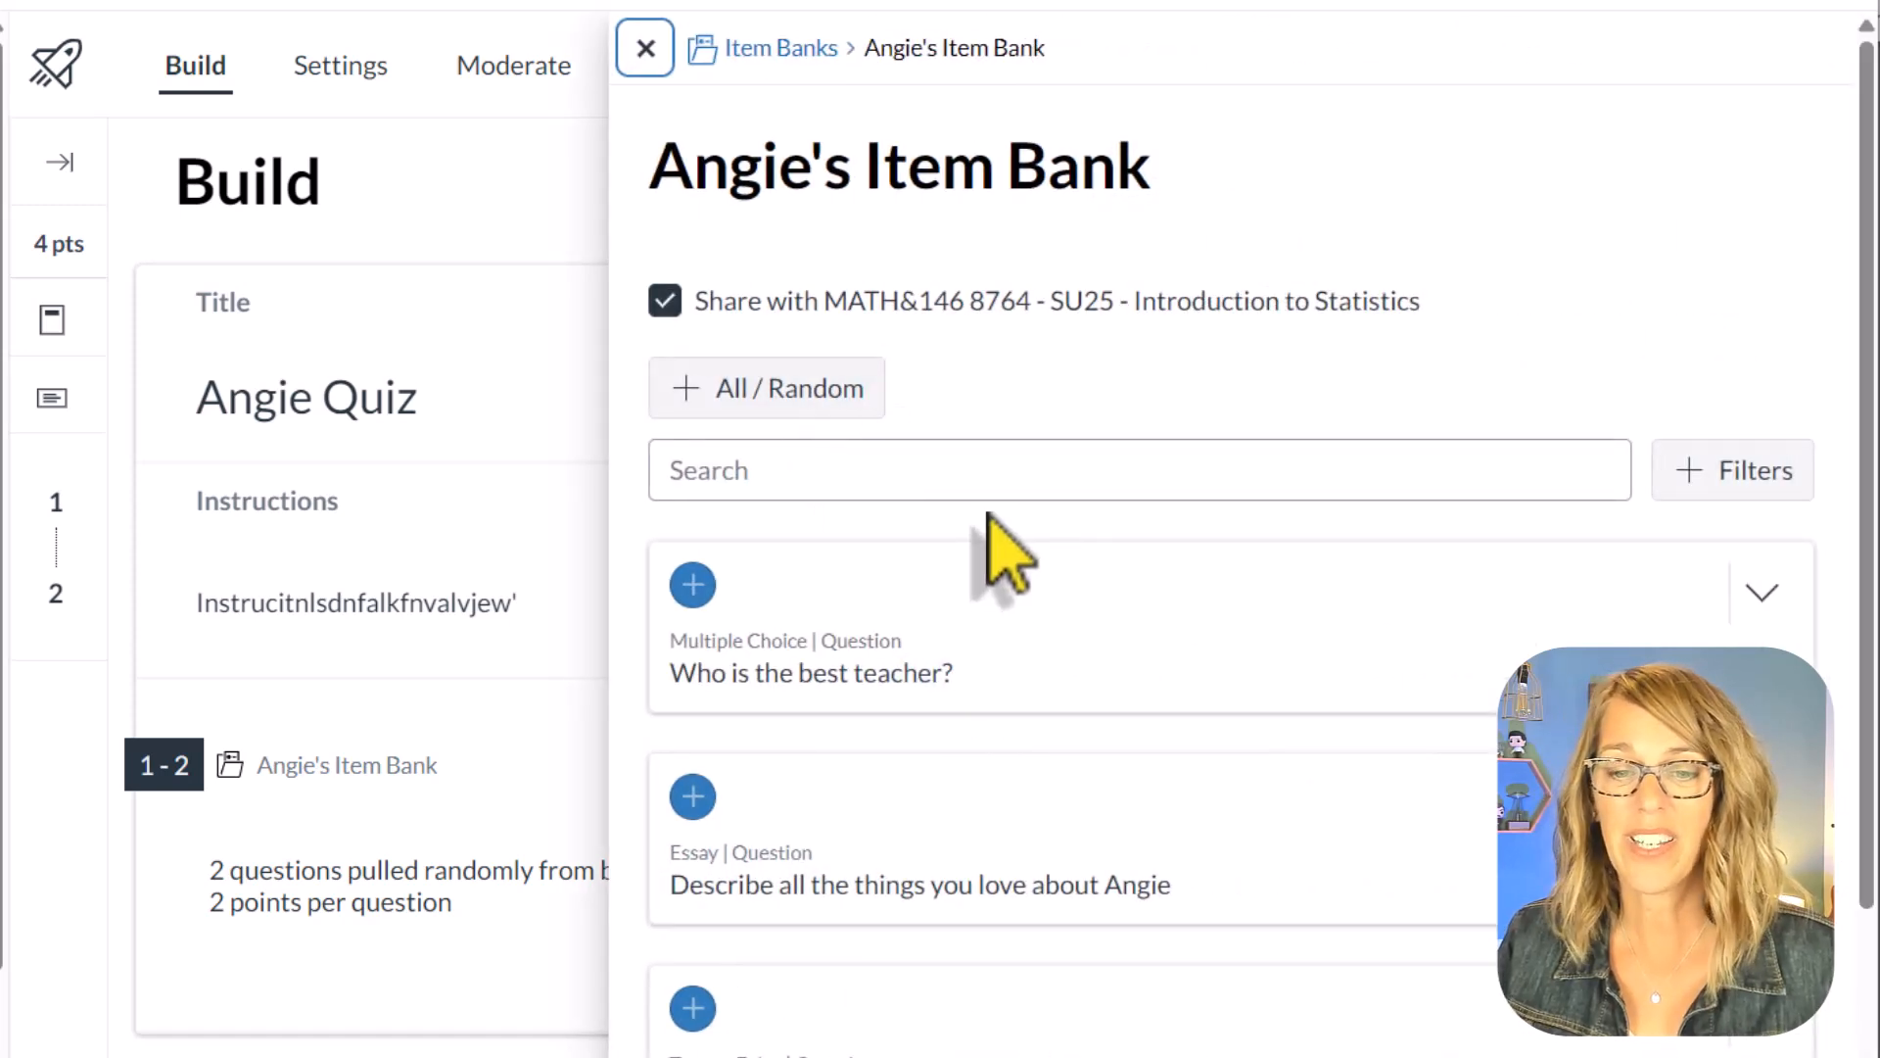
{"action": "left_click", "coordinate": [1760, 476]}
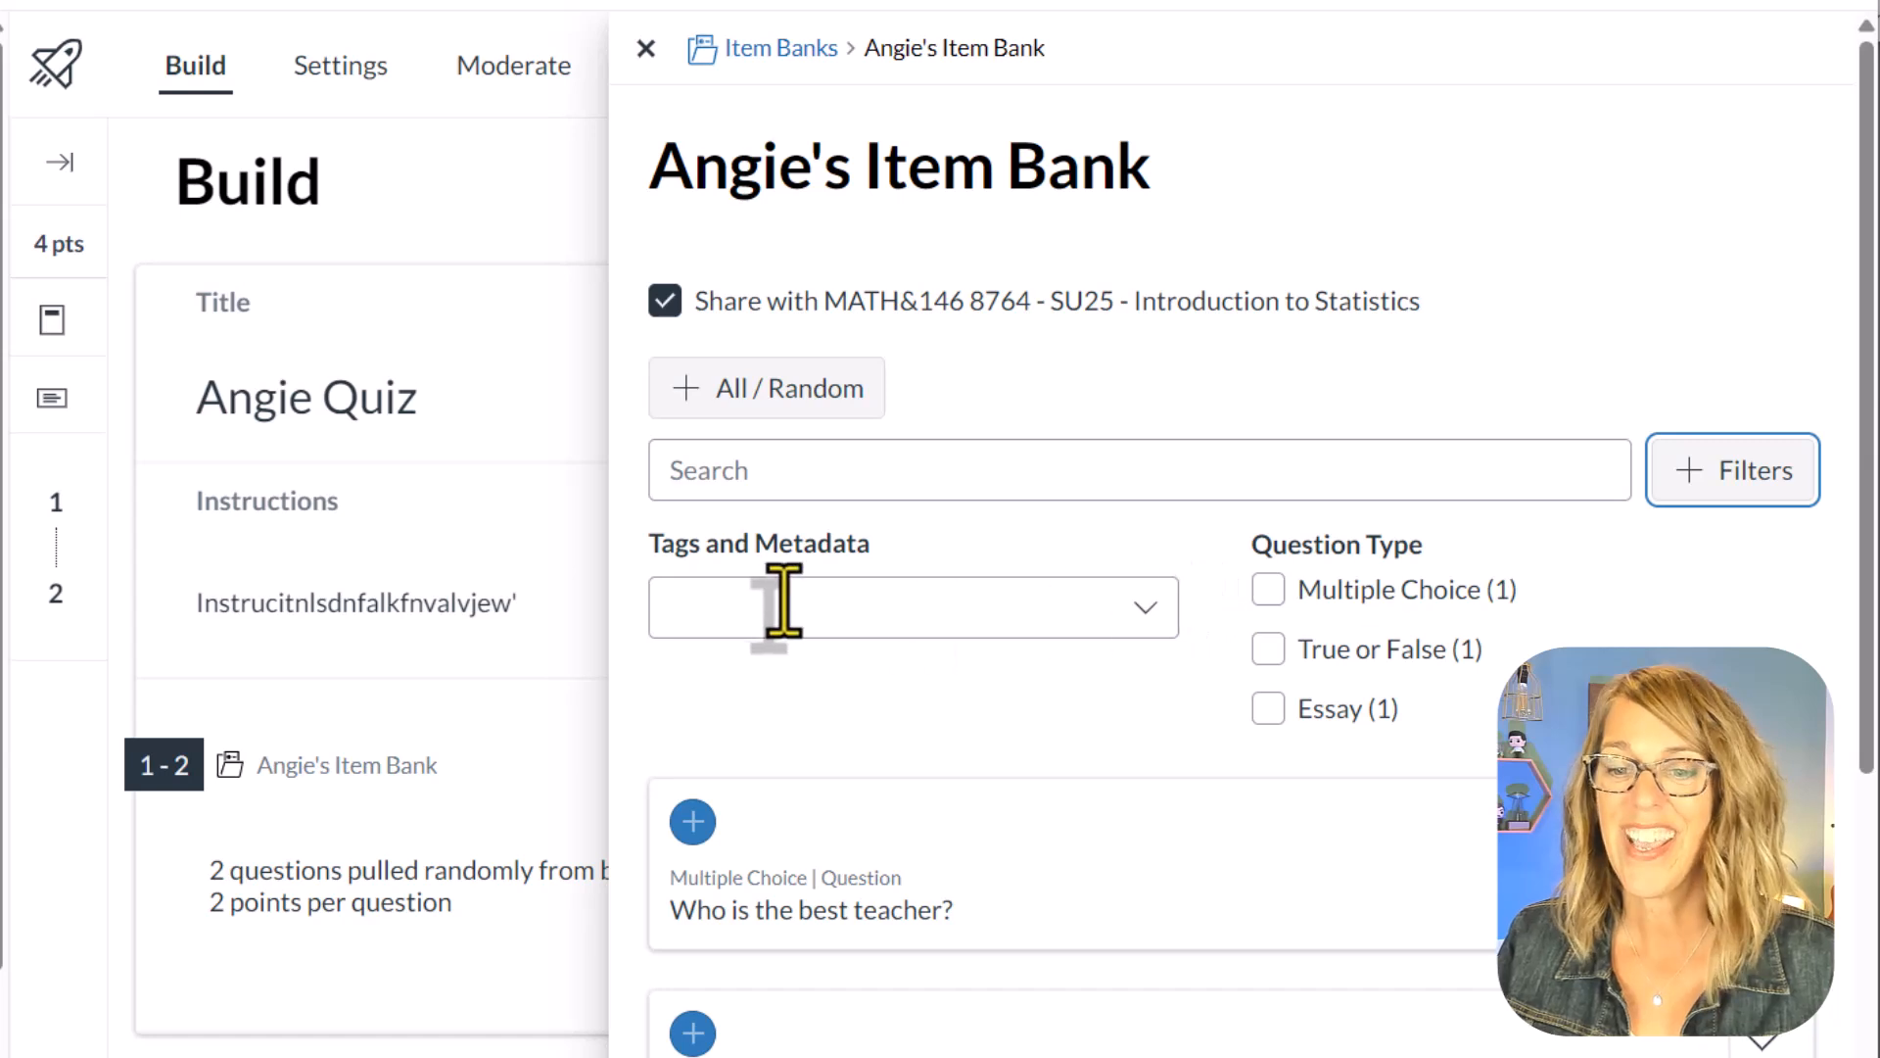
{"action": "left_click", "coordinate": [1143, 609]}
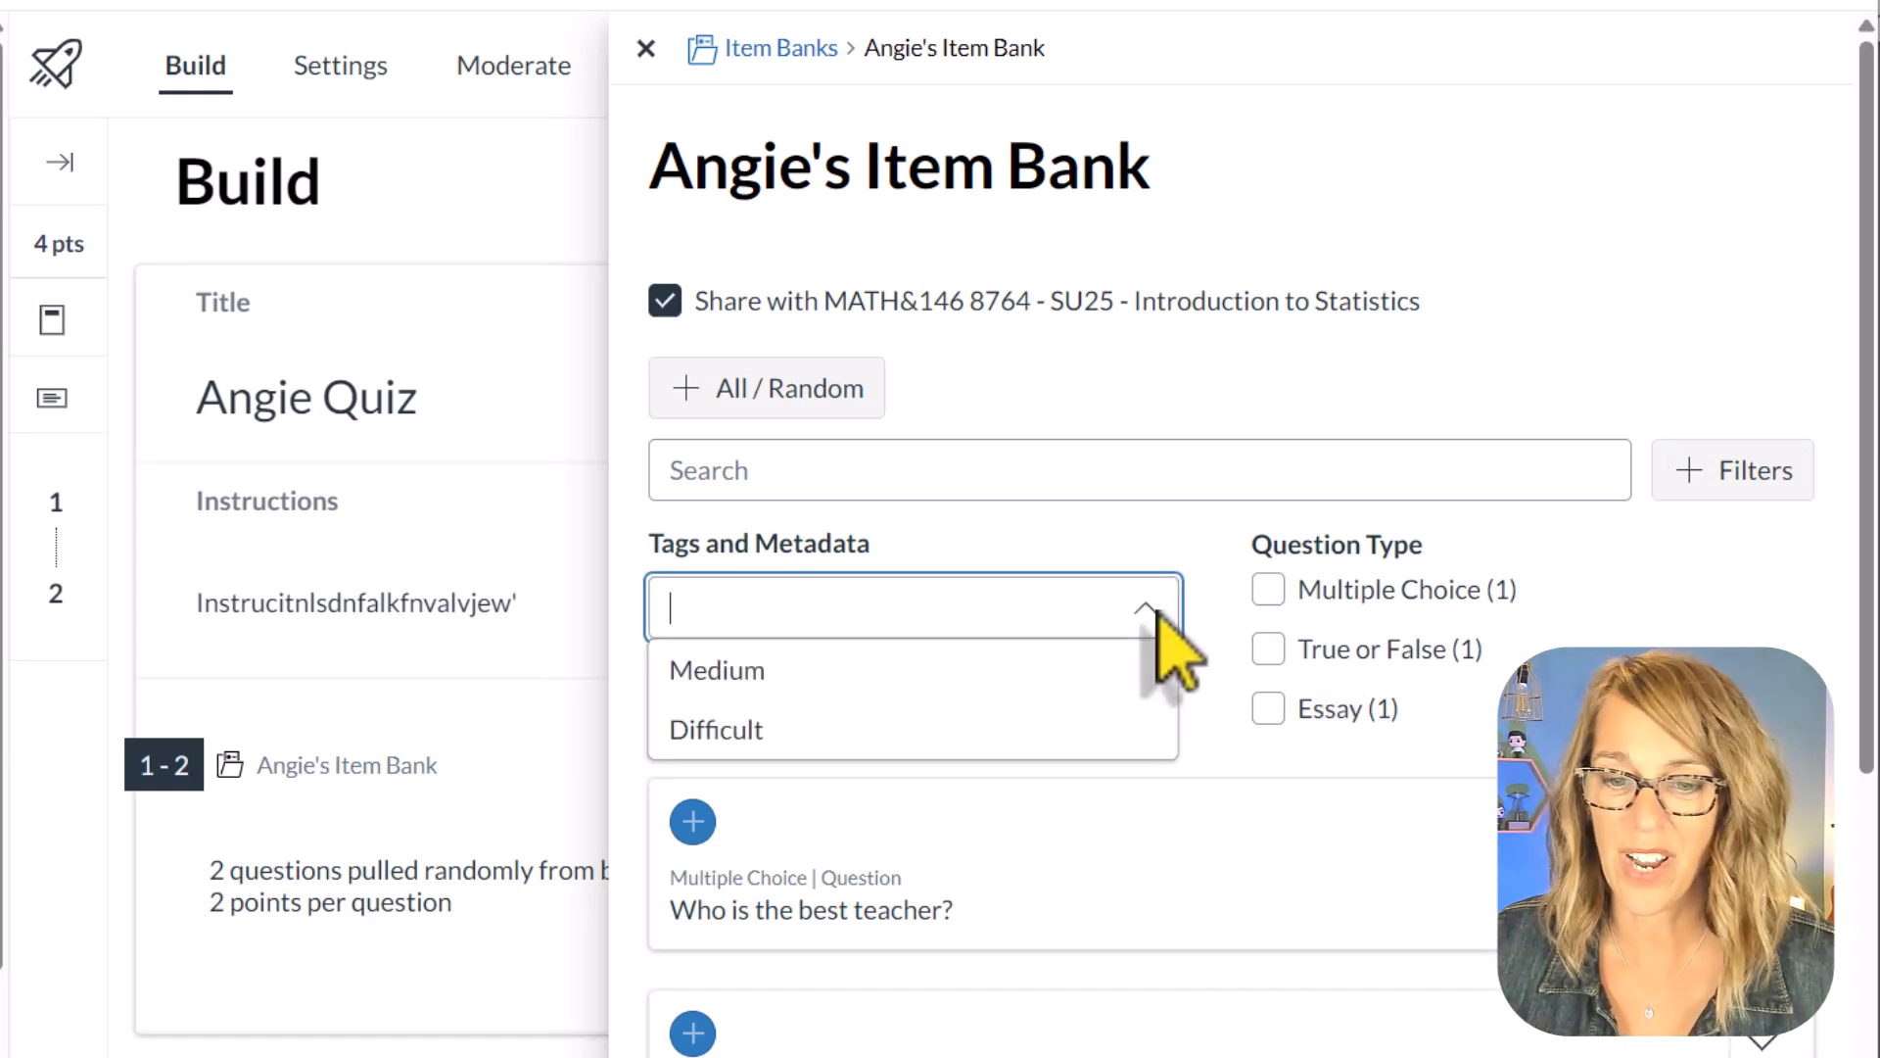
{"action": "left_click", "coordinate": [833, 676]}
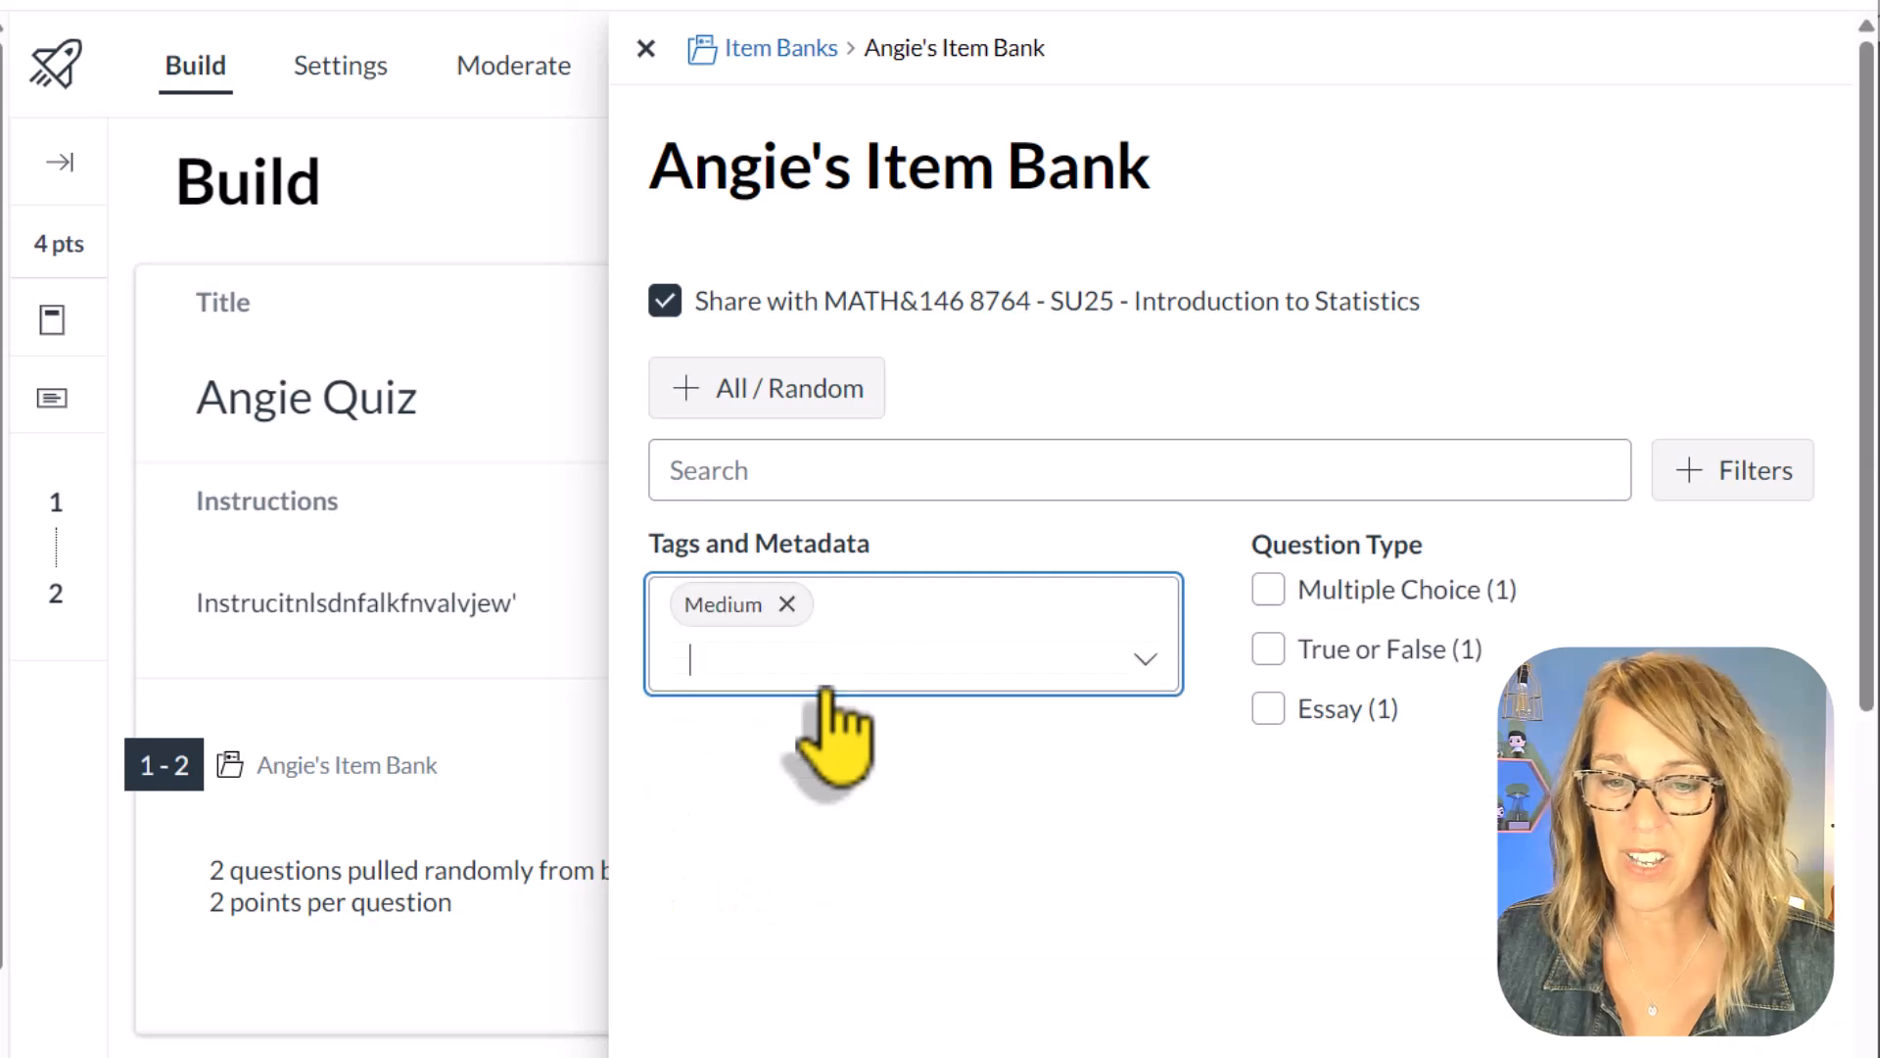
{"action": "scroll", "coordinate": [1449, 872], "scroll_direction": "down", "scroll_amount": 2}
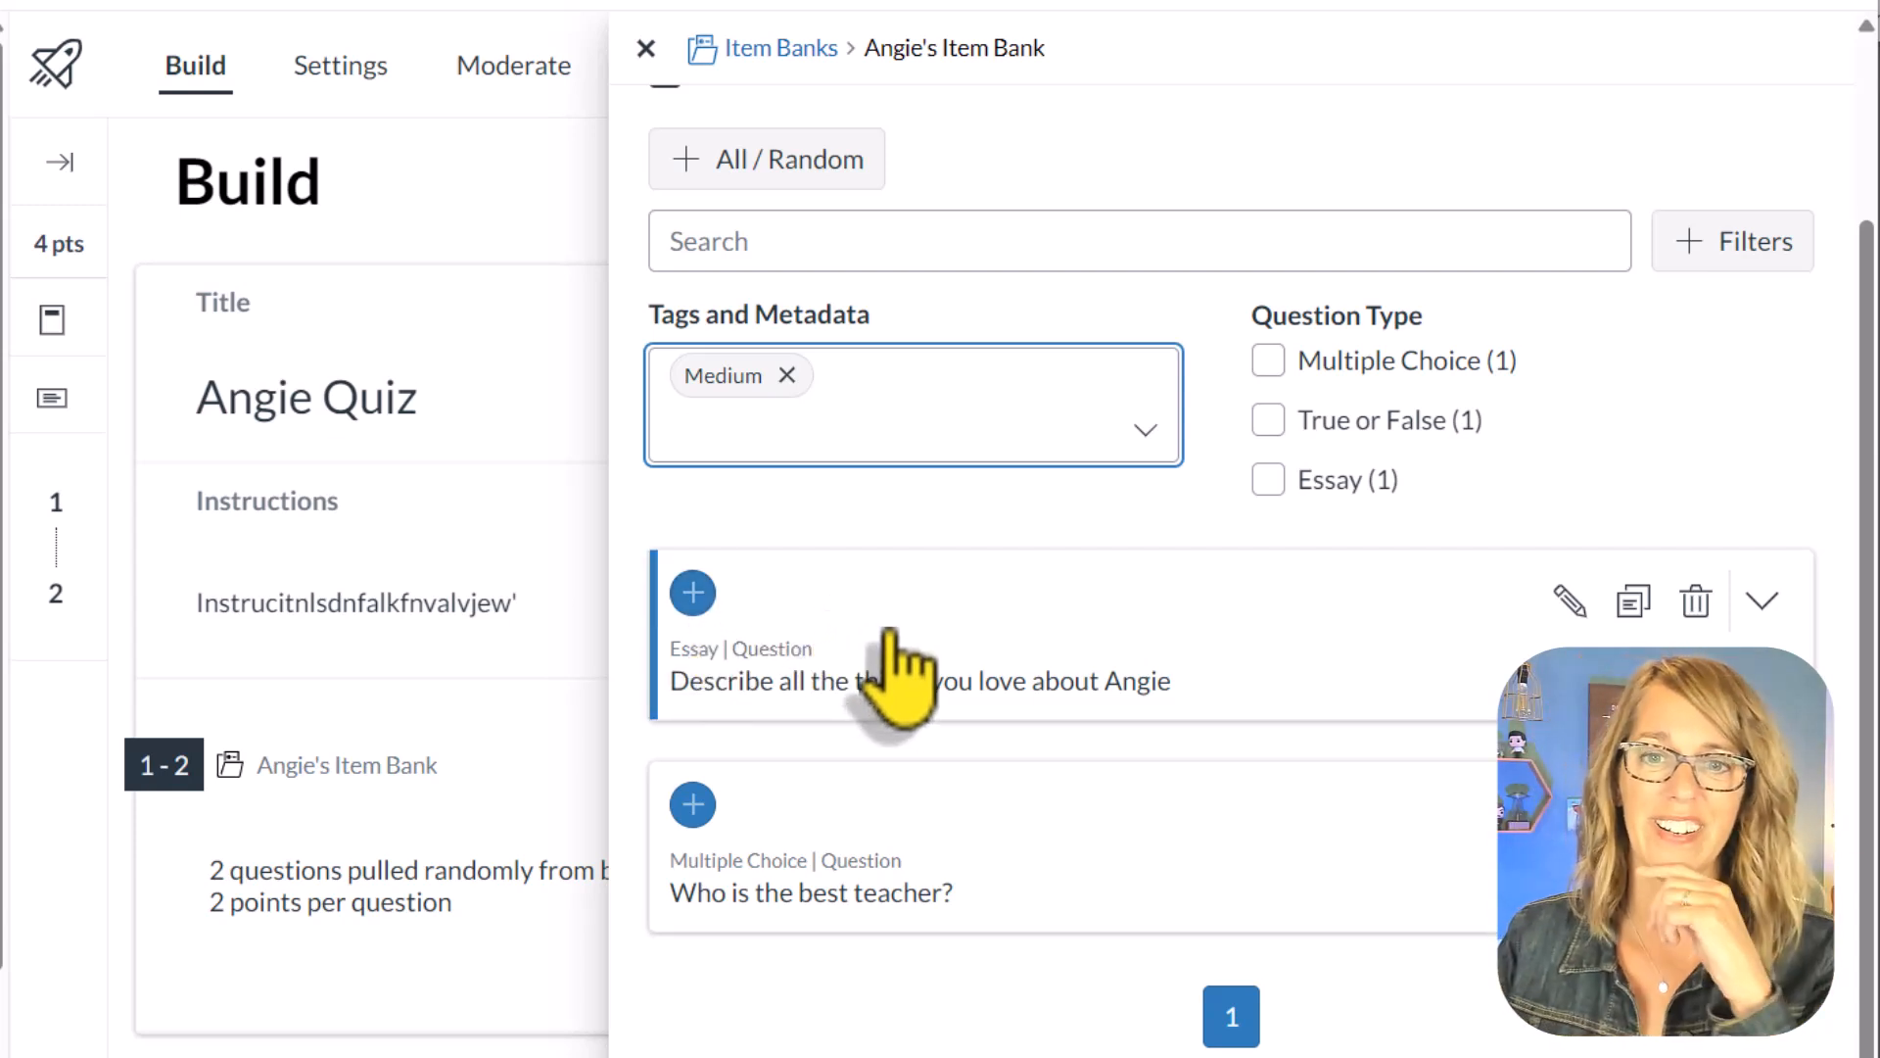
{"action": "left_click", "coordinate": [647, 49]}
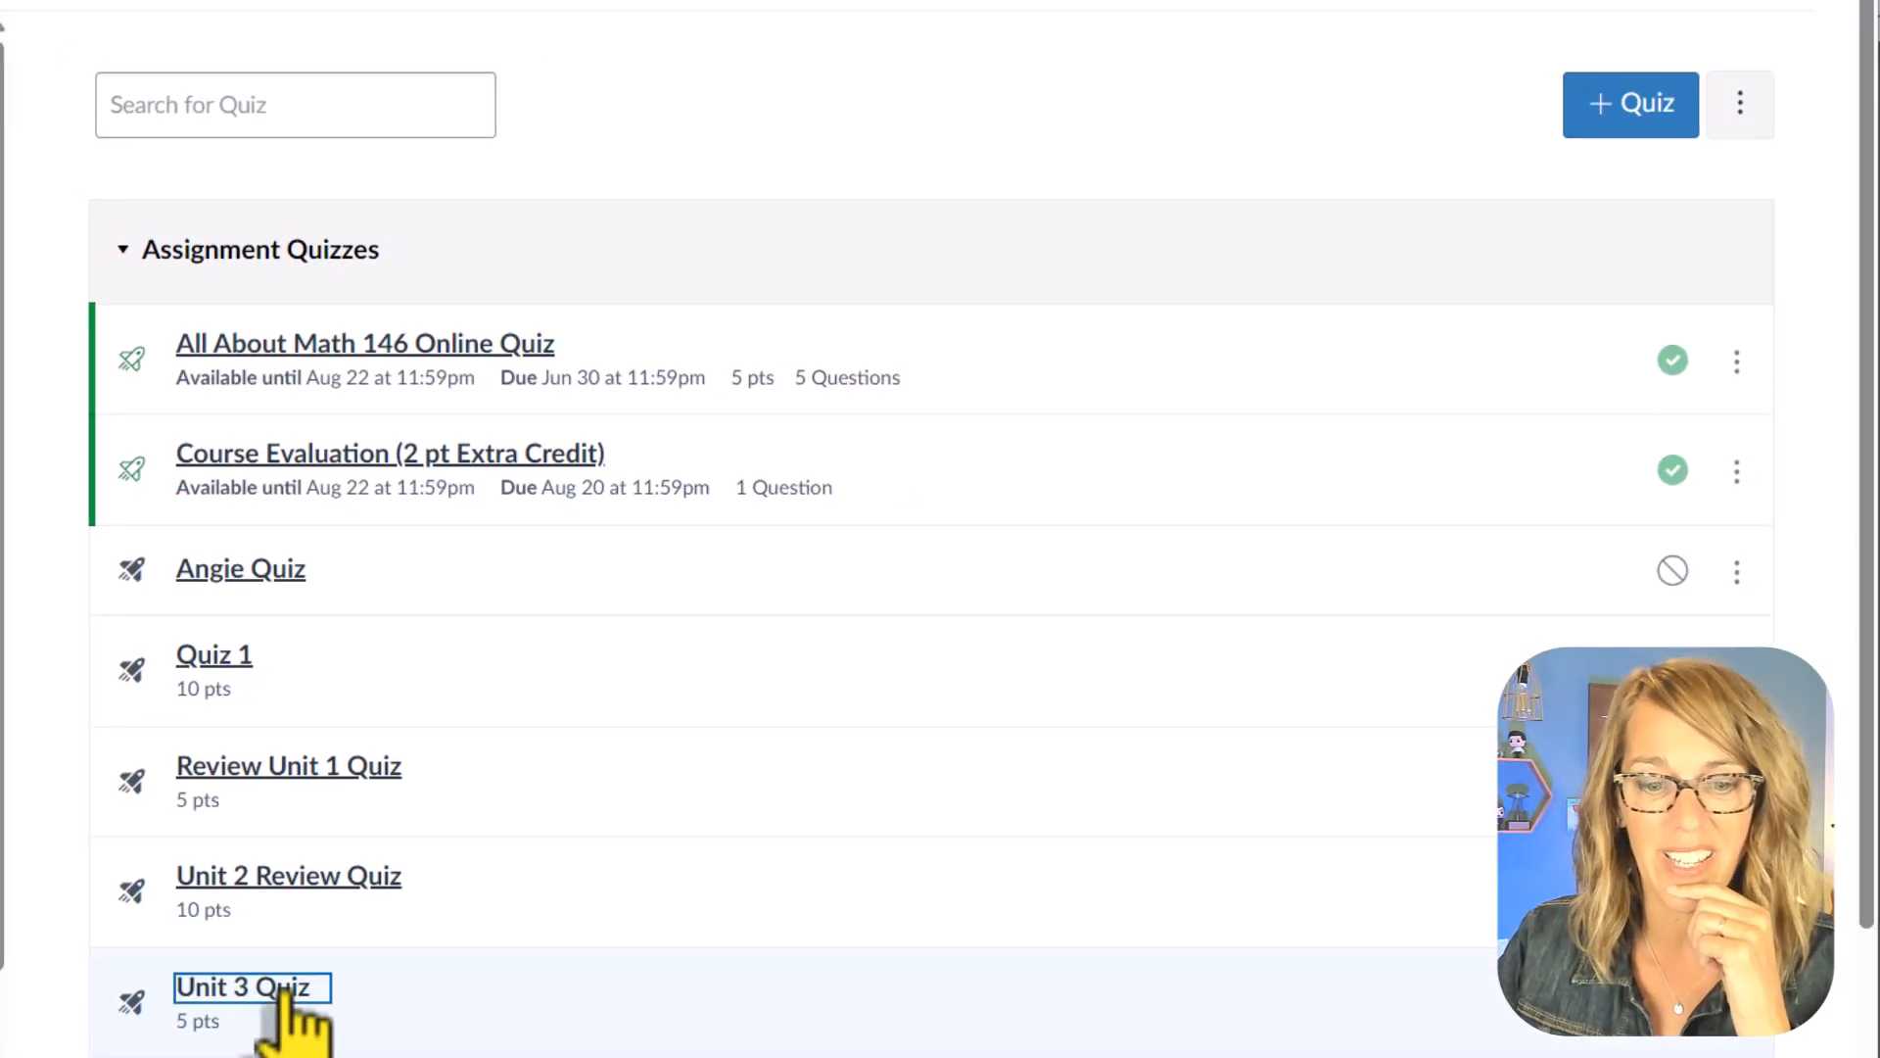
Step: Open the Unit 3 Quiz from the course's quiz list and enter its question builder
{"action": "left_click", "coordinate": [281, 987]}
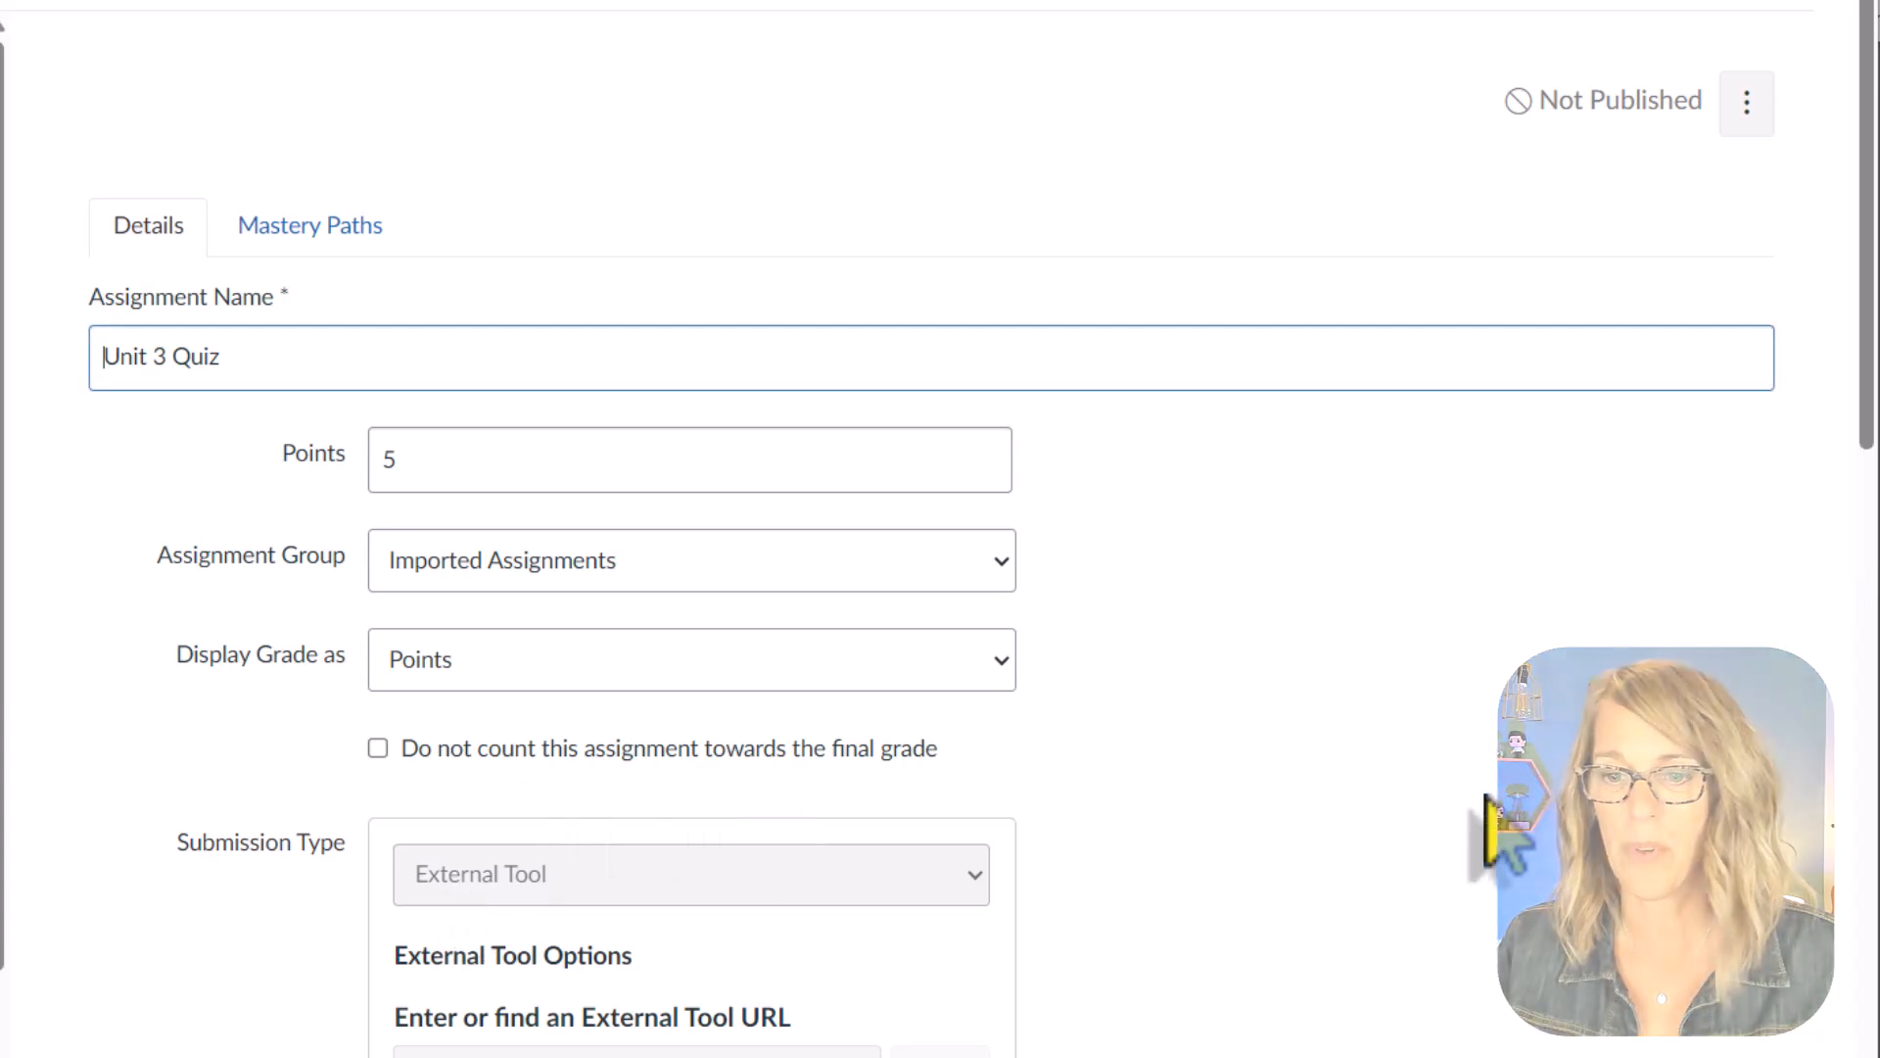
{"action": "scroll", "coordinate": [1508, 832], "scroll_direction": "down", "scroll_amount": 10}
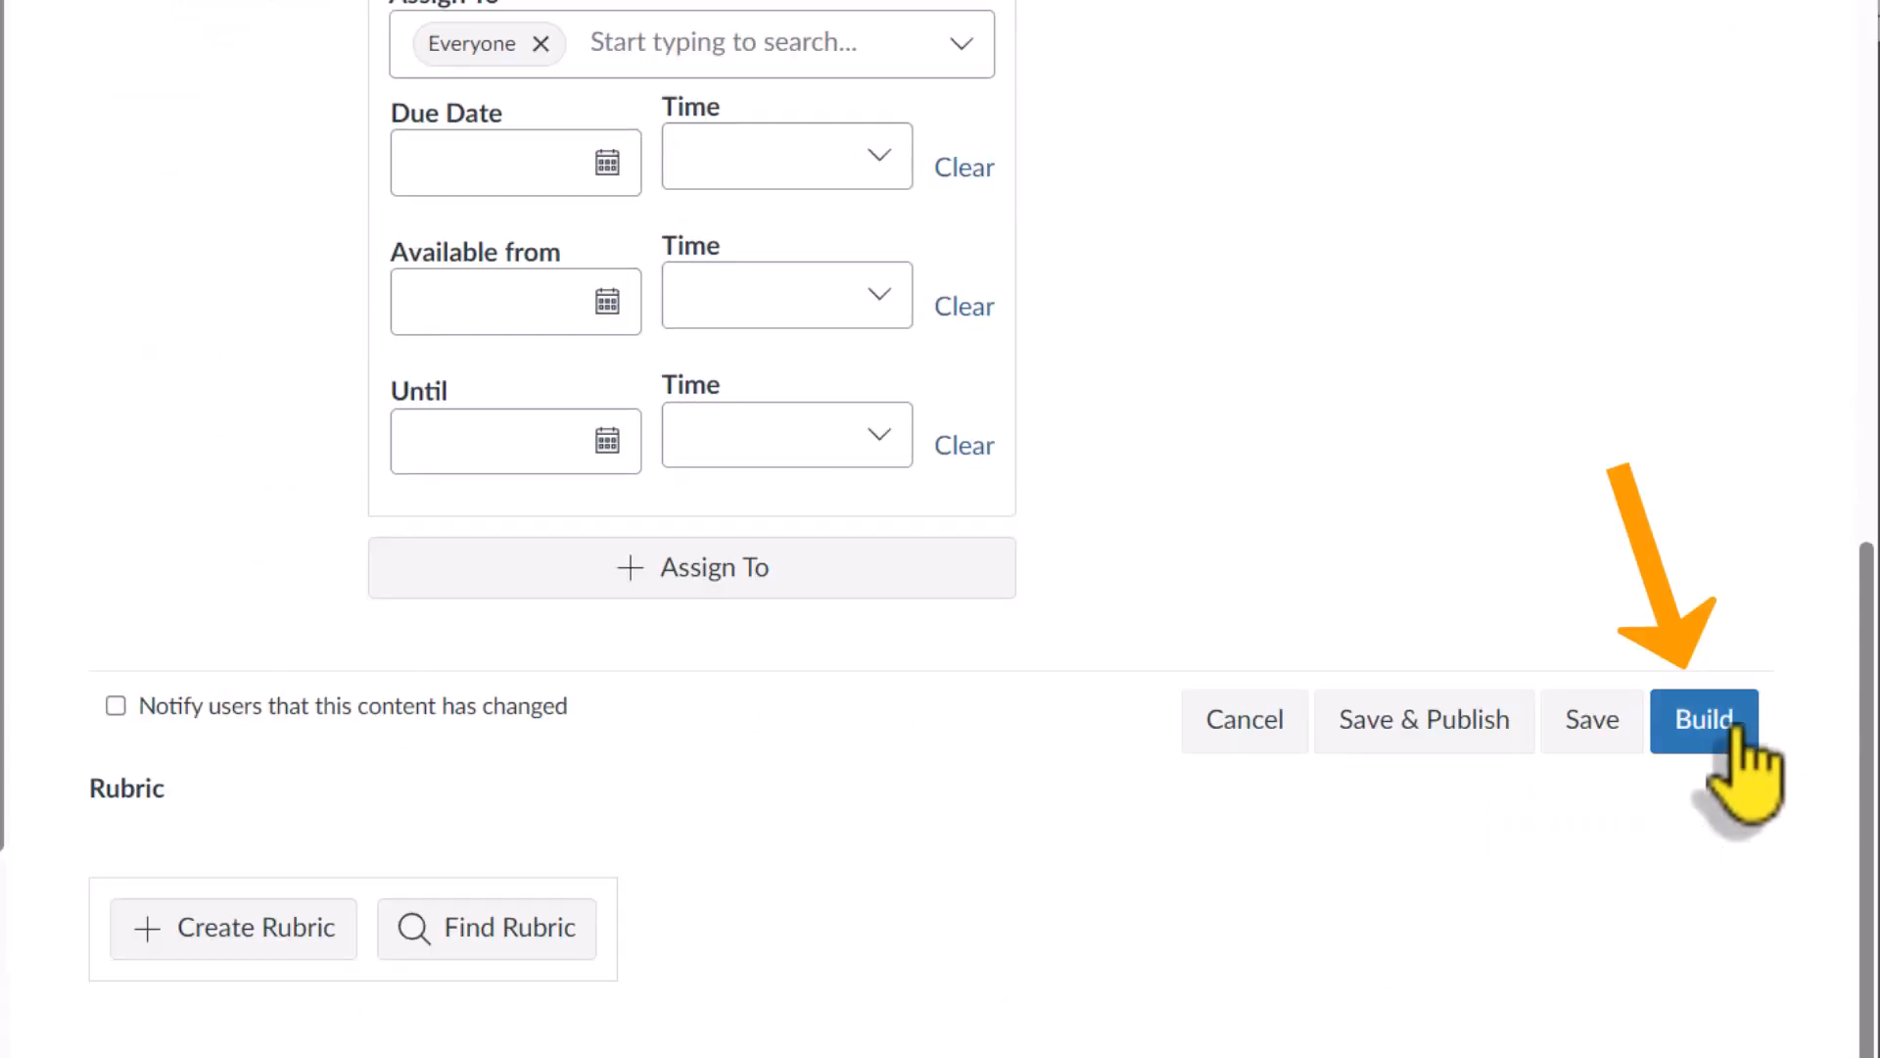
{"action": "left_click", "coordinate": [1704, 722]}
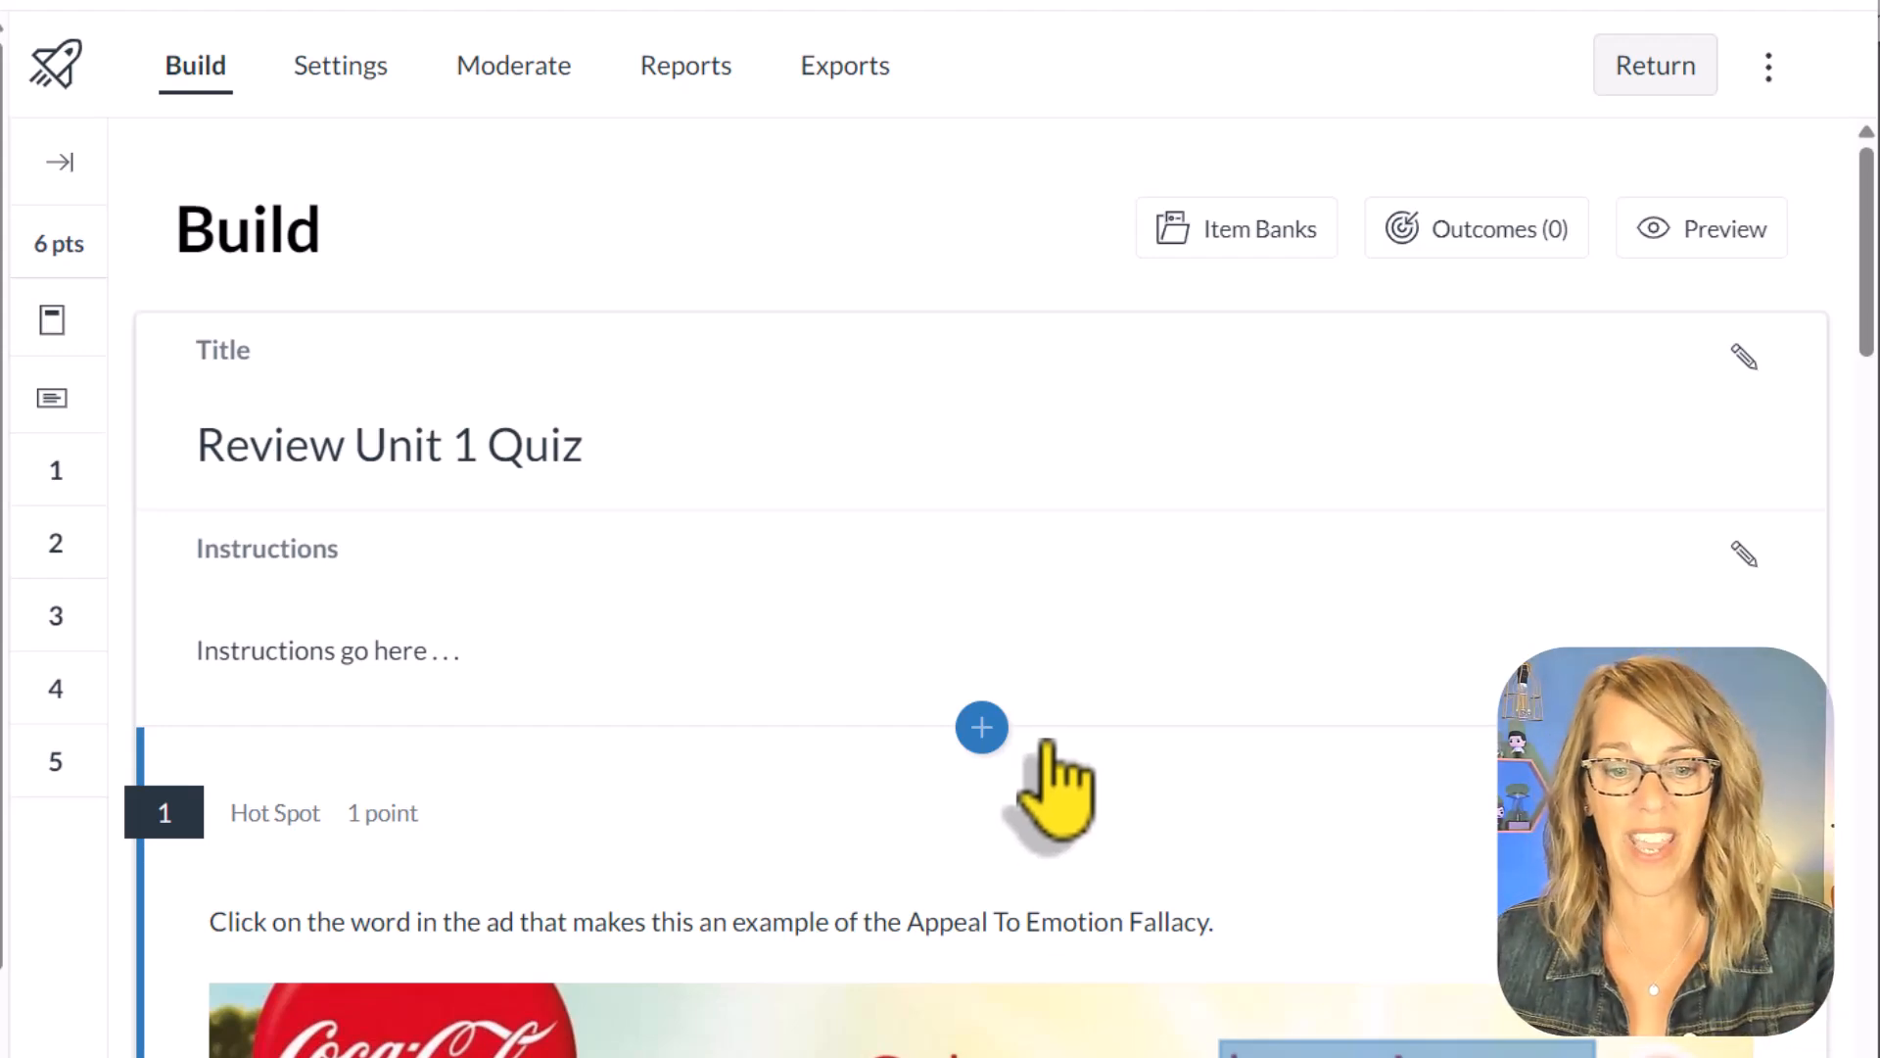
Step: Look through the Review Unit 1 Quiz for multiple choice questions on logical fallacies that suit a common item bank
{"action": "scroll", "coordinate": [1047, 744], "scroll_direction": "down", "scroll_amount": 15}
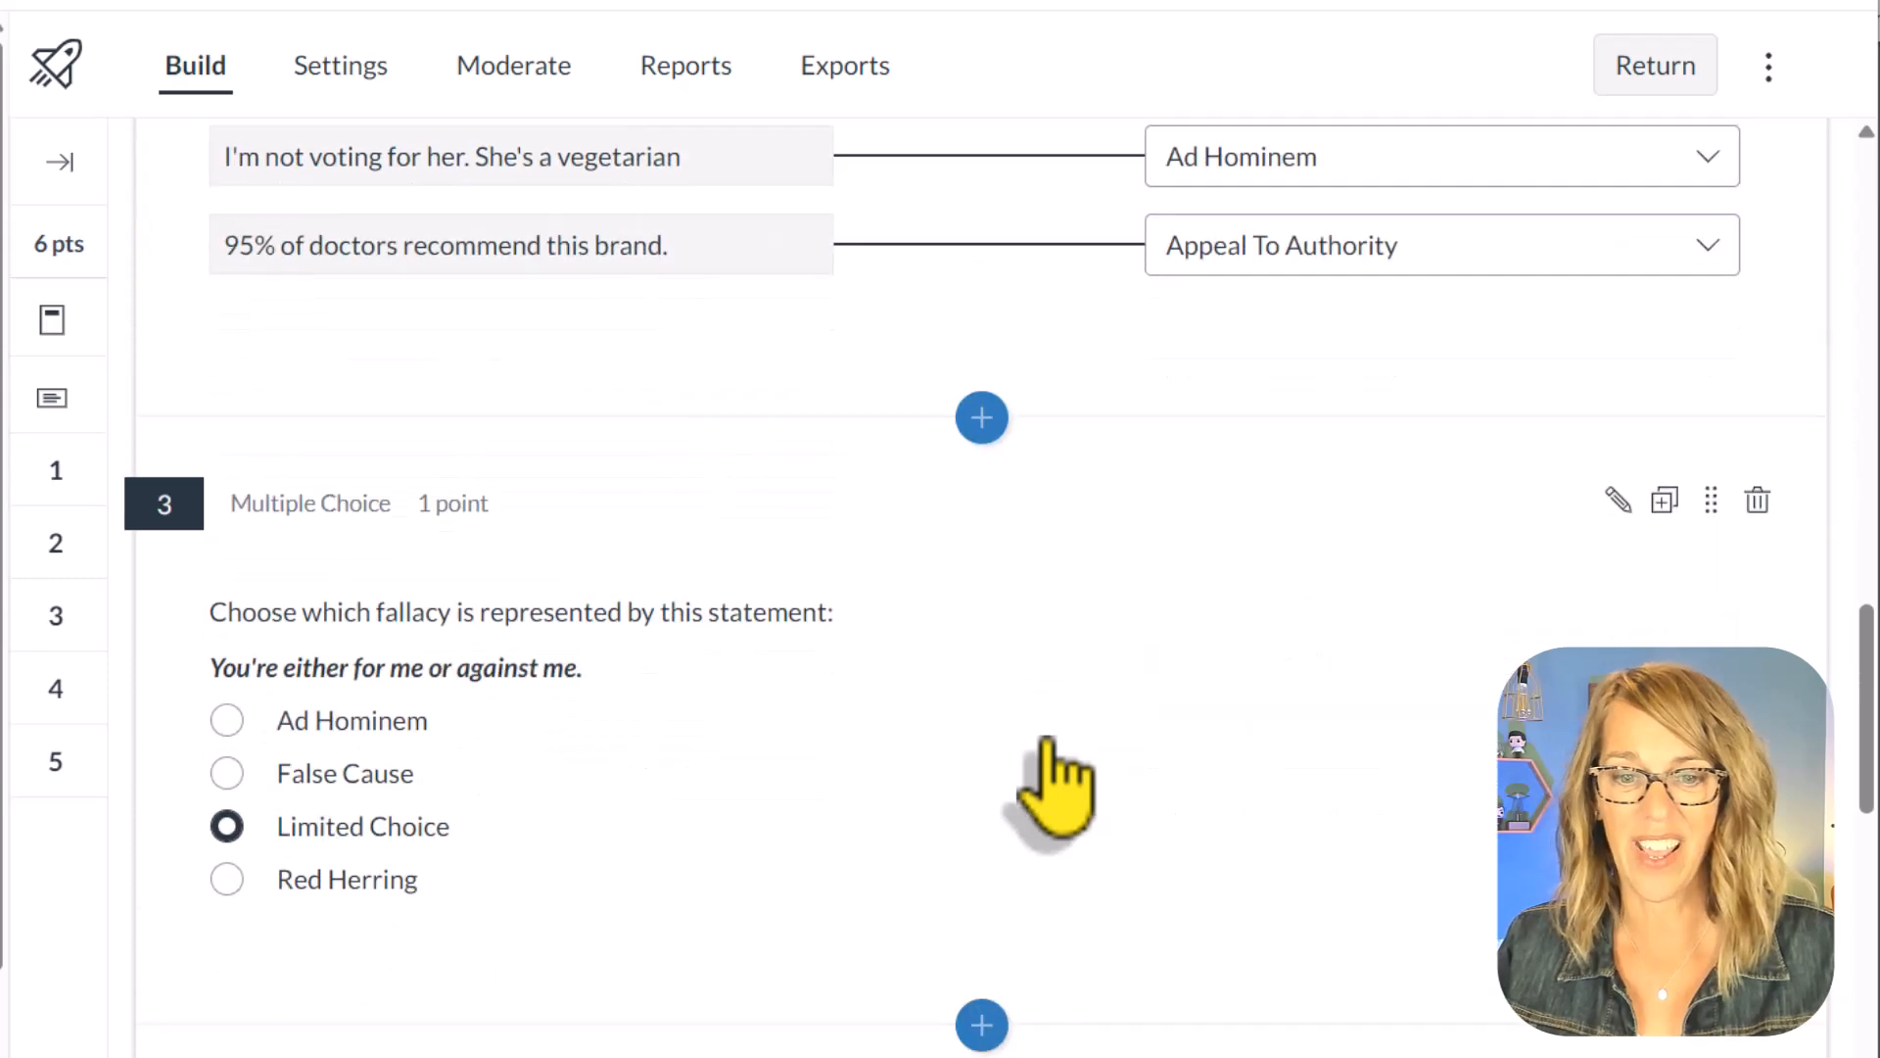
{"action": "scroll", "coordinate": [1046, 754], "scroll_direction": "down", "scroll_amount": 10}
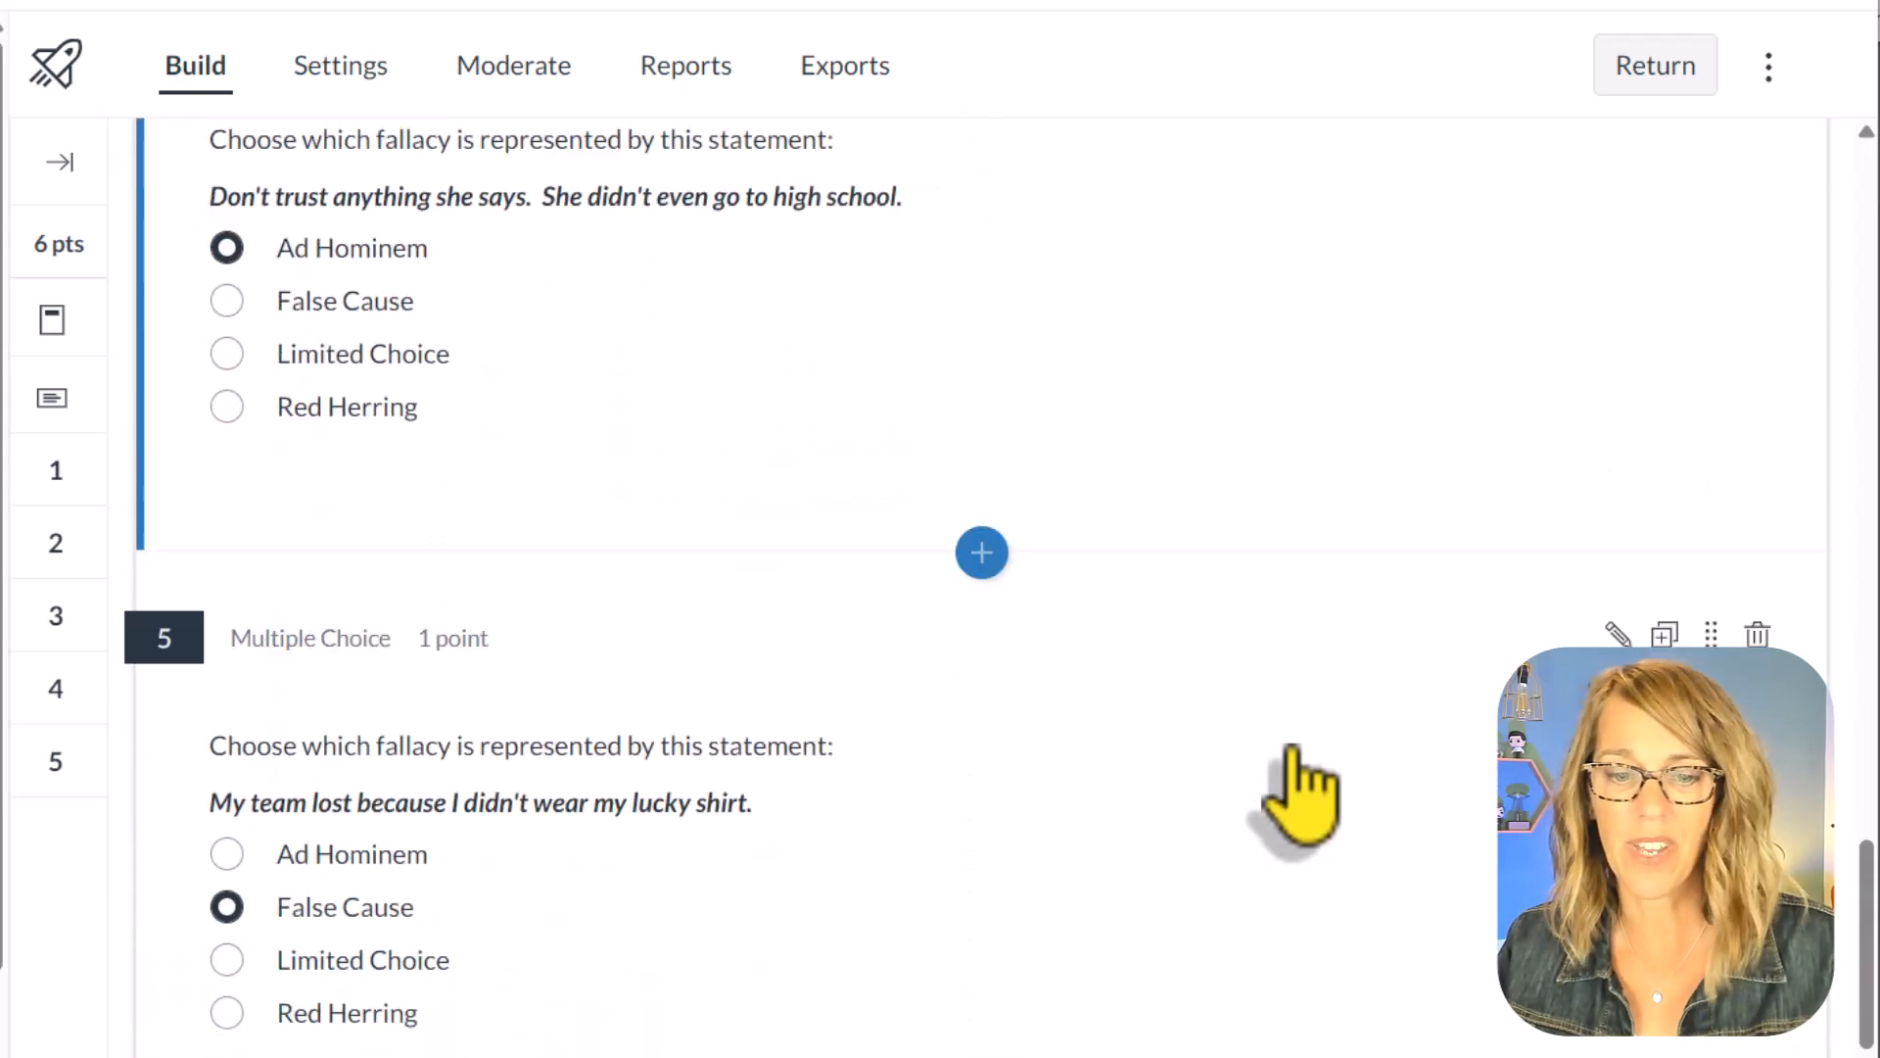
{"action": "scroll", "coordinate": [1300, 795], "scroll_direction": "up", "scroll_amount": 5}
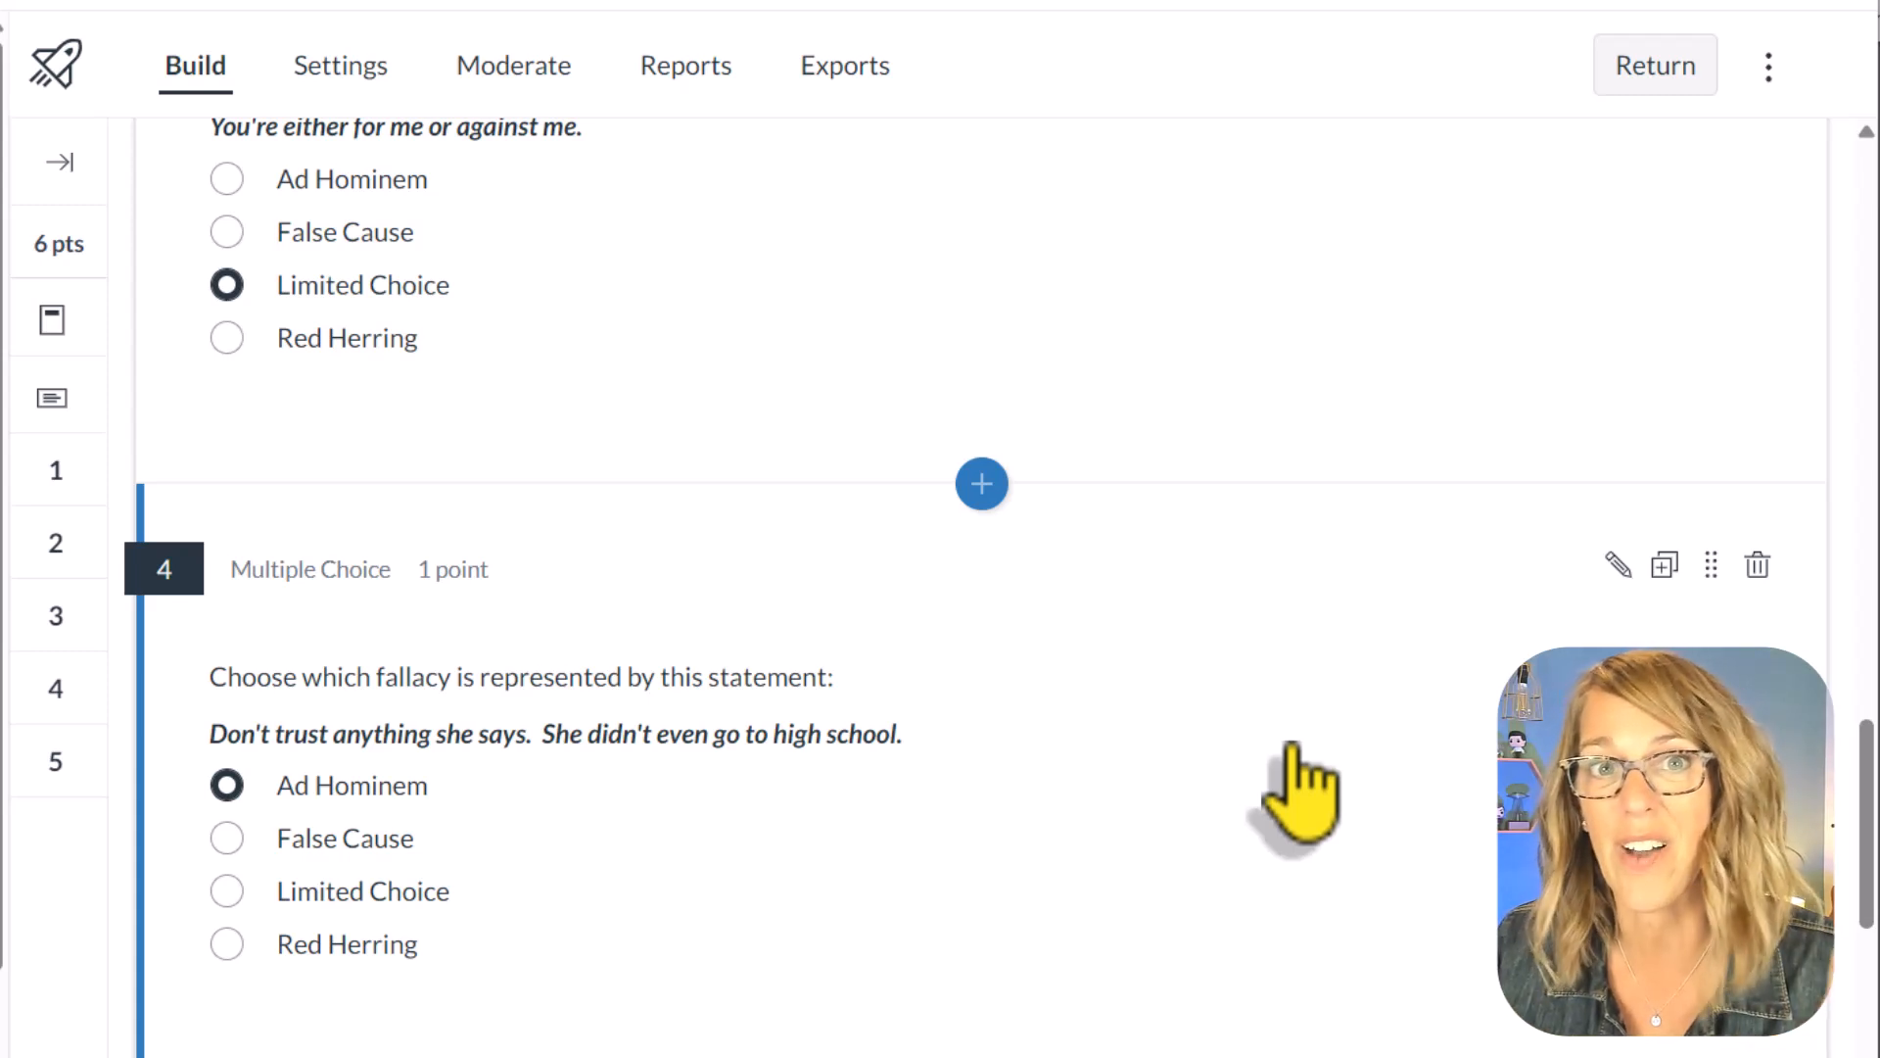
{"action": "scroll", "coordinate": [1219, 754], "scroll_direction": "up", "scroll_amount": 2}
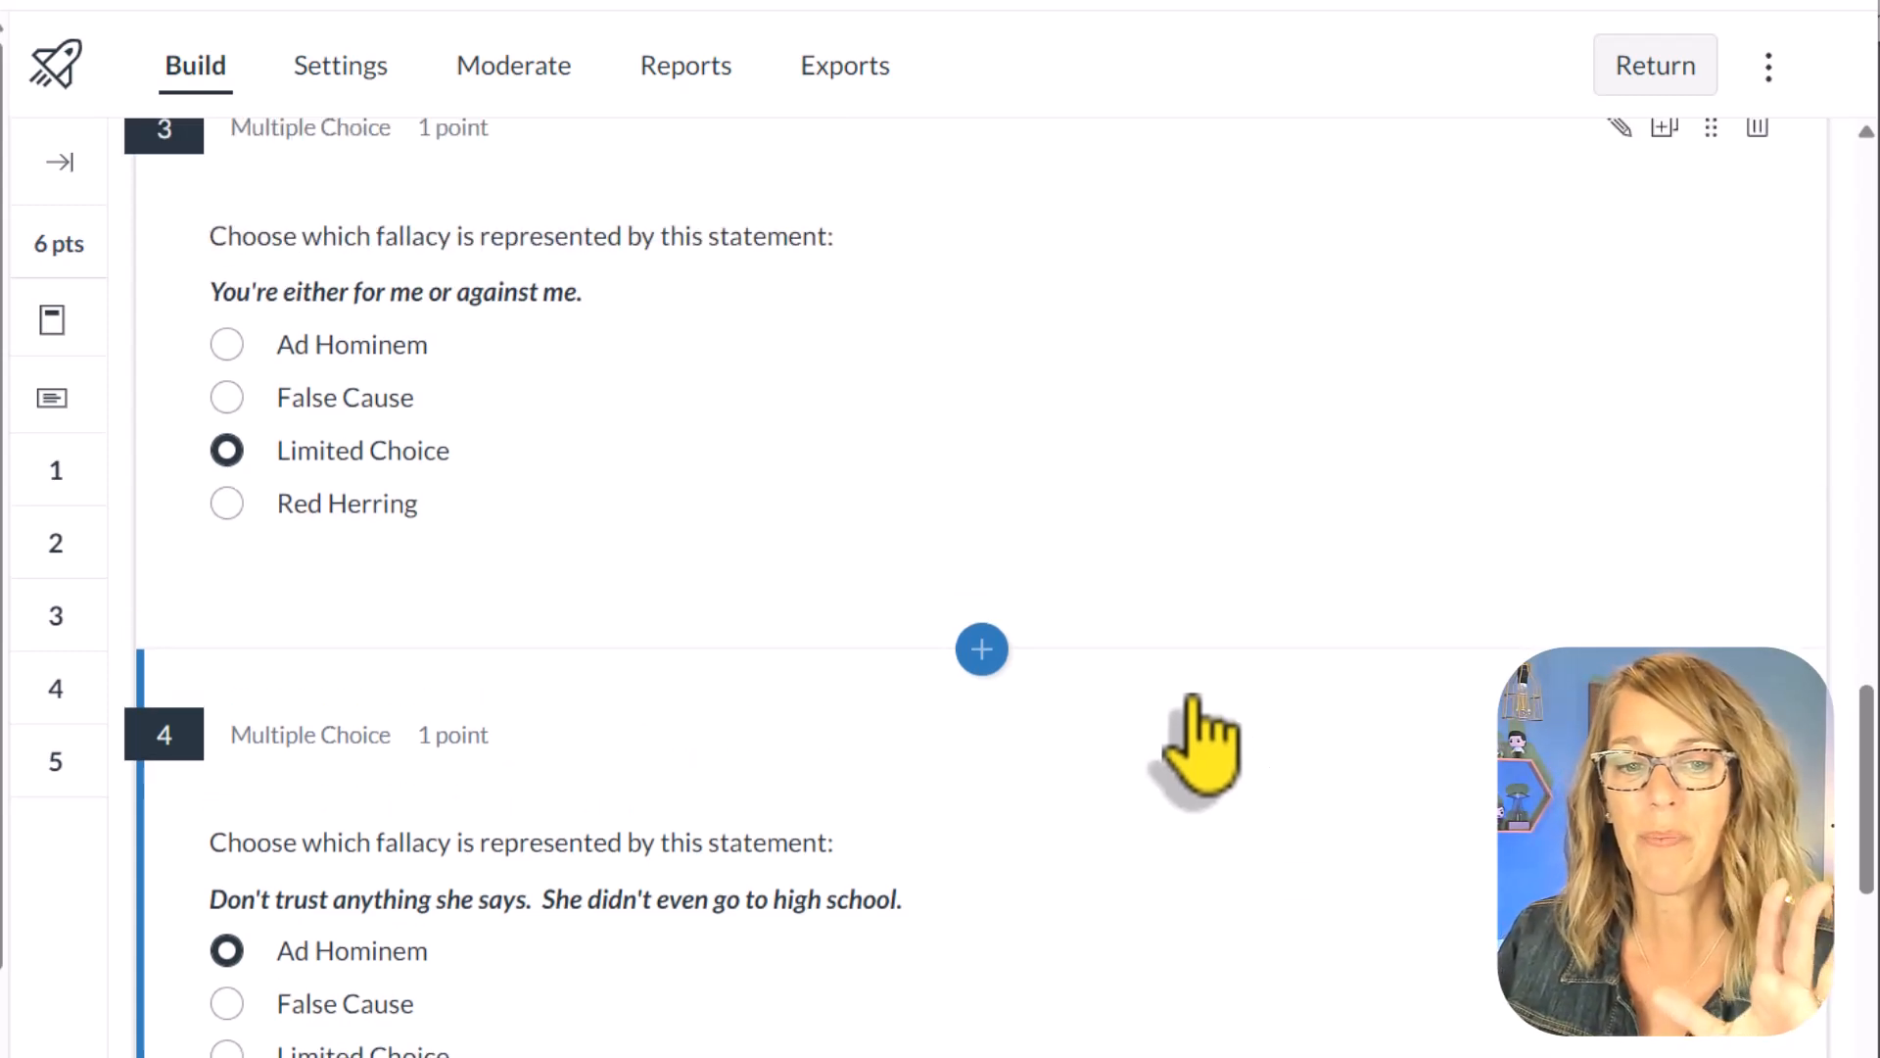
{"action": "scroll", "coordinate": [1180, 651], "scroll_direction": "up", "scroll_amount": 2}
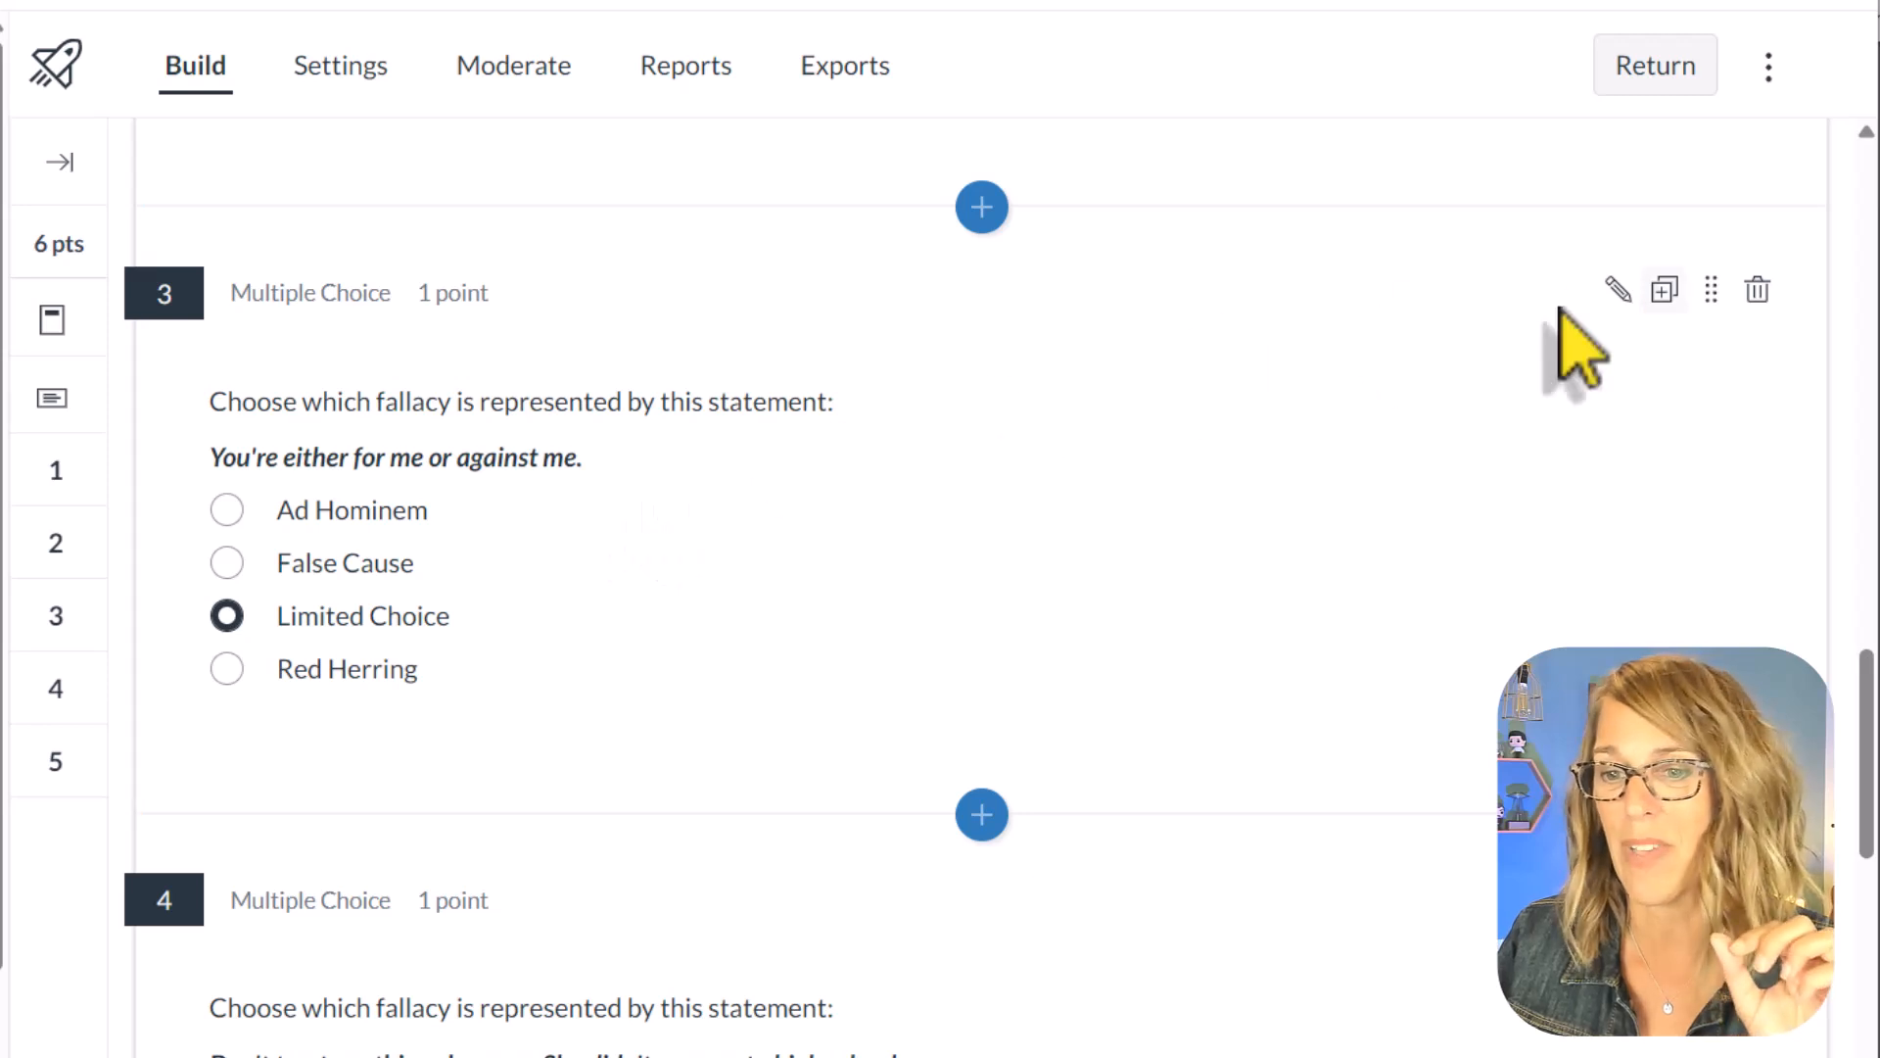
{"action": "scroll", "coordinate": [580, 470], "scroll_direction": "up", "scroll_amount": 1}
{"action": "scroll", "coordinate": [580, 470], "scroll_direction": "up", "scroll_amount": 3}
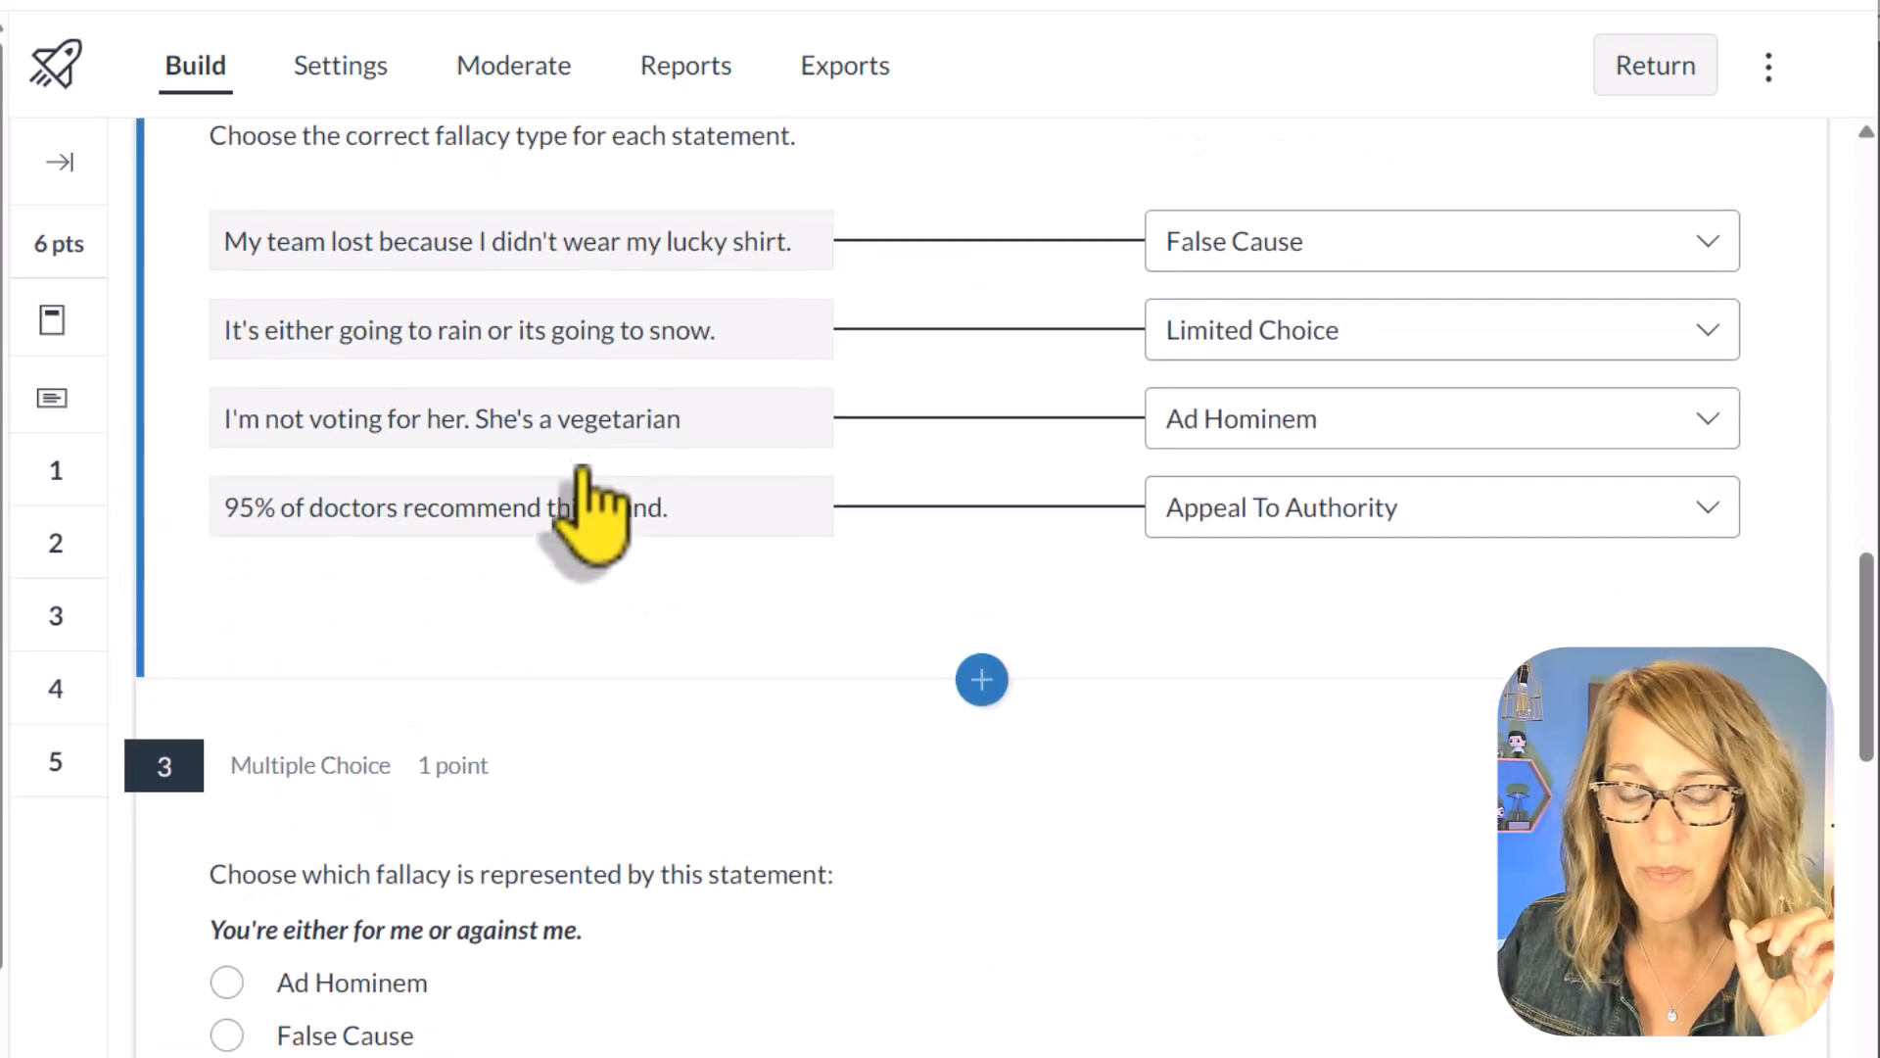
{"action": "scroll", "coordinate": [600, 512], "scroll_direction": "down", "scroll_amount": 4}
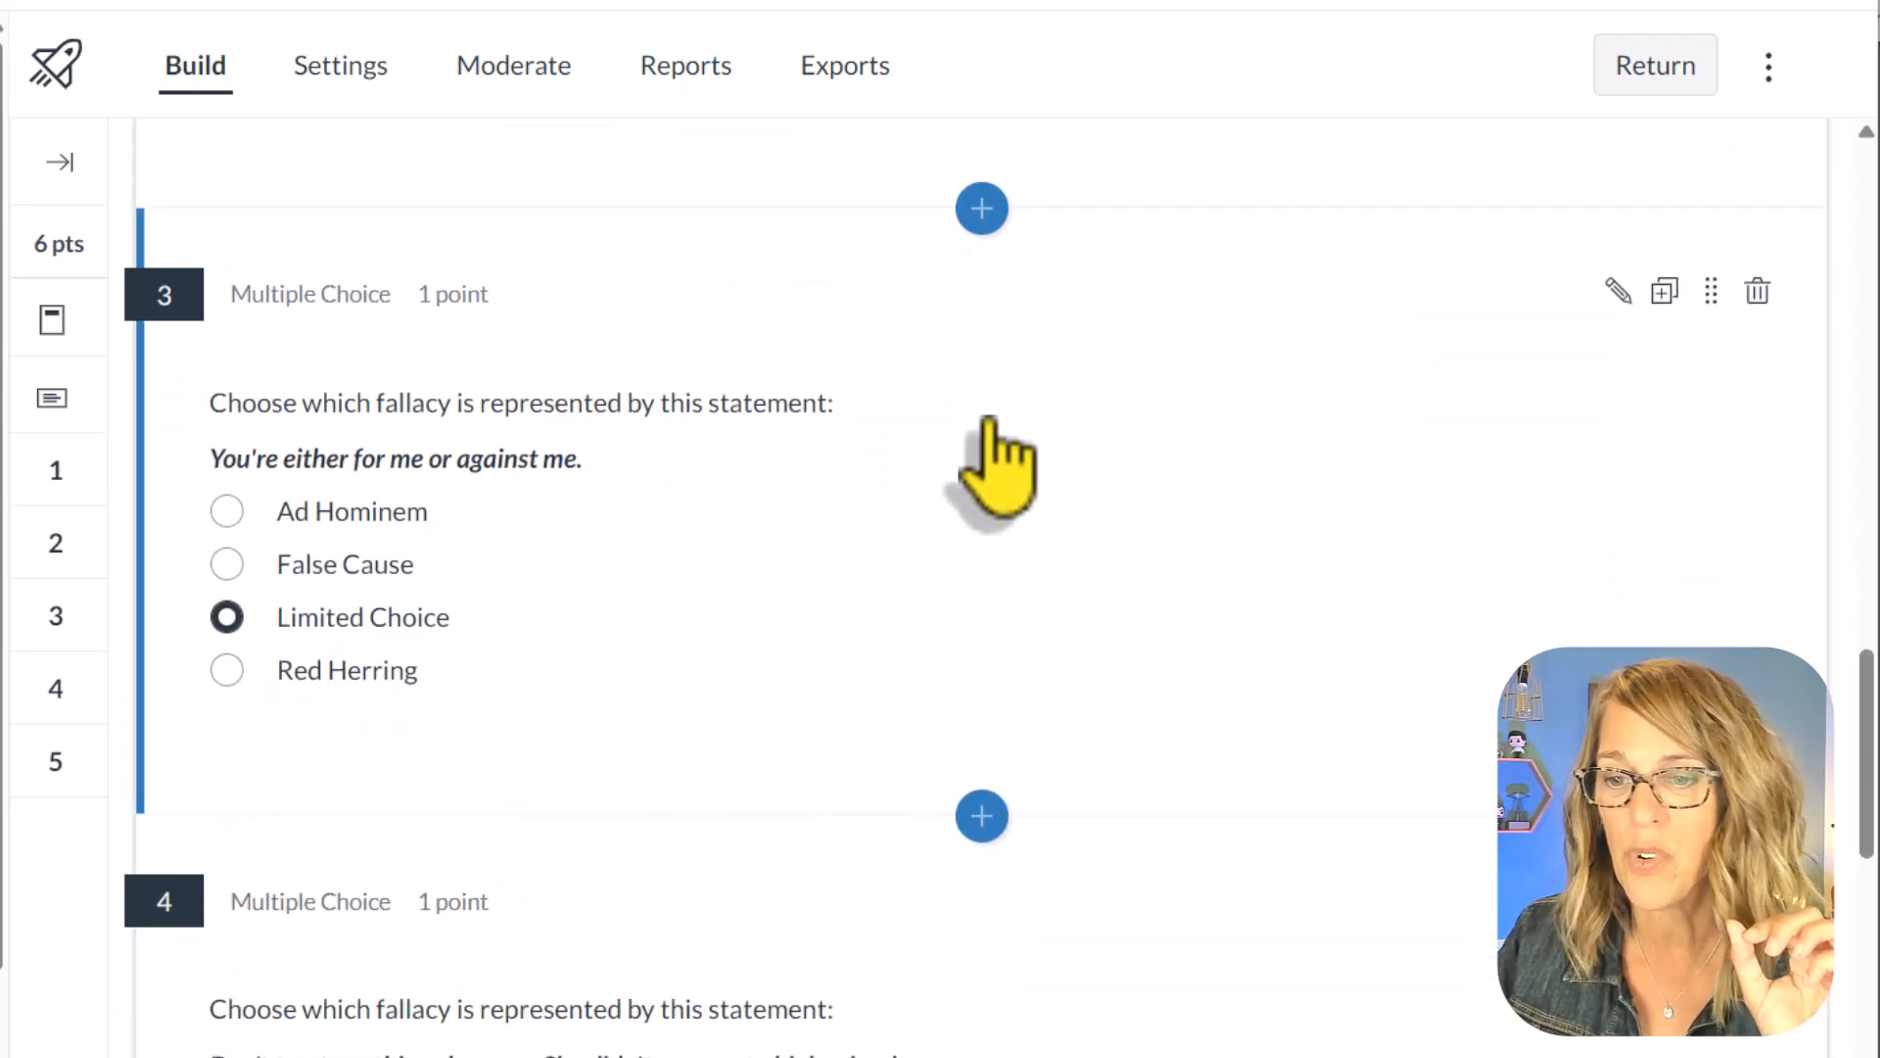
Step: Edit question 3 of the Review Unit 1 Quiz and add it to a new item bank titled Identify Fallacy Types
{"action": "left_click", "coordinate": [1616, 290]}
{"action": "scroll", "coordinate": [650, 714], "scroll_direction": "down", "scroll_amount": 5}
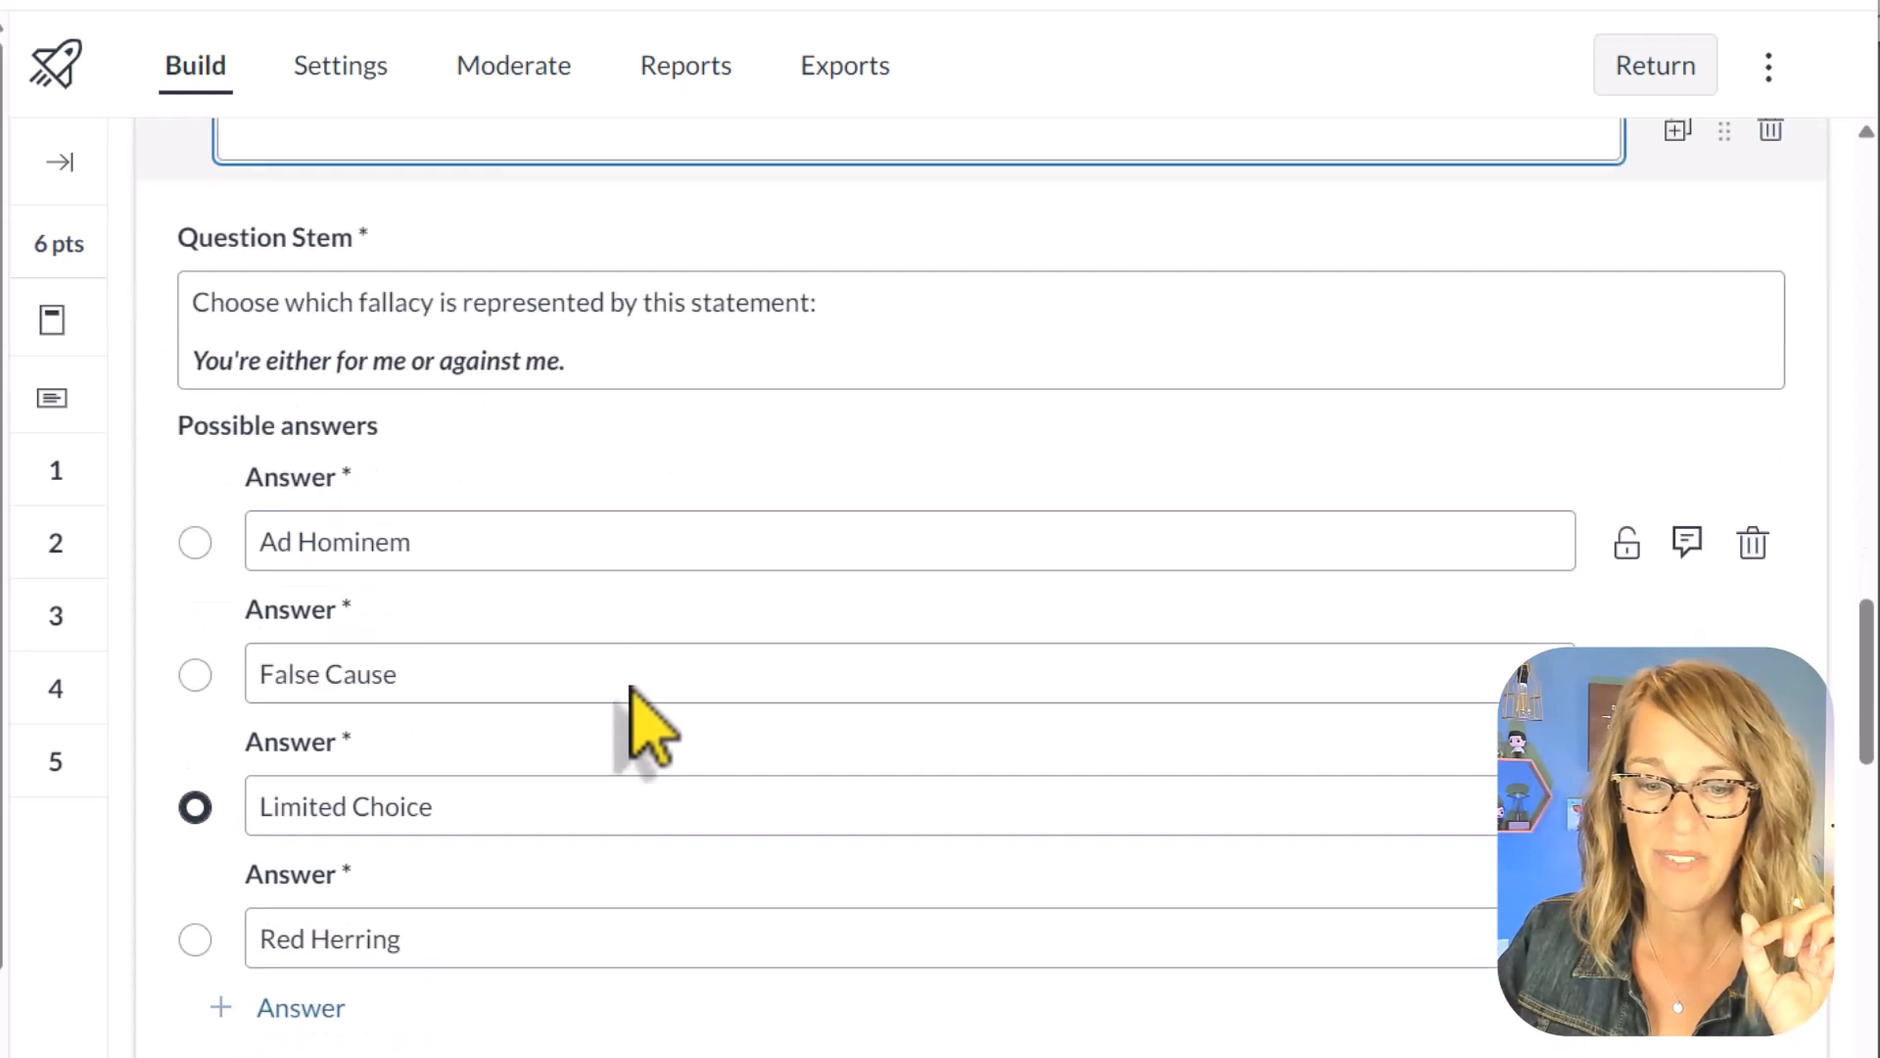
{"action": "scroll", "coordinate": [631, 690], "scroll_direction": "down", "scroll_amount": 3}
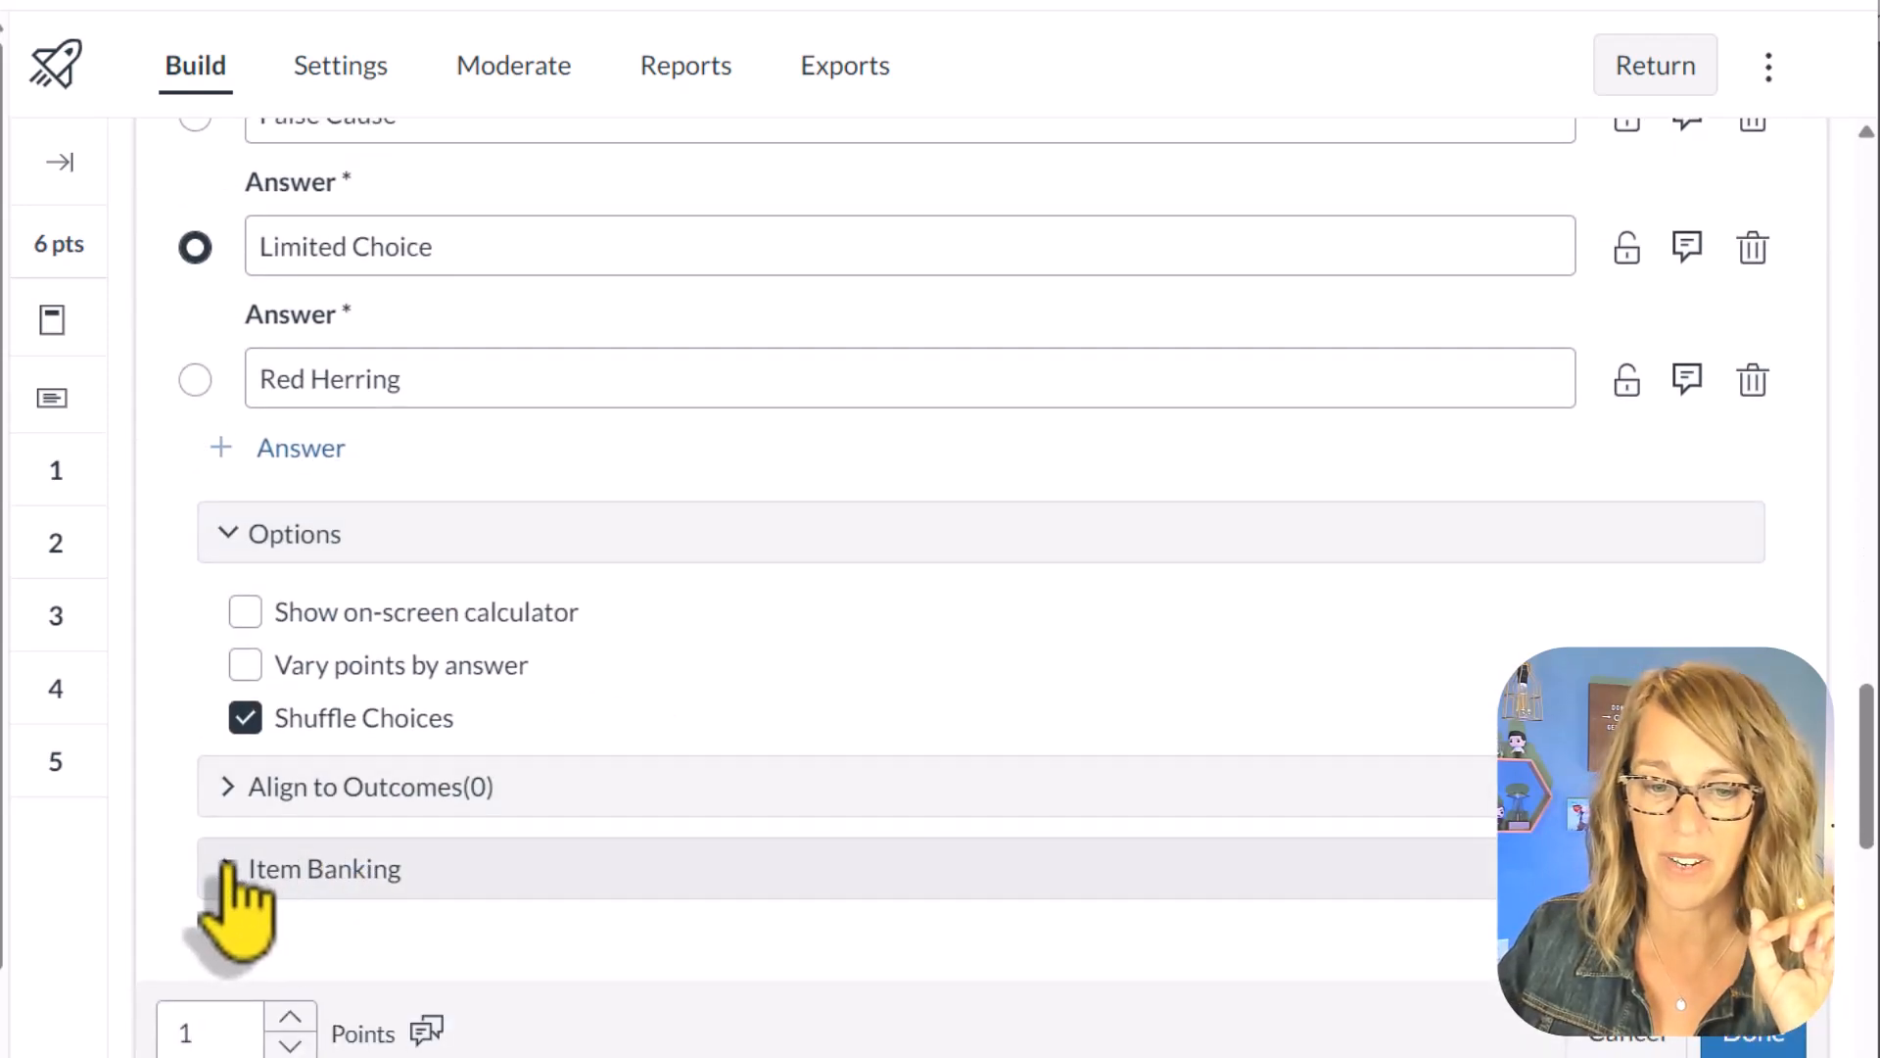
{"action": "left_click", "coordinate": [230, 866]}
{"action": "scroll", "coordinate": [1083, 789], "scroll_direction": "down", "scroll_amount": 2}
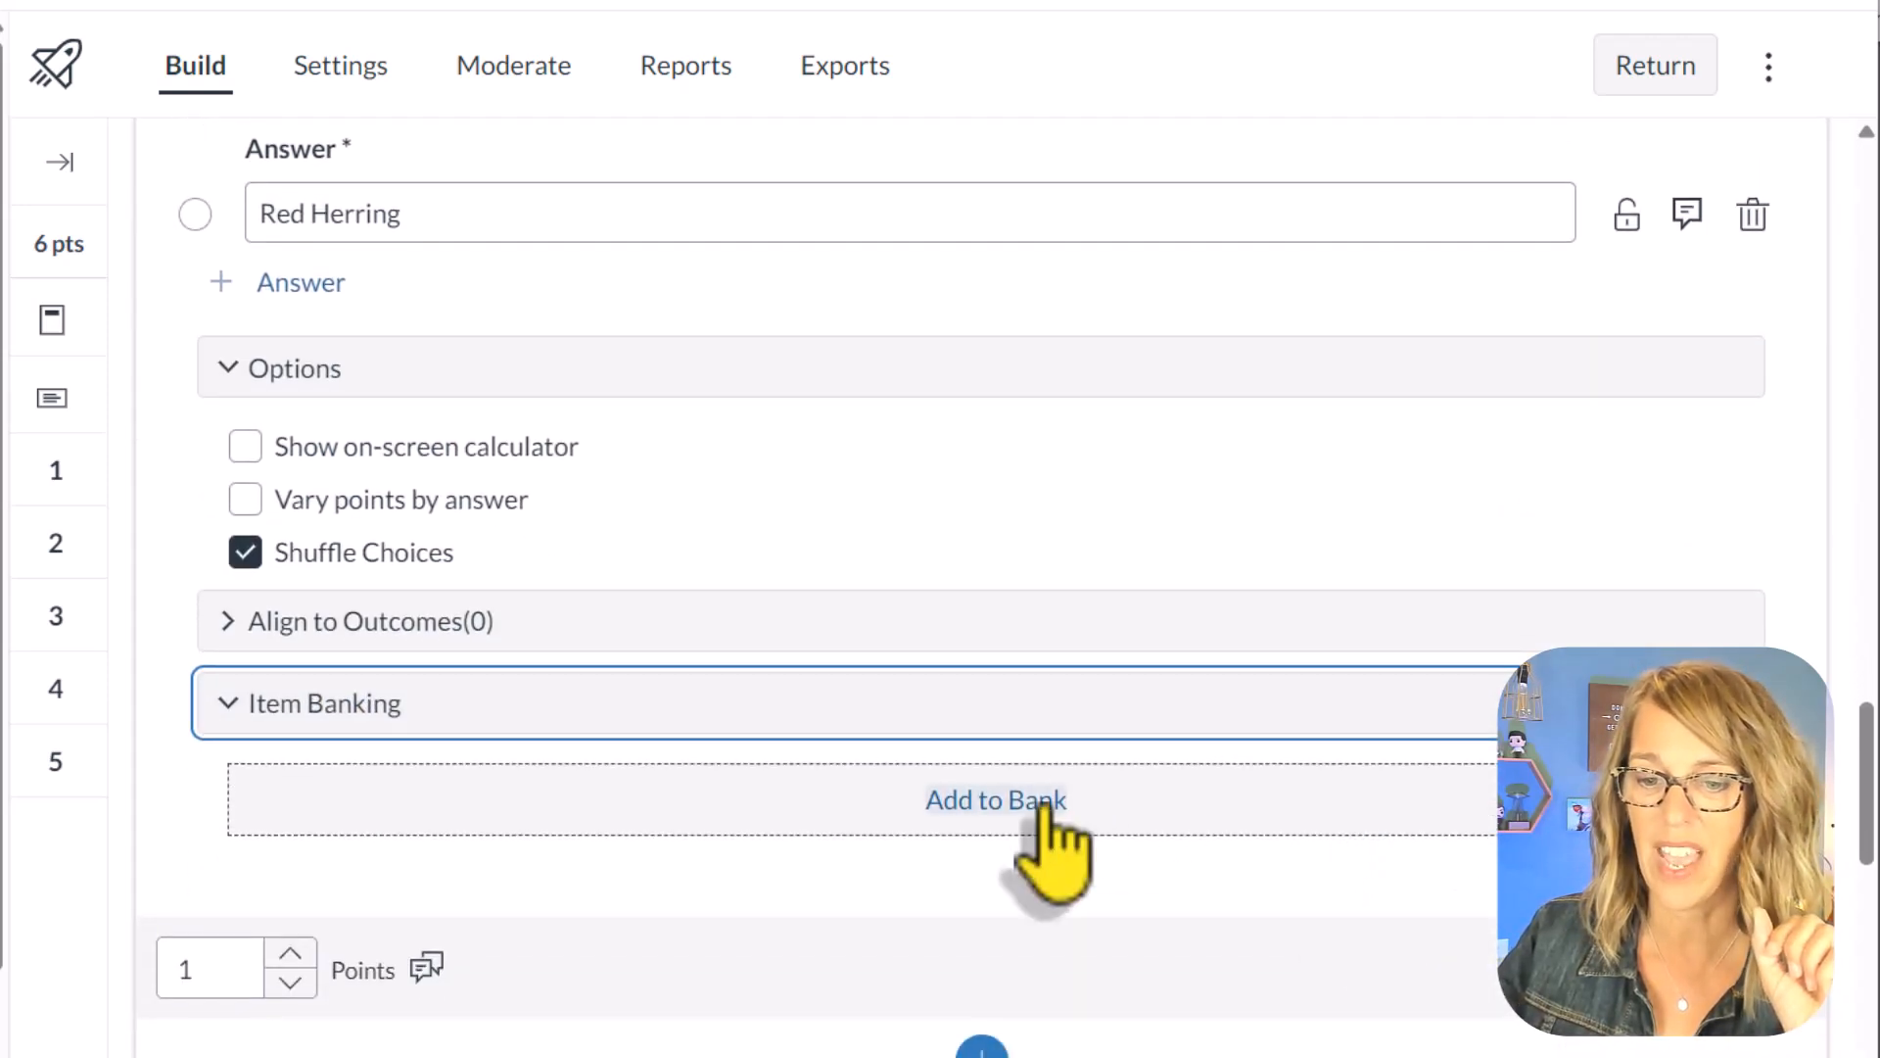
{"action": "left_click", "coordinate": [1041, 803]}
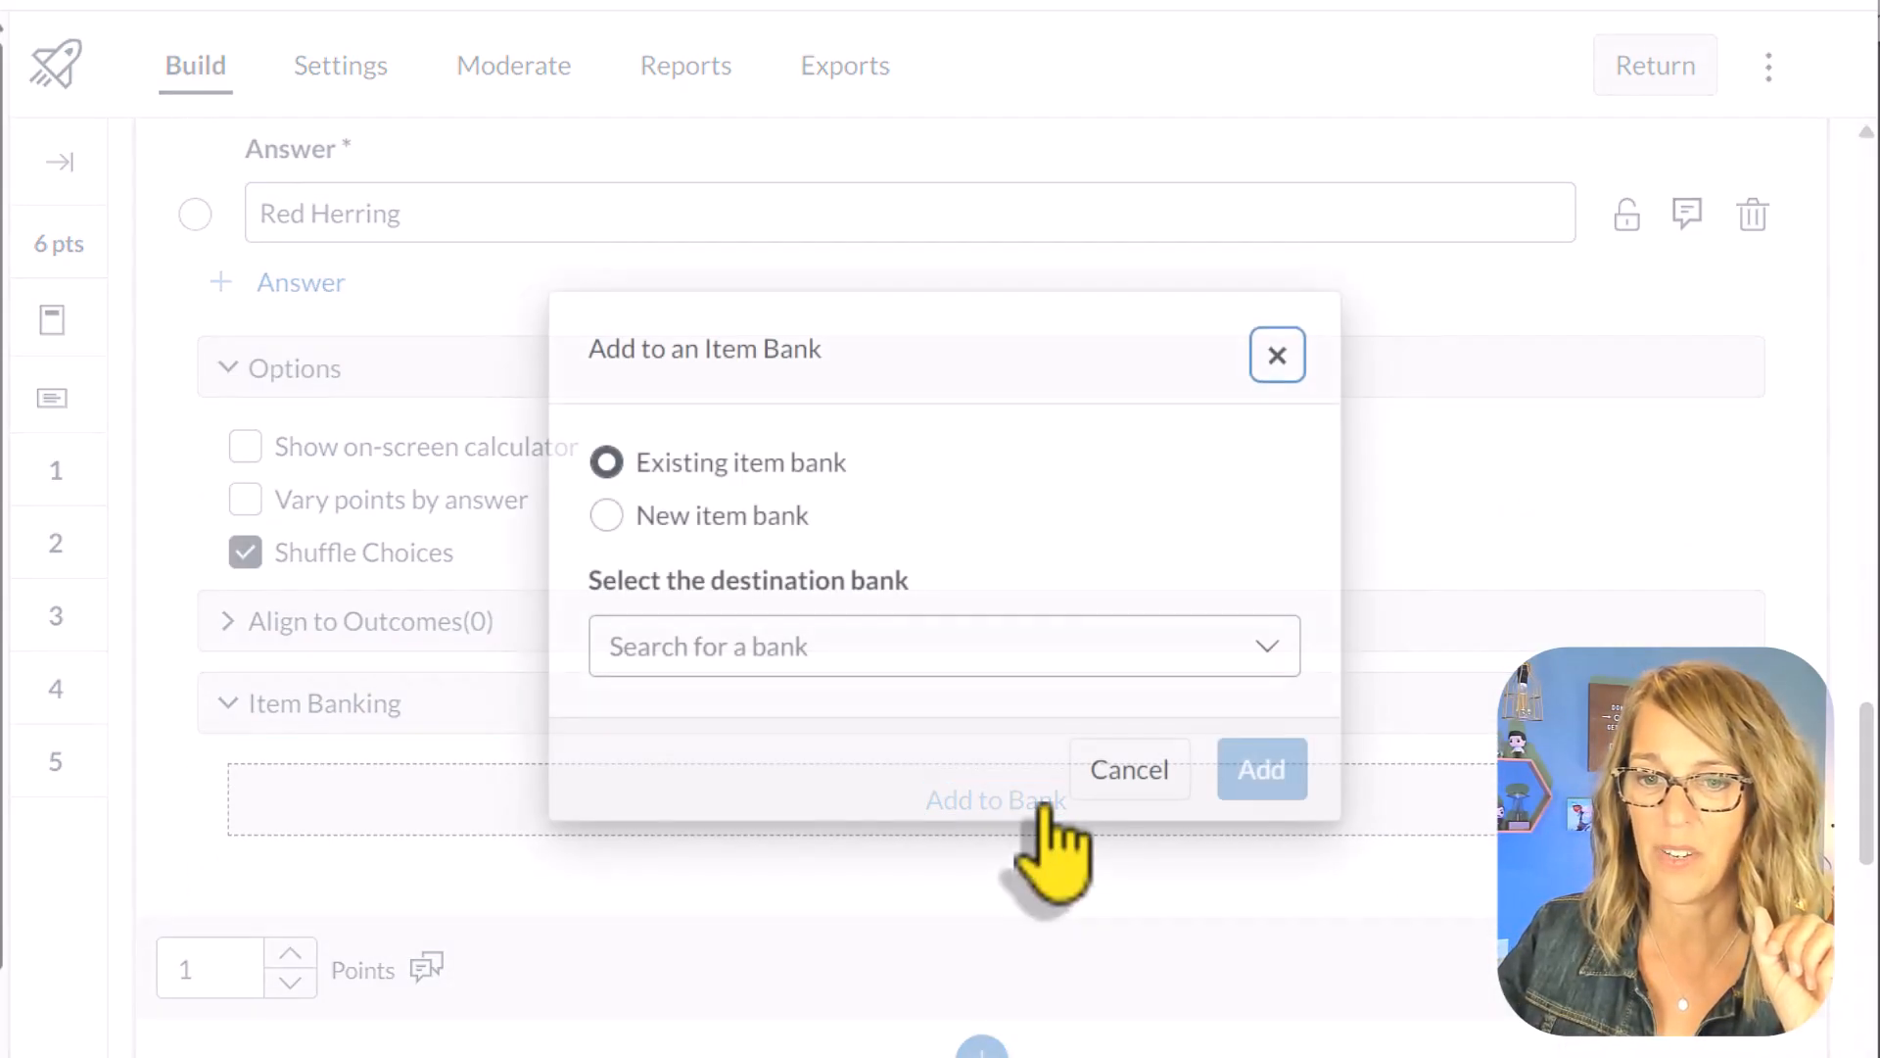
{"action": "left_click", "coordinate": [676, 656]}
{"action": "left_click", "coordinate": [607, 517]}
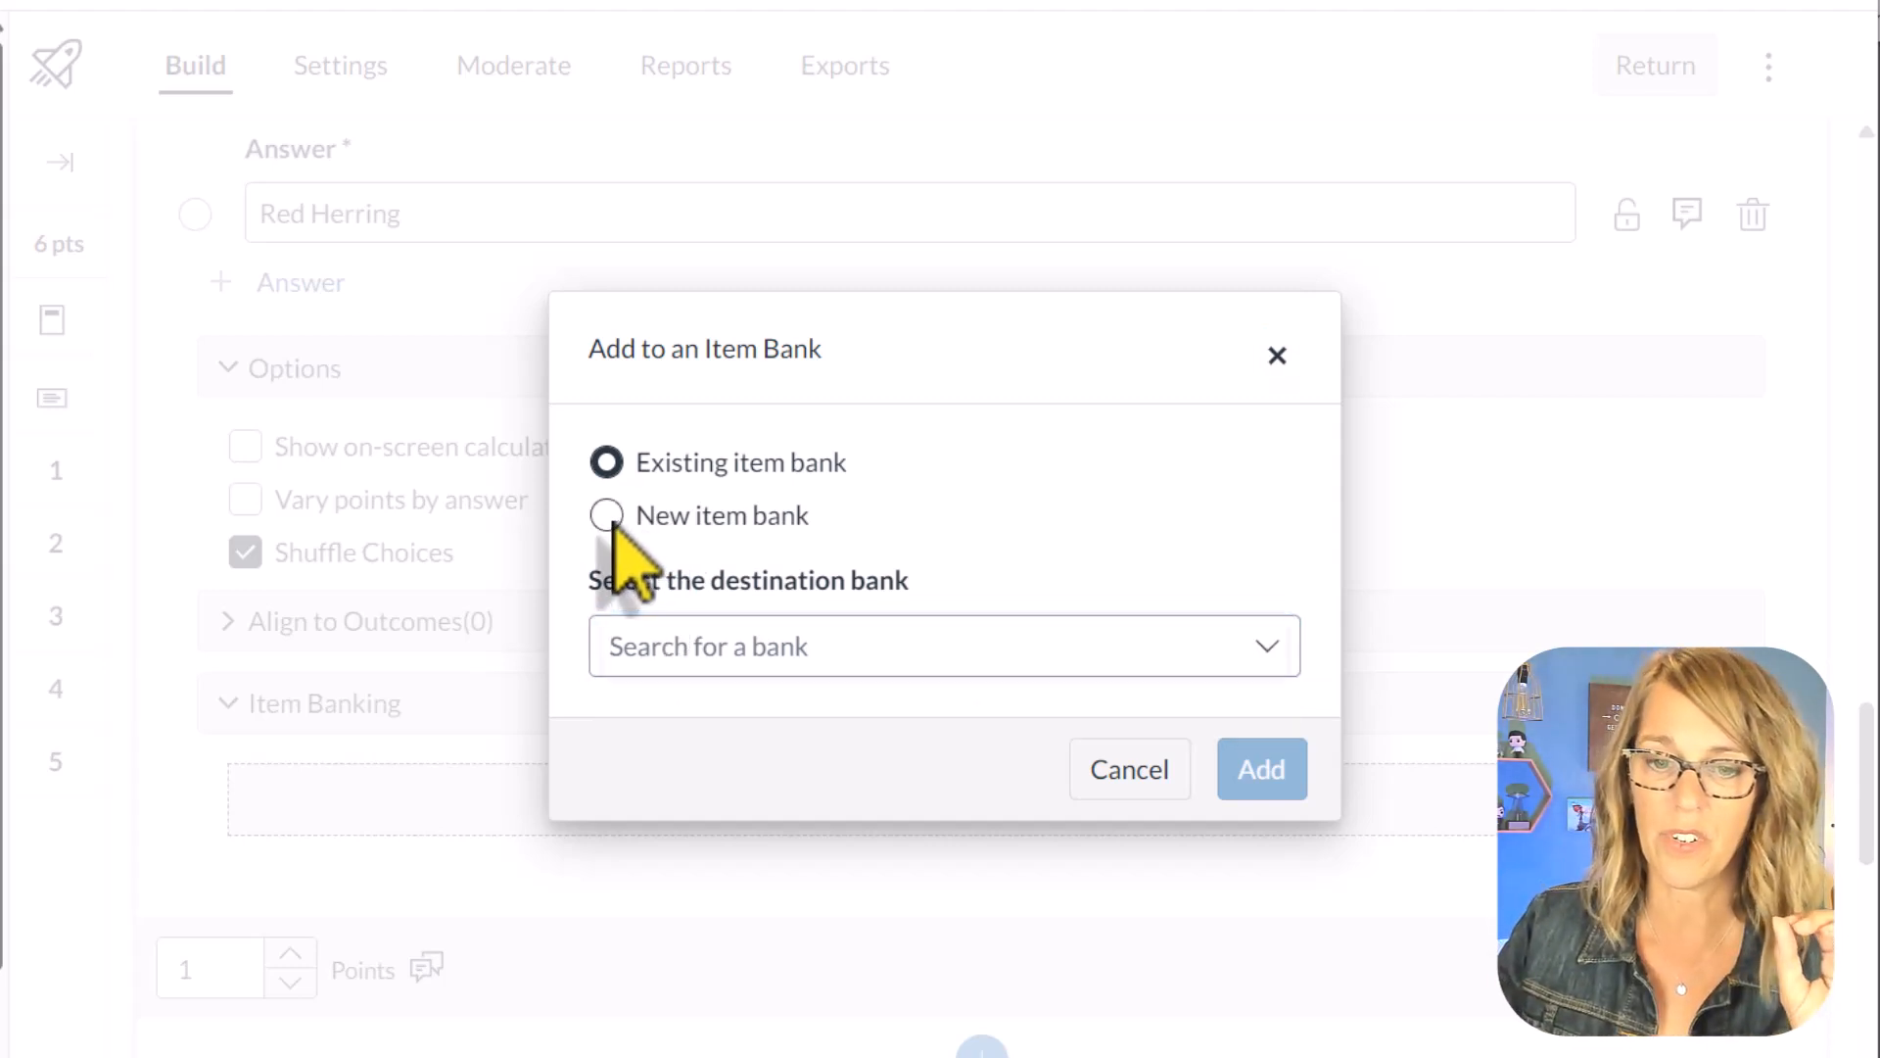
{"action": "left_click", "coordinate": [641, 651]}
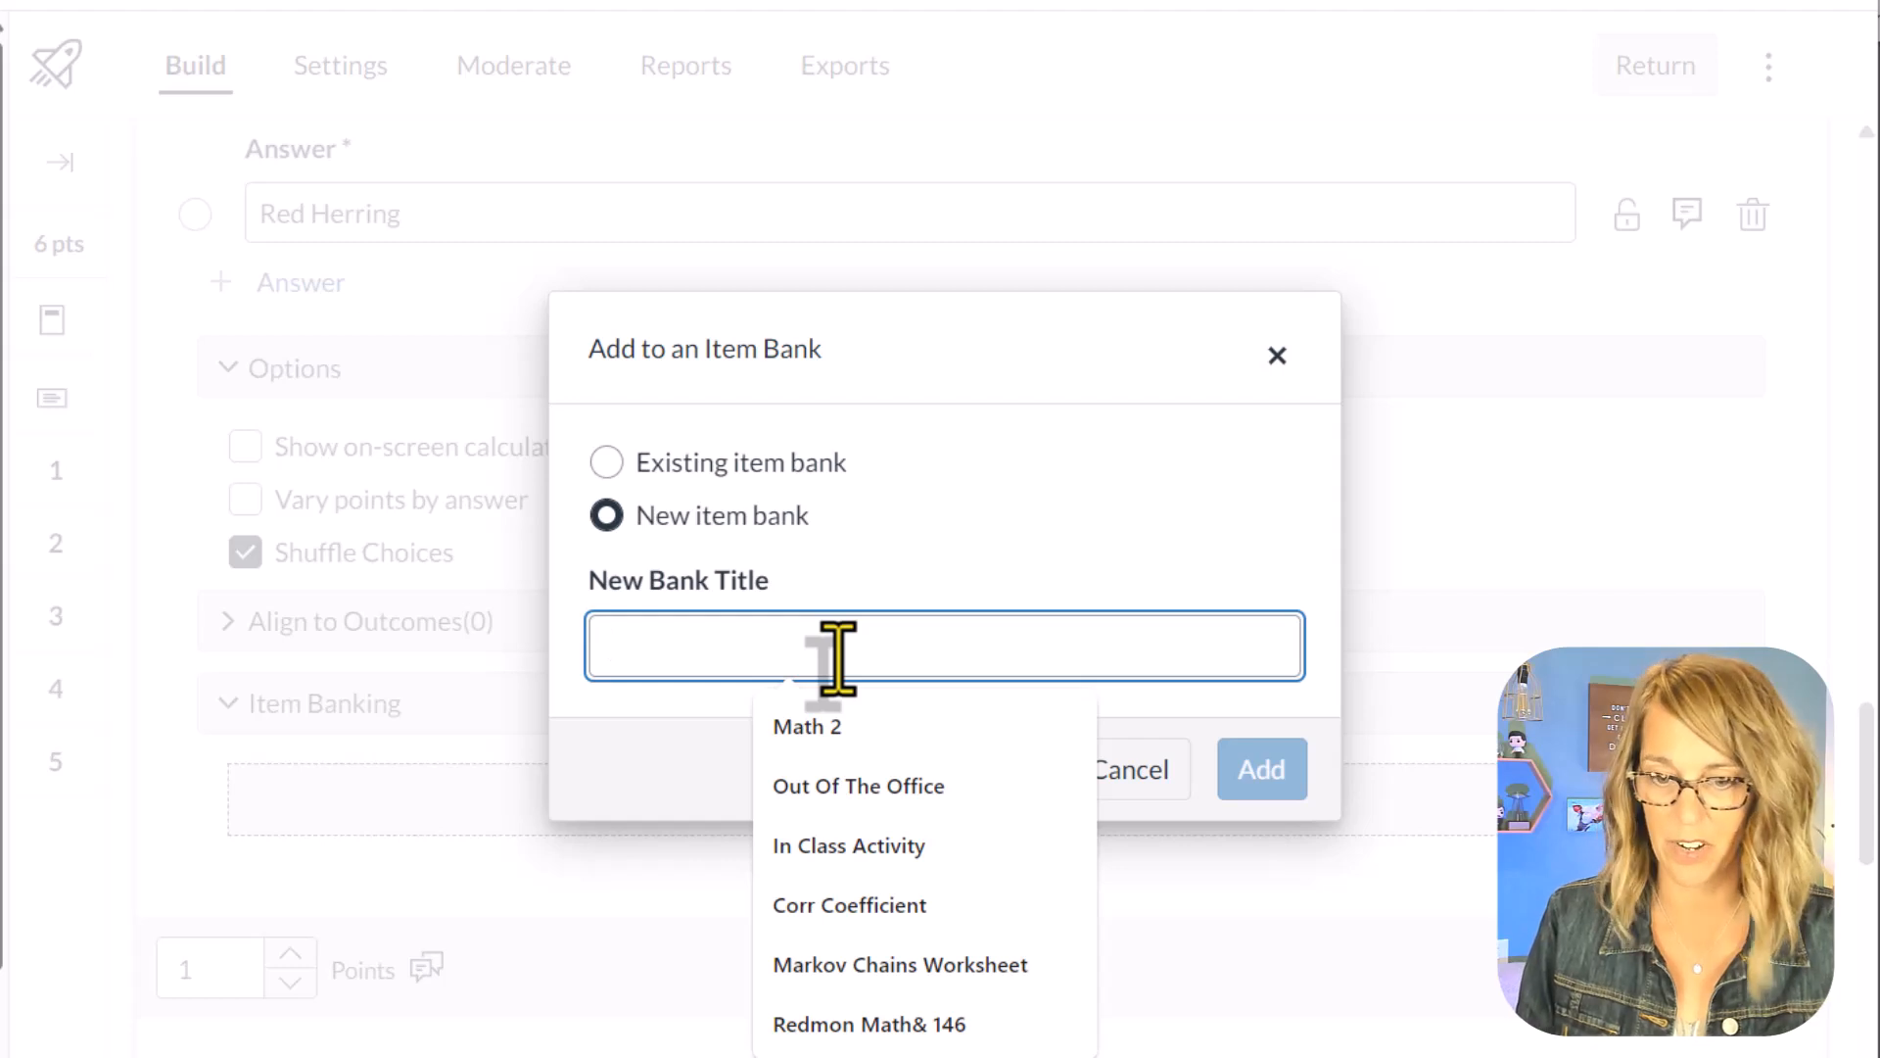
{"action": "type", "text": "Identify Fallacy Types"}
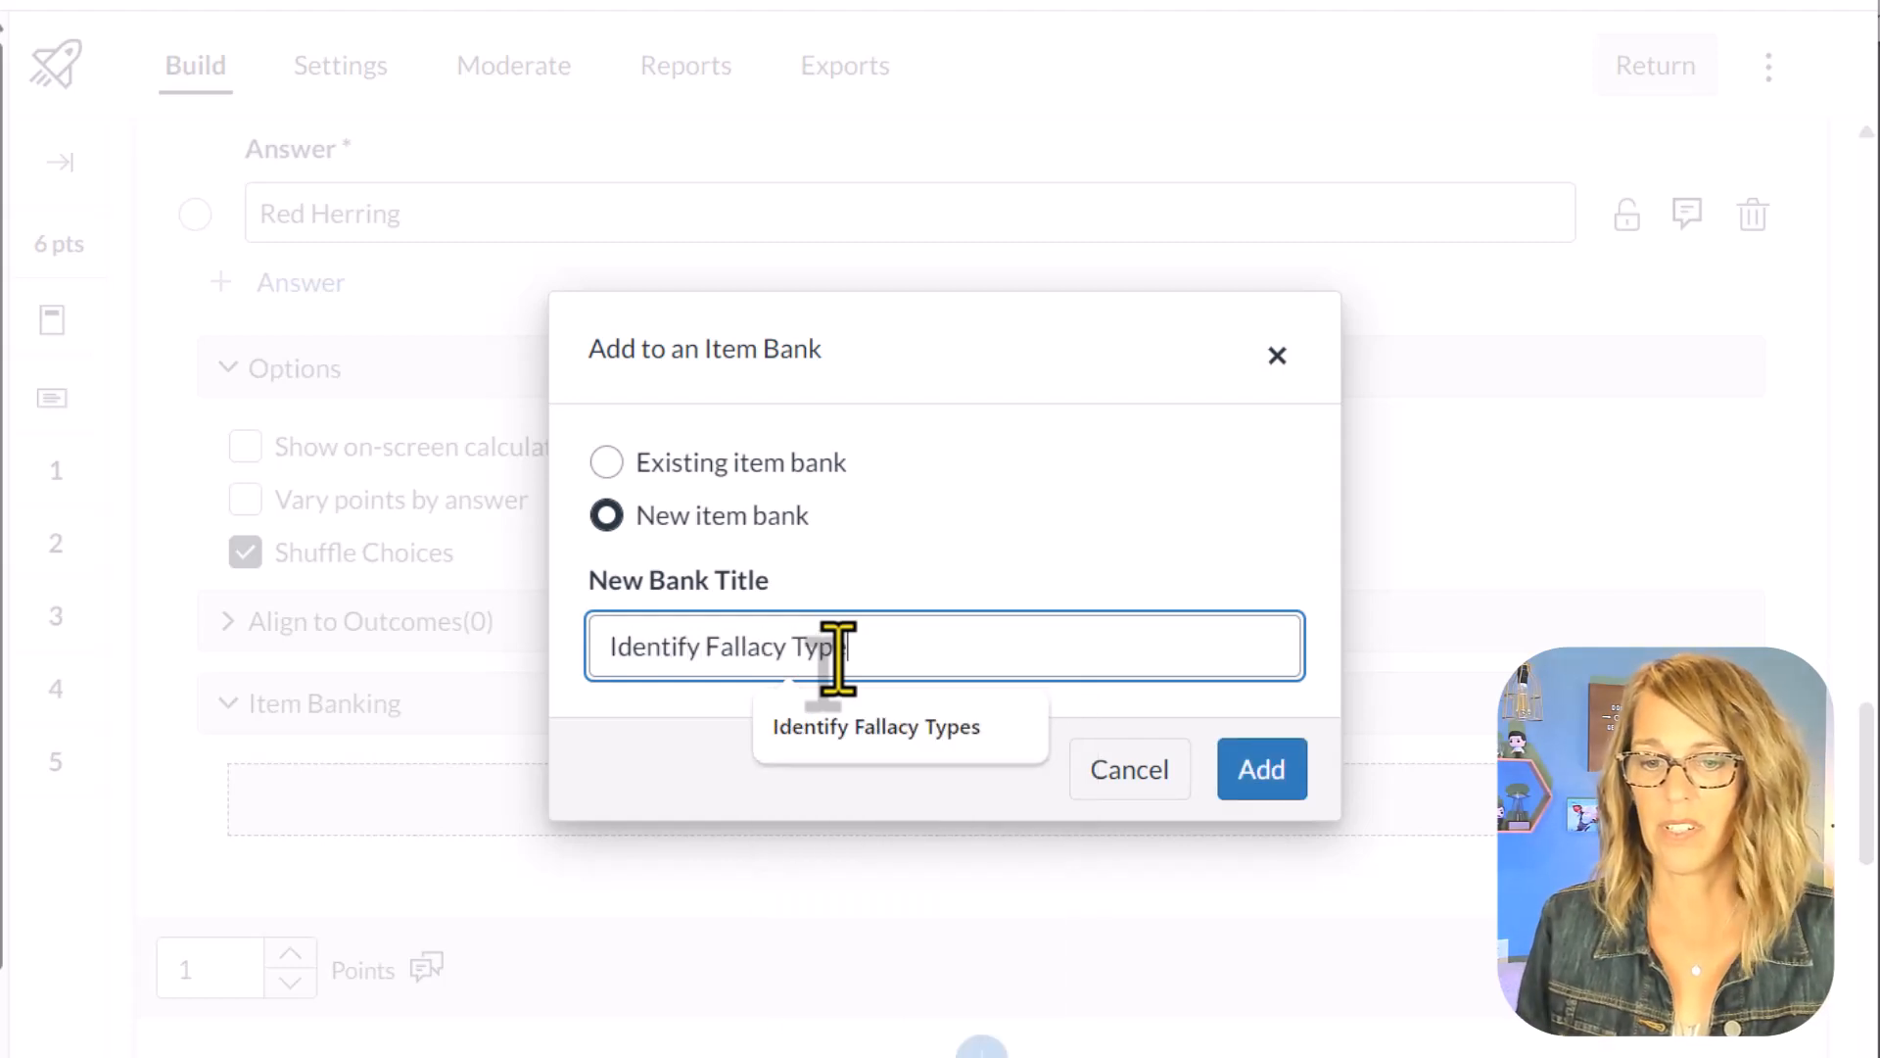
{"action": "left_click", "coordinate": [1273, 781]}
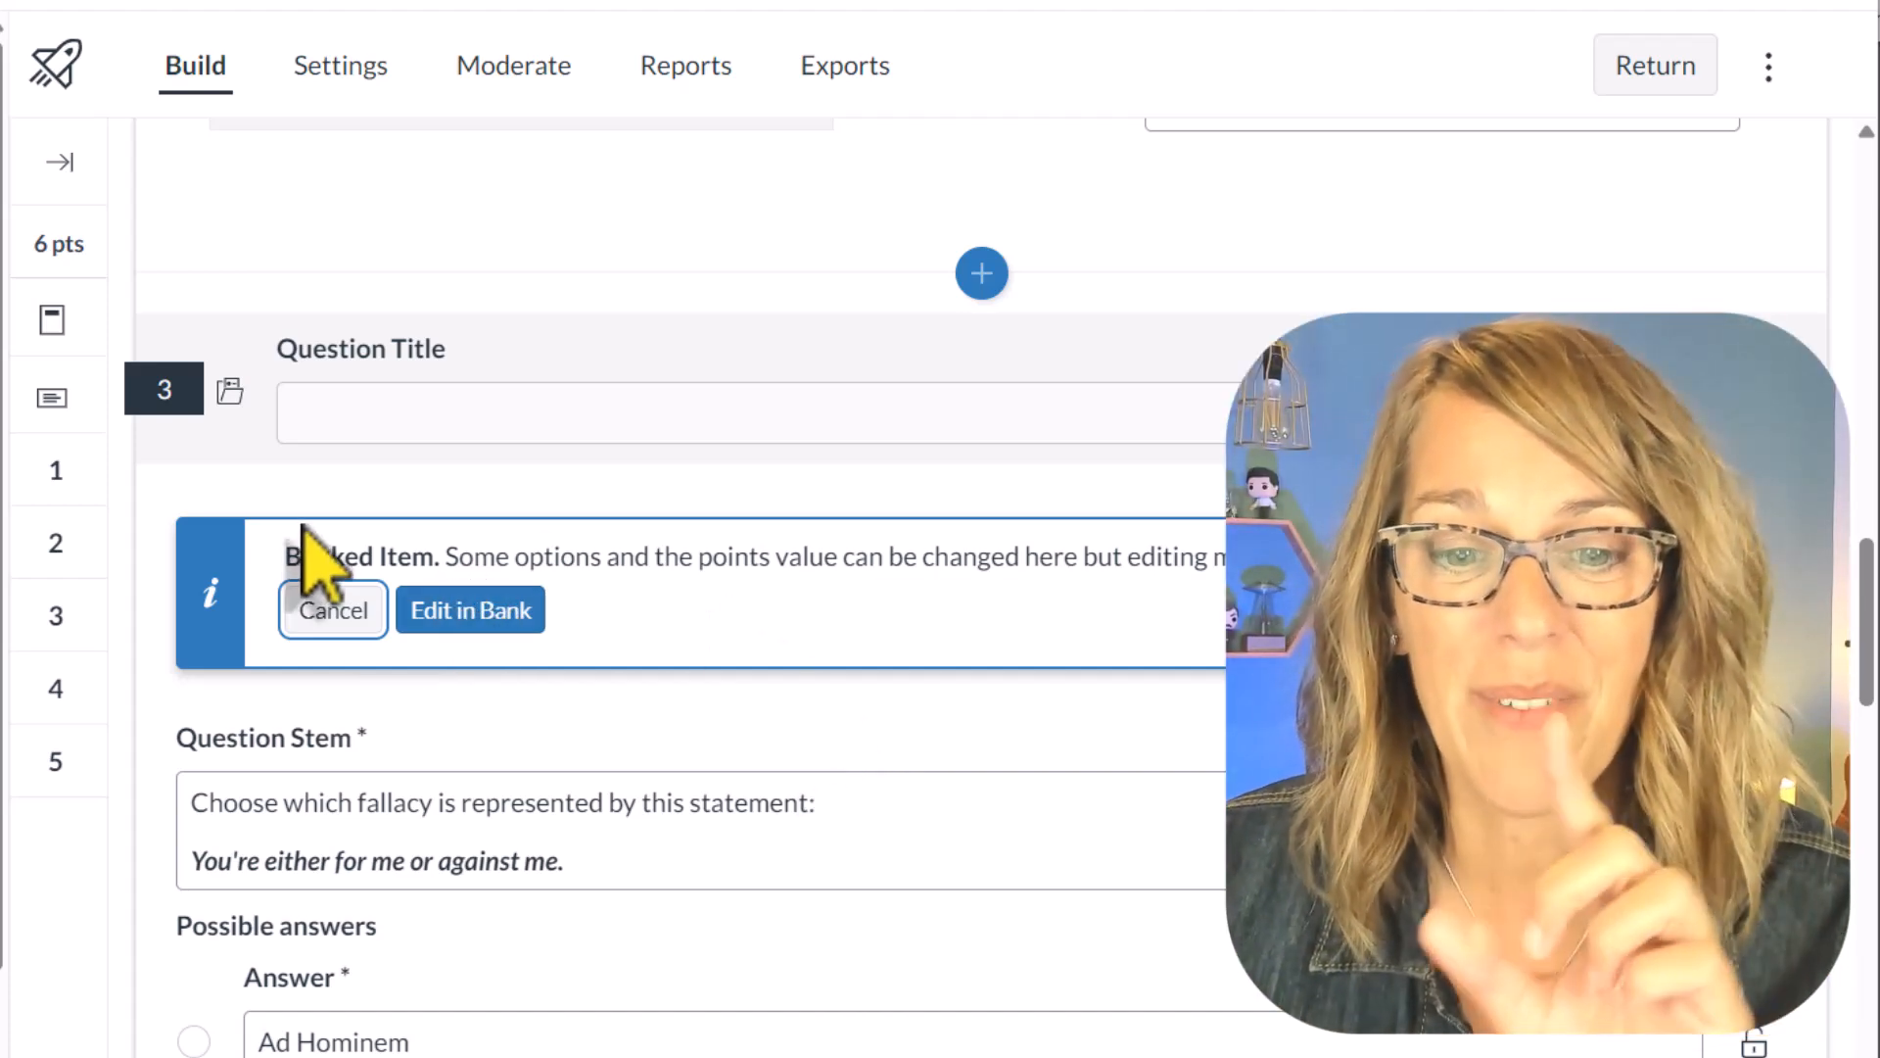
Step: Open banked question 3 in its item bank, share the Identify Fallacy Types bank with the MATH&146 course and close it
{"action": "left_click", "coordinate": [496, 617]}
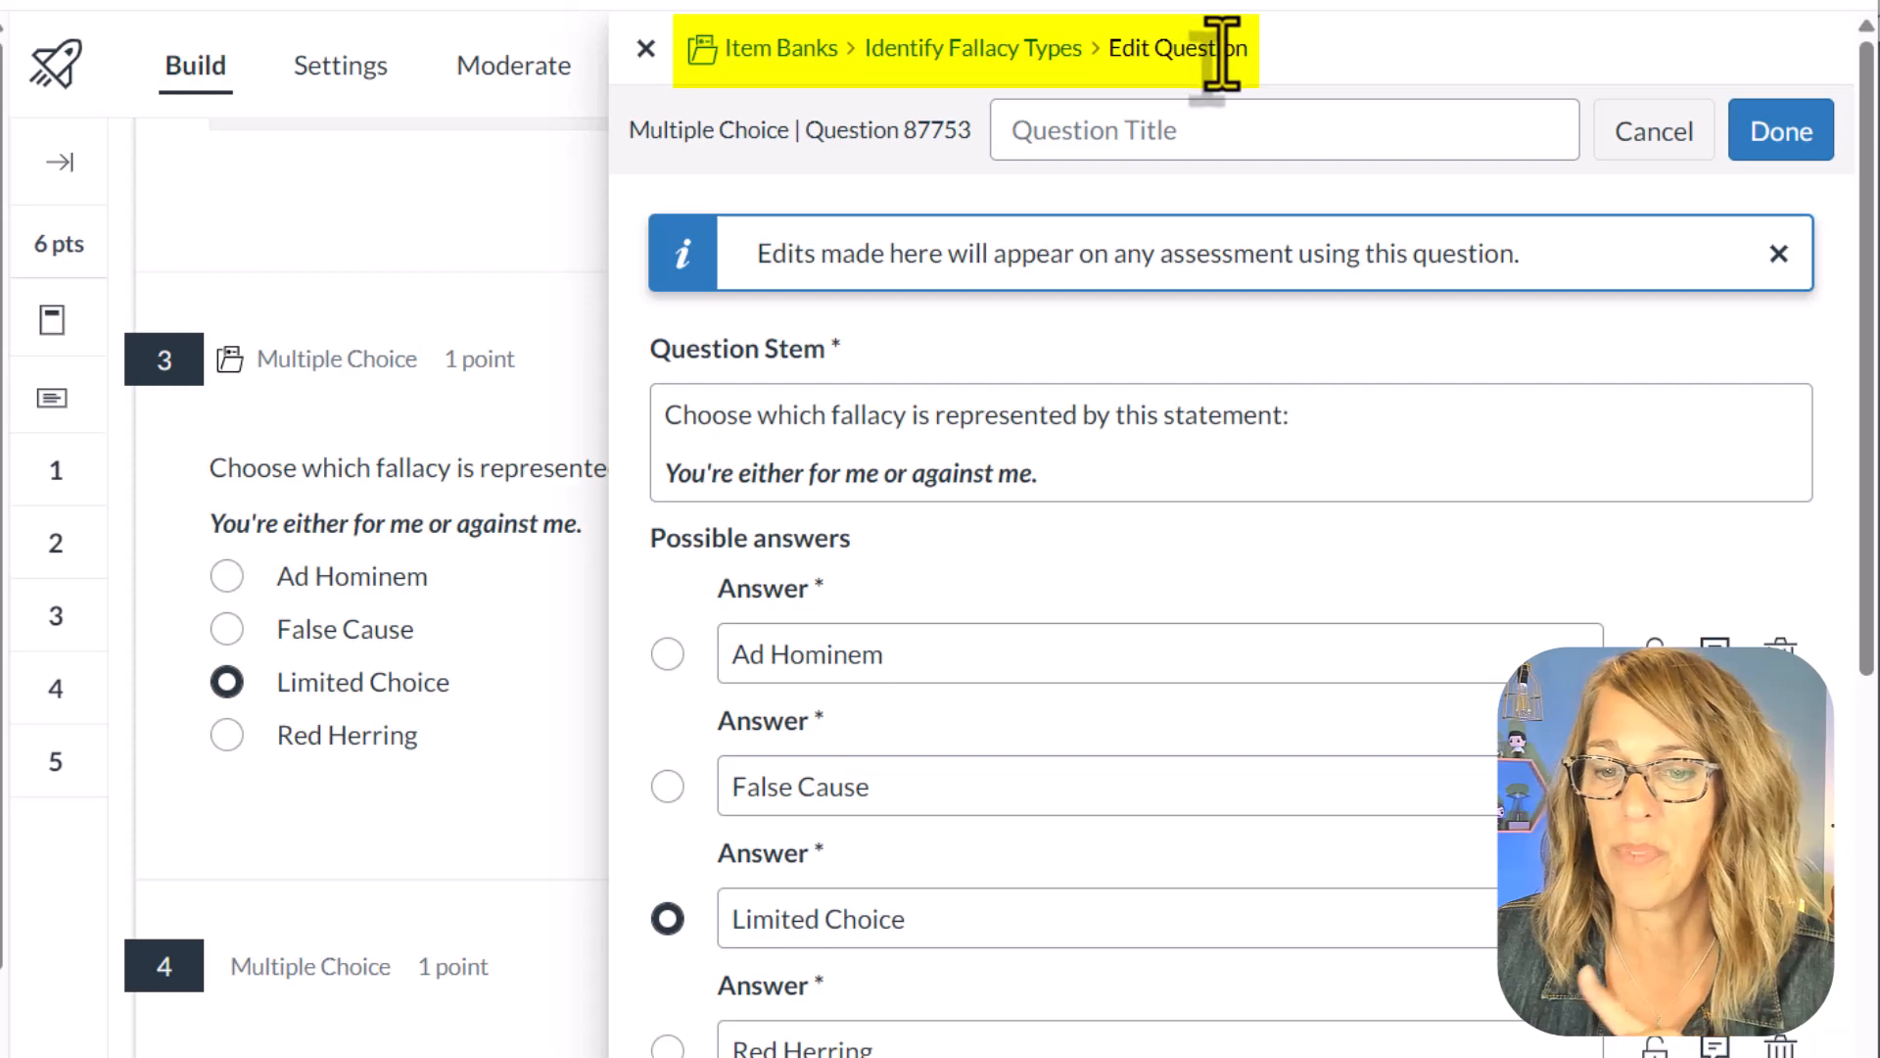
{"action": "left_click_drag", "start_coordinate": [1275, 49], "coordinate": [864, 73]}
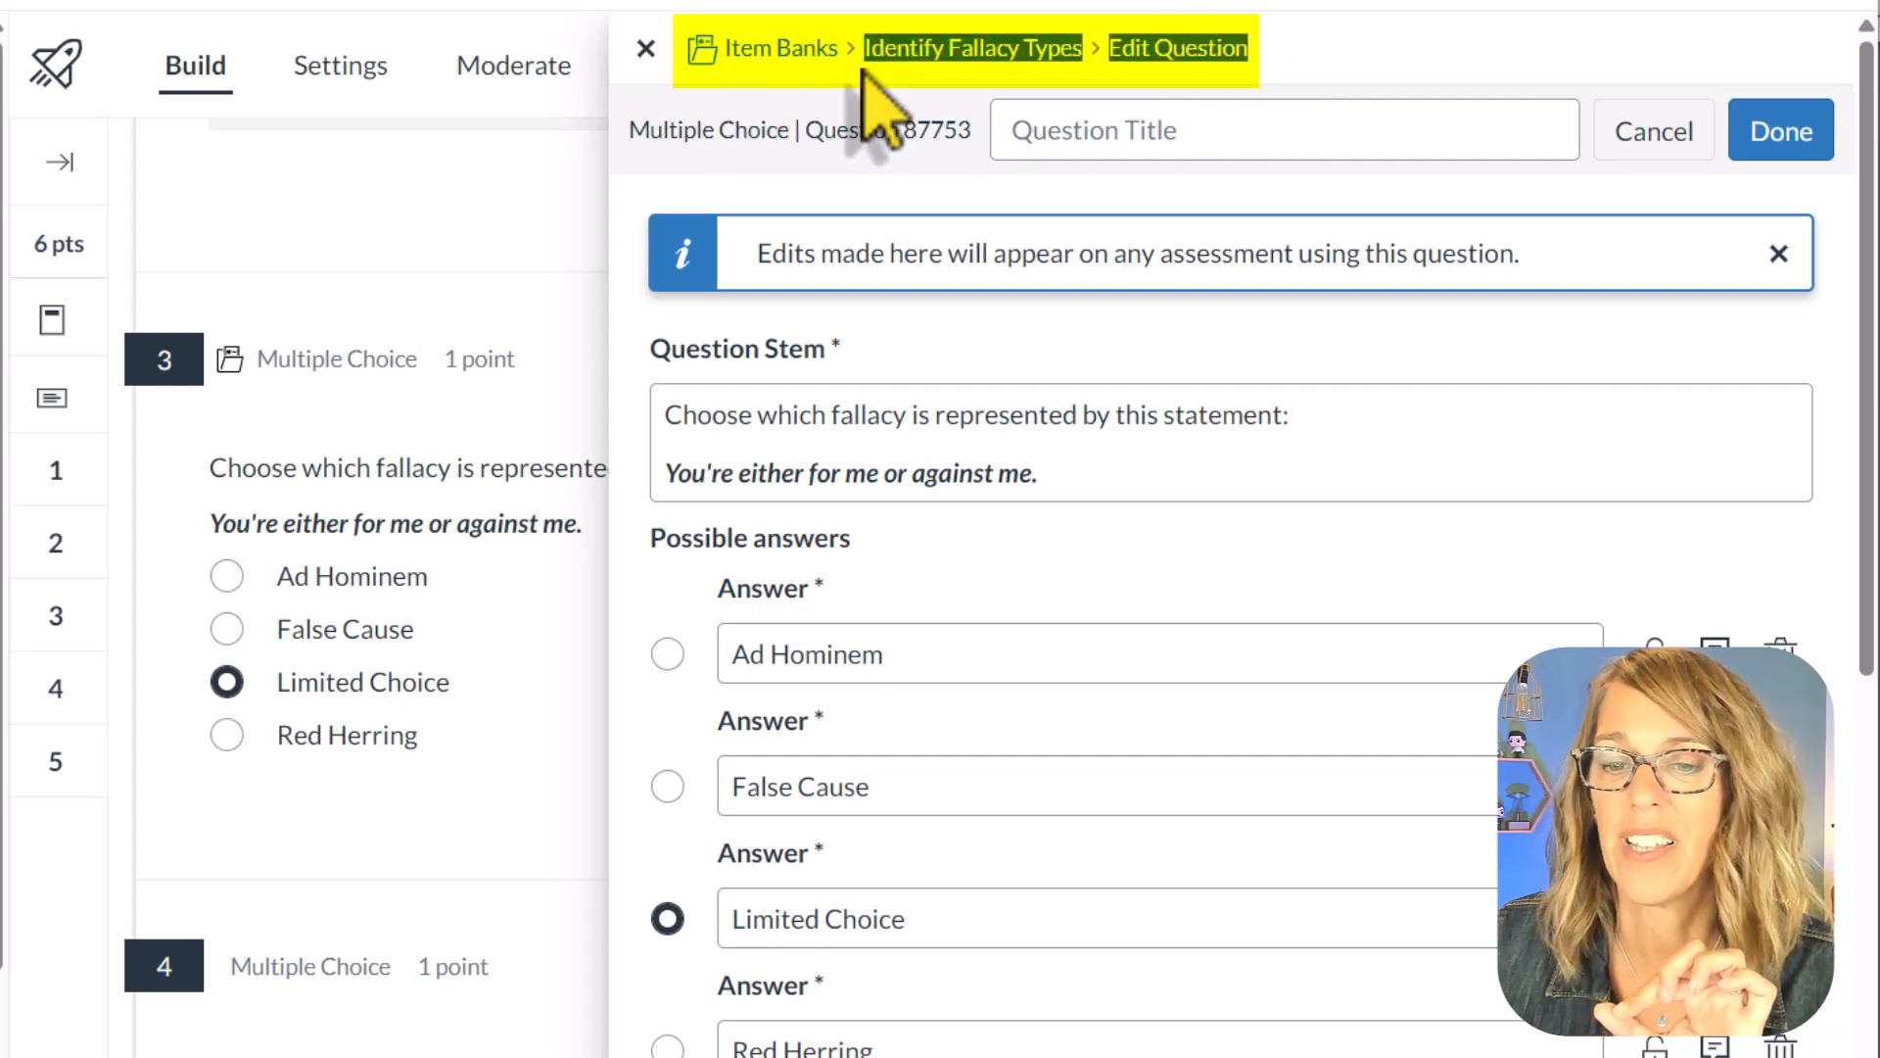
{"action": "left_click", "coordinate": [1445, 40]}
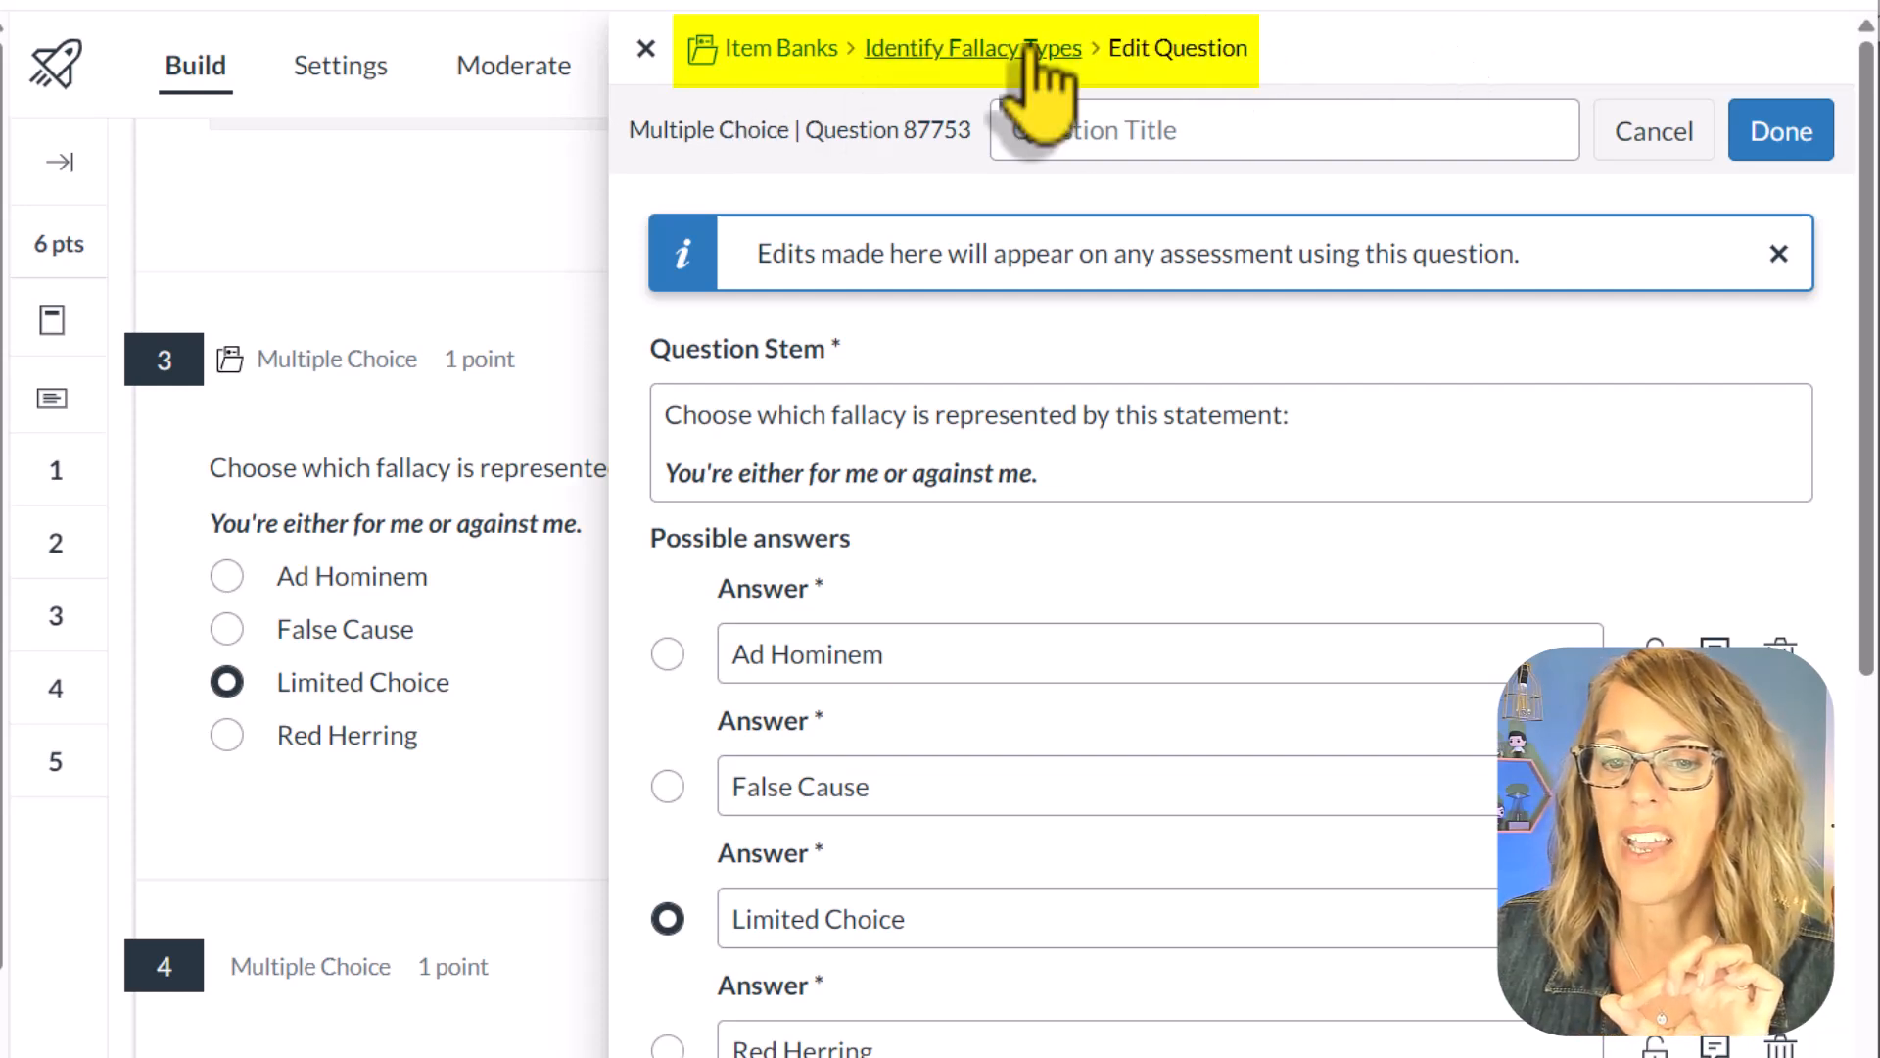
{"action": "left_click", "coordinate": [955, 51]}
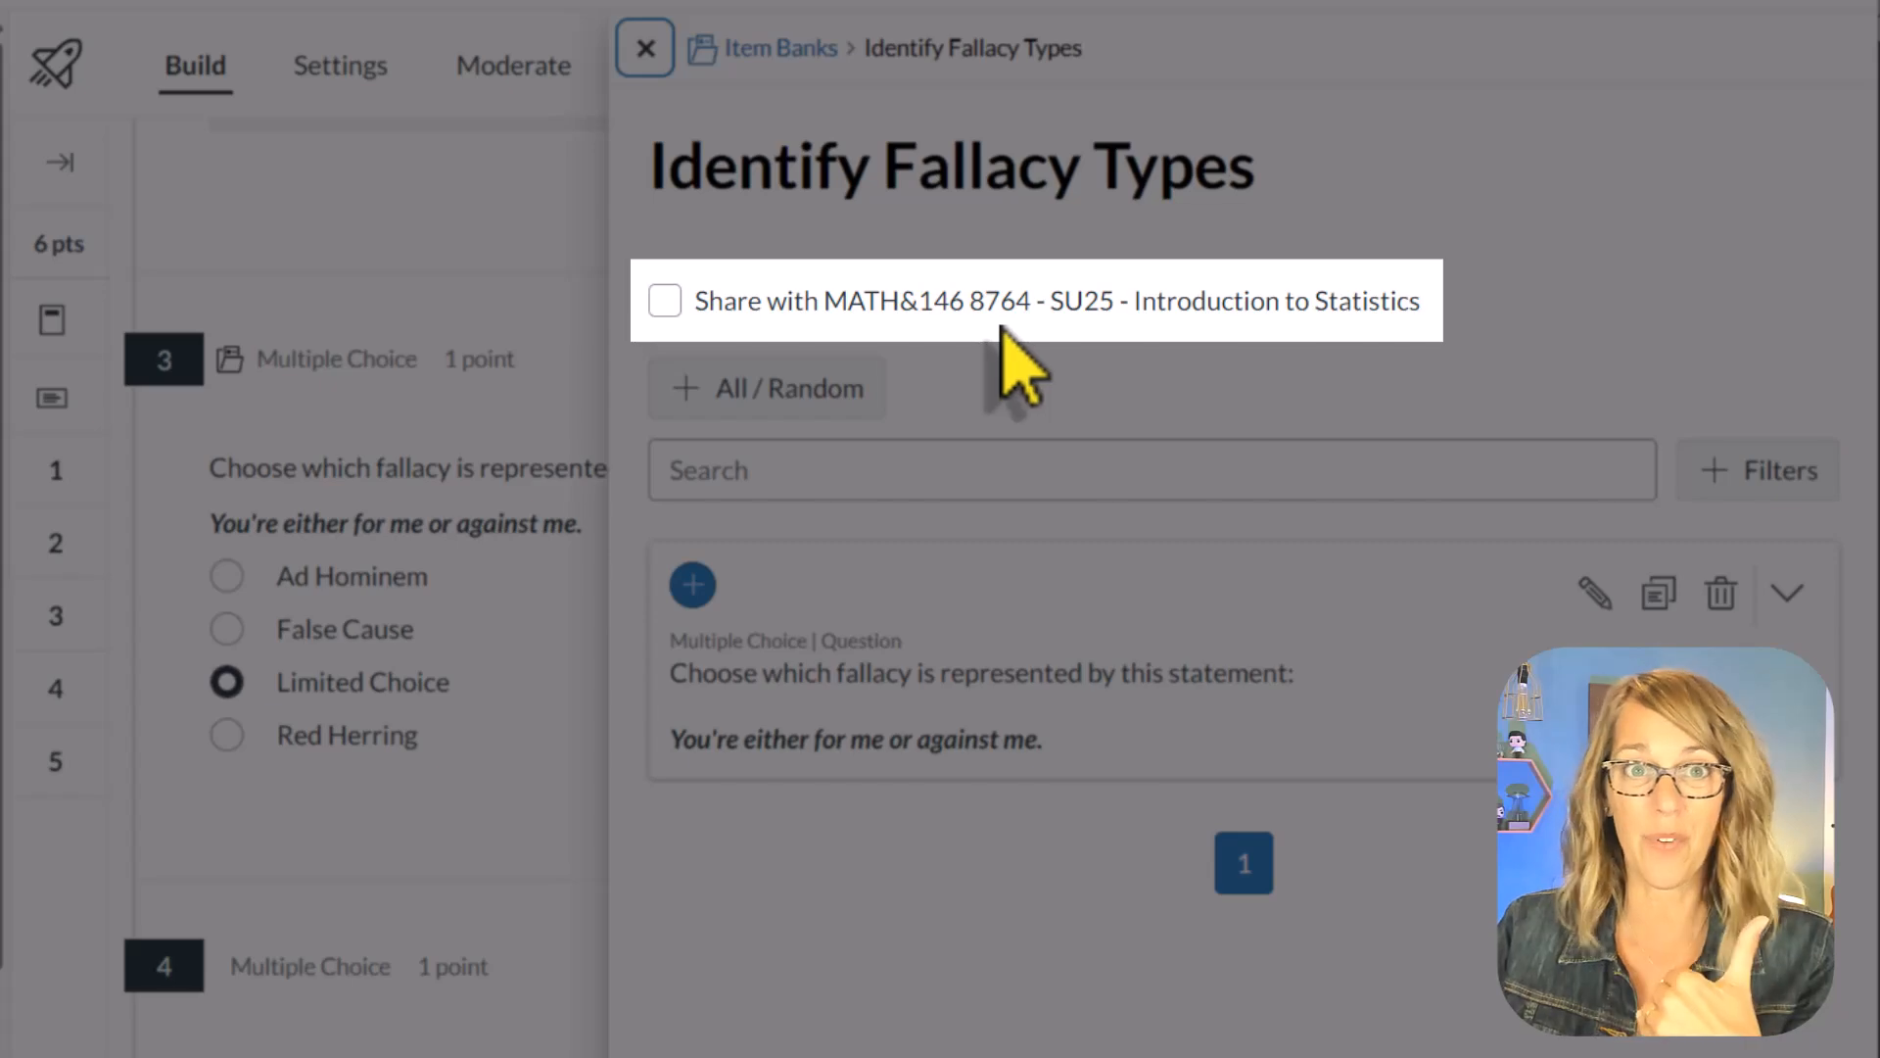
{"action": "left_click", "coordinate": [669, 299]}
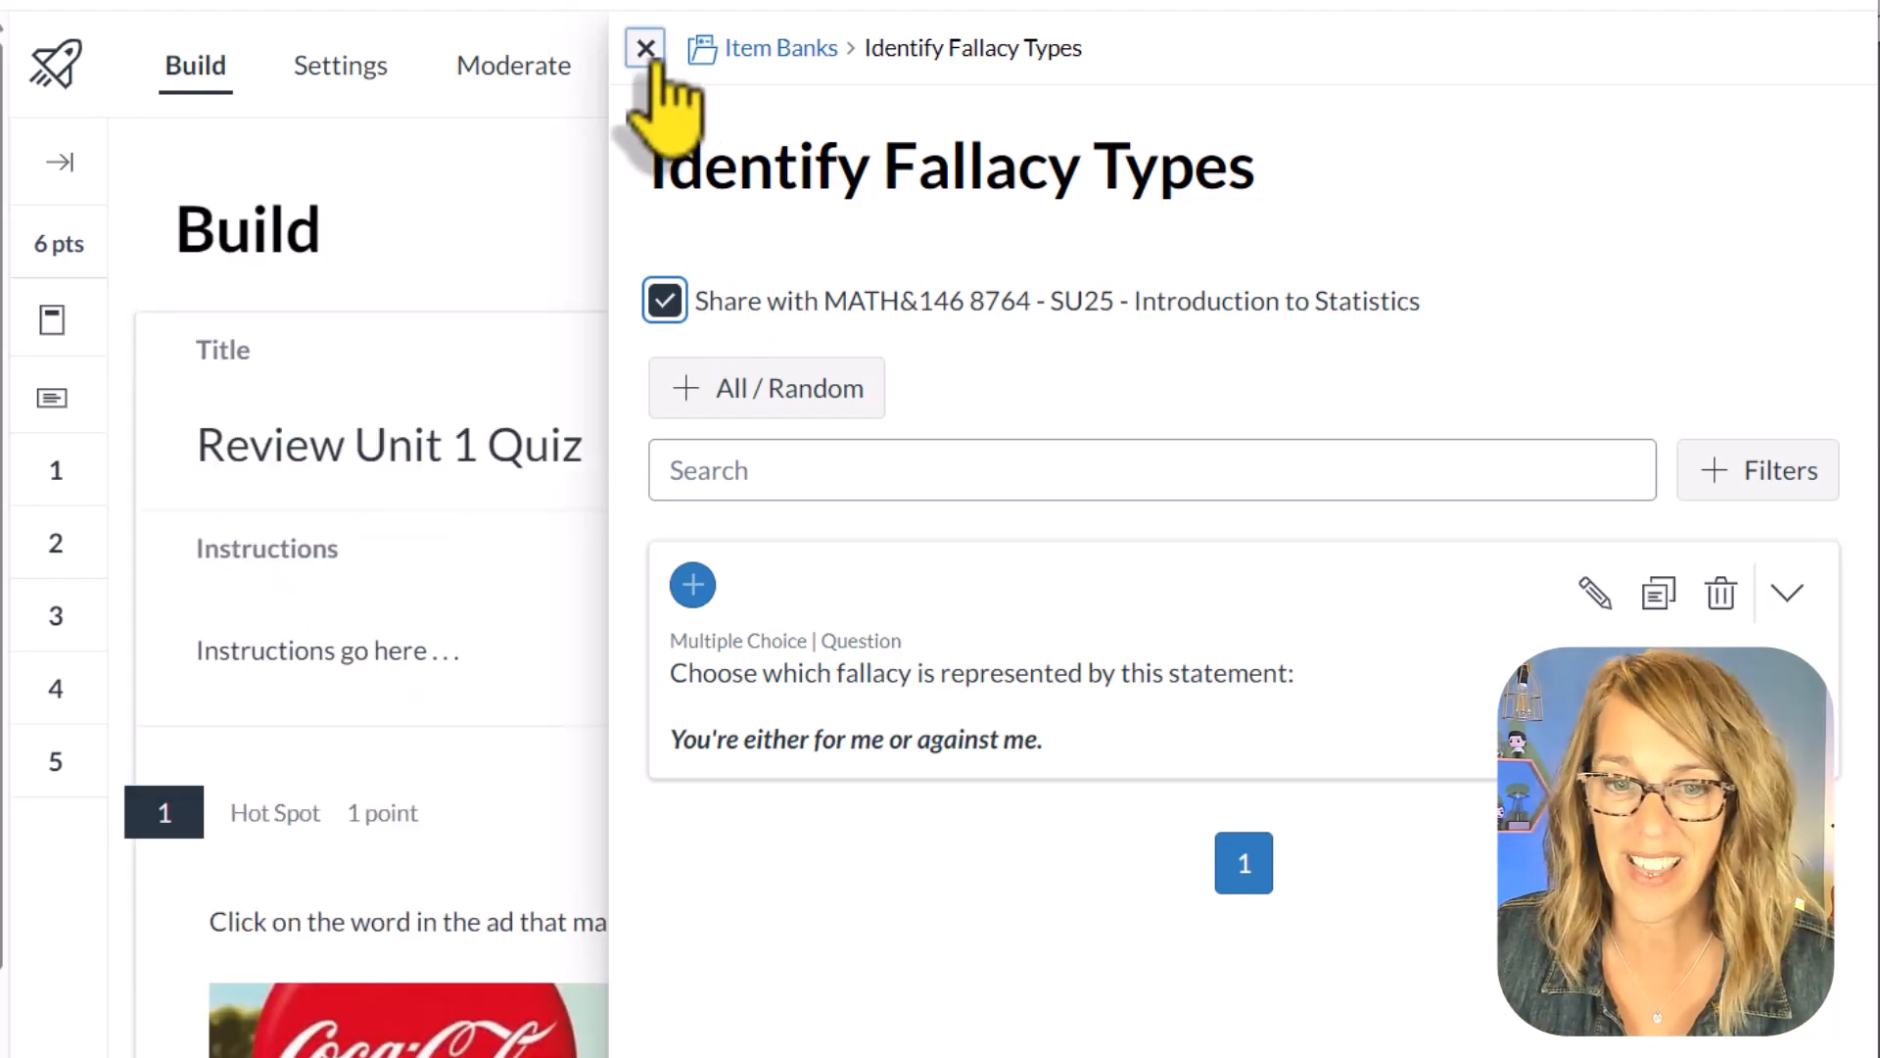
{"action": "left_click", "coordinate": [646, 49]}
Step: Add question 4, on distrusting her because she skipped high school, to the existing Identify Fallacy Types item bank and finish editing it
{"action": "scroll", "coordinate": [1248, 940], "scroll_direction": "down", "scroll_amount": 6}
{"action": "scroll", "coordinate": [1249, 935], "scroll_direction": "down", "scroll_amount": 20}
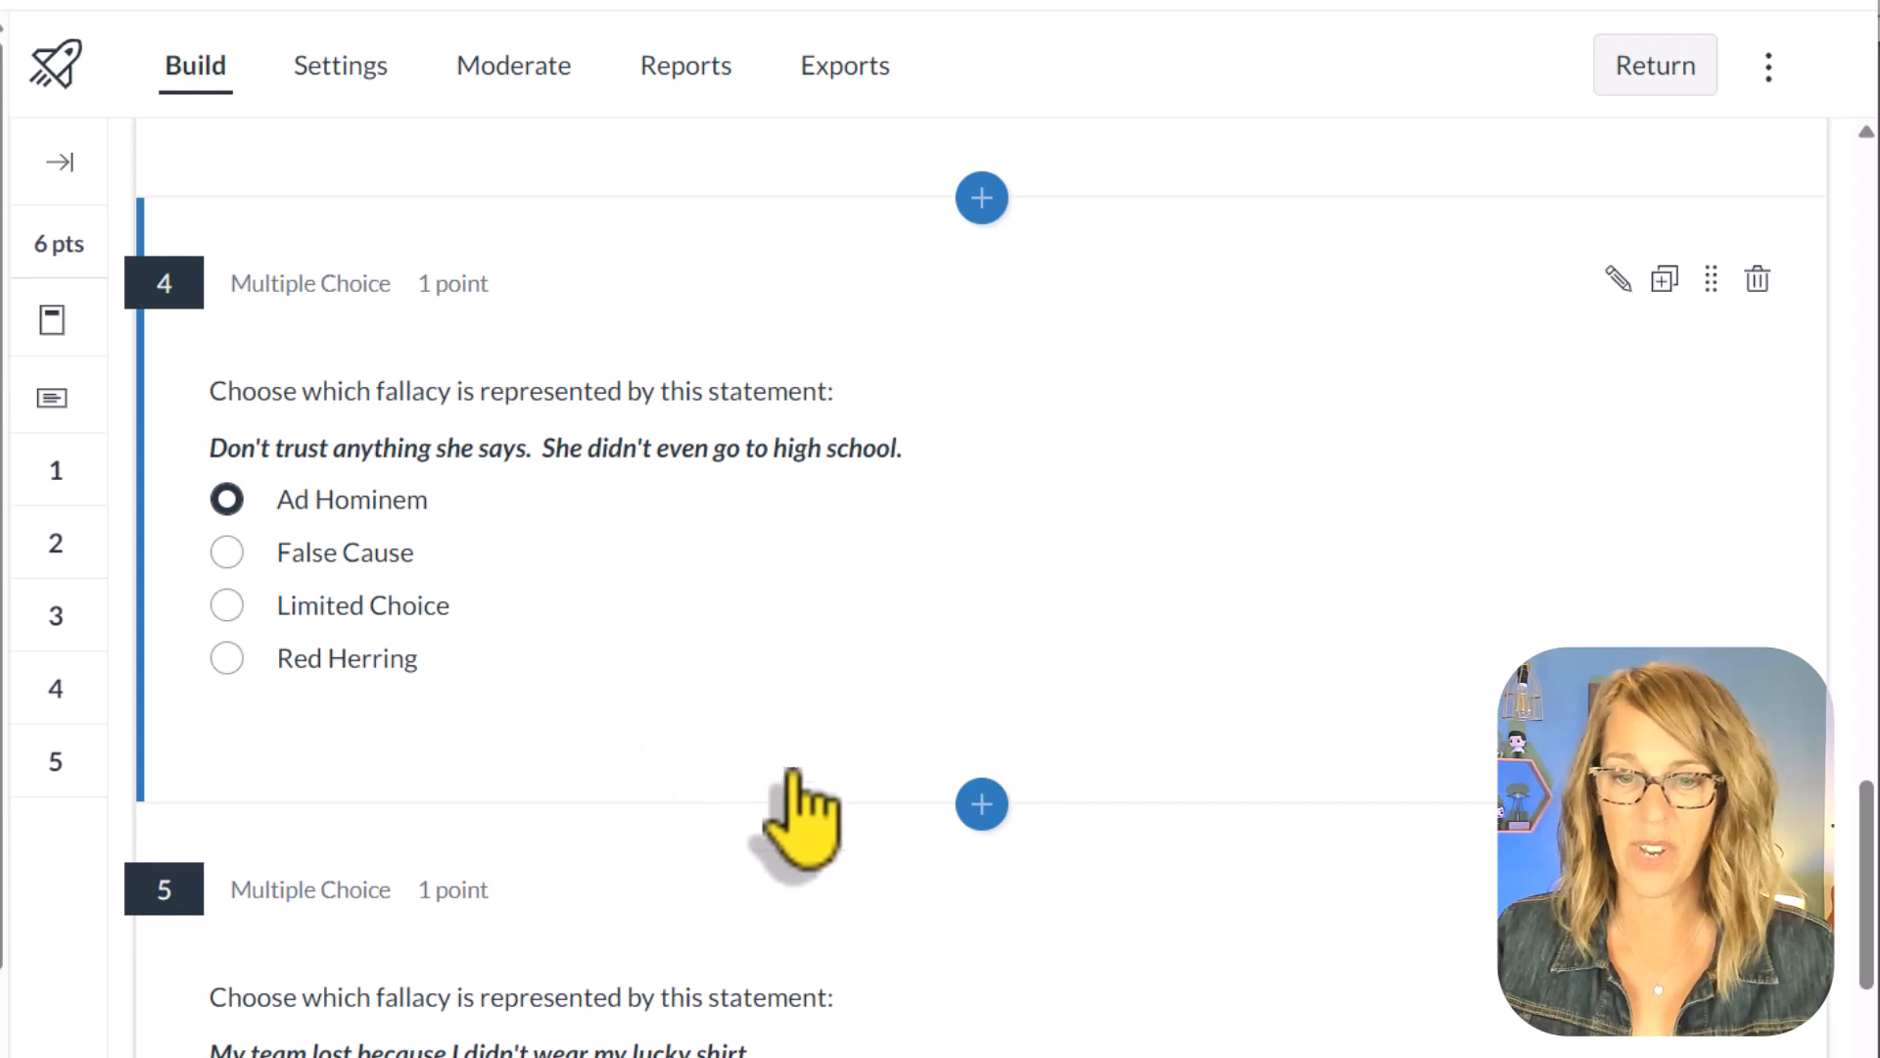
{"action": "left_click", "coordinate": [1616, 279]}
{"action": "scroll", "coordinate": [861, 819], "scroll_direction": "down", "scroll_amount": 10}
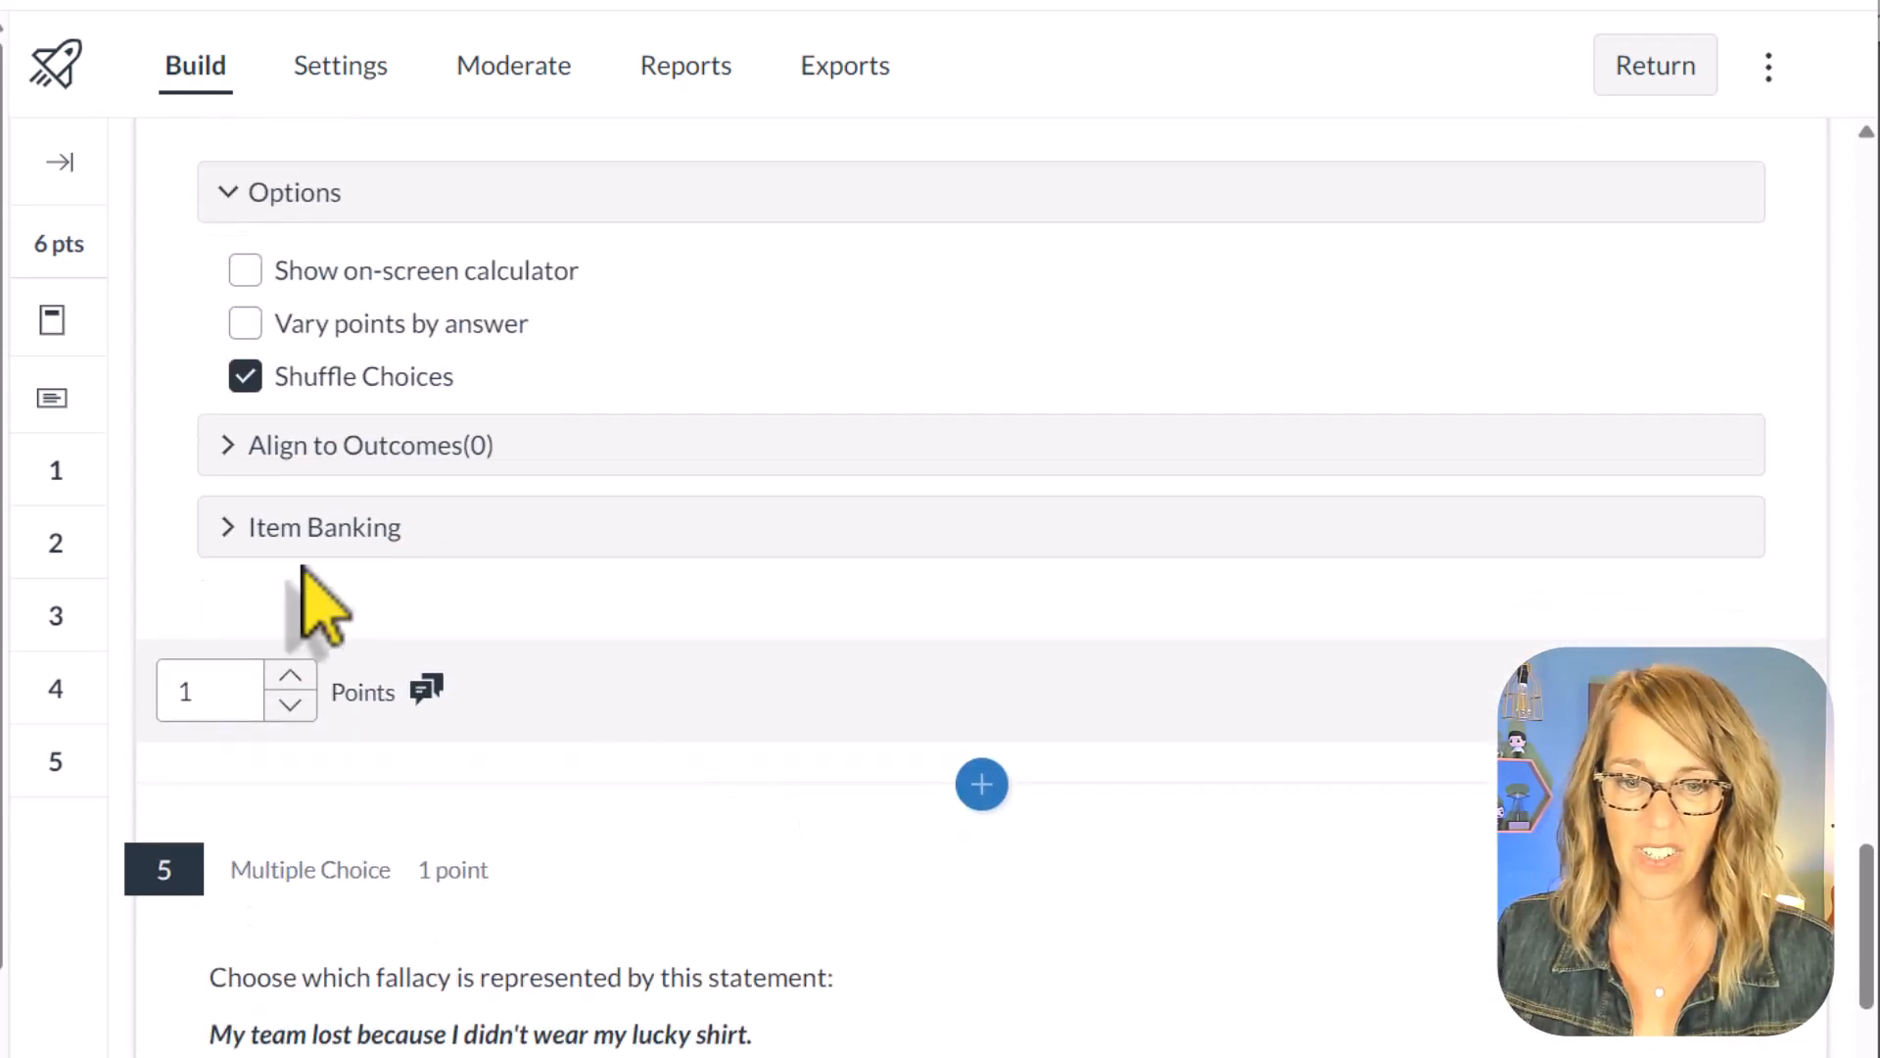
{"action": "left_click", "coordinate": [269, 534]}
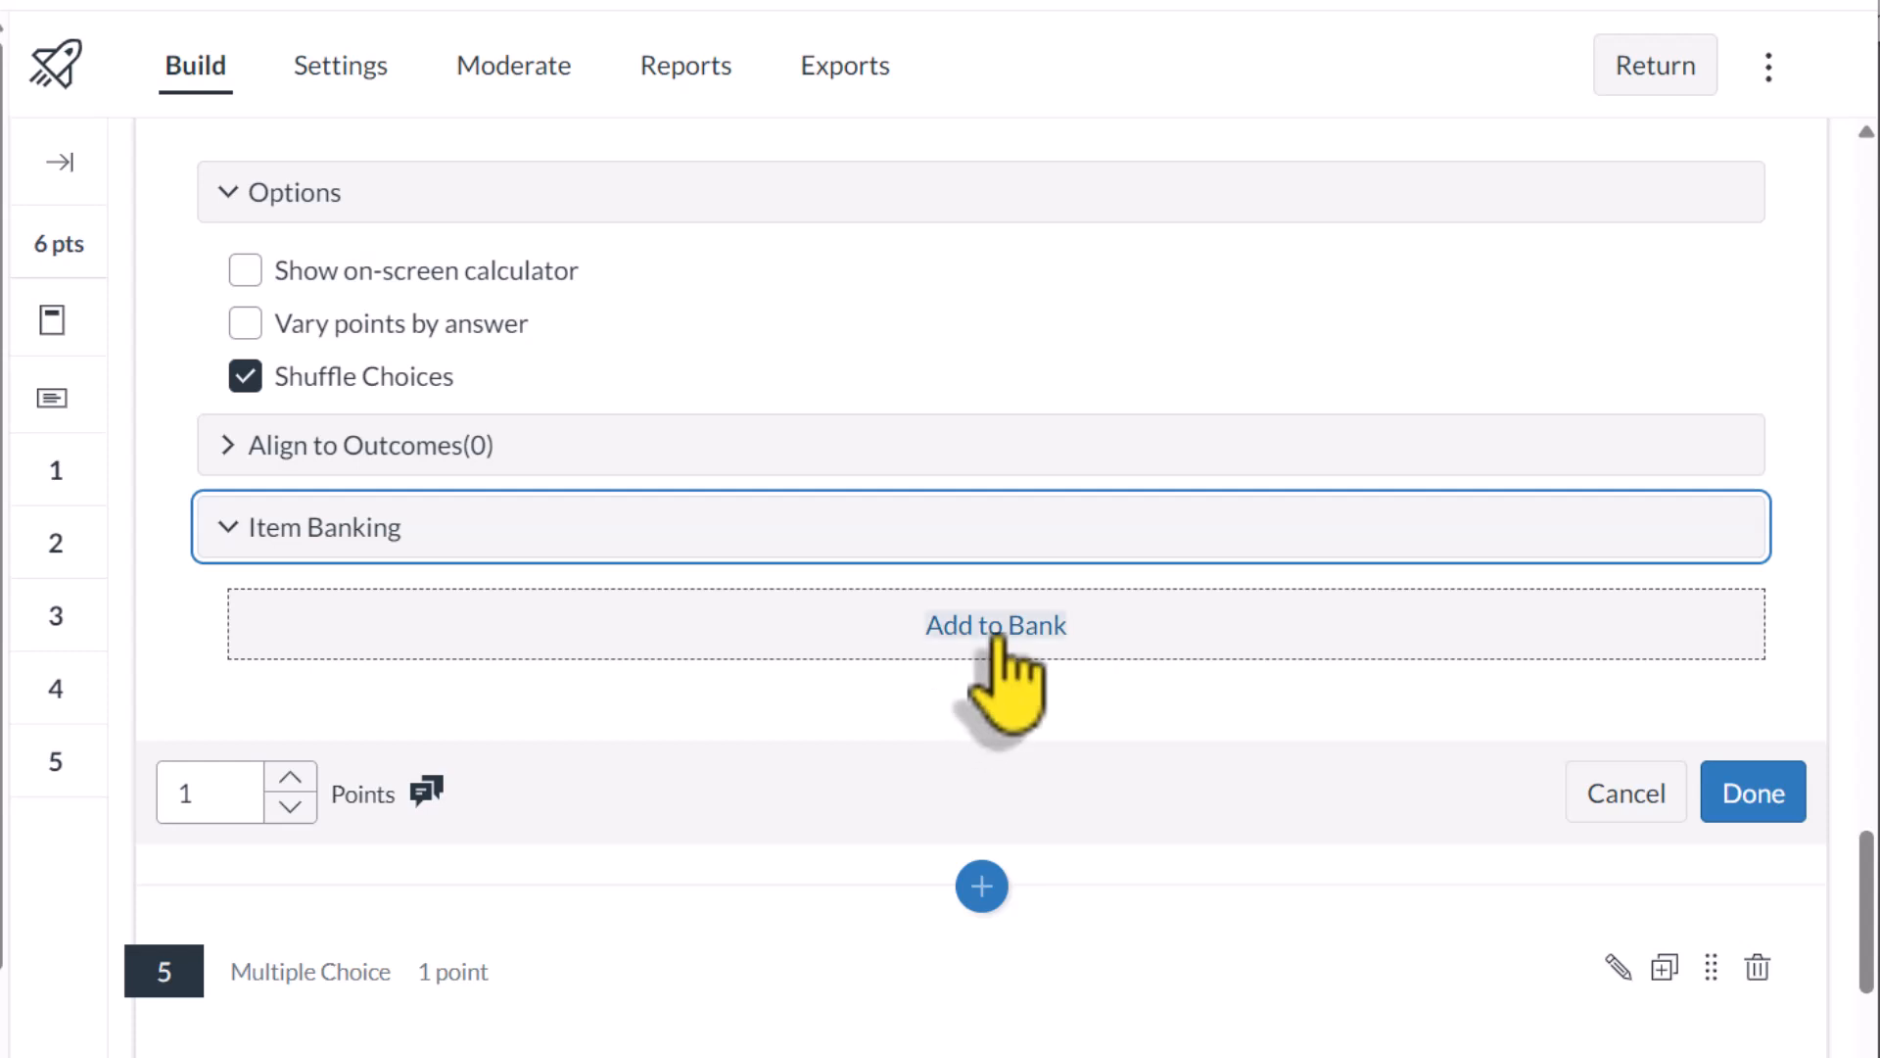
{"action": "left_click", "coordinate": [999, 627]}
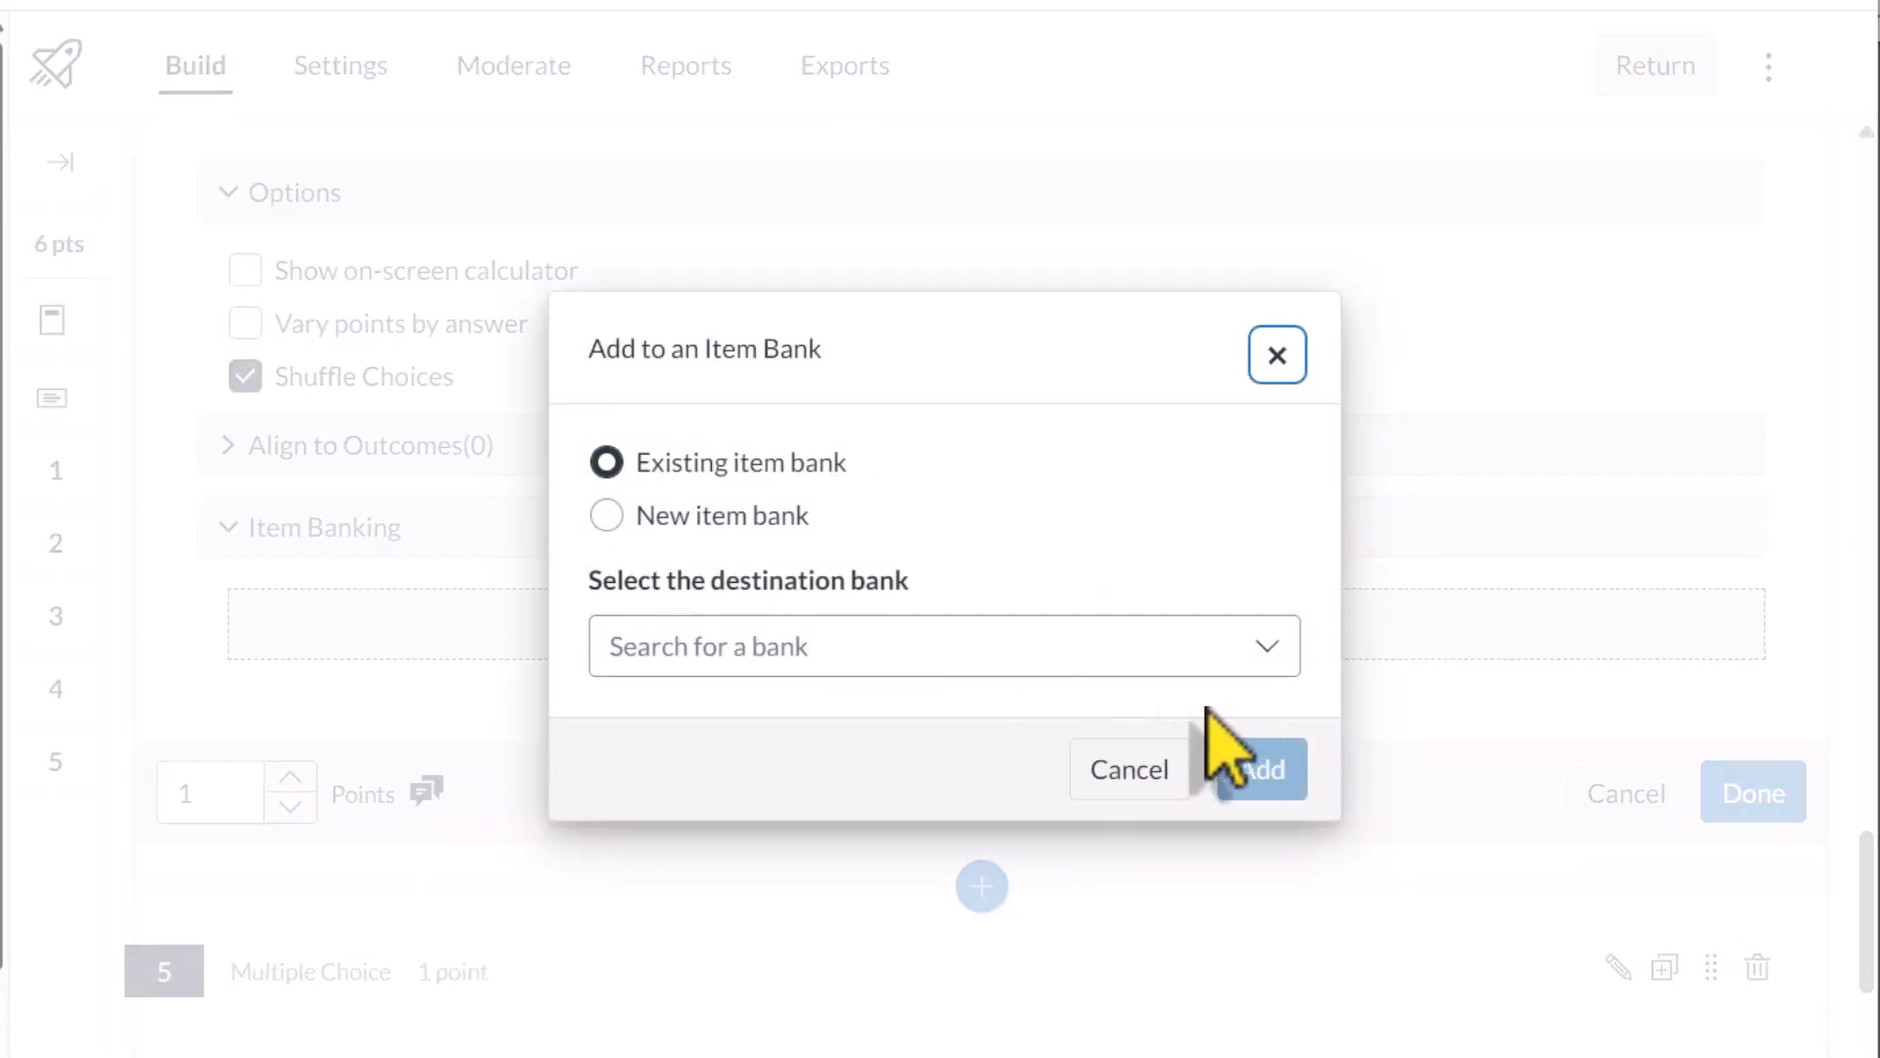
{"action": "left_click", "coordinate": [630, 648]}
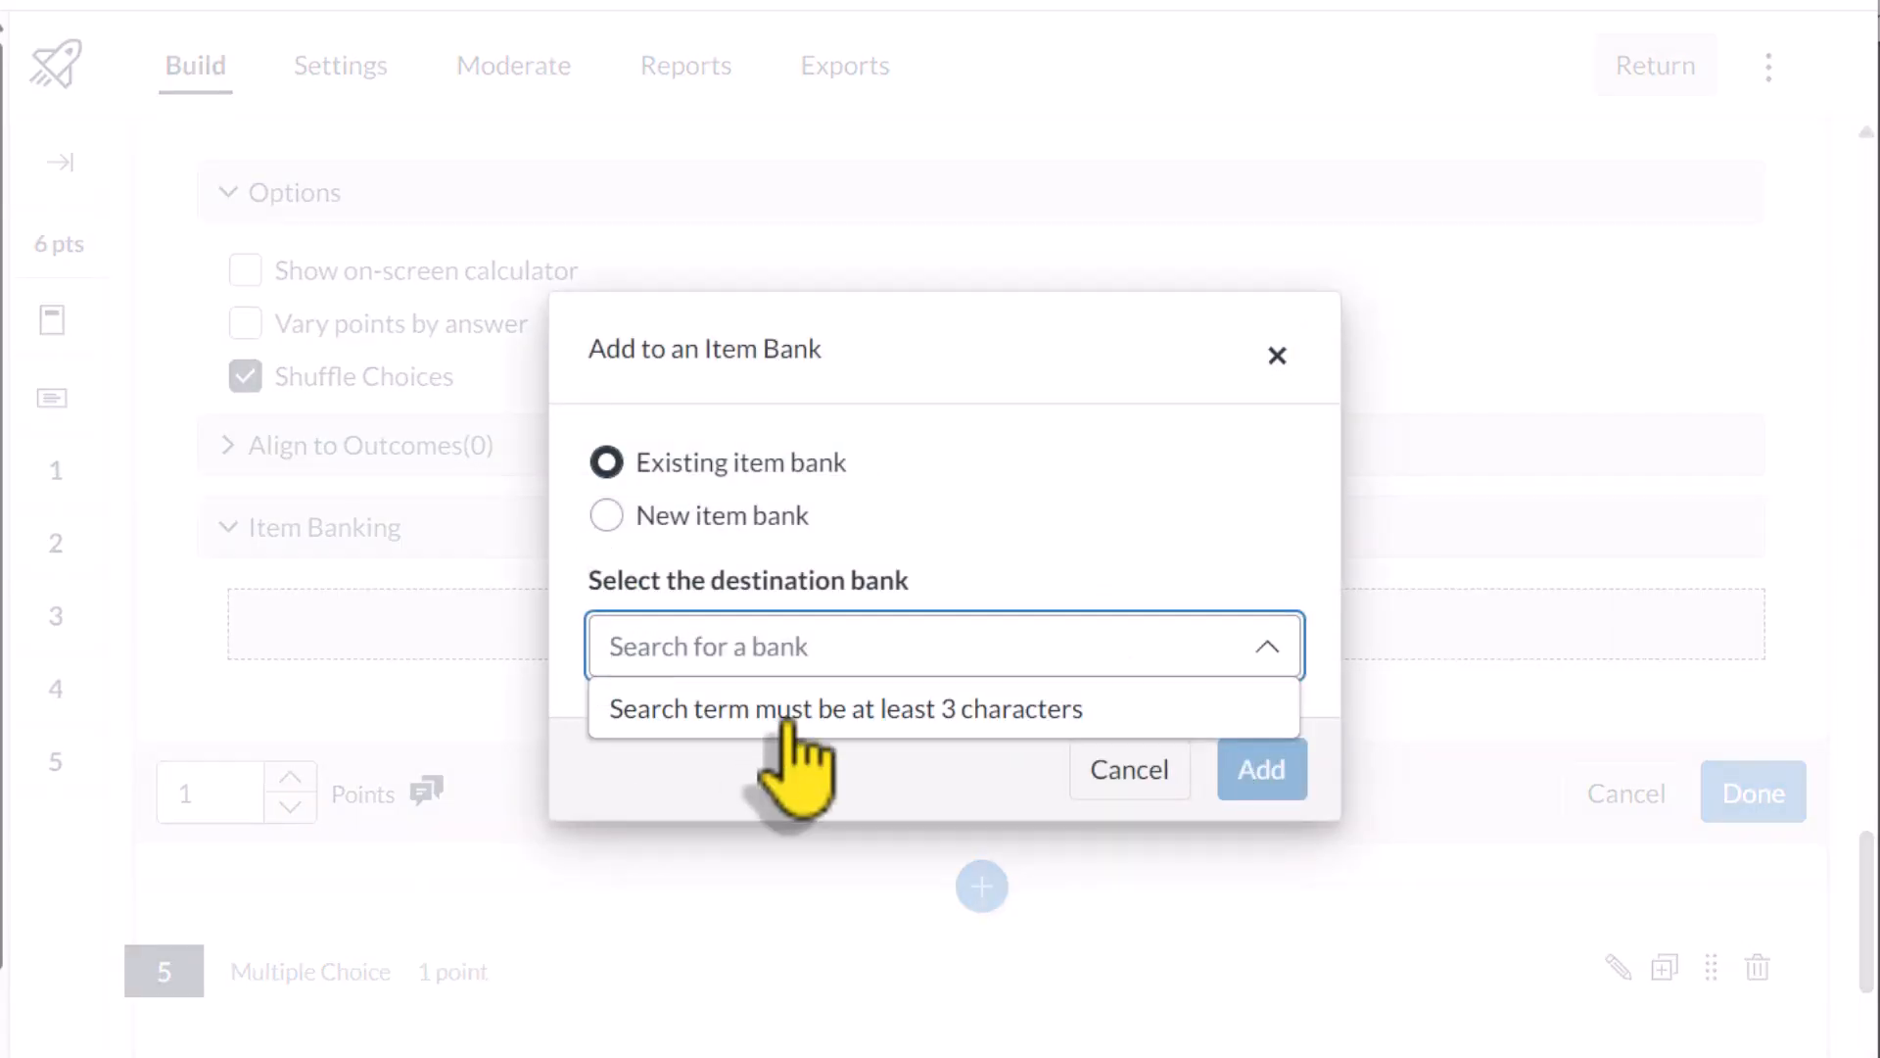
{"action": "type", "text": "Identify"}
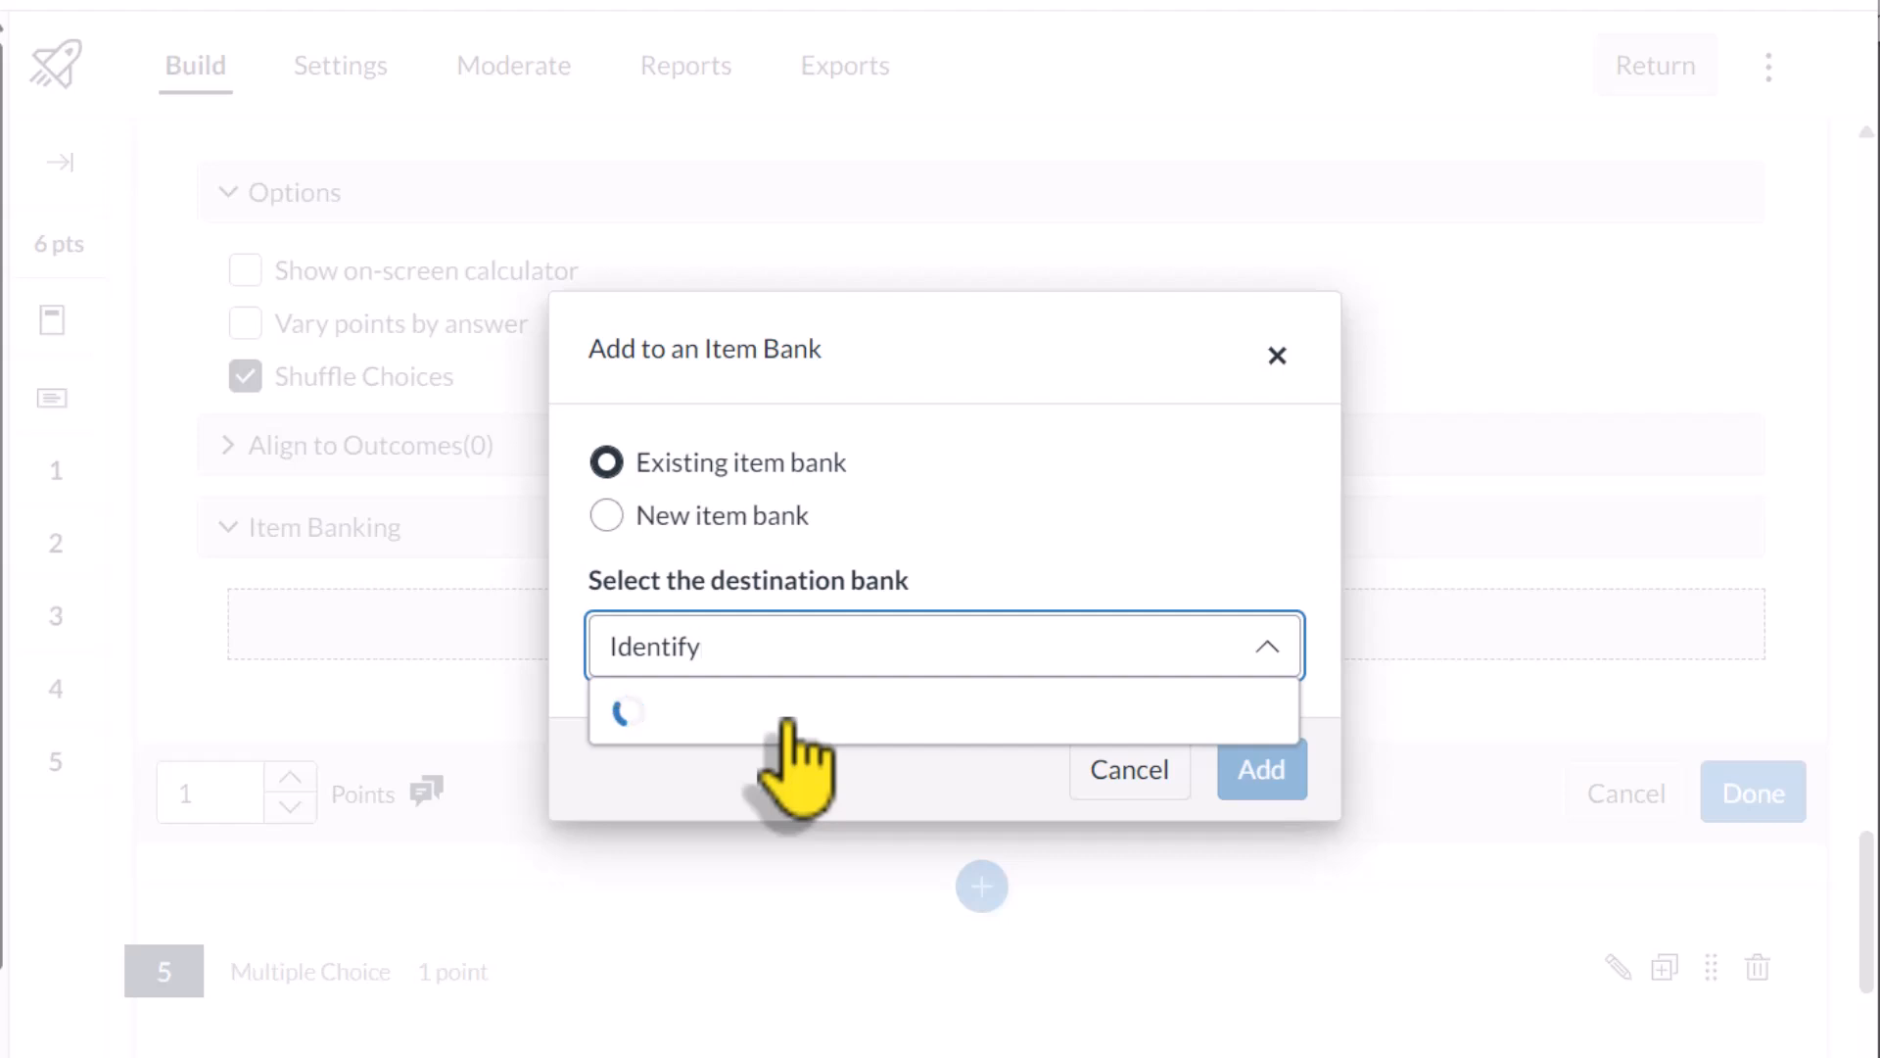
{"action": "left_click", "coordinate": [789, 713]}
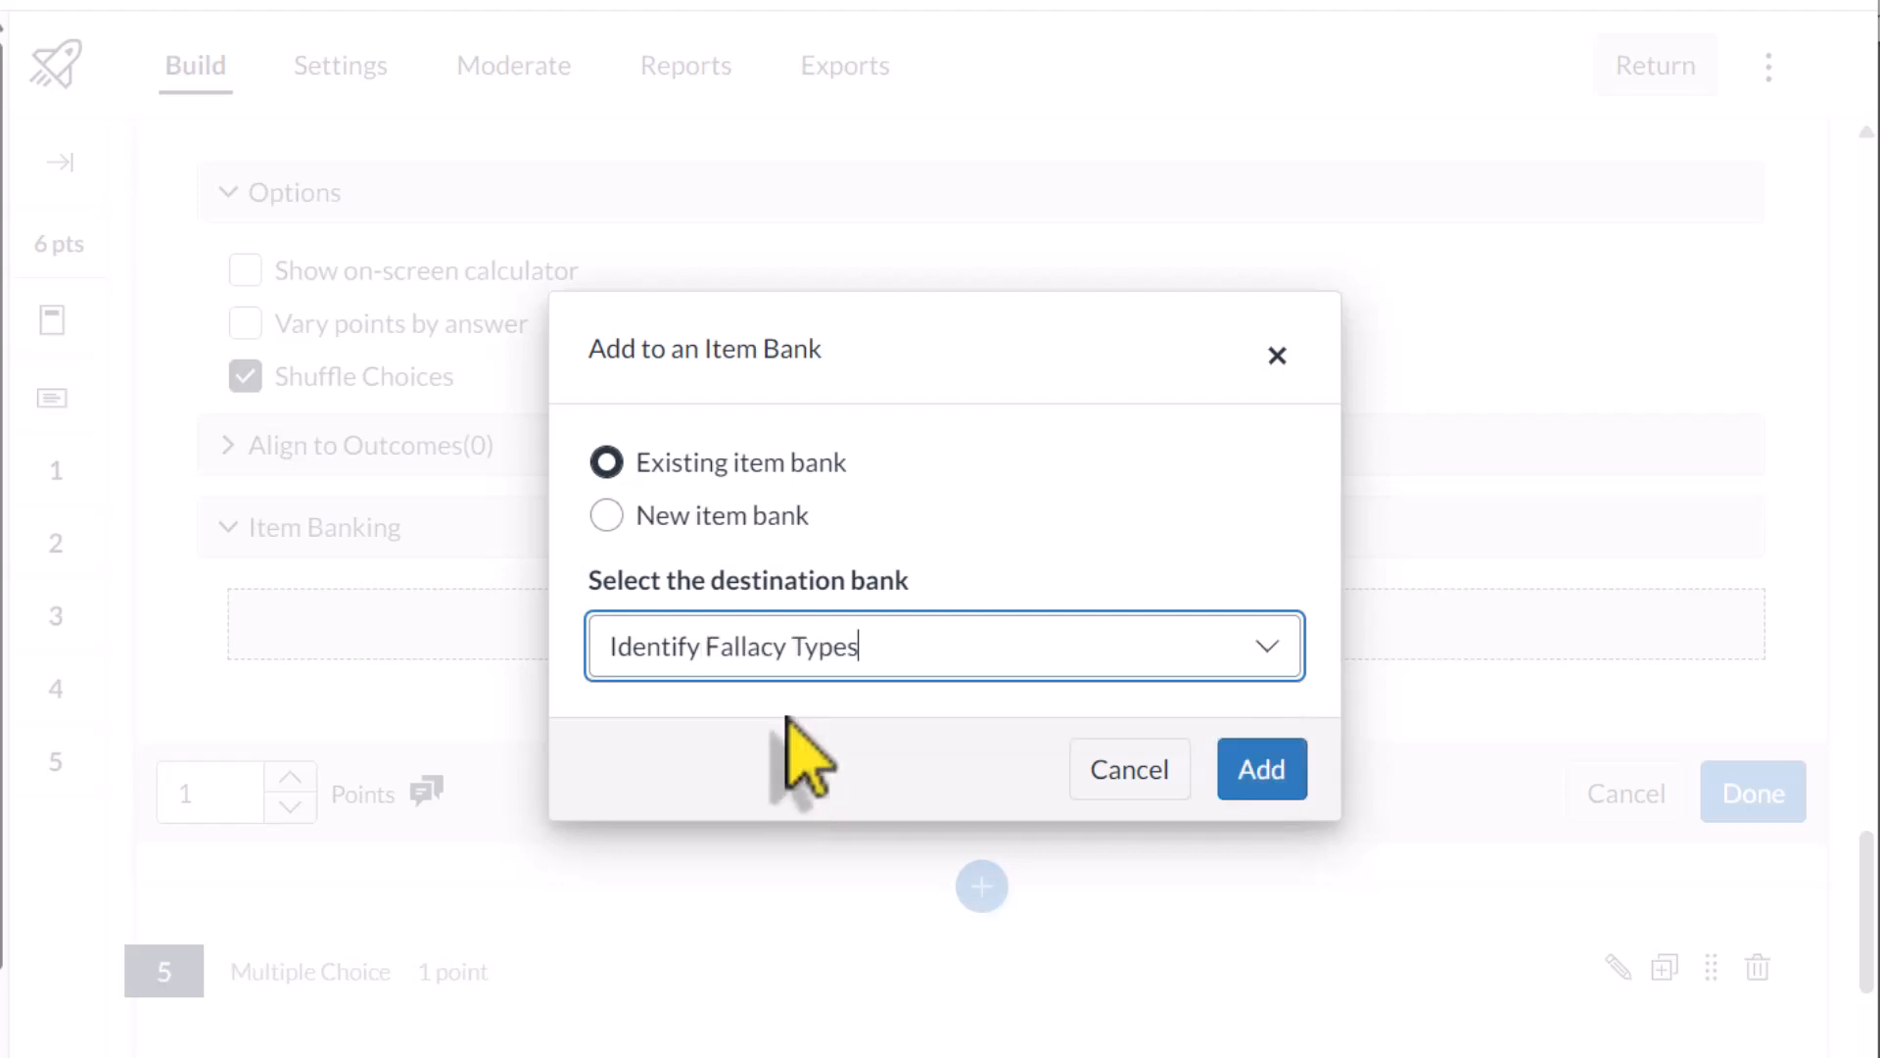
{"action": "left_click", "coordinate": [1281, 777]}
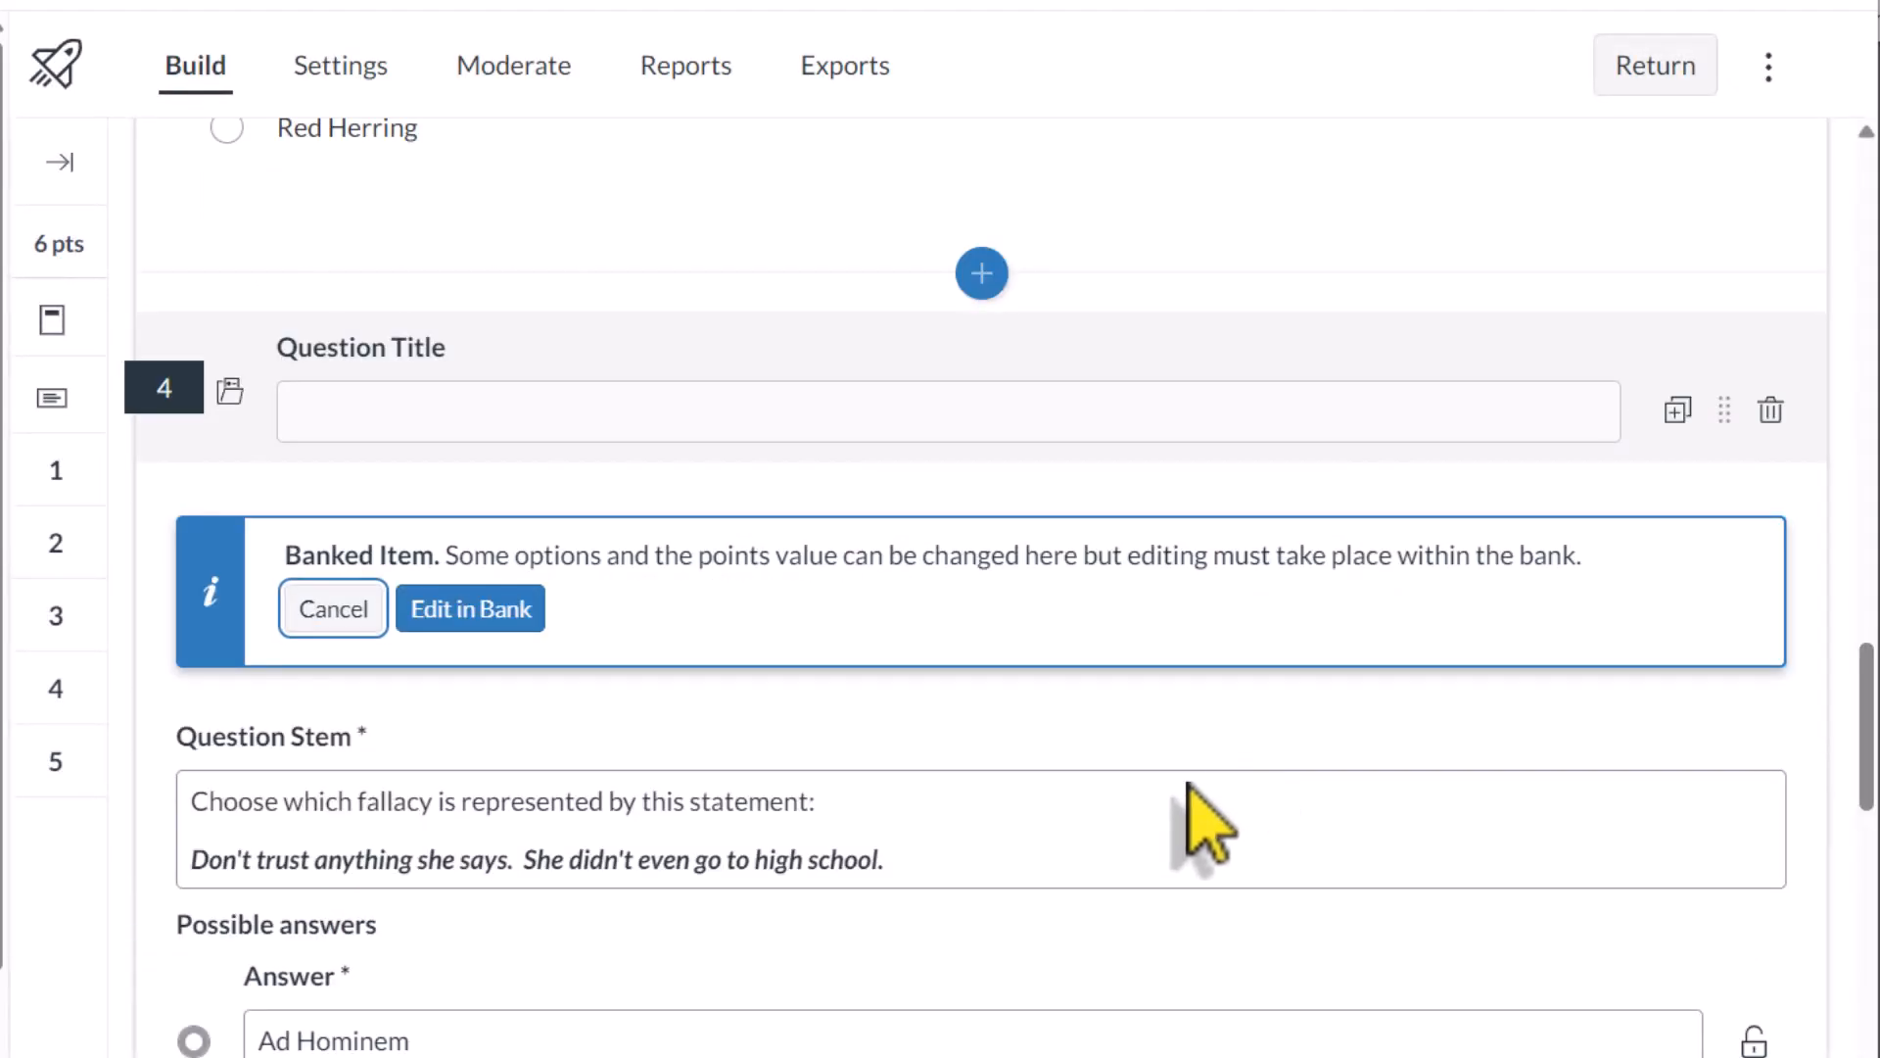
{"action": "scroll", "coordinate": [1204, 820], "scroll_direction": "down", "scroll_amount": 10}
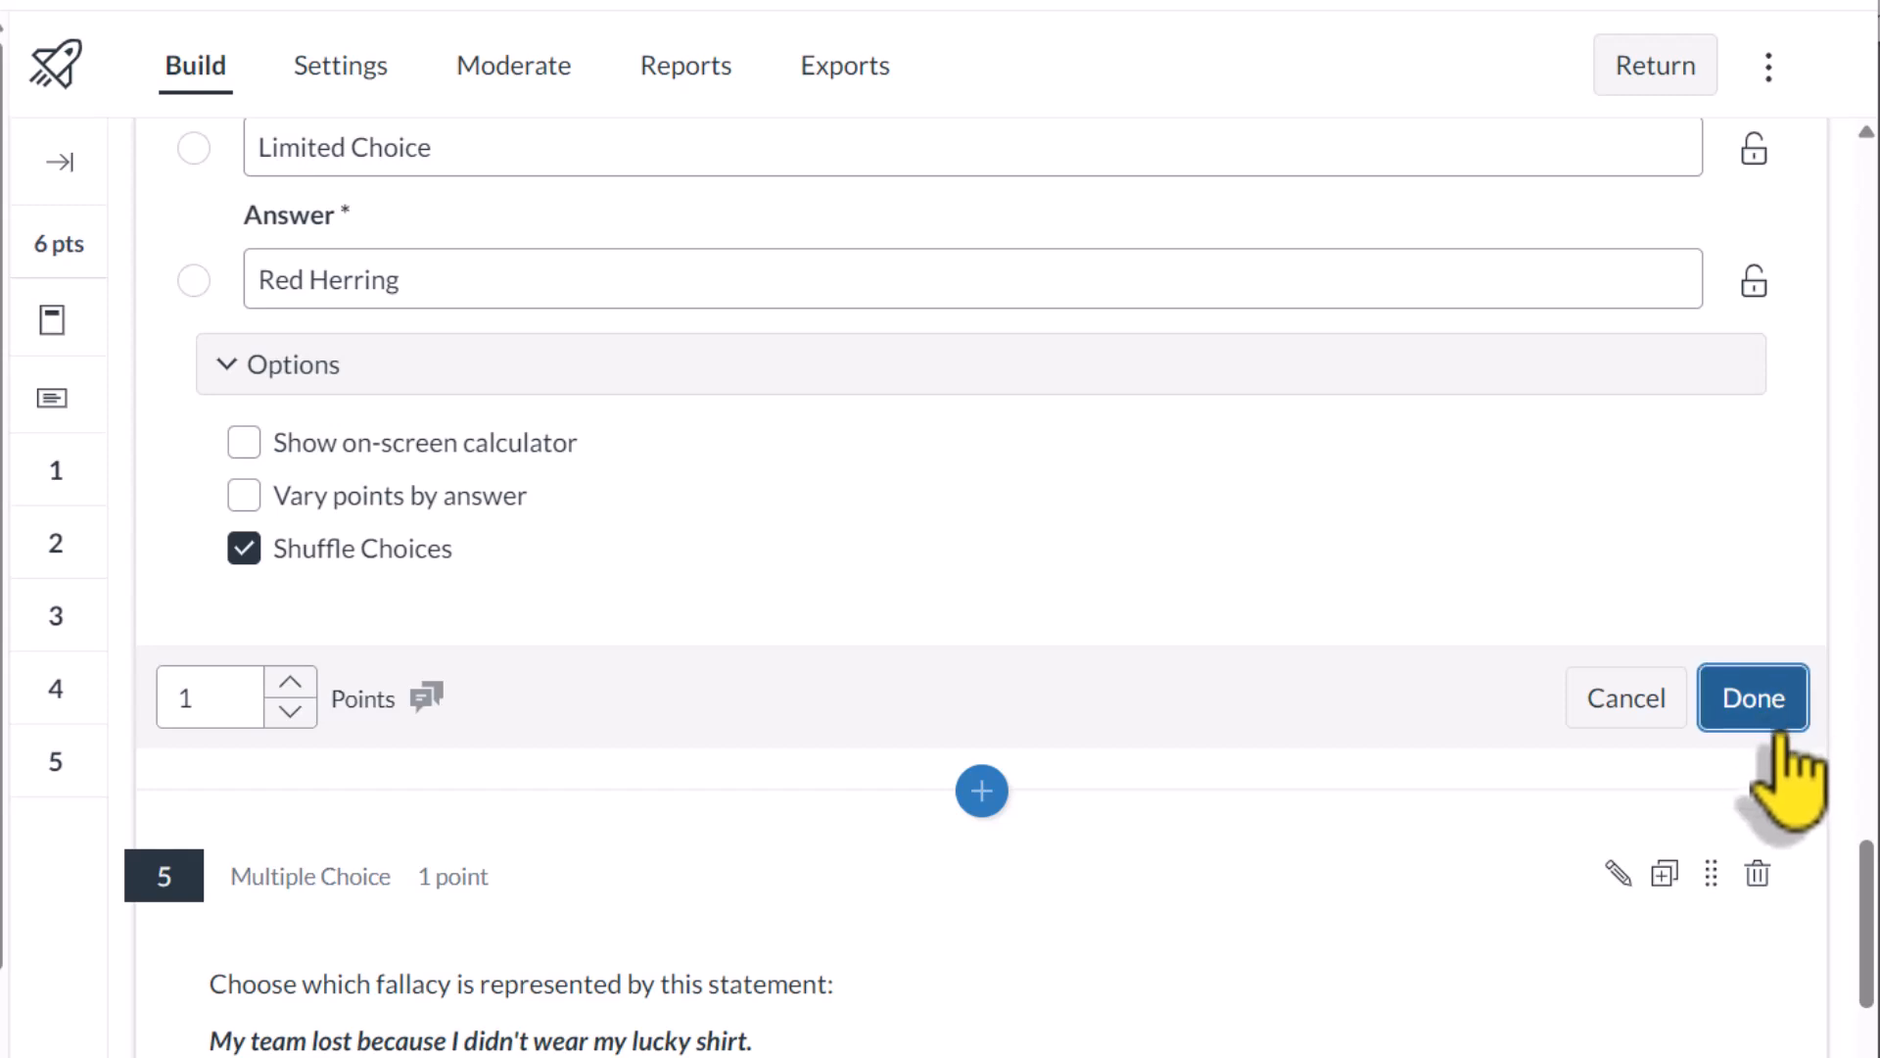
{"action": "left_click", "coordinate": [1775, 737]}
Step: Add question 5, on the lucky shirt, to the existing Identify Fallacy Types item bank and finish editing it
{"action": "scroll", "coordinate": [755, 714], "scroll_direction": "down", "scroll_amount": 7}
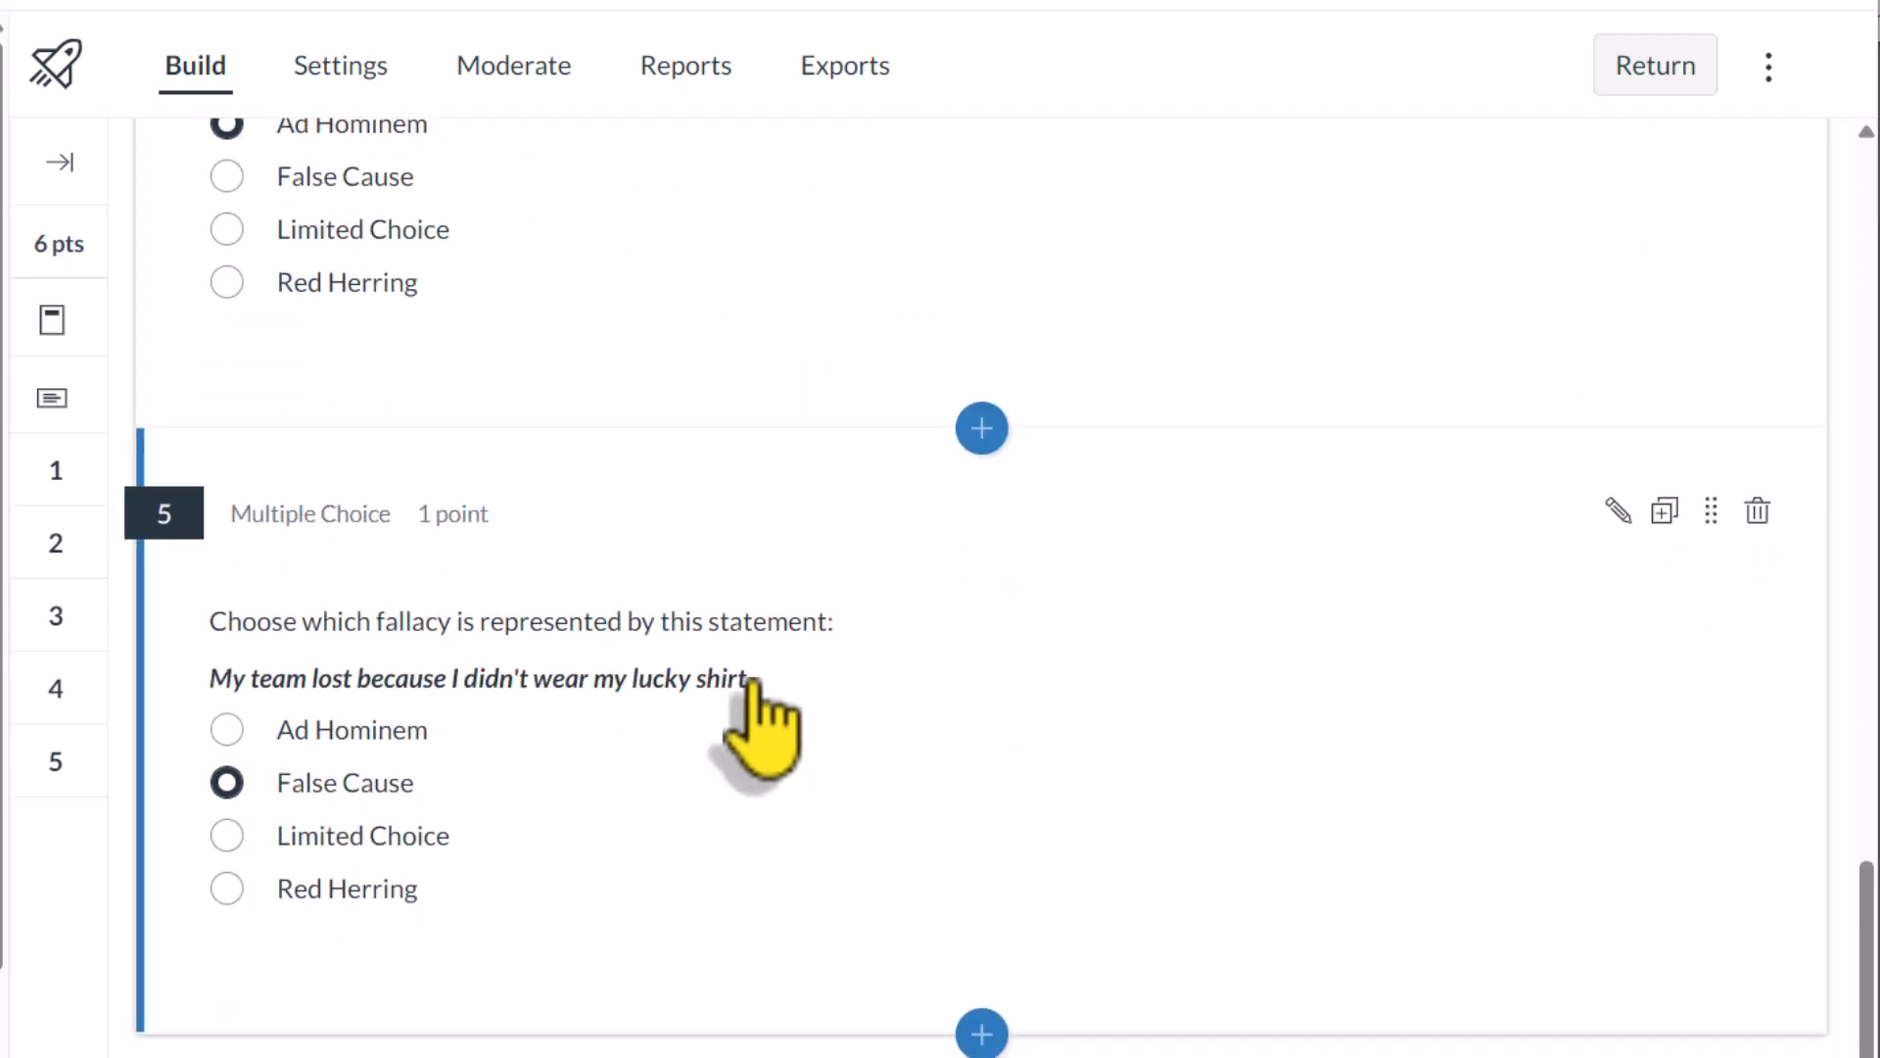
{"action": "left_click", "coordinate": [1617, 510]}
{"action": "scroll", "coordinate": [1130, 822], "scroll_direction": "down", "scroll_amount": 5}
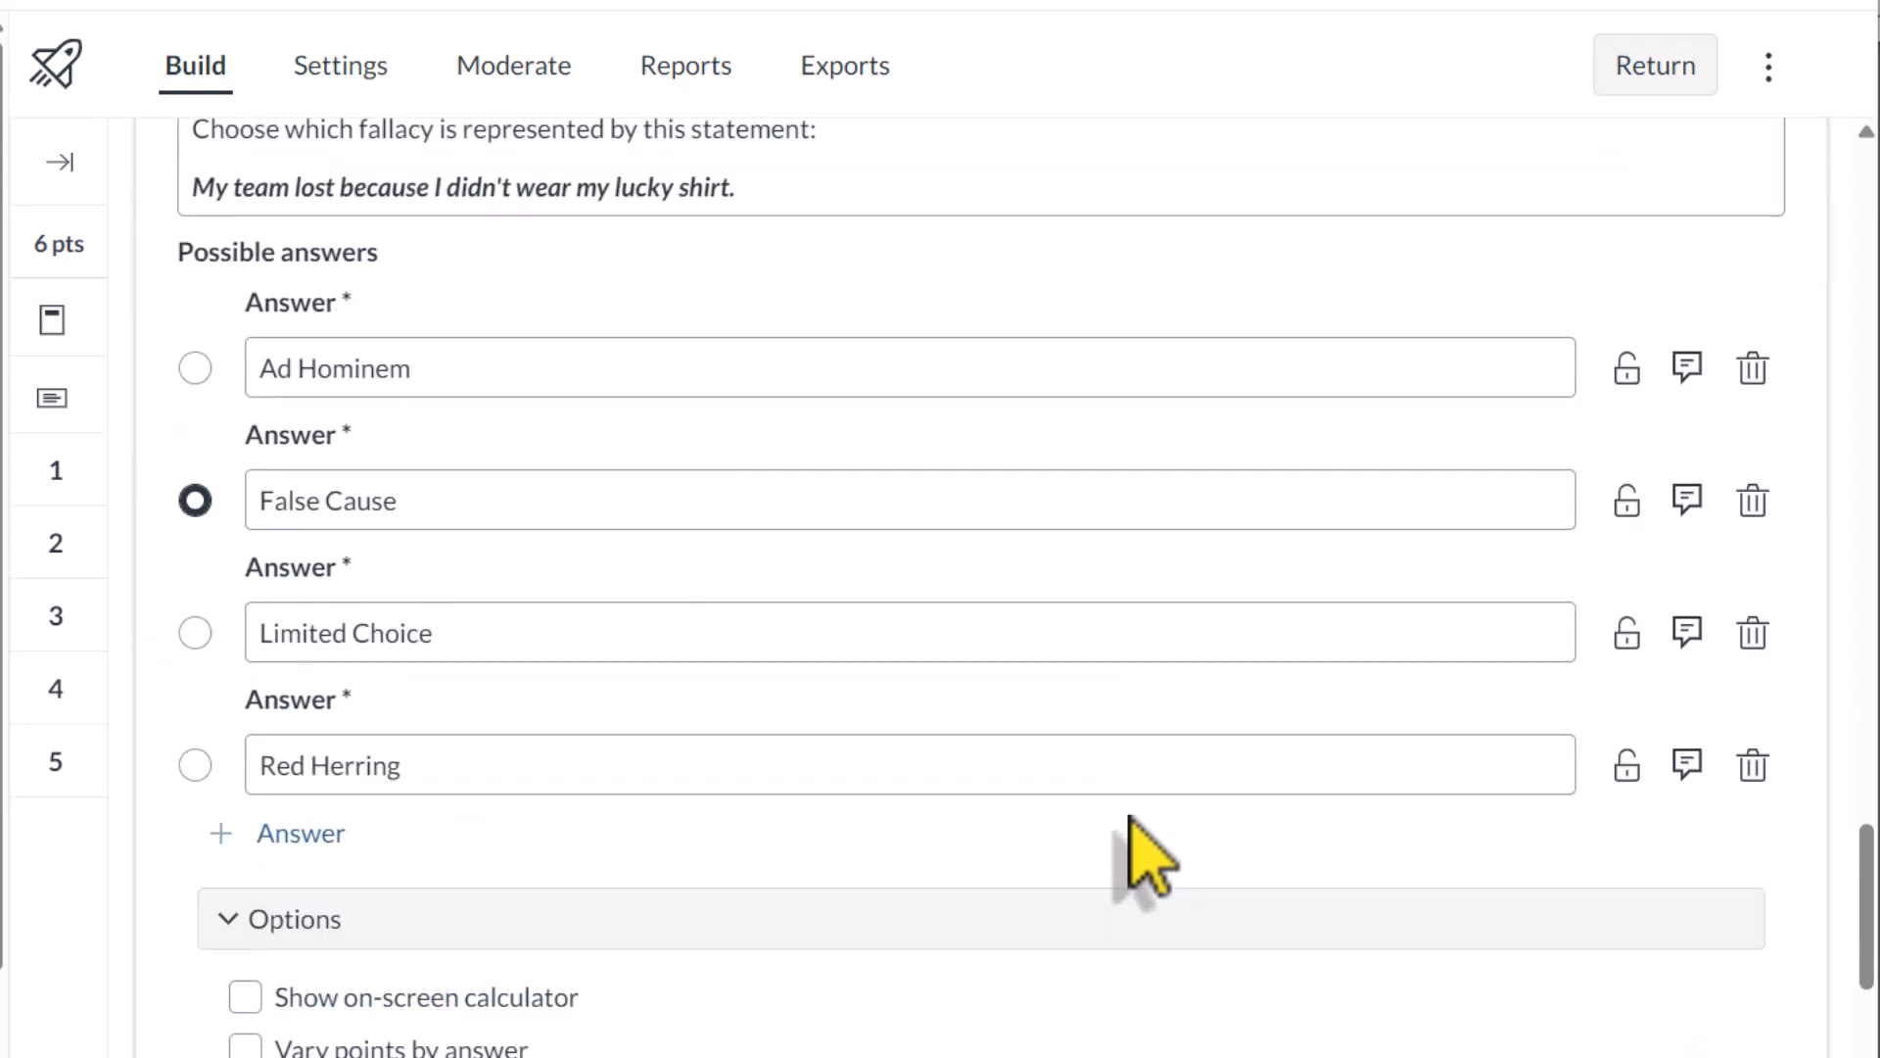
{"action": "scroll", "coordinate": [1136, 850], "scroll_direction": "down", "scroll_amount": 5}
{"action": "left_click", "coordinate": [242, 779]}
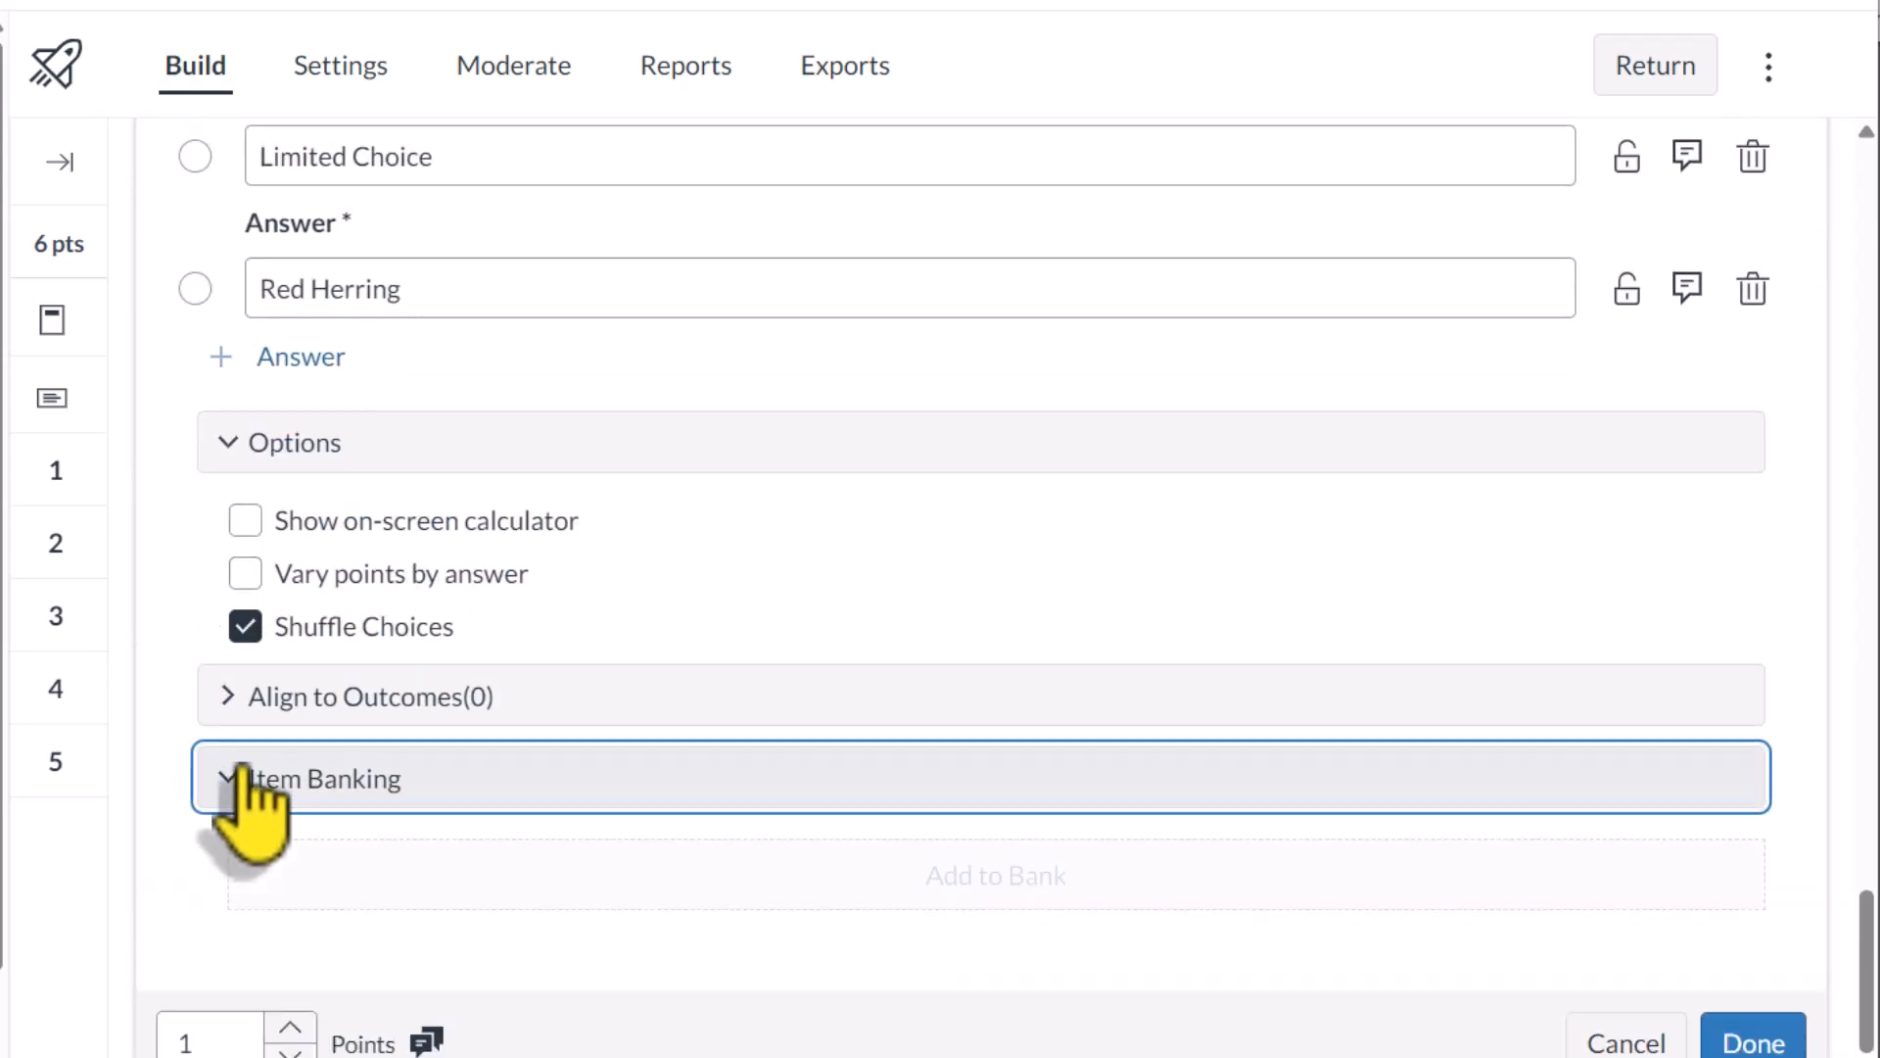
{"action": "scroll", "coordinate": [1133, 797], "scroll_direction": "down", "scroll_amount": 1}
{"action": "left_click", "coordinate": [1019, 770]}
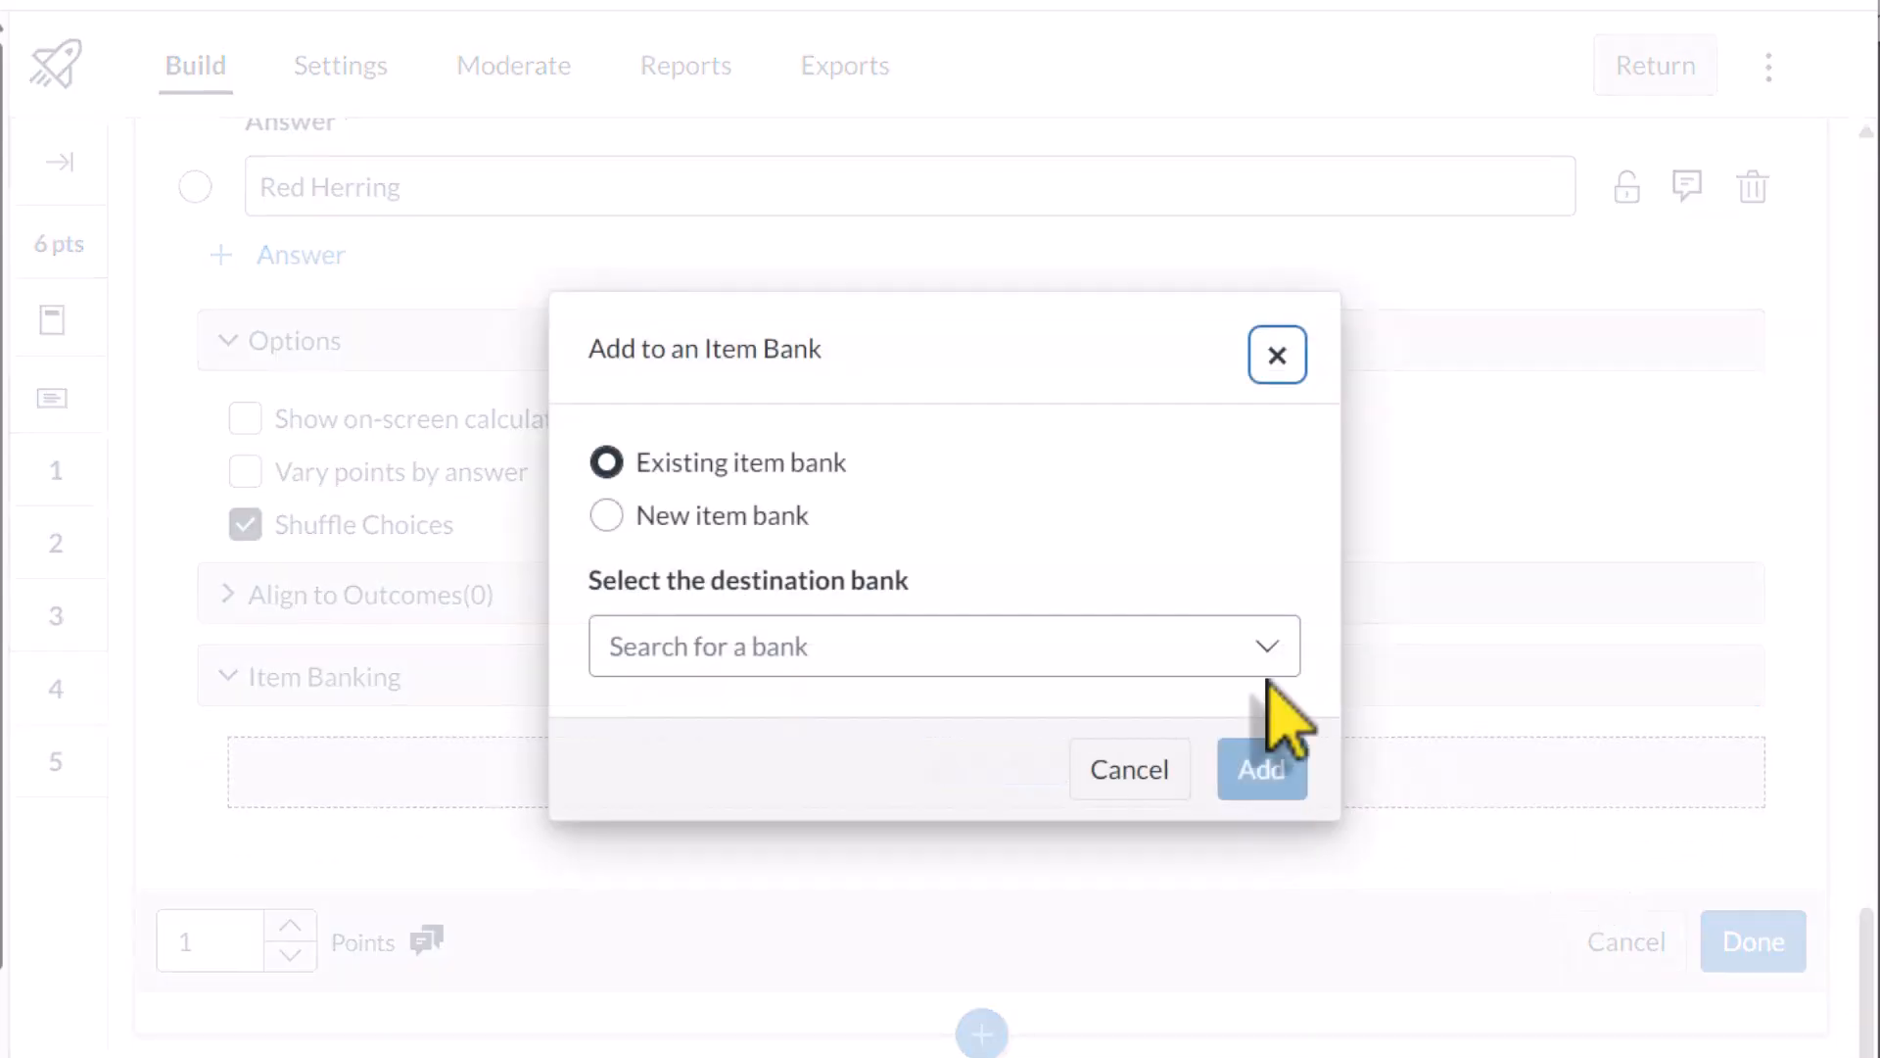
{"action": "left_click", "coordinate": [734, 658]}
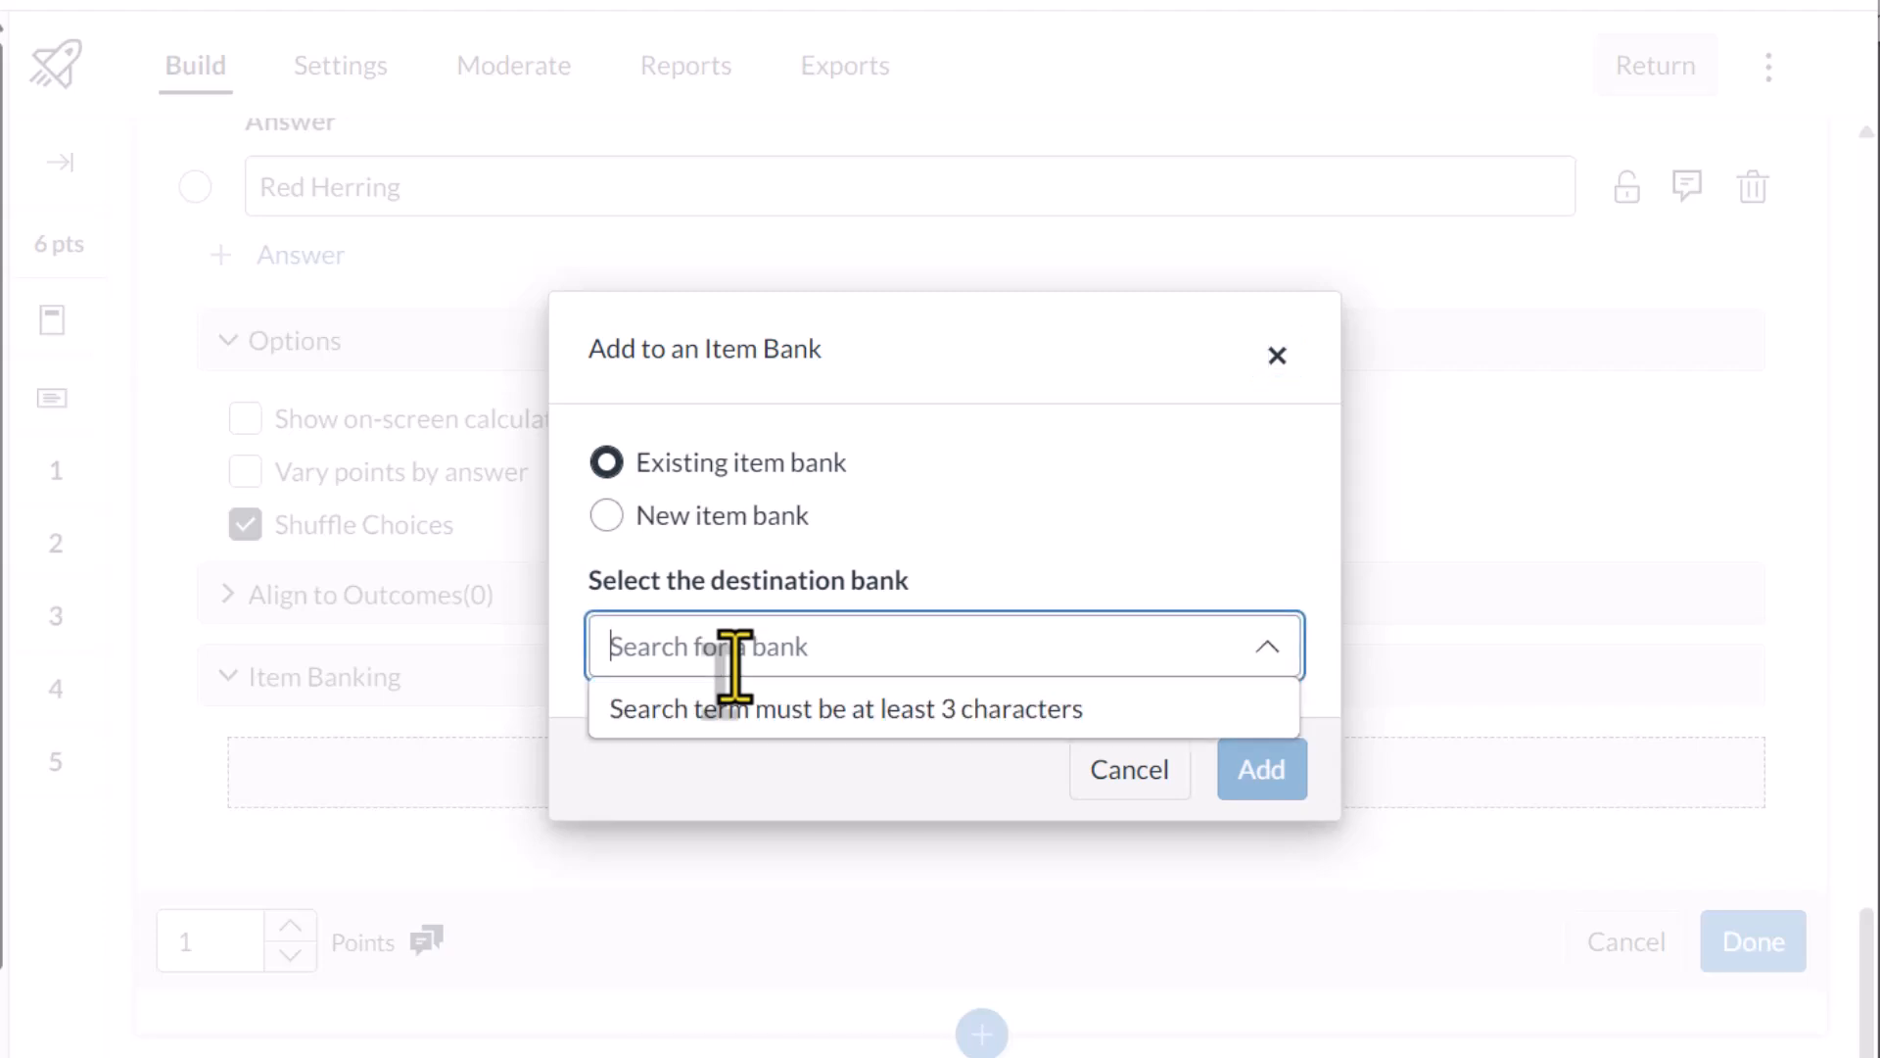
{"action": "type", "text": "Identify"}
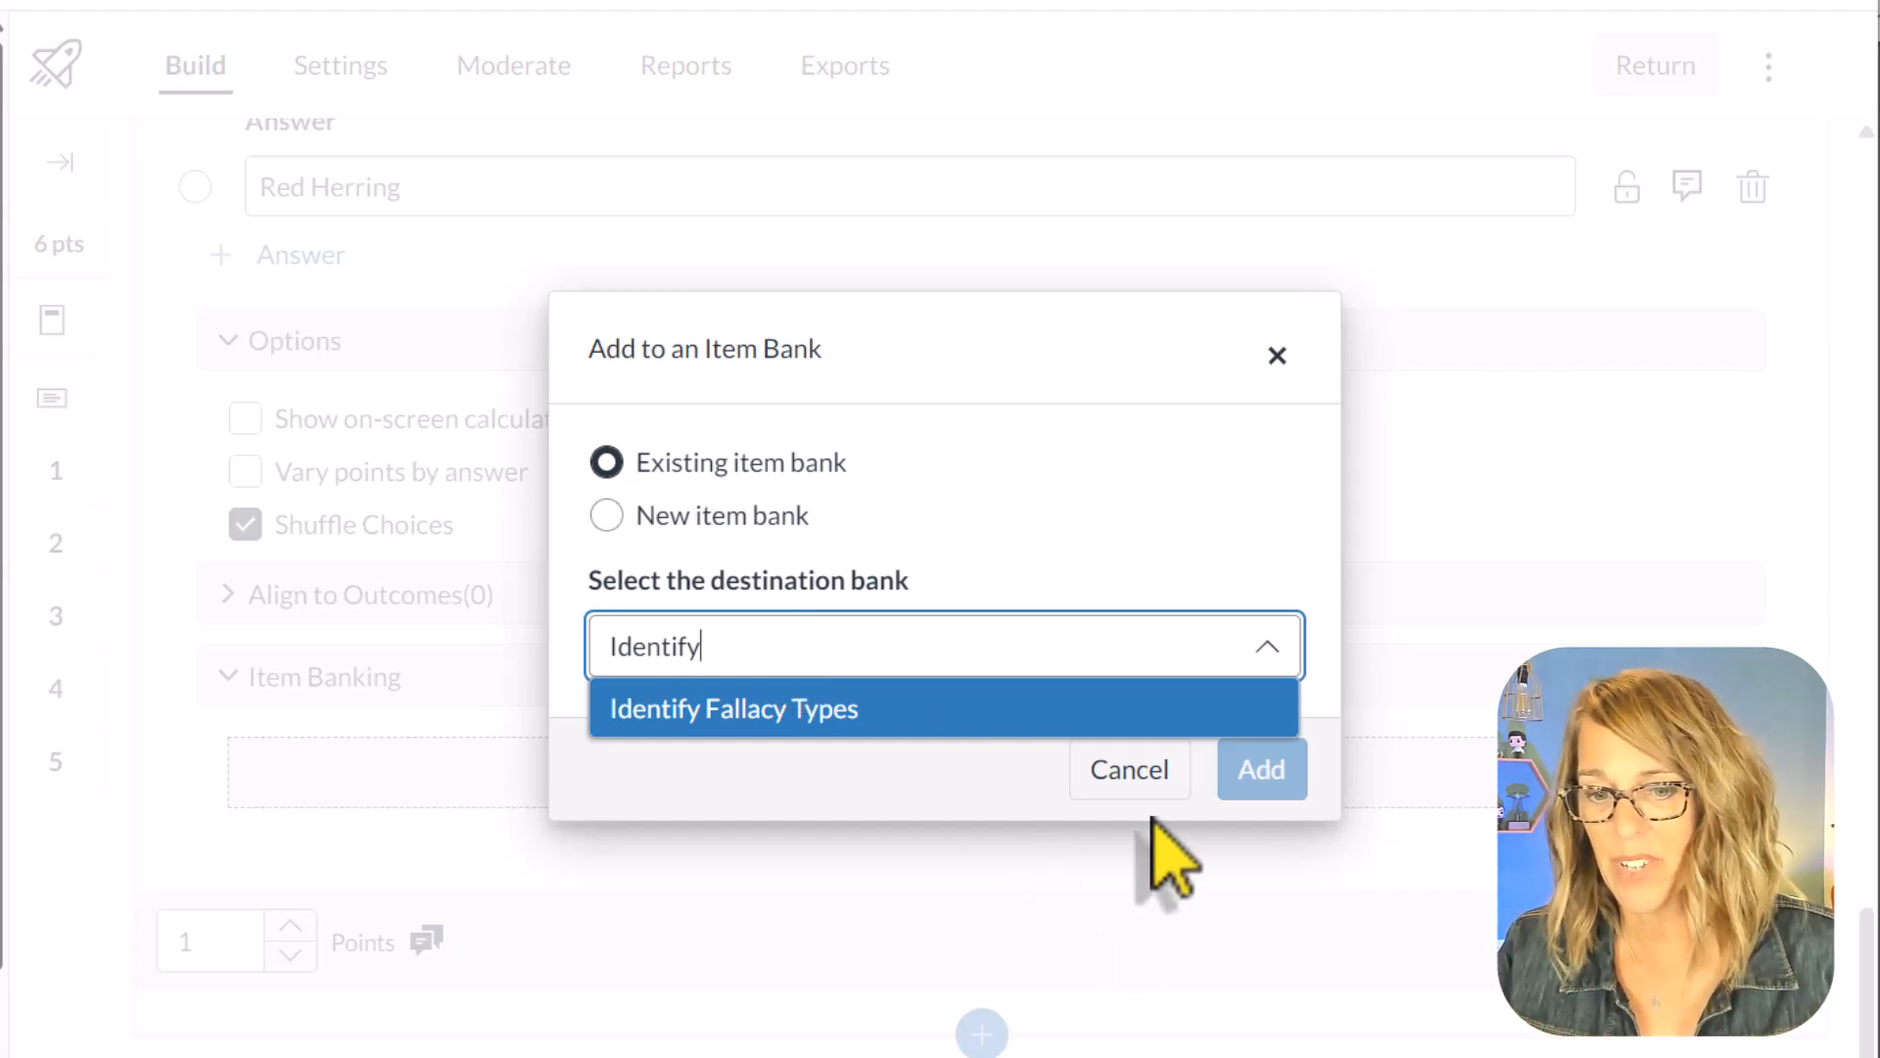
{"action": "left_click", "coordinate": [875, 712]}
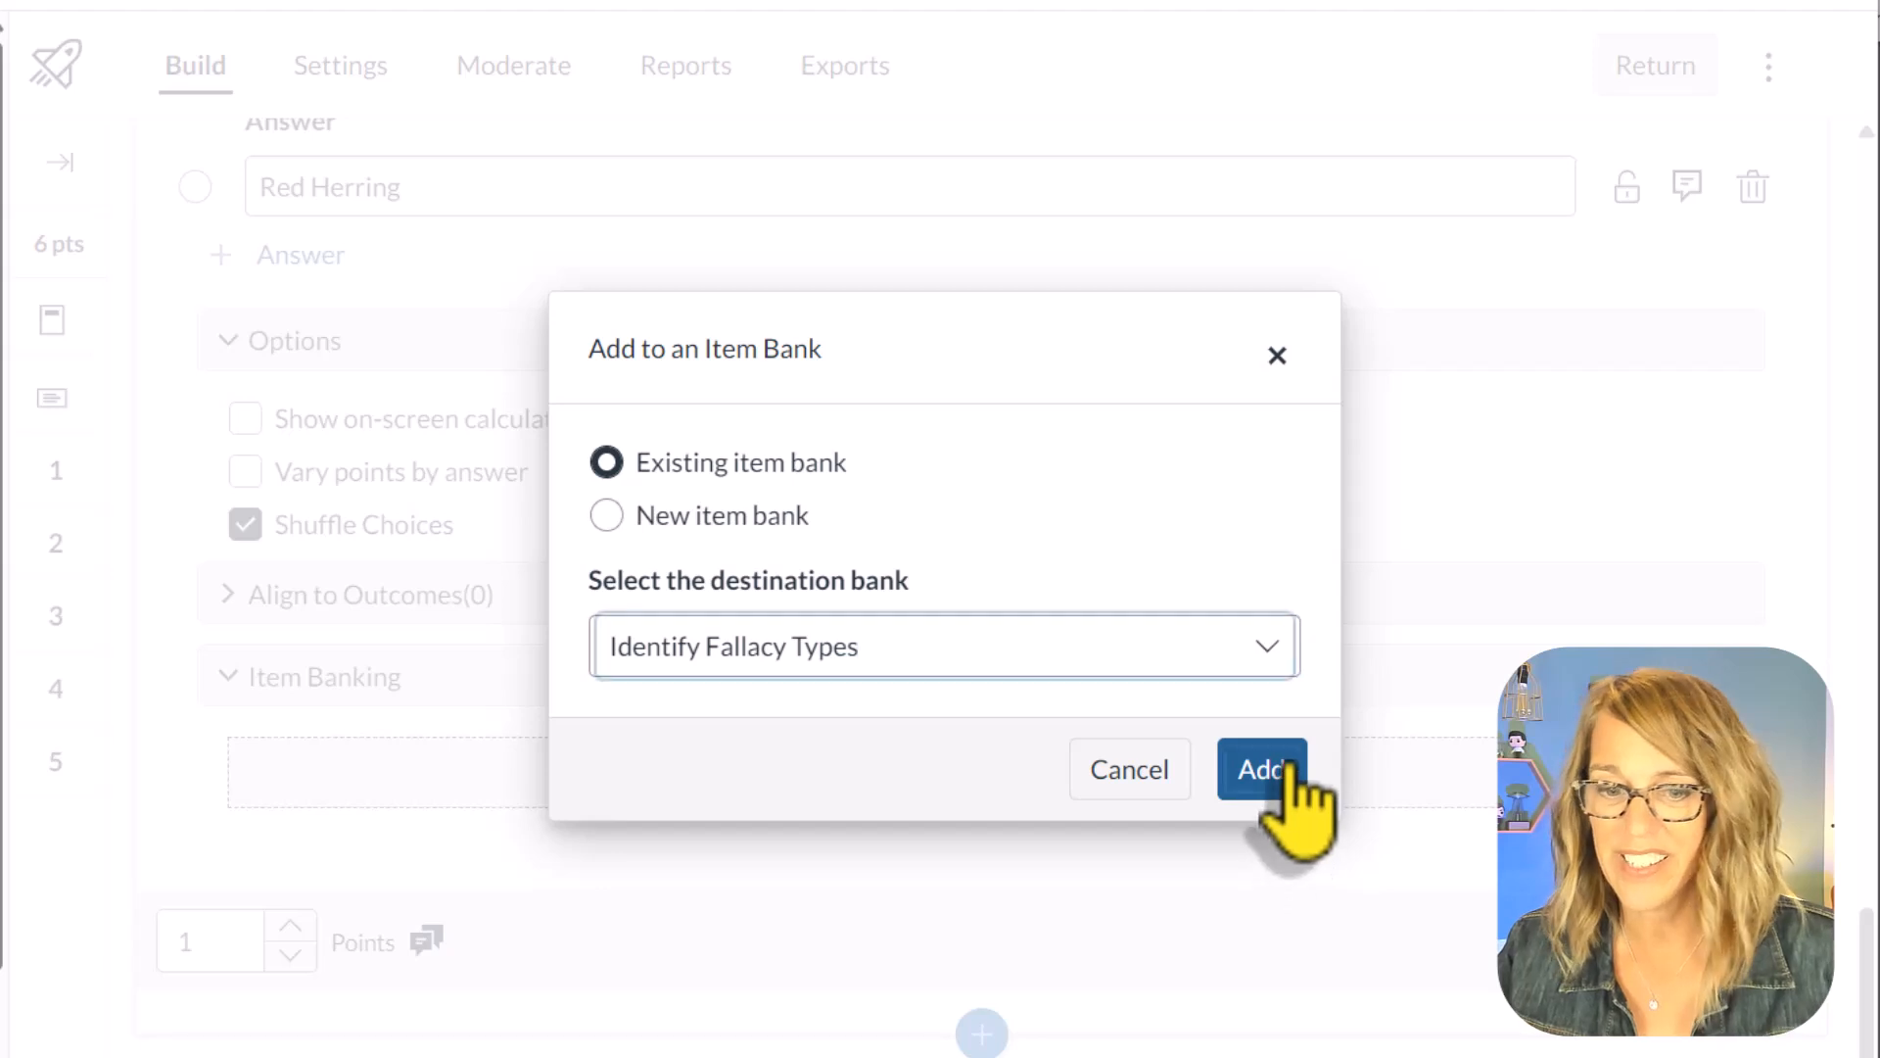
{"action": "left_click", "coordinate": [1269, 774]}
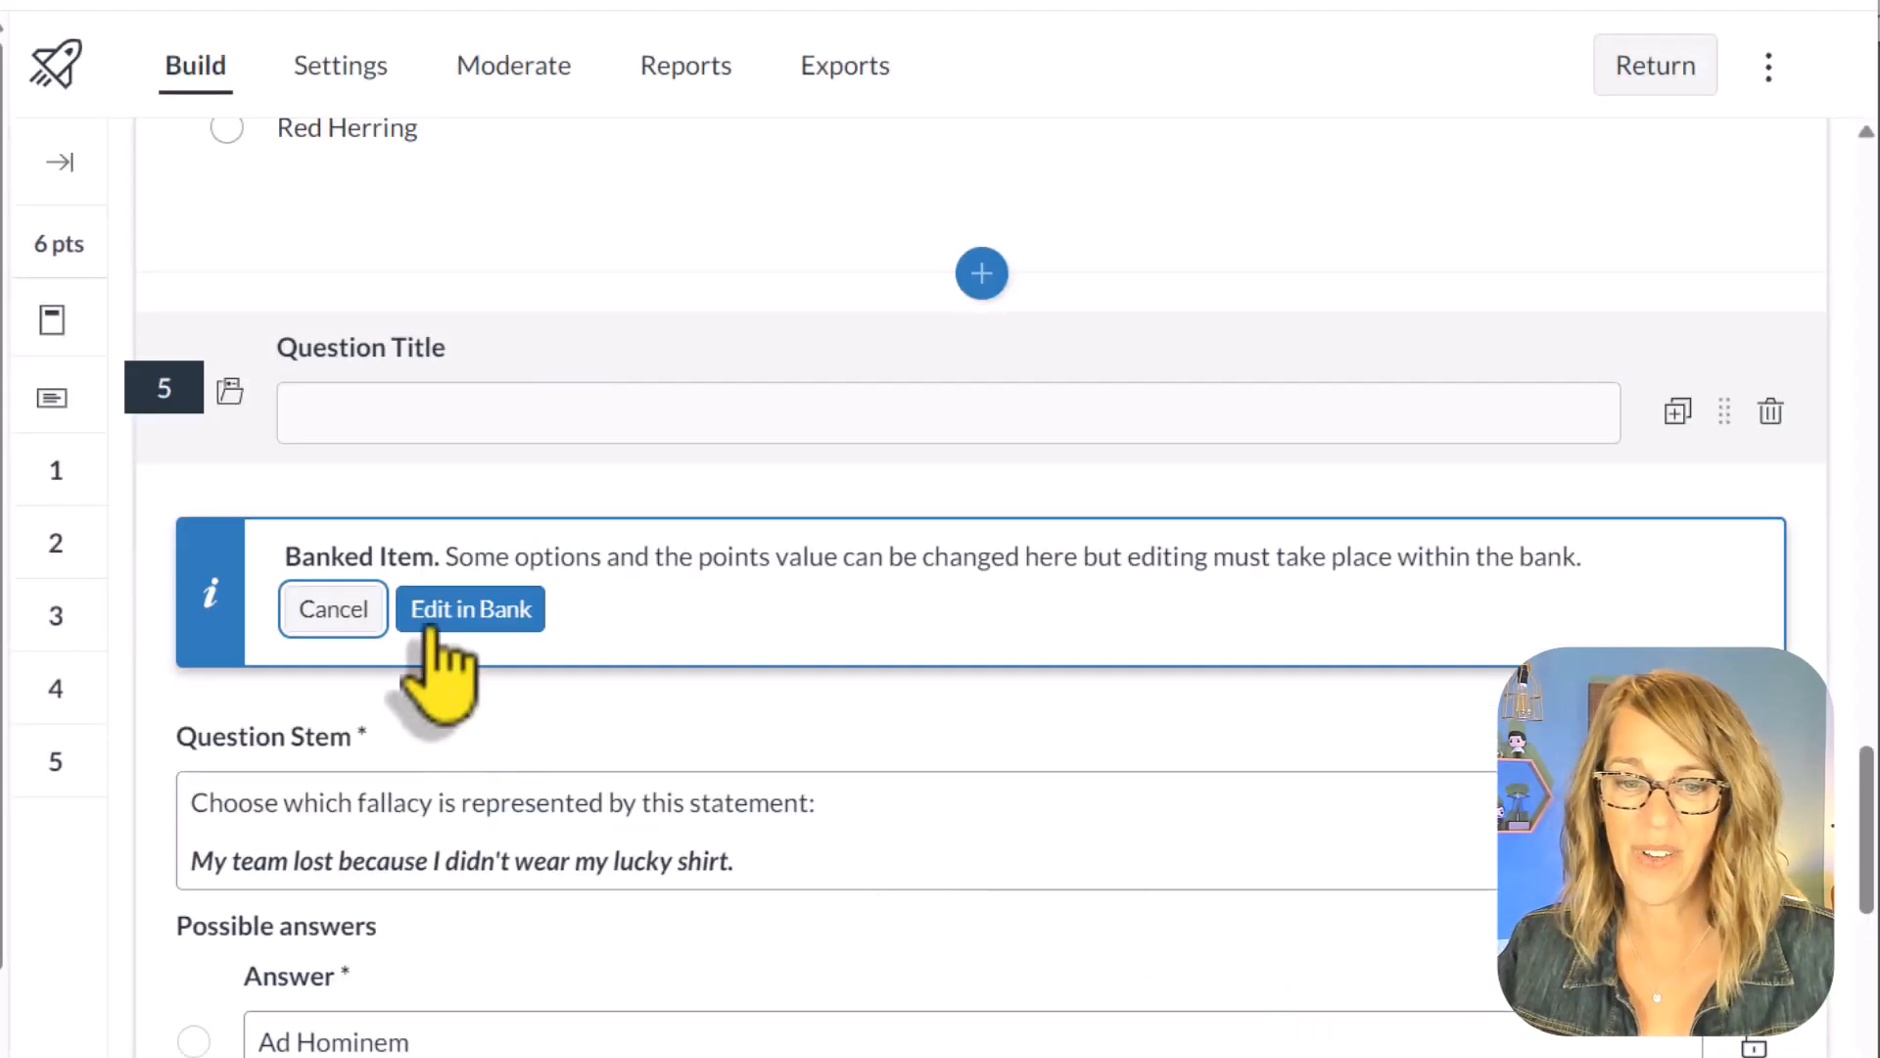
{"action": "scroll", "coordinate": [1841, 862], "scroll_direction": "down", "scroll_amount": 8}
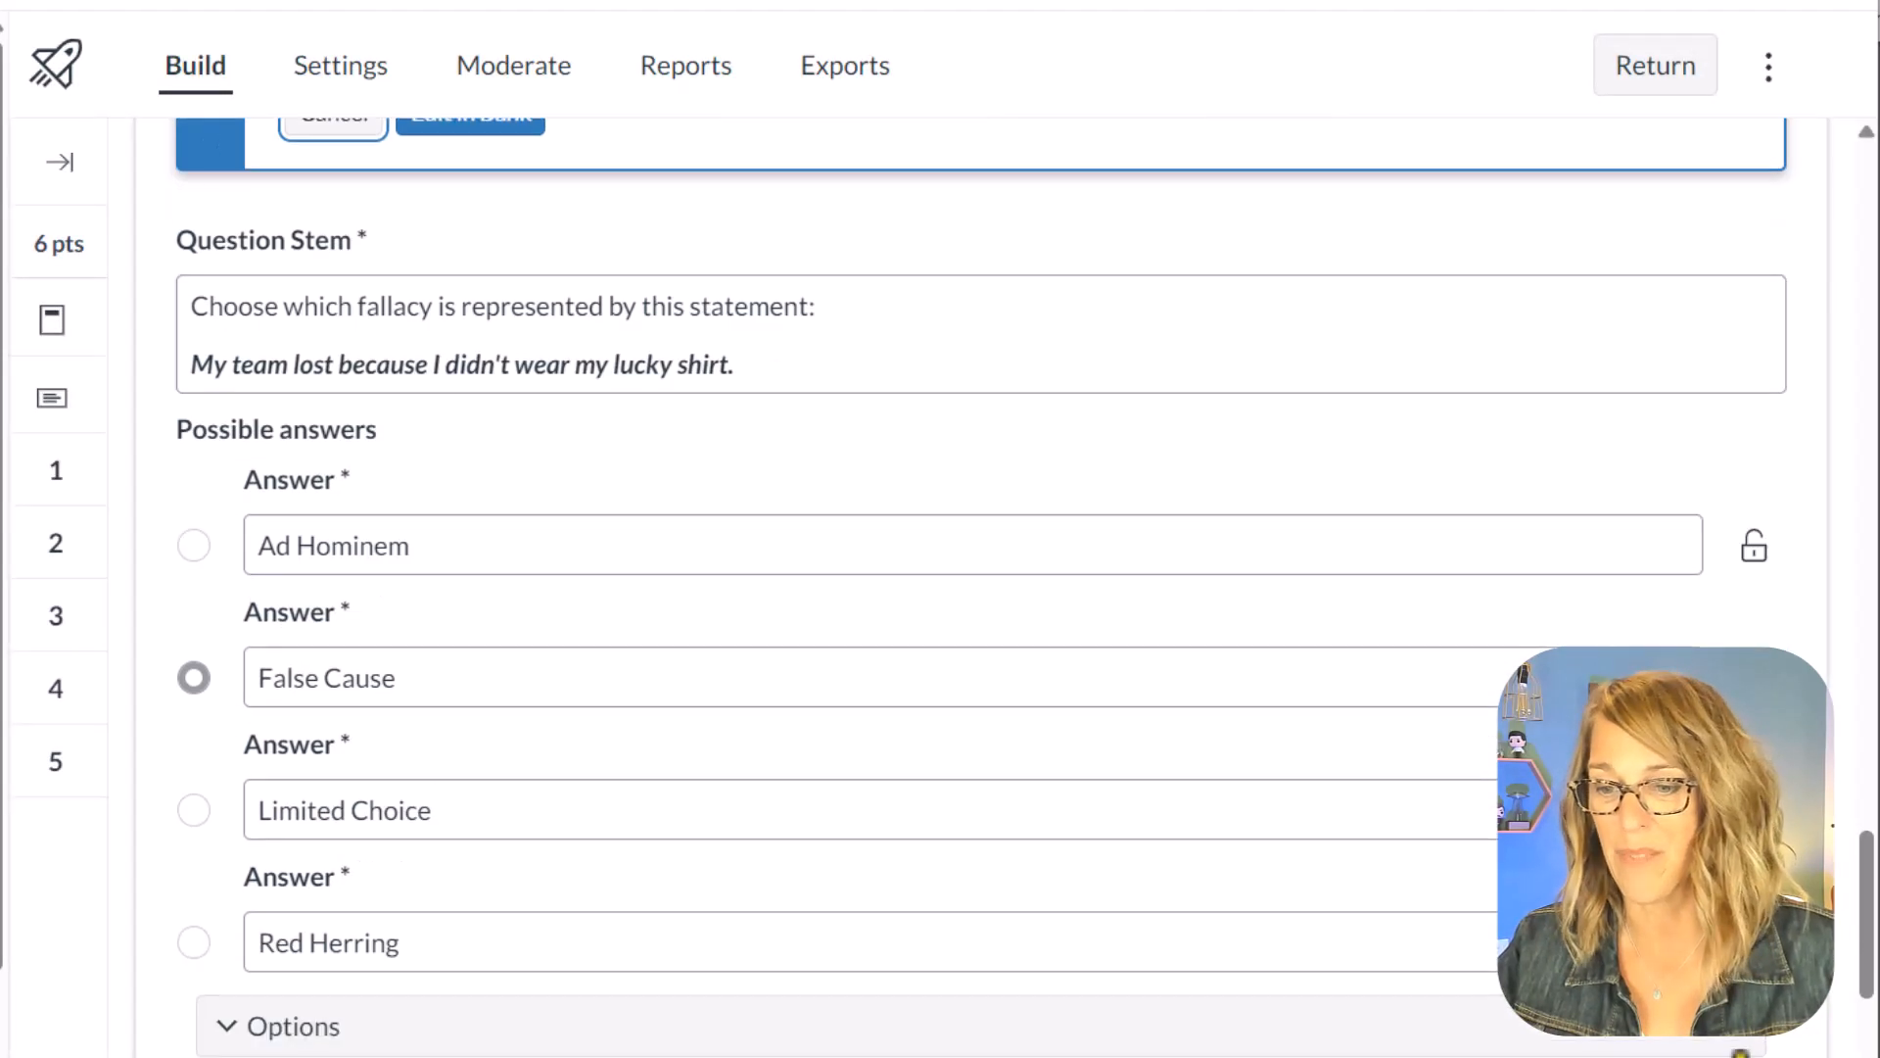
{"action": "left_click", "coordinate": [1750, 941]}
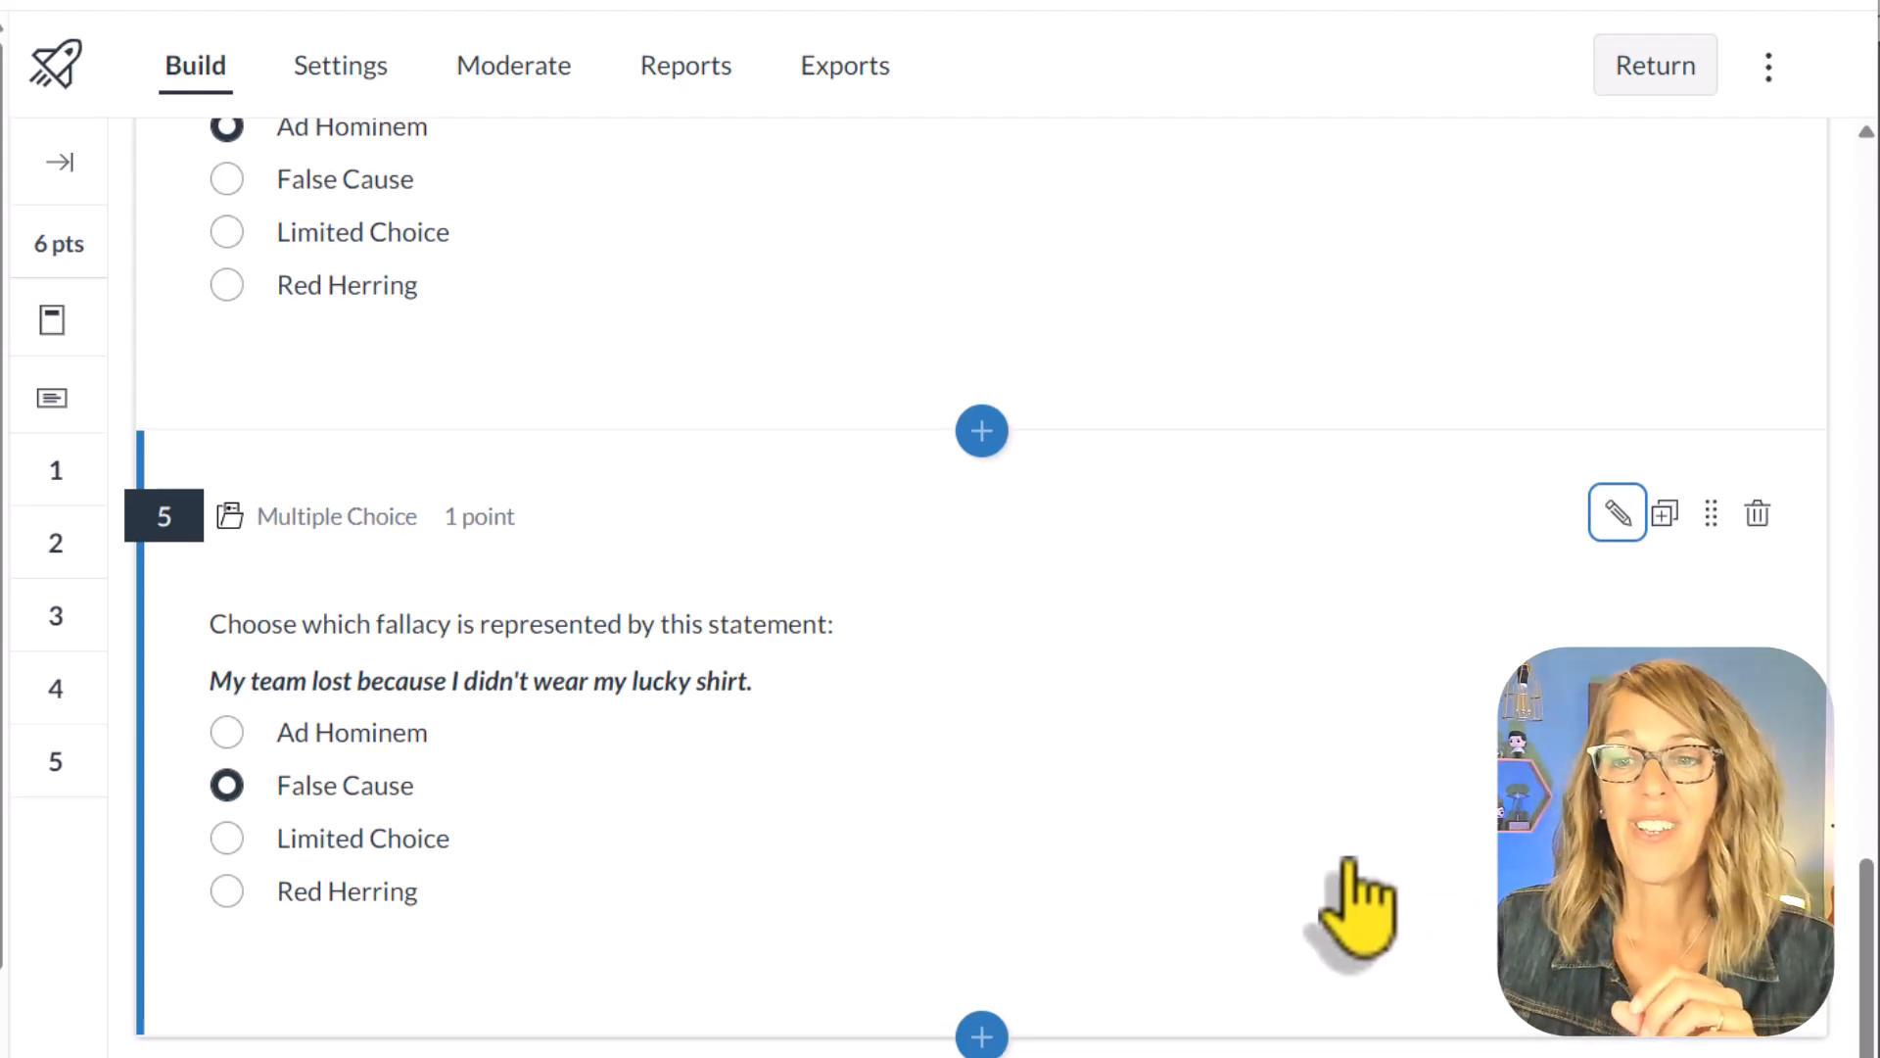
Step: Insert the Identify Fallacy Types bank into the Review Unit 1 Quiz as an All / Random question group and close the item banks
{"action": "scroll", "coordinate": [1356, 902], "scroll_direction": "up", "scroll_amount": 20}
{"action": "scroll", "coordinate": [1356, 902], "scroll_direction": "up", "scroll_amount": 10}
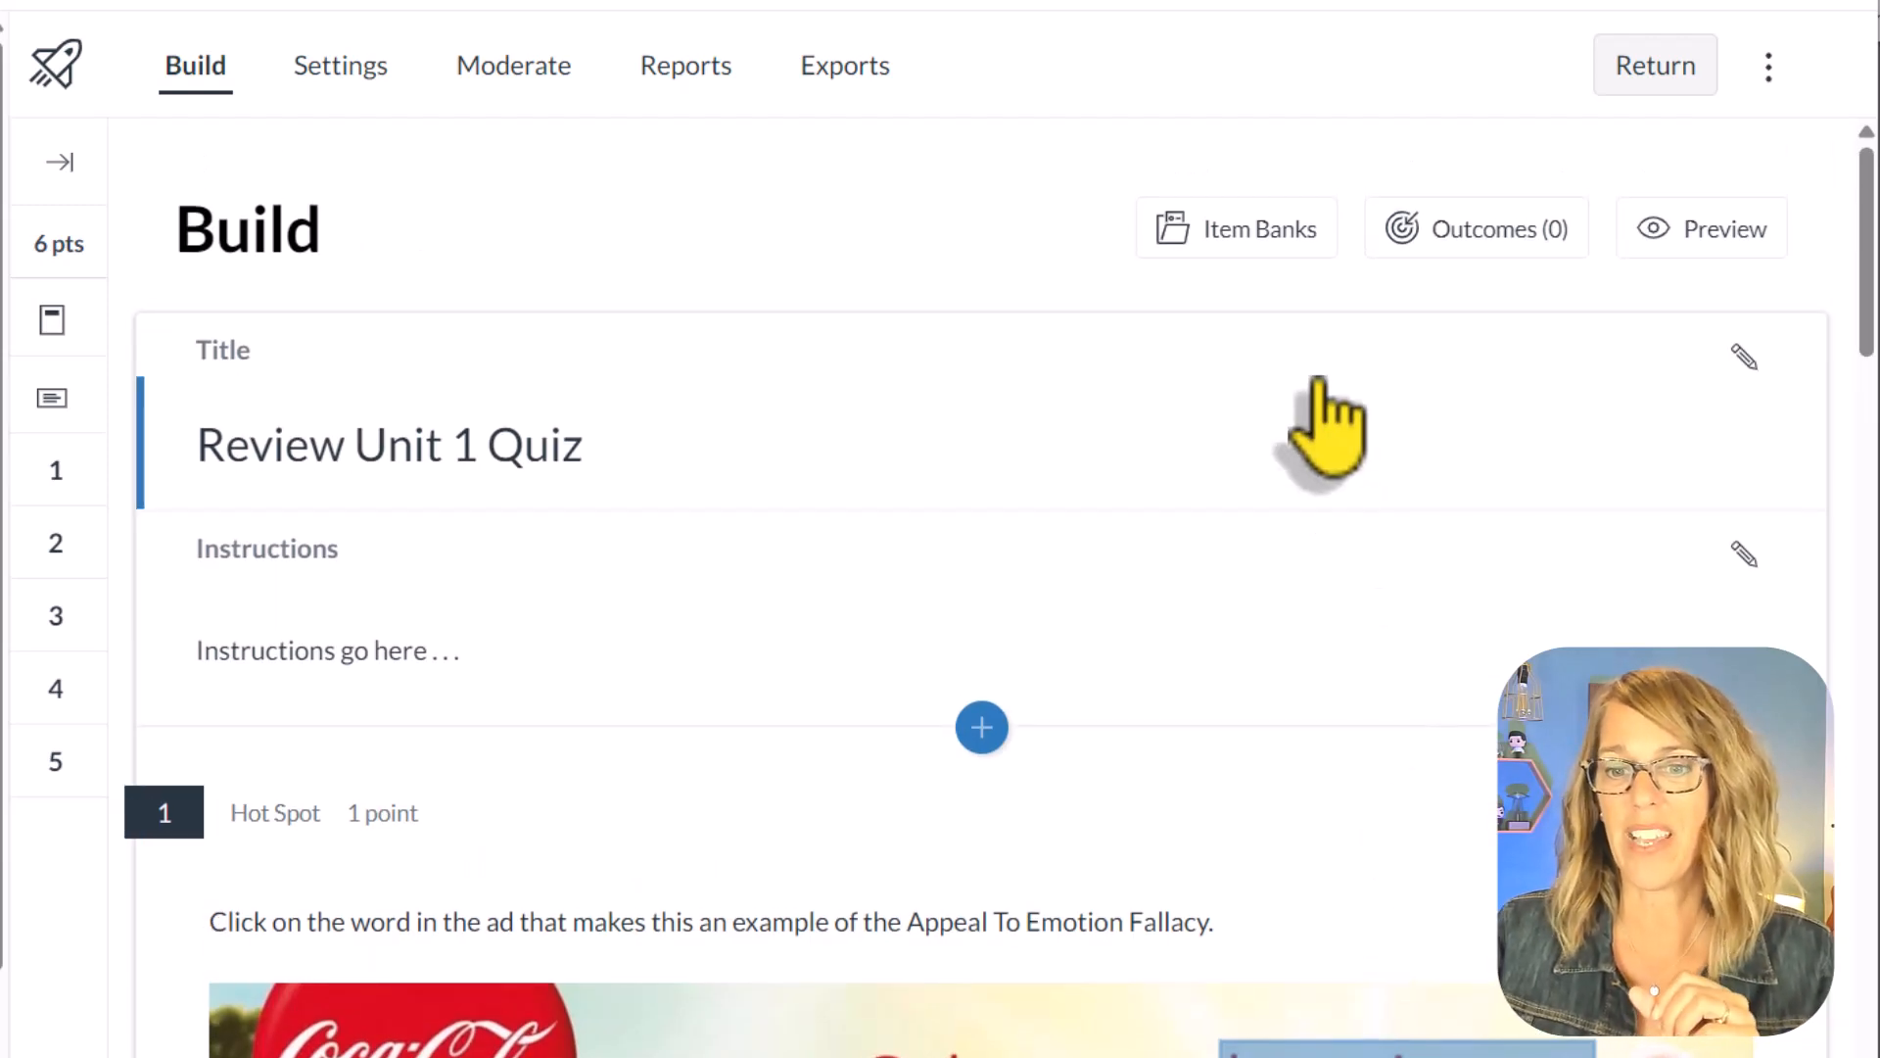
{"action": "left_click", "coordinate": [982, 727]}
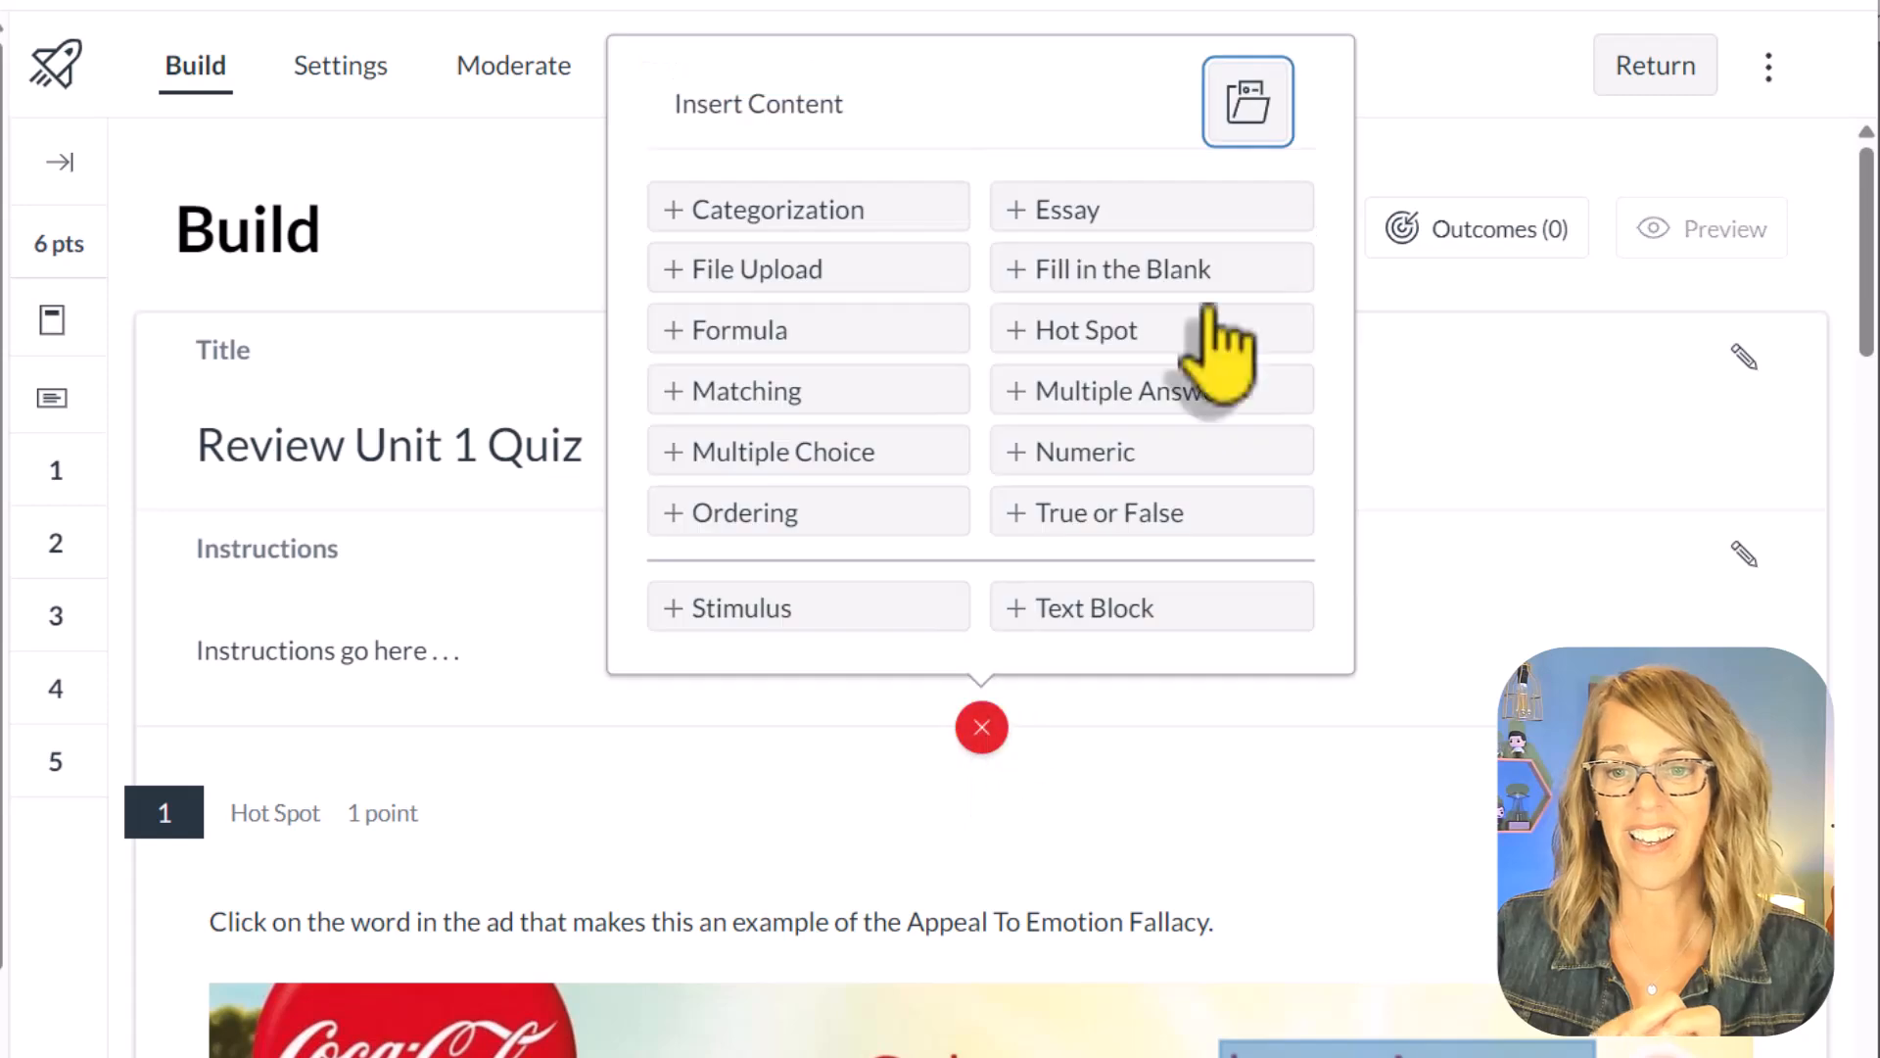
{"action": "left_click", "coordinate": [370, 197]}
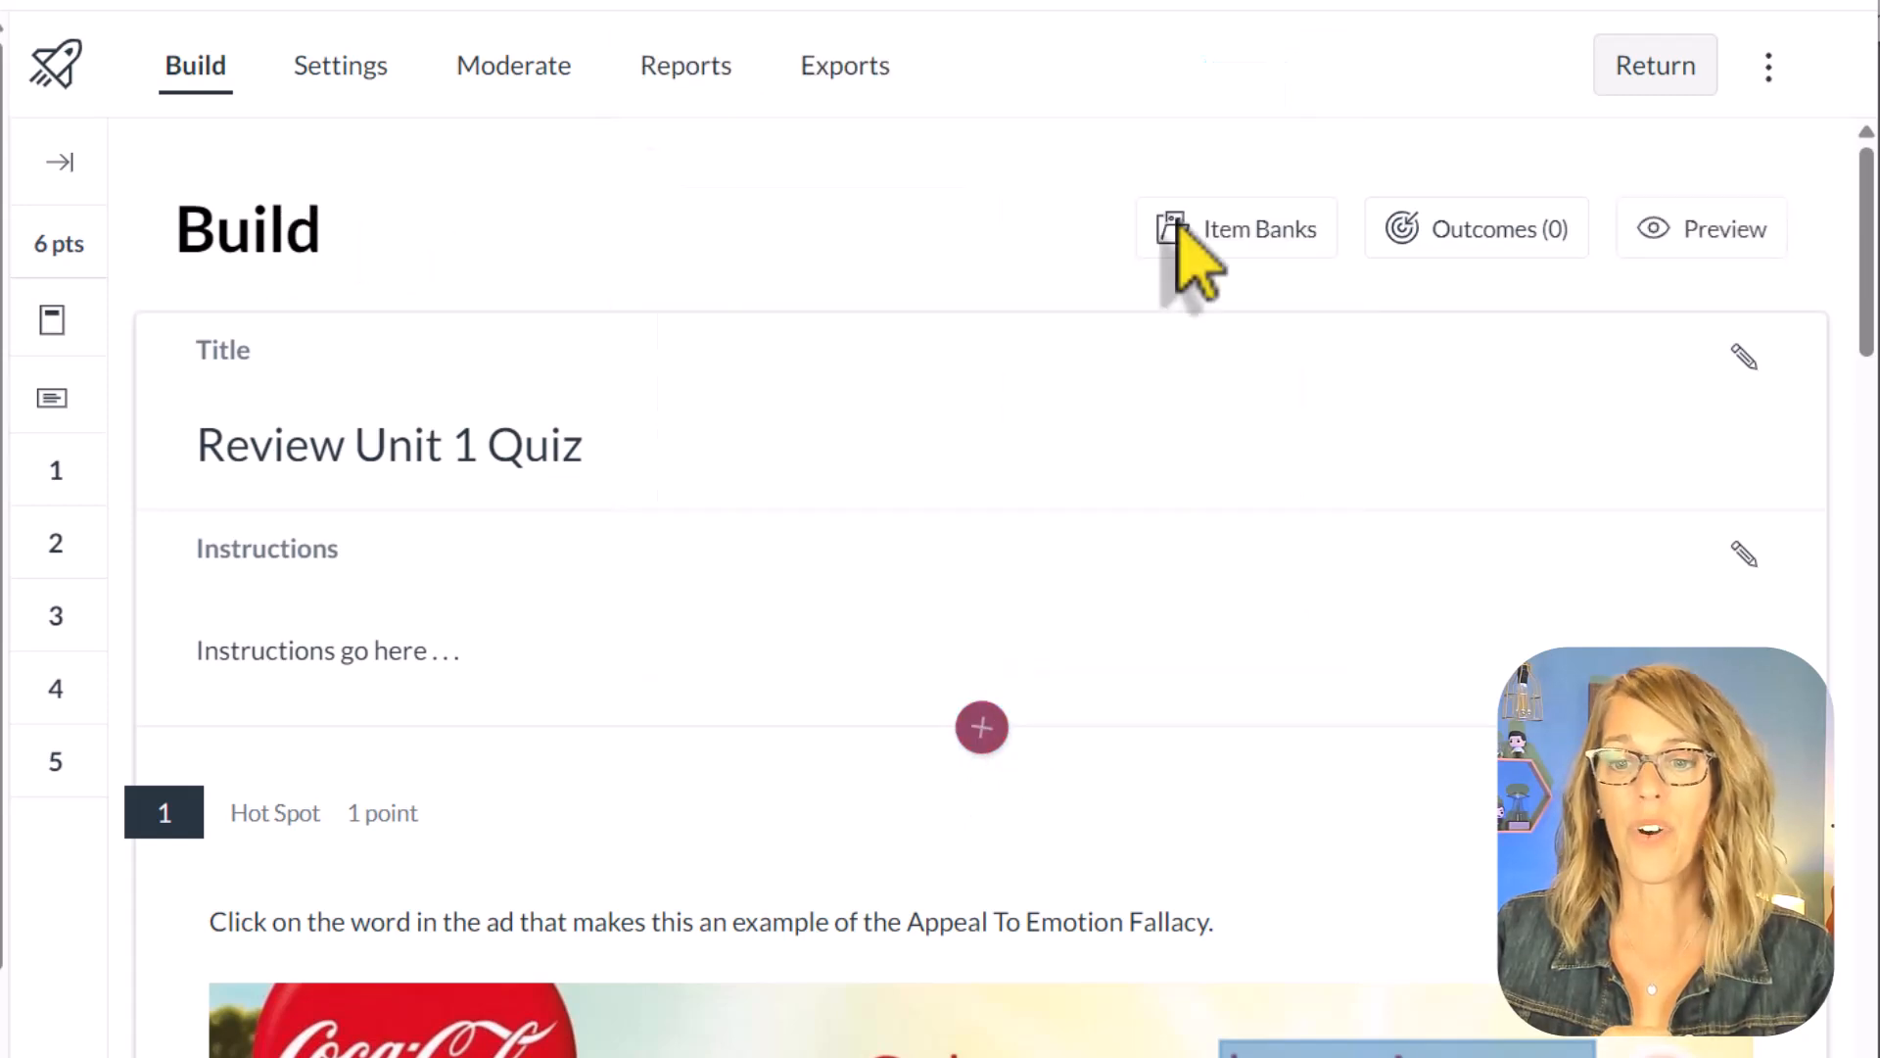
{"action": "left_click", "coordinate": [1283, 235]}
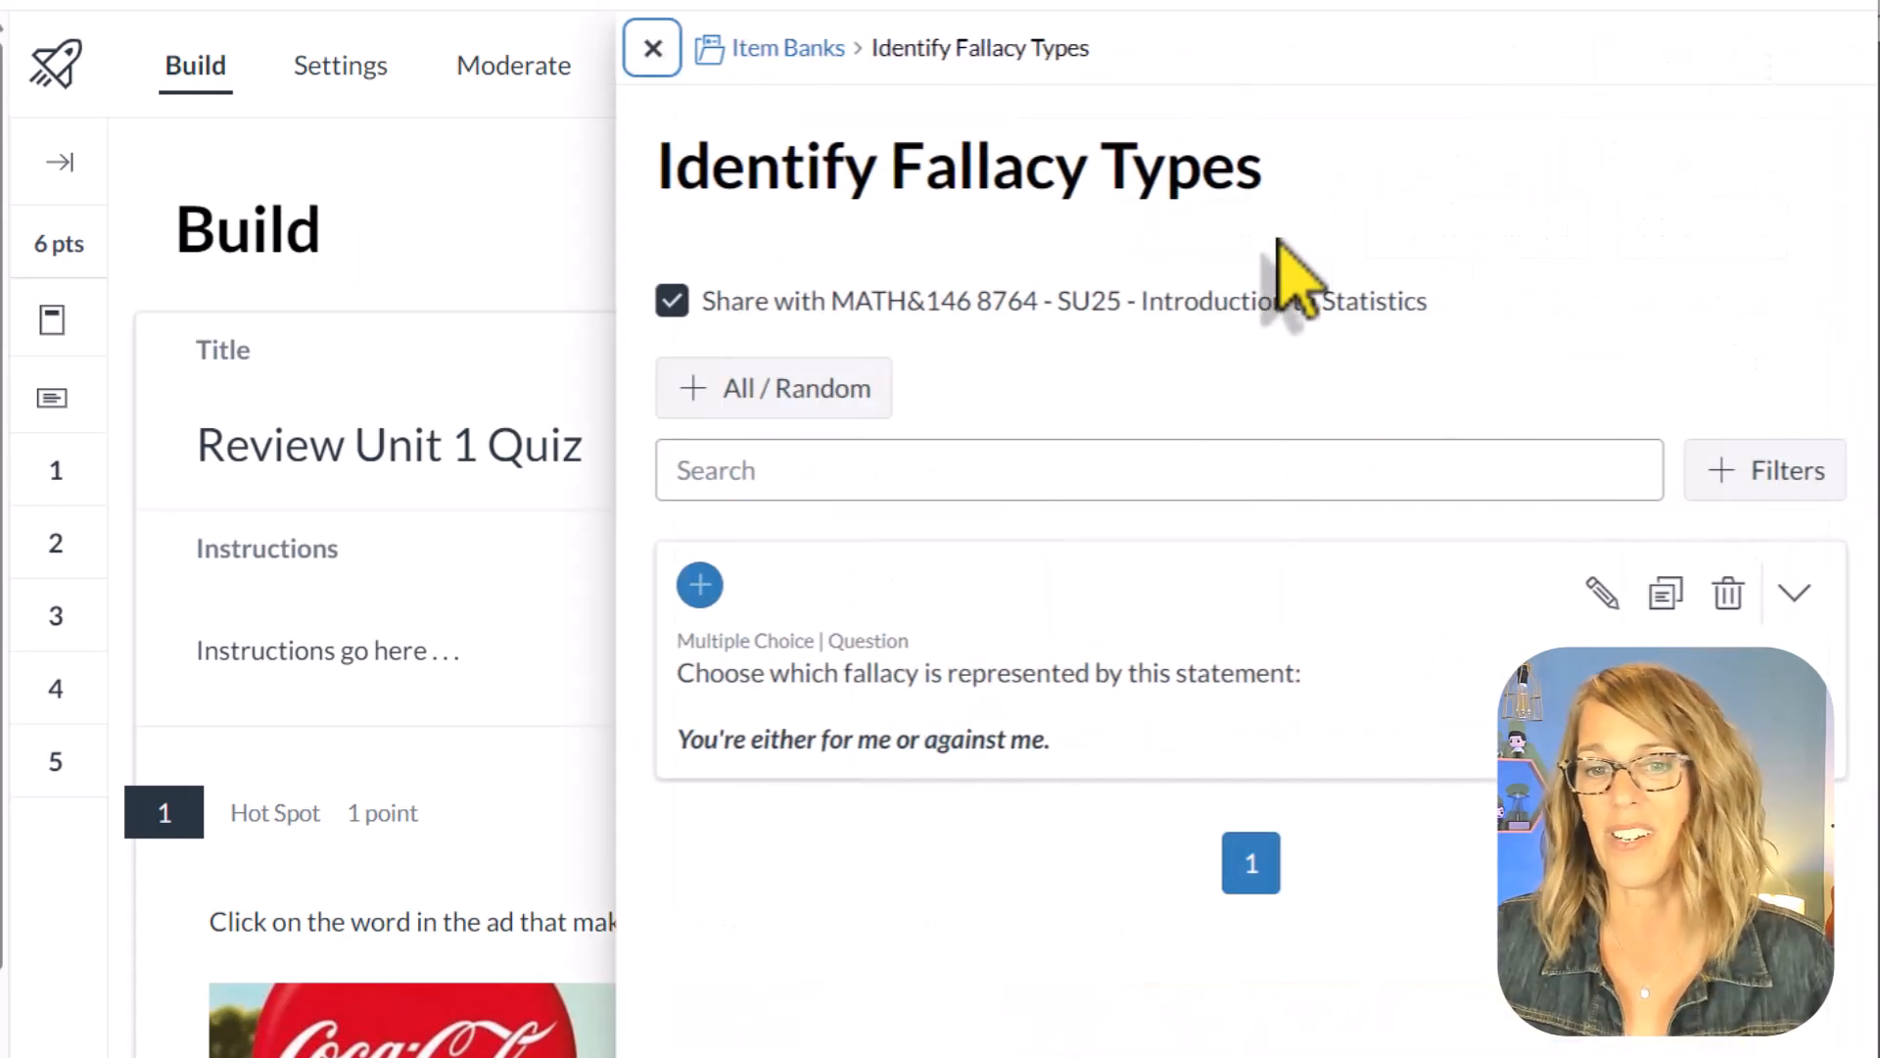
{"action": "left_click", "coordinate": [771, 410]}
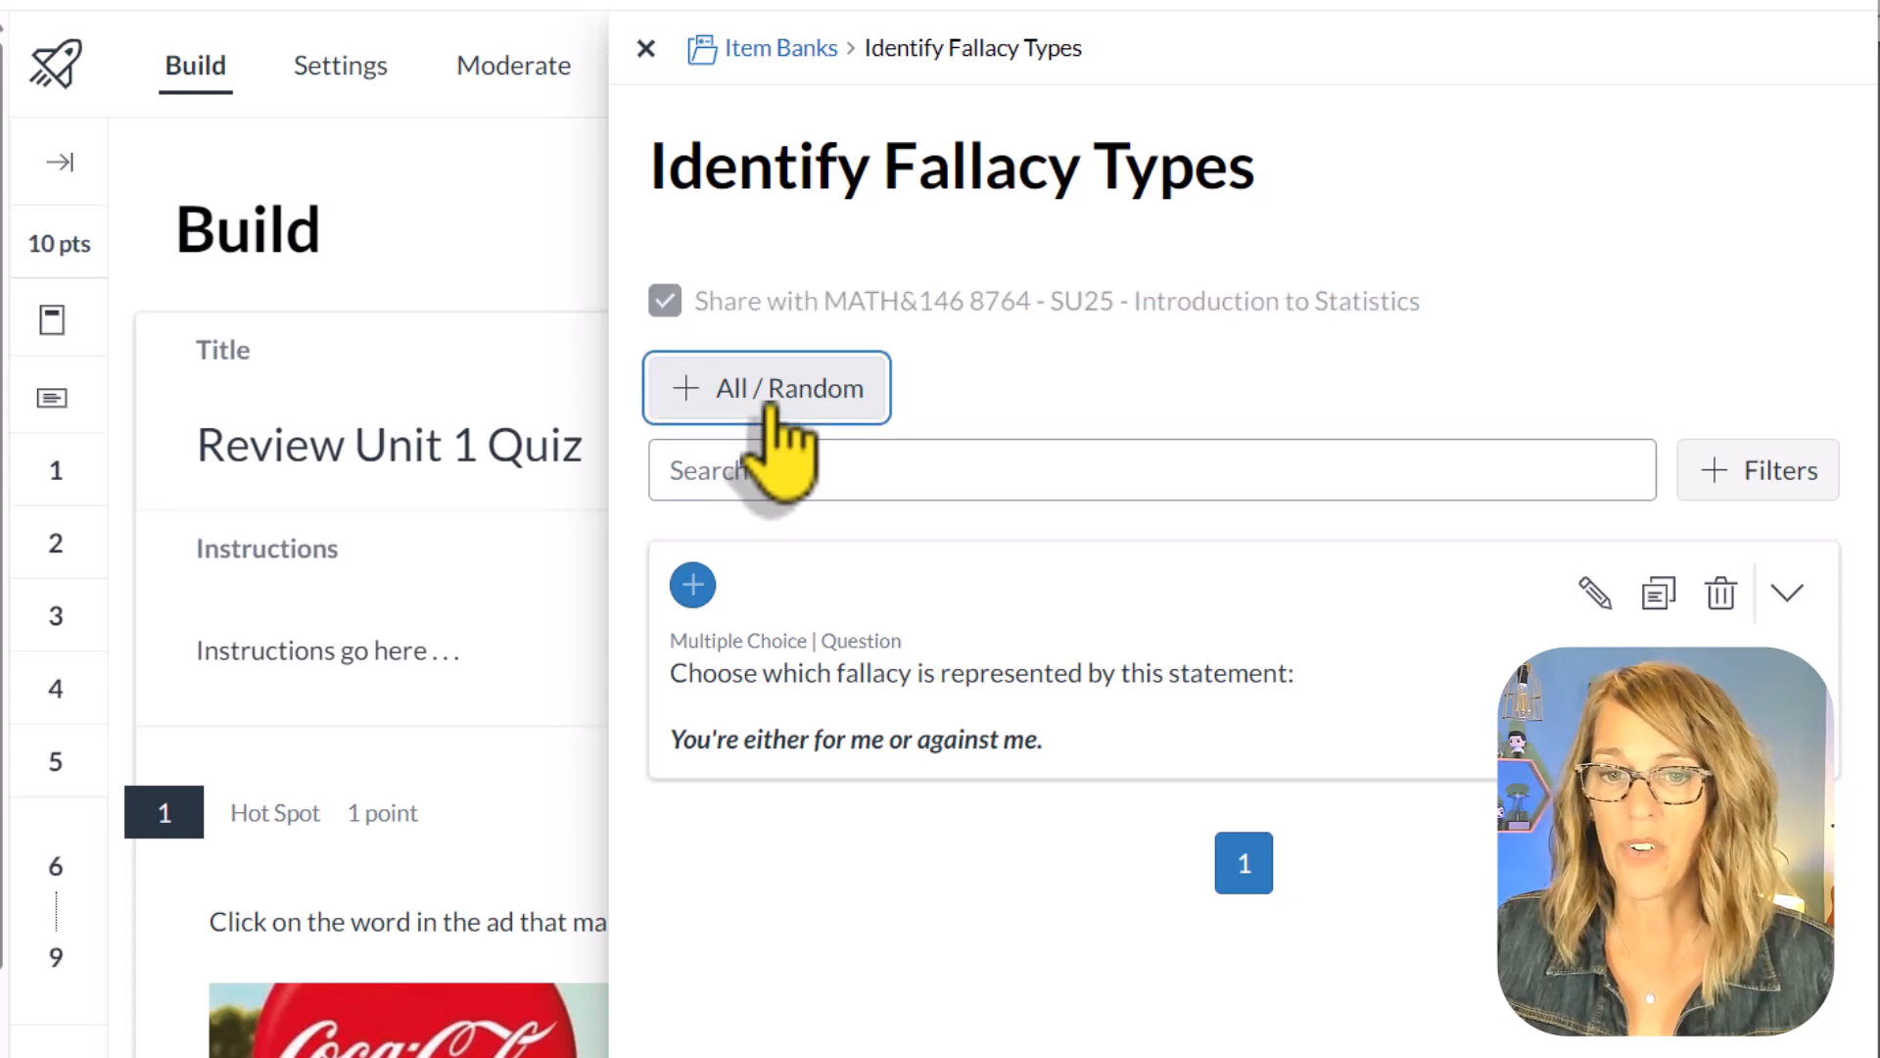
{"action": "left_click", "coordinate": [646, 49]}
Step: Set the Identify Fallacy Types group at the end of the quiz to randomly select 2 questions
{"action": "scroll", "coordinate": [1302, 857], "scroll_direction": "down", "scroll_amount": 8}
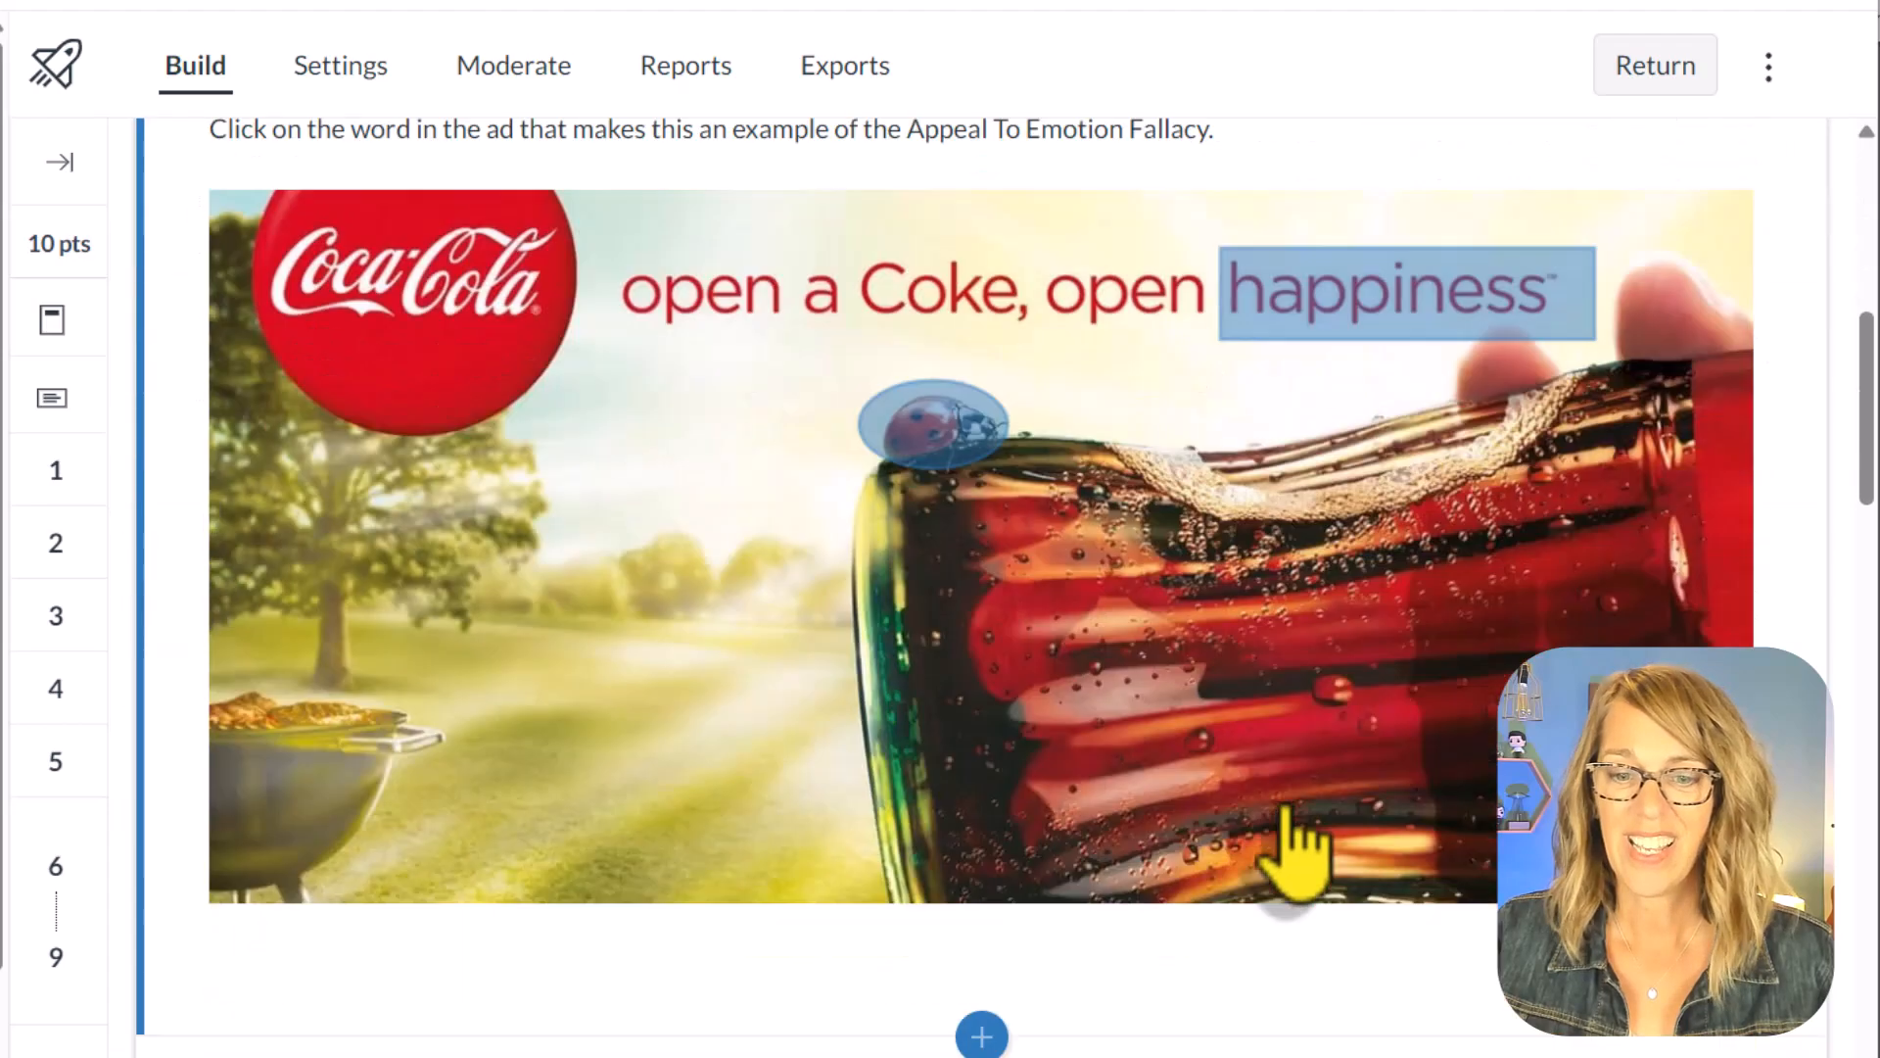
{"action": "scroll", "coordinate": [1293, 852], "scroll_direction": "down", "scroll_amount": 20}
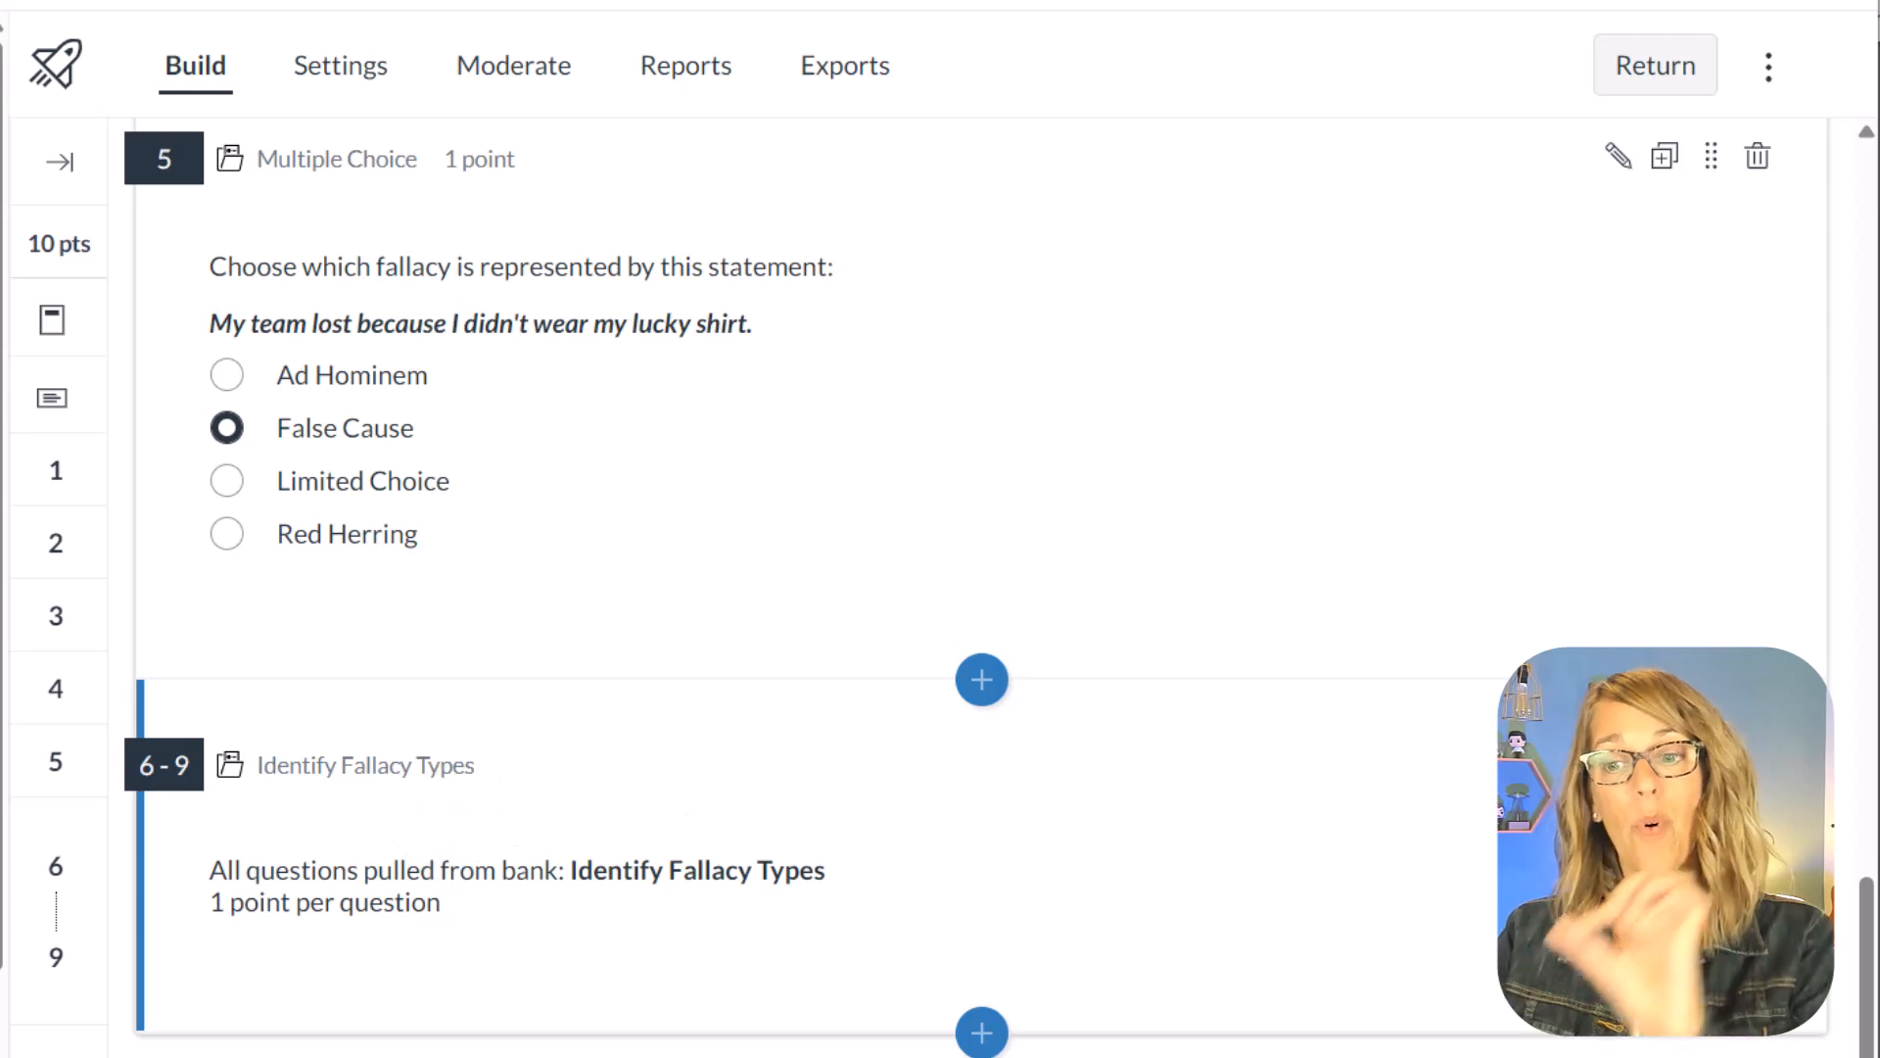
{"action": "left_click", "coordinate": [434, 769]}
{"action": "scroll", "coordinate": [789, 949], "scroll_direction": "down", "scroll_amount": 3}
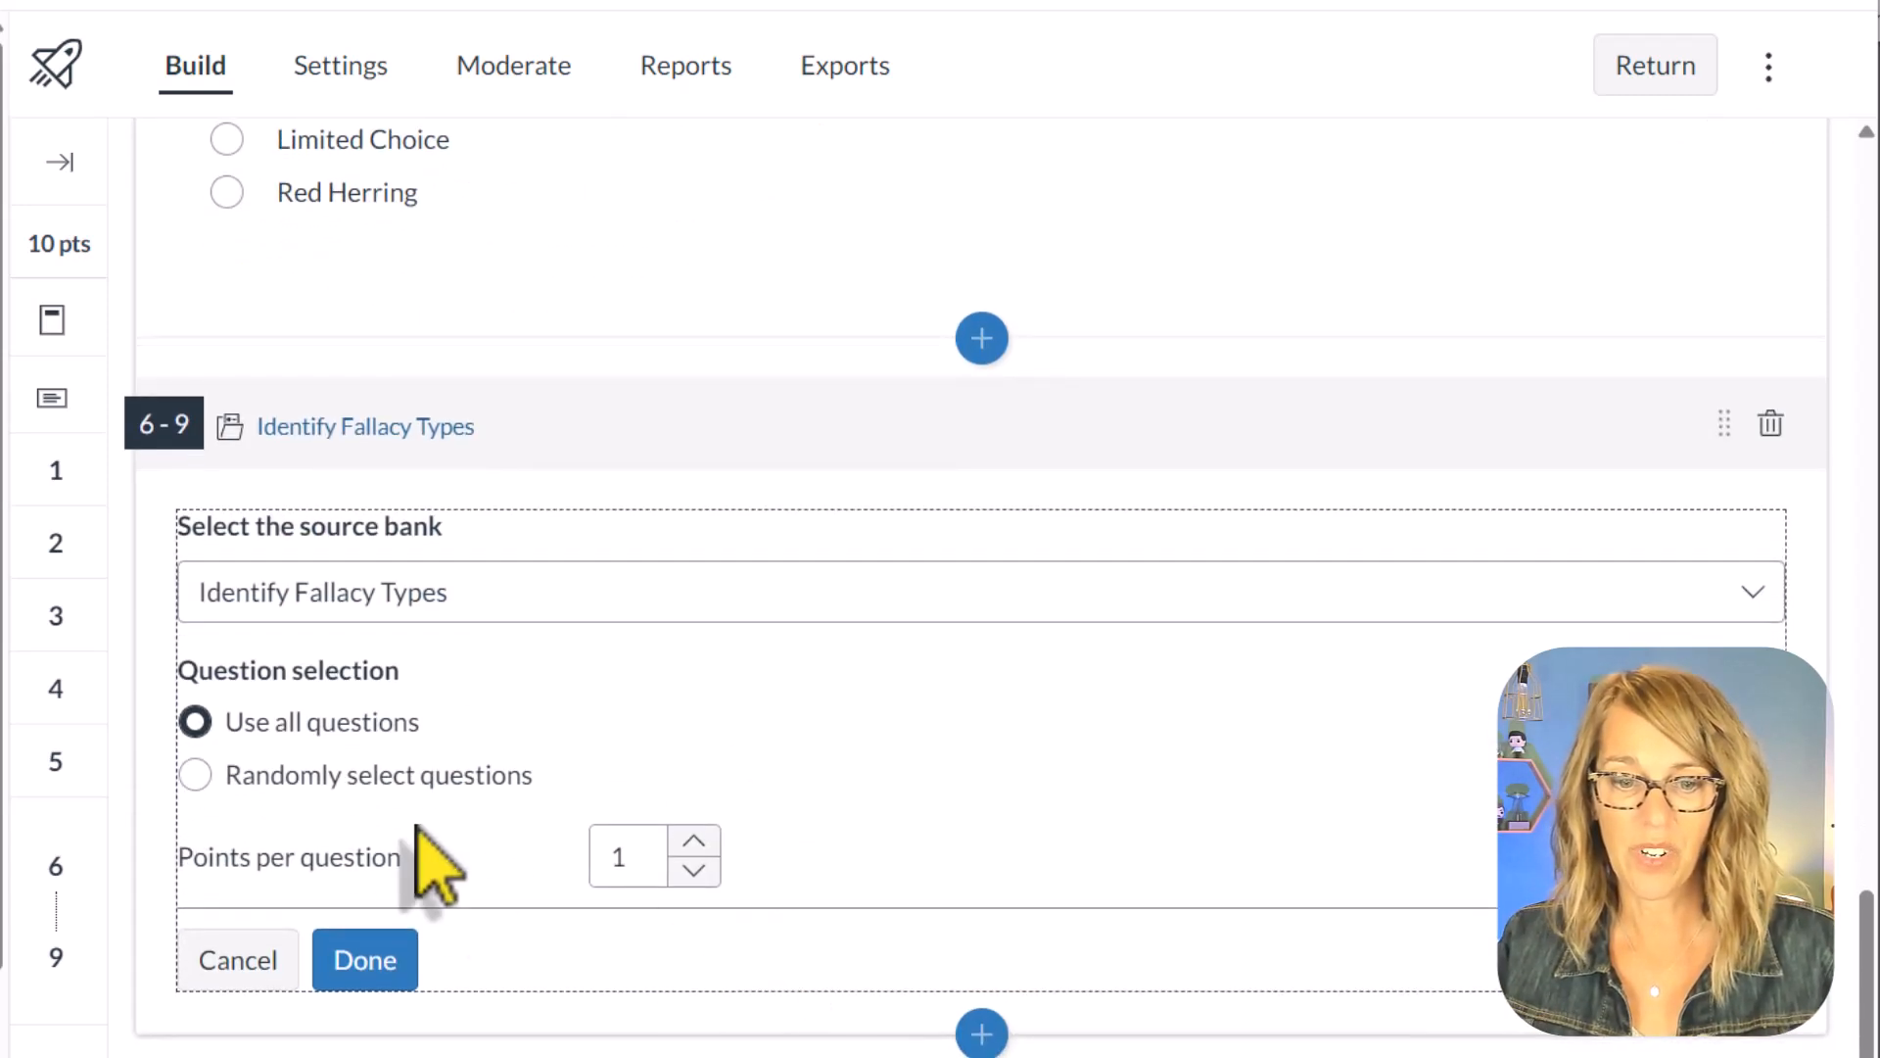
{"action": "left_click", "coordinate": [196, 777]}
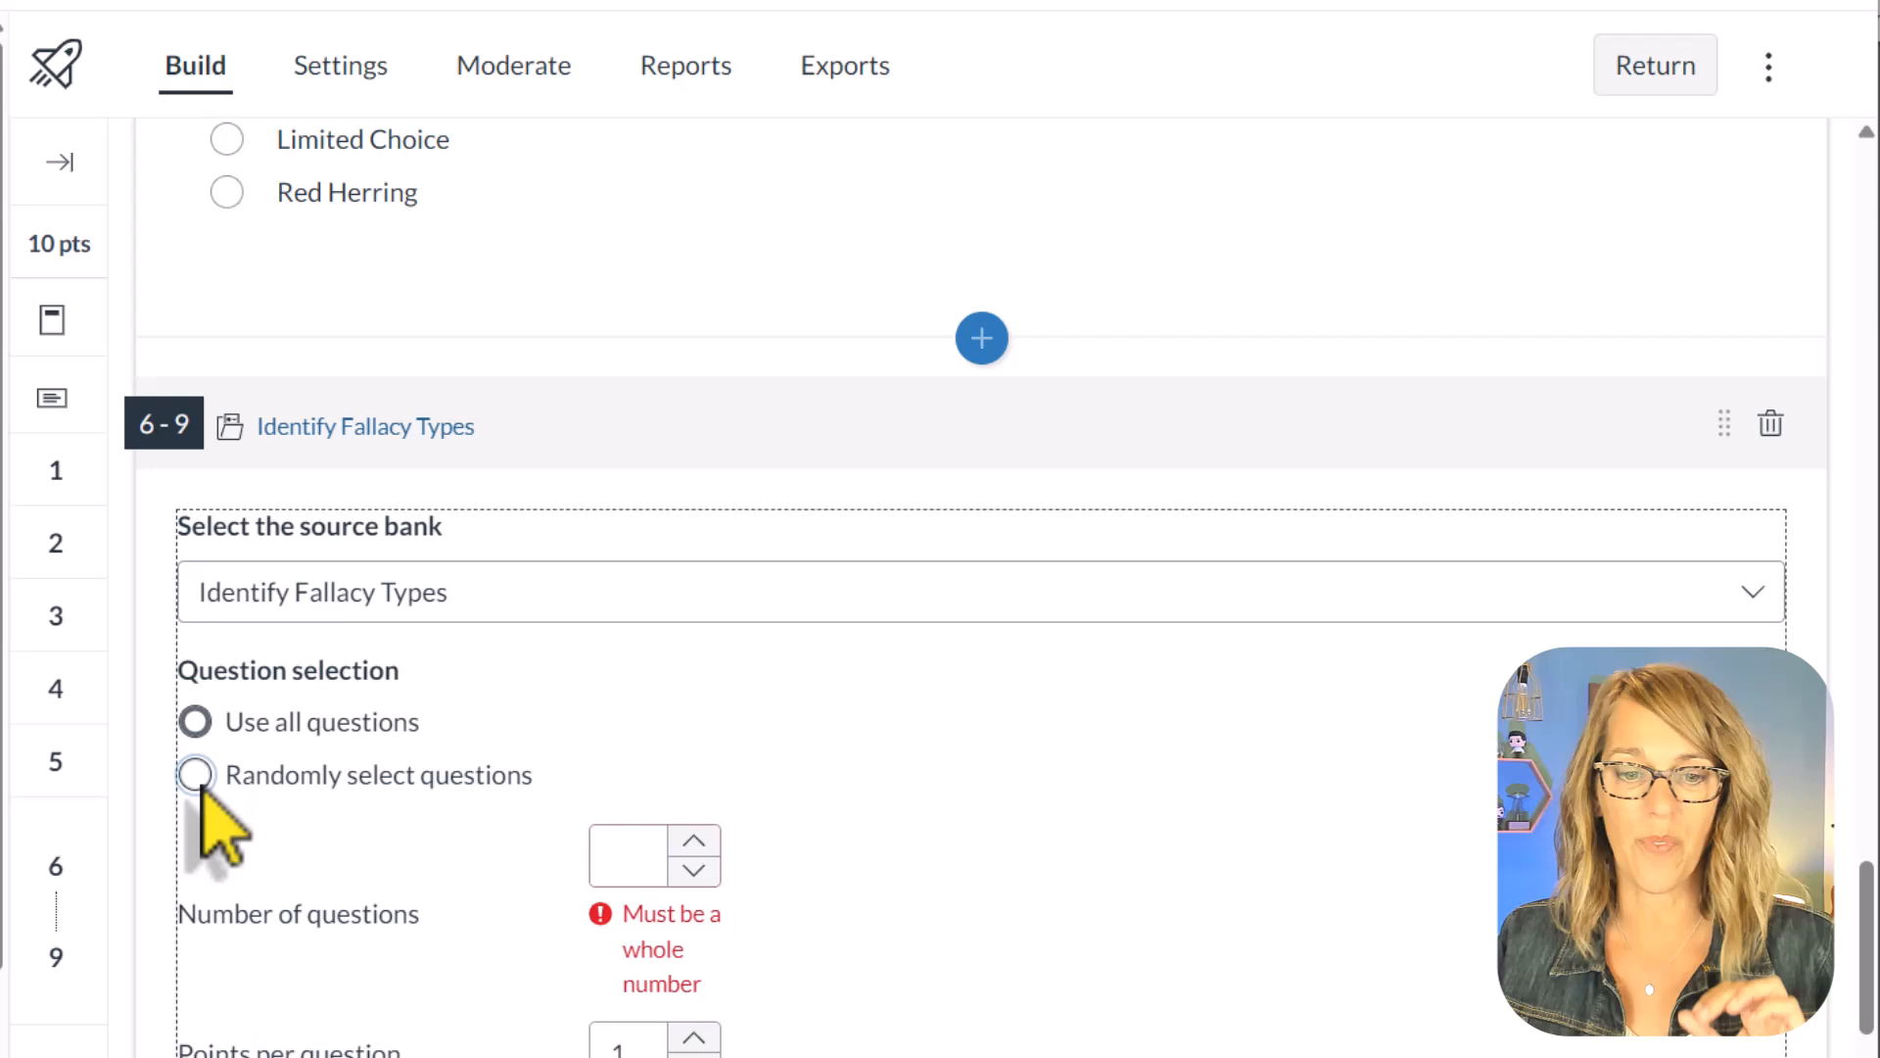
{"action": "left_click", "coordinate": [648, 867]}
{"action": "type", "text": "2"}
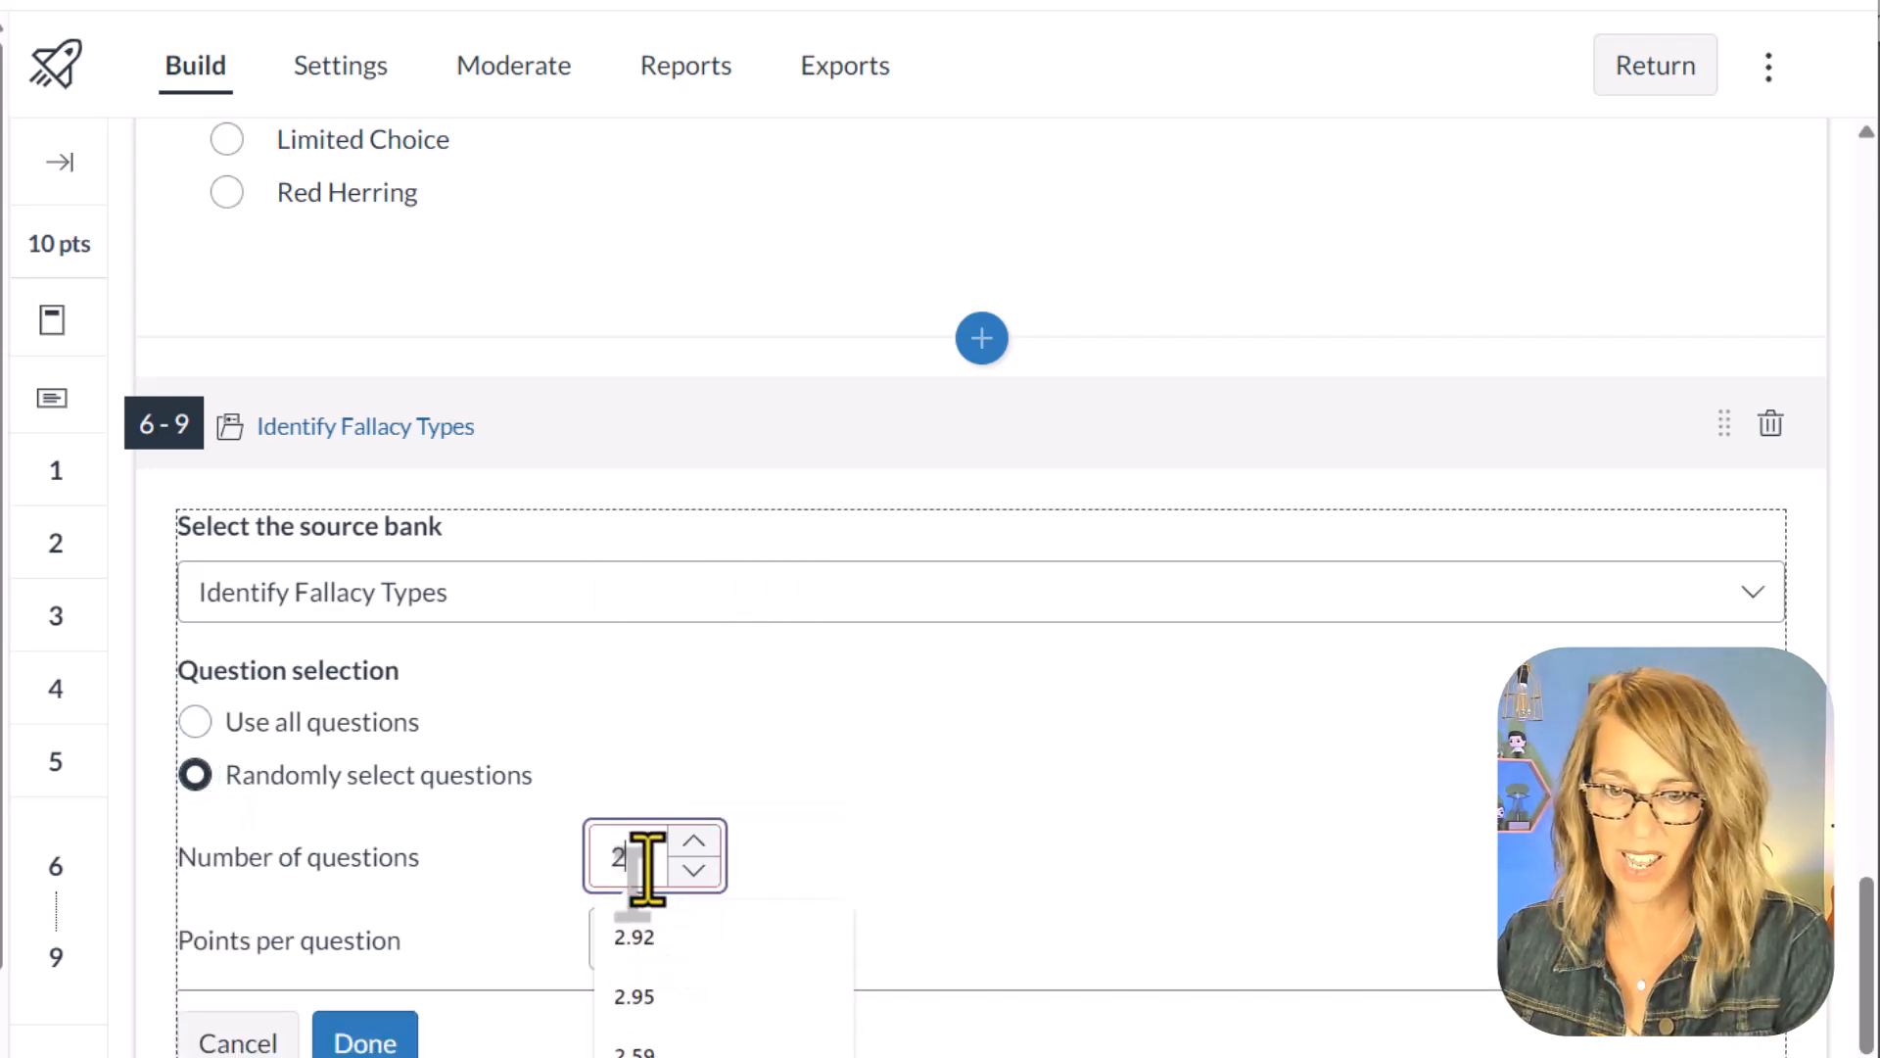
{"action": "scroll", "coordinate": [921, 832], "scroll_direction": "down", "scroll_amount": 1}
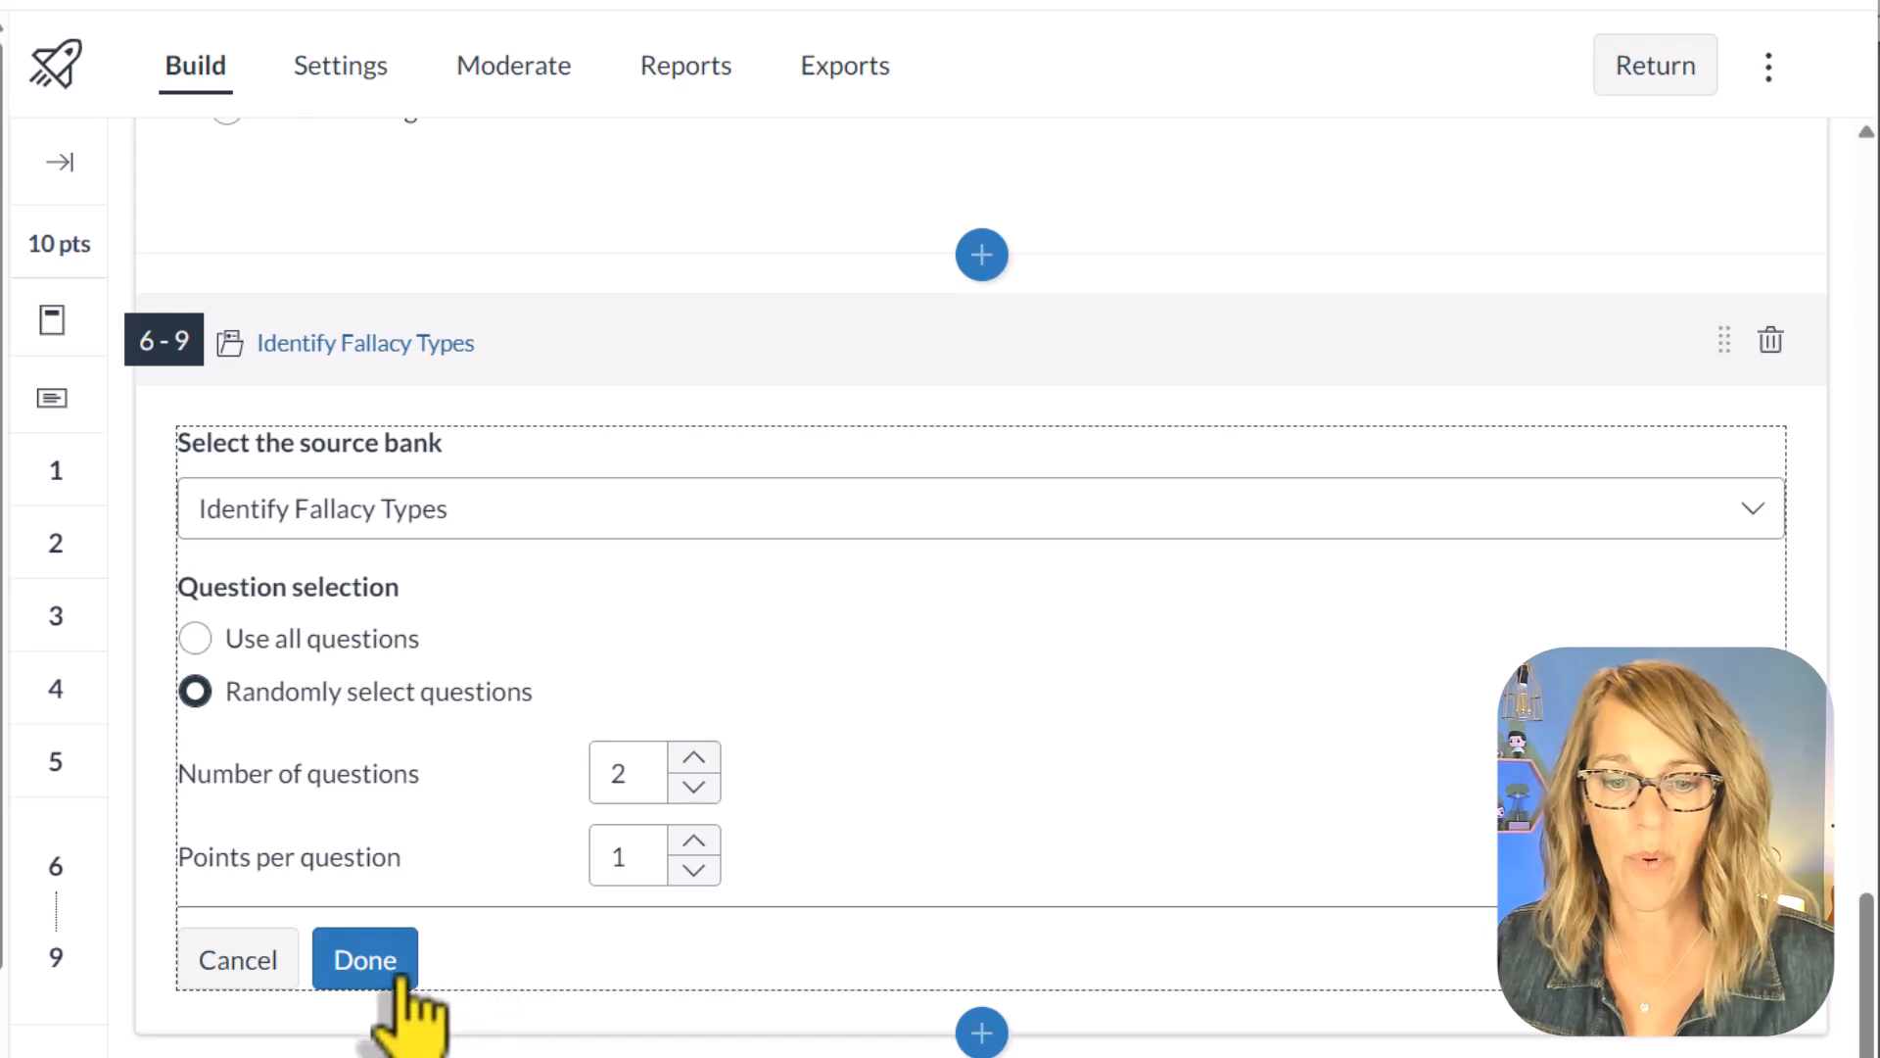
{"action": "left_click", "coordinate": [364, 960]}
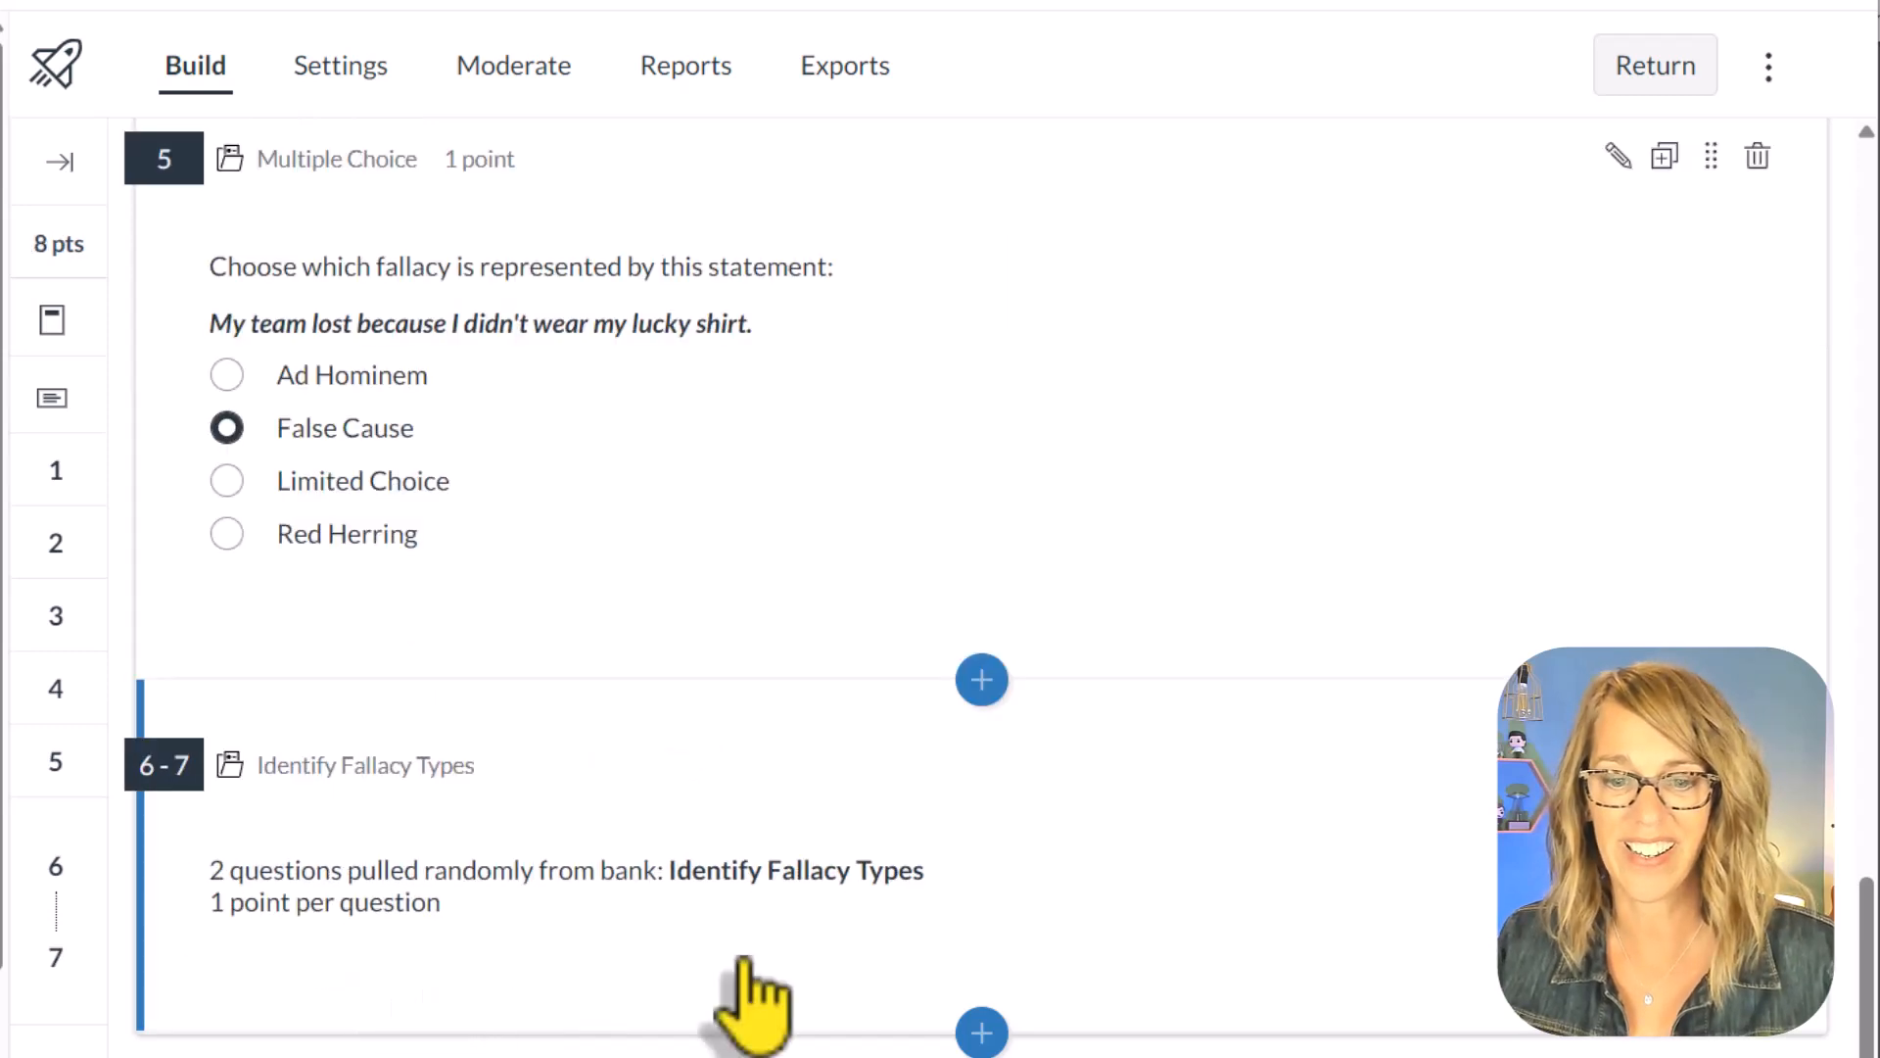
Step: Remove the three individual multiple-choice fallacy questions, numbers 5, 4 and 3, from the Review Unit 1 Quiz
{"action": "scroll", "coordinate": [1077, 930], "scroll_direction": "up", "scroll_amount": 3}
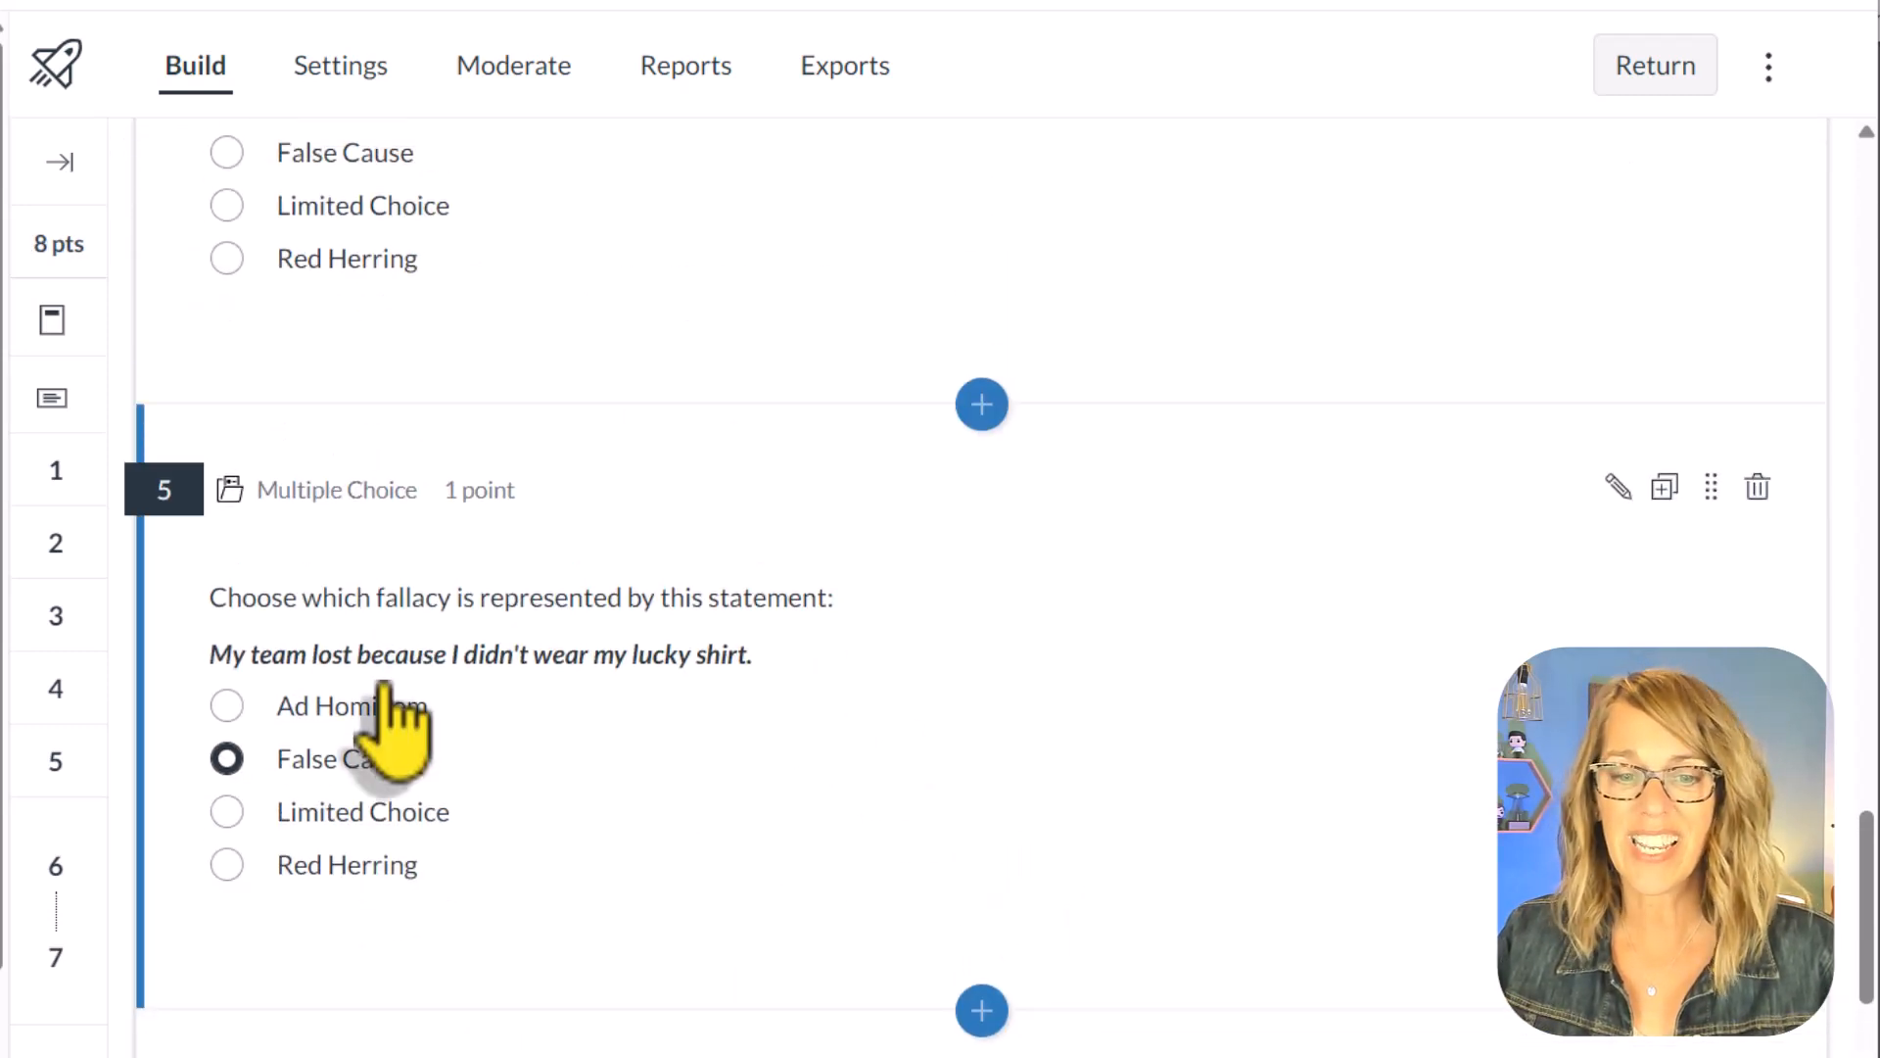
{"action": "left_click", "coordinate": [1760, 490]}
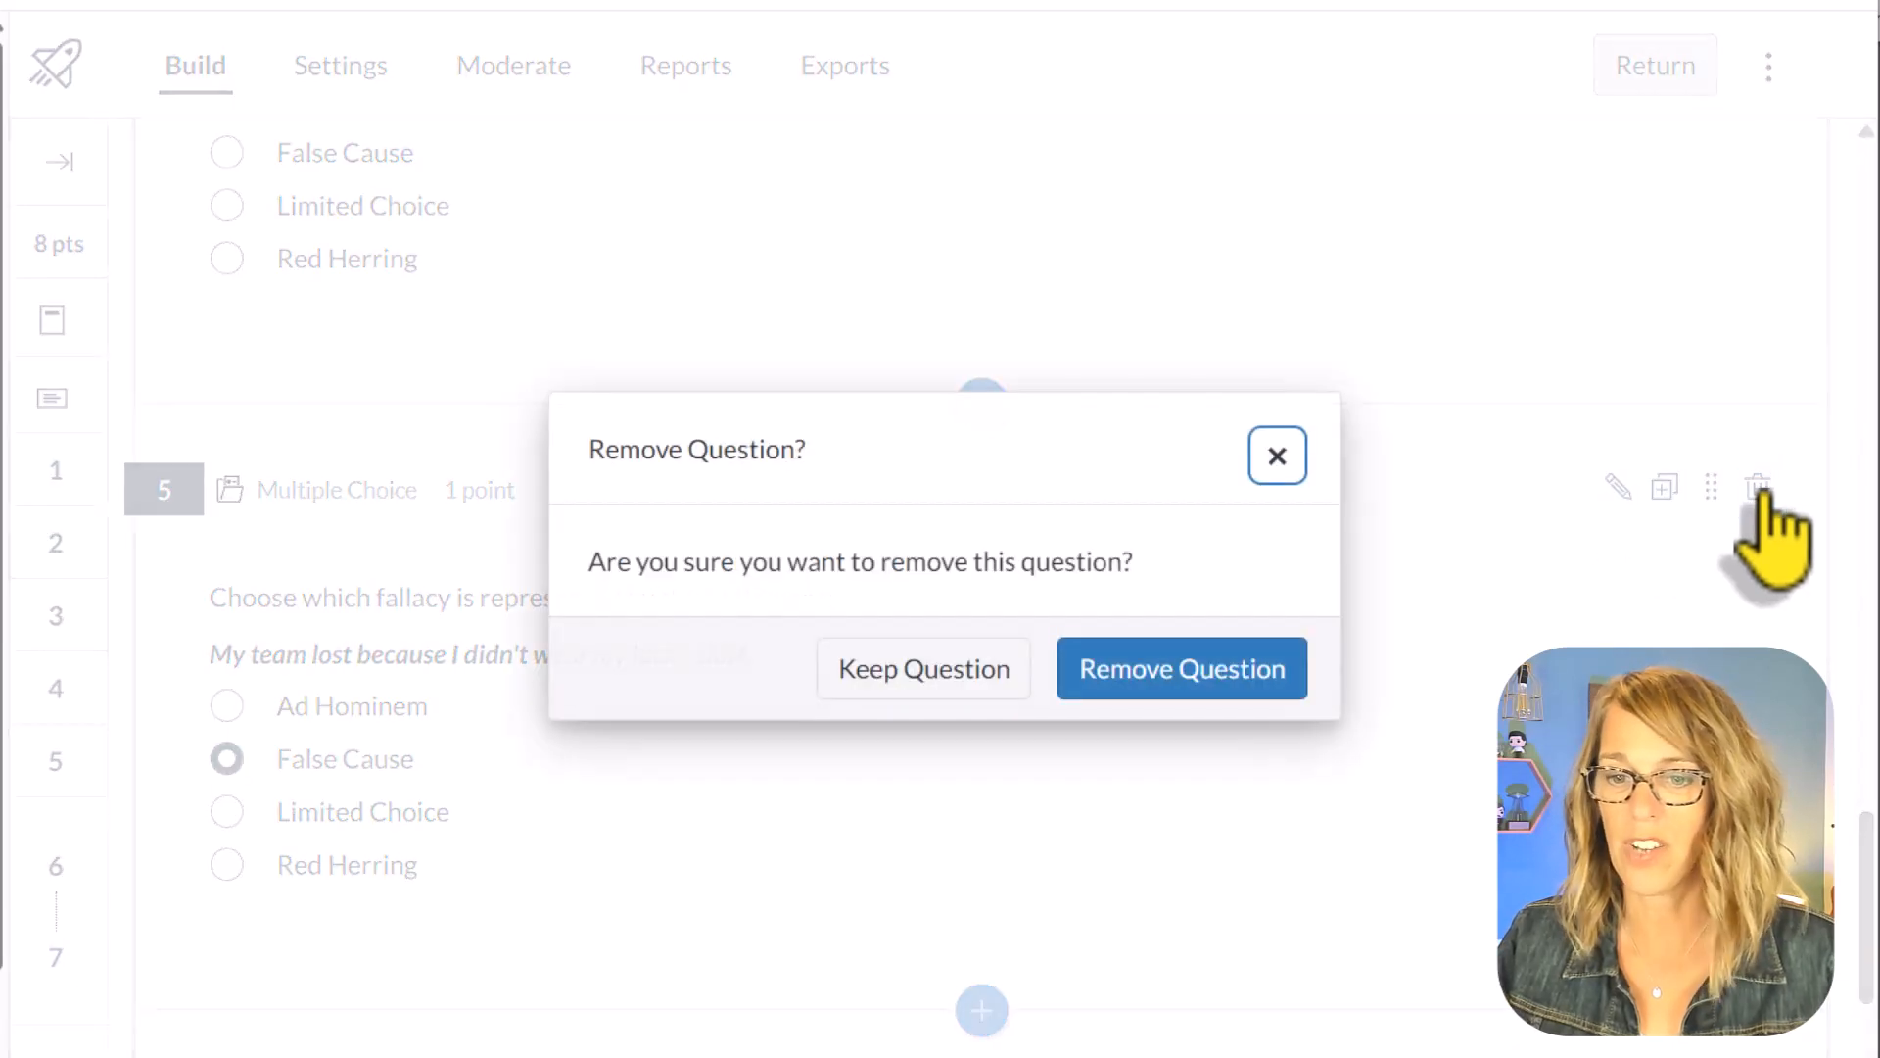
{"action": "left_click", "coordinate": [1158, 686]}
{"action": "scroll", "coordinate": [1241, 747], "scroll_direction": "up", "scroll_amount": 2}
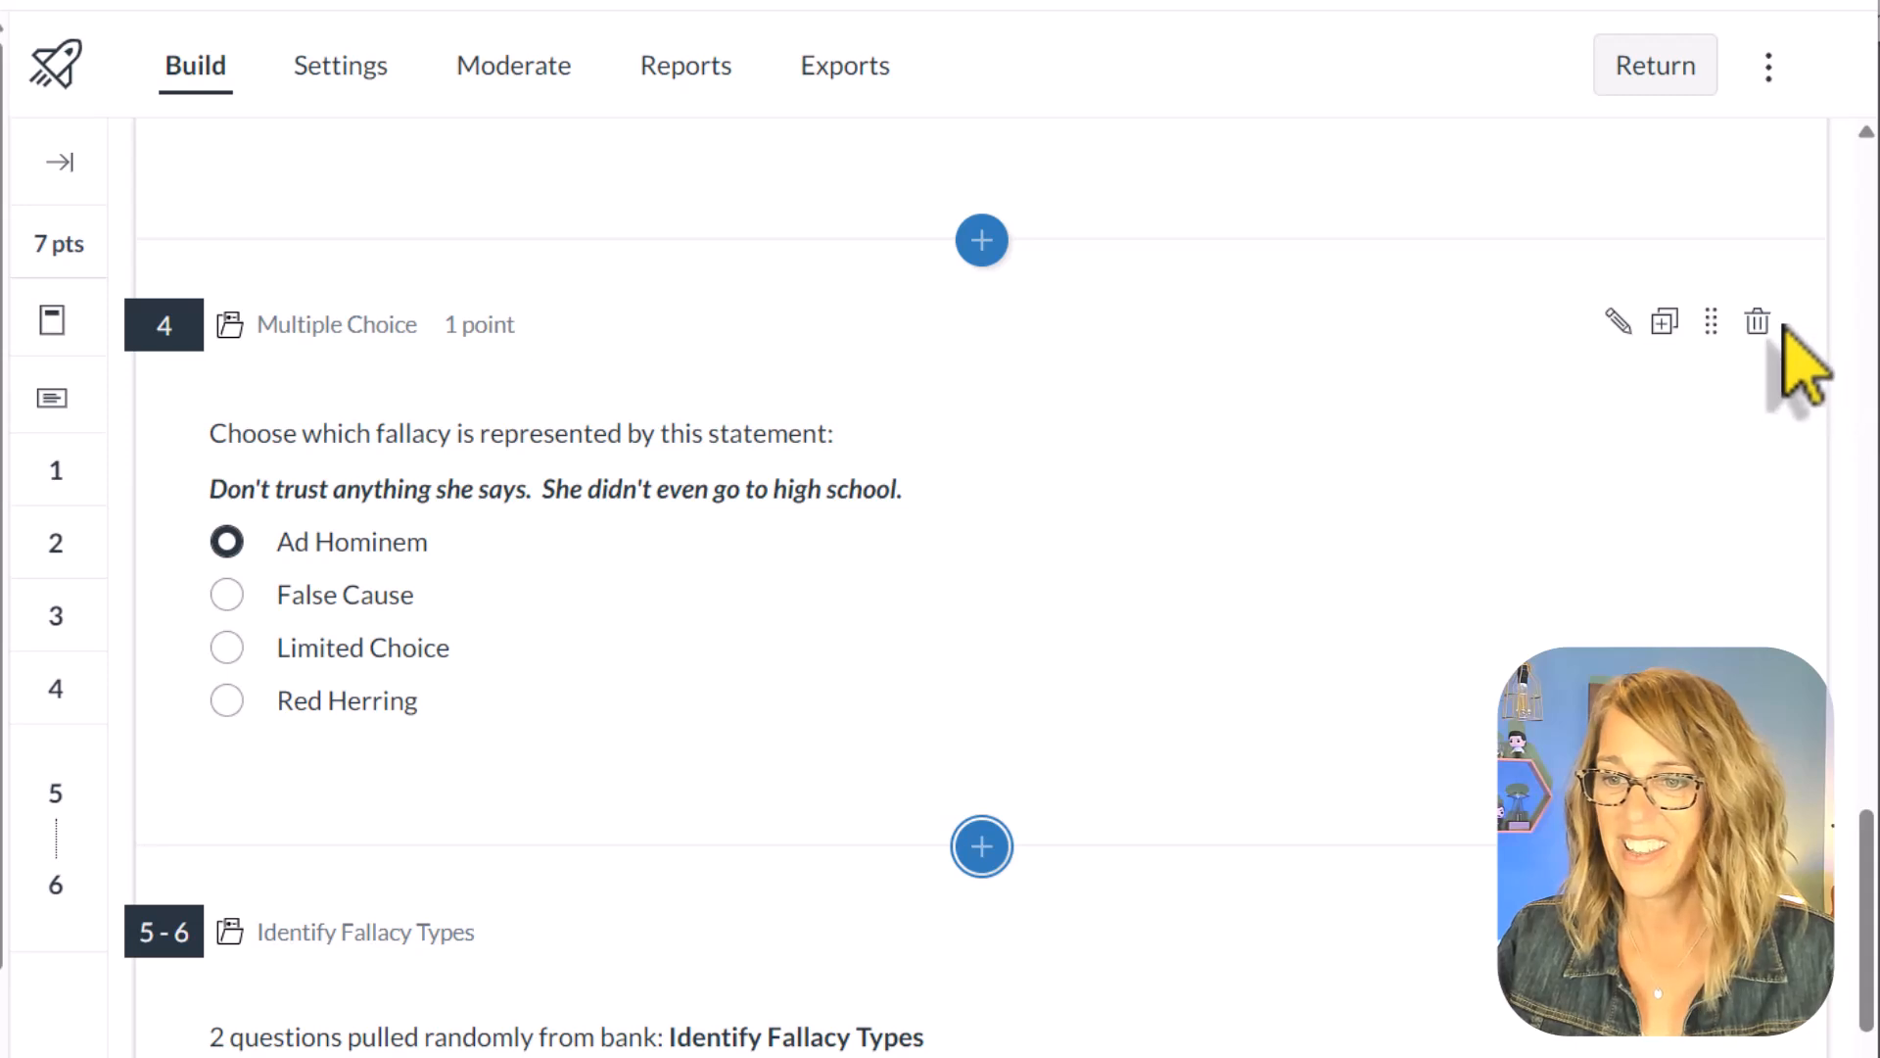
{"action": "left_click", "coordinate": [1758, 323]}
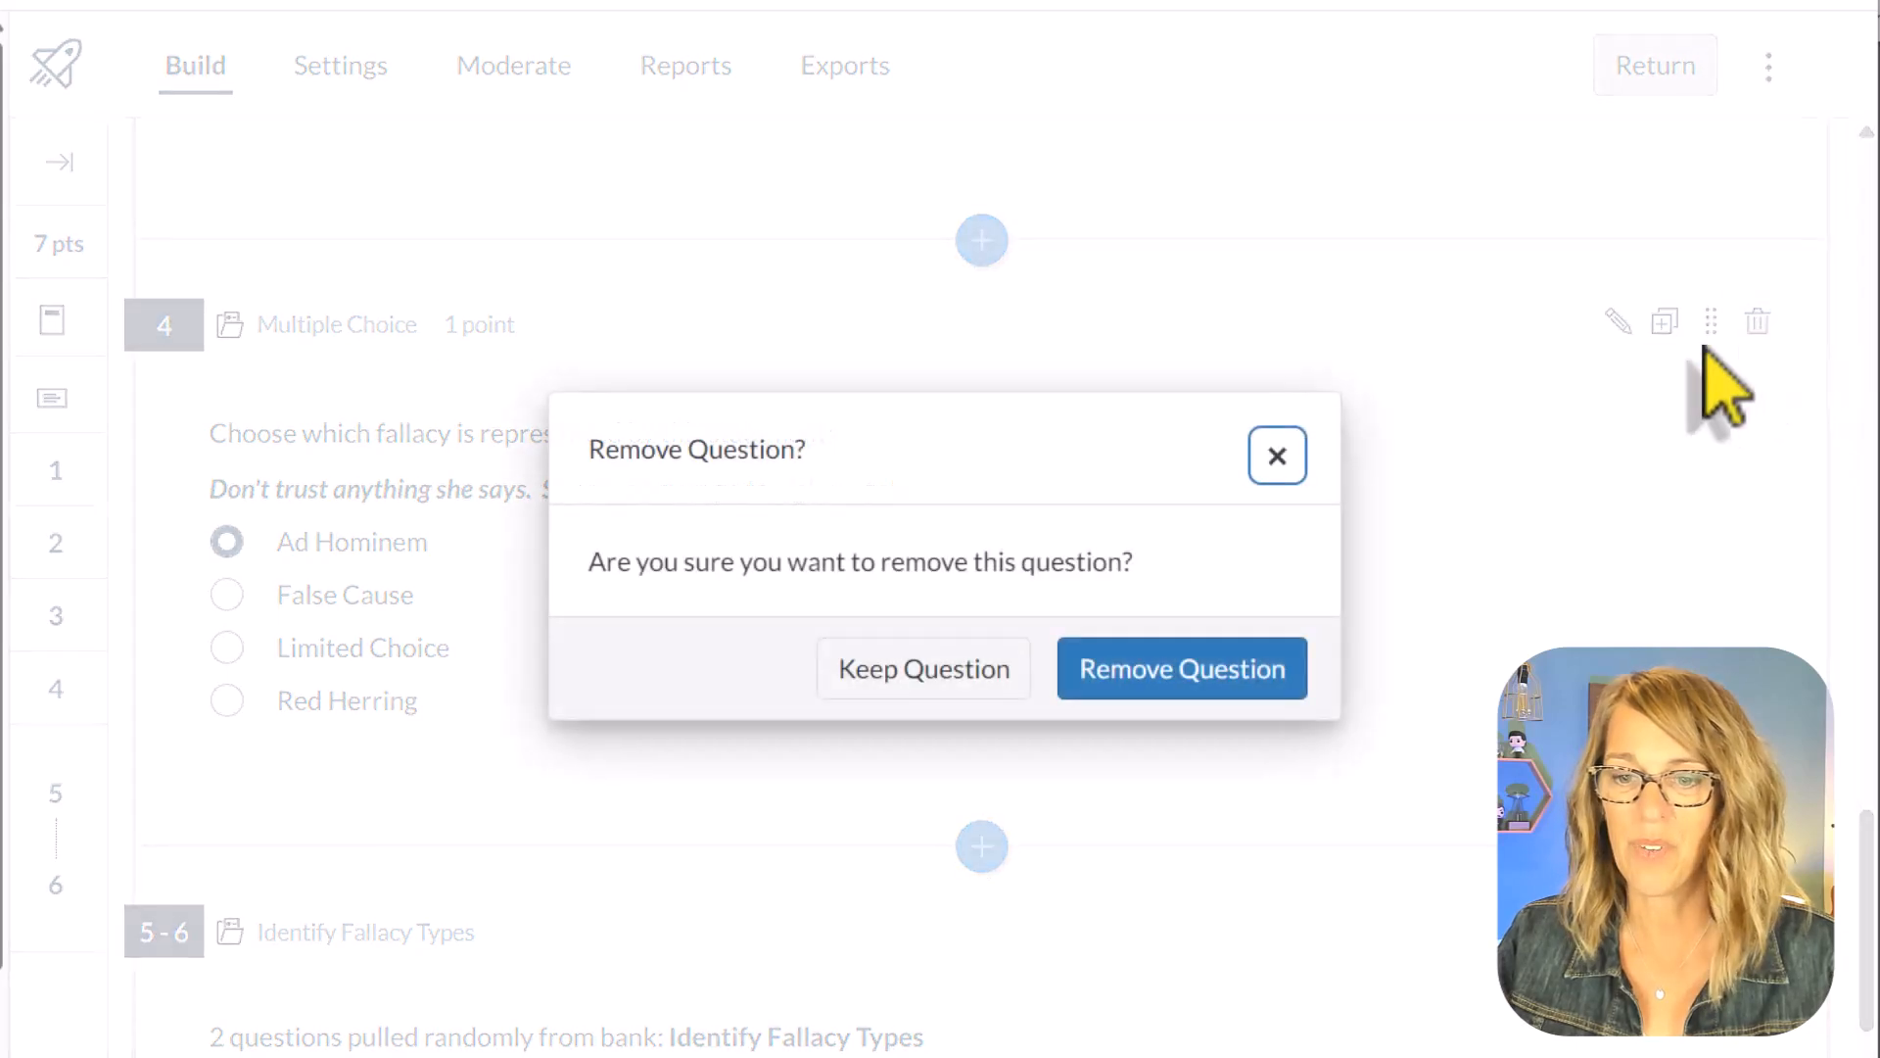
{"action": "left_click", "coordinate": [1165, 686]}
{"action": "scroll", "coordinate": [1435, 714], "scroll_direction": "up", "scroll_amount": 2}
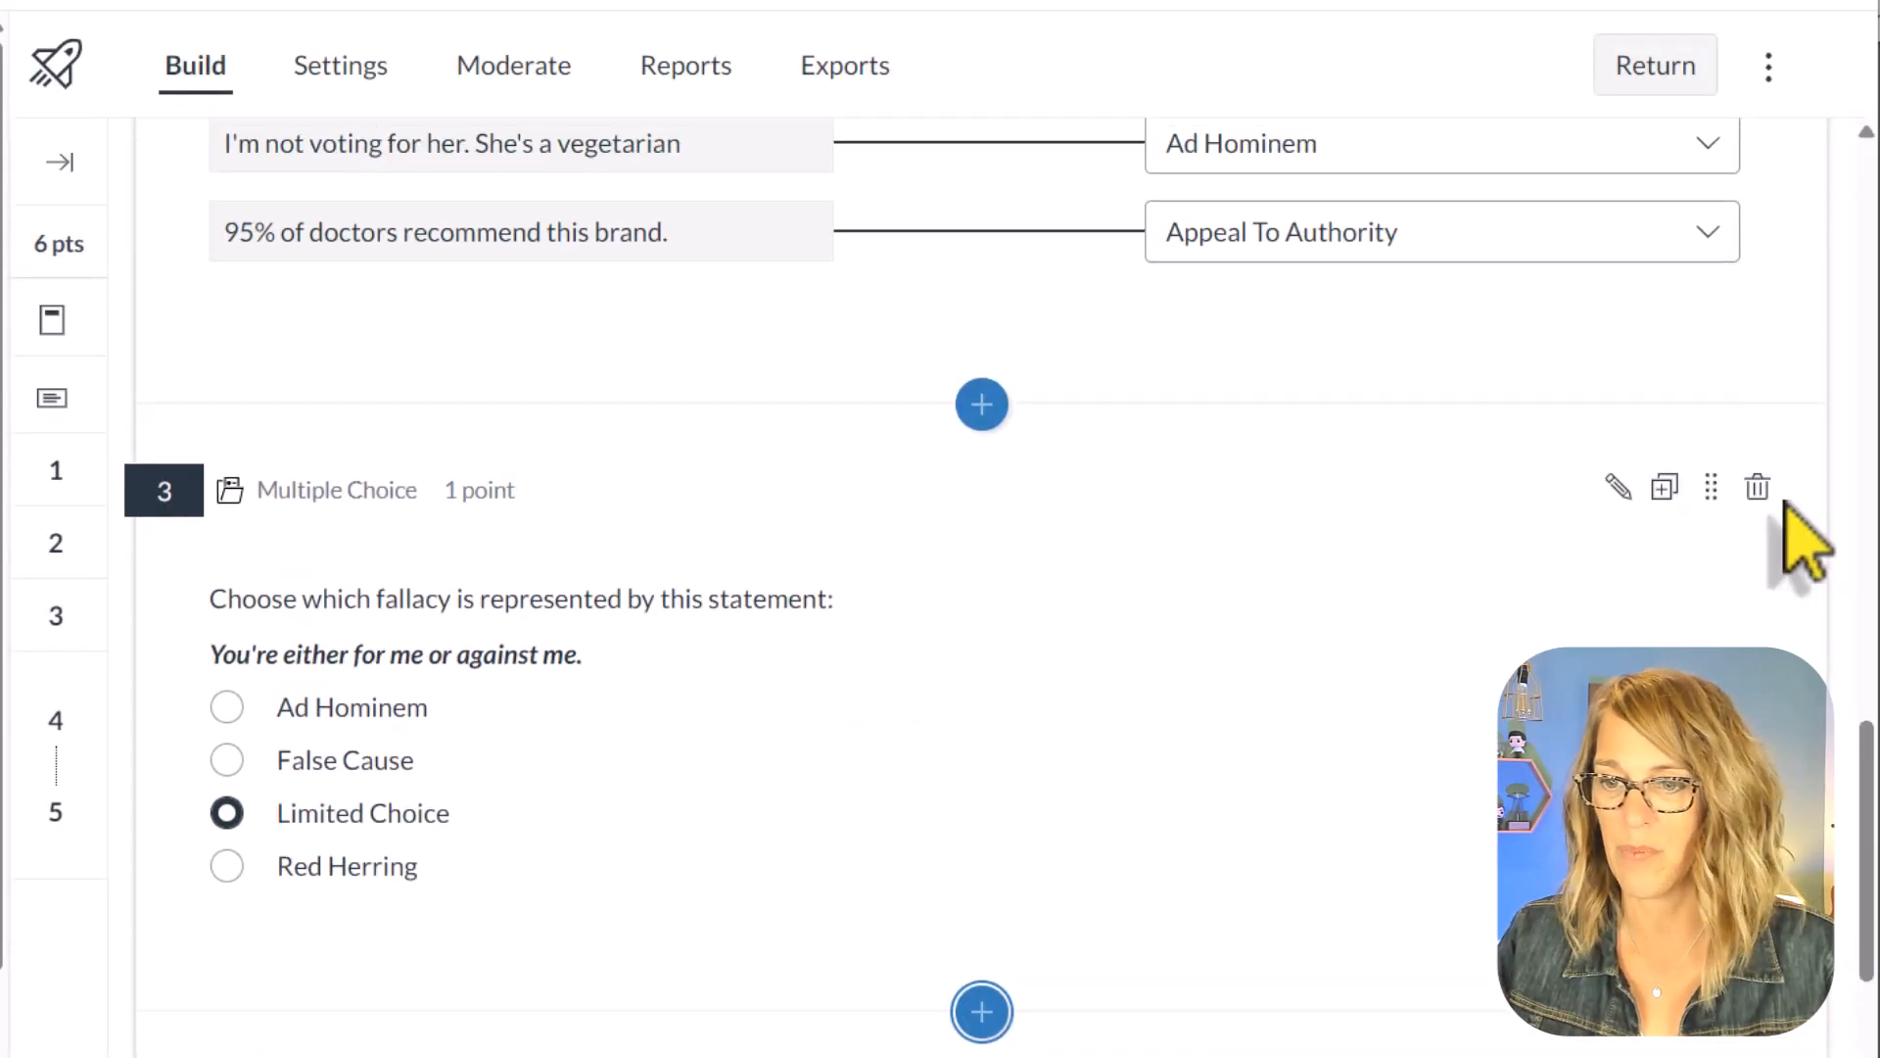
{"action": "left_click", "coordinate": [1758, 487]}
{"action": "left_click", "coordinate": [1143, 672]}
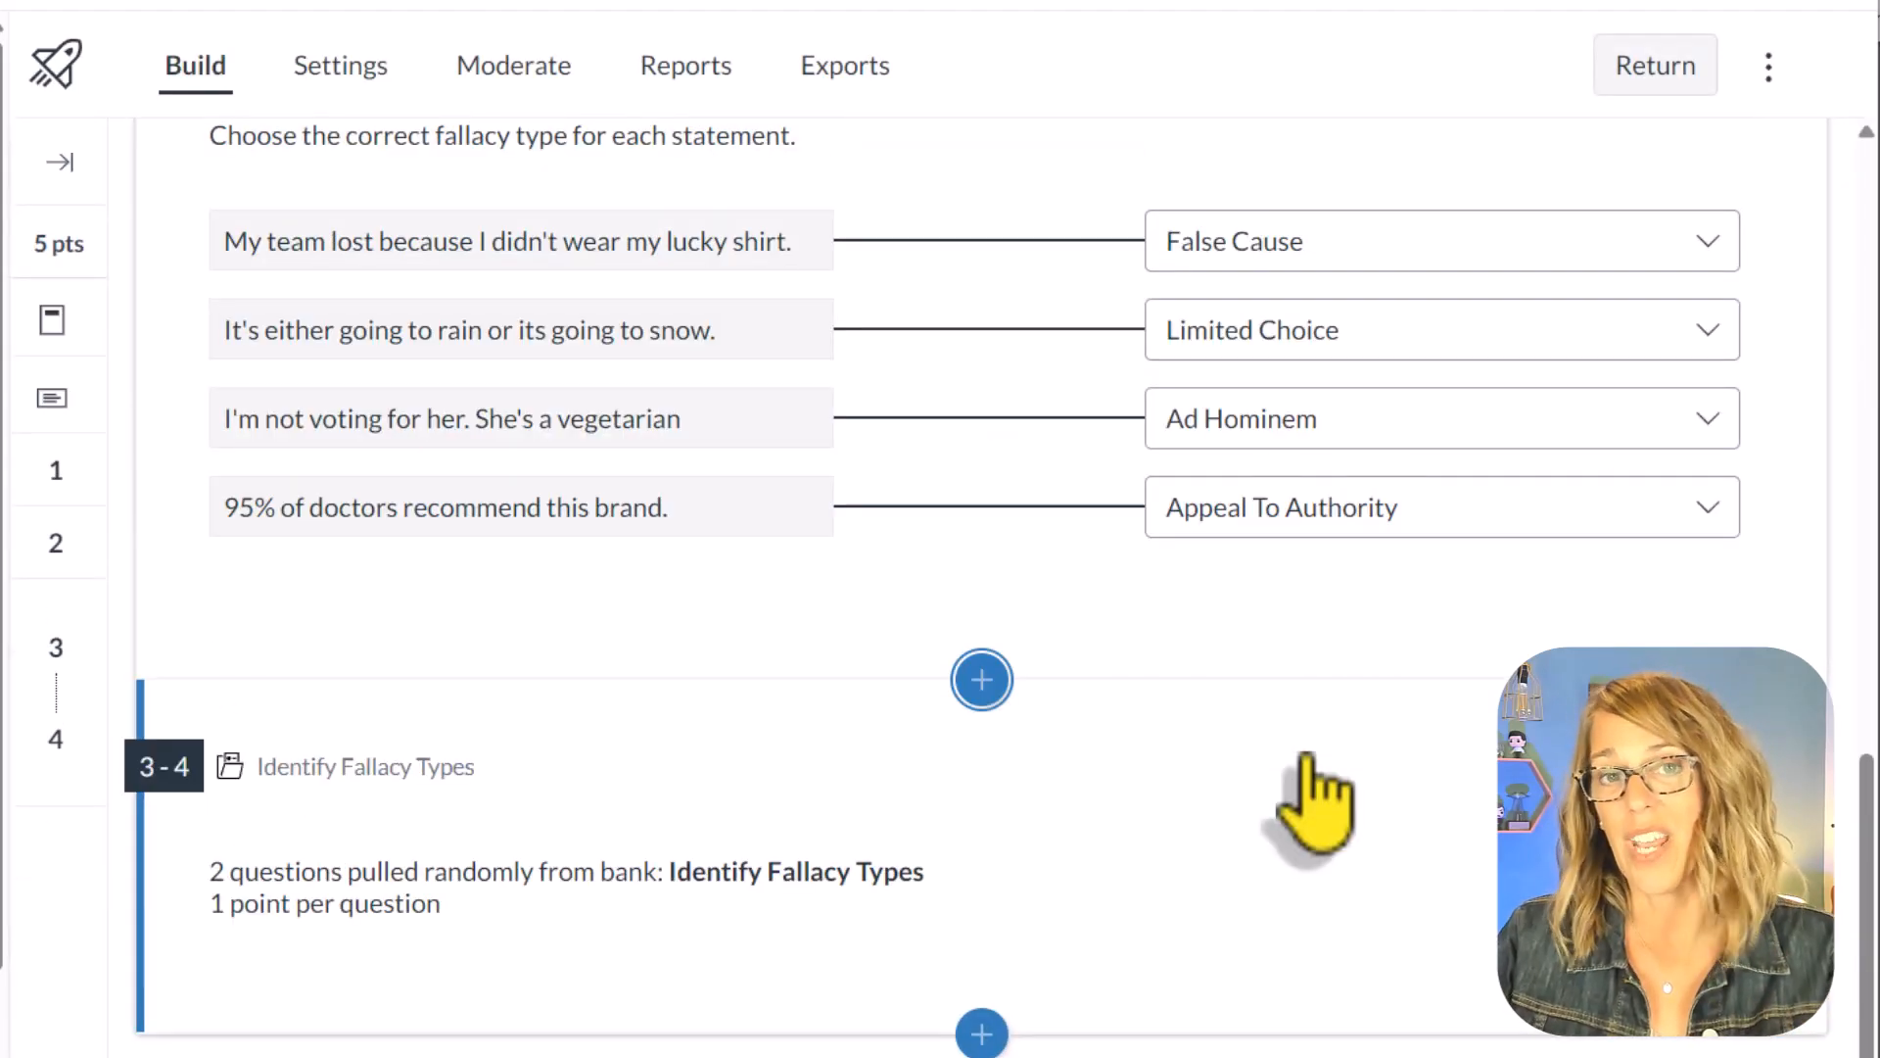
Step: Preview the quiz as a student and page through to the questions pulled randomly from the Identify Fallacy Types bank
{"action": "scroll", "coordinate": [1317, 803], "scroll_direction": "up", "scroll_amount": 15}
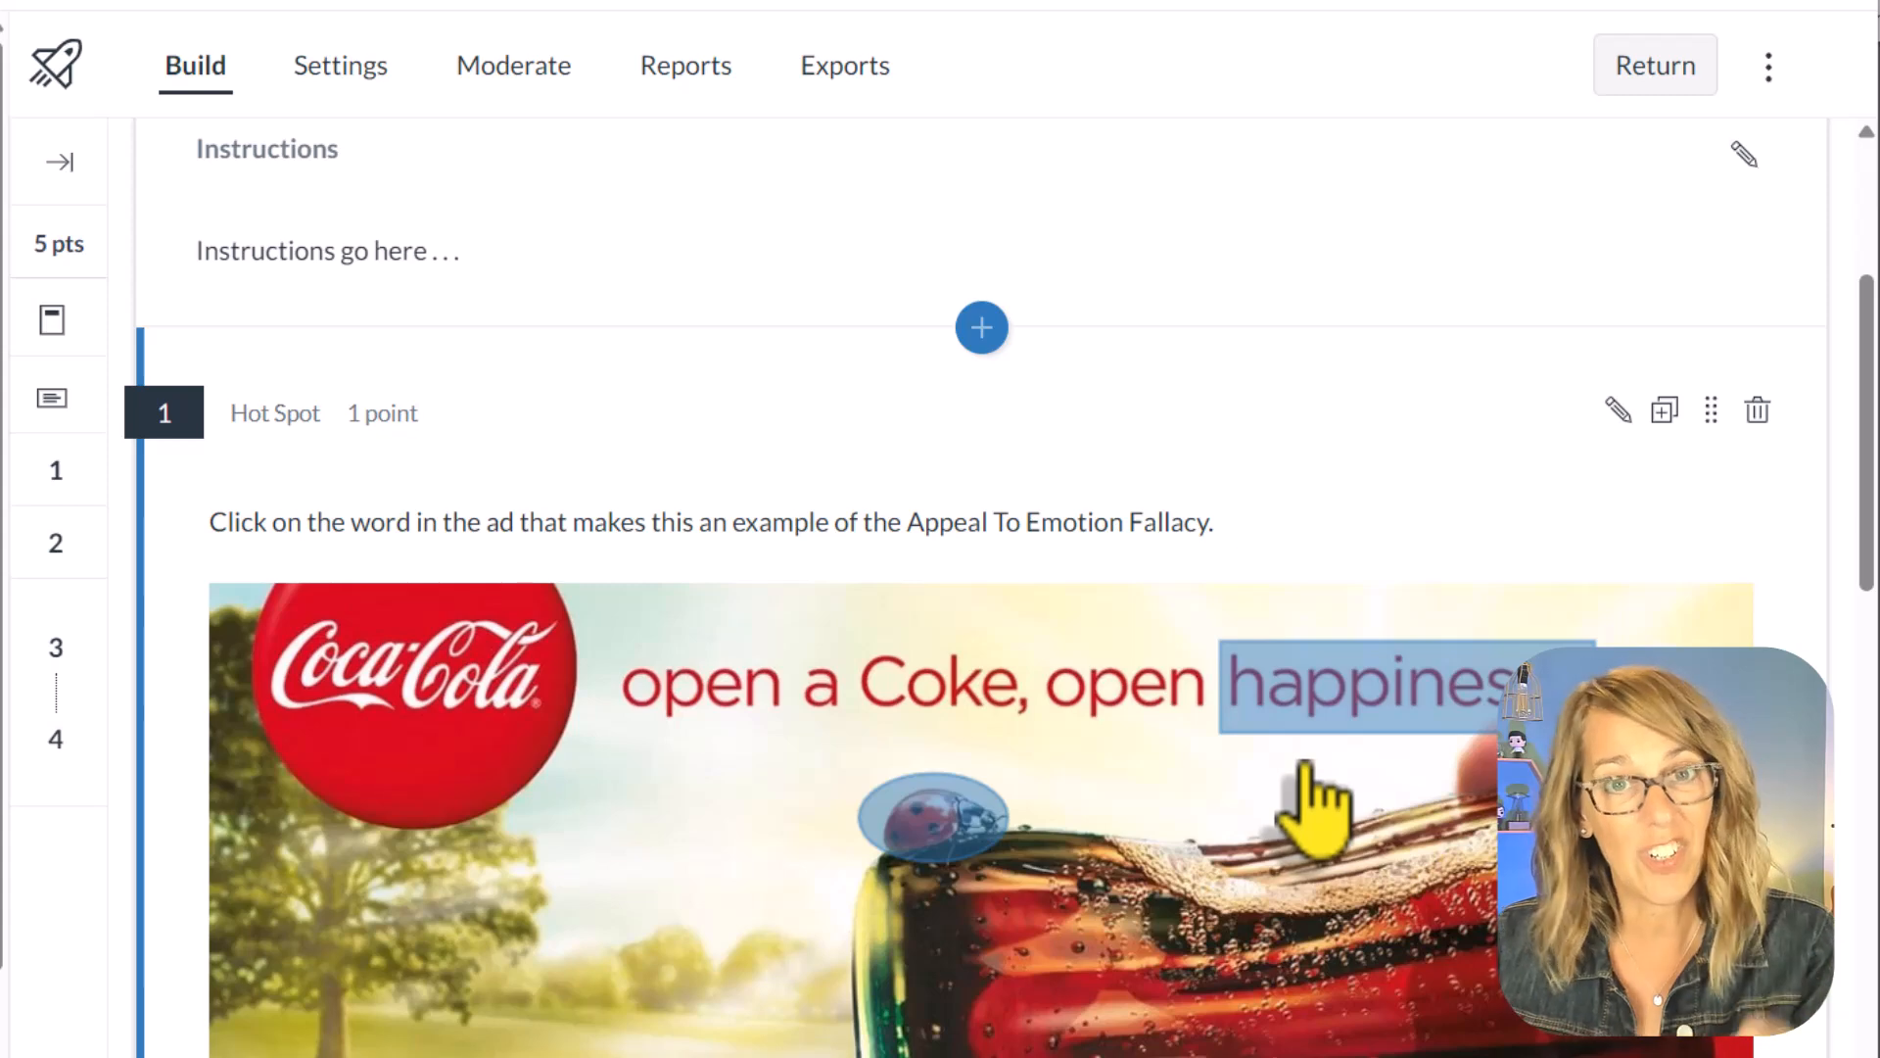
{"action": "scroll", "coordinate": [1308, 778], "scroll_direction": "up", "scroll_amount": 3}
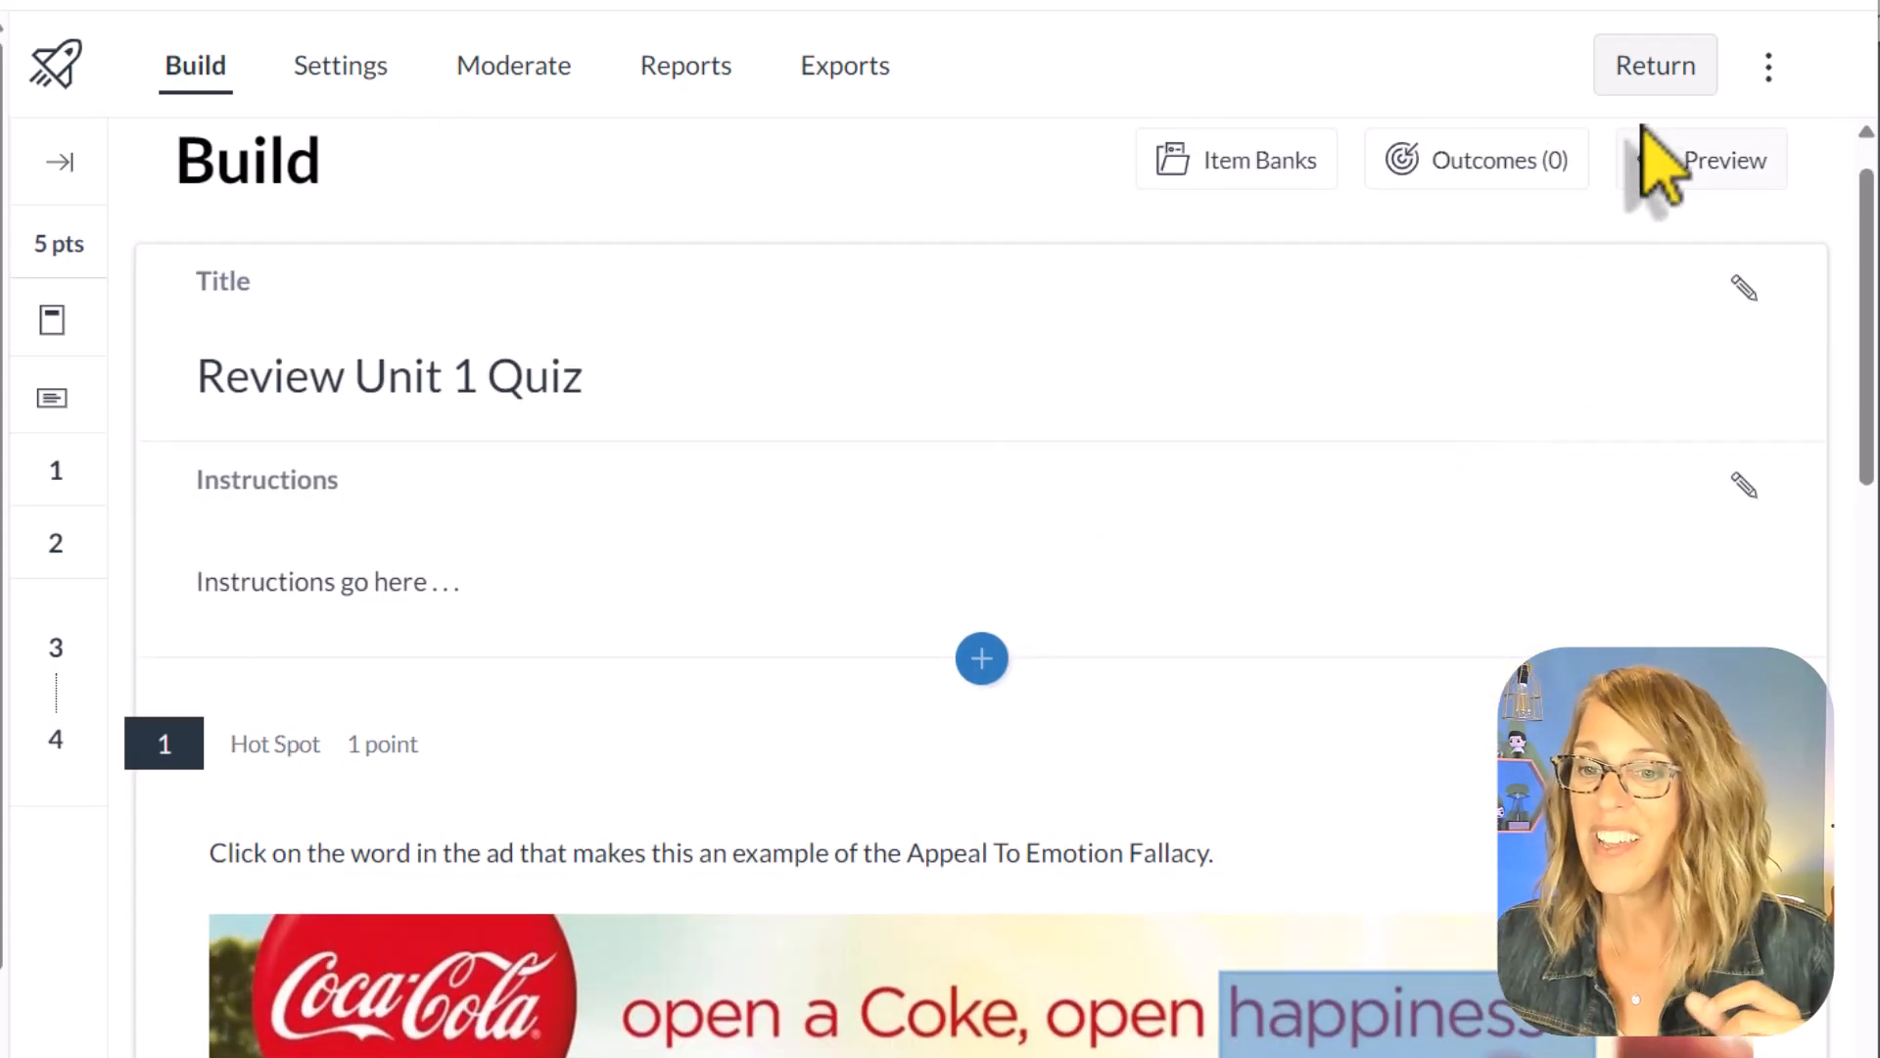
{"action": "left_click", "coordinate": [1743, 172]}
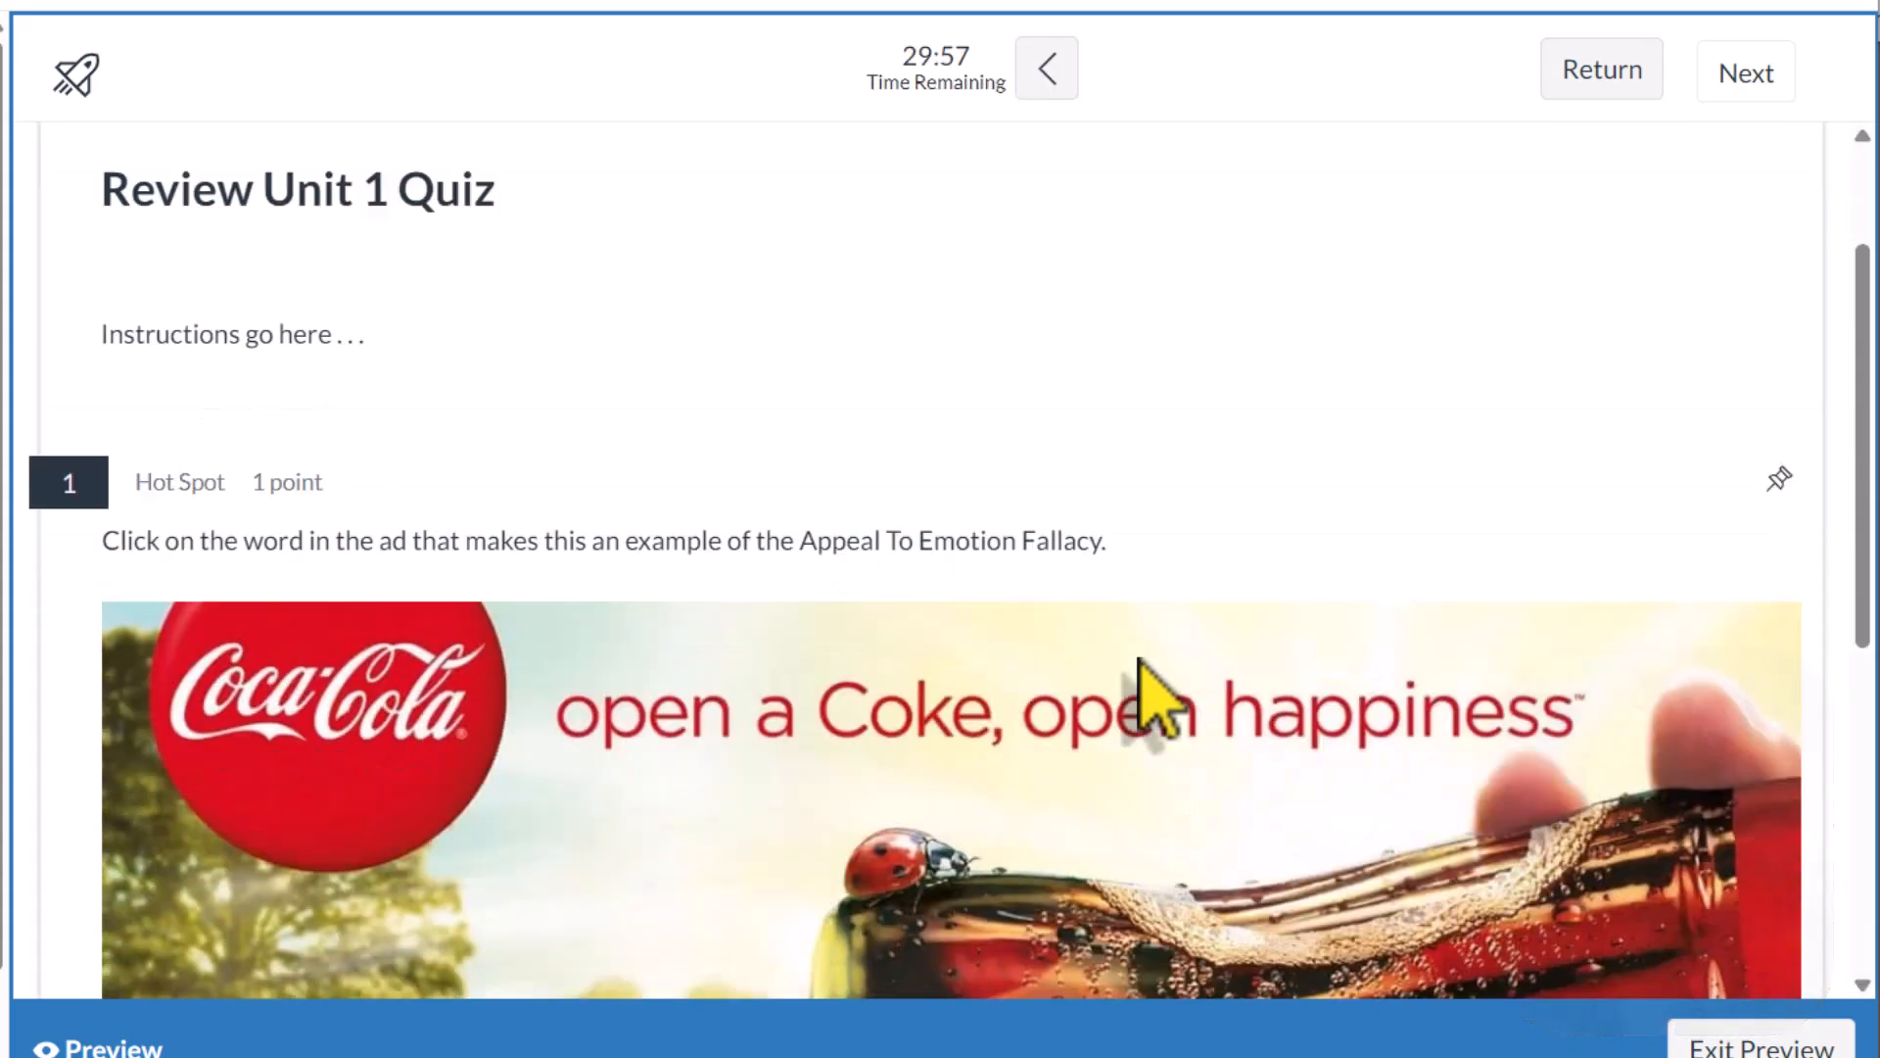
{"action": "scroll", "coordinate": [1141, 666], "scroll_direction": "down", "scroll_amount": 8}
{"action": "scroll", "coordinate": [1136, 658], "scroll_direction": "down", "scroll_amount": 1}
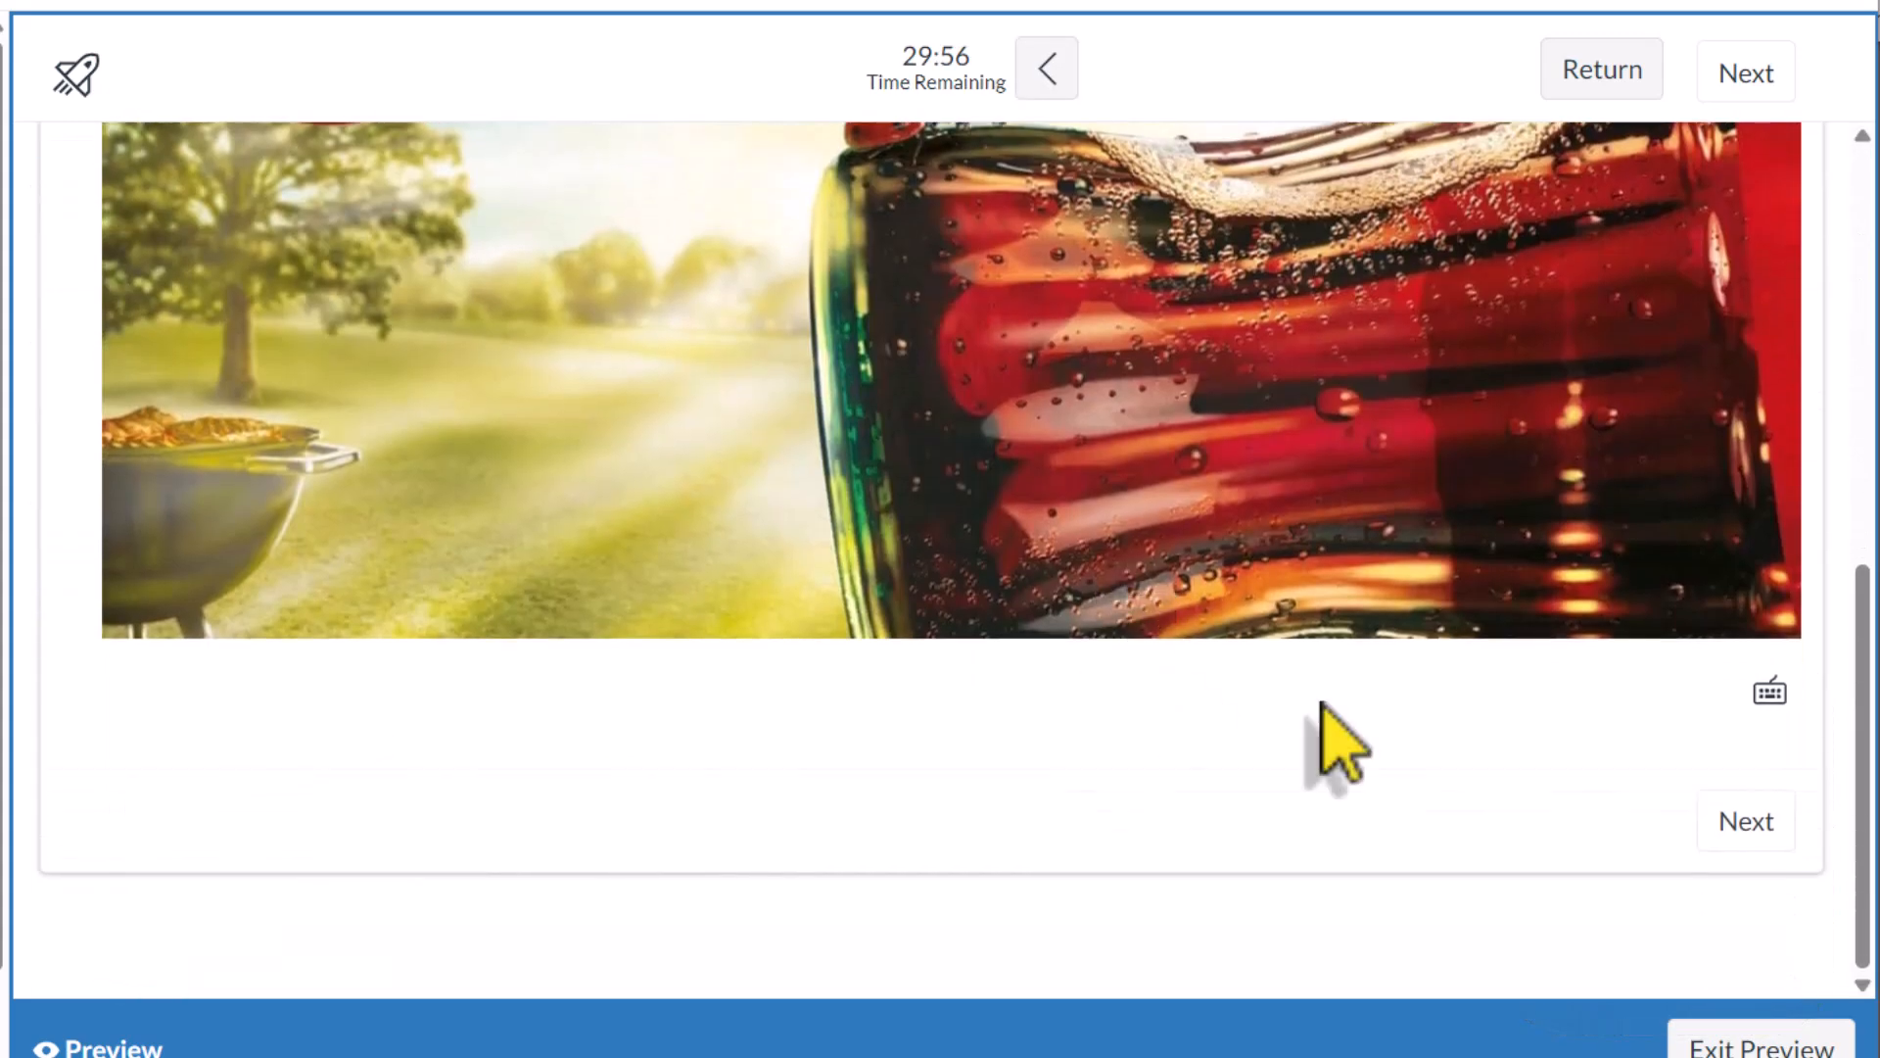
{"action": "left_click", "coordinate": [1734, 823]}
{"action": "left_click", "coordinate": [1735, 823]}
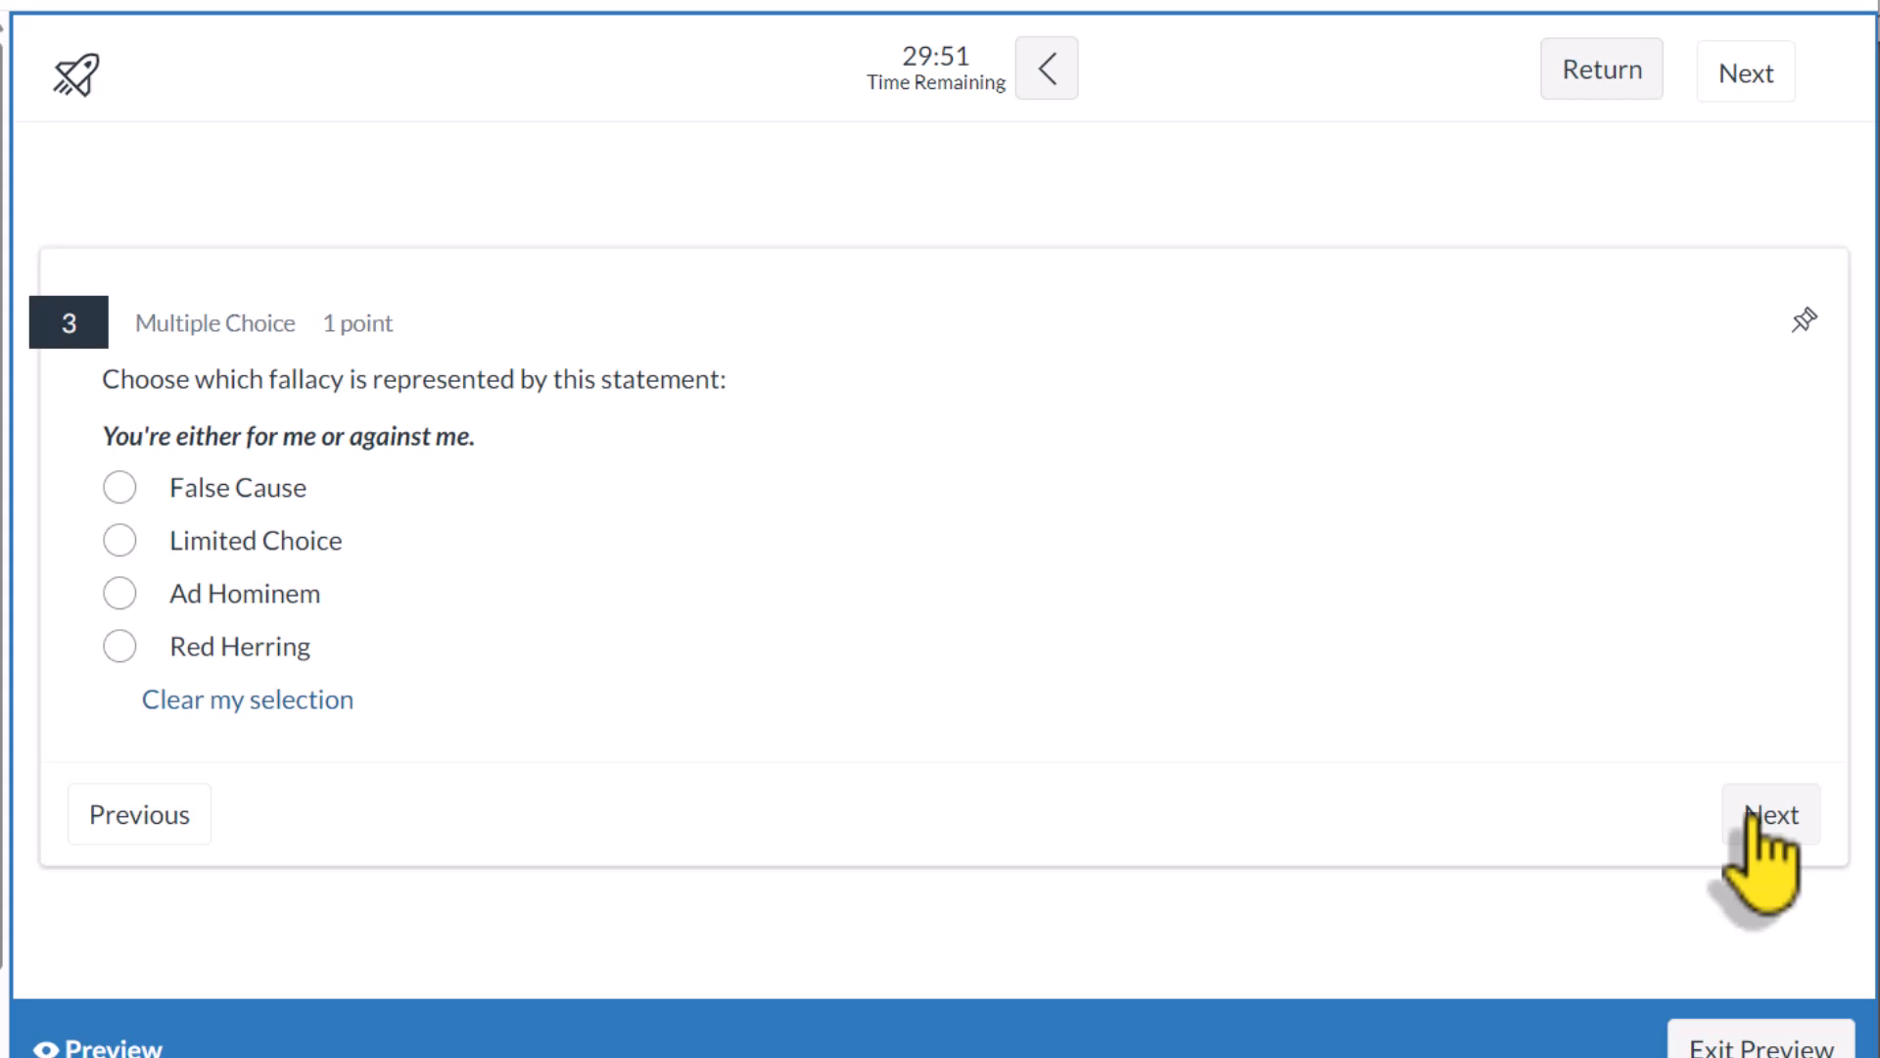
{"action": "left_click", "coordinate": [1753, 821]}
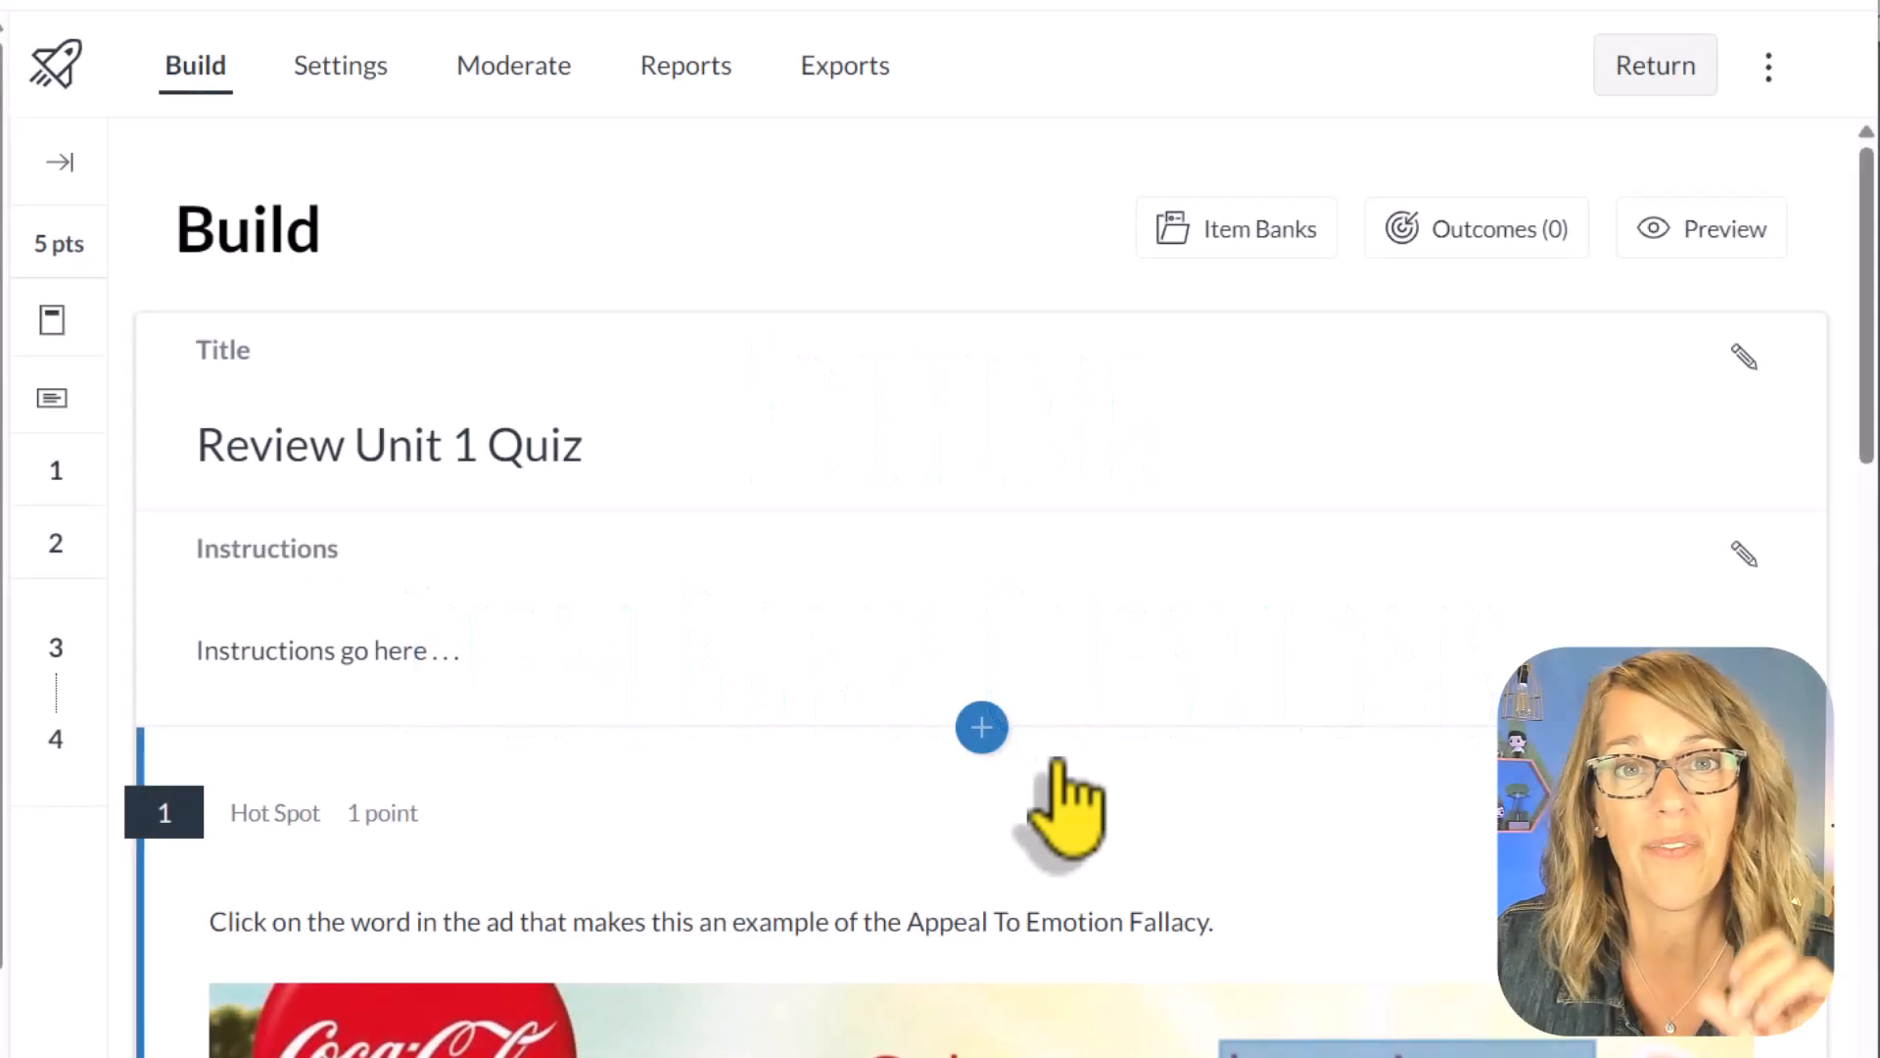
Step: Insert the essay question from the teacher's own item bank before question 1 of the quiz and close the item banks
{"action": "left_click", "coordinate": [983, 728]}
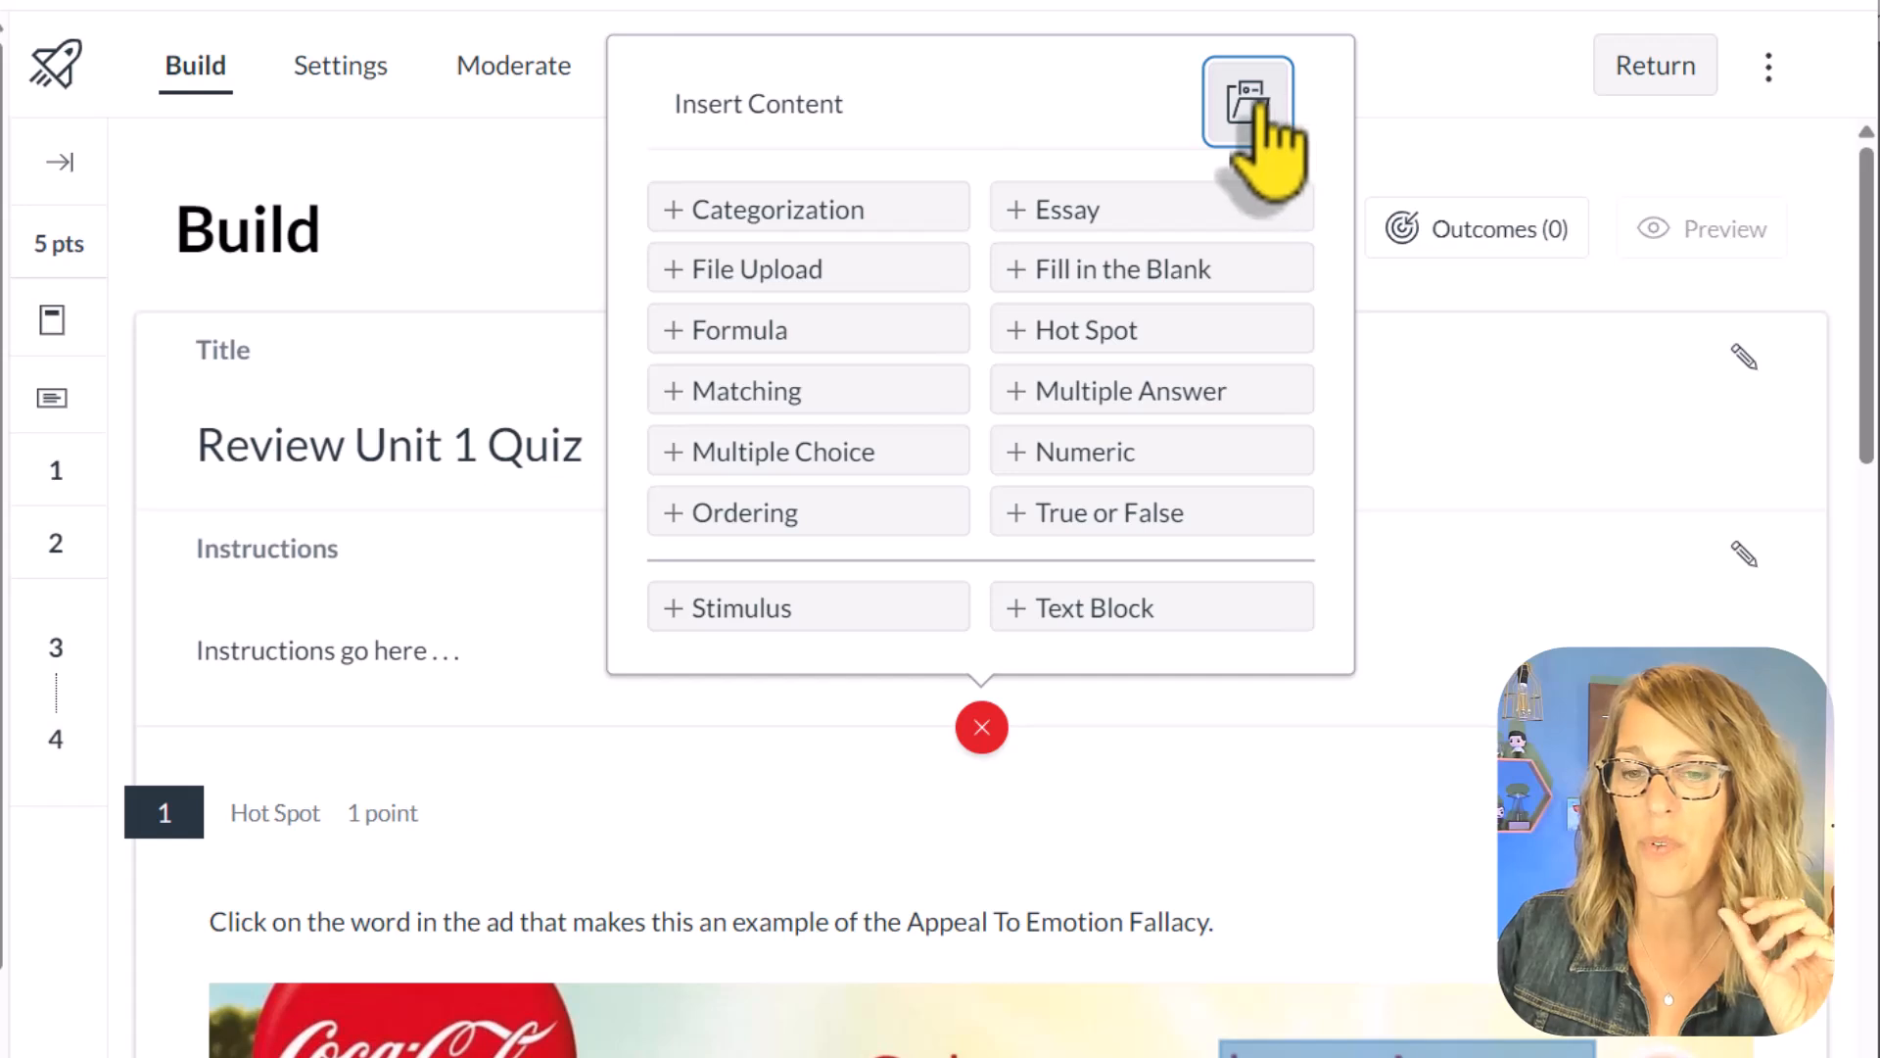
{"action": "left_click", "coordinate": [1251, 102]}
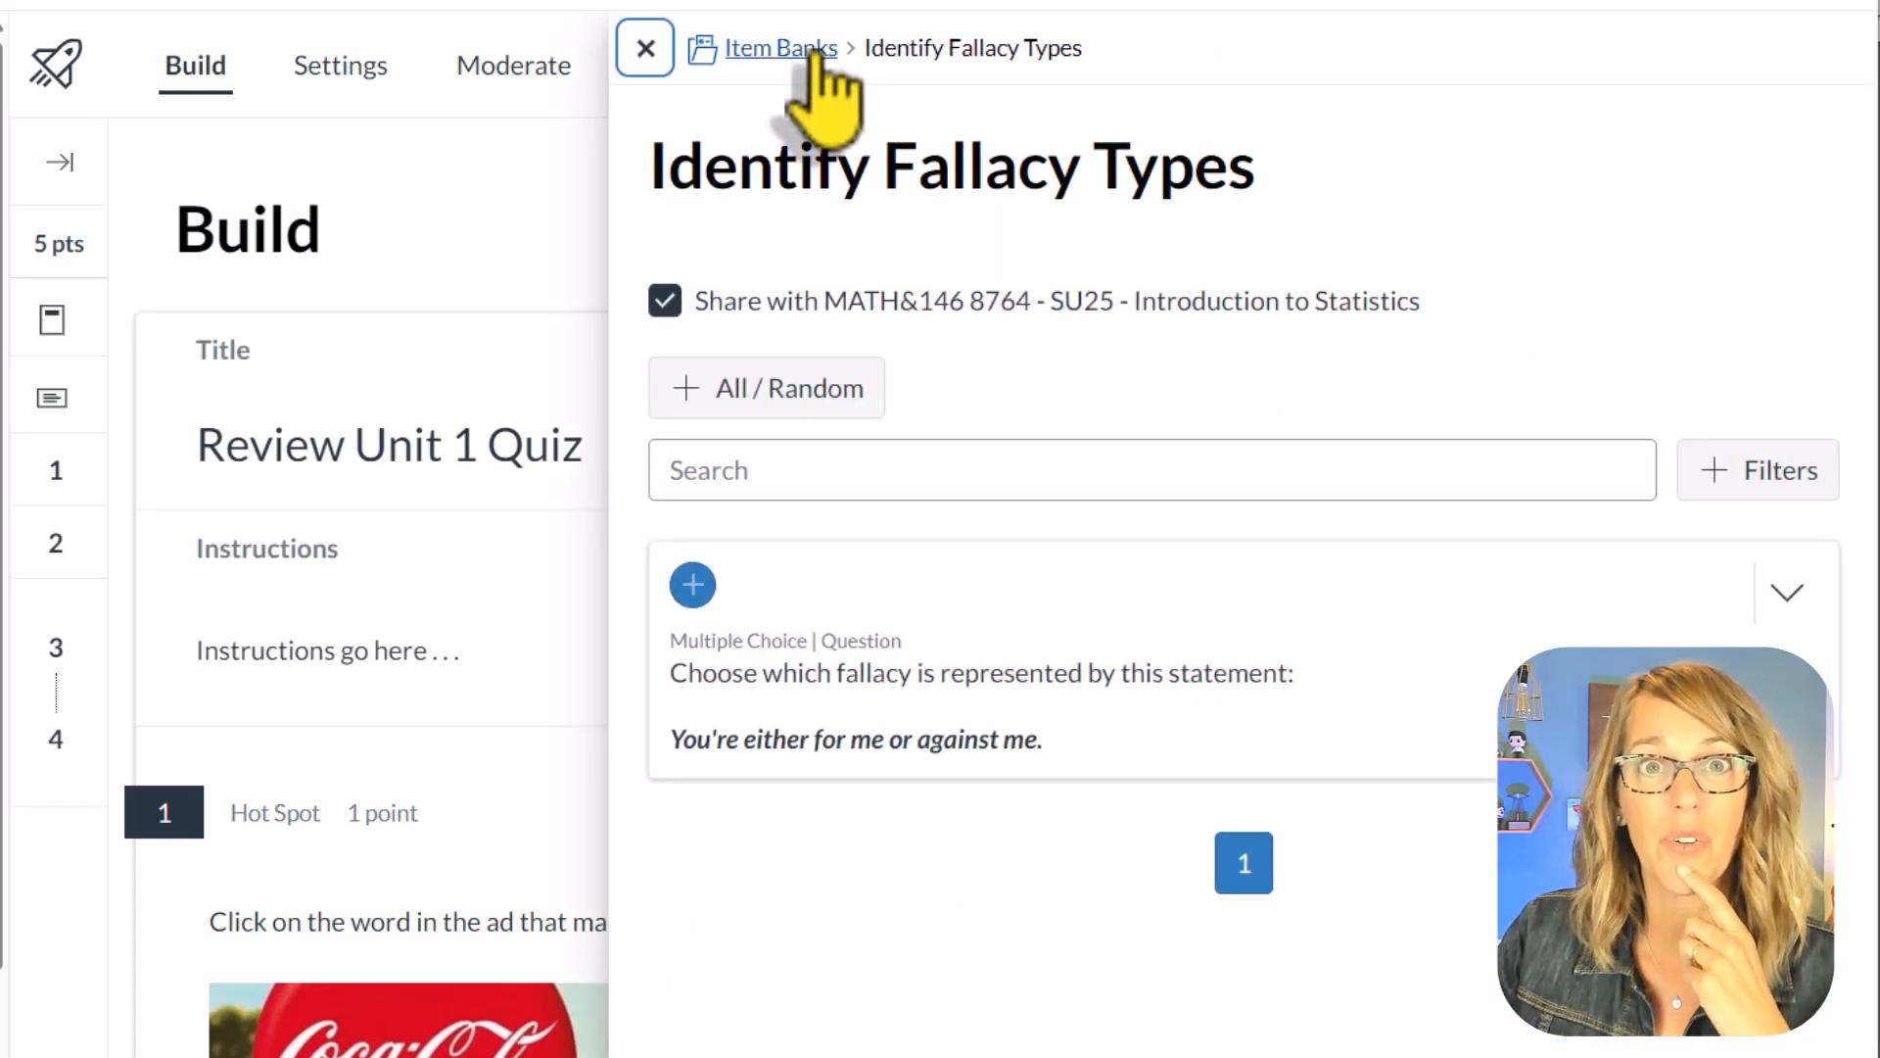
{"action": "left_click", "coordinate": [809, 51]}
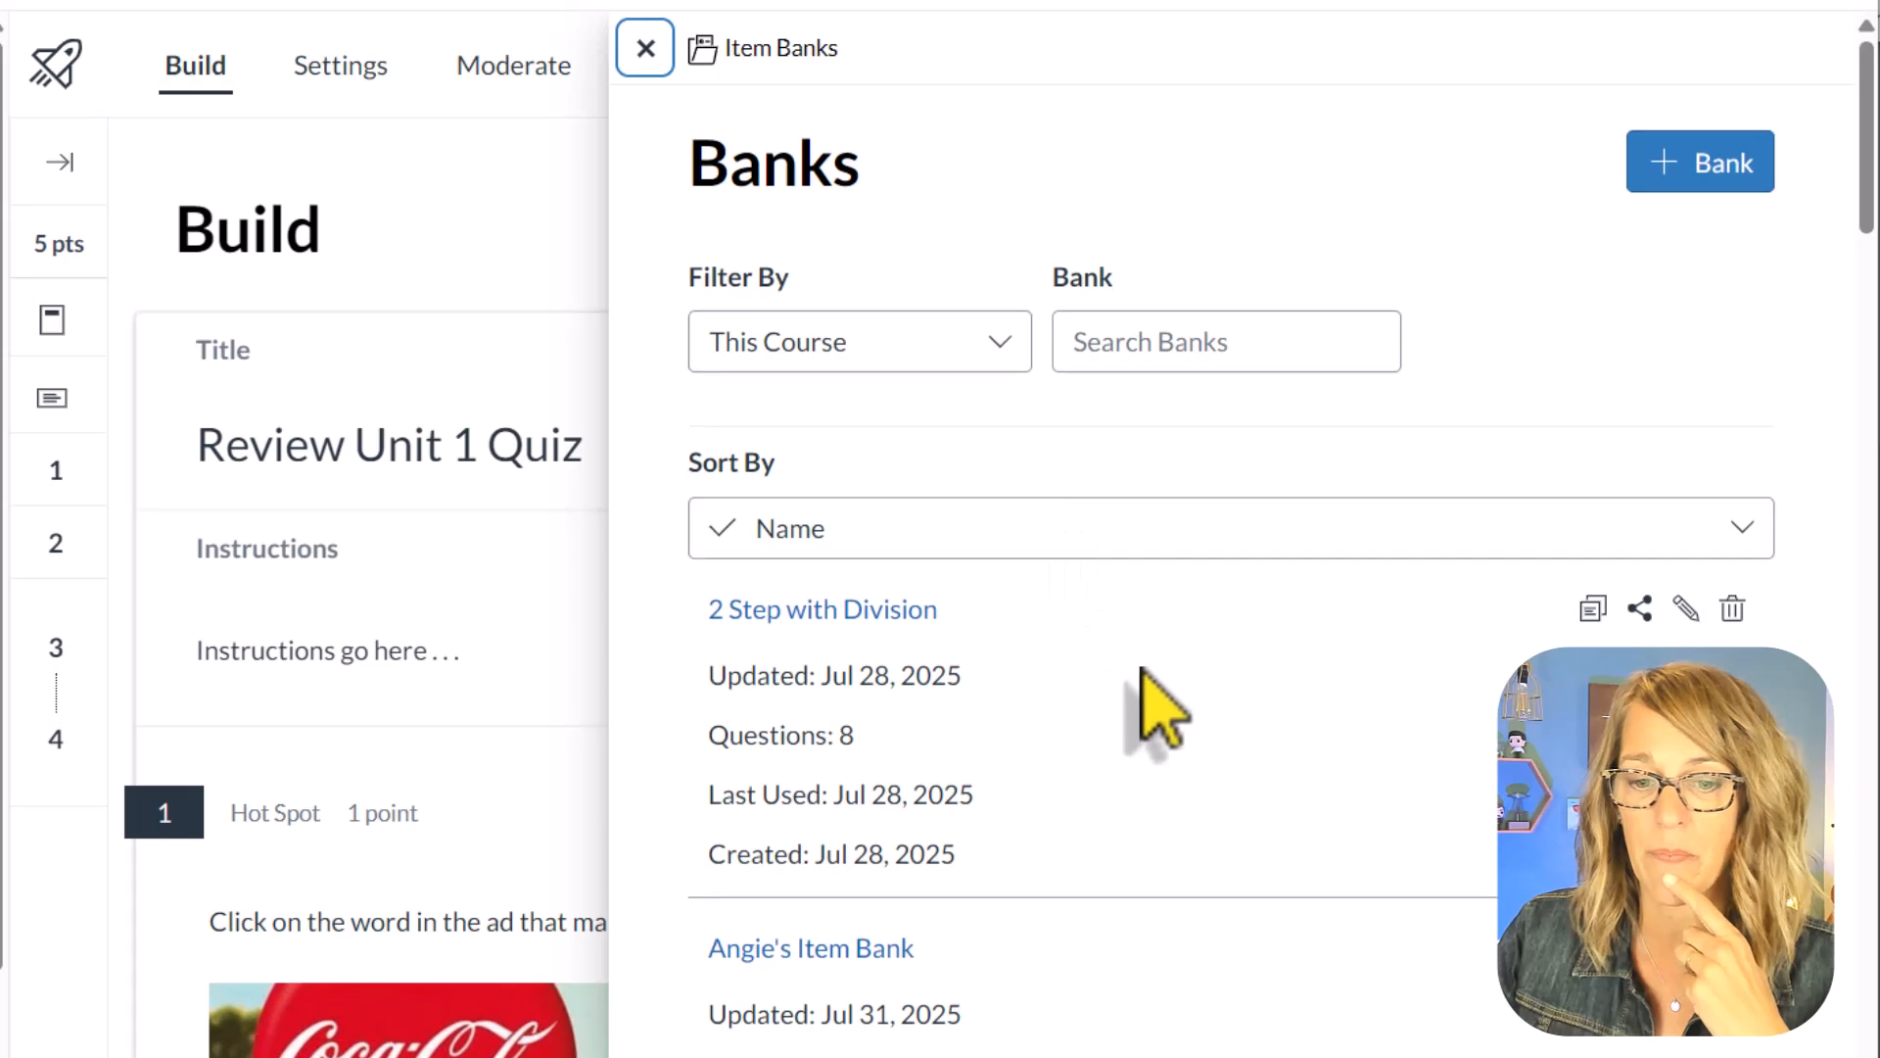
{"action": "scroll", "coordinate": [1146, 710], "scroll_direction": "down", "scroll_amount": 7}
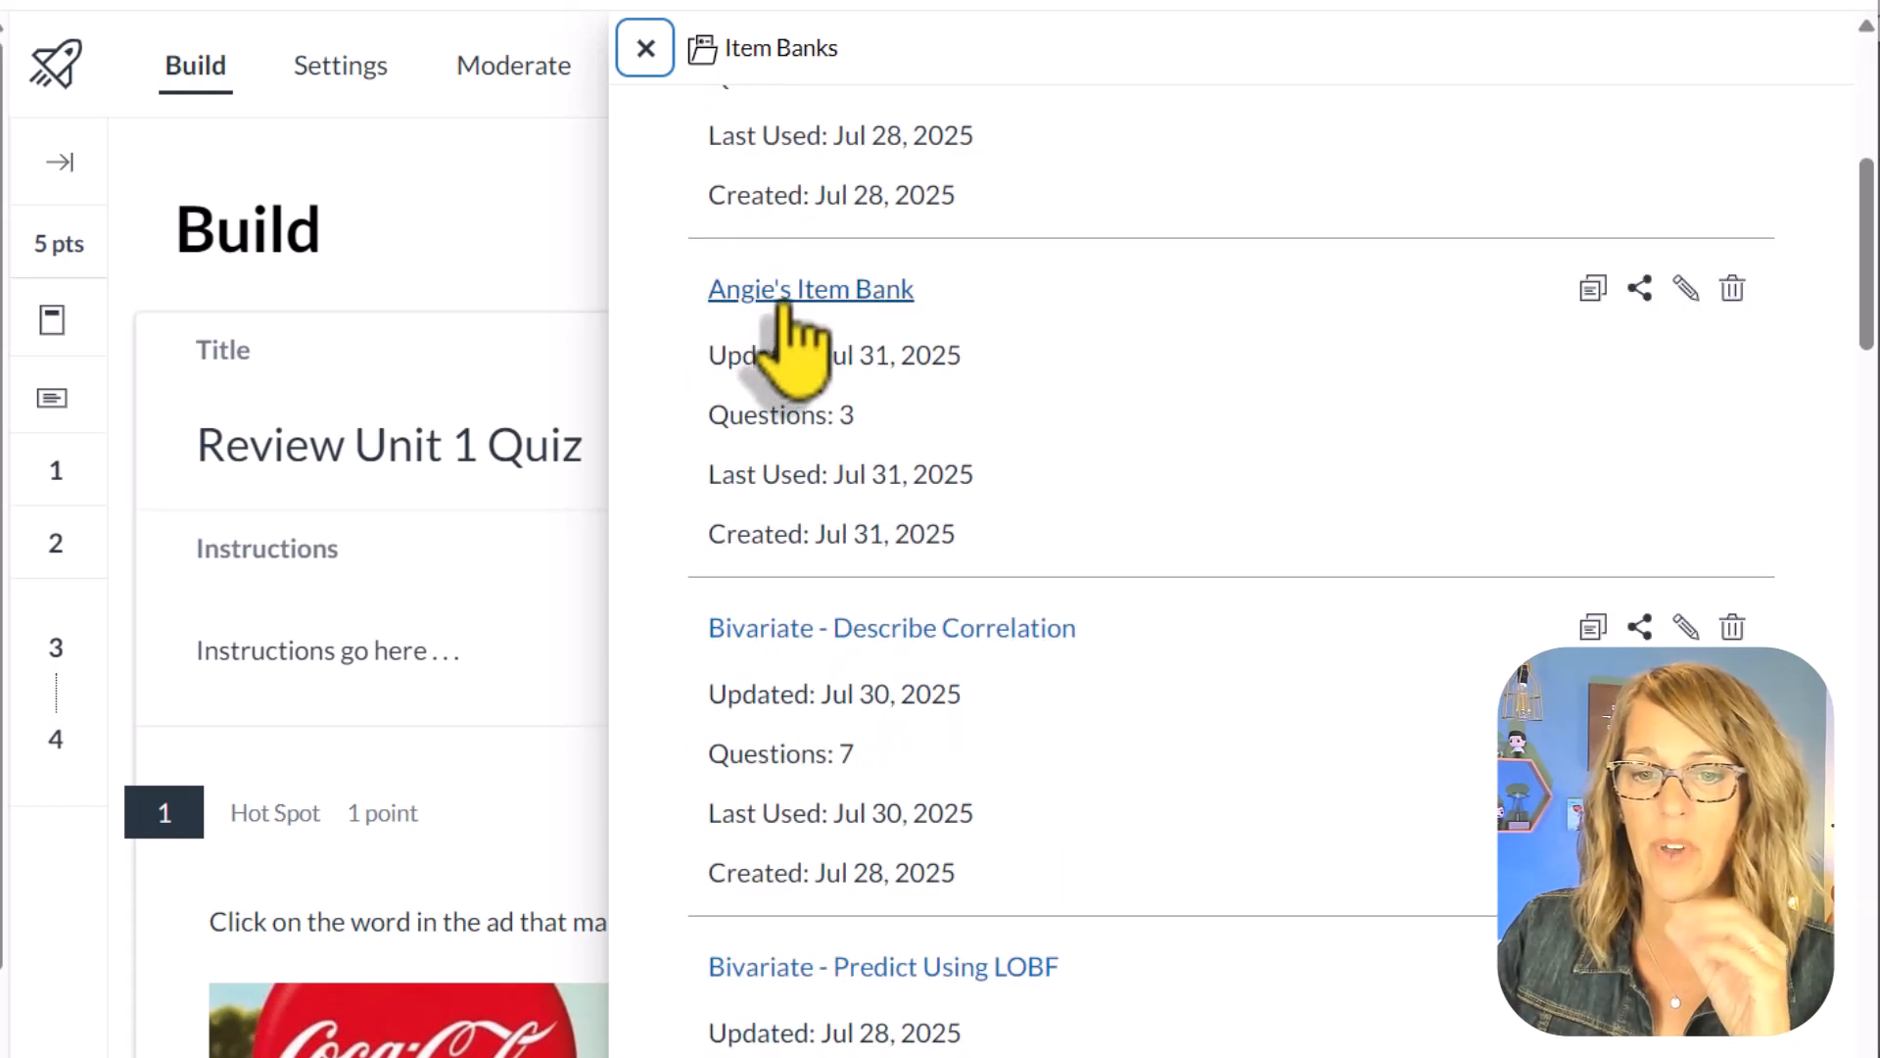
{"action": "left_click", "coordinate": [784, 293]}
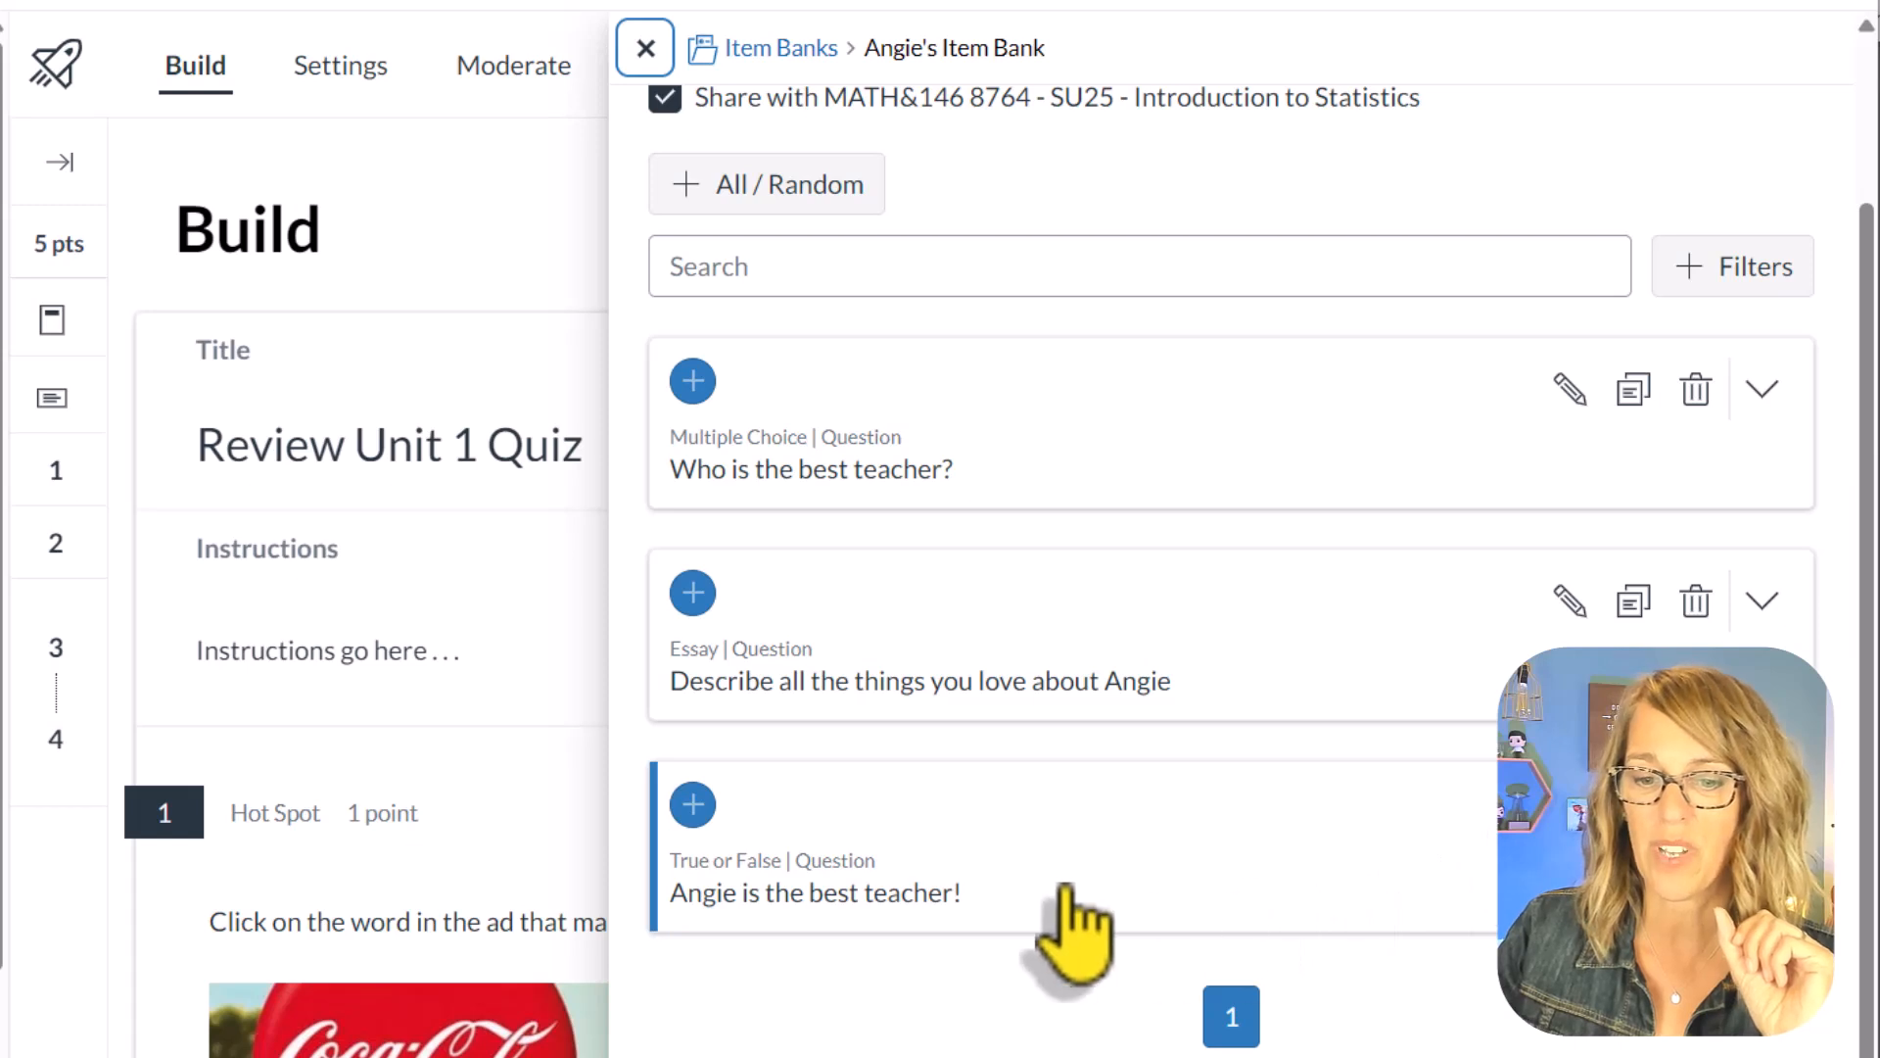
{"action": "left_click", "coordinate": [693, 592]}
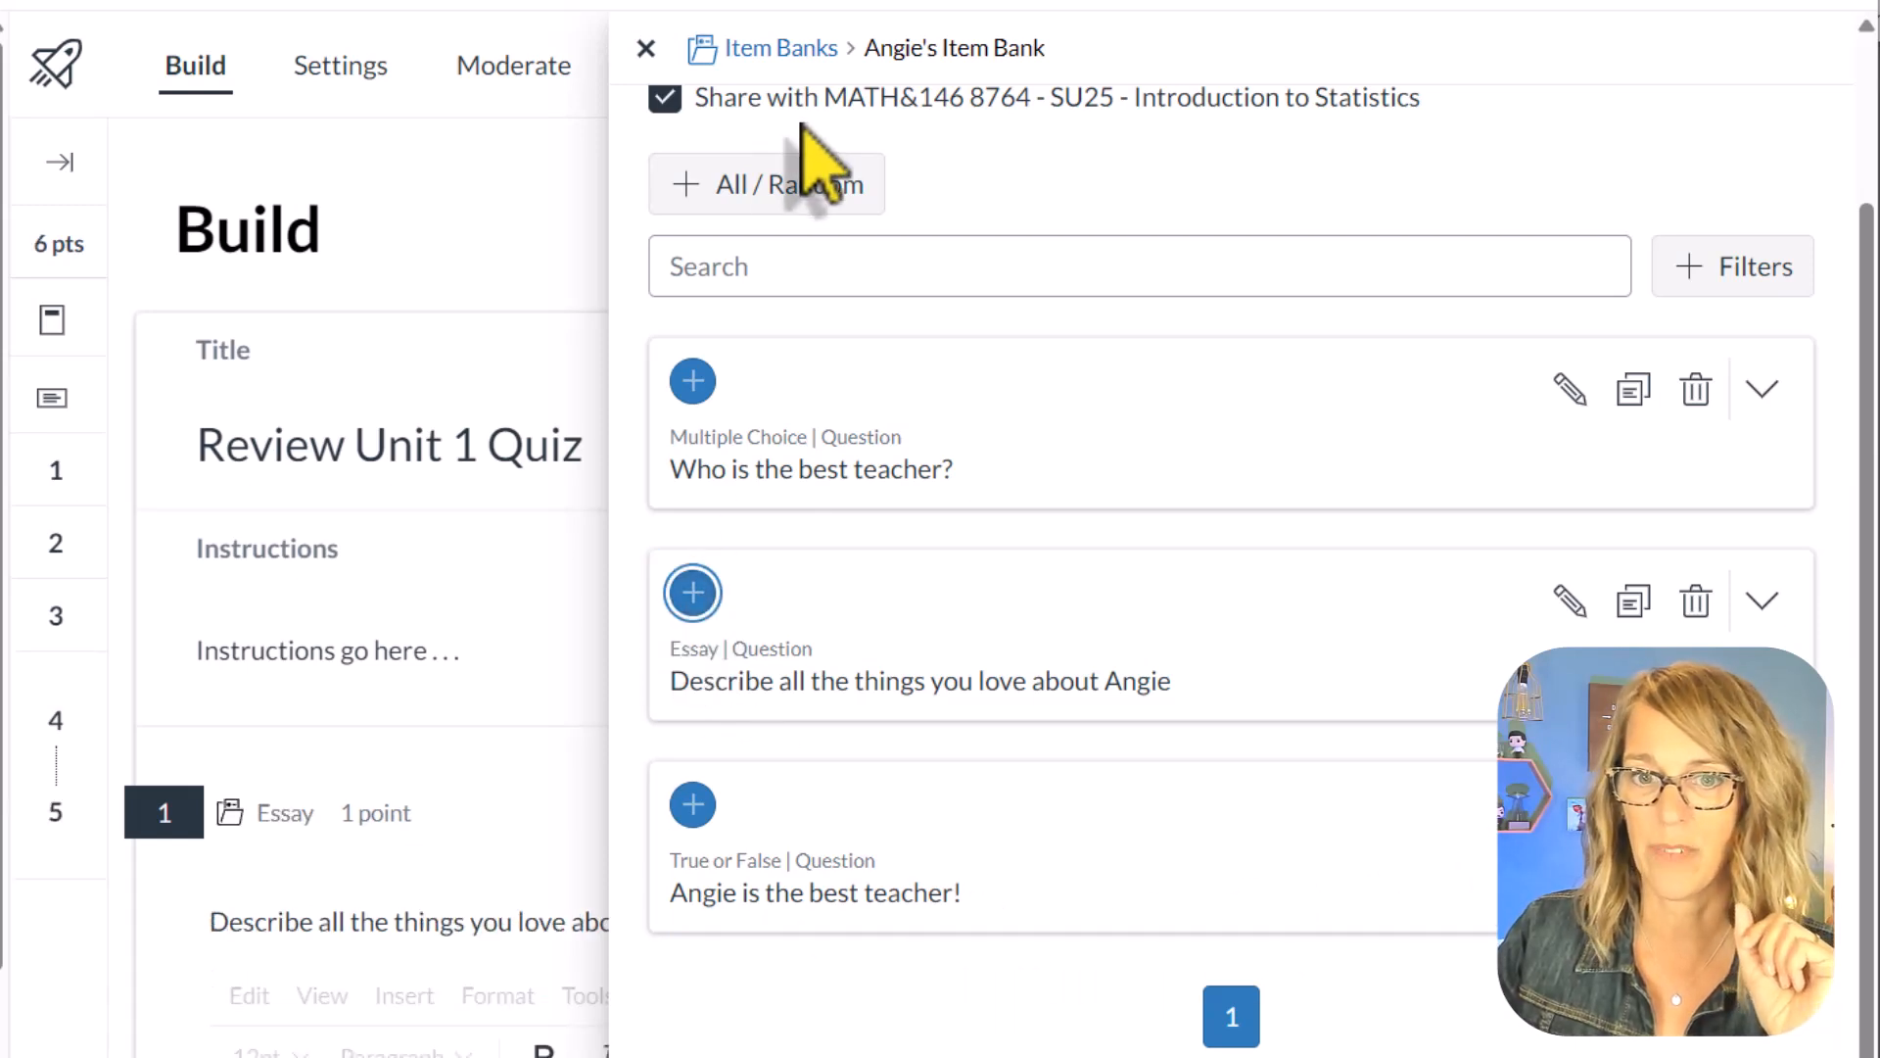
{"action": "left_click", "coordinate": [645, 49]}
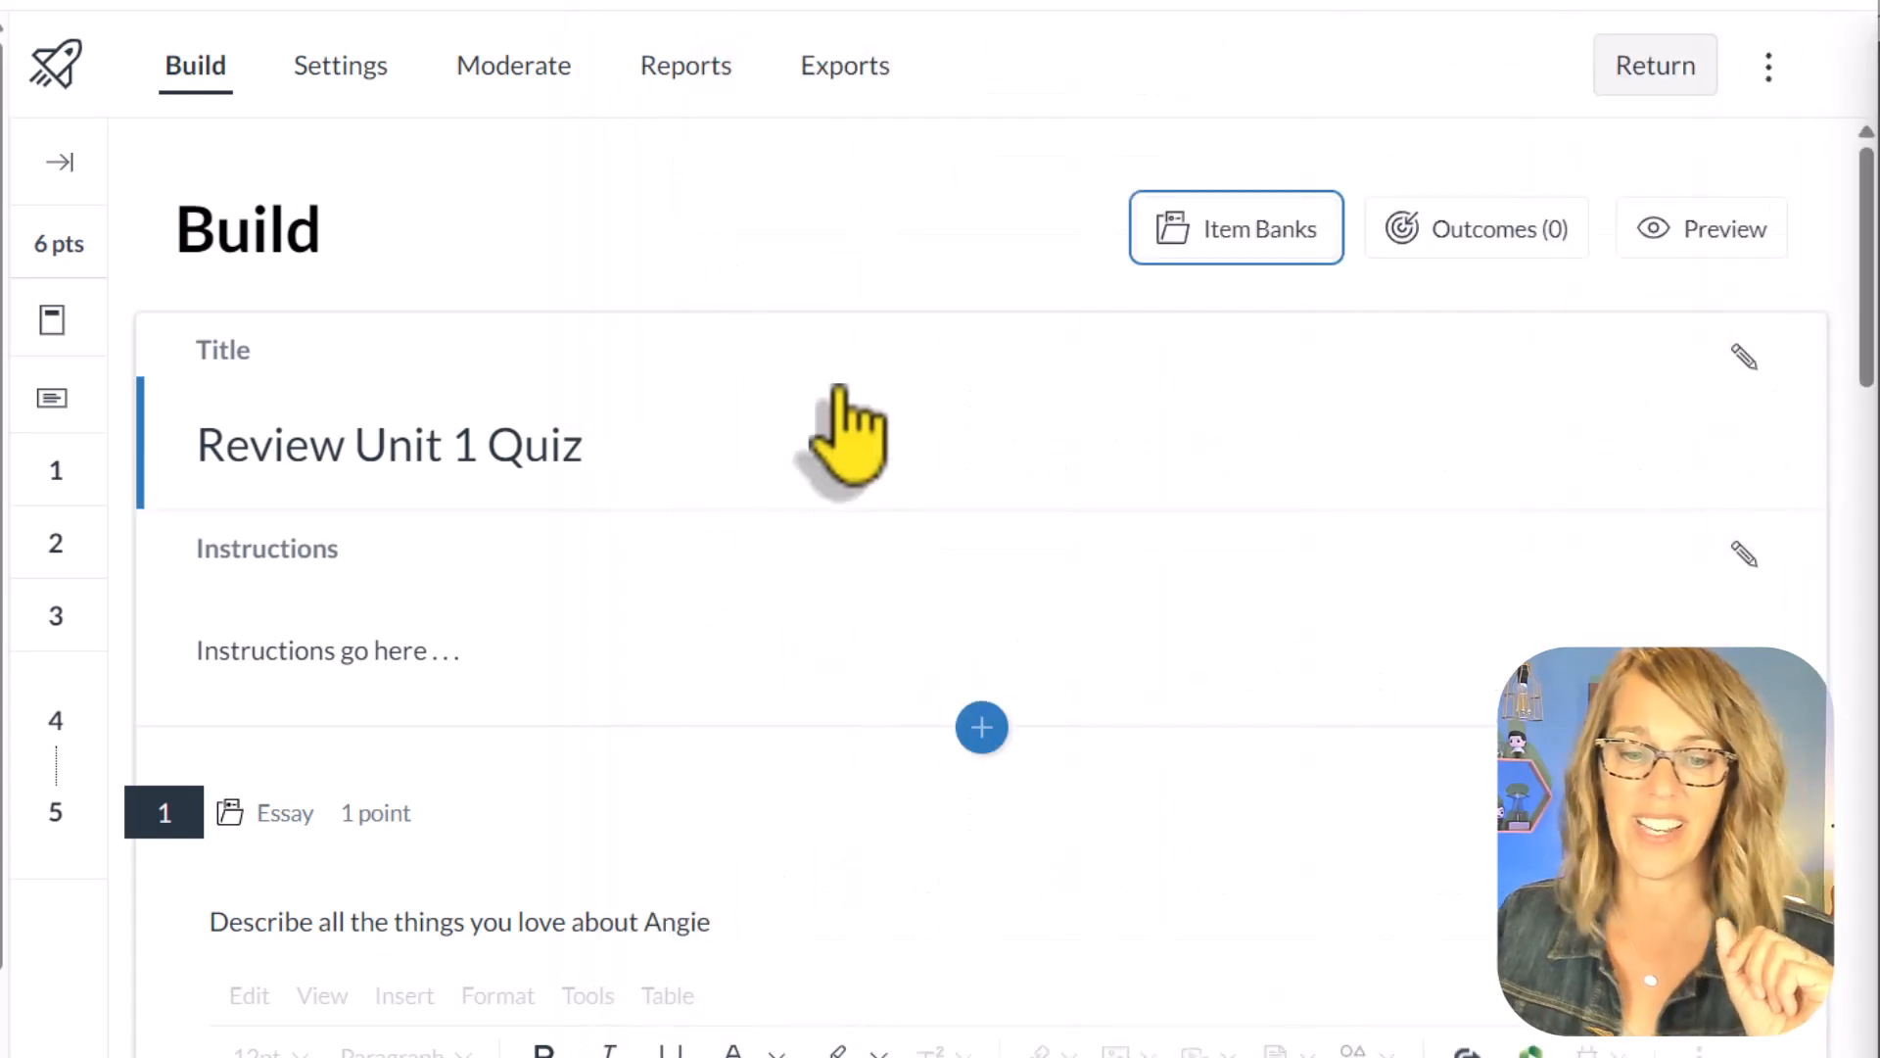
Step: Edit the essay question in its bank, replacing "all the" with "three" in the question stem, and close the bank
{"action": "scroll", "coordinate": [839, 881], "scroll_direction": "down", "scroll_amount": 3}
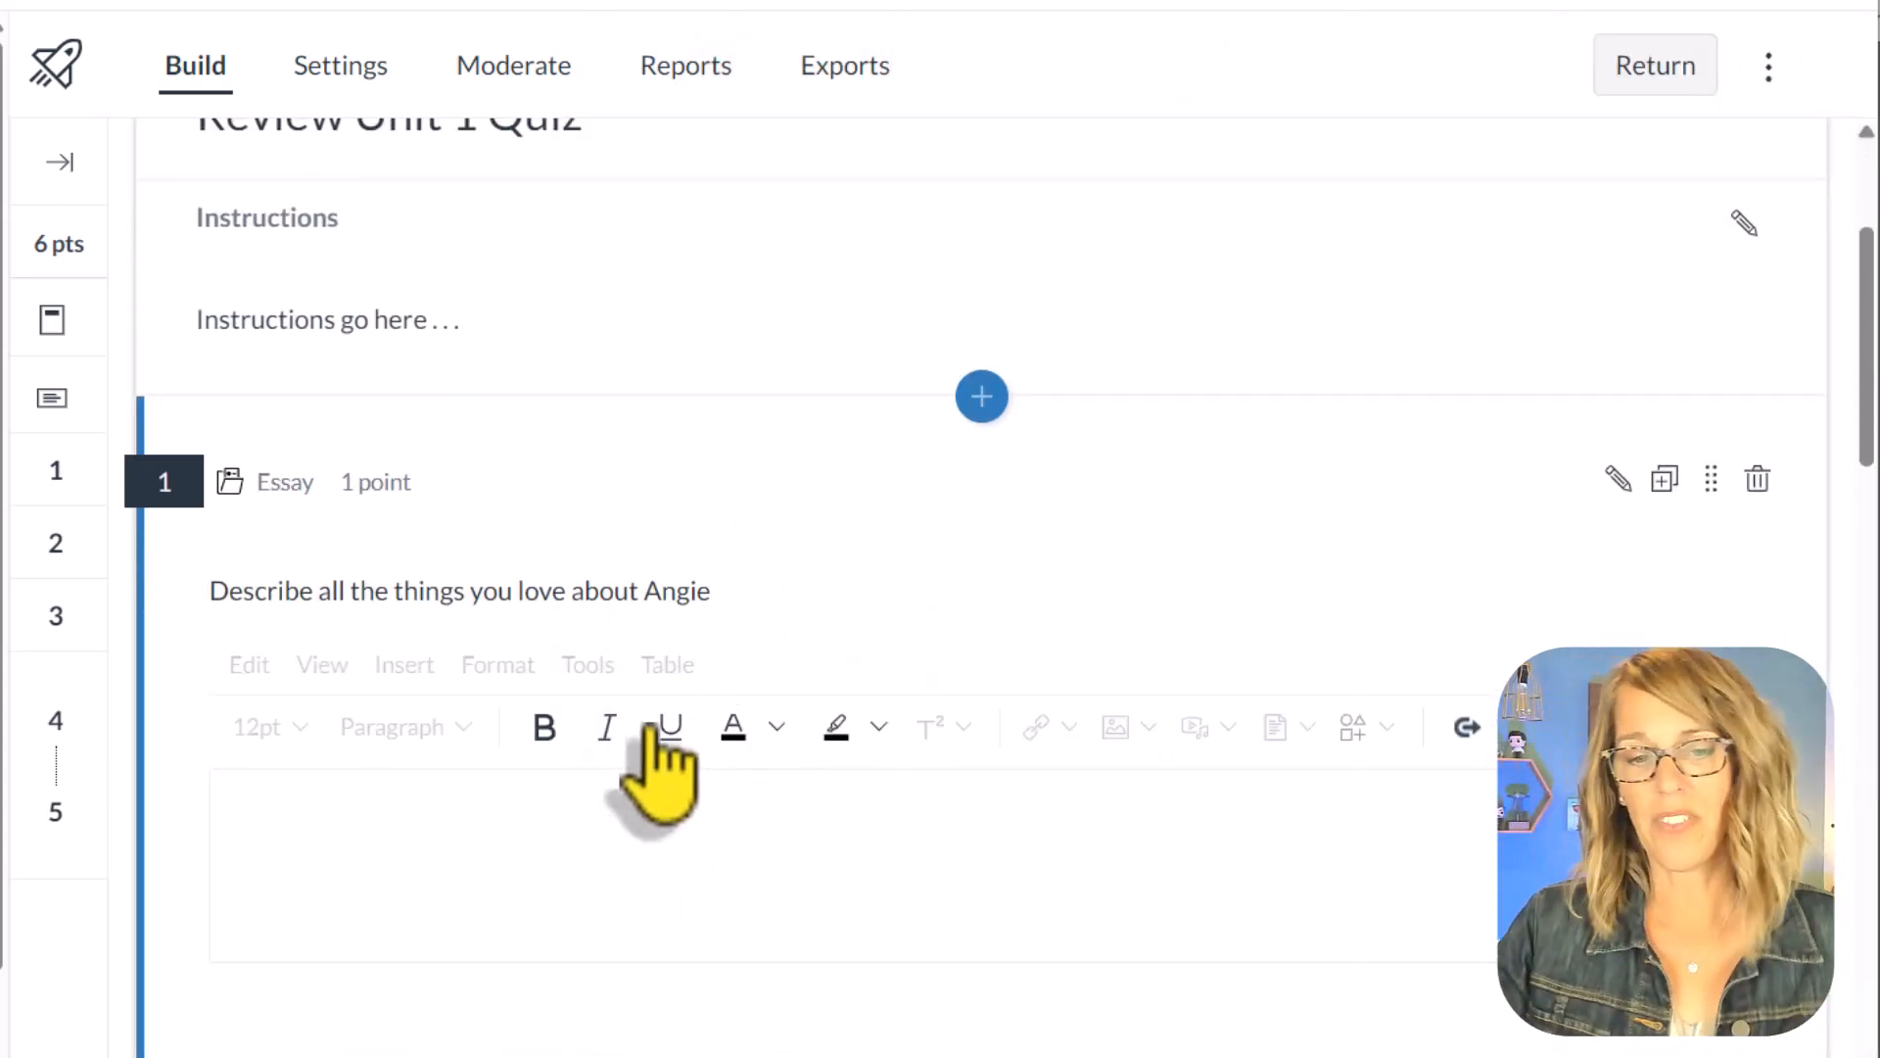
{"action": "scroll", "coordinate": [648, 727], "scroll_direction": "down", "scroll_amount": 2}
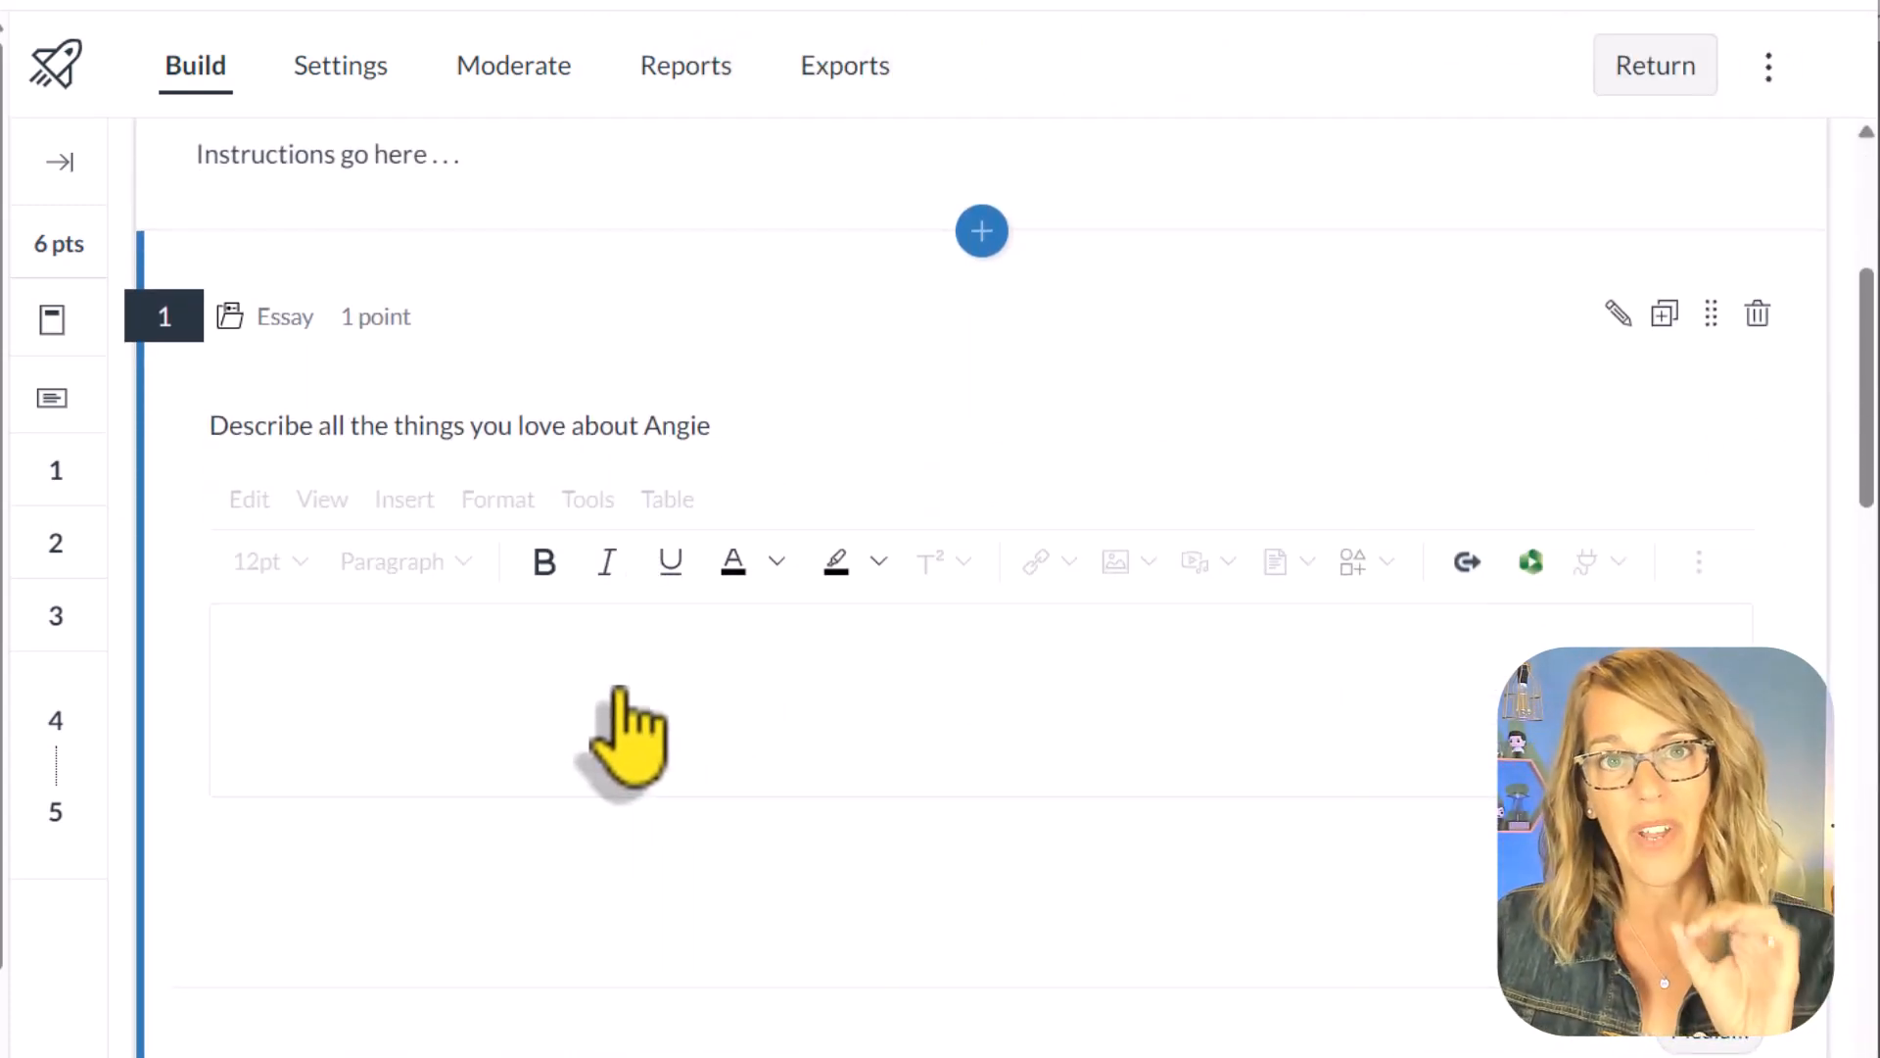
{"action": "left_click", "coordinate": [1617, 313]}
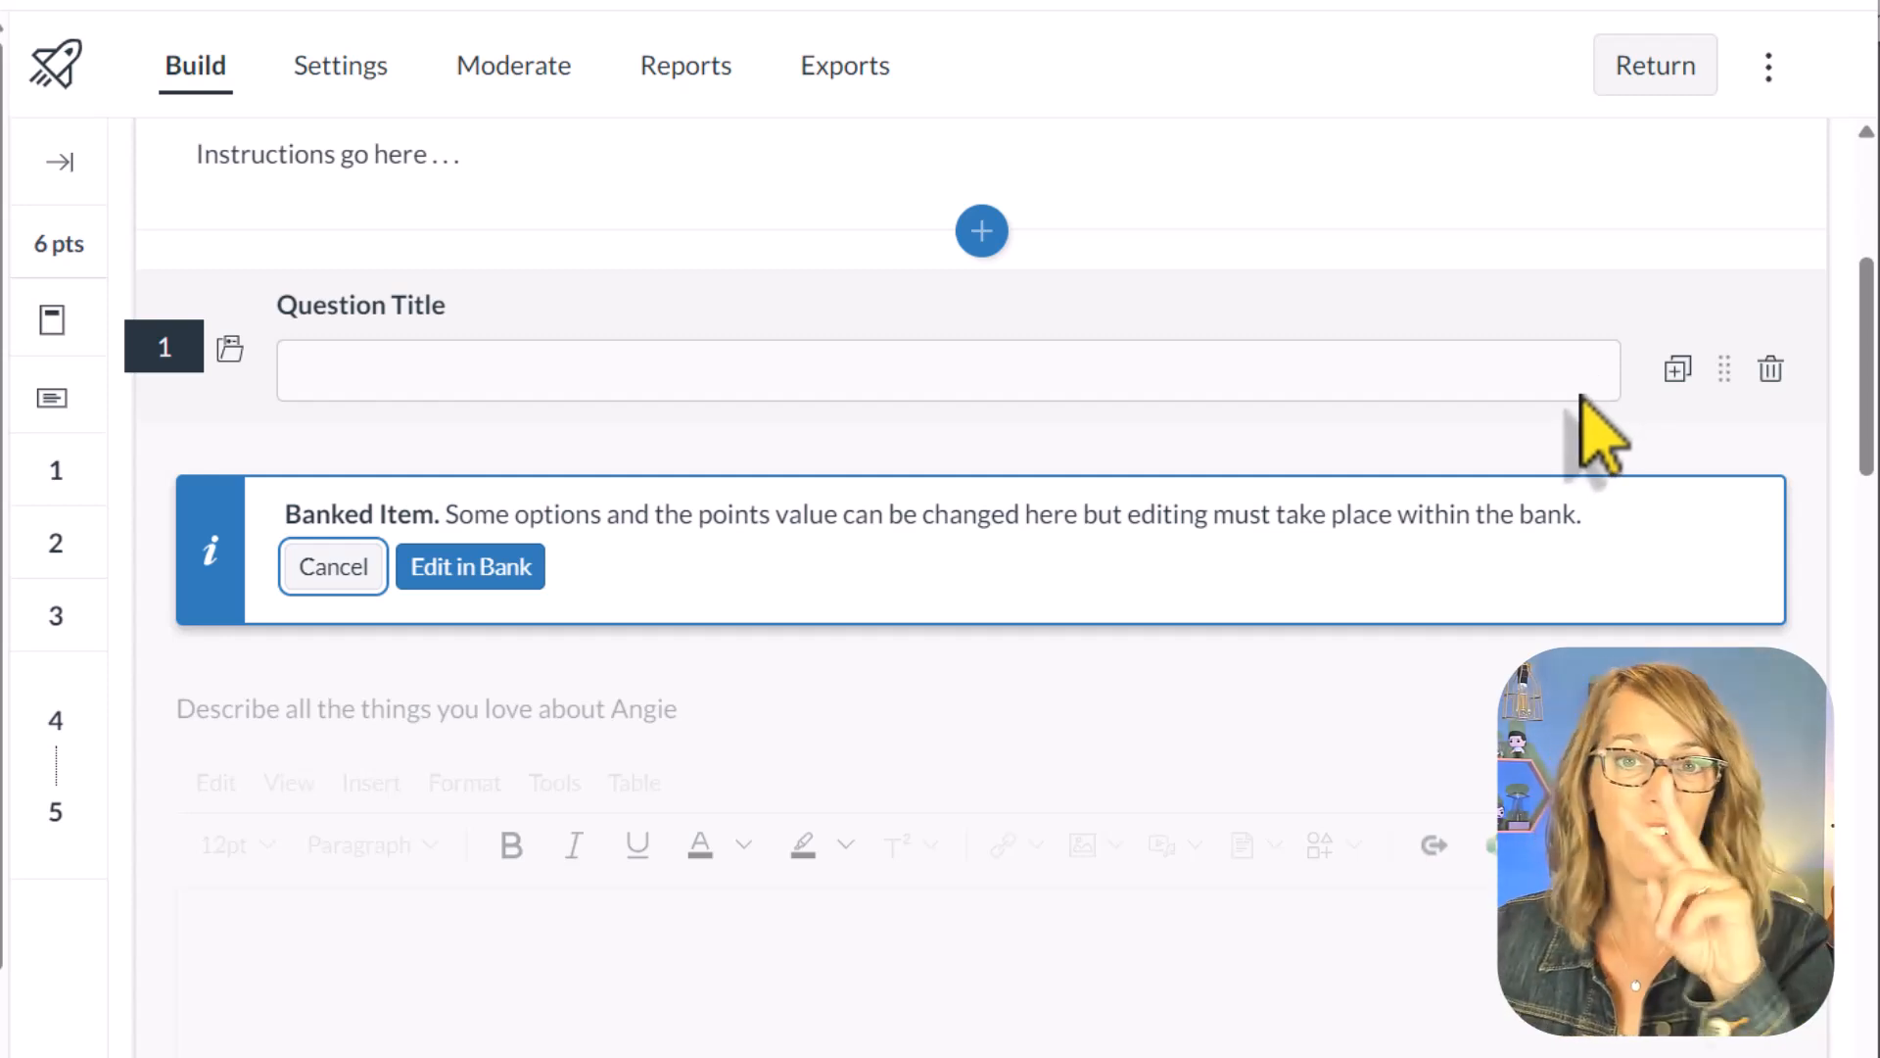
{"action": "left_click", "coordinate": [485, 568]}
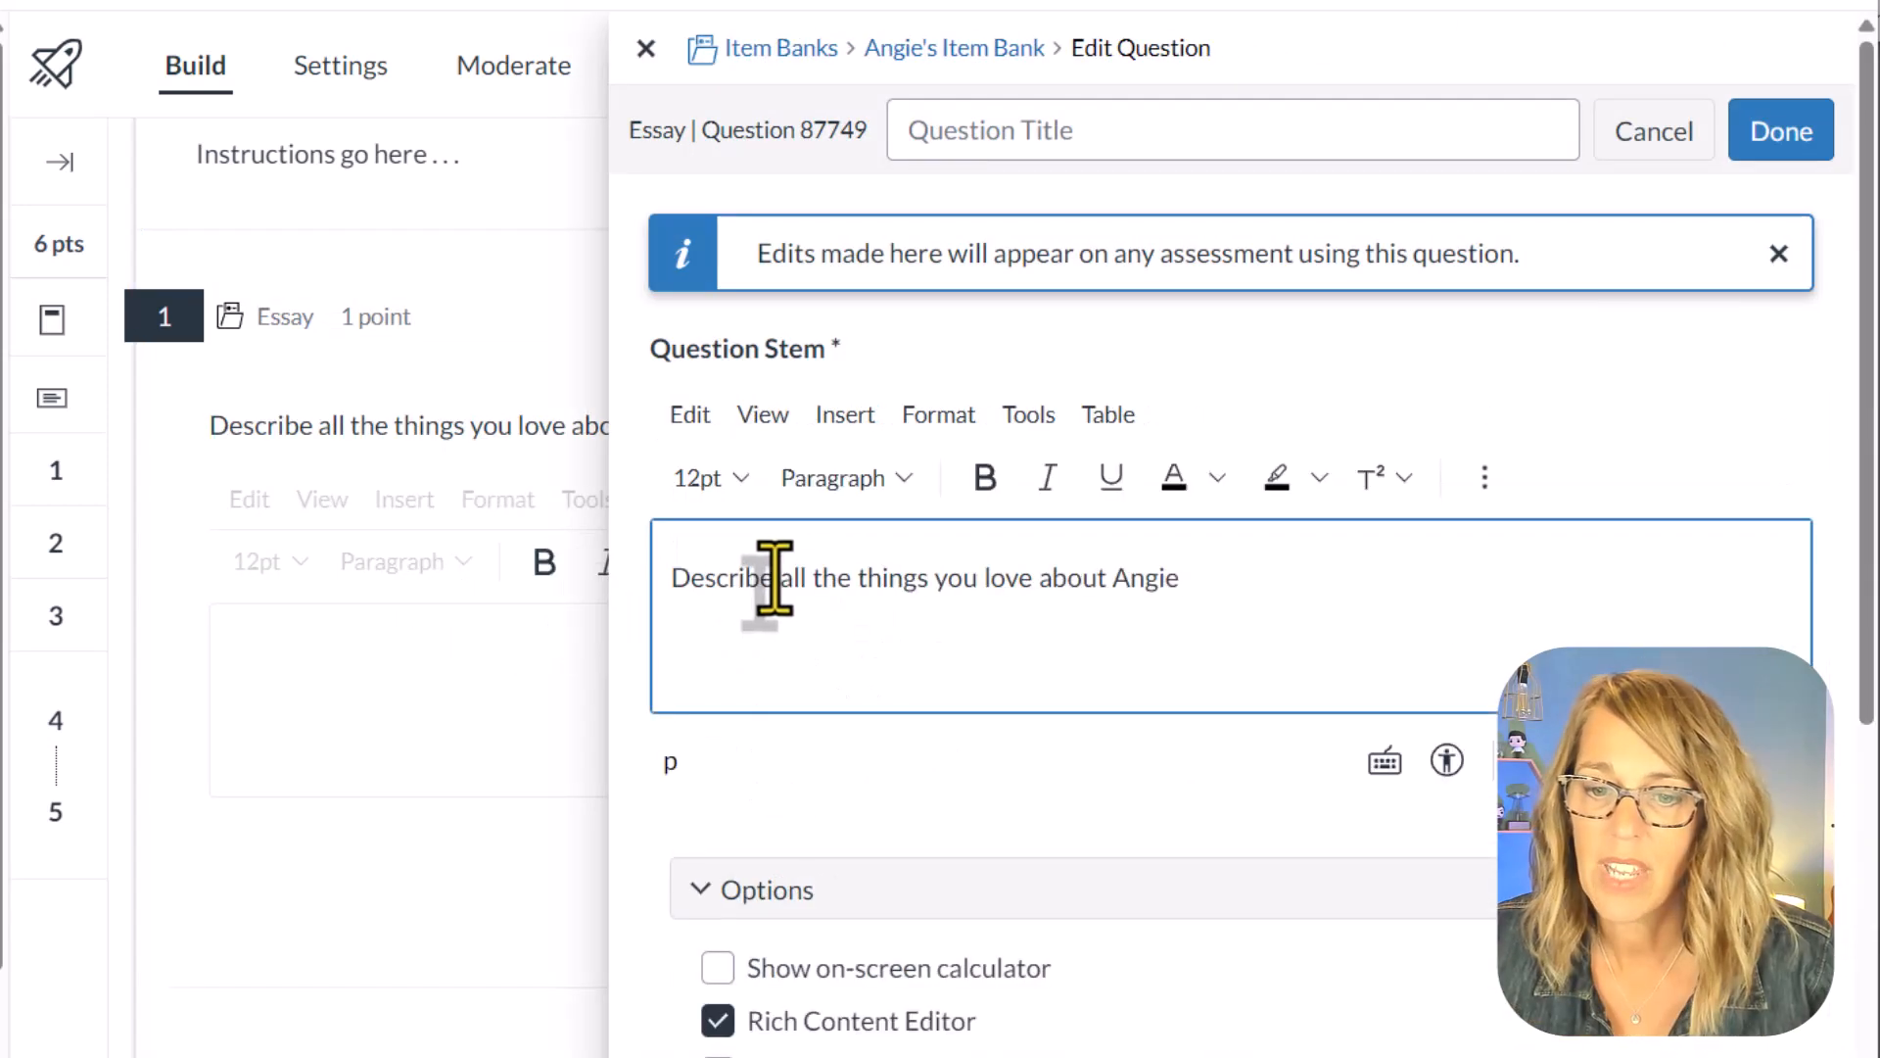
{"action": "left_click_drag", "start_coordinate": [783, 579], "coordinate": [852, 548]}
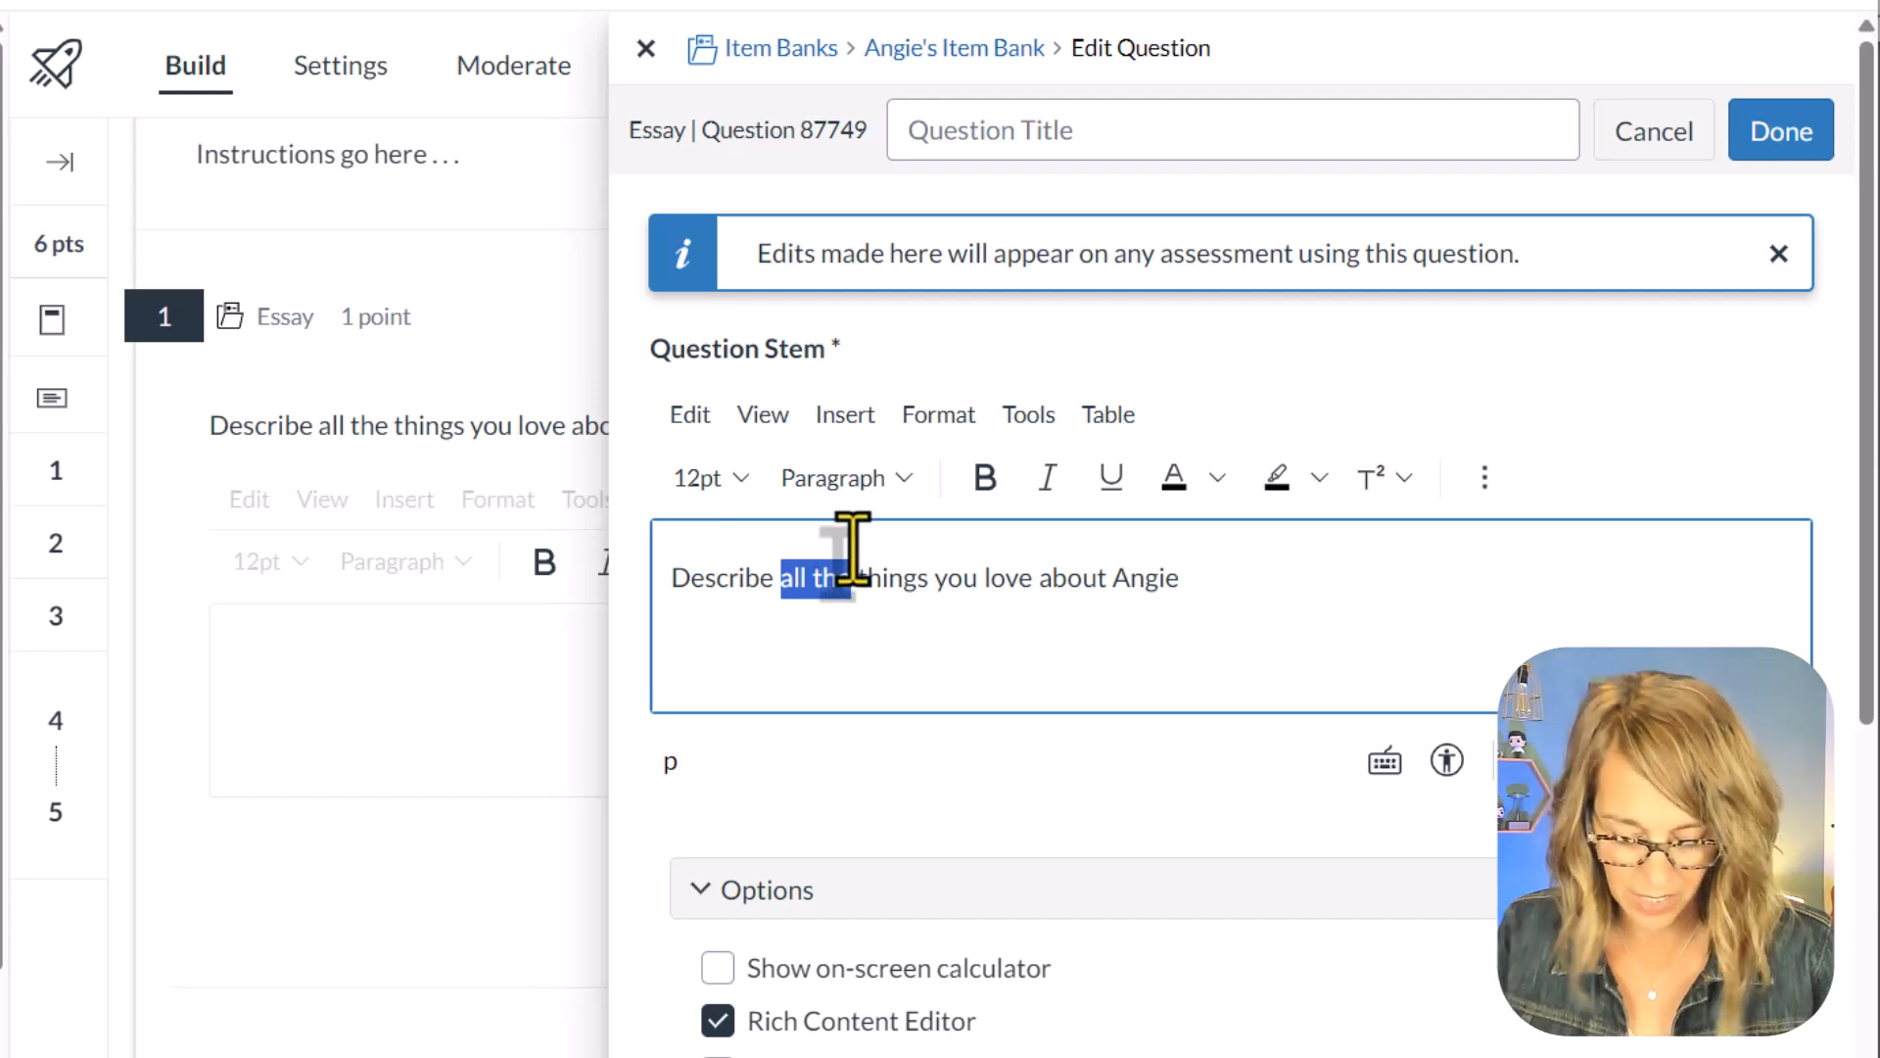
{"action": "type", "text": "thre"}
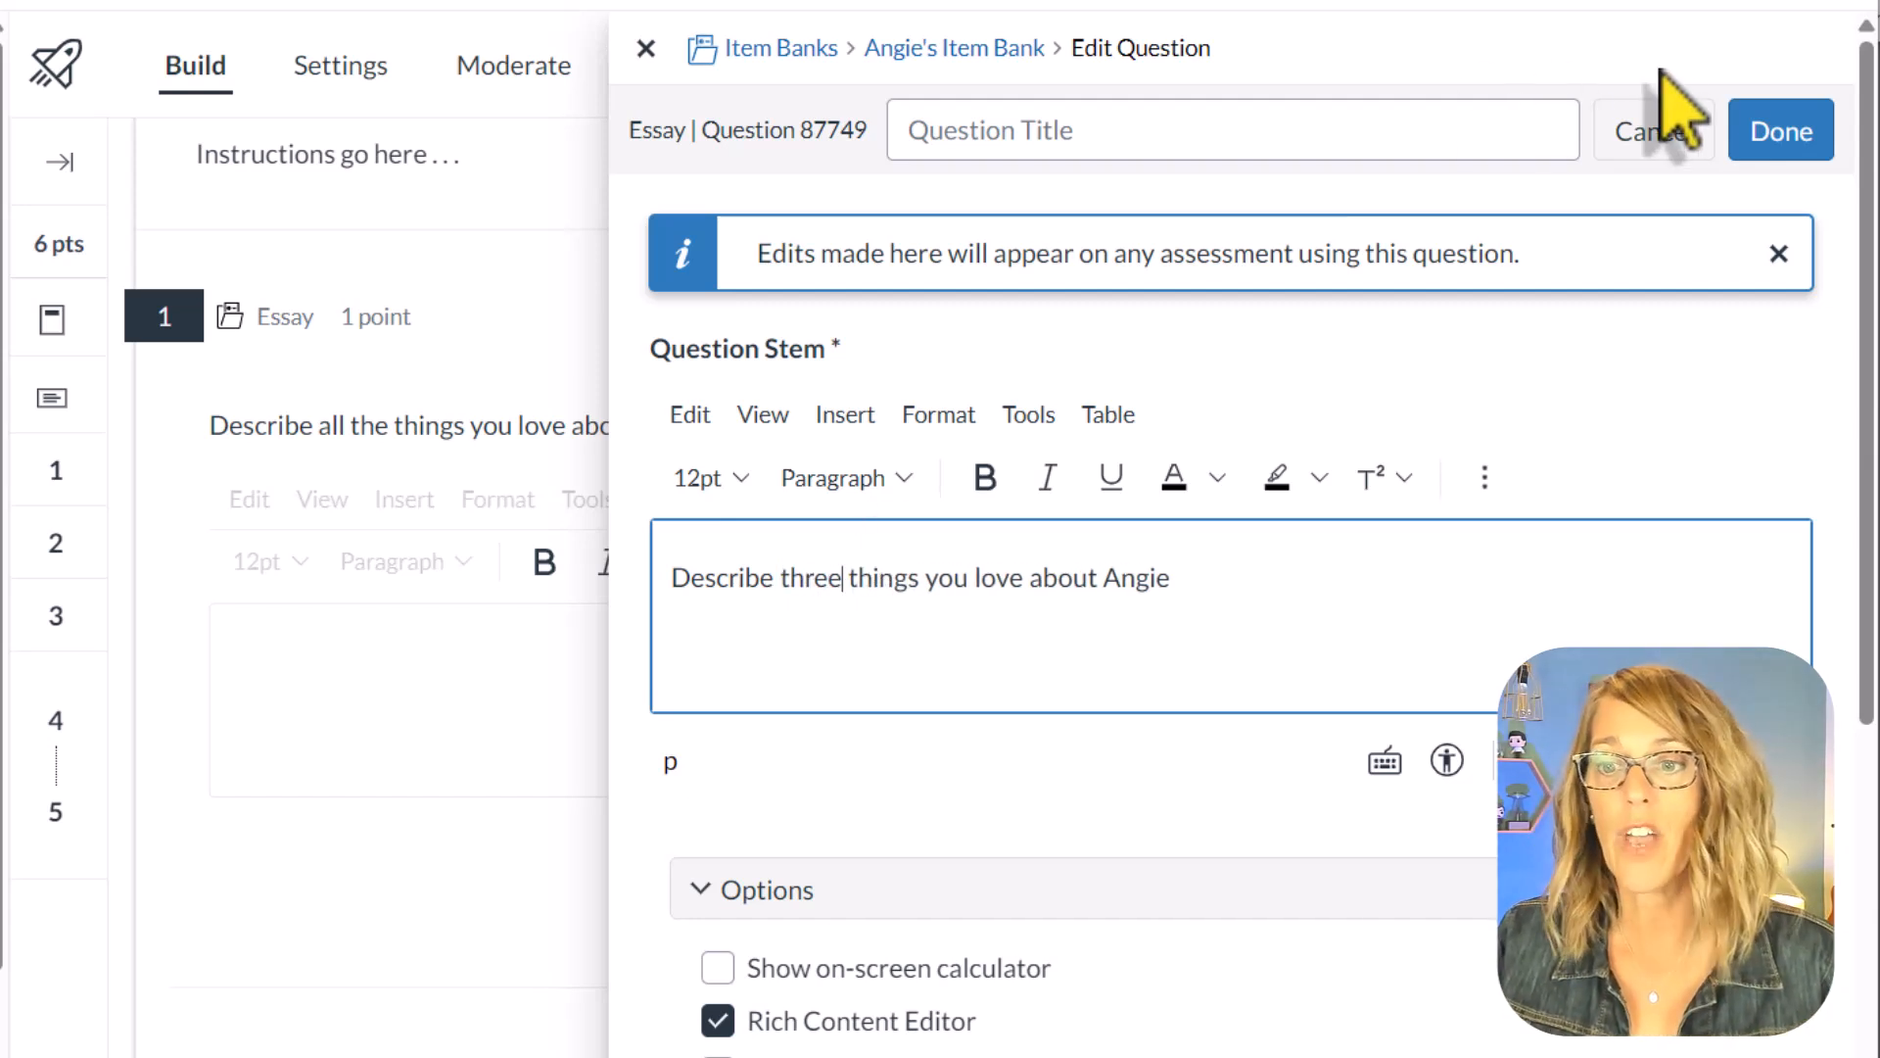
{"action": "left_click", "coordinate": [1792, 137]}
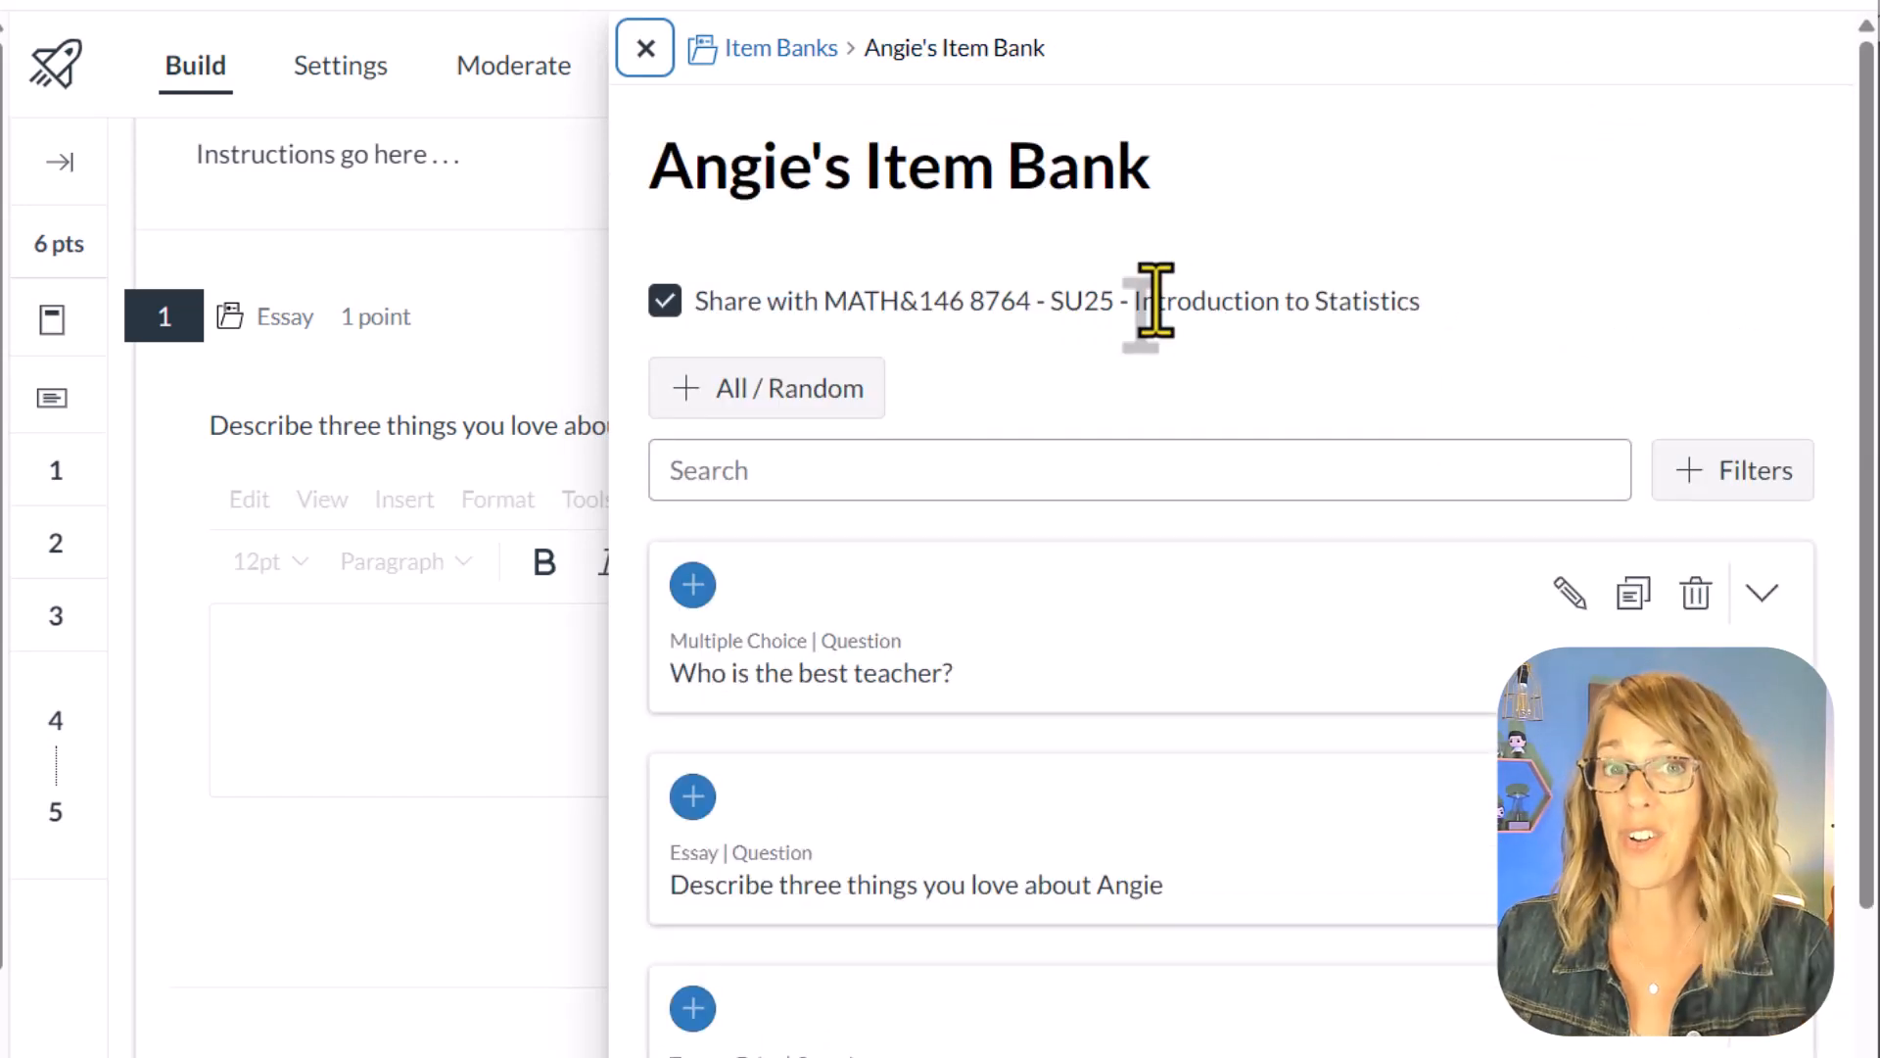
{"action": "left_click", "coordinate": [647, 49]}
Step: Duplicate the banked essay question at the start of the quiz to get a copy that can be edited directly
{"action": "scroll", "coordinate": [944, 873], "scroll_direction": "down", "scroll_amount": 3}
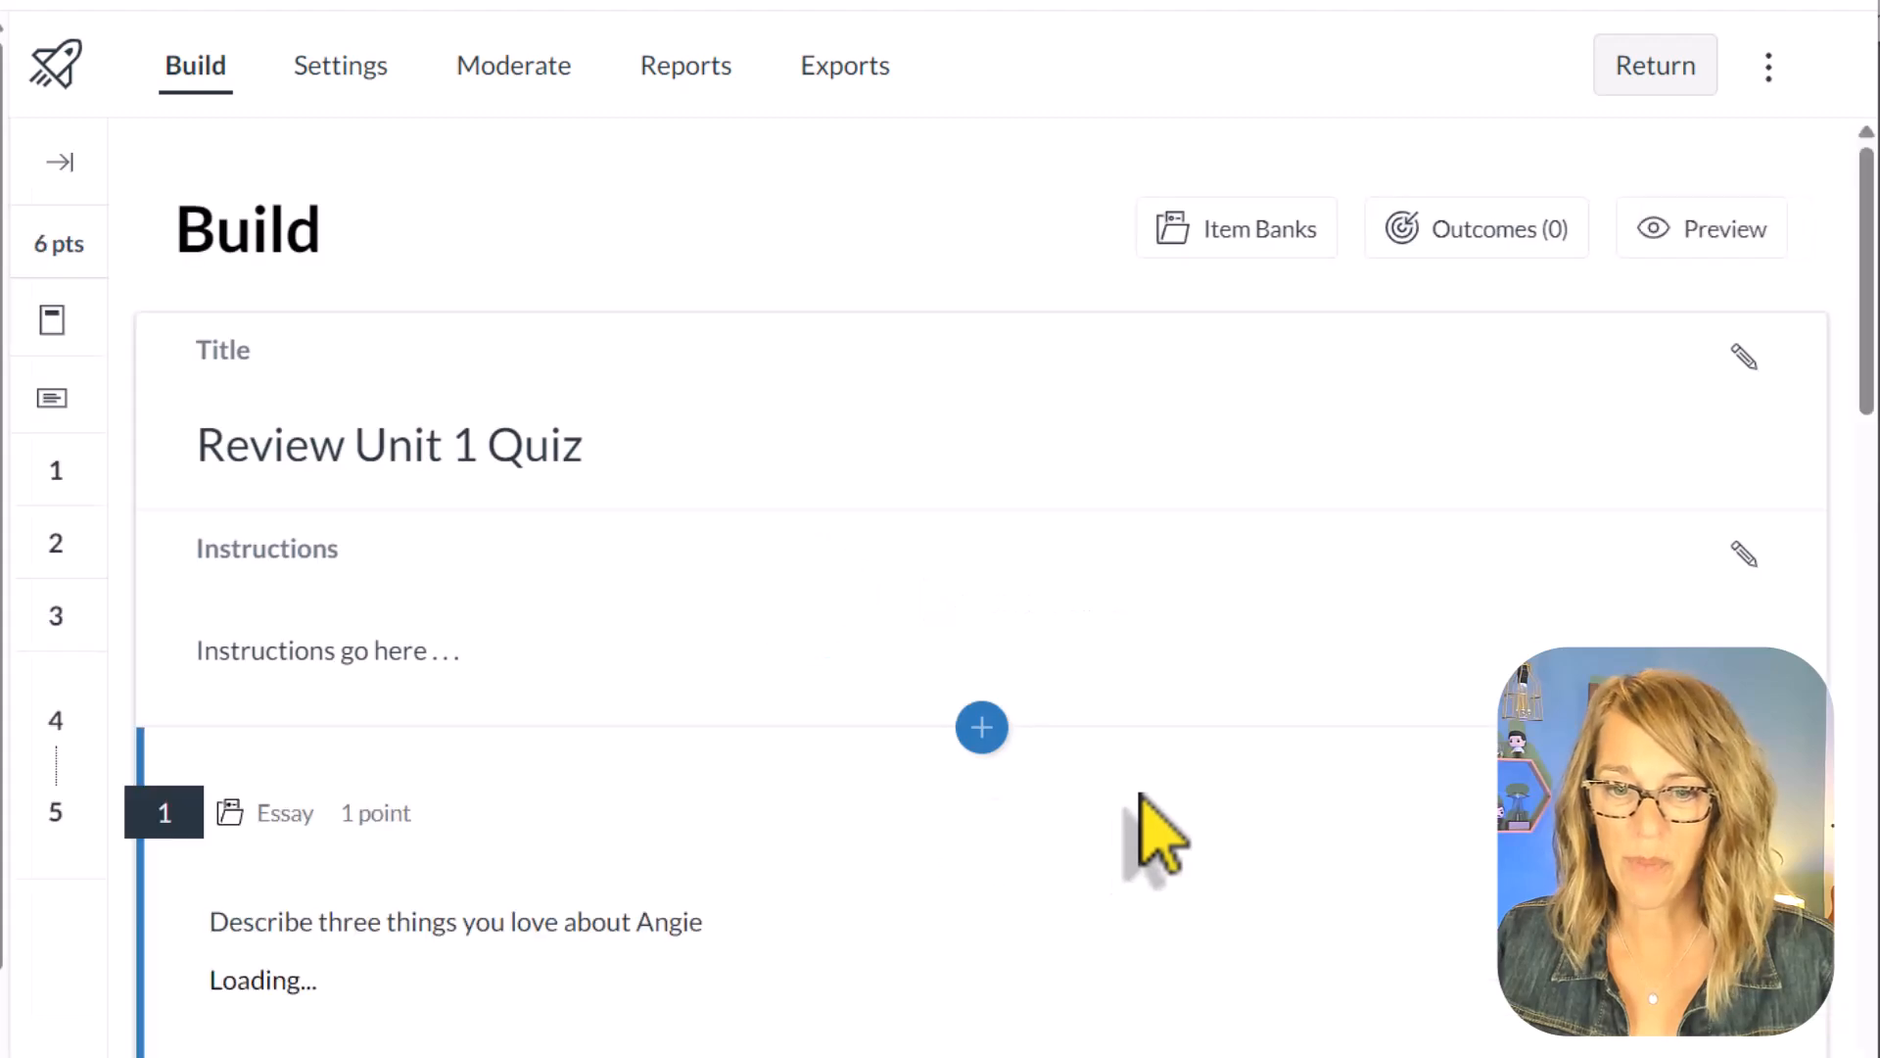
{"action": "scroll", "coordinate": [1163, 839], "scroll_direction": "down", "scroll_amount": 3}
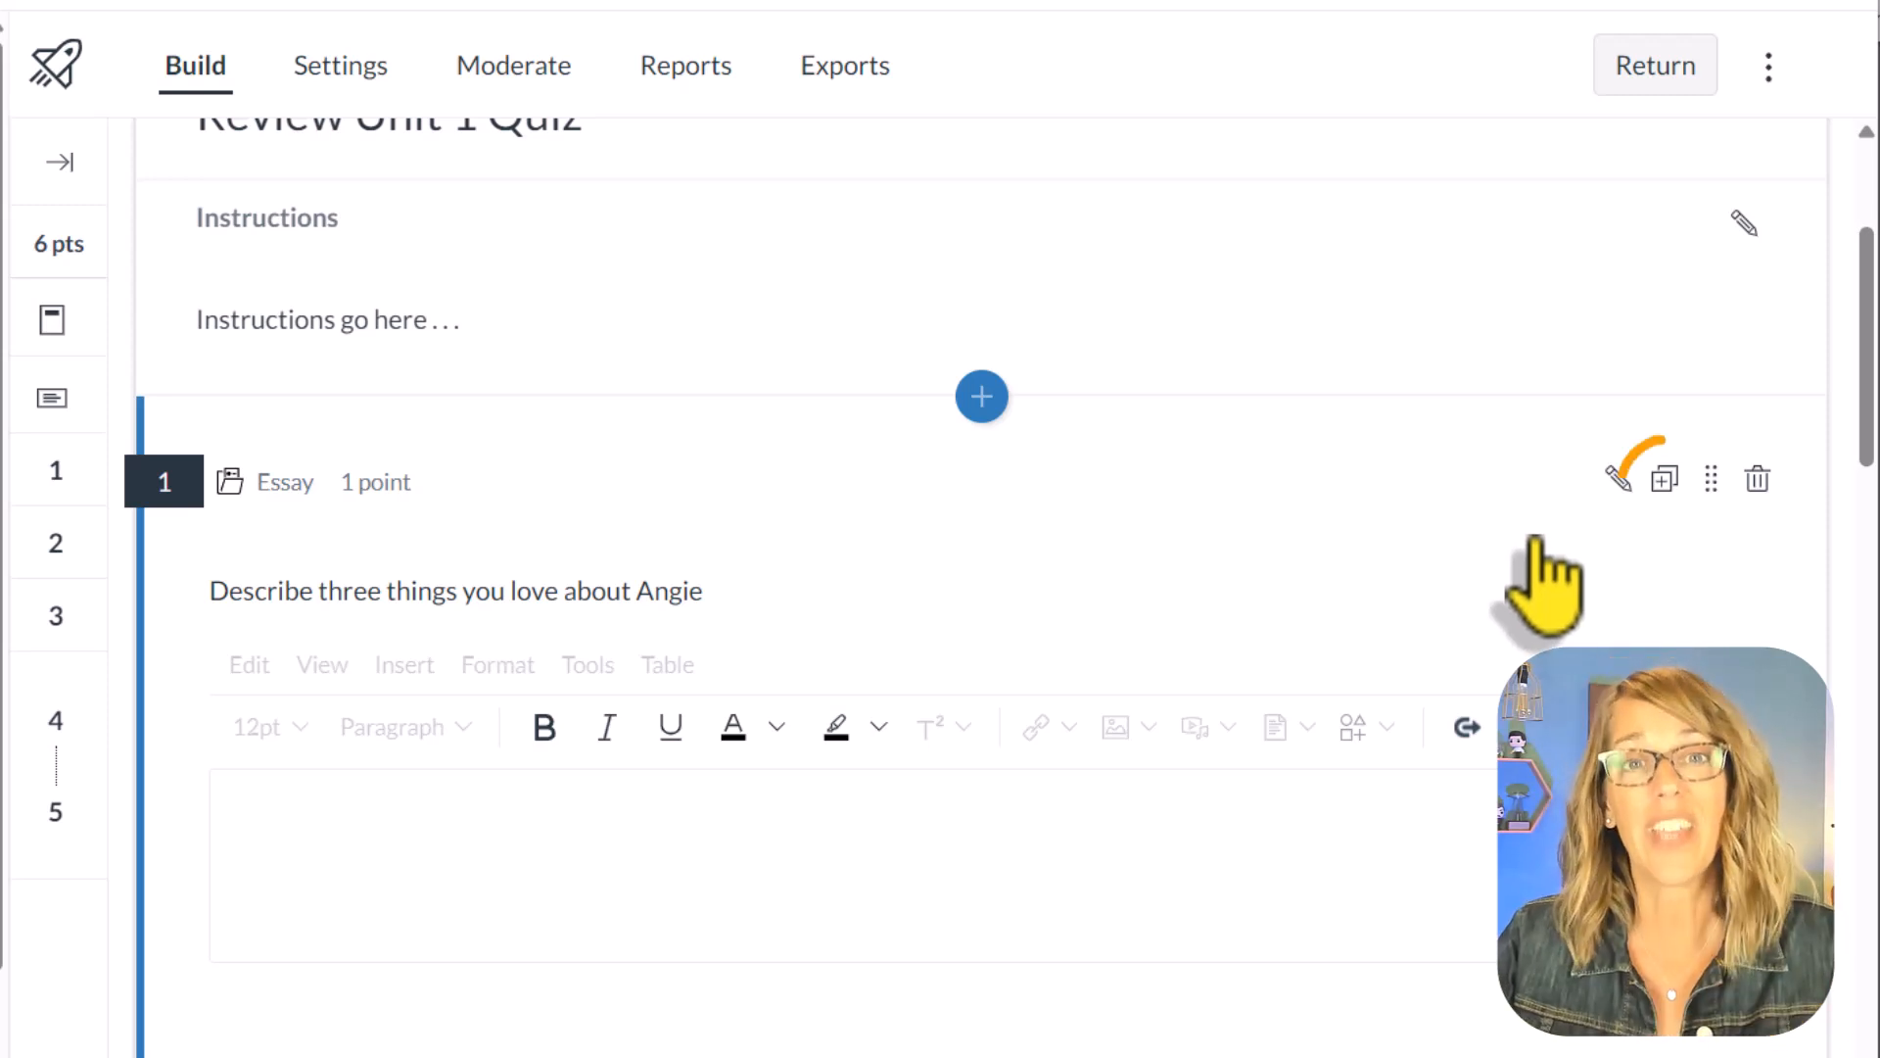
{"action": "left_click", "coordinate": [1665, 480]}
{"action": "scroll", "coordinate": [1099, 798], "scroll_direction": "down", "scroll_amount": 3}
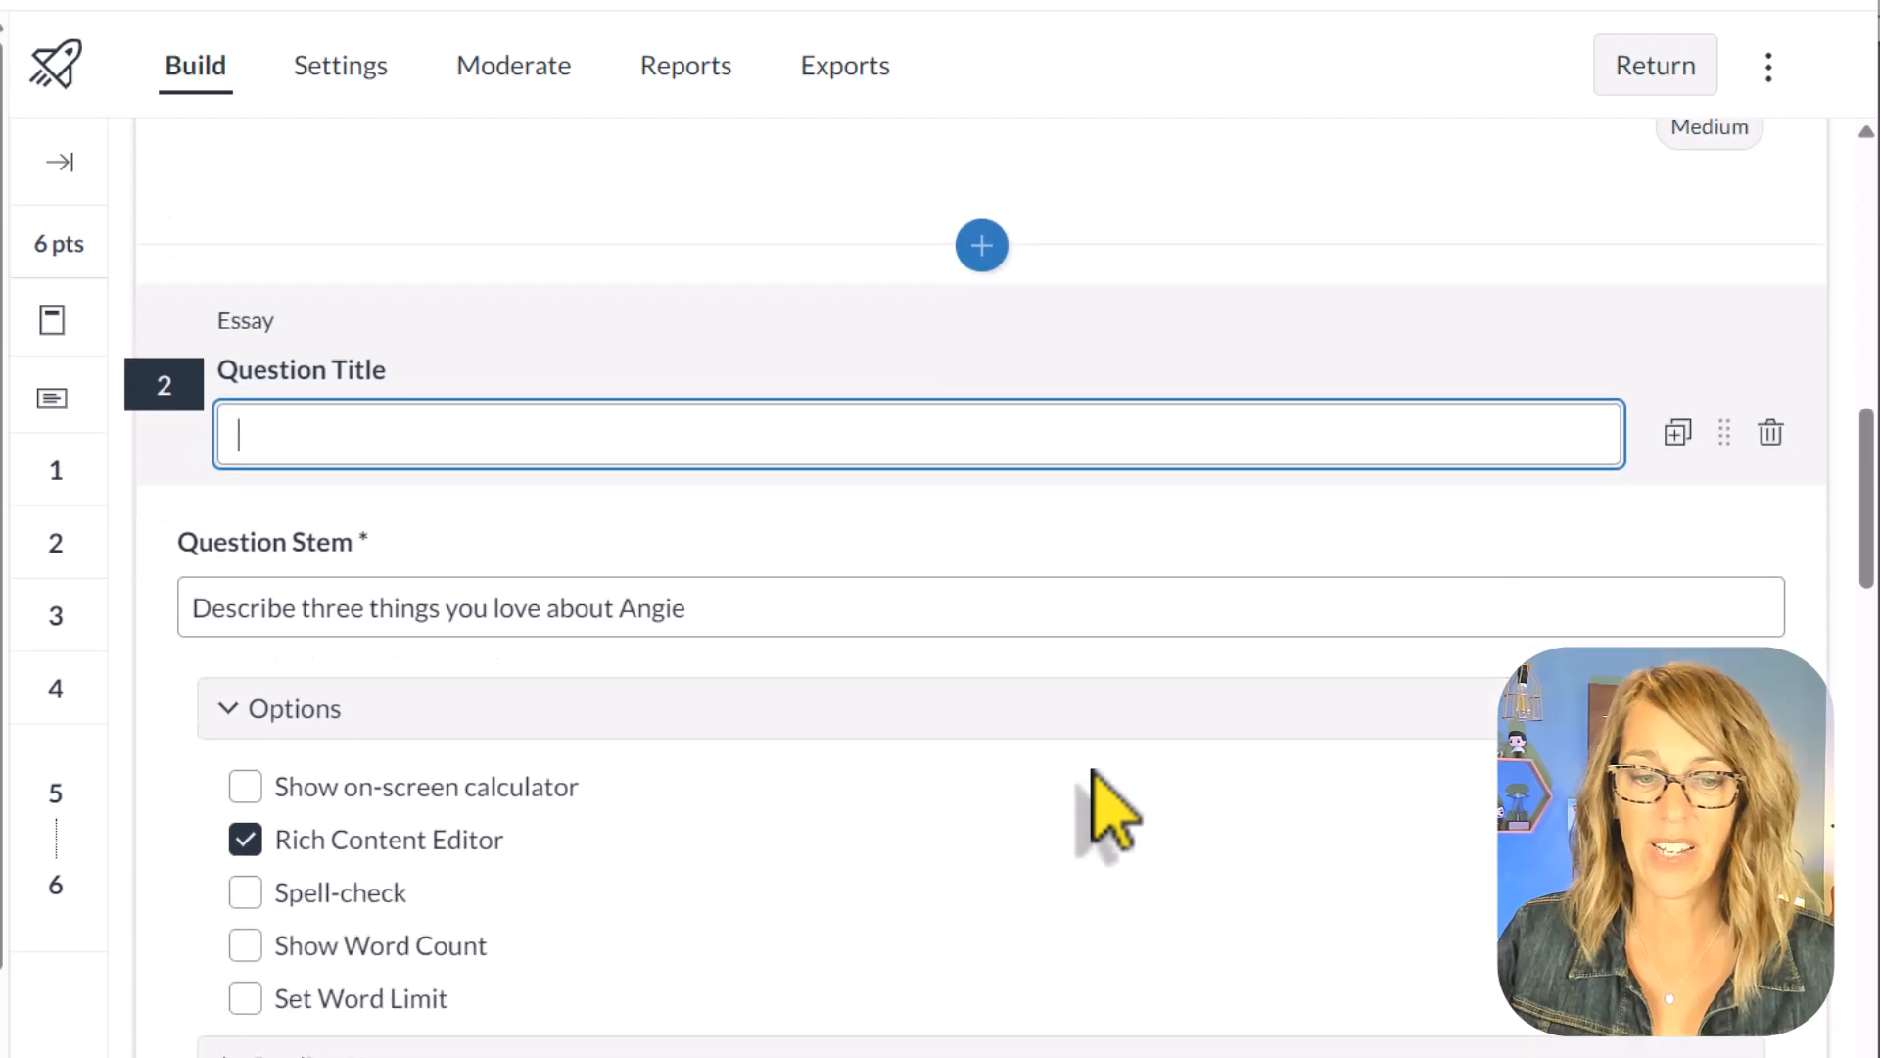
Step: Remove the original banked essay question from the quiz, keeping its duplicate
{"action": "scroll", "coordinate": [1095, 774], "scroll_direction": "up", "scroll_amount": 10}
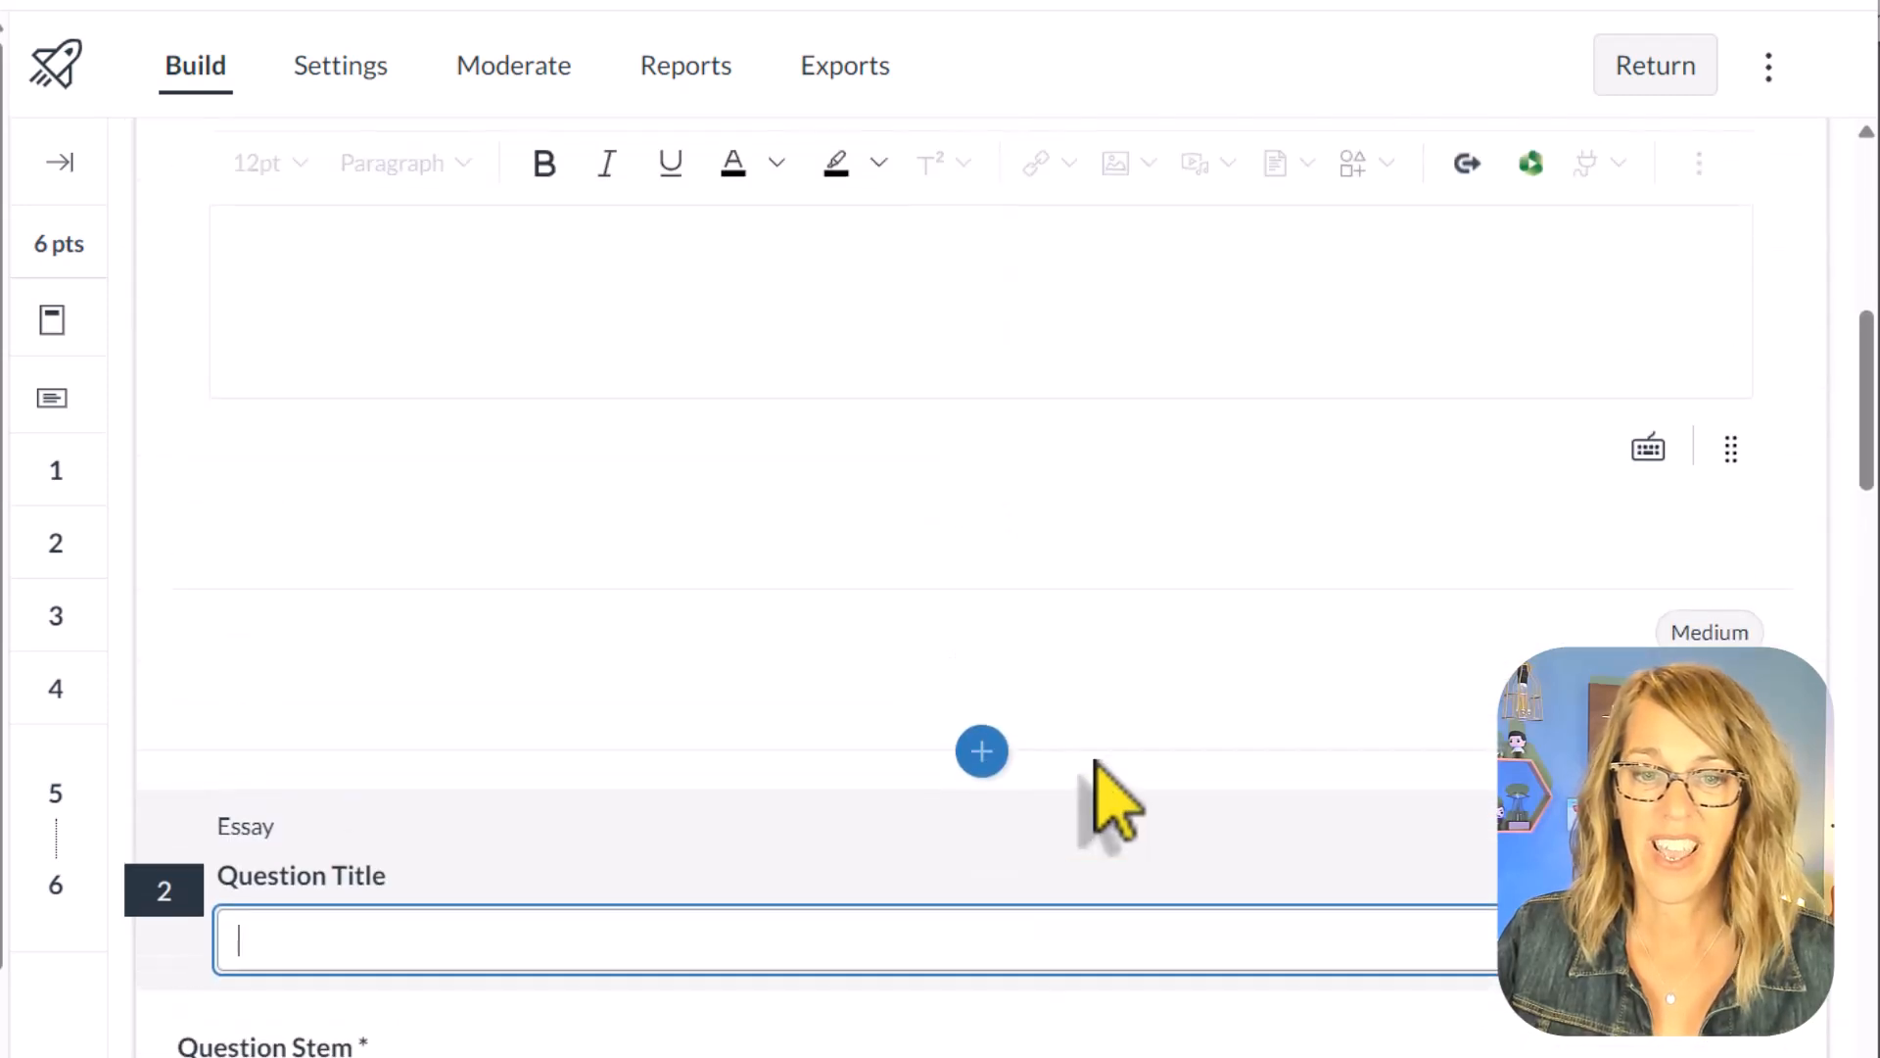
{"action": "scroll", "coordinate": [1096, 768], "scroll_direction": "up", "scroll_amount": 3}
{"action": "scroll", "coordinate": [1097, 768], "scroll_direction": "down", "scroll_amount": 5}
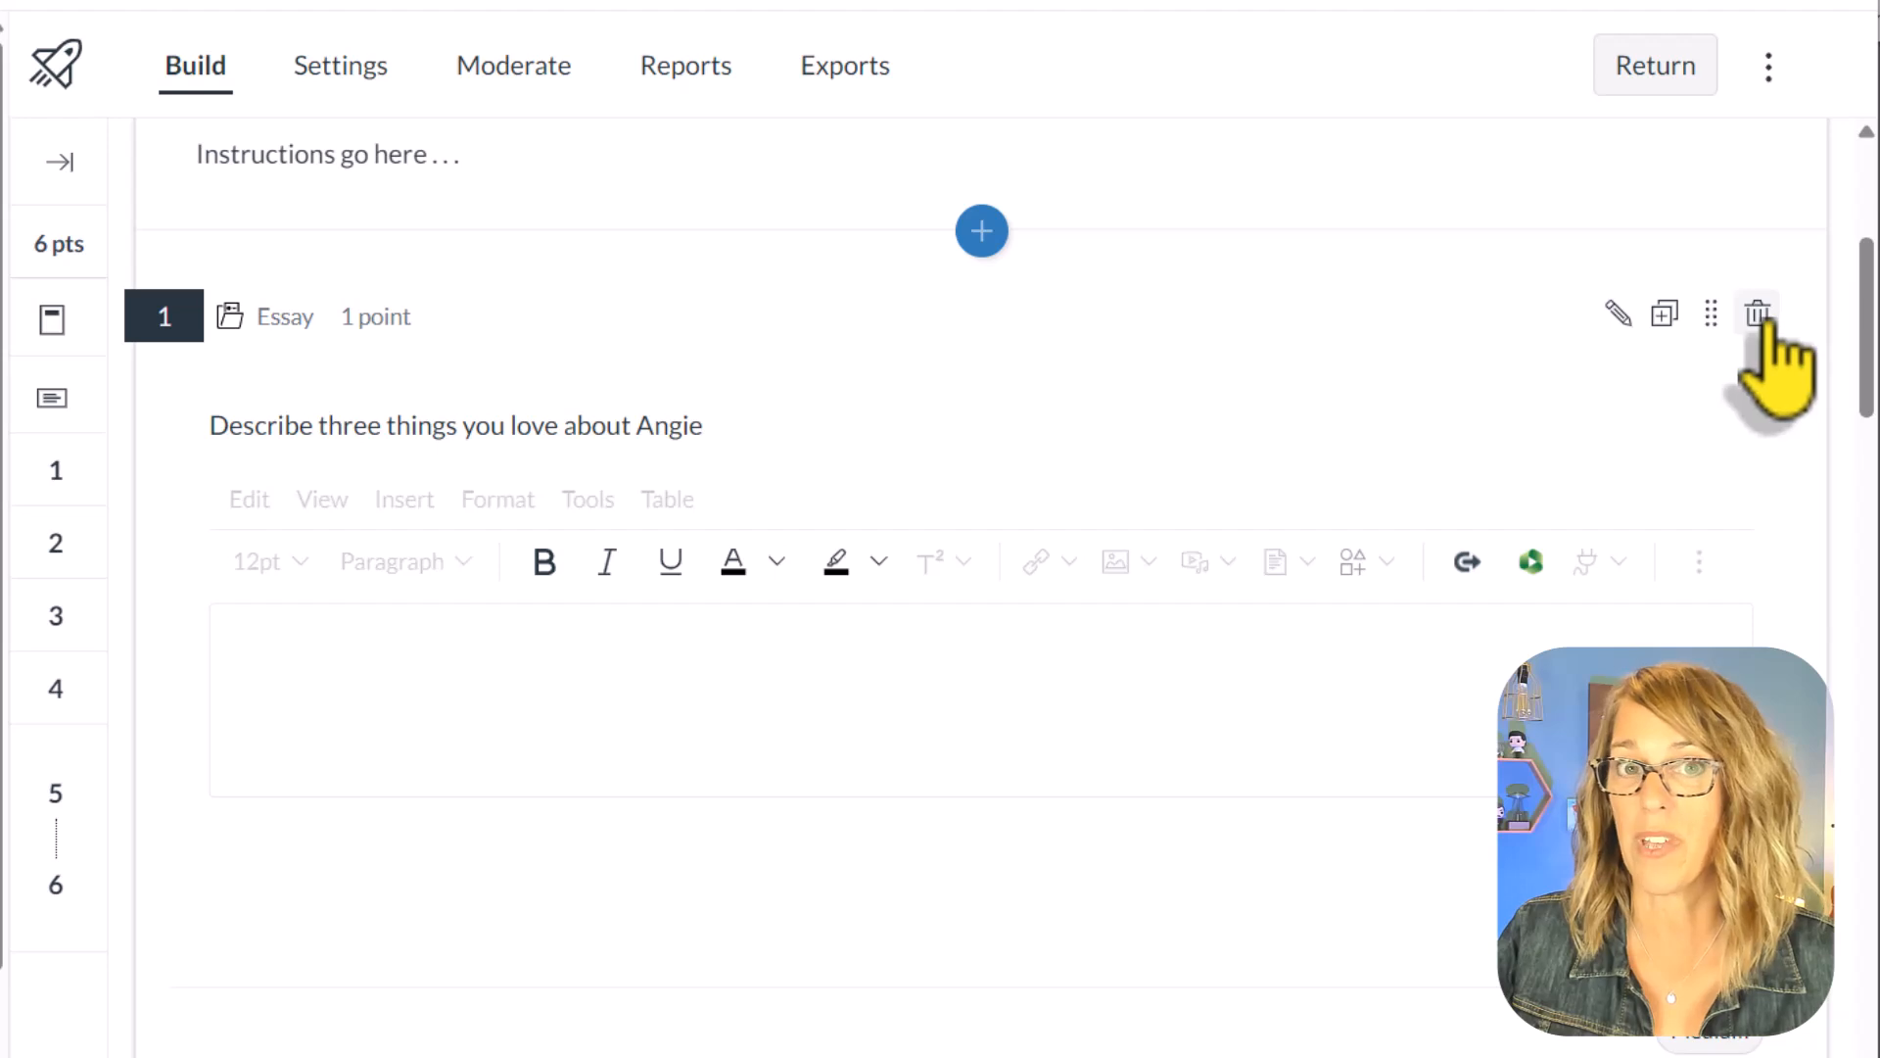
{"action": "left_click", "coordinate": [1763, 321]}
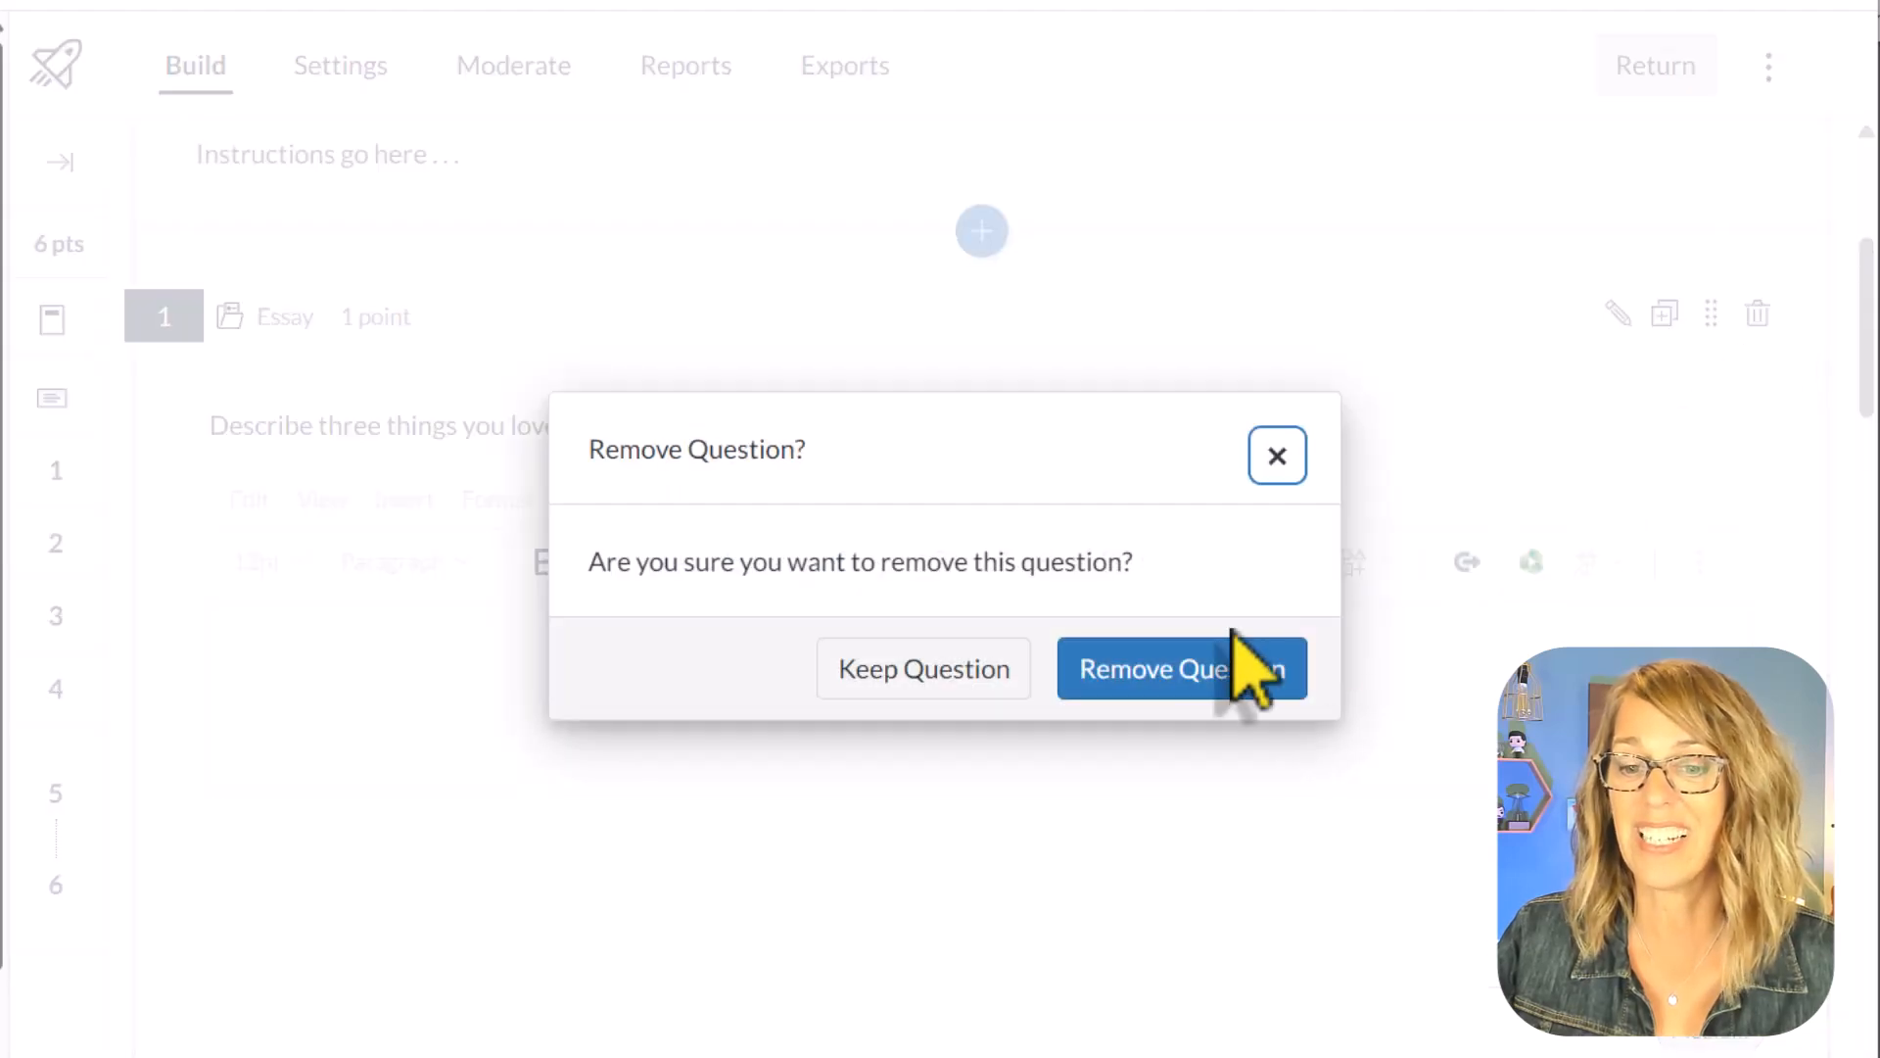
{"action": "left_click", "coordinate": [1196, 674]}
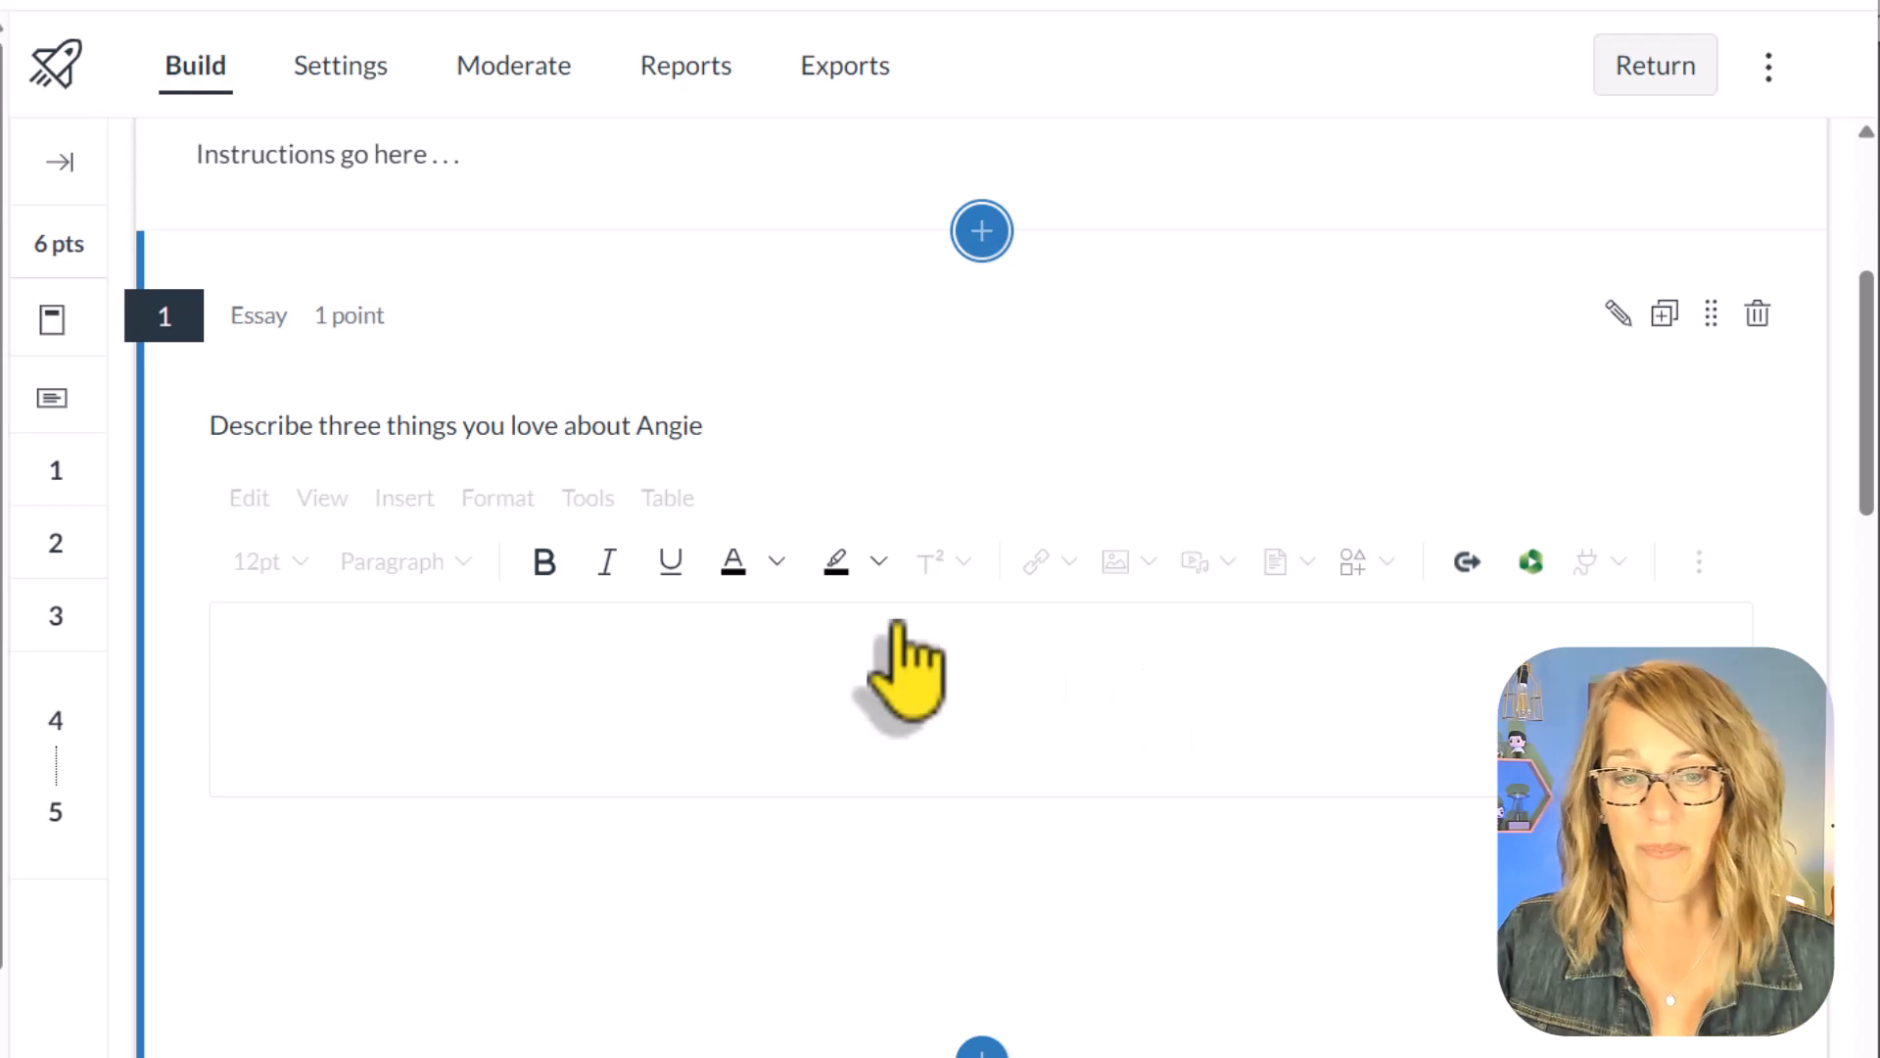
Step: Open the duplicated essay question for editing and examine its question stem, options and item banking sections
{"action": "scroll", "coordinate": [901, 663], "scroll_direction": "down", "scroll_amount": 2}
{"action": "left_click", "coordinate": [1616, 147]}
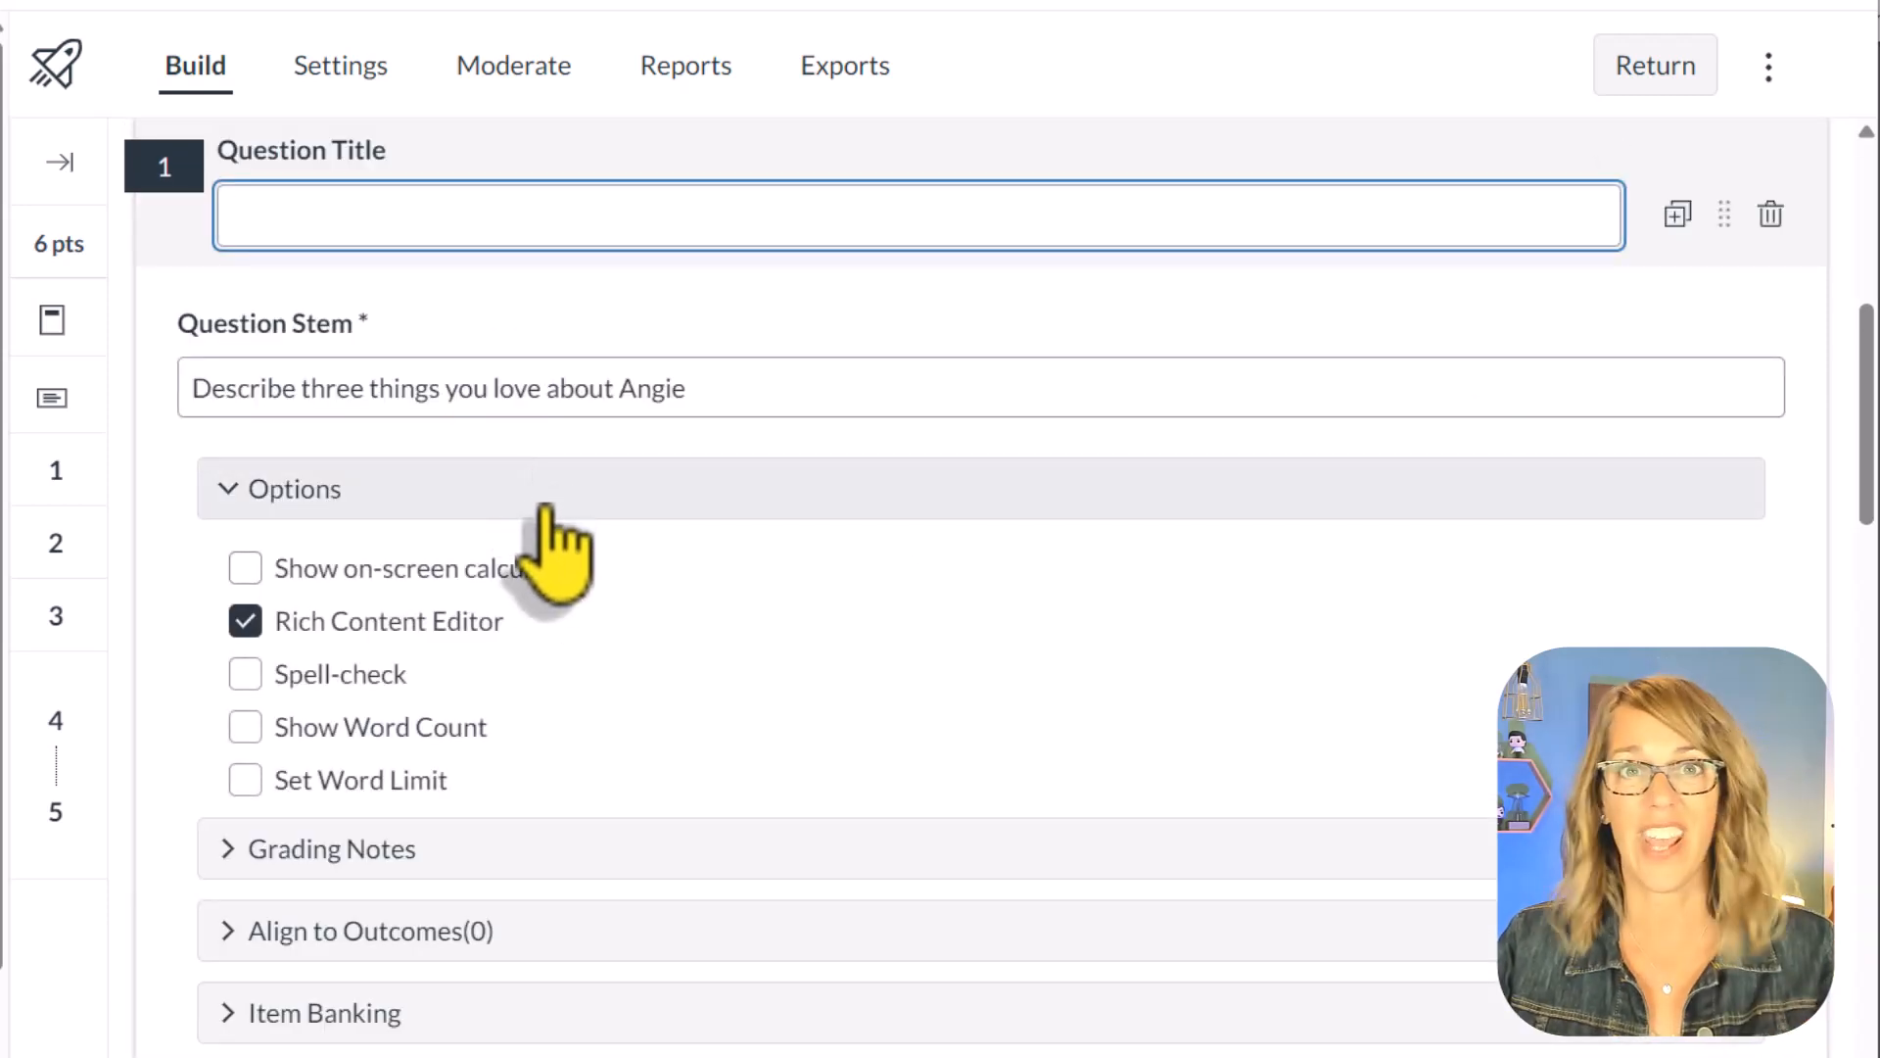
{"action": "scroll", "coordinate": [1259, 617], "scroll_direction": "down", "scroll_amount": 5}
{"action": "scroll", "coordinate": [1273, 622], "scroll_direction": "down", "scroll_amount": 5}
{"action": "scroll", "coordinate": [1280, 617], "scroll_direction": "up", "scroll_amount": 5}
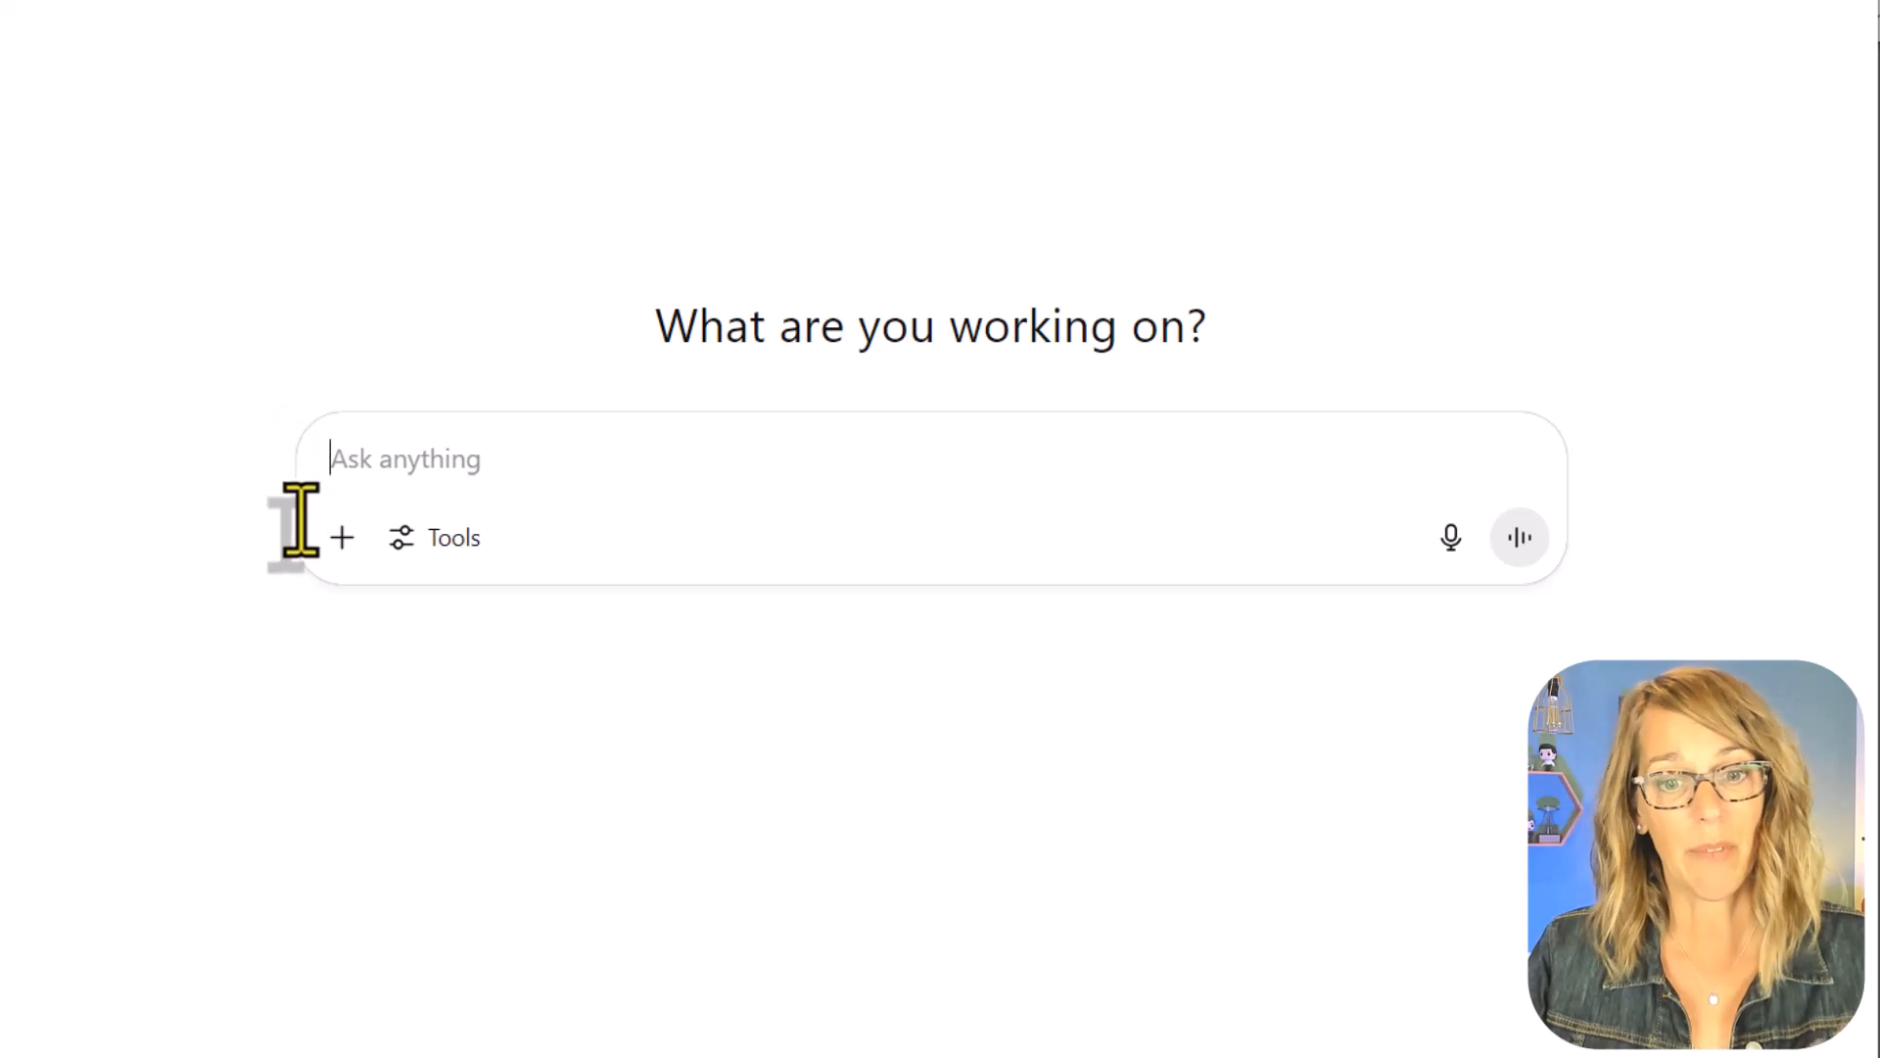
Step: Attach the syllabus file "SYLLABUS Math 146 Sp2017" from the computer to a new ChatGPT prompt
{"action": "left_click", "coordinate": [342, 539]}
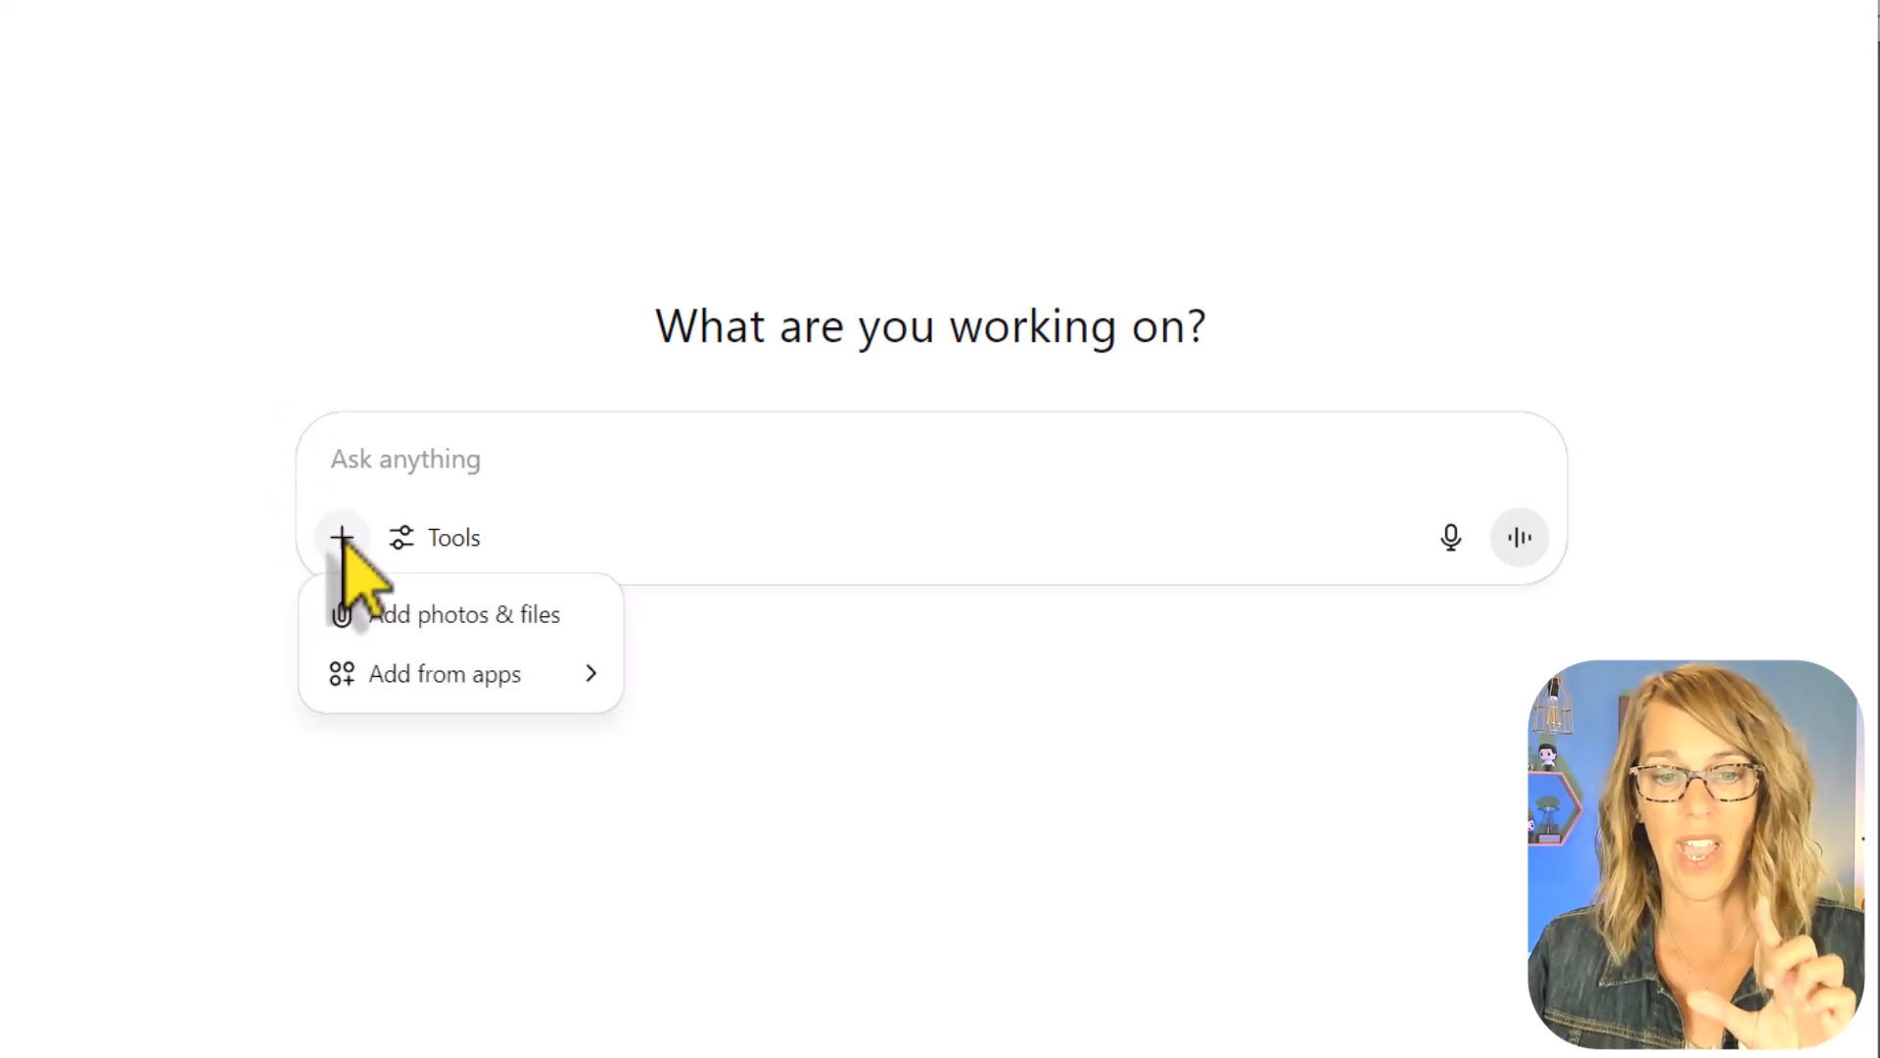
{"action": "left_click", "coordinate": [441, 617]}
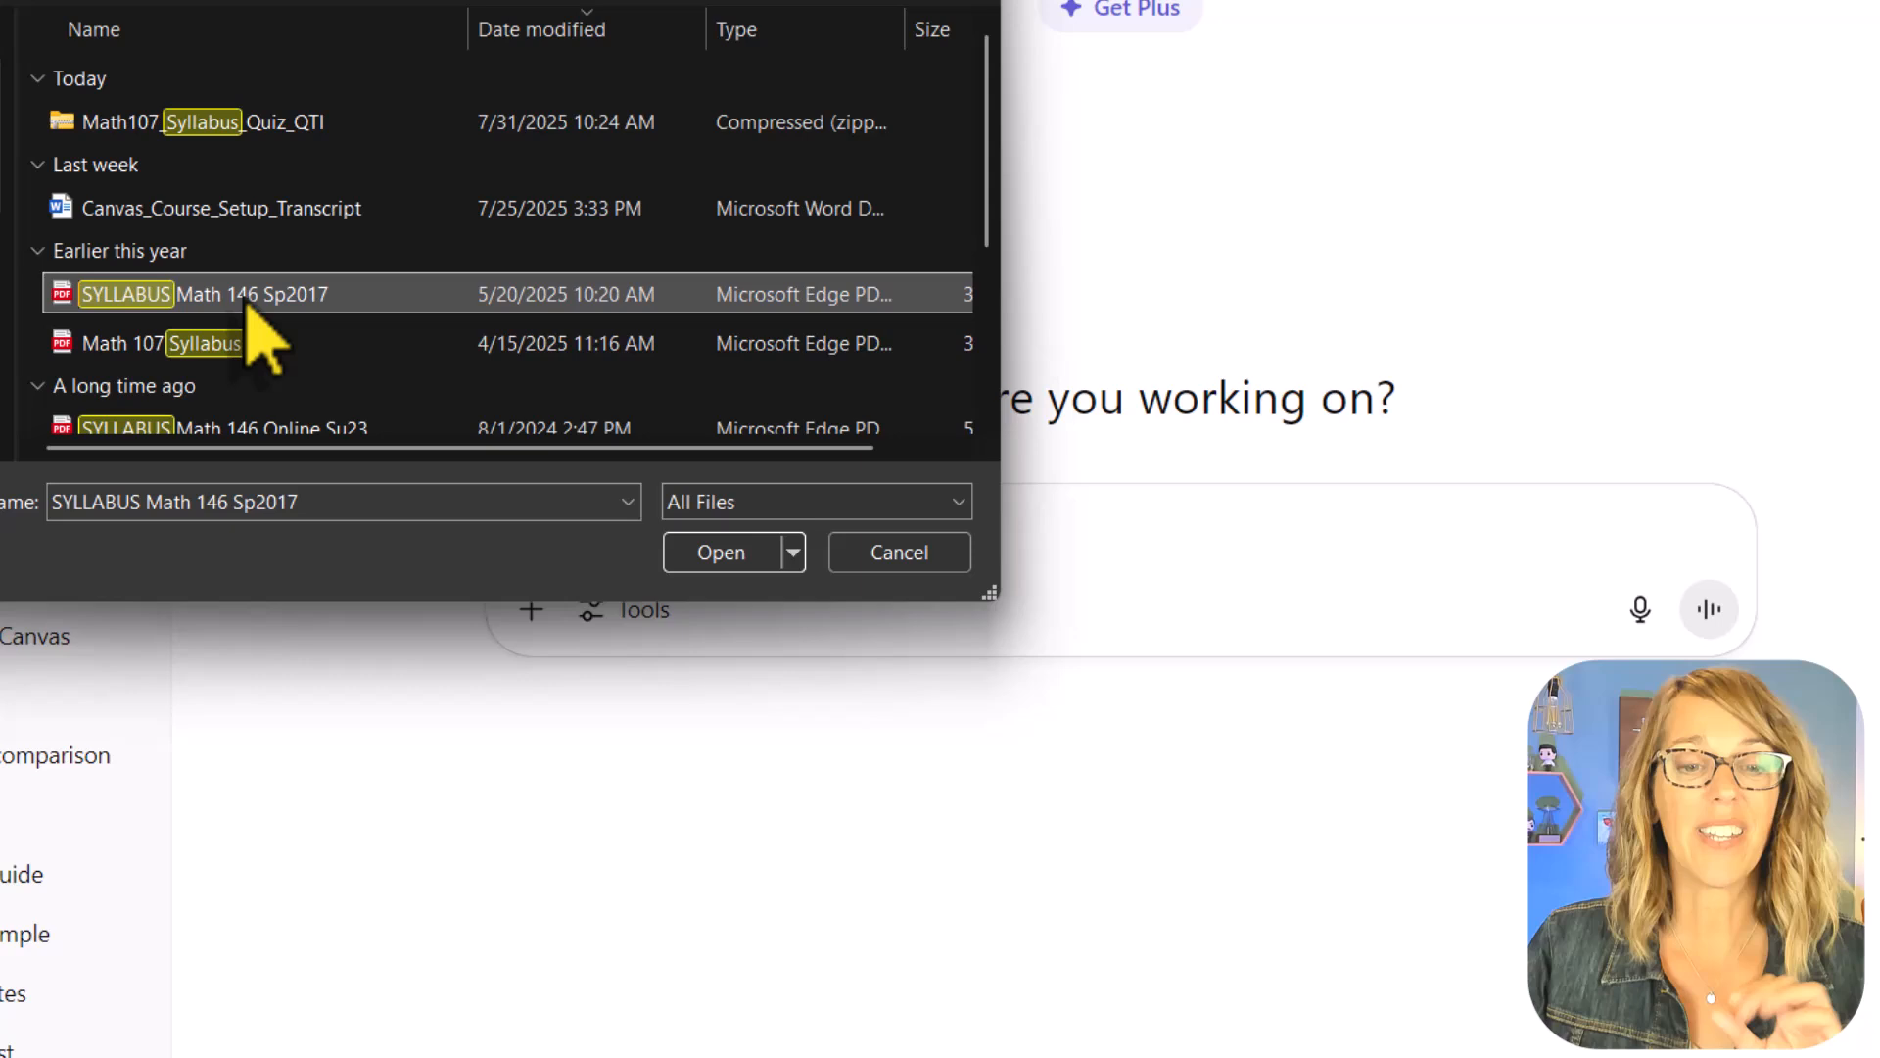
{"action": "left_click", "coordinate": [245, 300]}
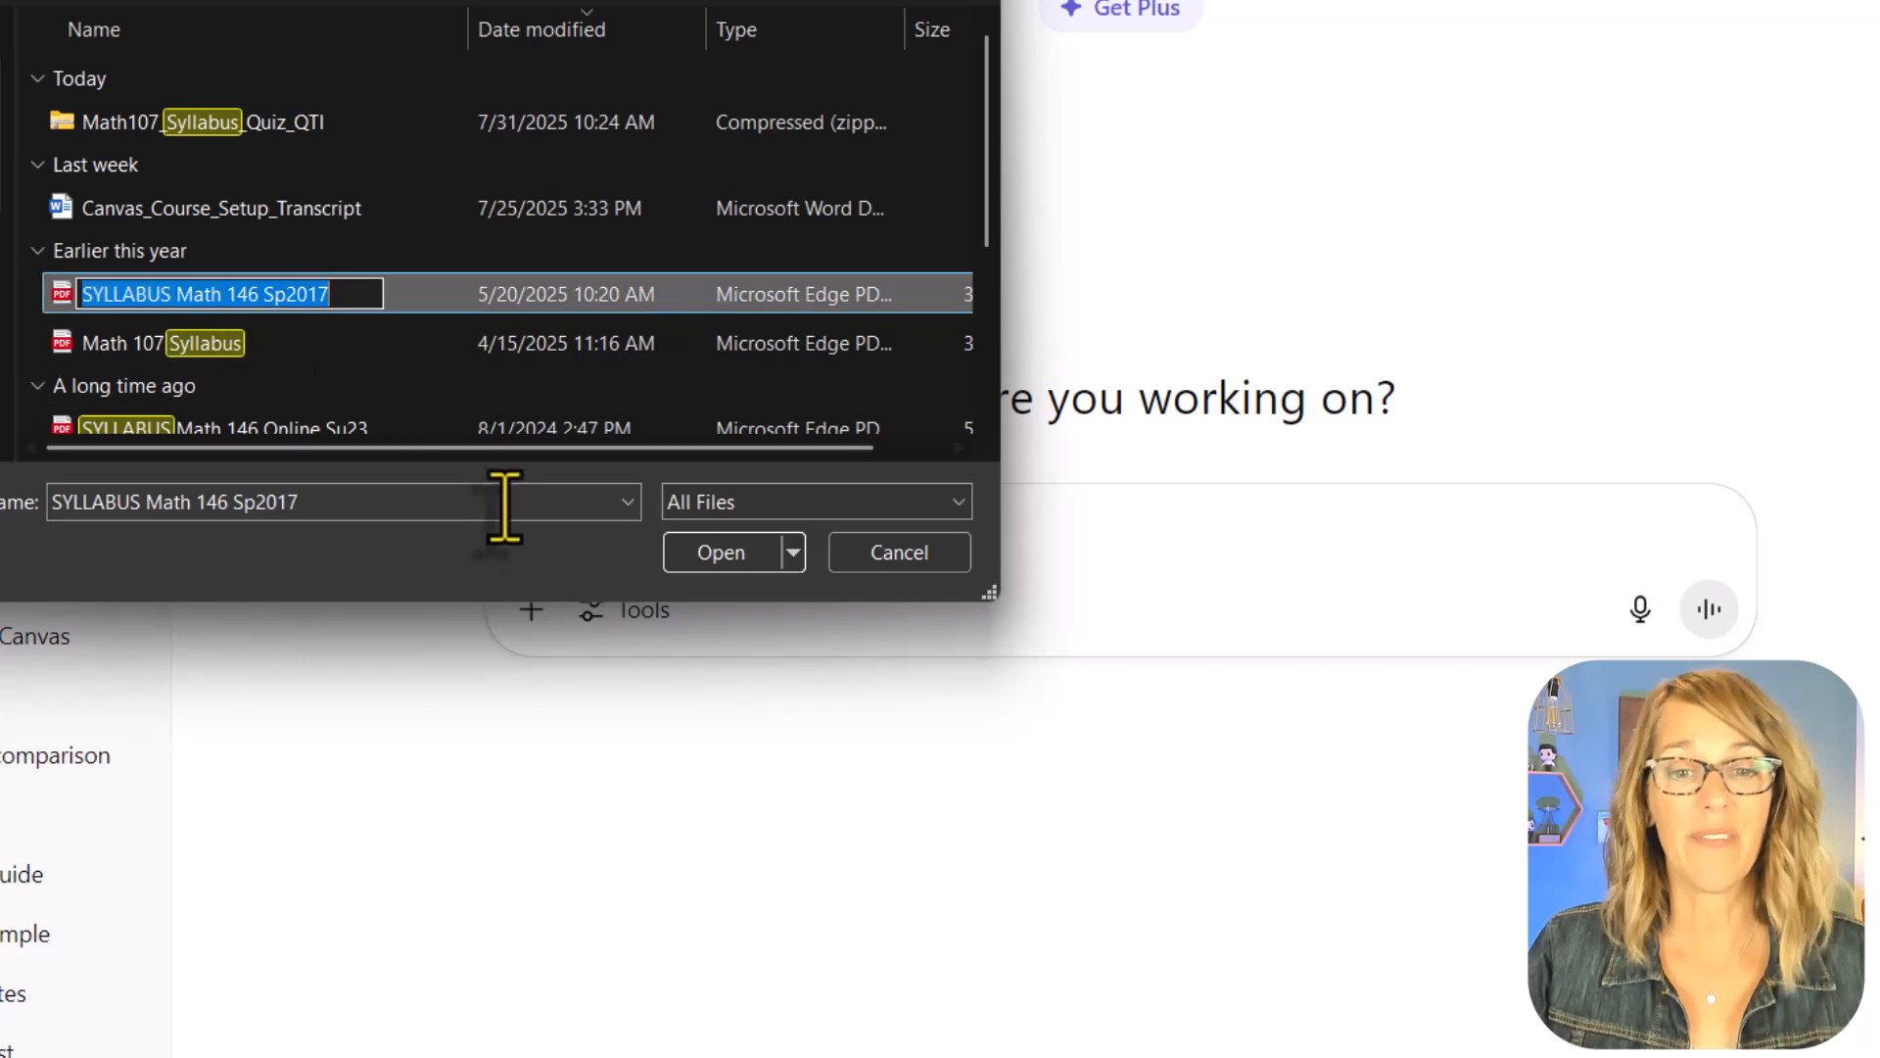
{"action": "left_click", "coordinate": [749, 556]}
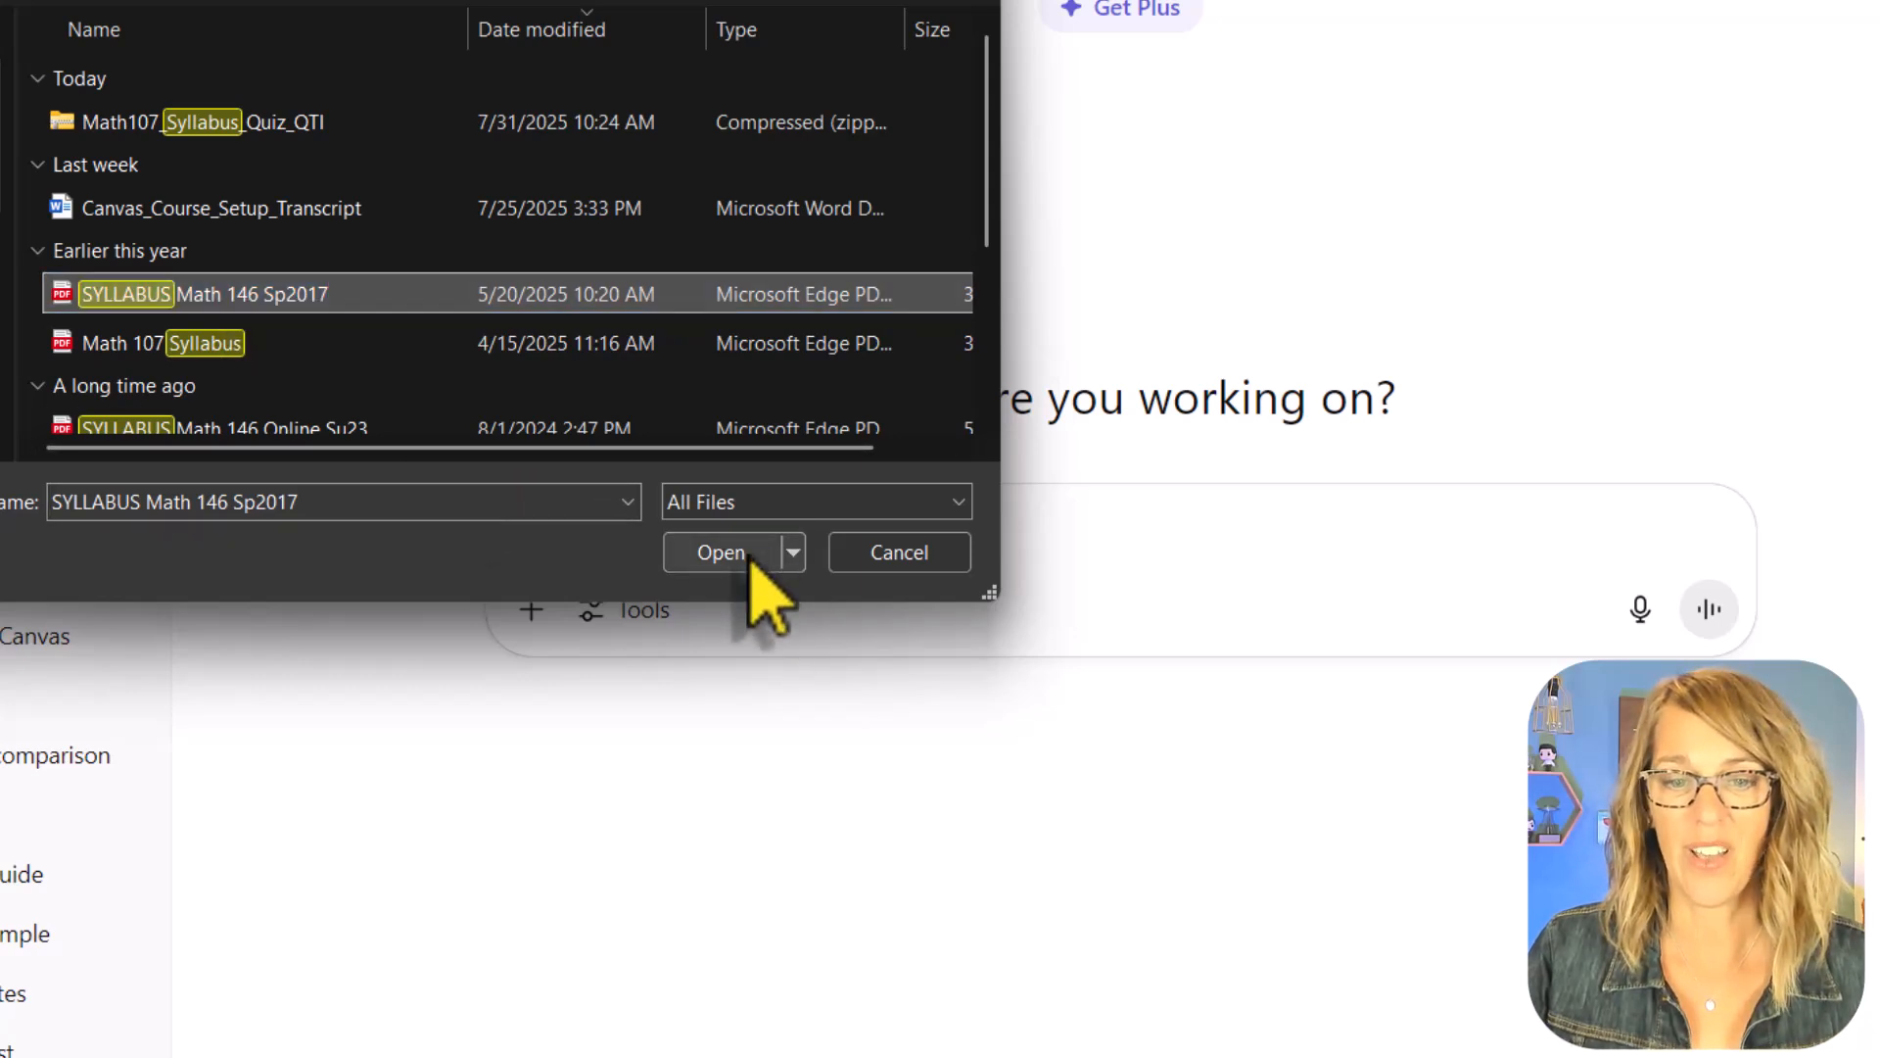
{"action": "left_click", "coordinate": [744, 554]}
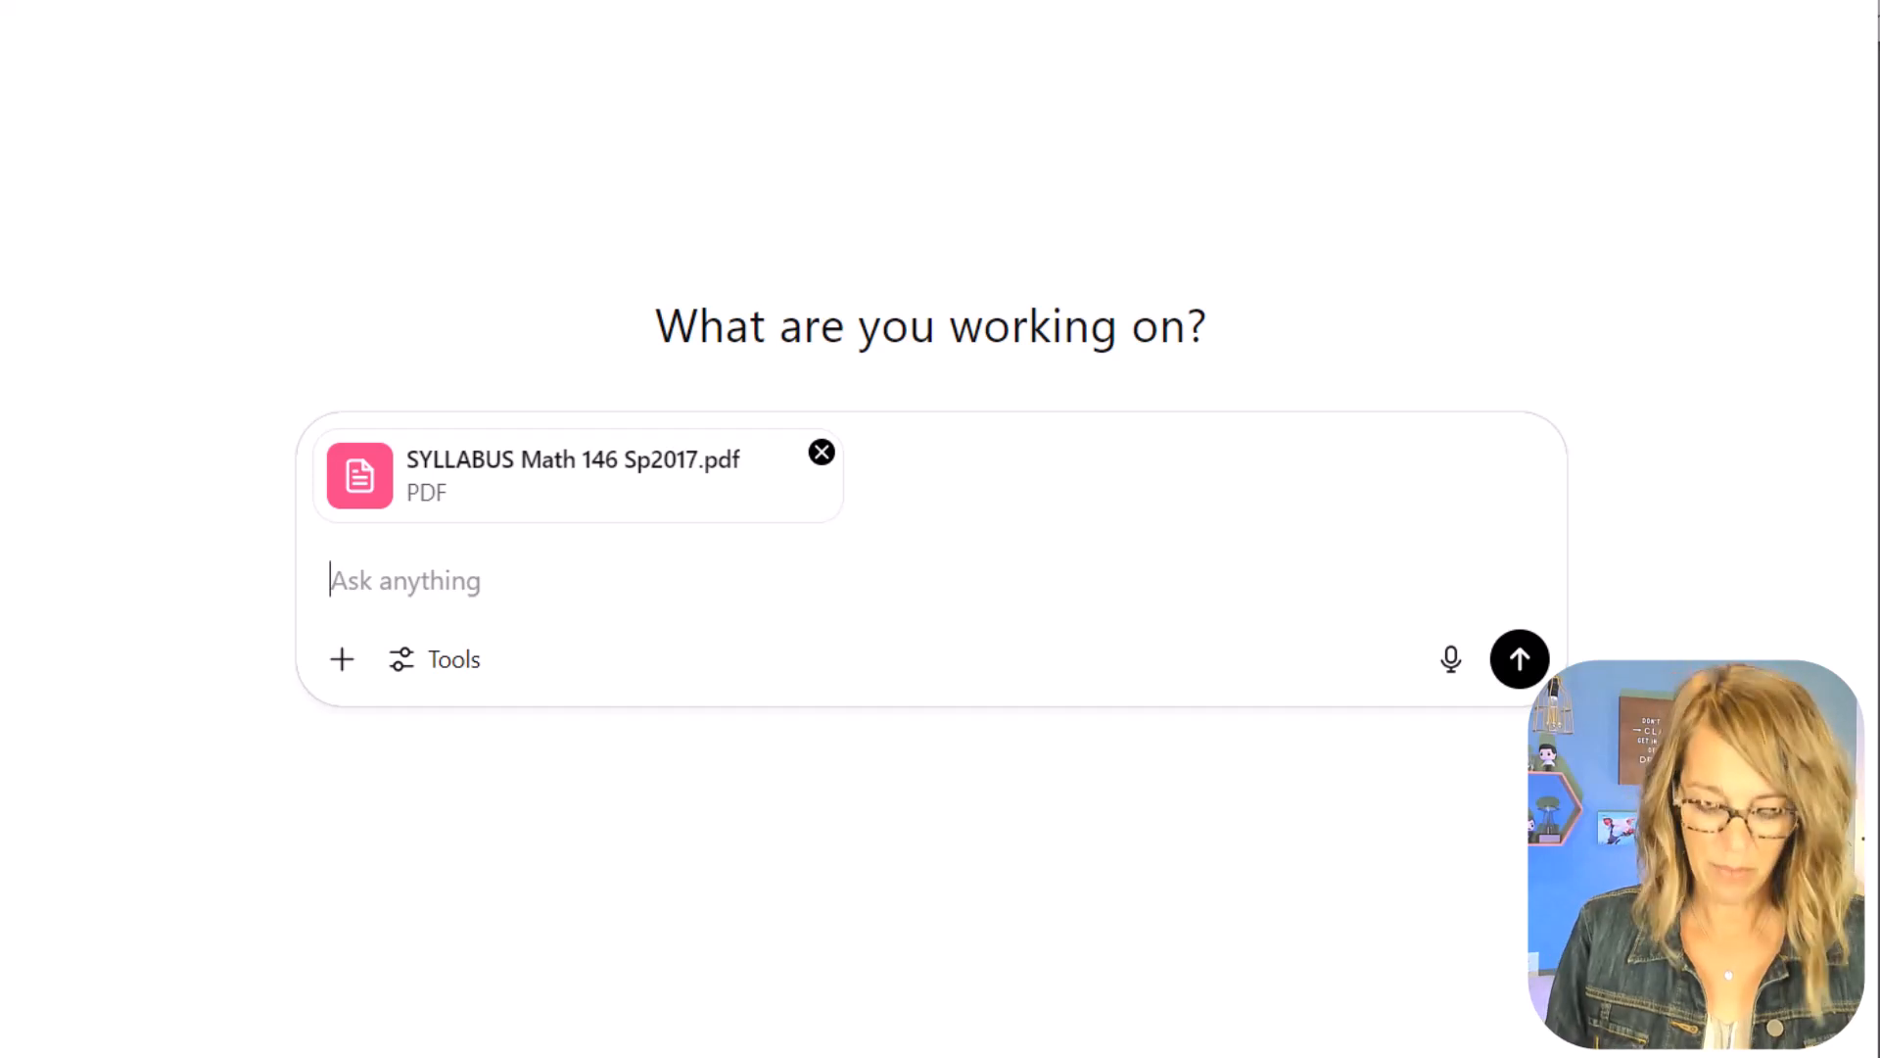
Step: Send the prompt "Create a 5 question quiz for my Canvas course using the info on my syllabus"
{"action": "type", "text": "Create a "}
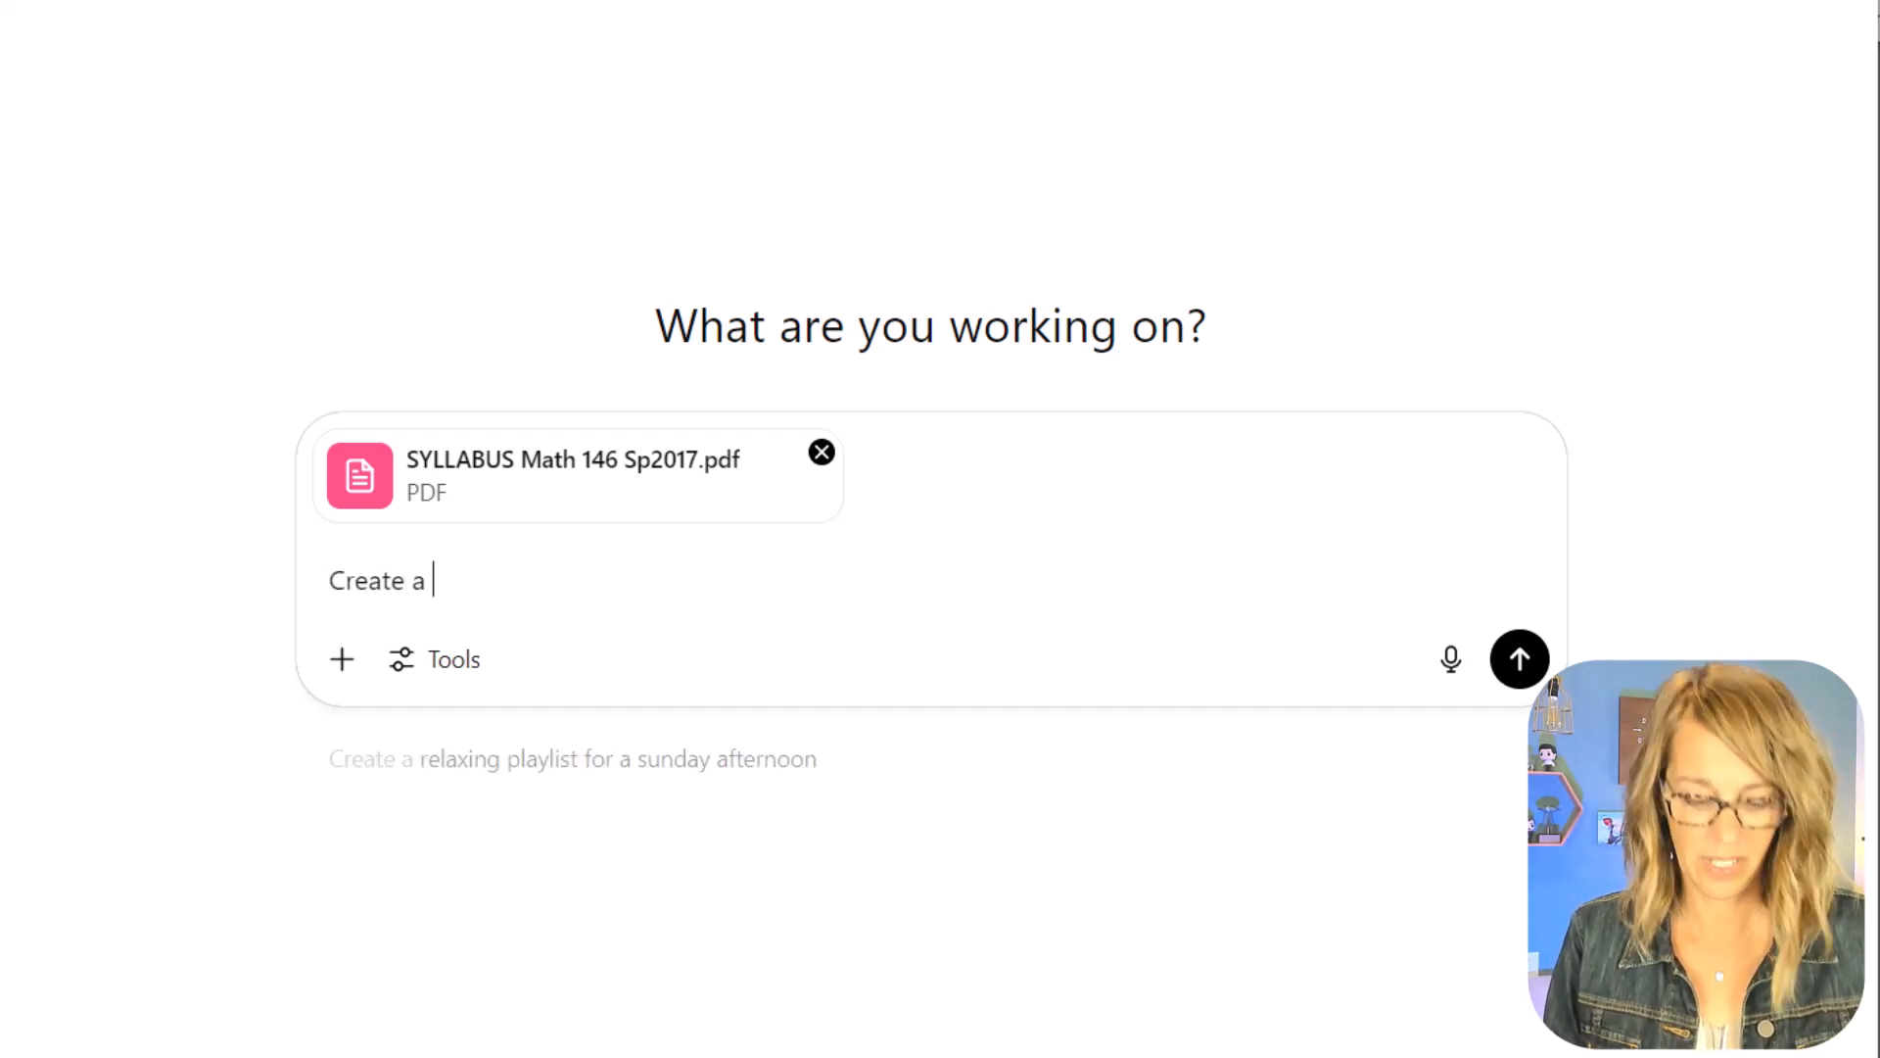
{"action": "type", "text": "5 question qui"}
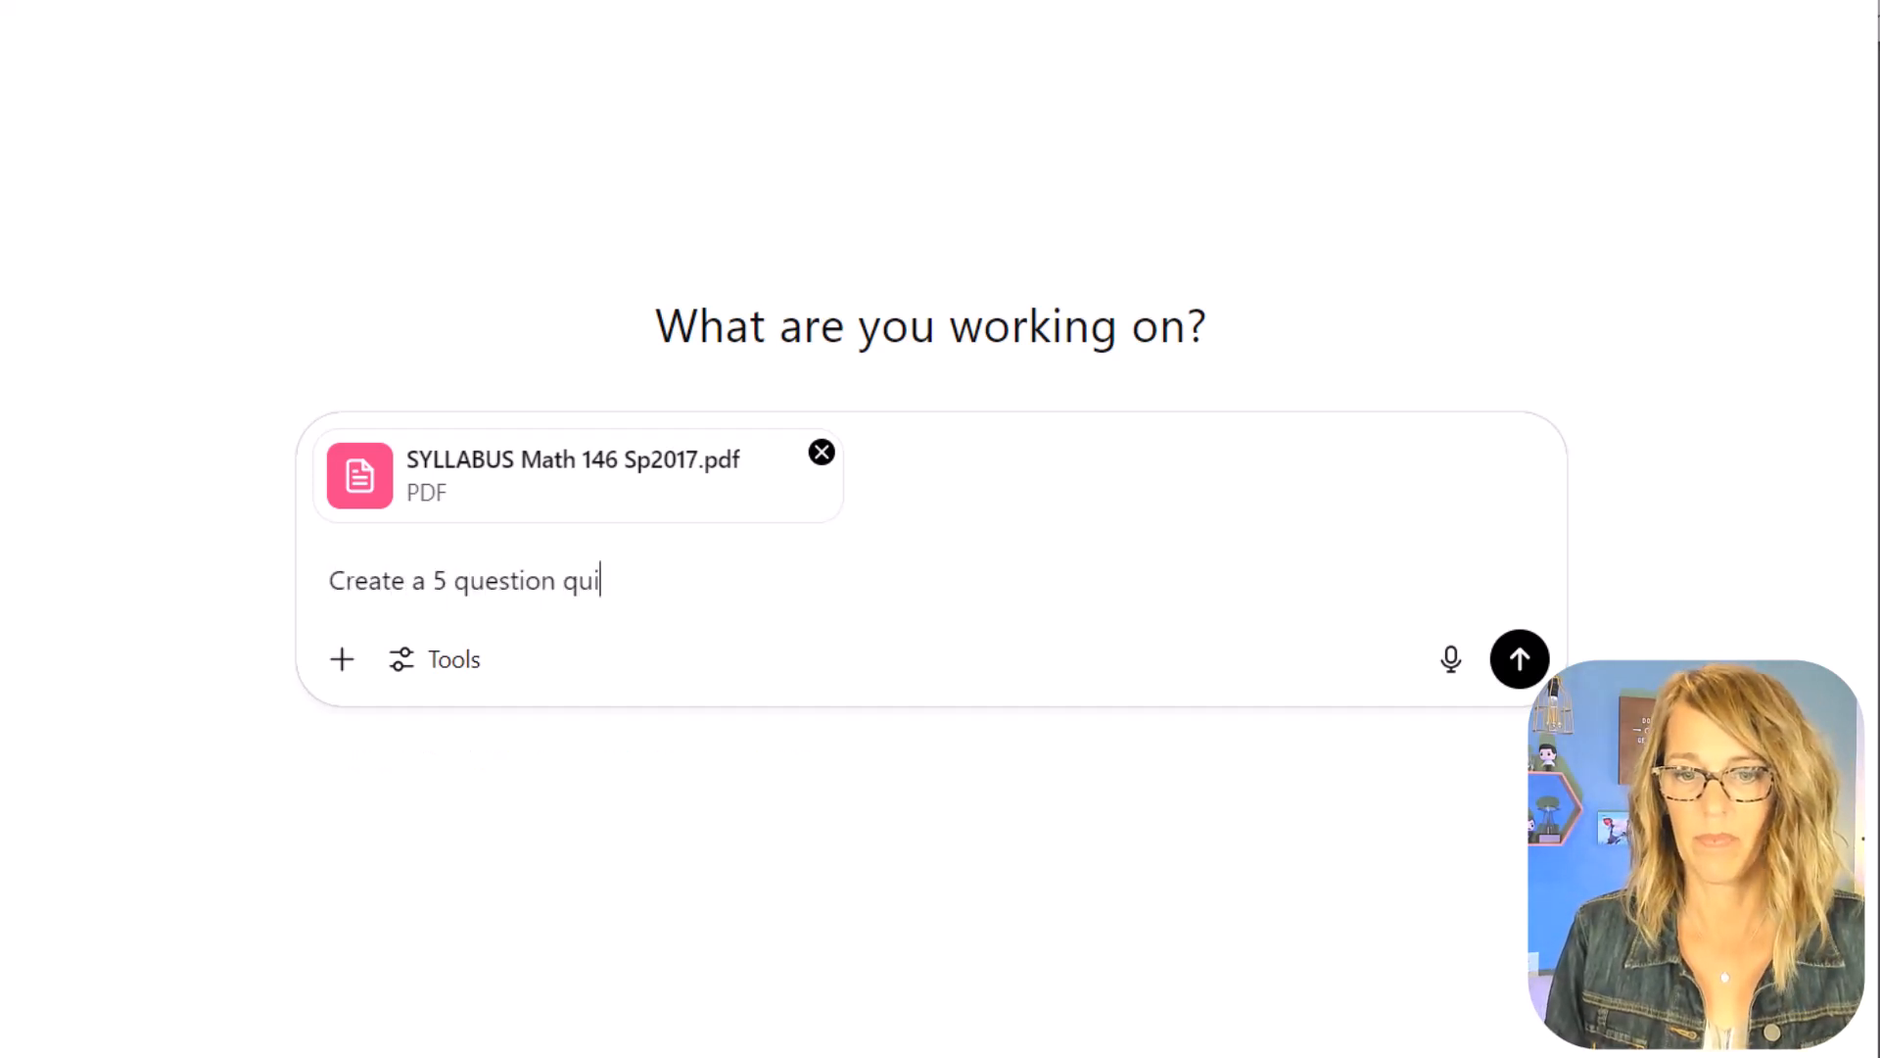
{"action": "type", "text": "z for"}
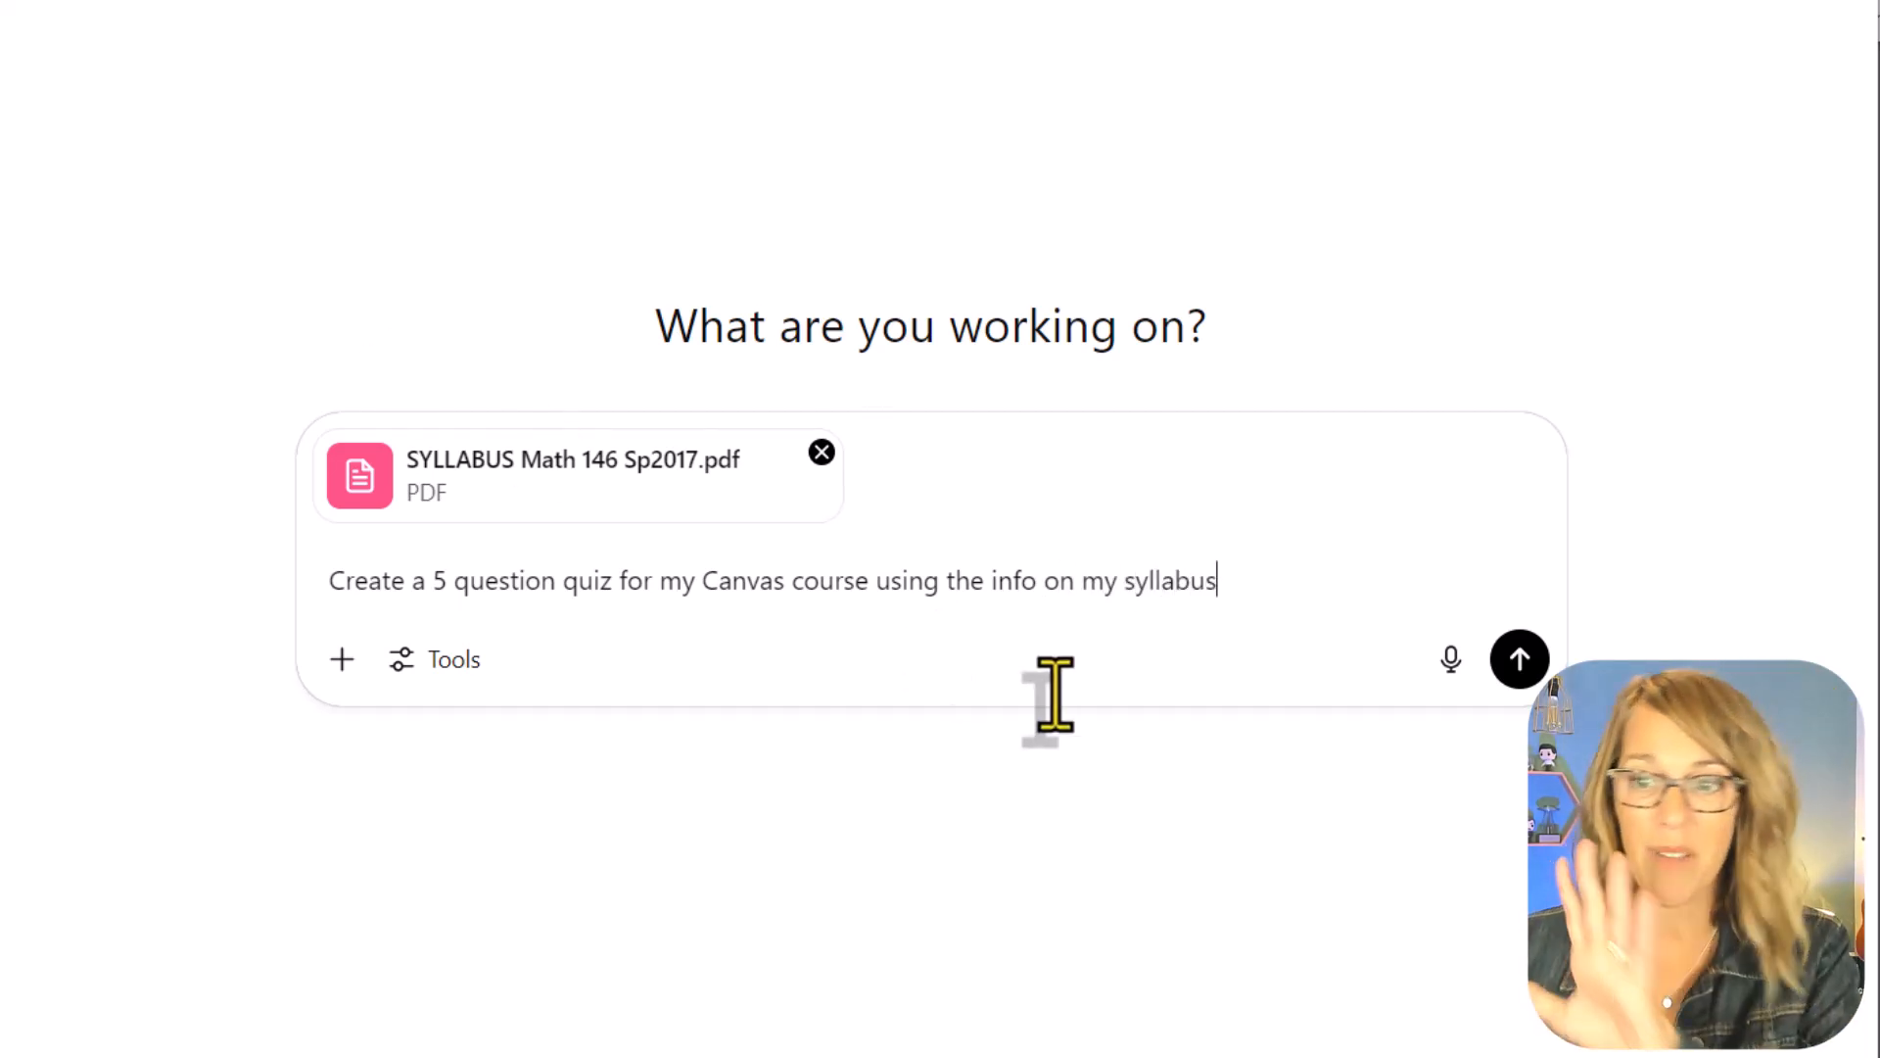
{"action": "left_click", "coordinate": [1520, 658]}
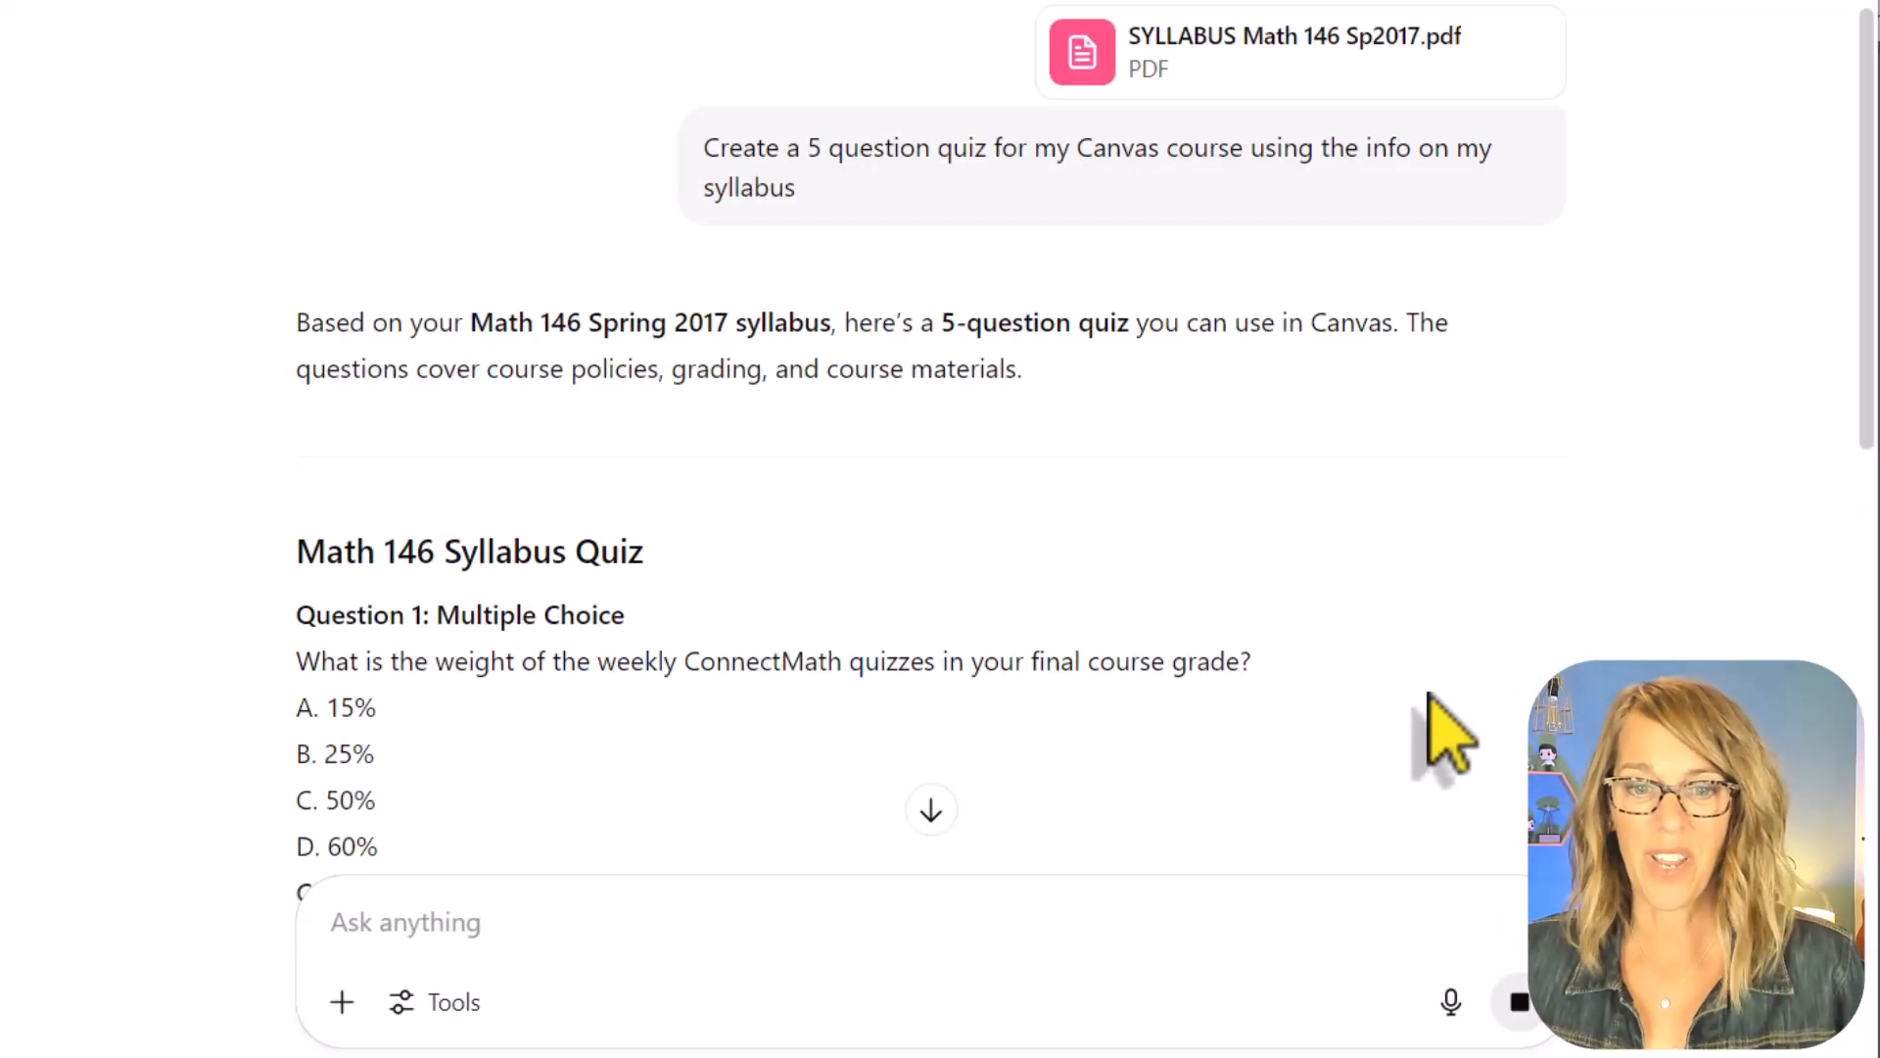
Step: Review the generated quiz questions through to the closing QTI offer and reply "Yes! Create a QTI file for this quiz"
{"action": "scroll", "coordinate": [1366, 649], "scroll_direction": "down", "scroll_amount": 2}
{"action": "scroll", "coordinate": [652, 470], "scroll_direction": "down", "scroll_amount": 6}
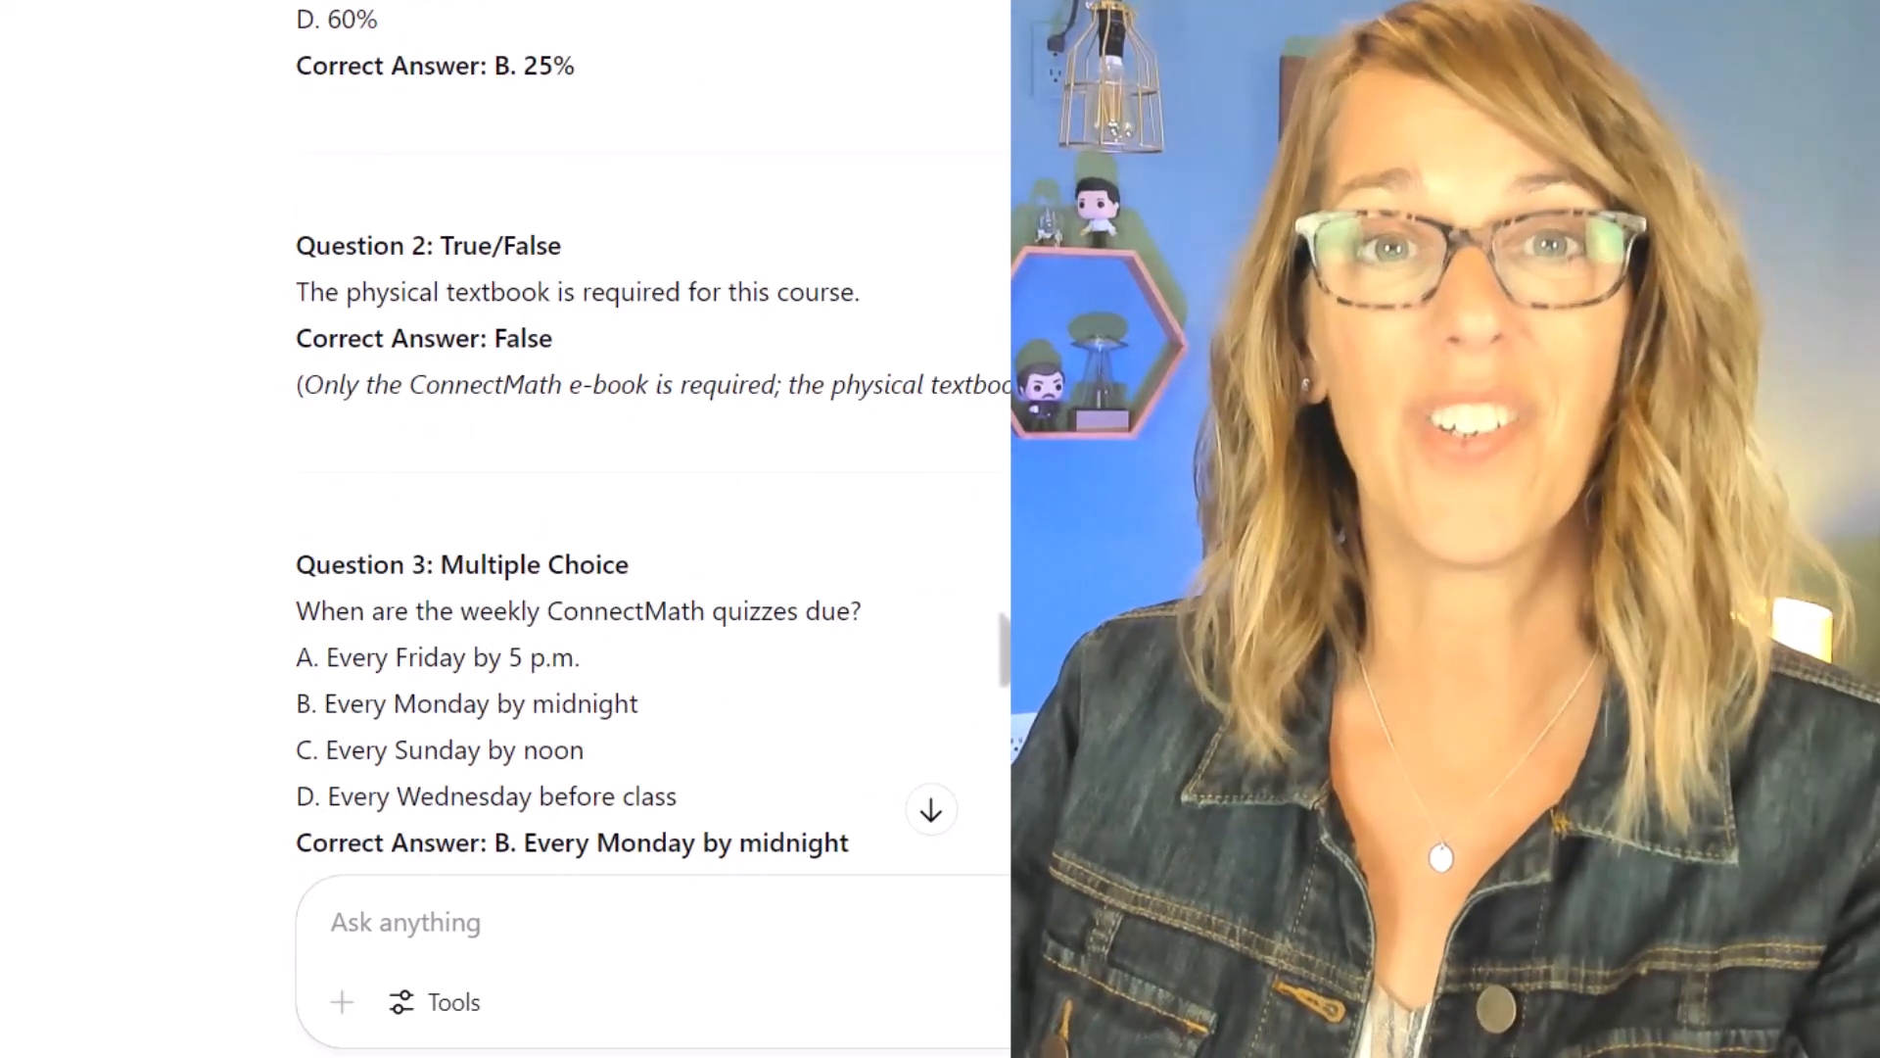
{"action": "scroll", "coordinate": [1025, 631], "scroll_direction": "down", "scroll_amount": 8}
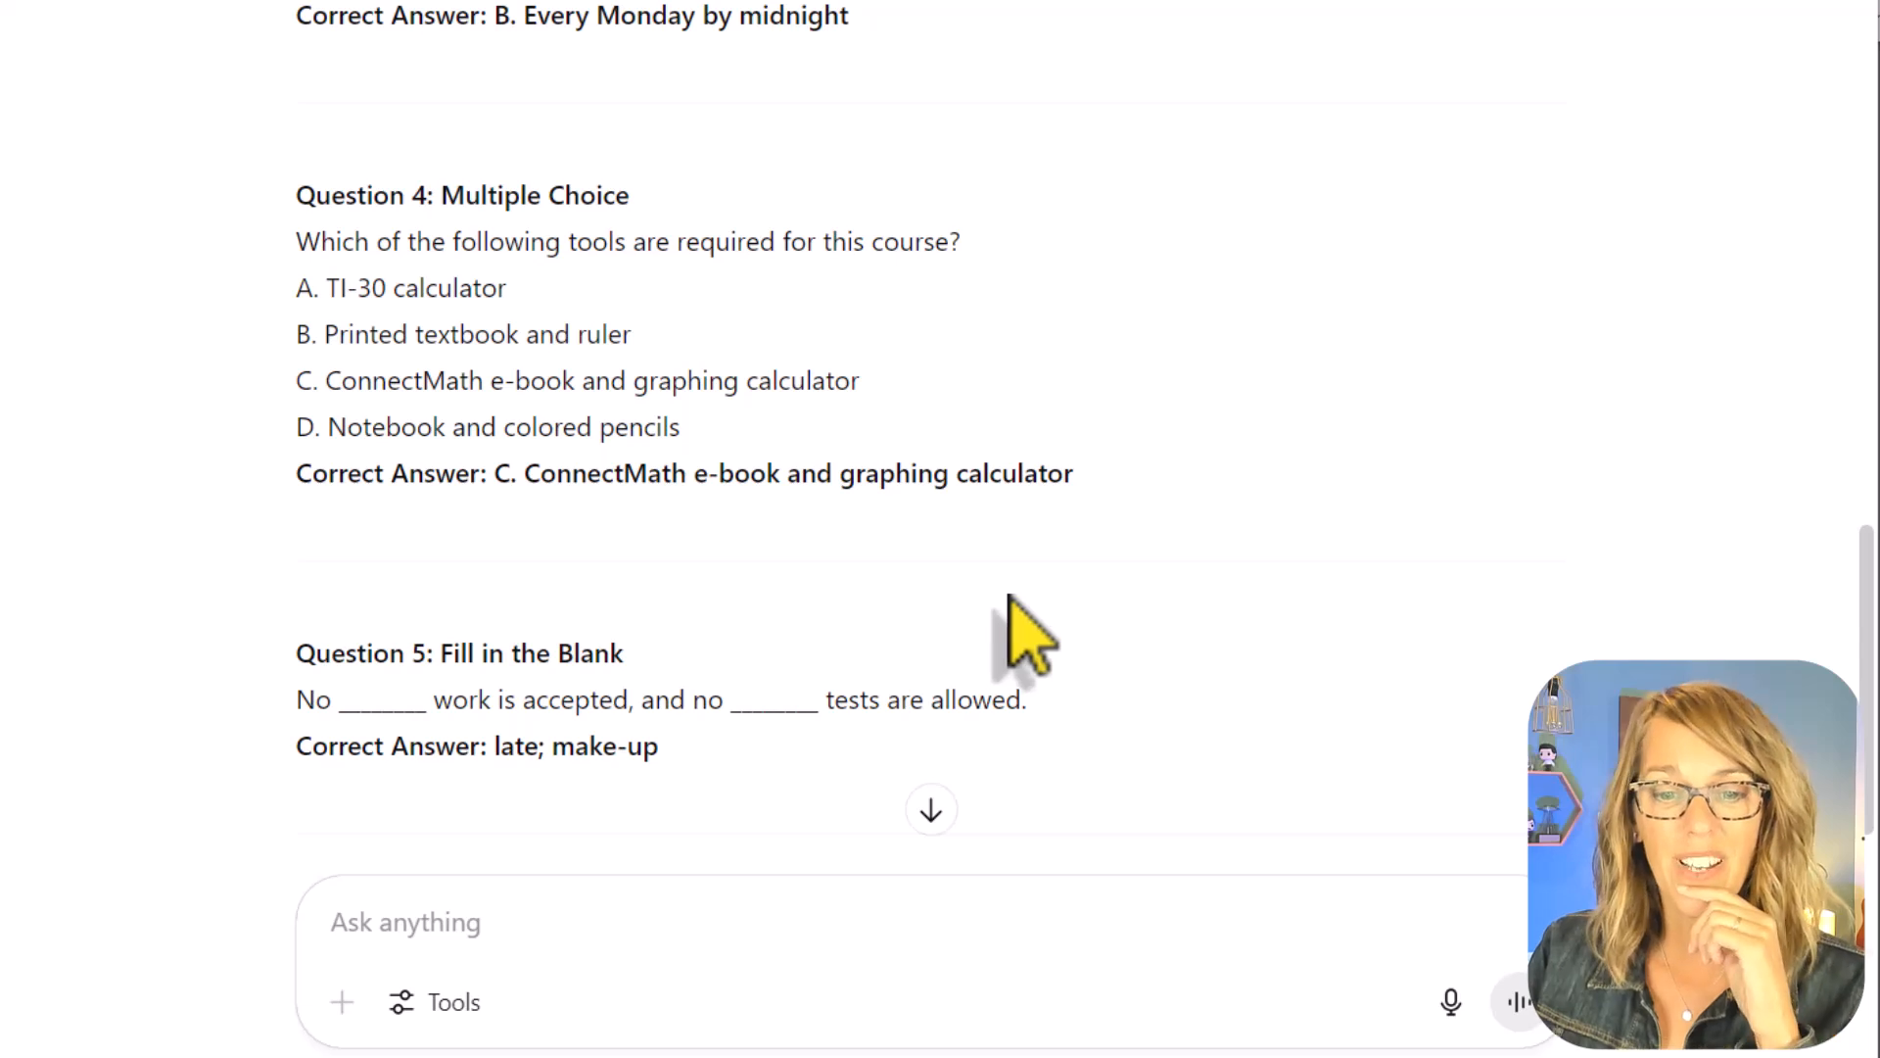
{"action": "scroll", "coordinate": [1014, 626], "scroll_direction": "down", "scroll_amount": 4}
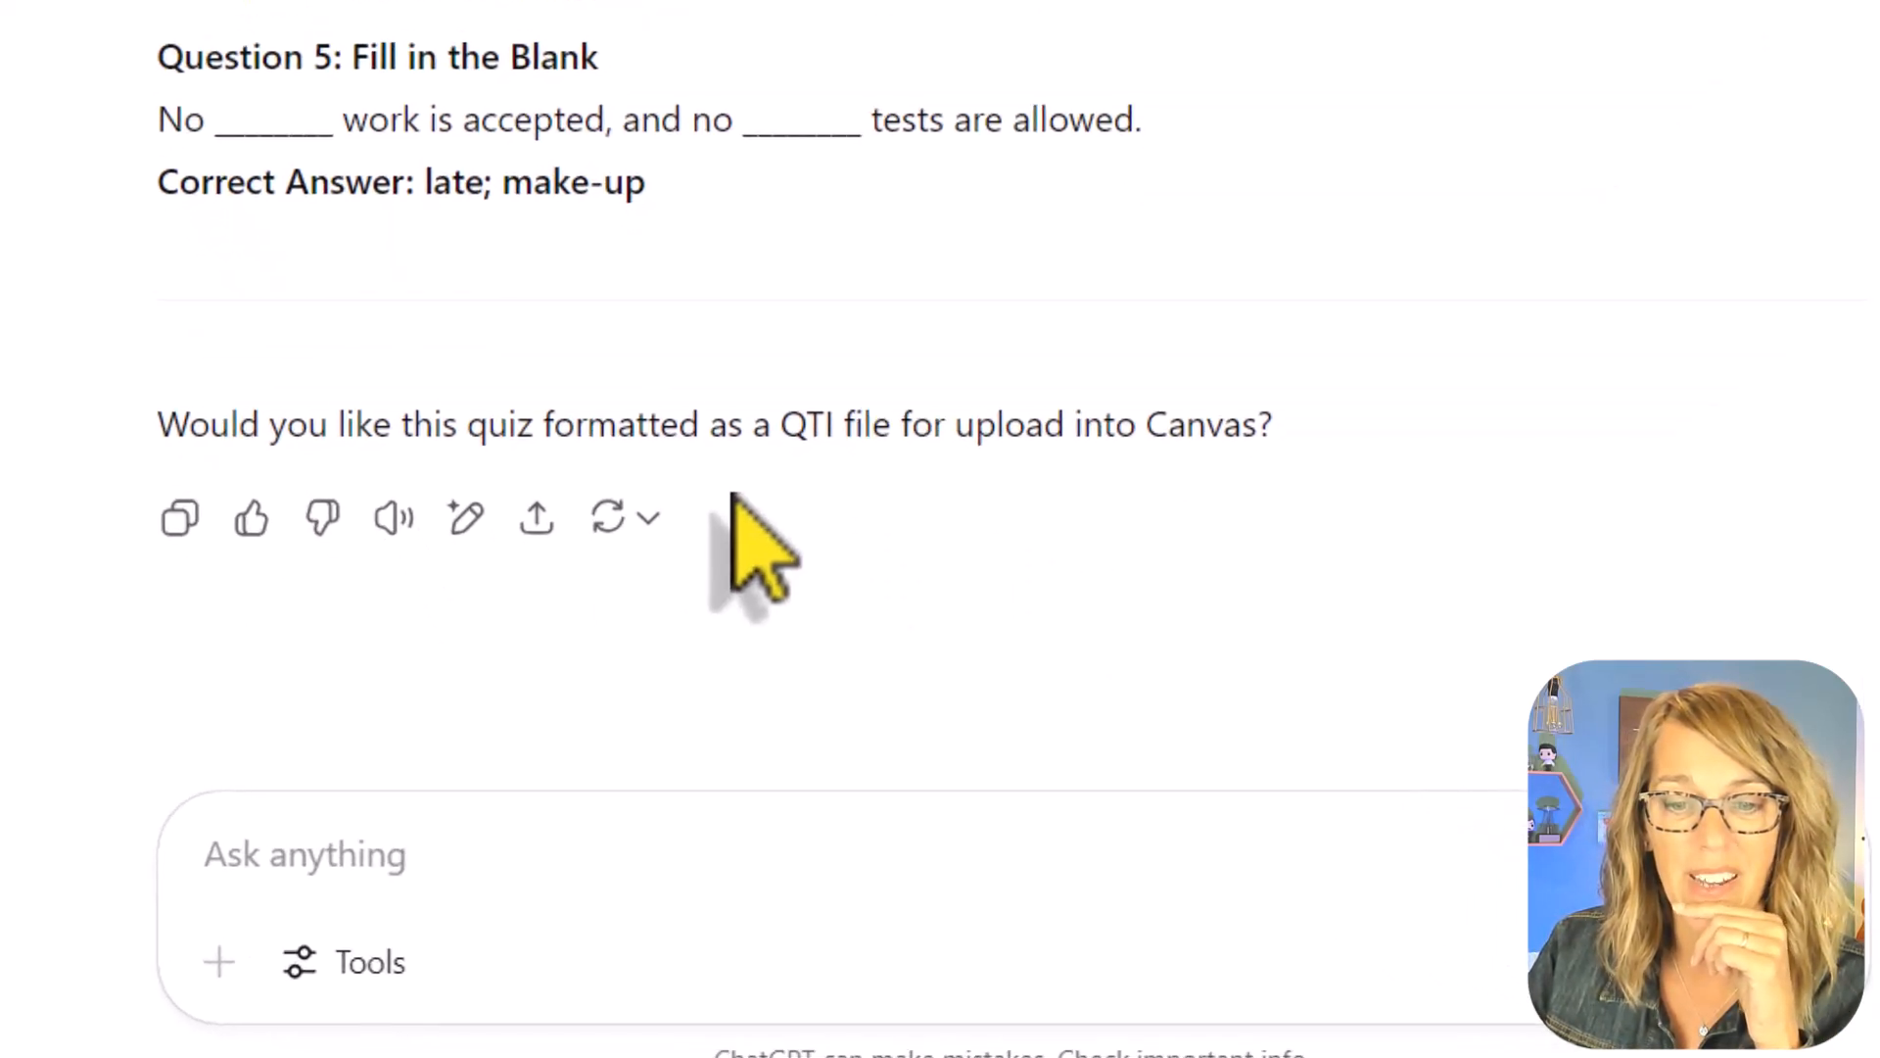
{"action": "left_click_drag", "start_coordinate": [160, 433], "coordinate": [907, 411]}
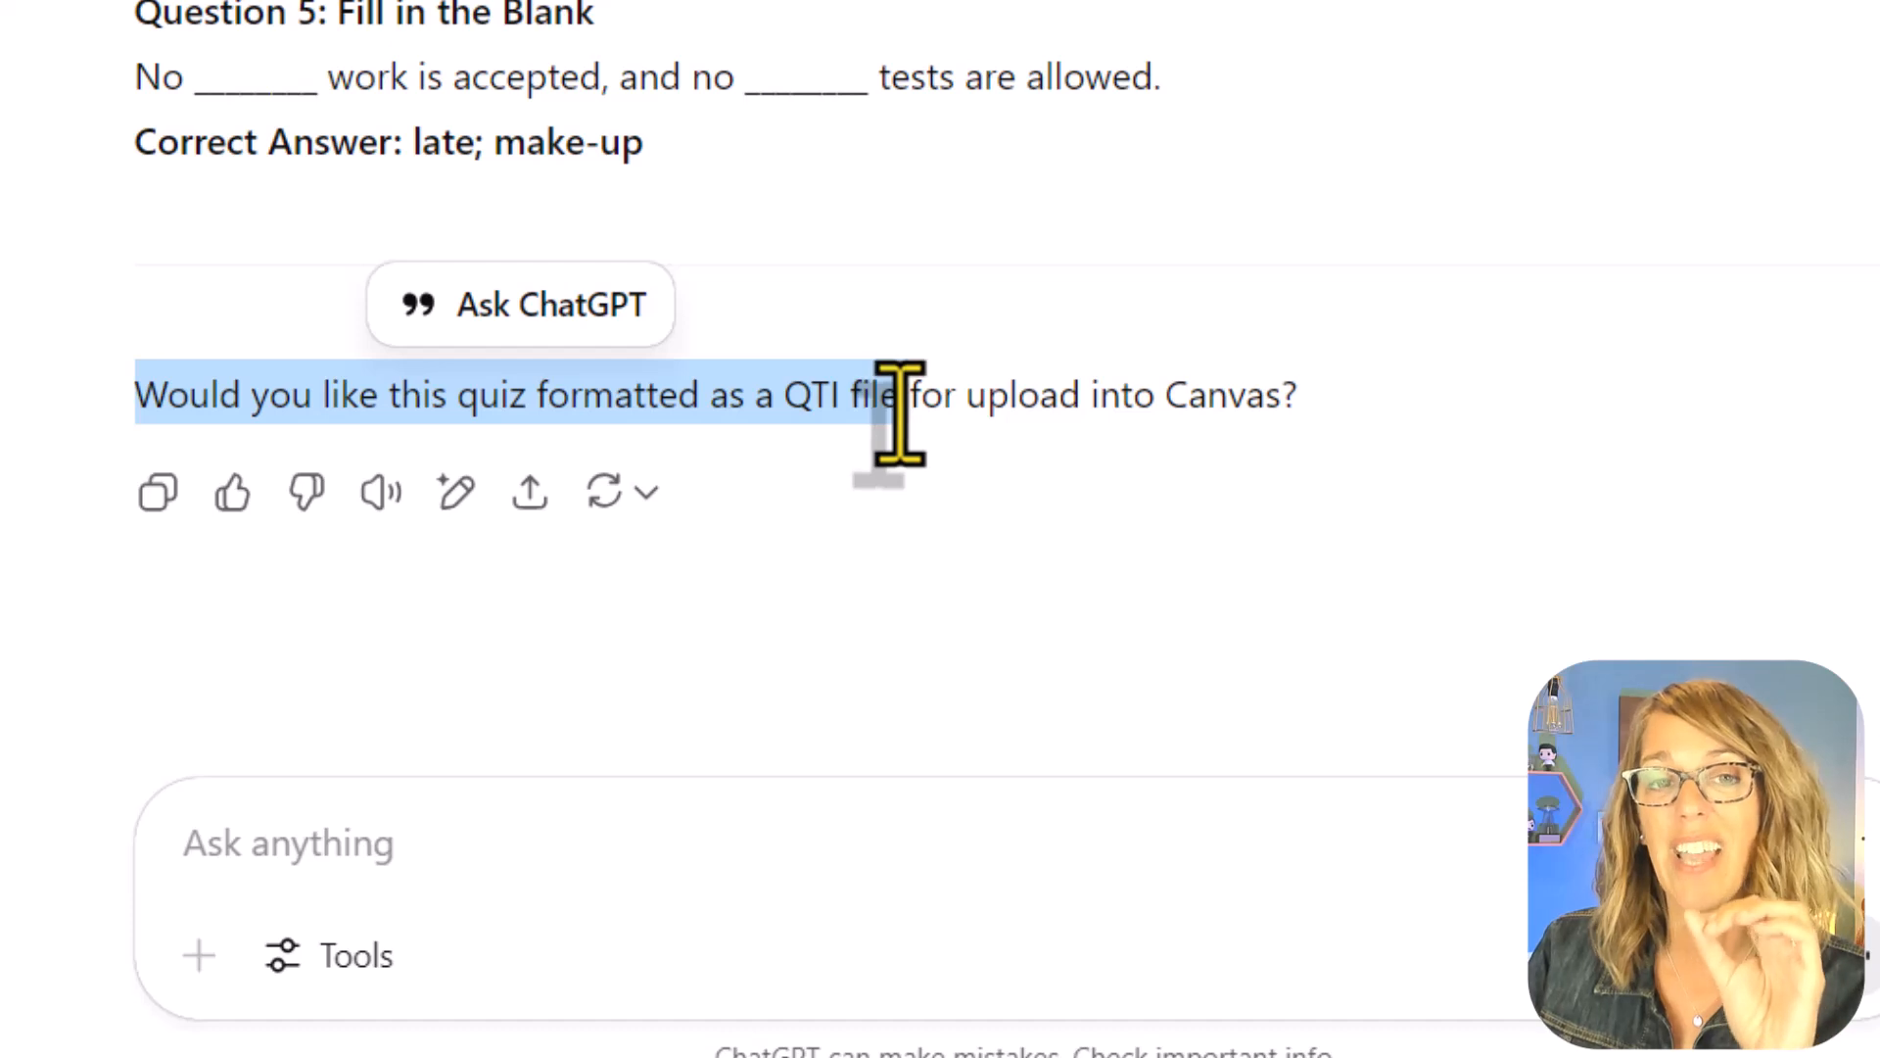
{"action": "left_click", "coordinate": [274, 870]}
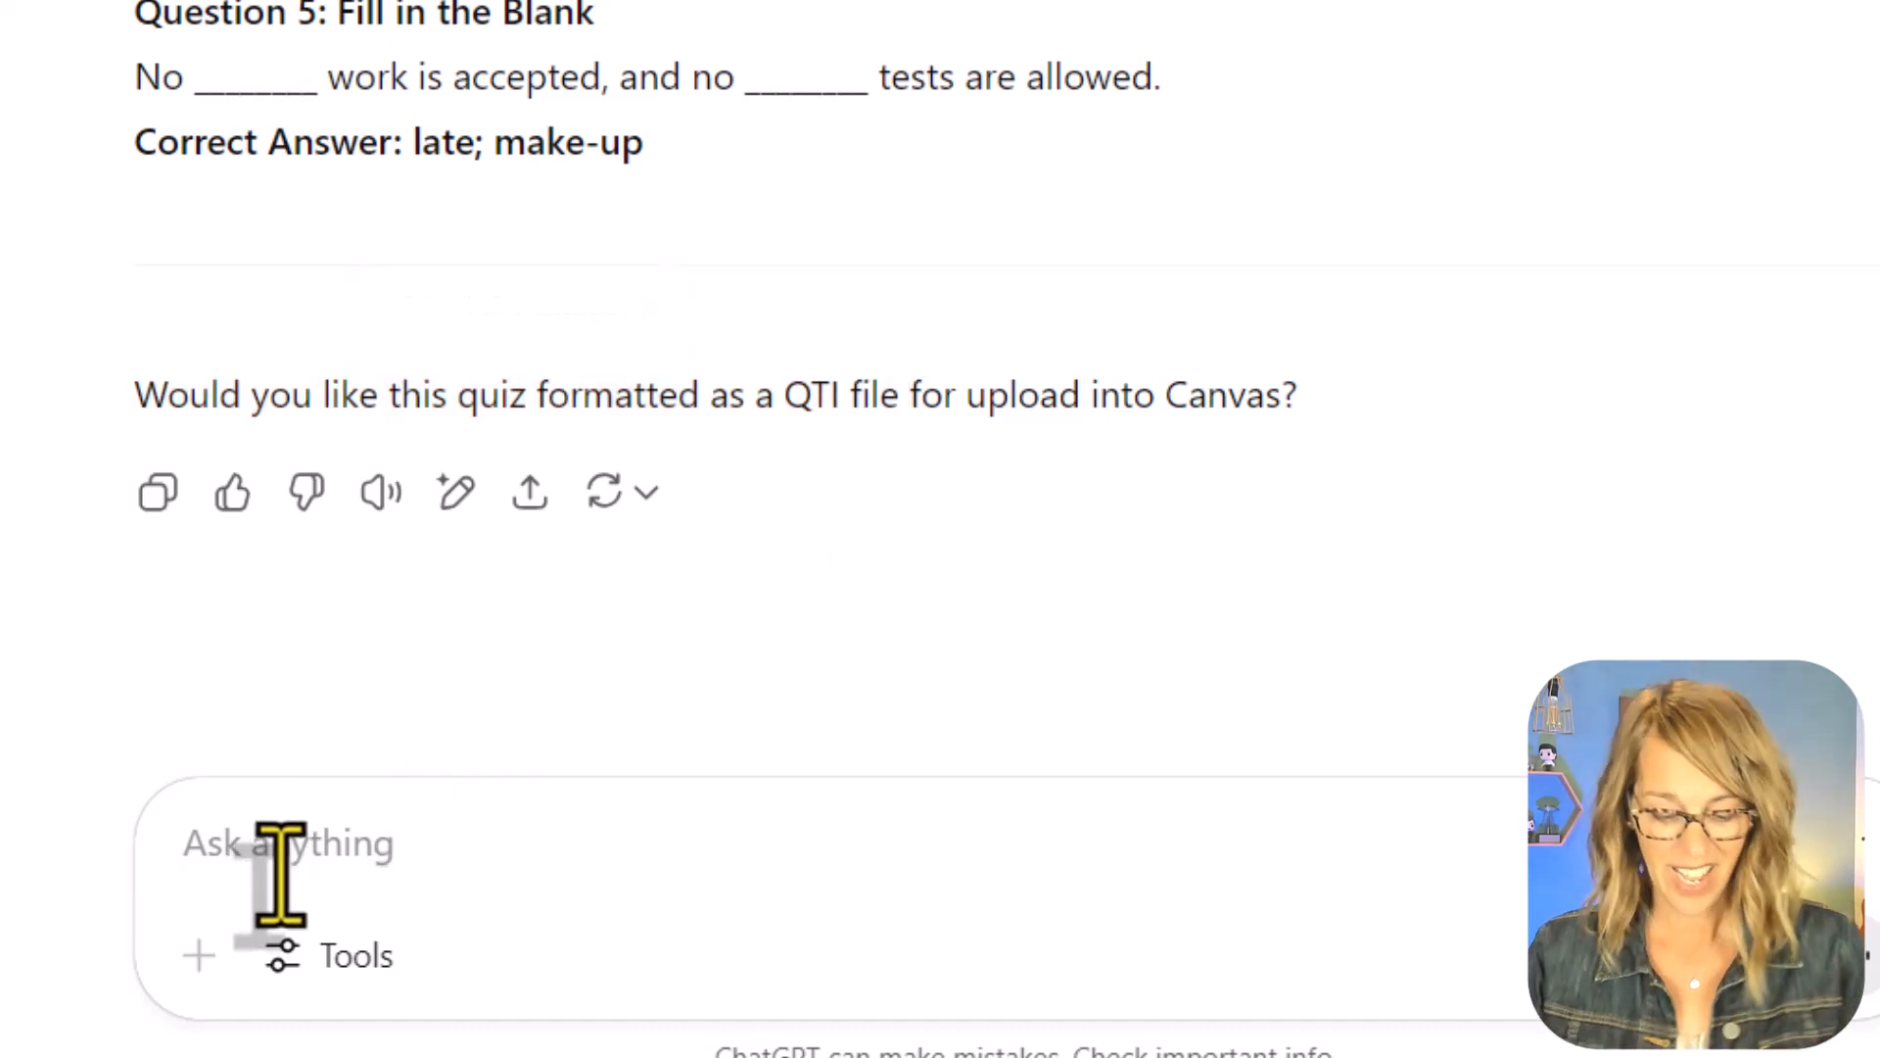
{"action": "type", "text": "Yes!  Create a QTI file fr"}
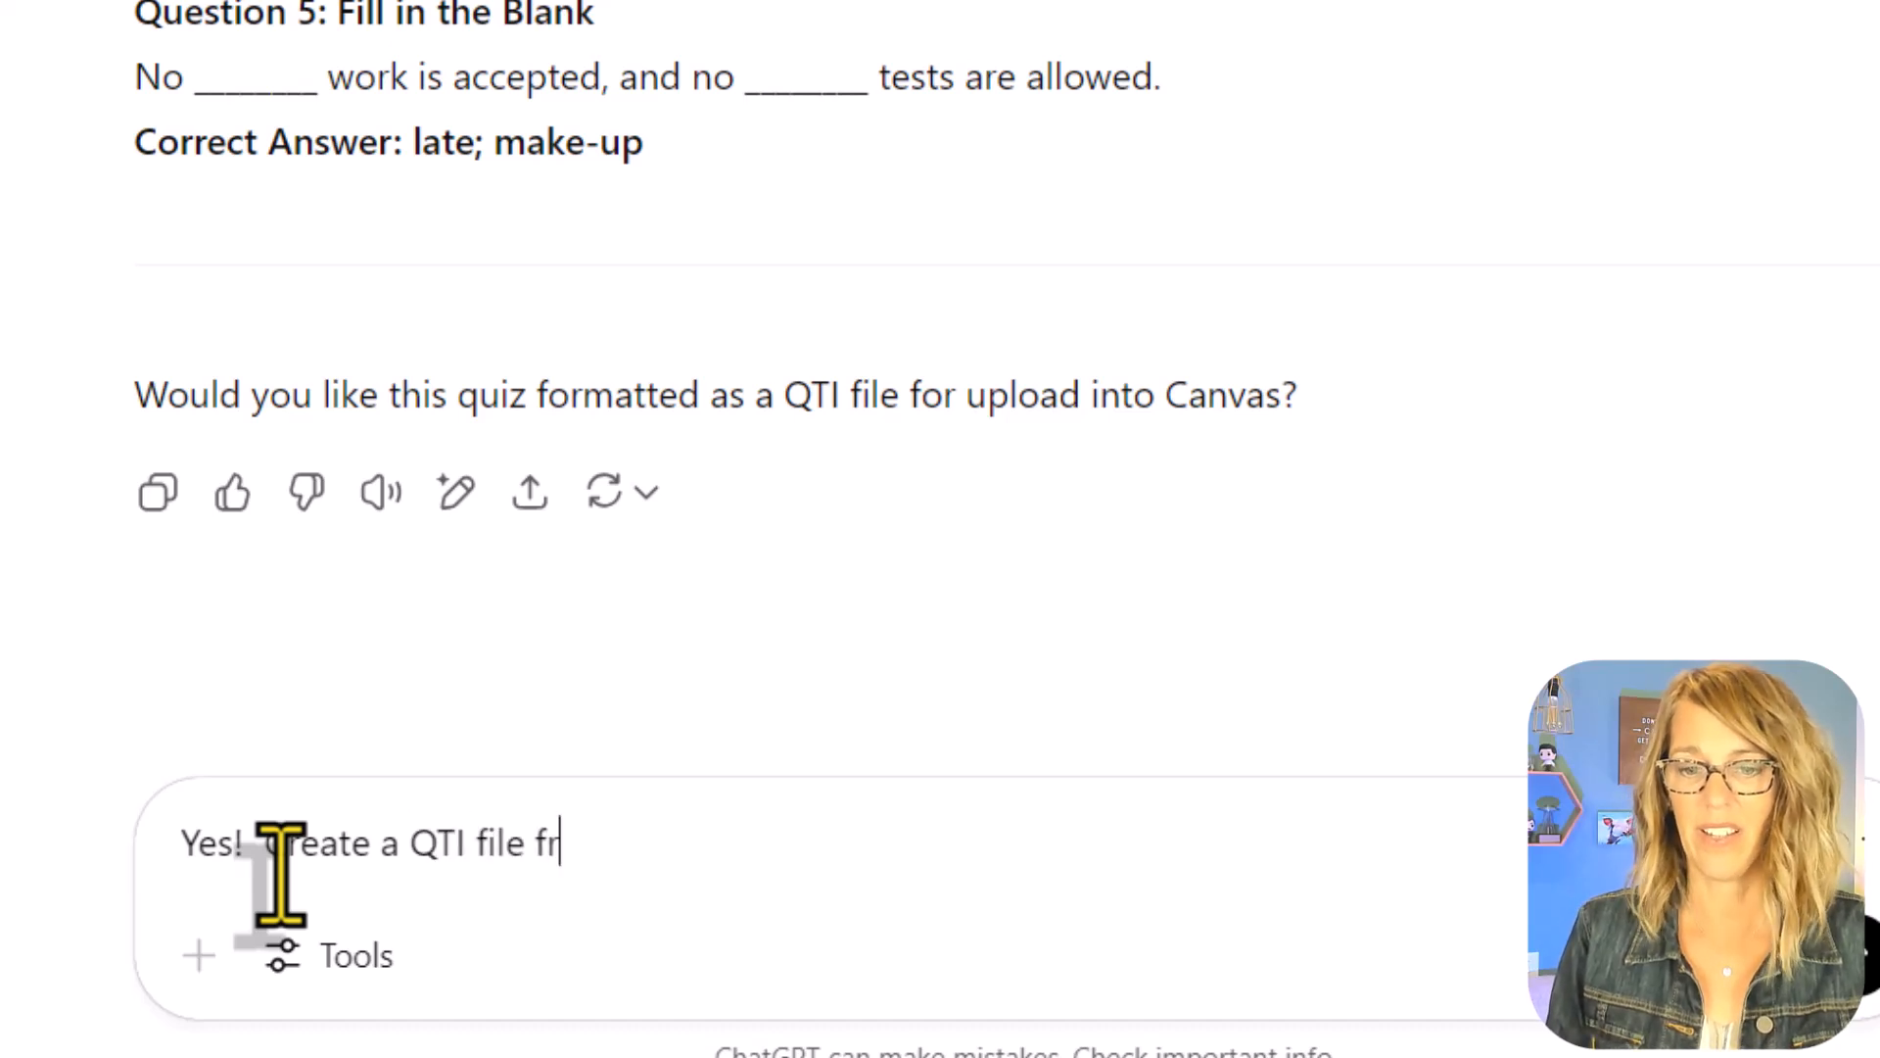
{"action": "key", "text": "BackSpace"}
{"action": "type", "text": "or this quiz"}
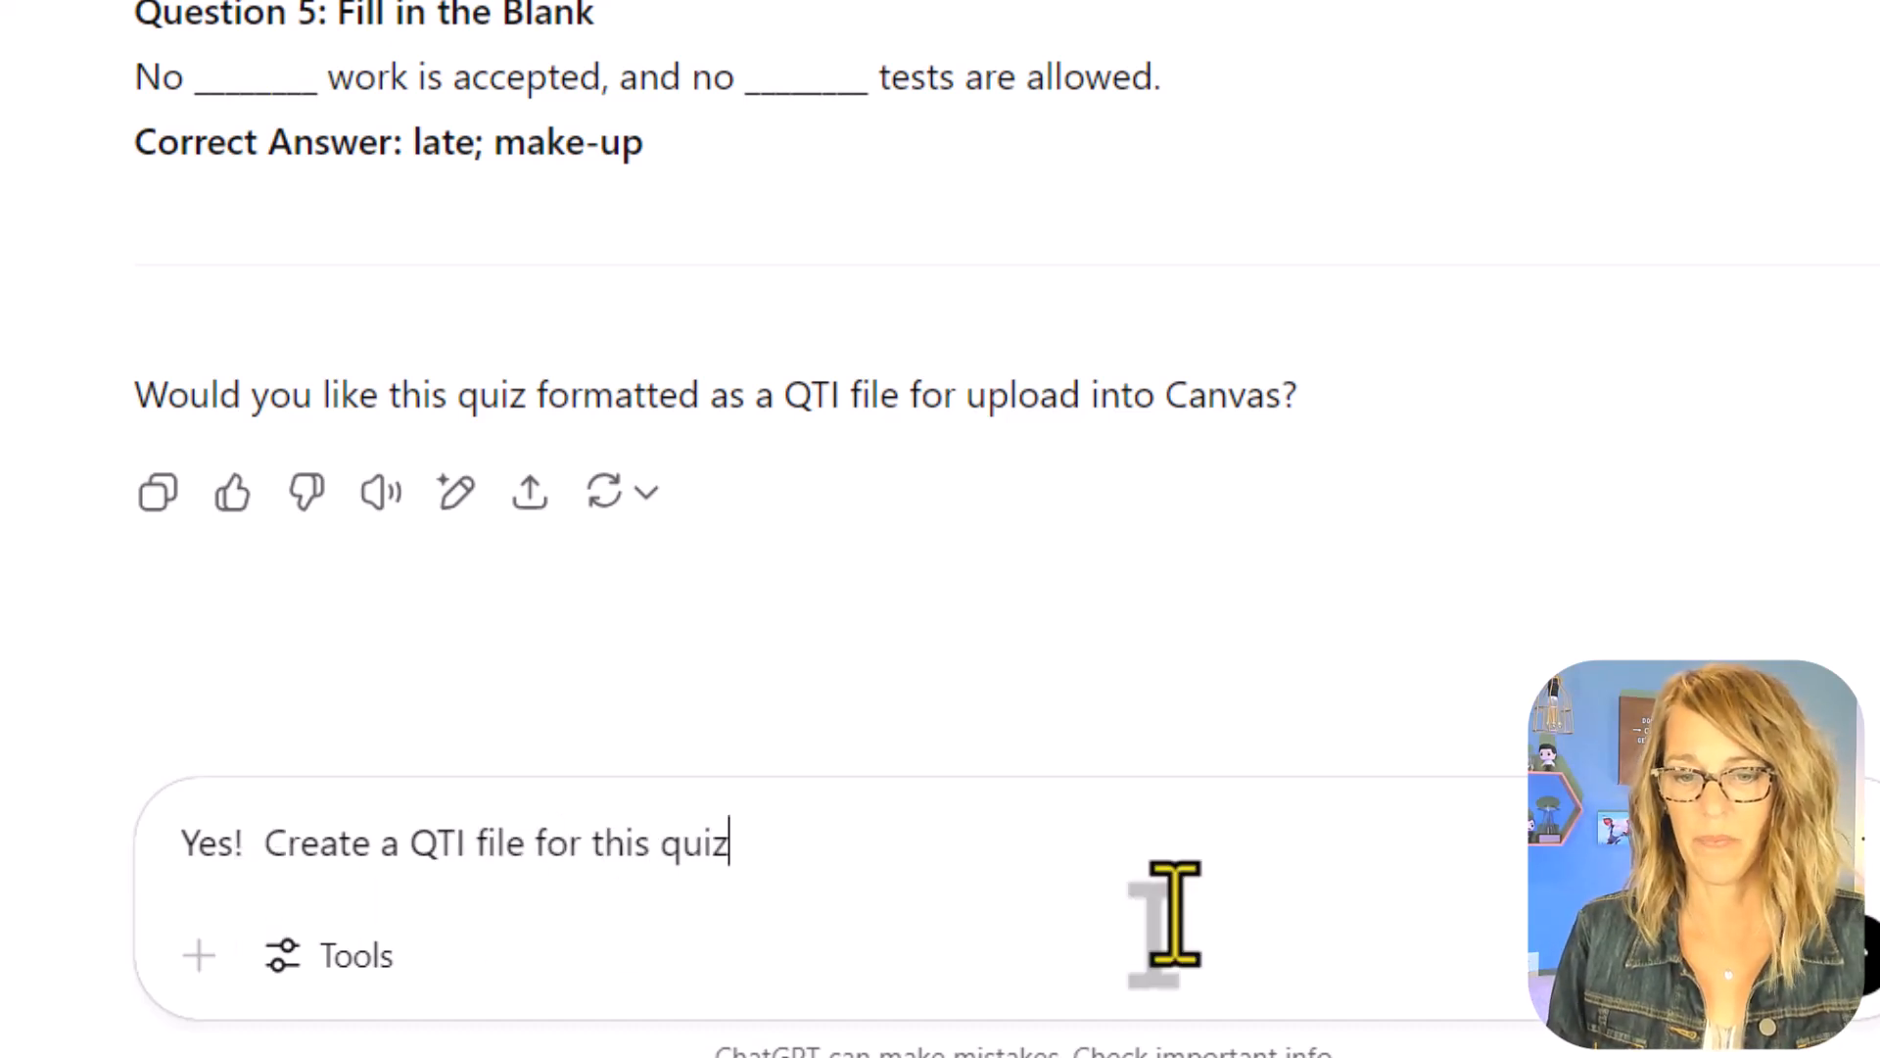
{"action": "key", "text": "Return"}
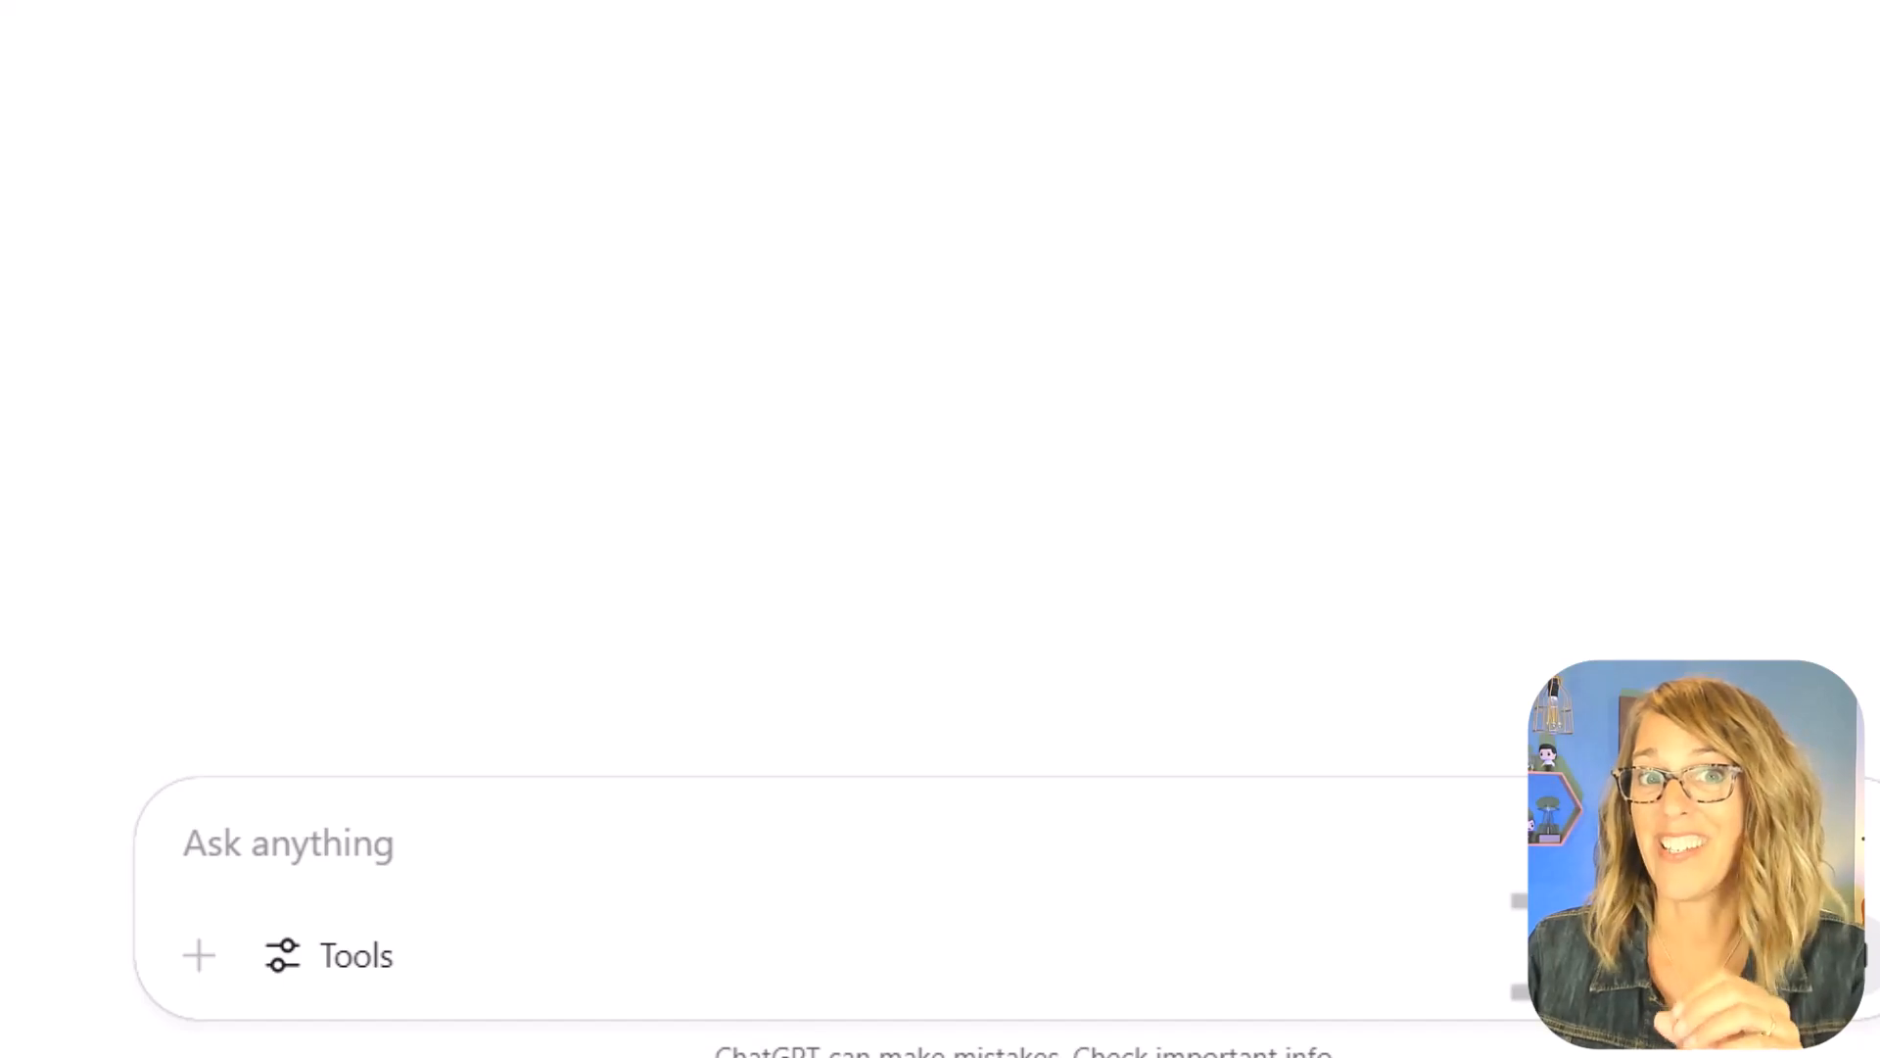